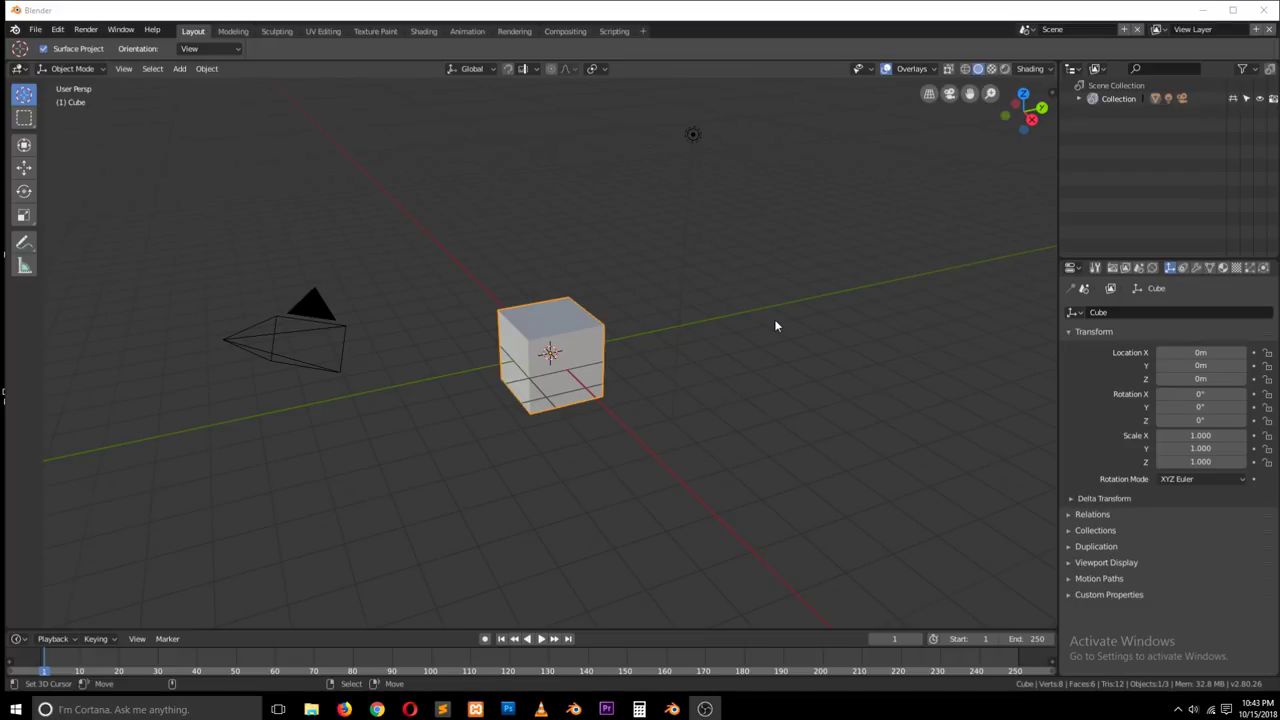
Step: Show the Cube's Modifier properties and browse the Add Modifier list
scroll(762, 314, down, 3)
scroll(761, 314, up, 4)
scroll(740, 325, down, 1)
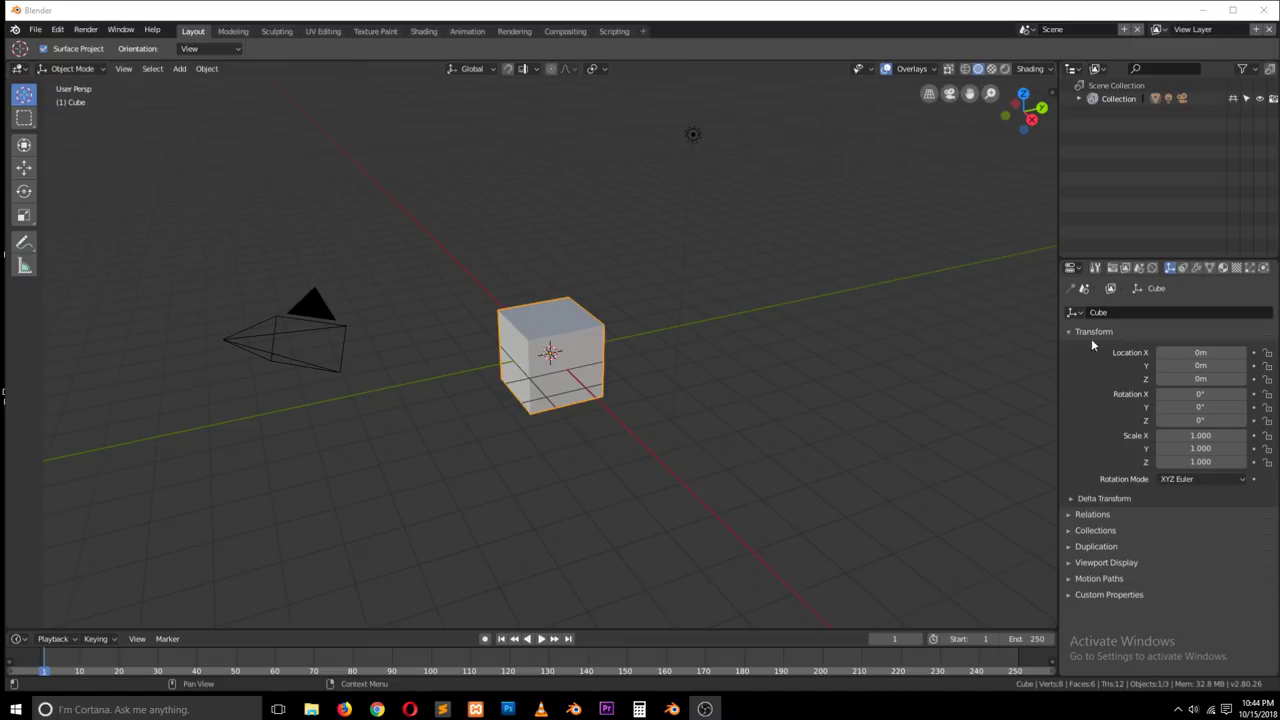
click(1196, 268)
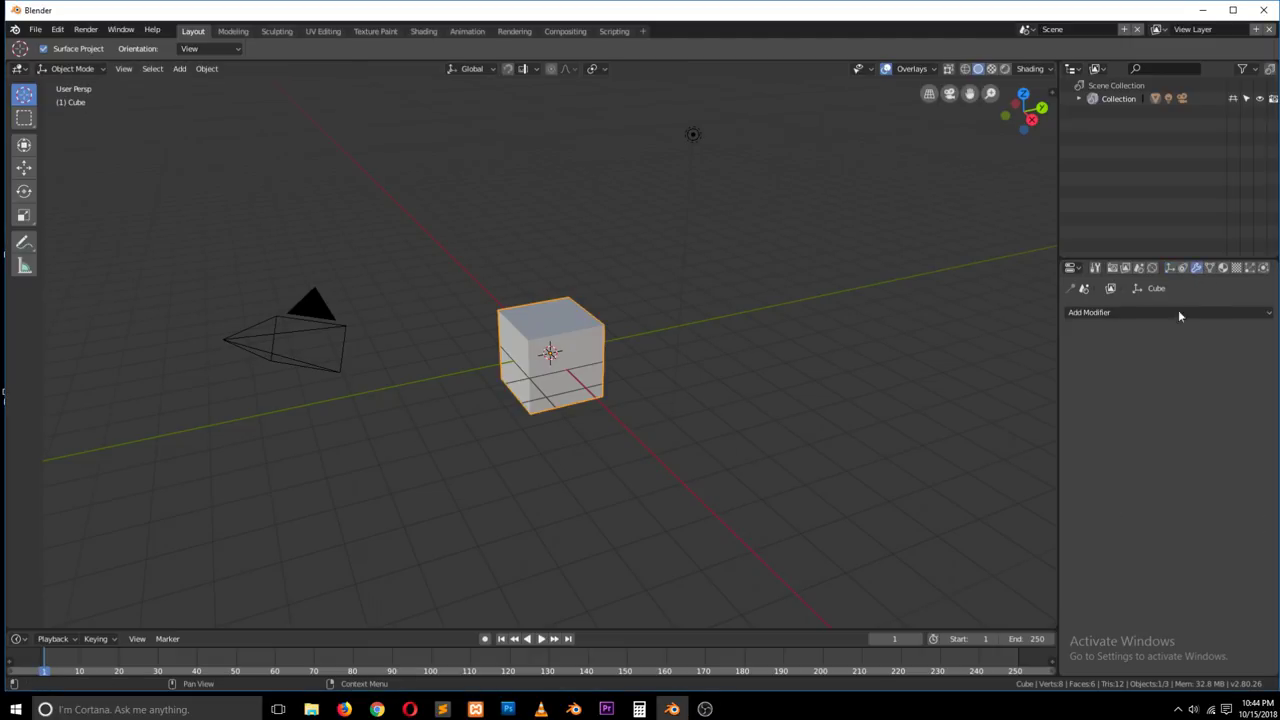
click(1173, 314)
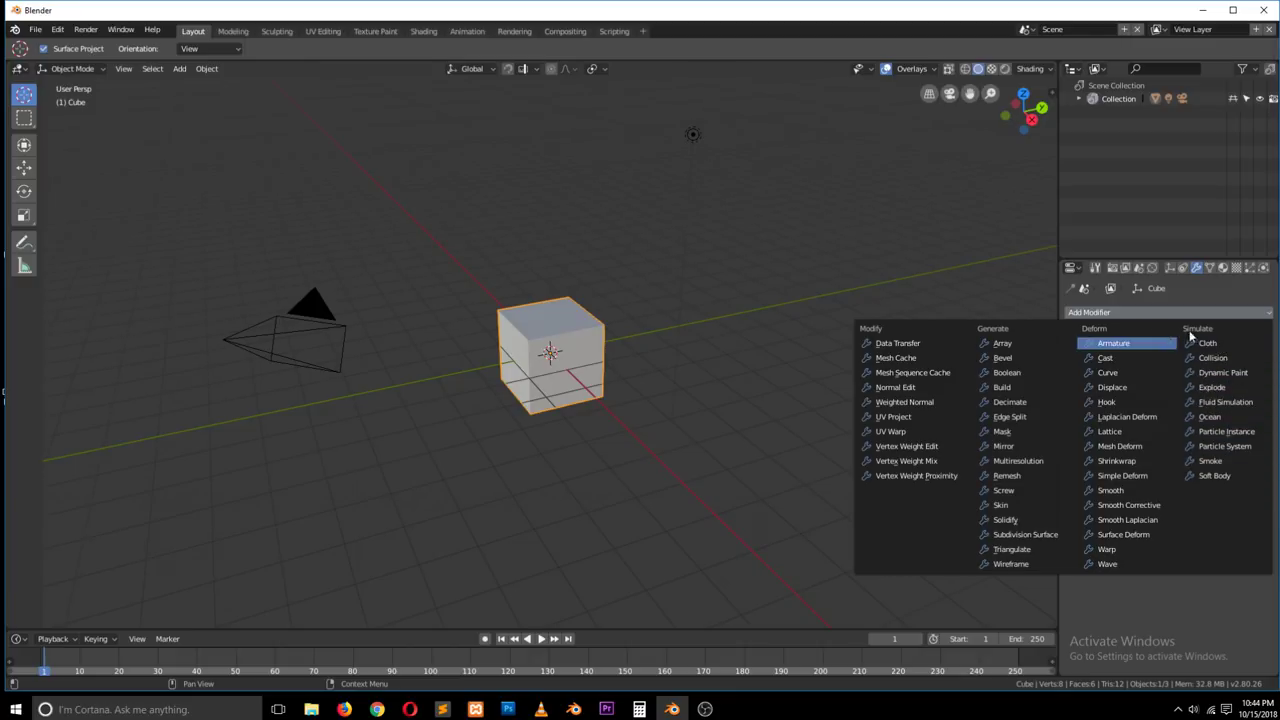
Step: Delete the default cube and switch to Front Orthographic view
key(x)
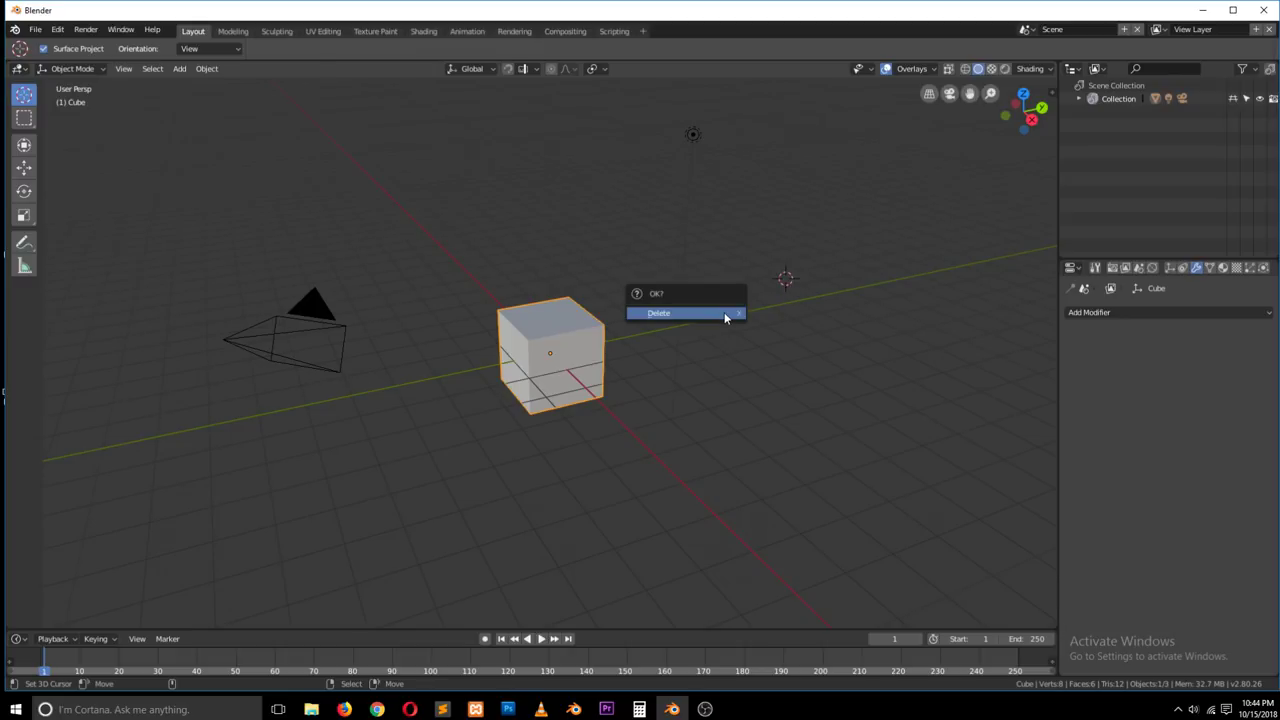
click(724, 312)
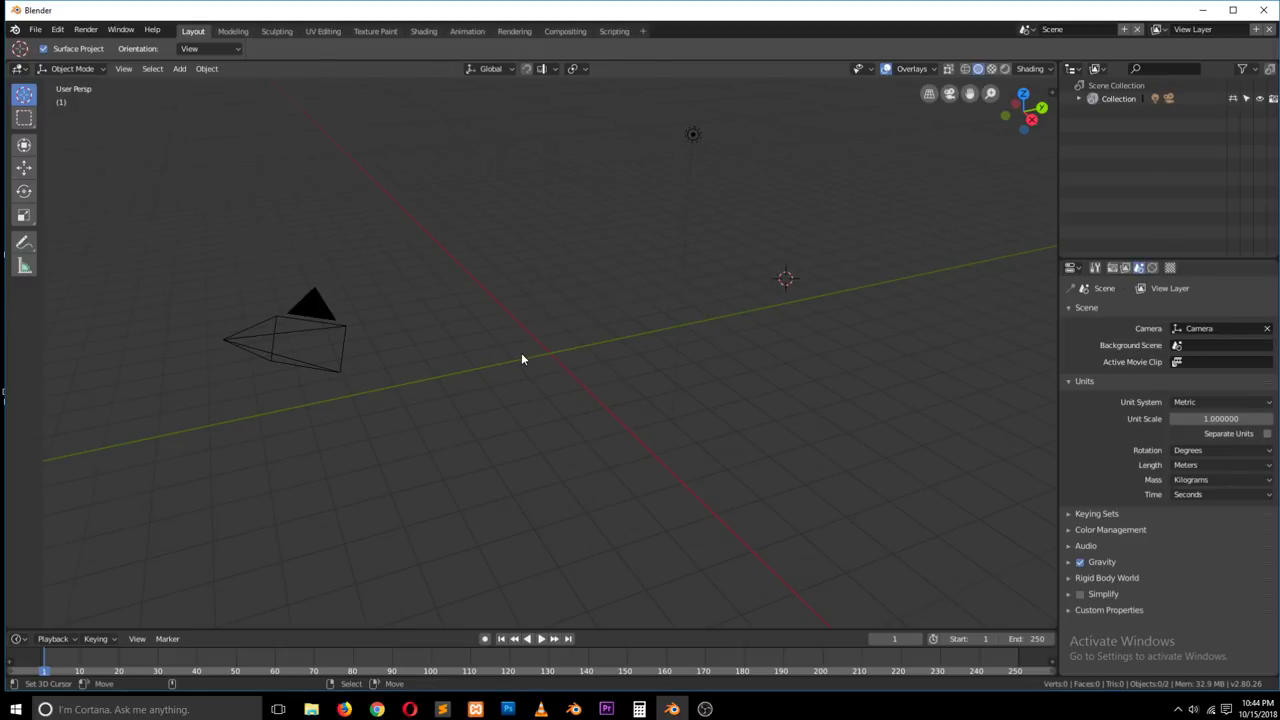
key(KP_1)
Step: Place the 3D cursor and add a 1 m mesh plane there
shift+right_click(529, 244)
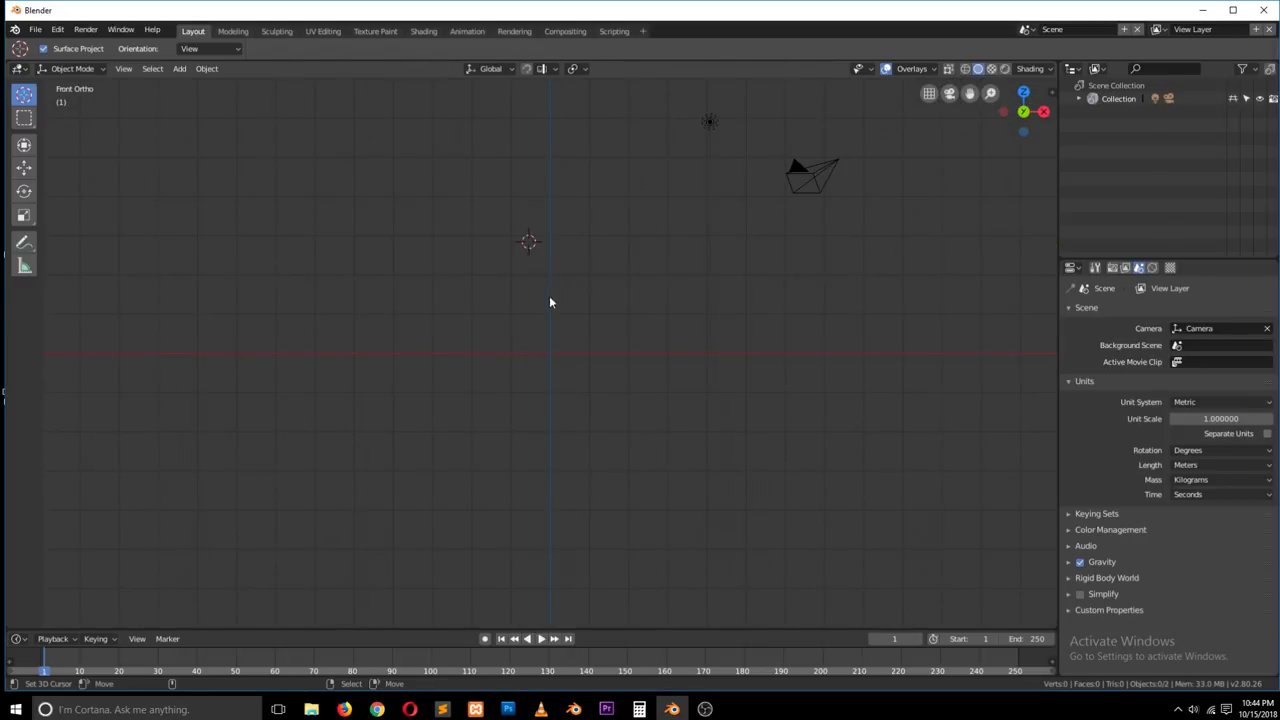
key(shift+a)
click(574, 248)
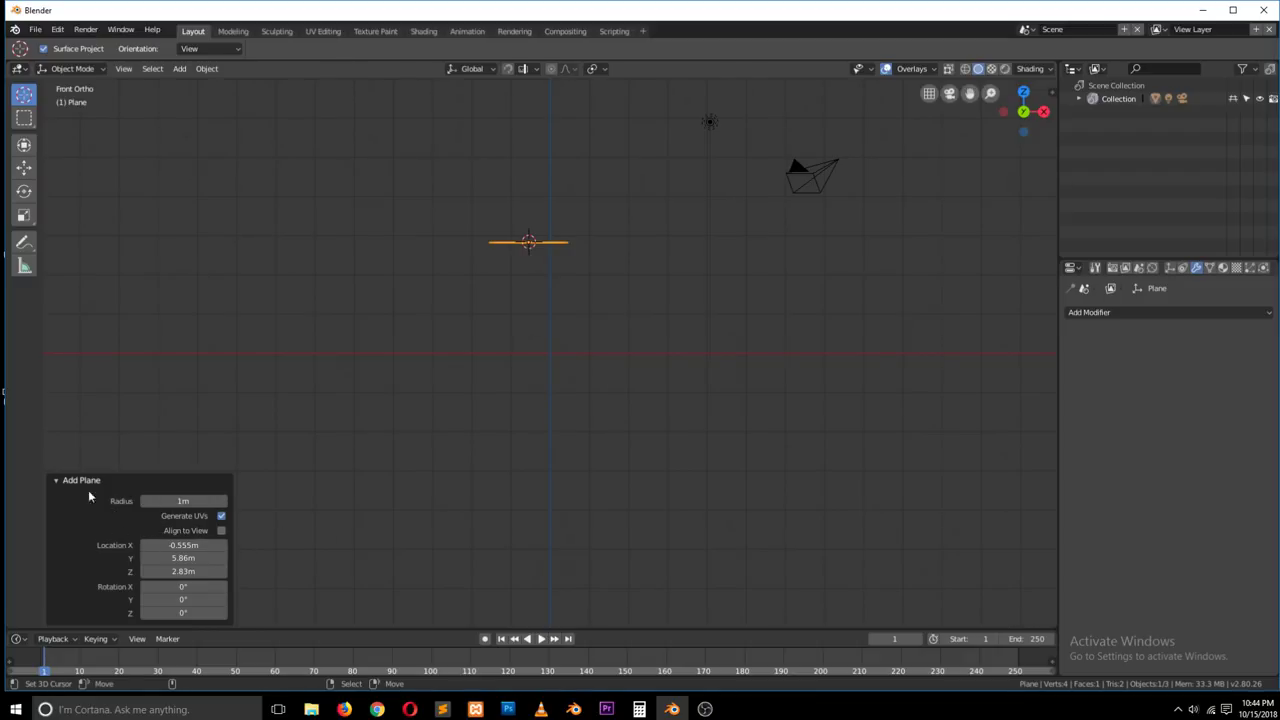
Step: Align the plane to the front view and move it to X 0.7 m, Z -0.546 m
click(221, 532)
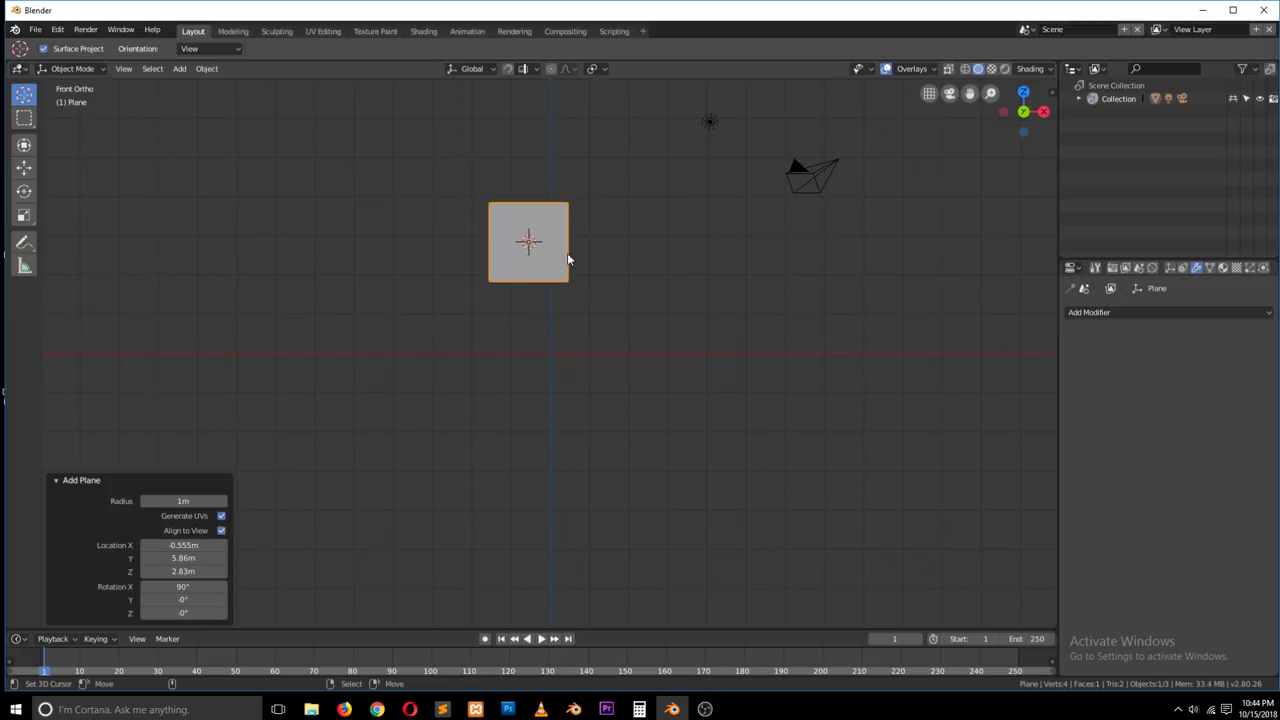
key(g)
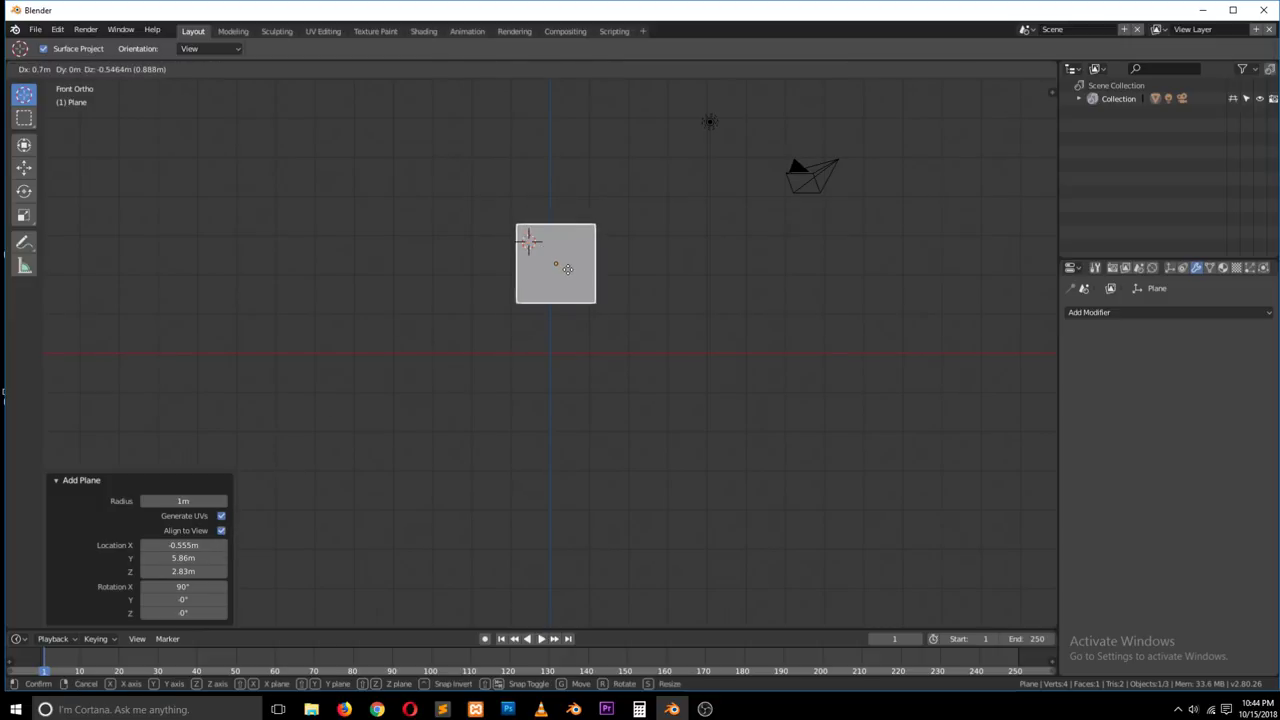
click(567, 269)
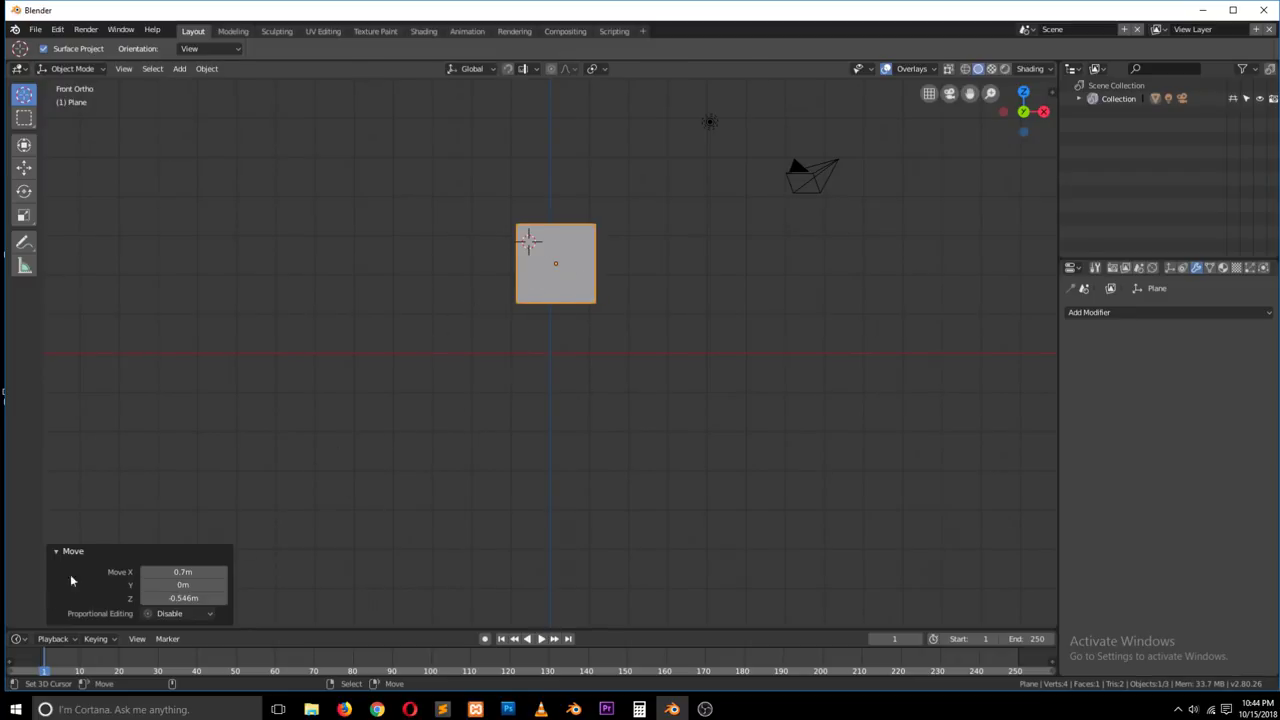
Step: Scale the plane uniformly to 2.315
key(s)
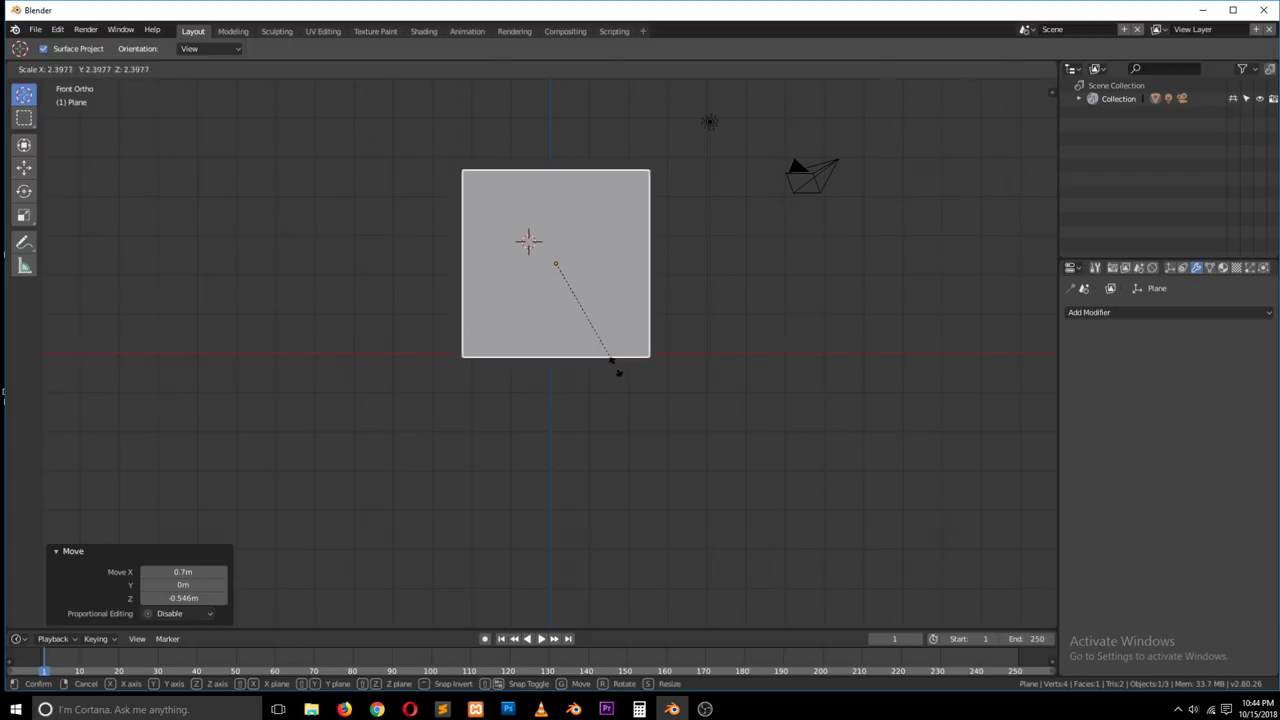
click(618, 370)
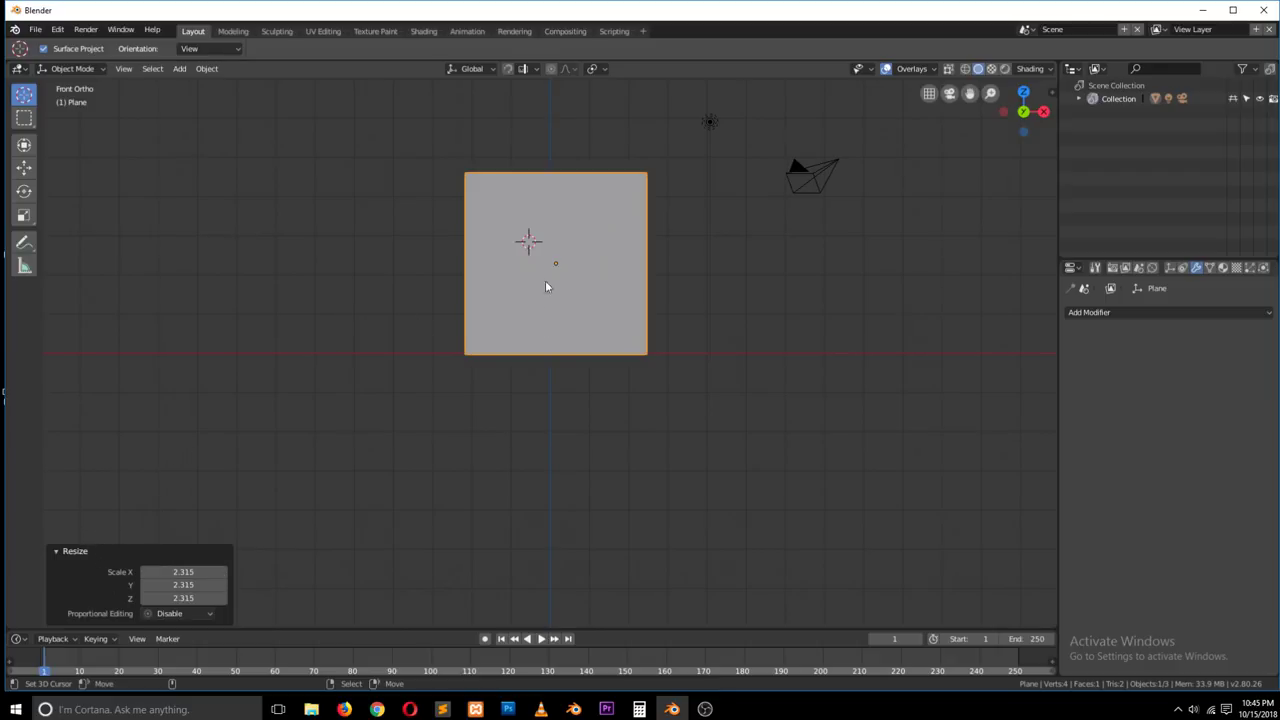
middle_drag(545, 287, 505, 278)
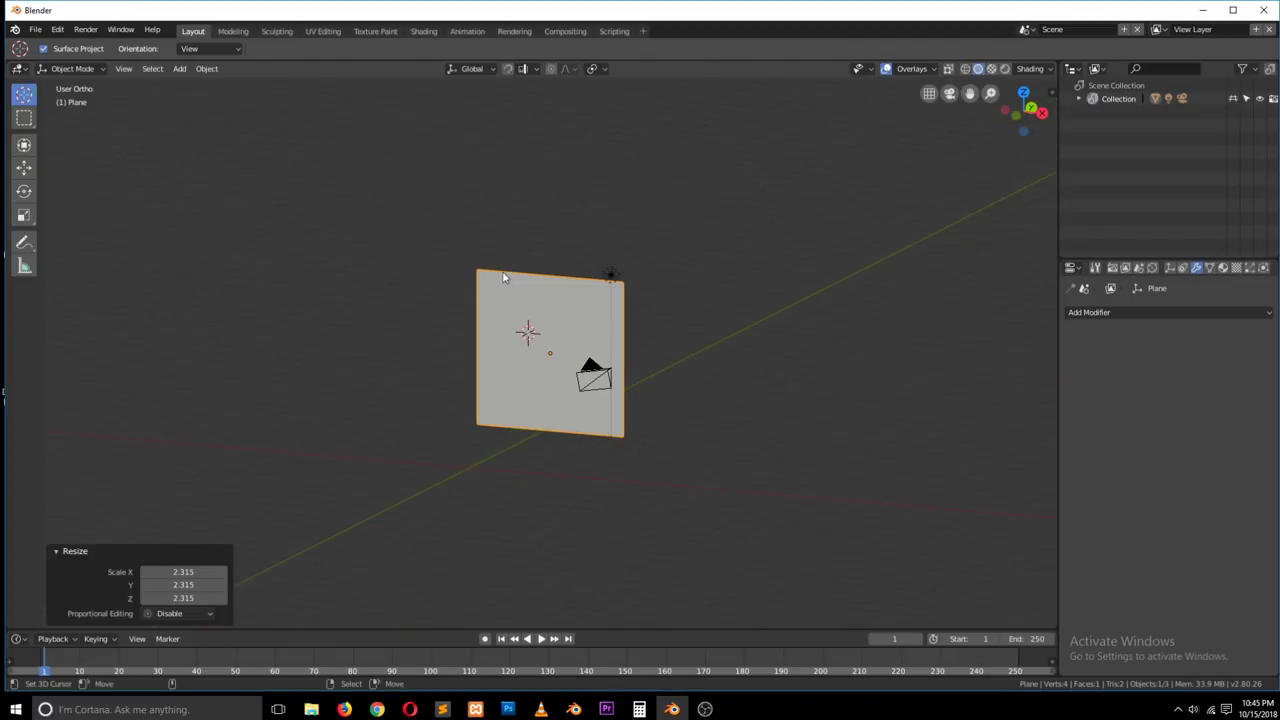
Step: Scale the plane by 2 along the X axis, then undo it
middle_drag(569, 310, 563, 346)
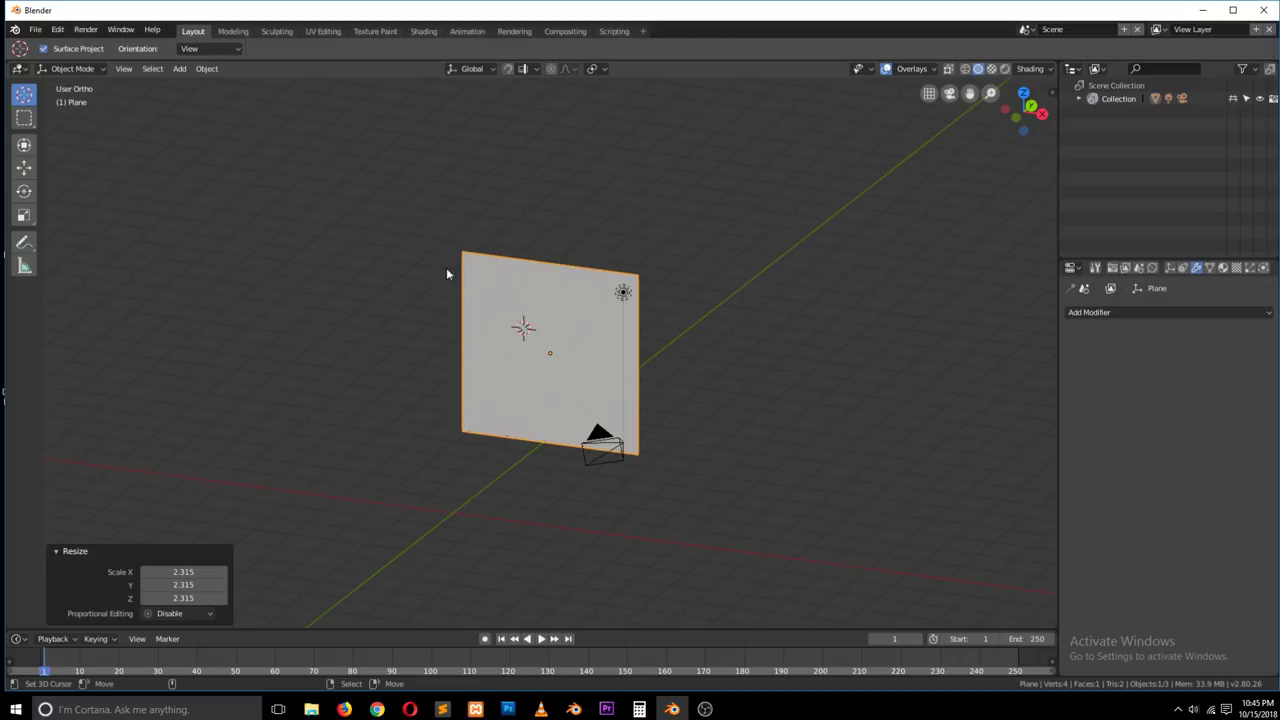
scroll(494, 305, down, 1)
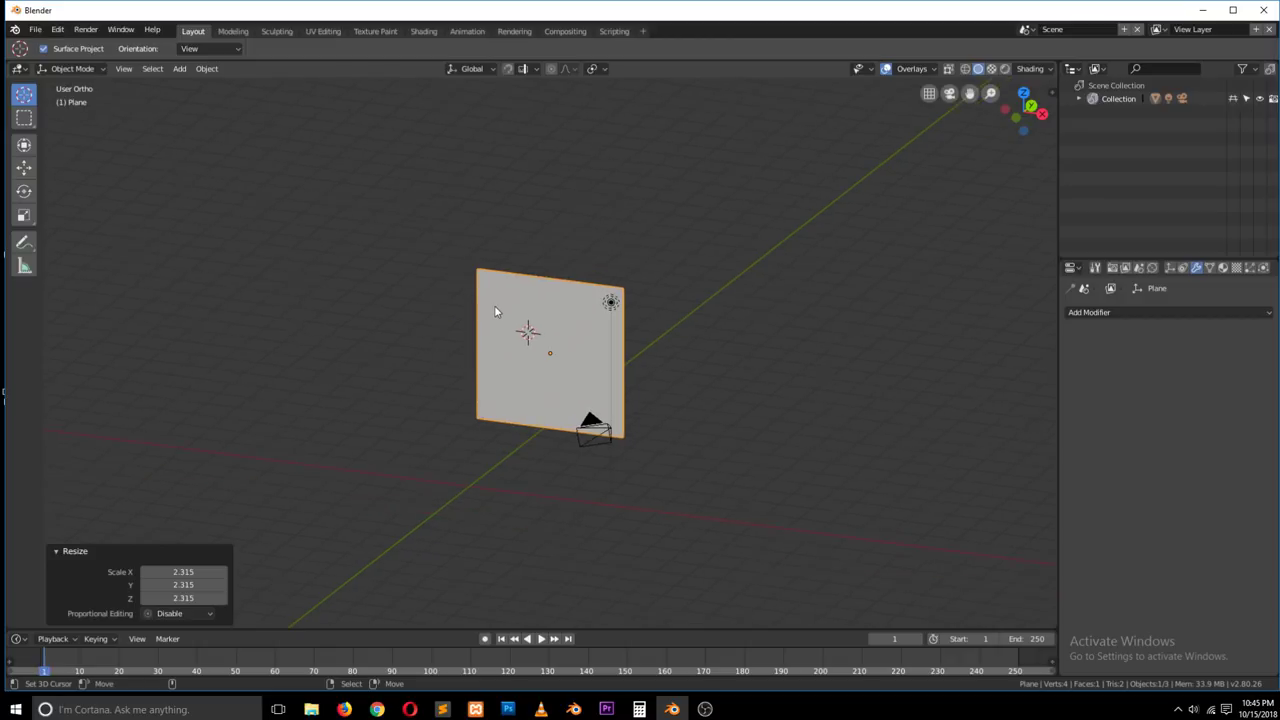
scroll(620, 385, up, 1)
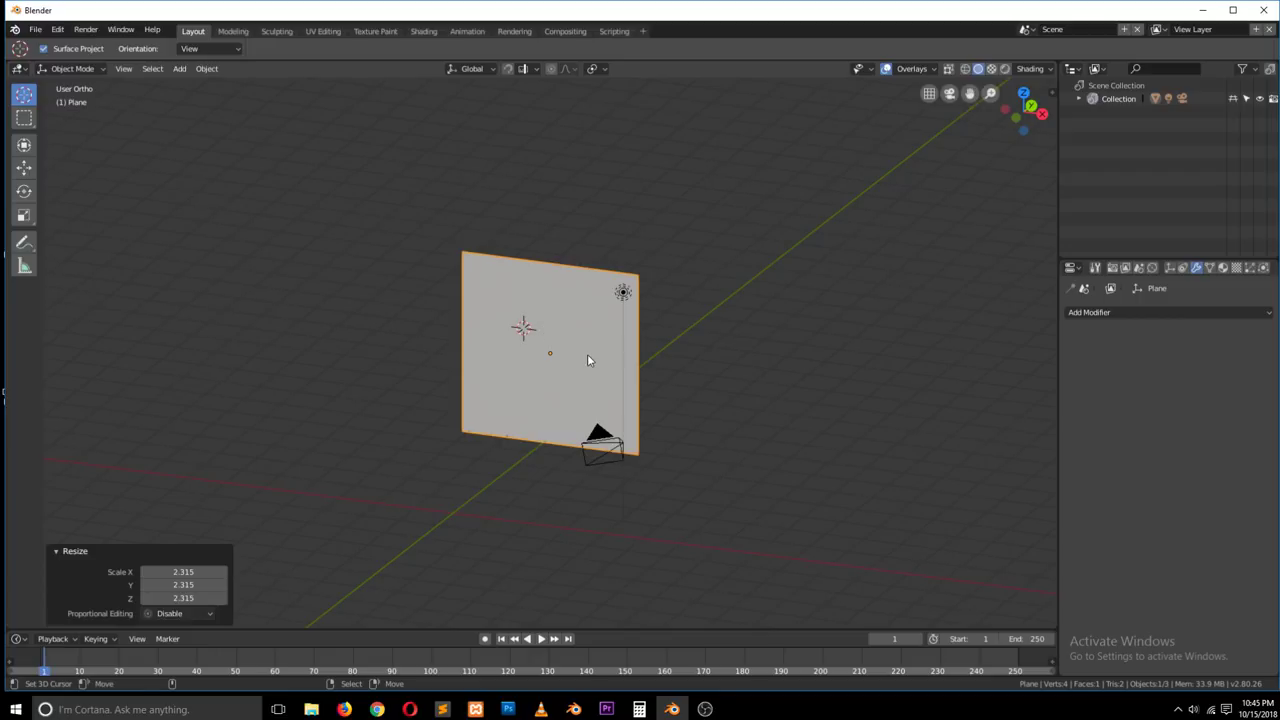
key(s)
key(x)
key(2)
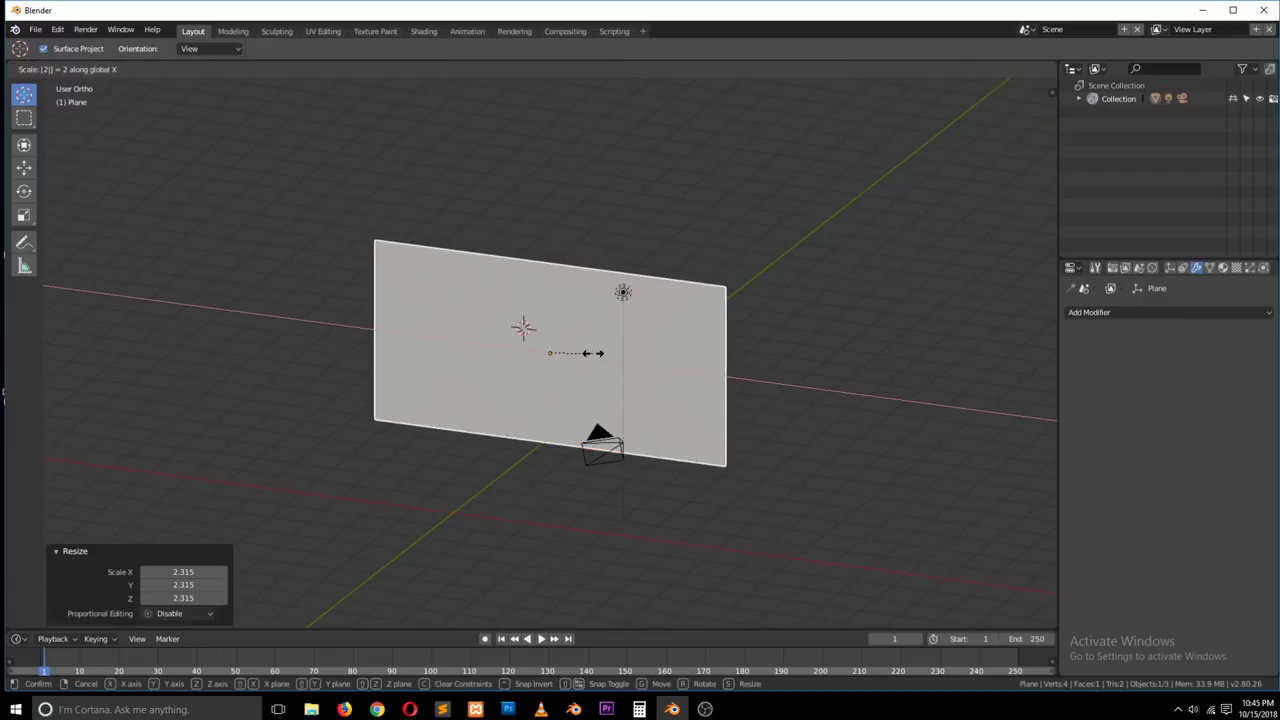
key(Return)
key(ctrl+z)
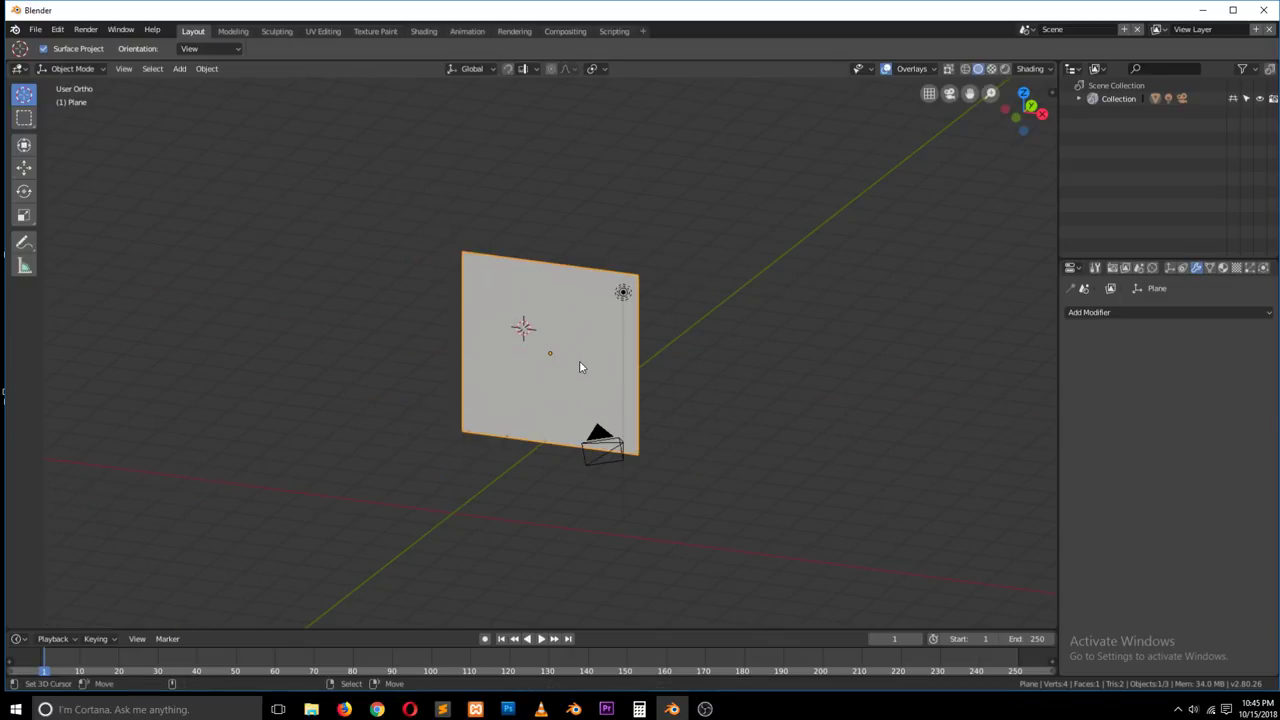
Step: Reapply the 2x X-axis scale, making the plane a wide rectangle
key(s)
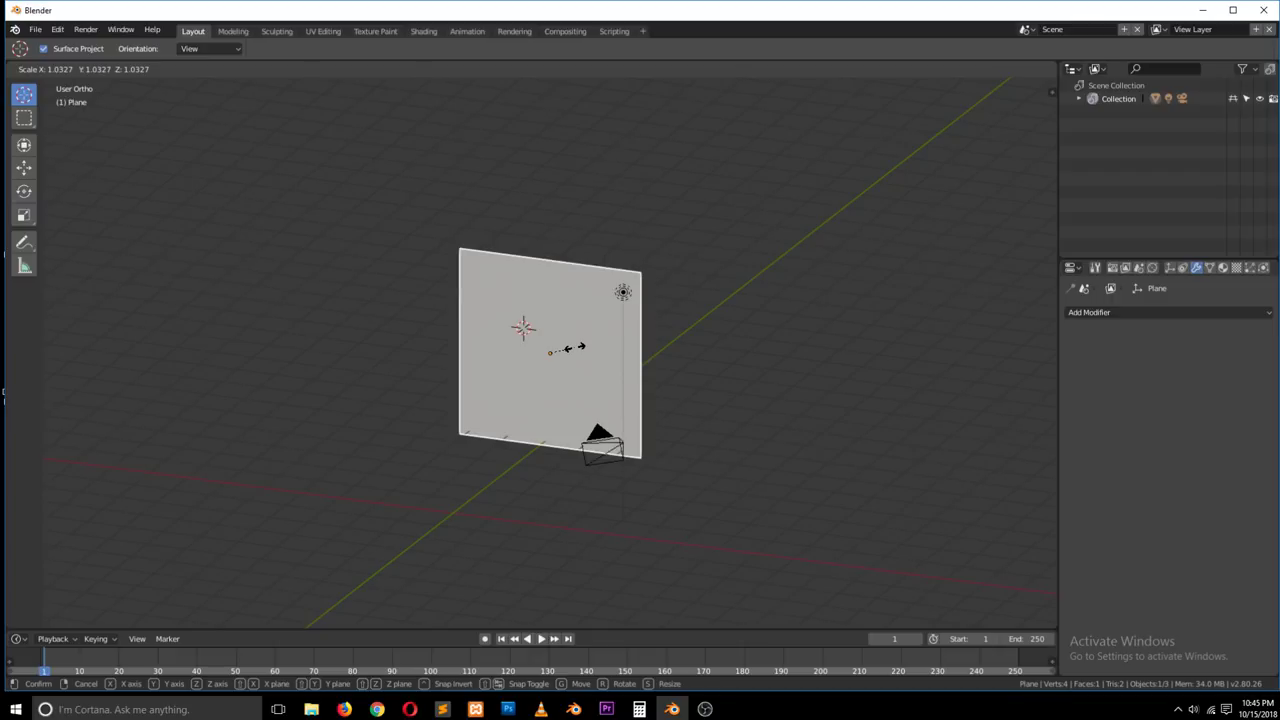
key(x)
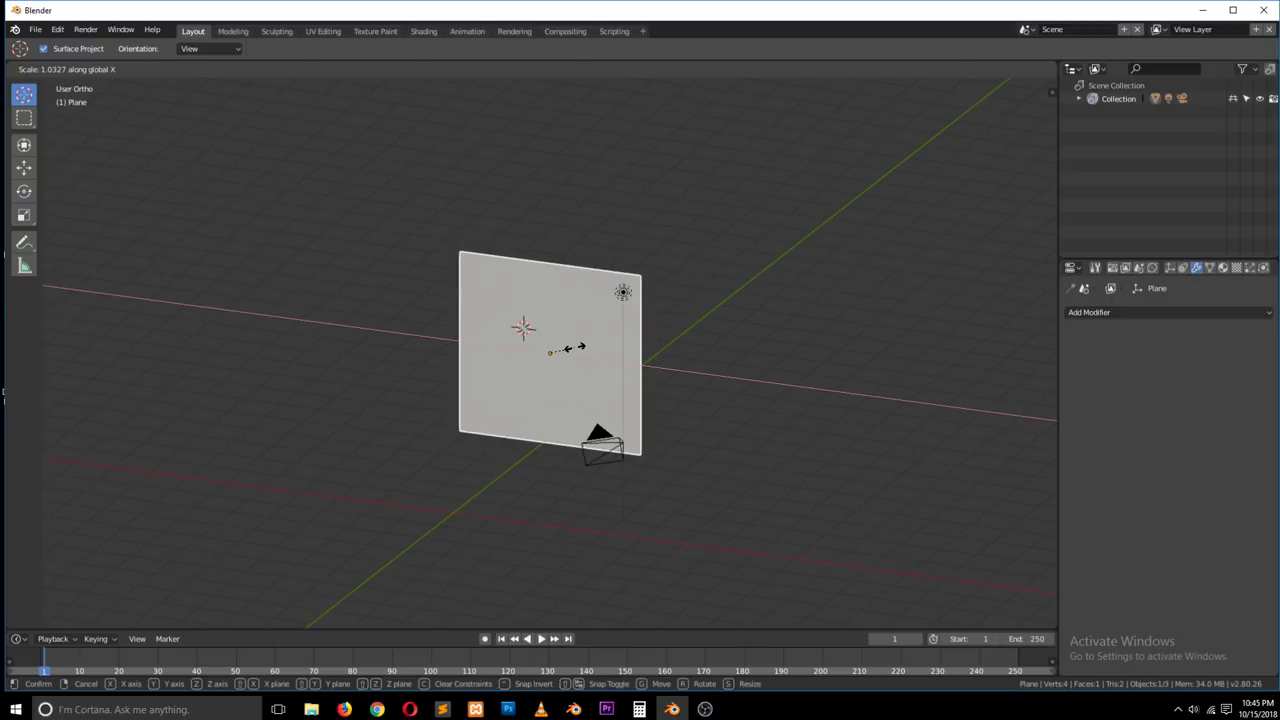
key(2)
key(Return)
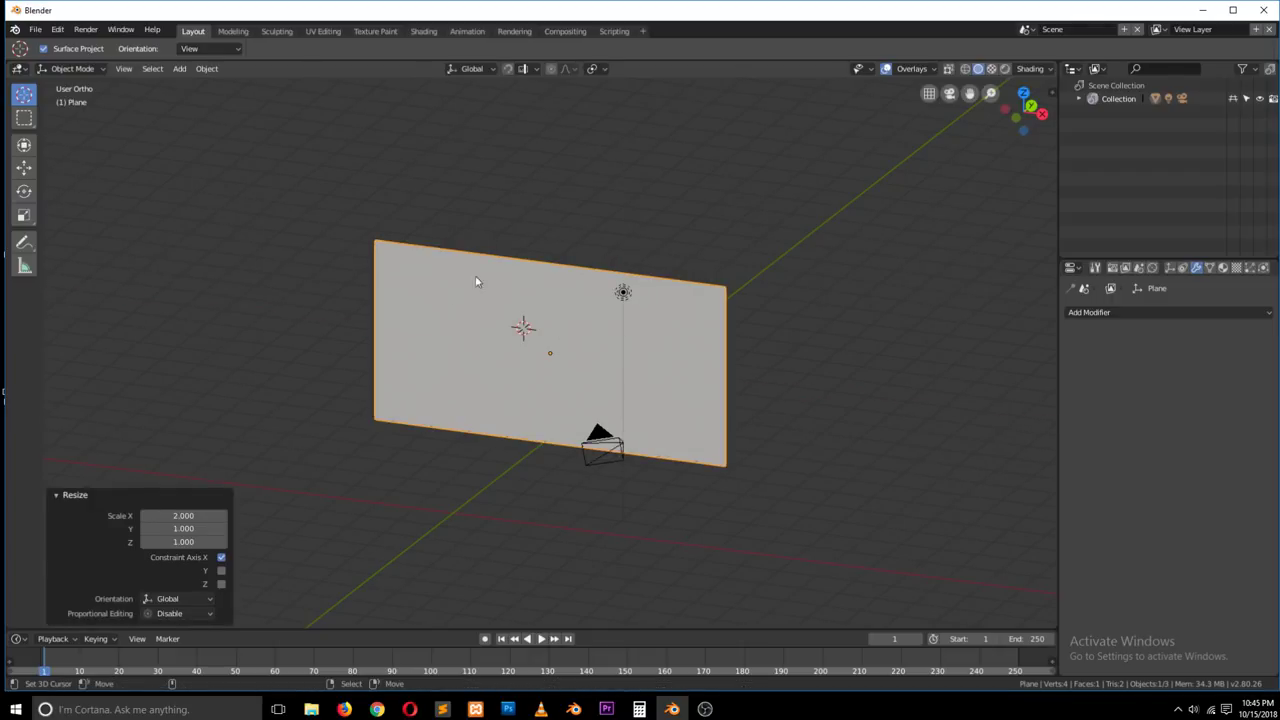
mouse_move(551, 374)
middle_down()
mouse_move(623, 351)
mouse_move(680, 283)
mouse_move(562, 369)
middle_up()
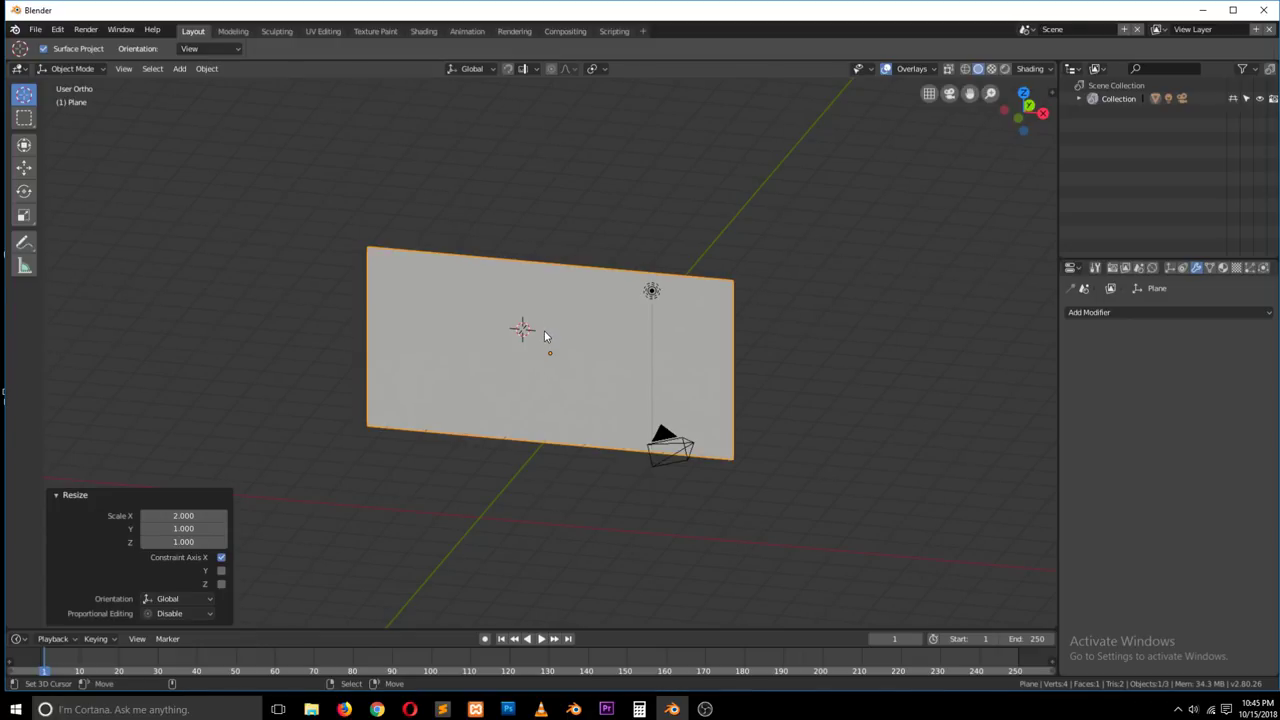
Step: Raise the plane 3.58 m along Z and show its Physics properties
key(g)
key(z)
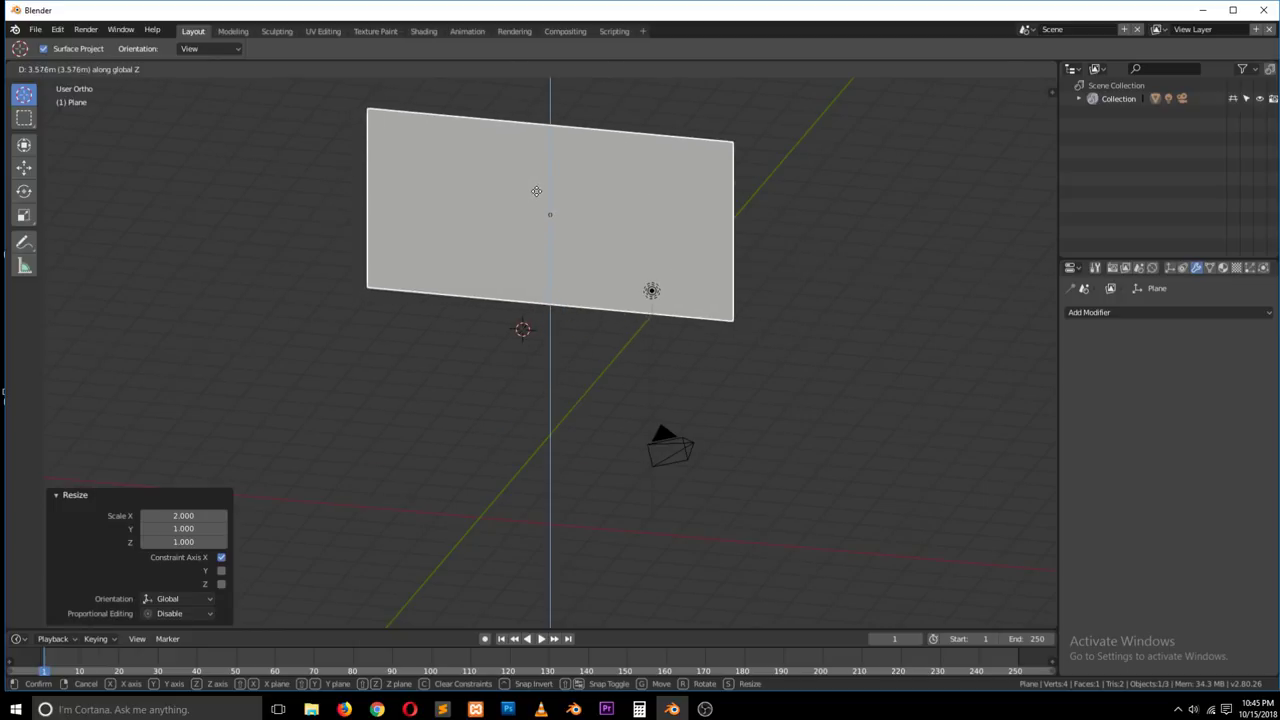
click(536, 191)
middle_drag(554, 266, 575, 300)
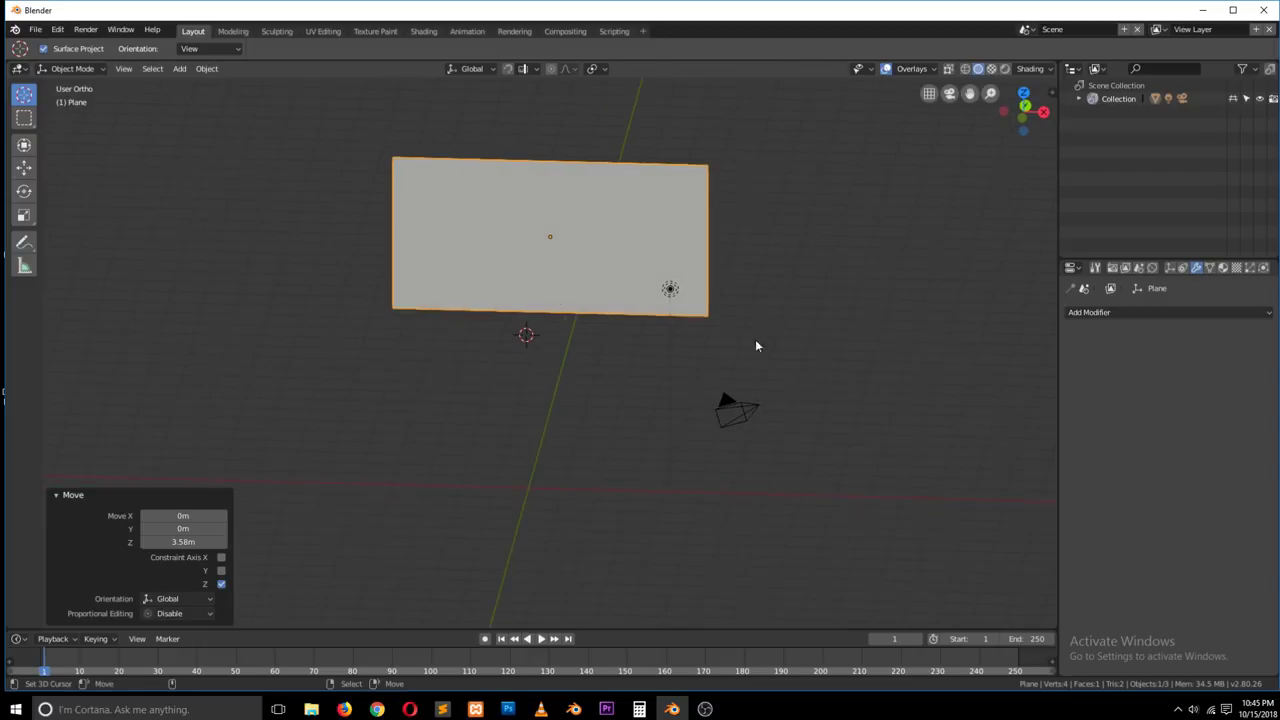
click(1264, 268)
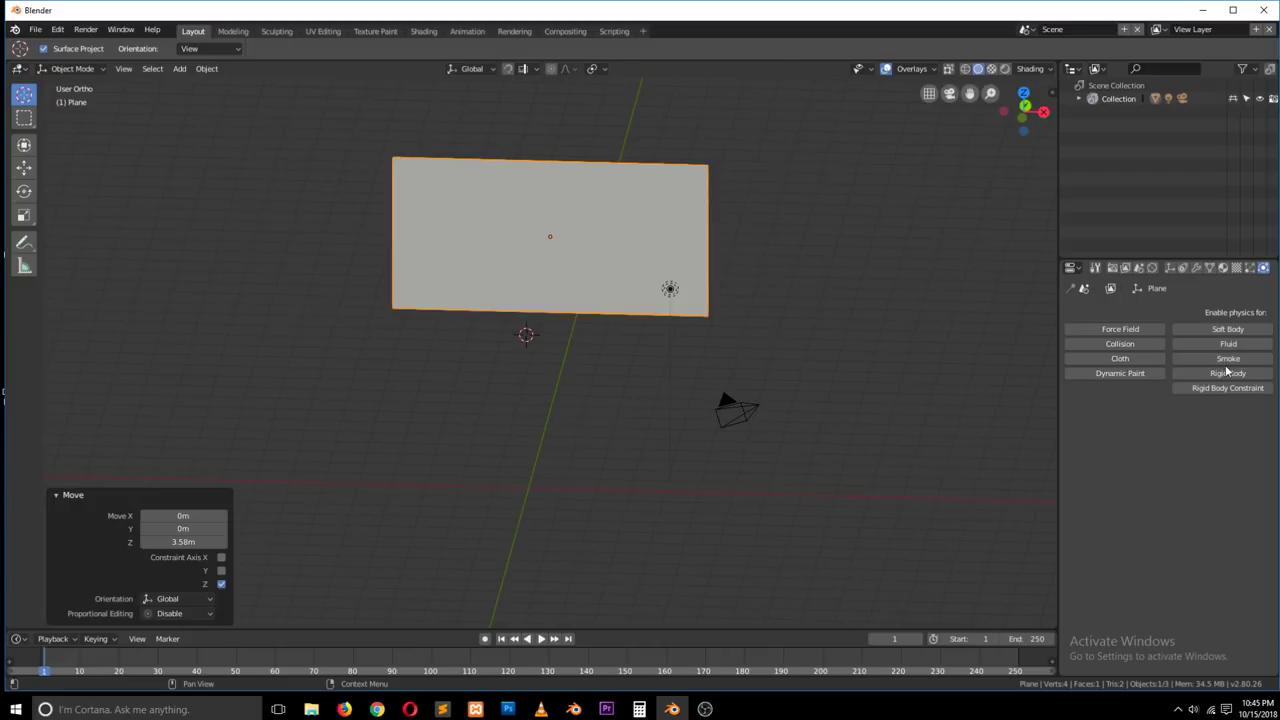
Step: Enable Cloth physics on the plane with its default settings
click(1120, 358)
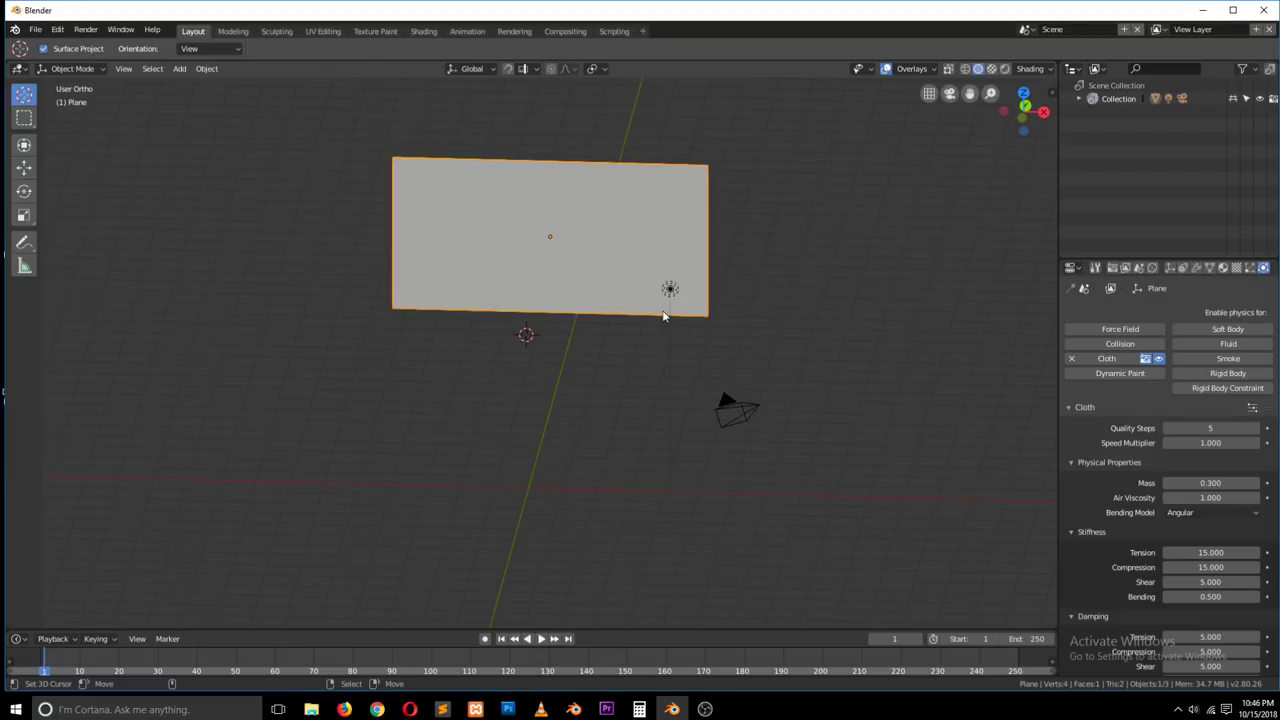
middle_drag(663, 316, 714, 341)
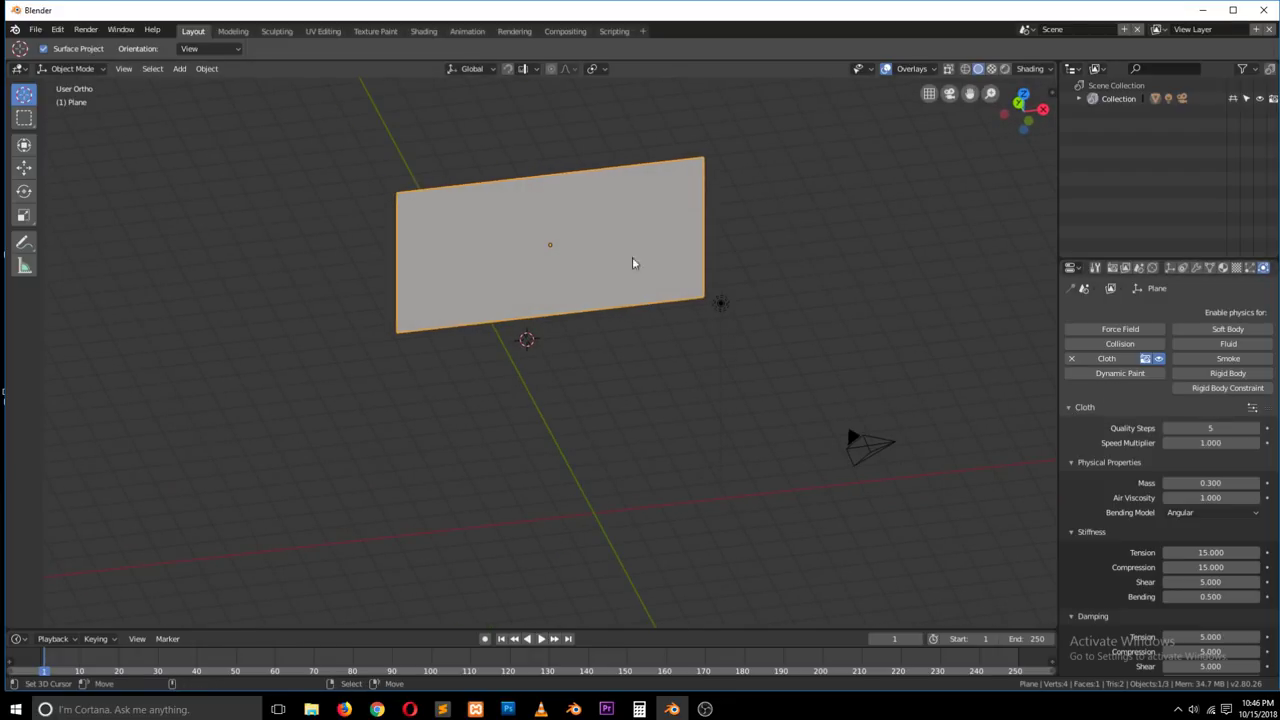
middle_drag(651, 254, 573, 234)
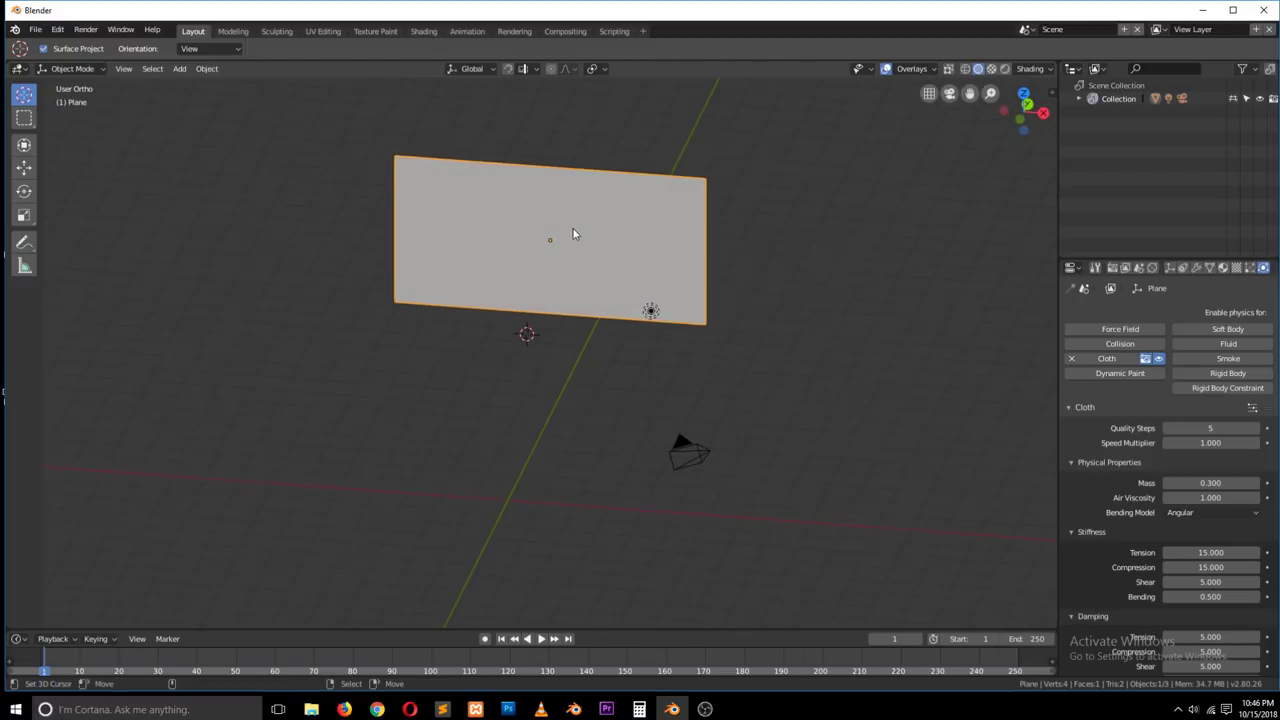
Step: Play the animation to test the cloth, then stop and rewind
click(540, 639)
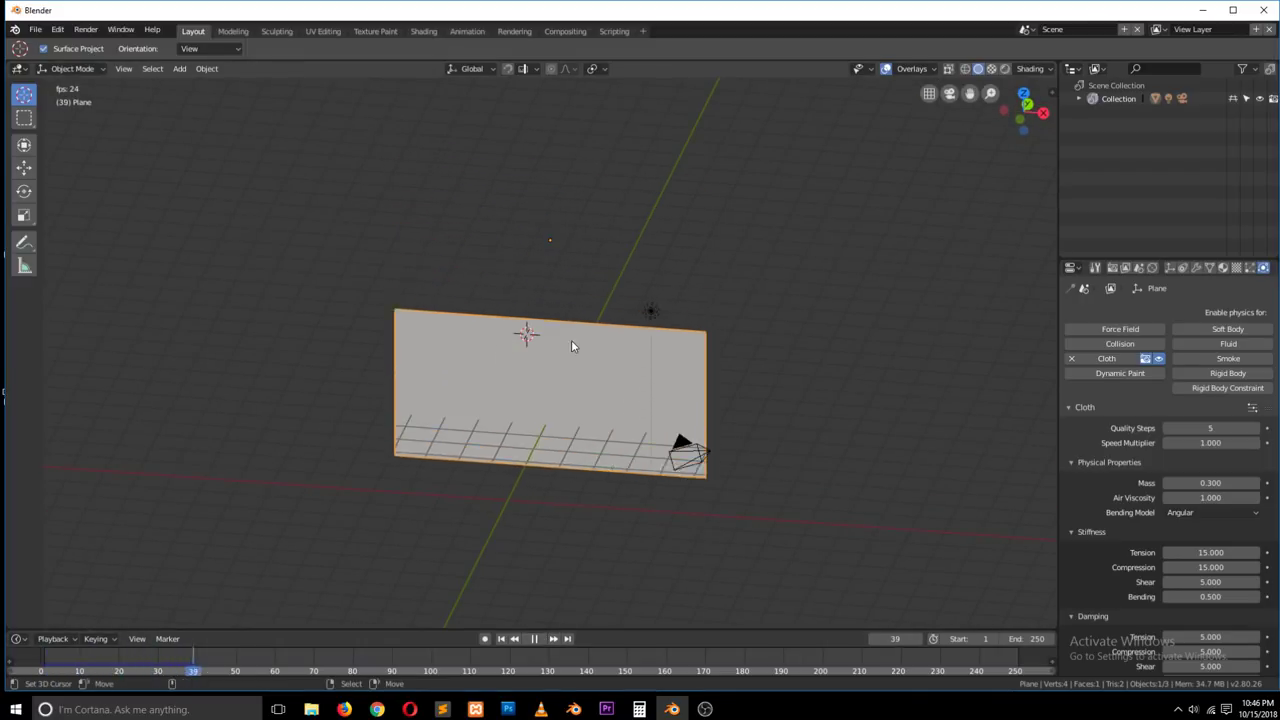
key(Escape)
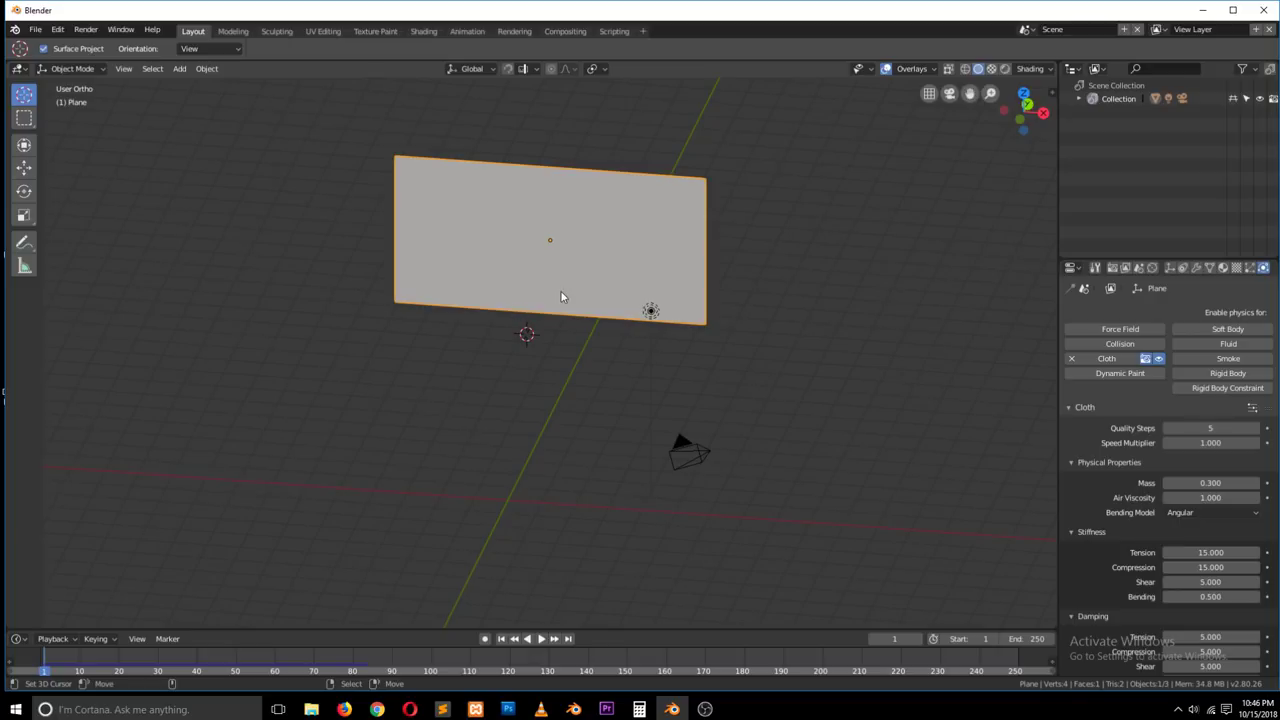
middle_drag(603, 289, 597, 326)
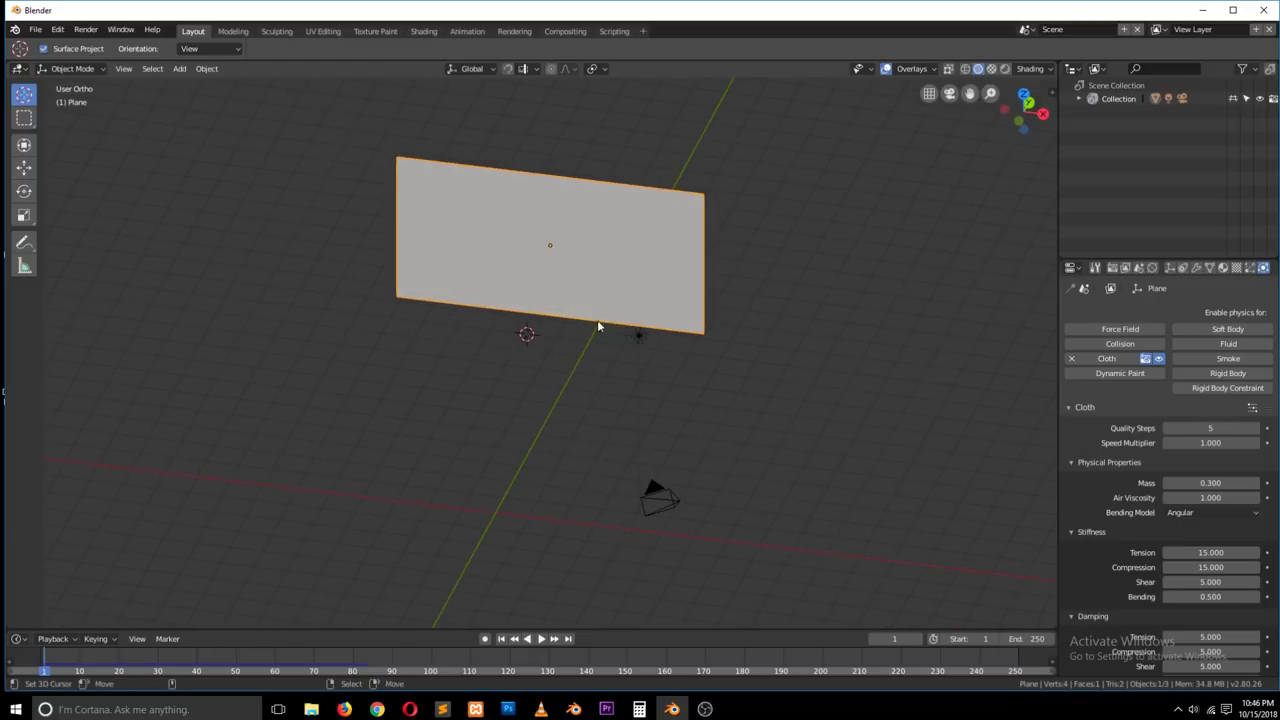
middle_drag(535, 411, 526, 377)
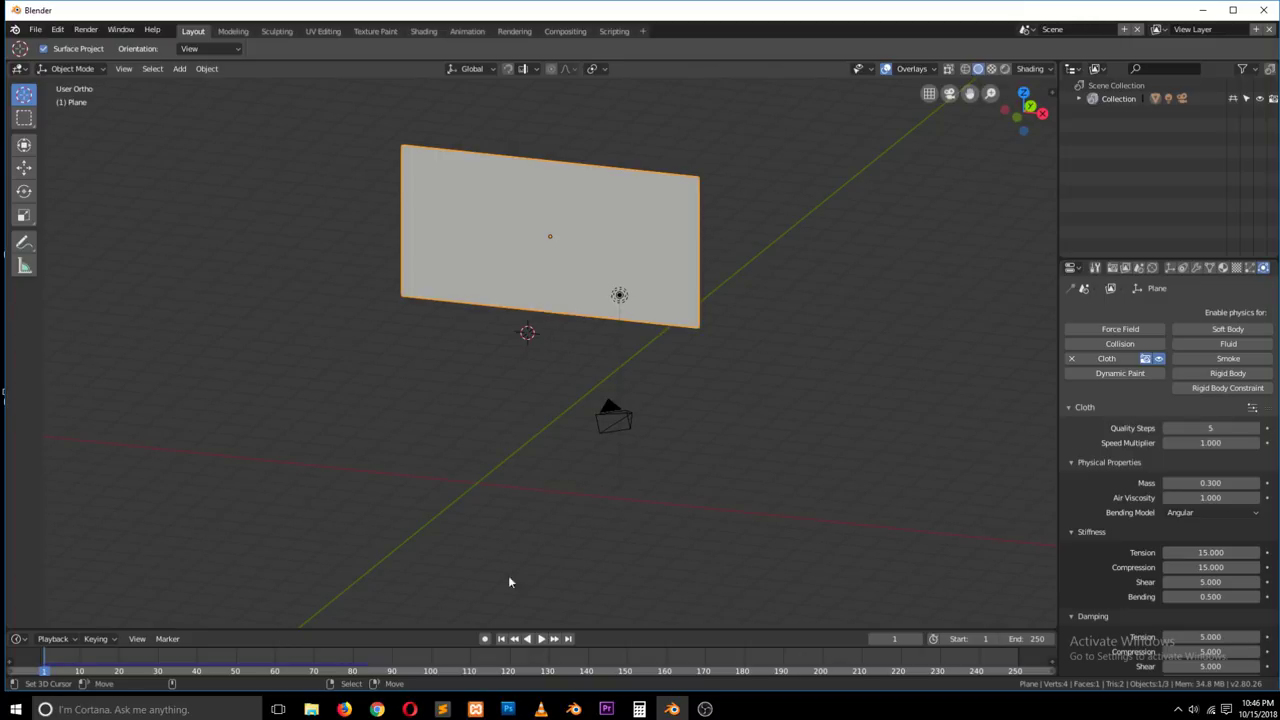
Step: Add a new plane at the origin and enlarge it 17.828 times as a ground
click(475, 490)
key(shift+a)
mouse_move(476, 436)
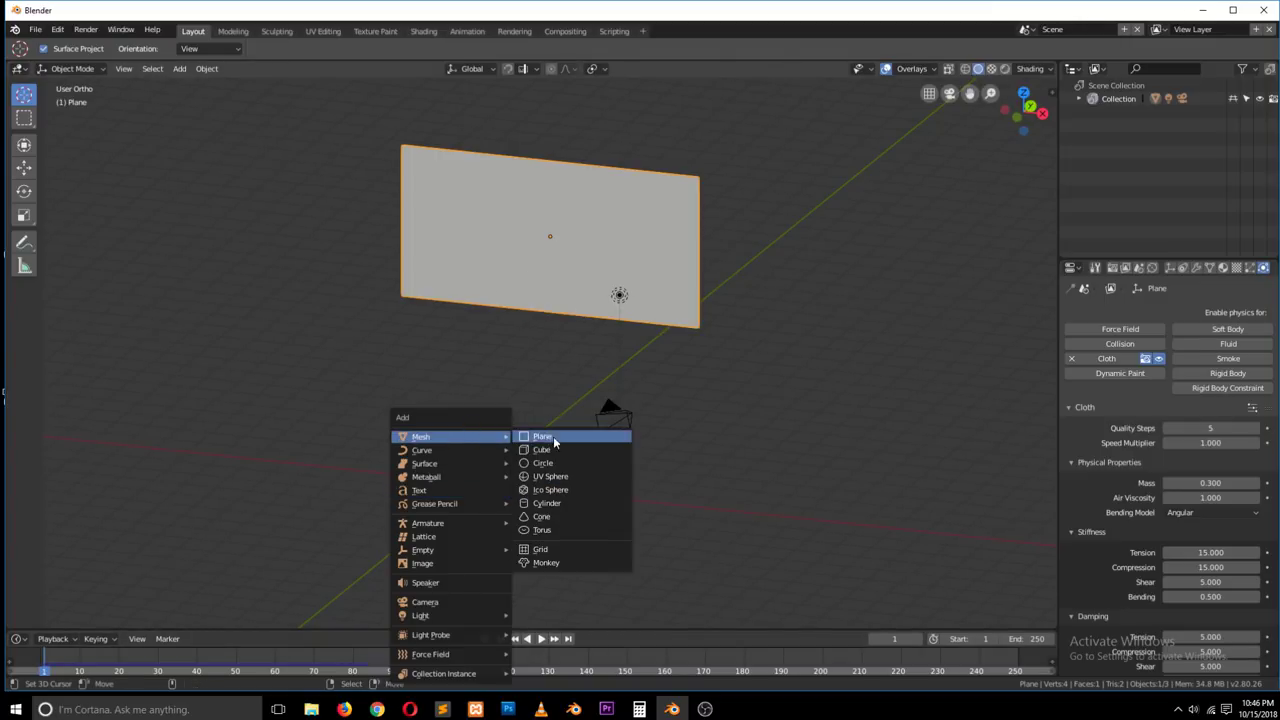
click(545, 437)
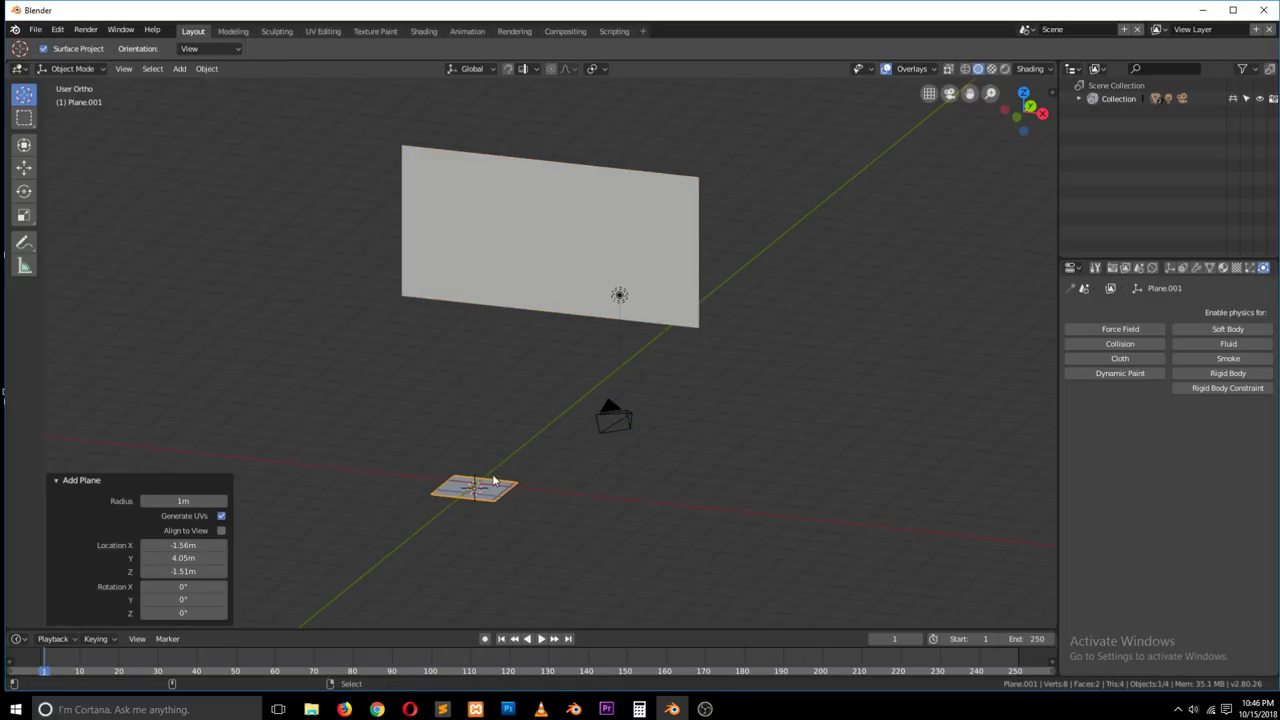
key(alt+g)
key(s)
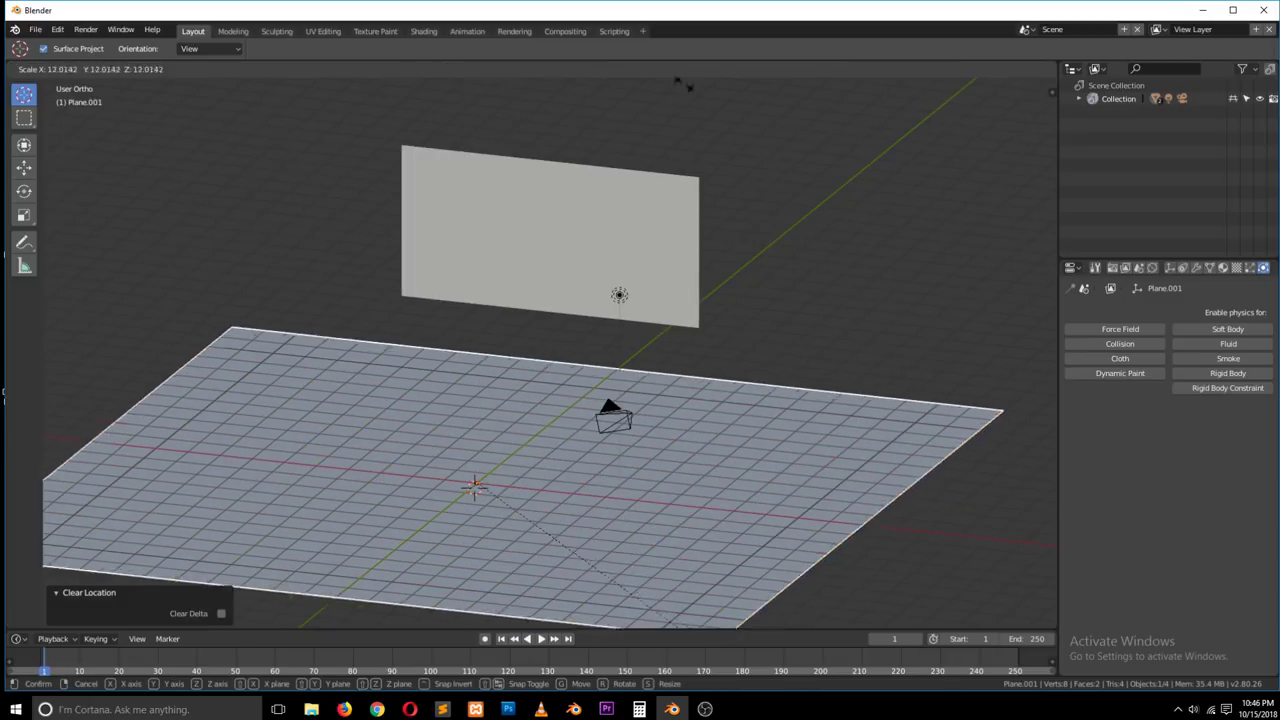
click(782, 150)
middle_drag(782, 150, 554, 286)
middle_drag(543, 383, 637, 308)
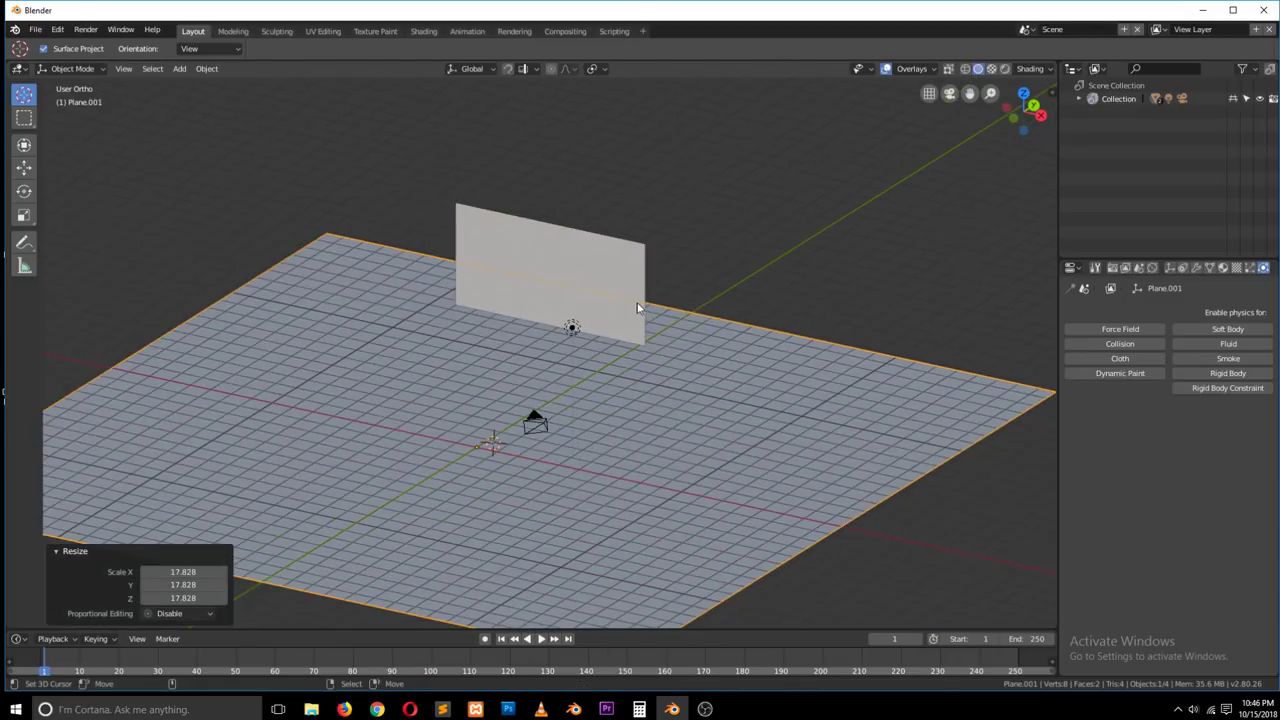
scroll(620, 312, up, 1)
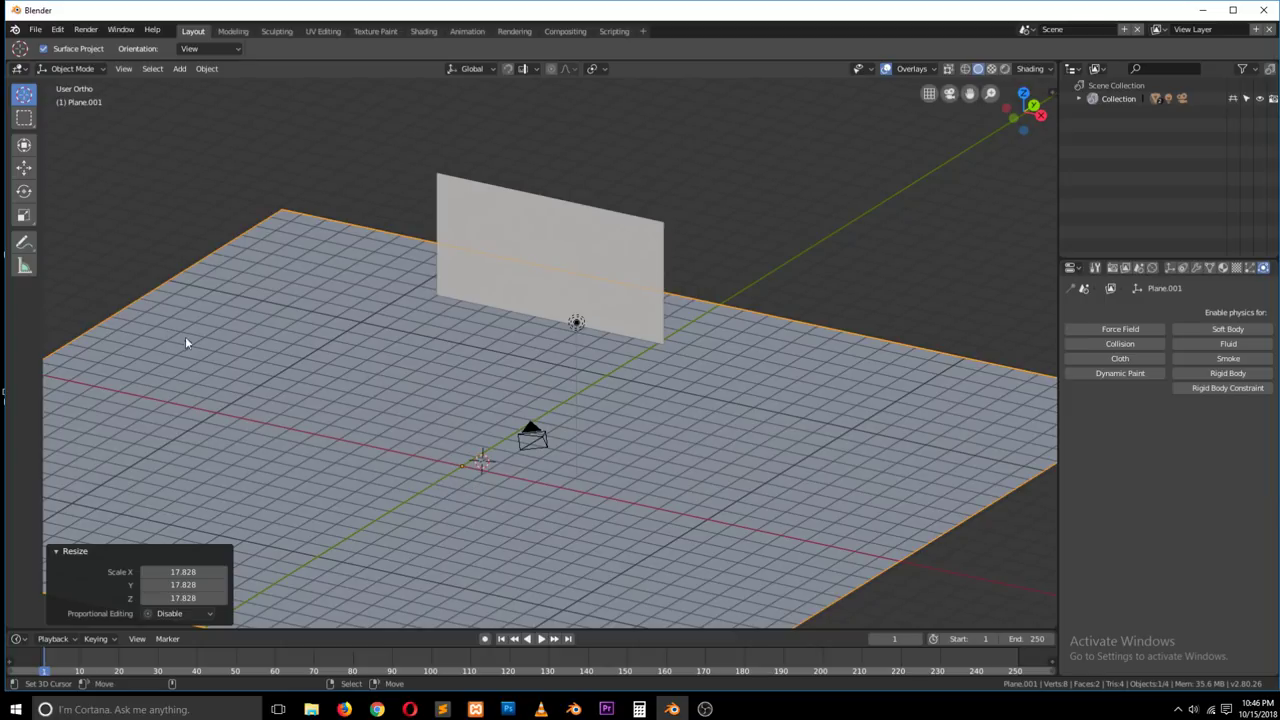
Step: Raise the ground plane 0.379 m along Z with the move gizmo
click(22, 147)
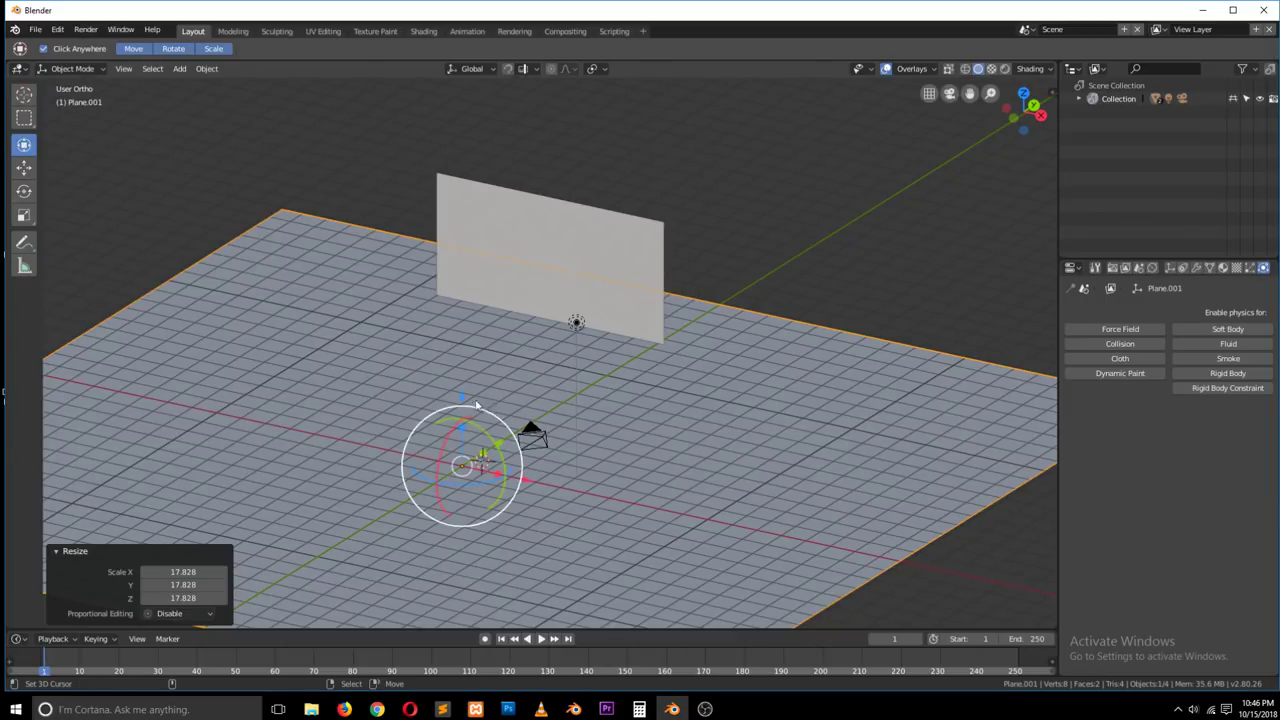
drag(489, 414, 468, 380)
middle_drag(468, 380, 571, 298)
Step: Set the viewport shading Color to Random
click(1042, 74)
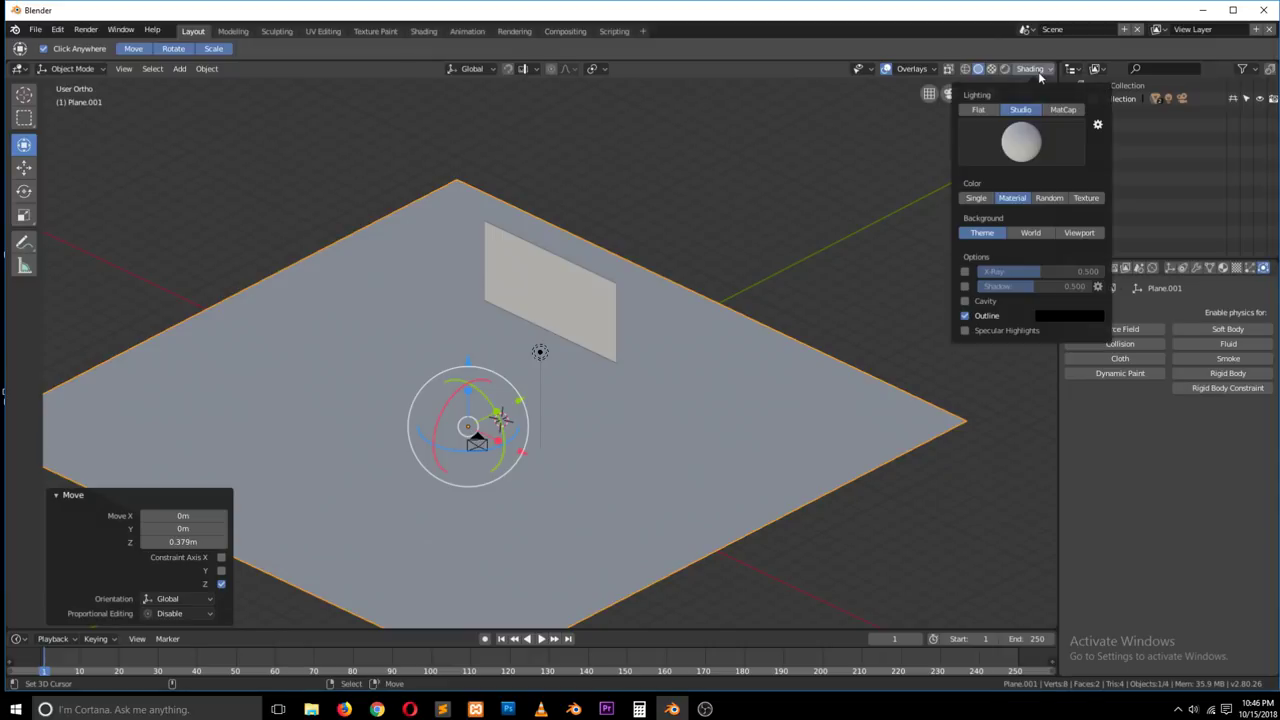
click(1052, 198)
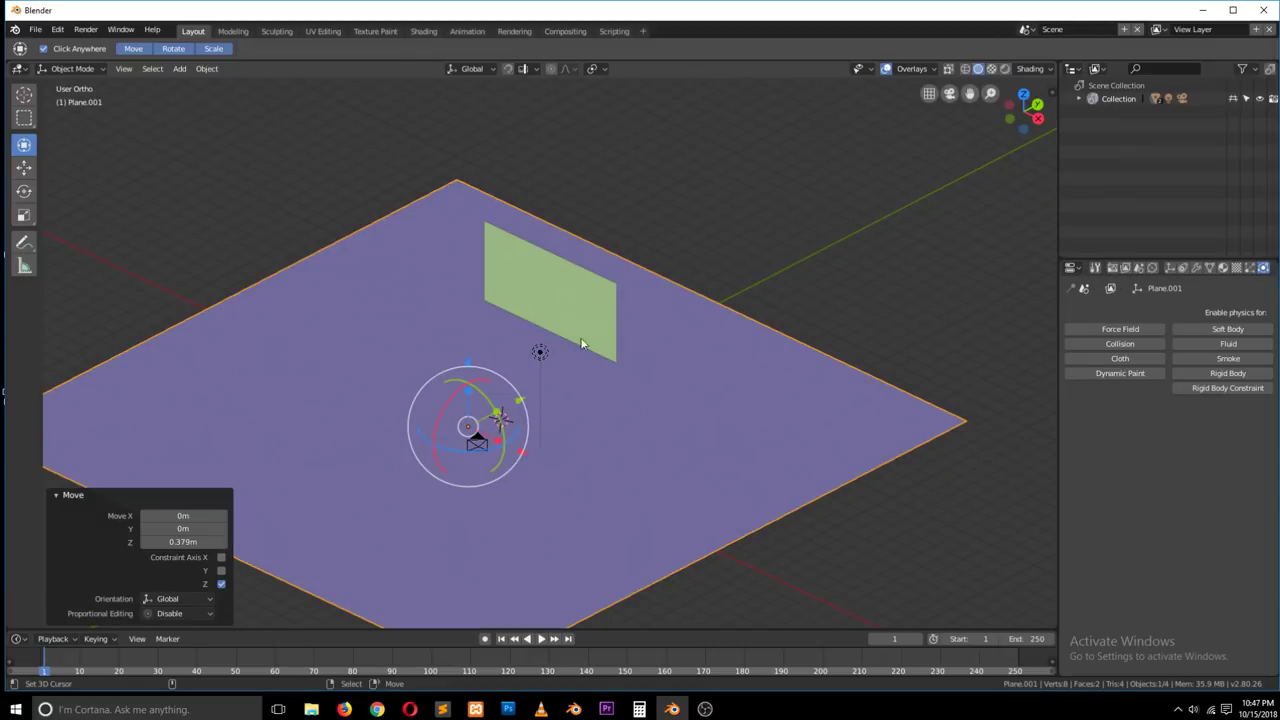
middle_drag(561, 317, 540, 267)
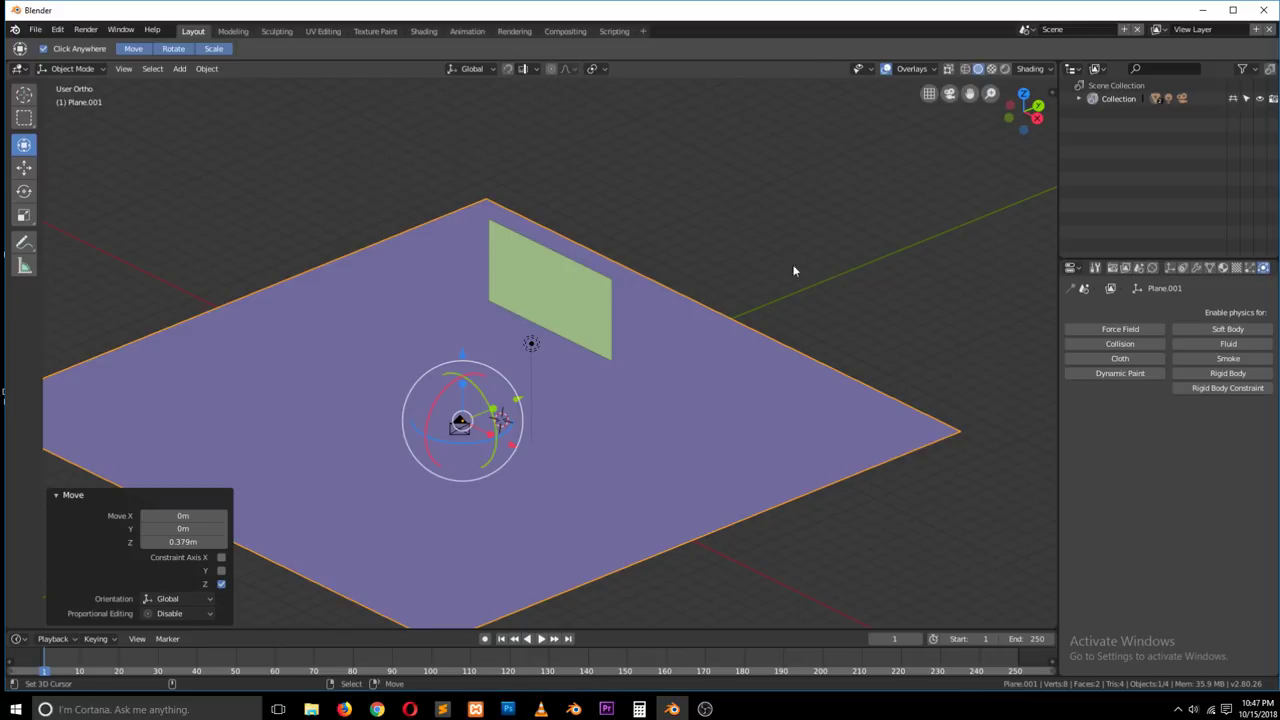
middle_drag(790, 238, 789, 234)
Step: Turn on Shadow and toggle Cavity in viewport shading, then select the green upright plane
click(1030, 68)
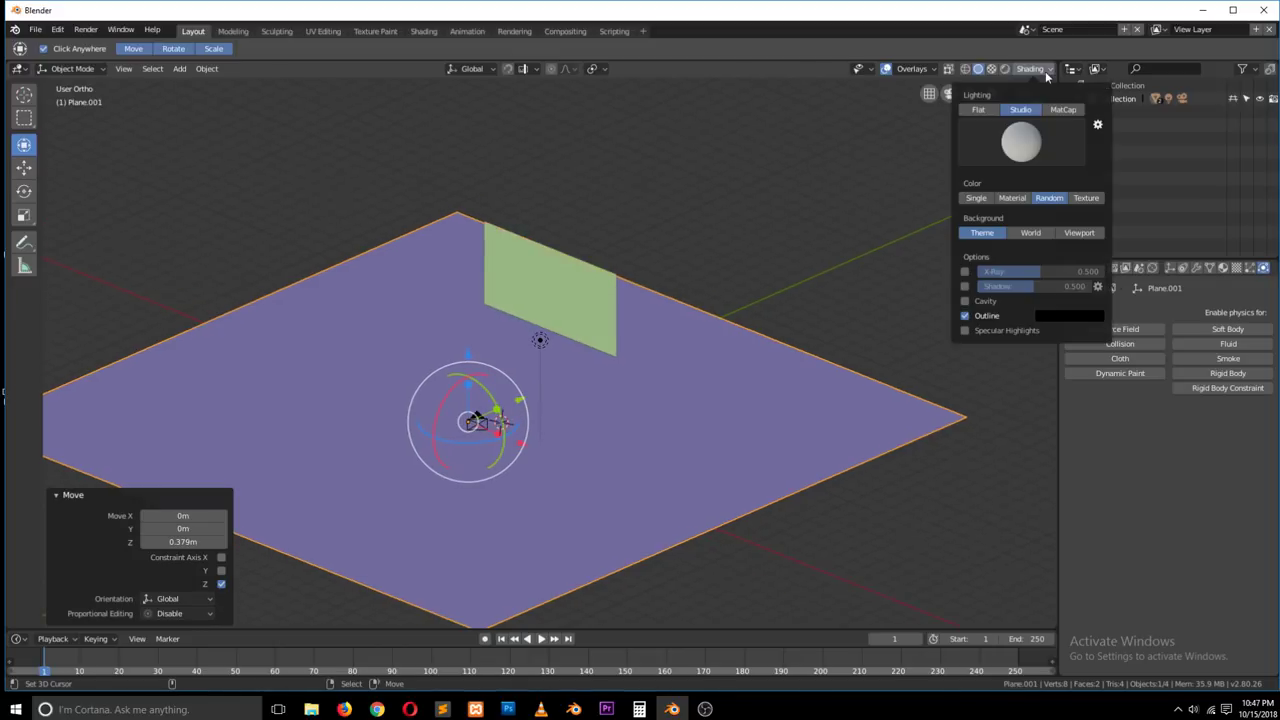
click(965, 286)
click(965, 316)
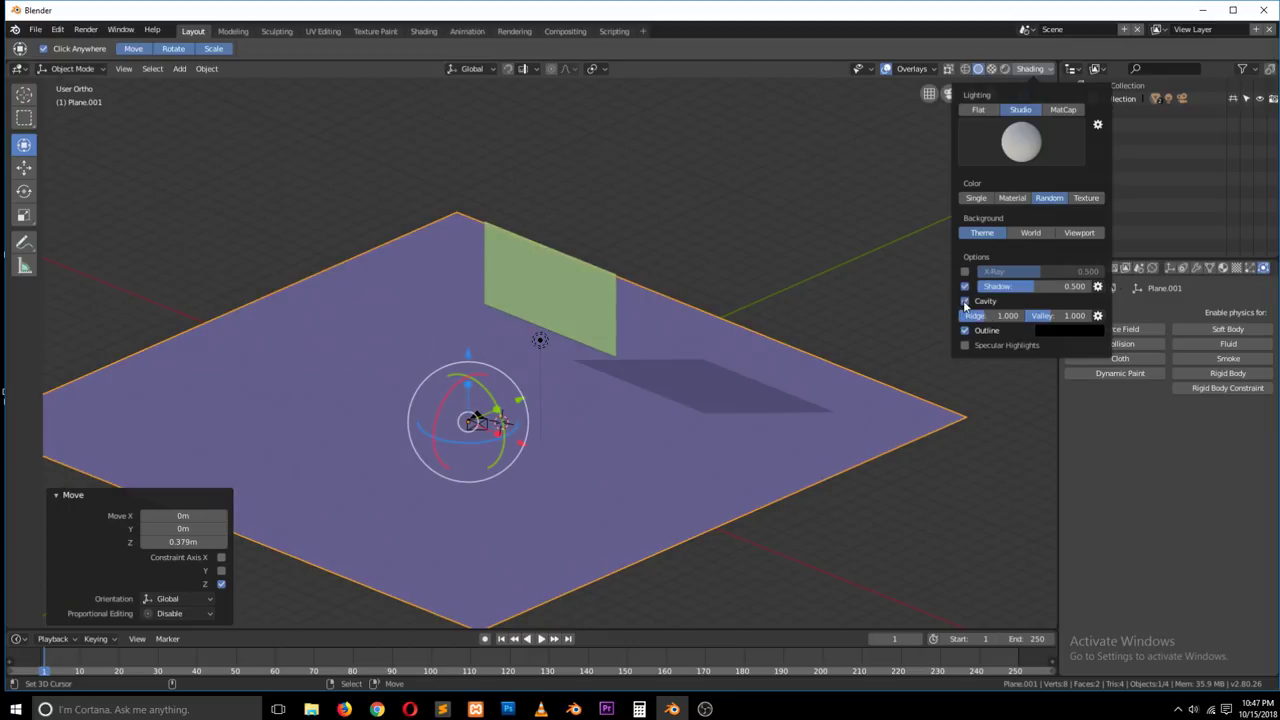
click(734, 266)
middle_drag(731, 264, 805, 248)
click(590, 287)
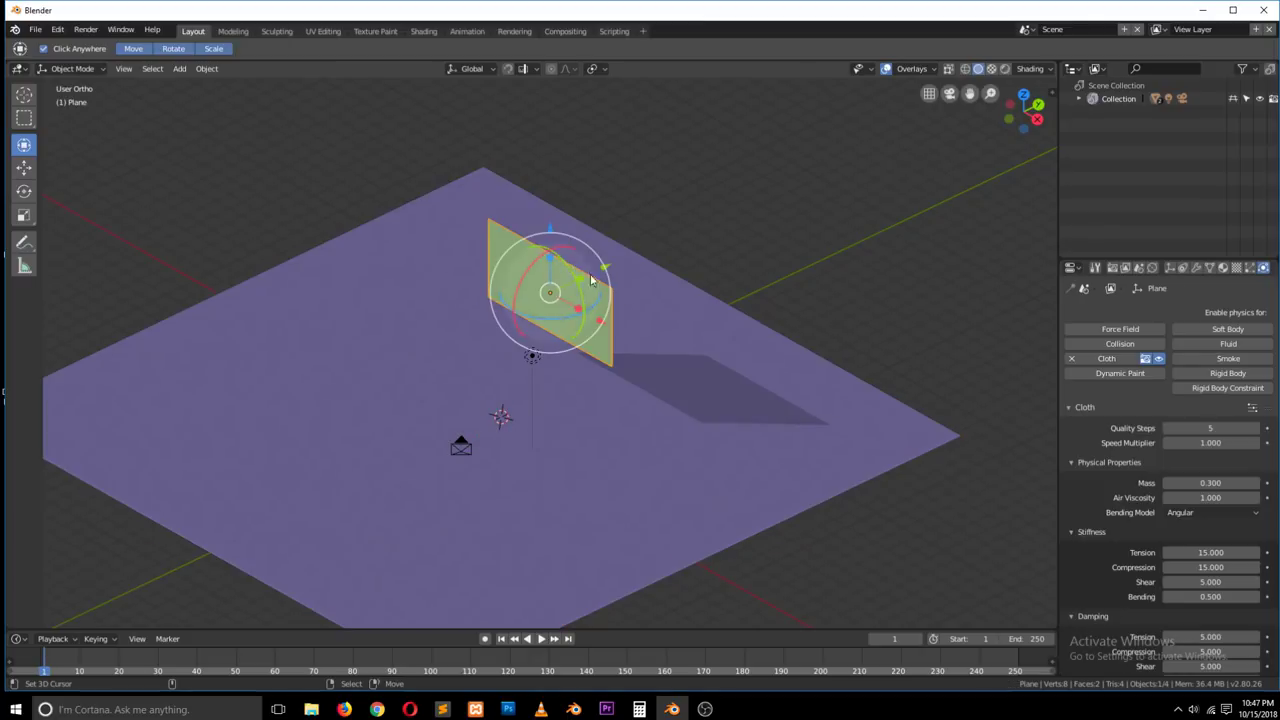
Step: Play the cloth simulation twice, rewinding to frame 1, then select the ground plane
click(25, 97)
mouse_move(602, 241)
middle_down()
mouse_move(611, 253)
mouse_move(600, 251)
middle_up()
key(space)
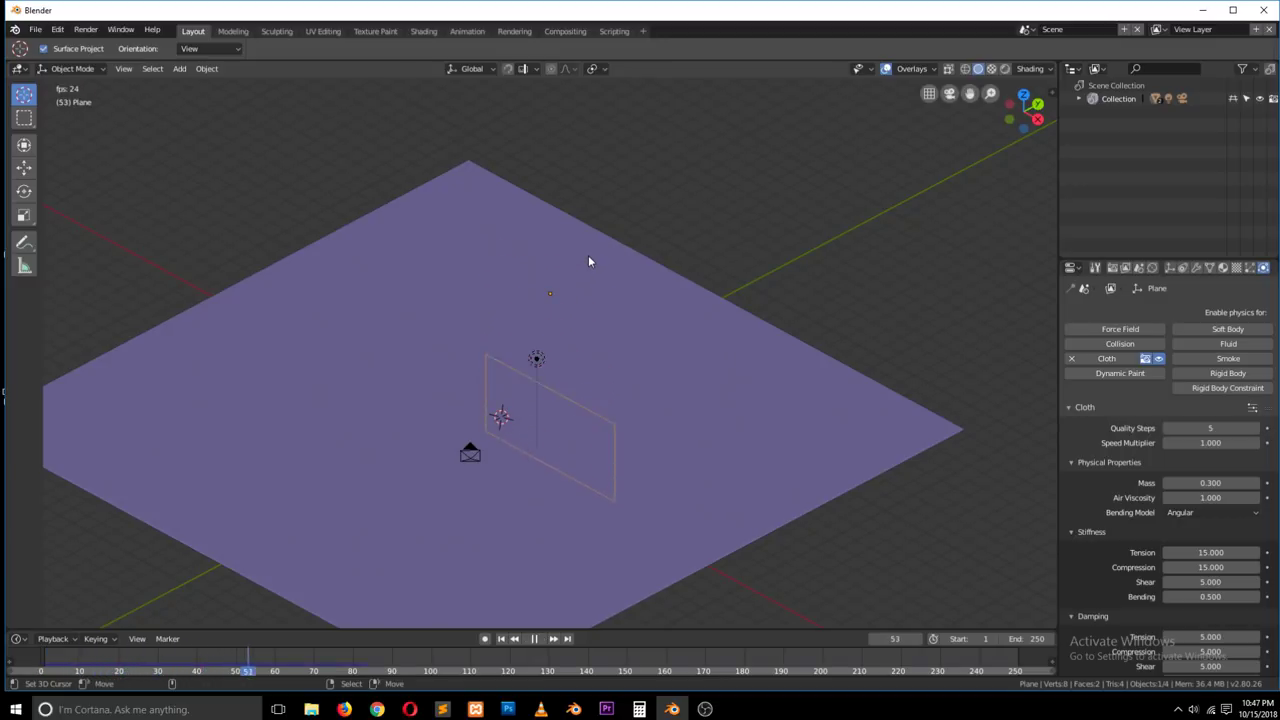
key(Escape)
key(space)
key(Escape)
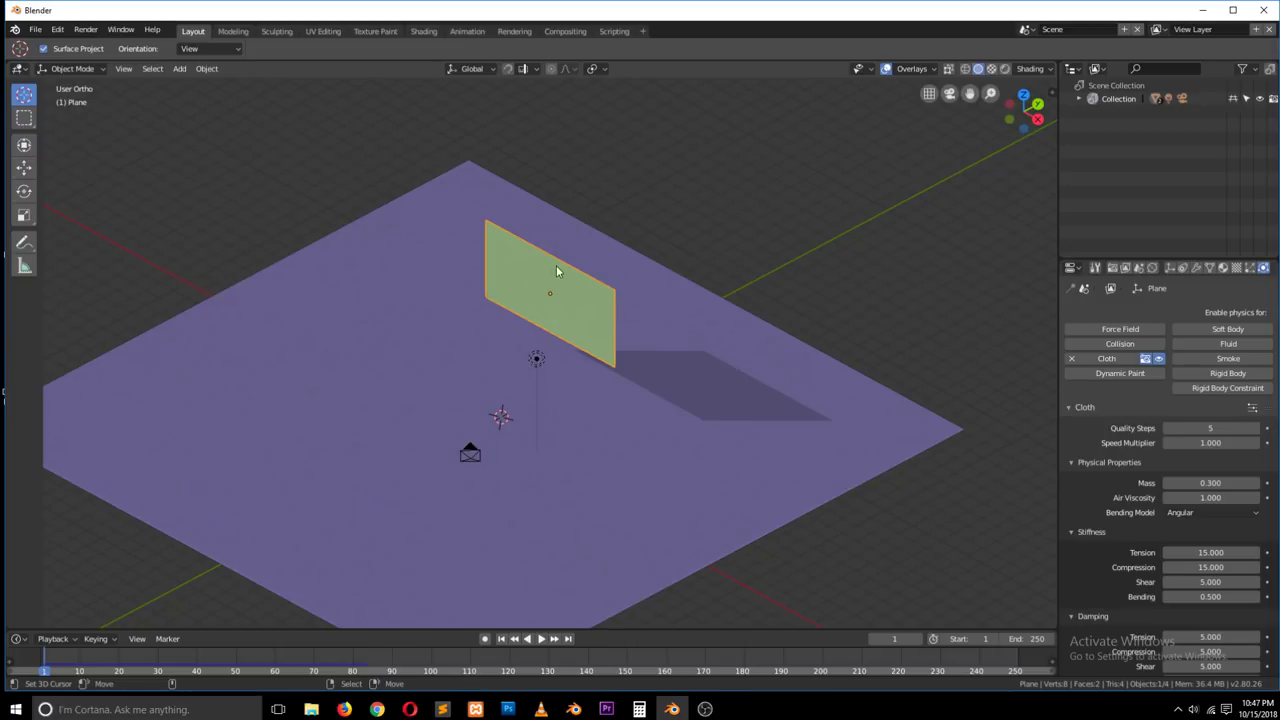
click(689, 354)
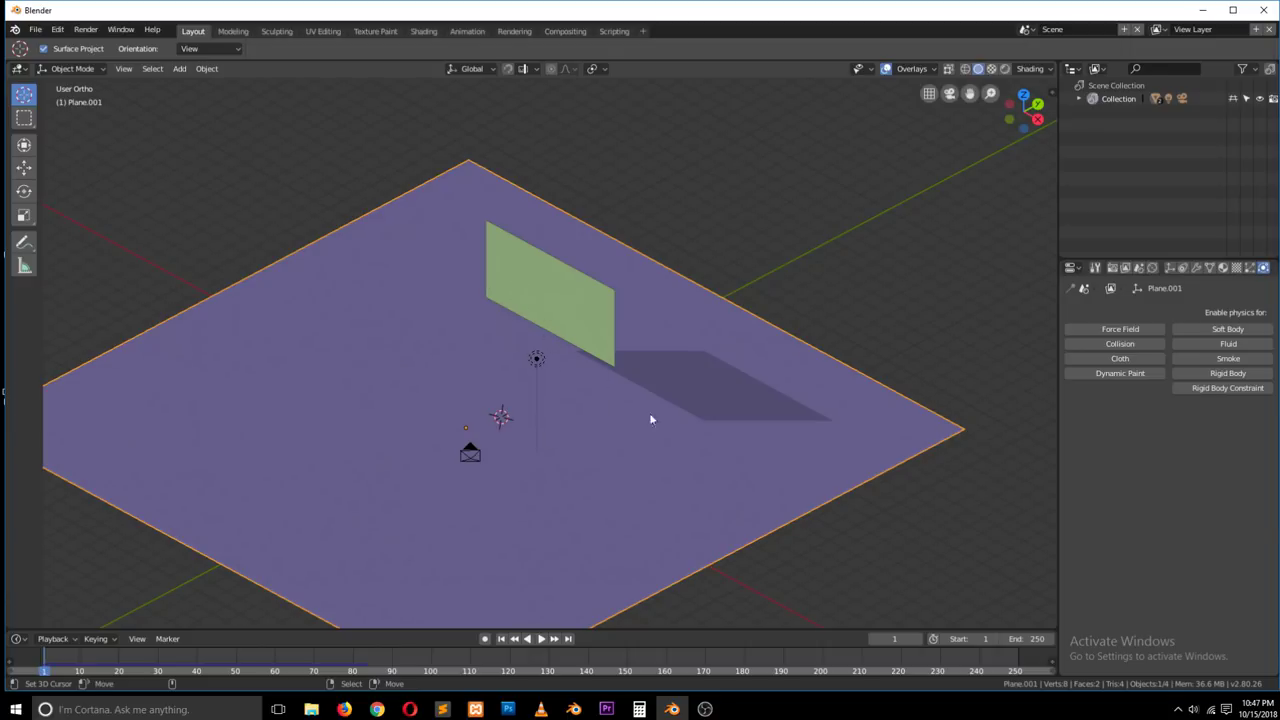
Step: Enable Collision on Plane.001 and play back to check the cloth lands on it
click(1130, 346)
middle_drag(695, 360, 600, 328)
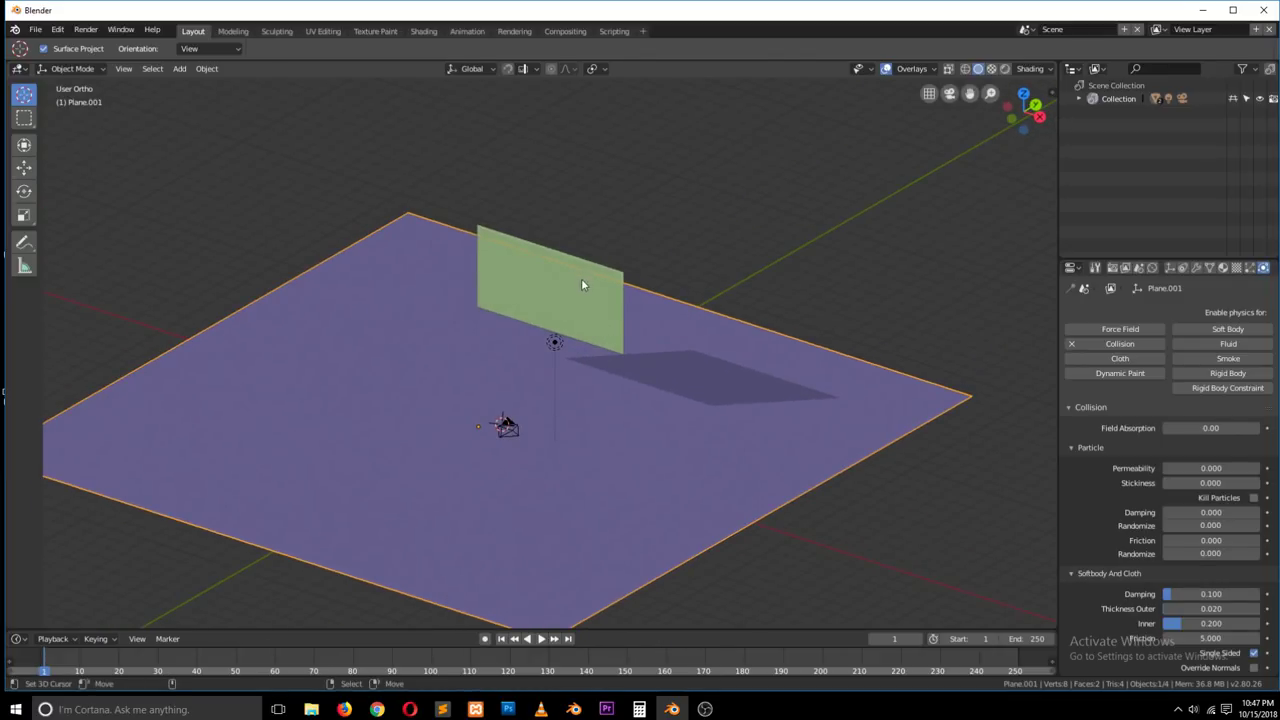
key(space)
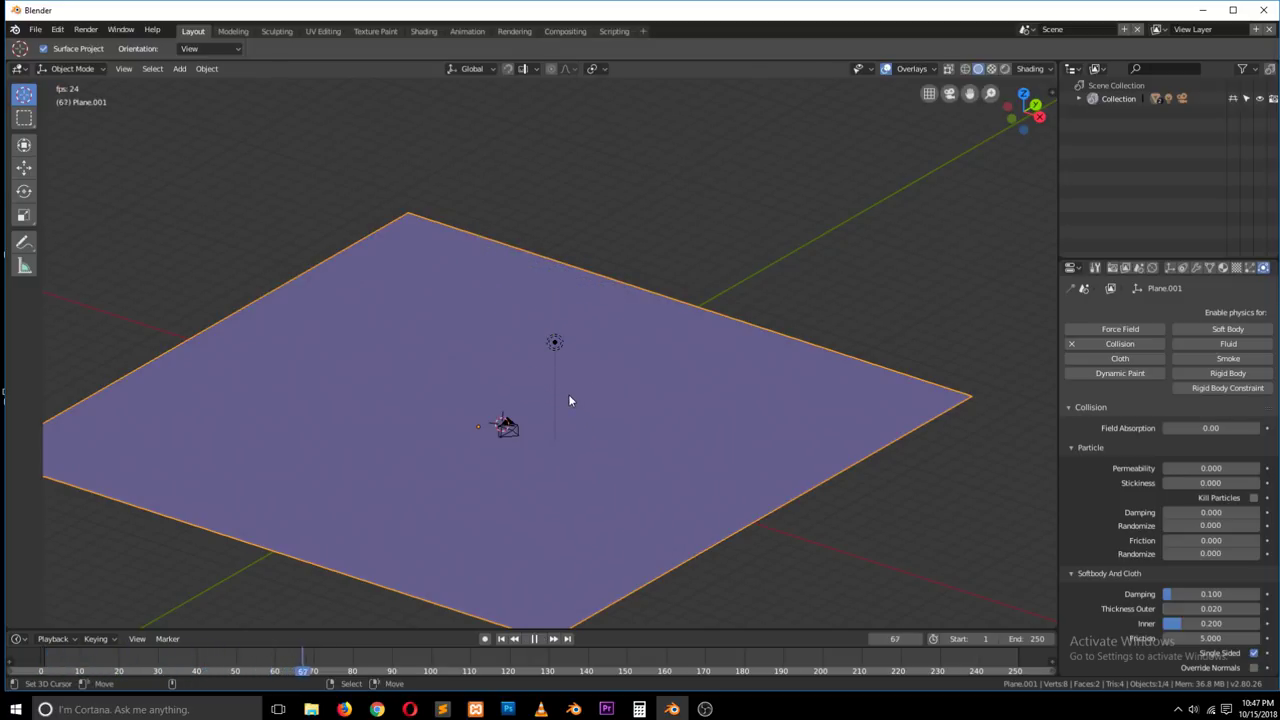
key(Escape)
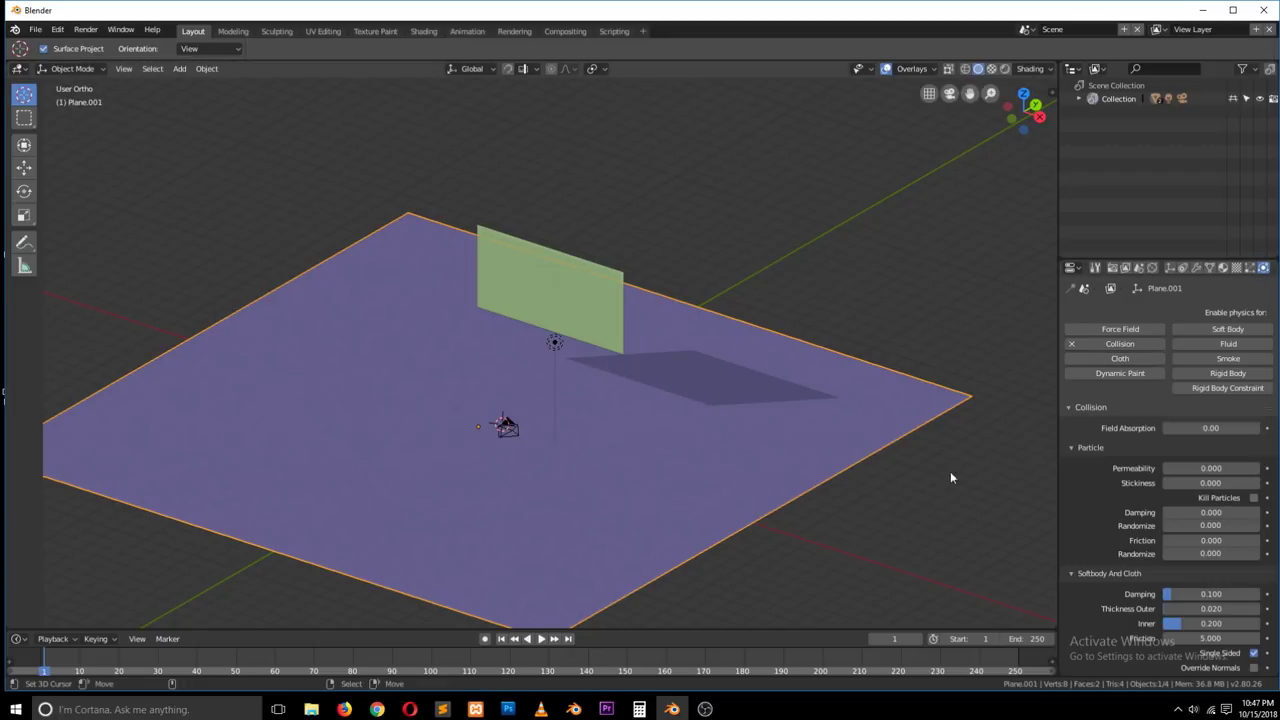
middle_drag(560, 322, 586, 324)
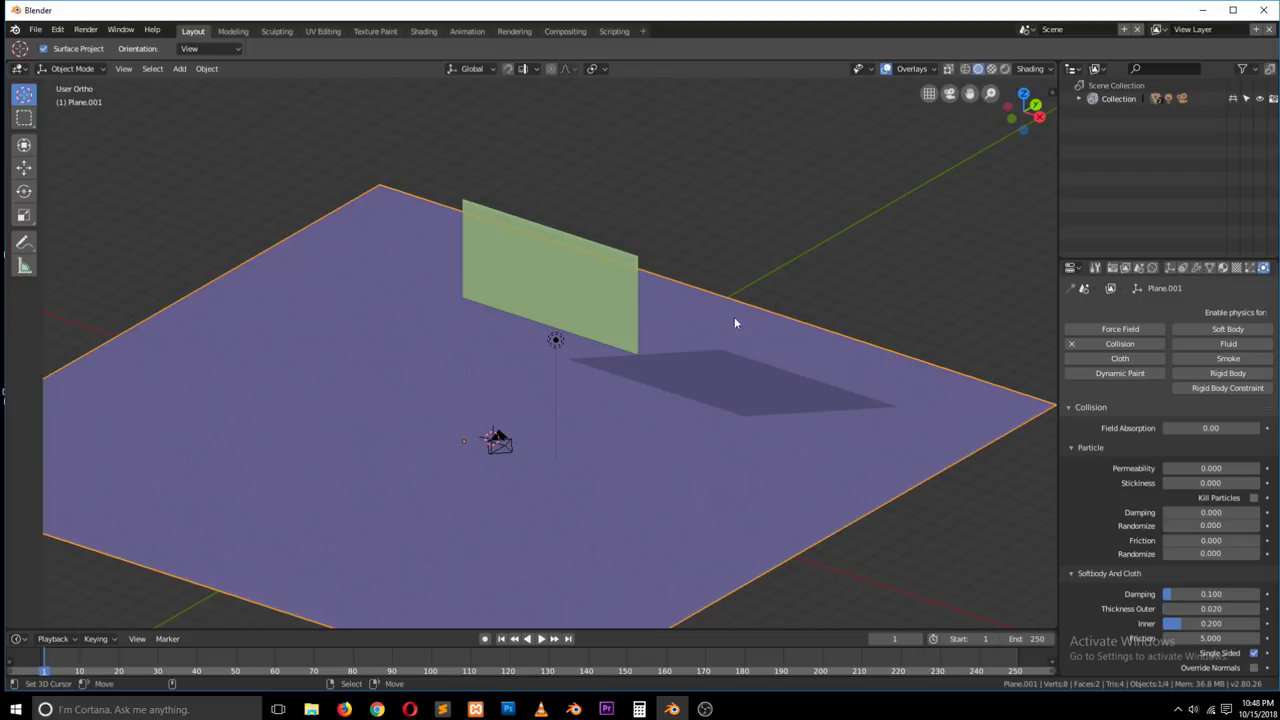
Step: Select the green cloth plane and expand its cloth Cache panel in Physics properties
click(1078, 407)
click(630, 272)
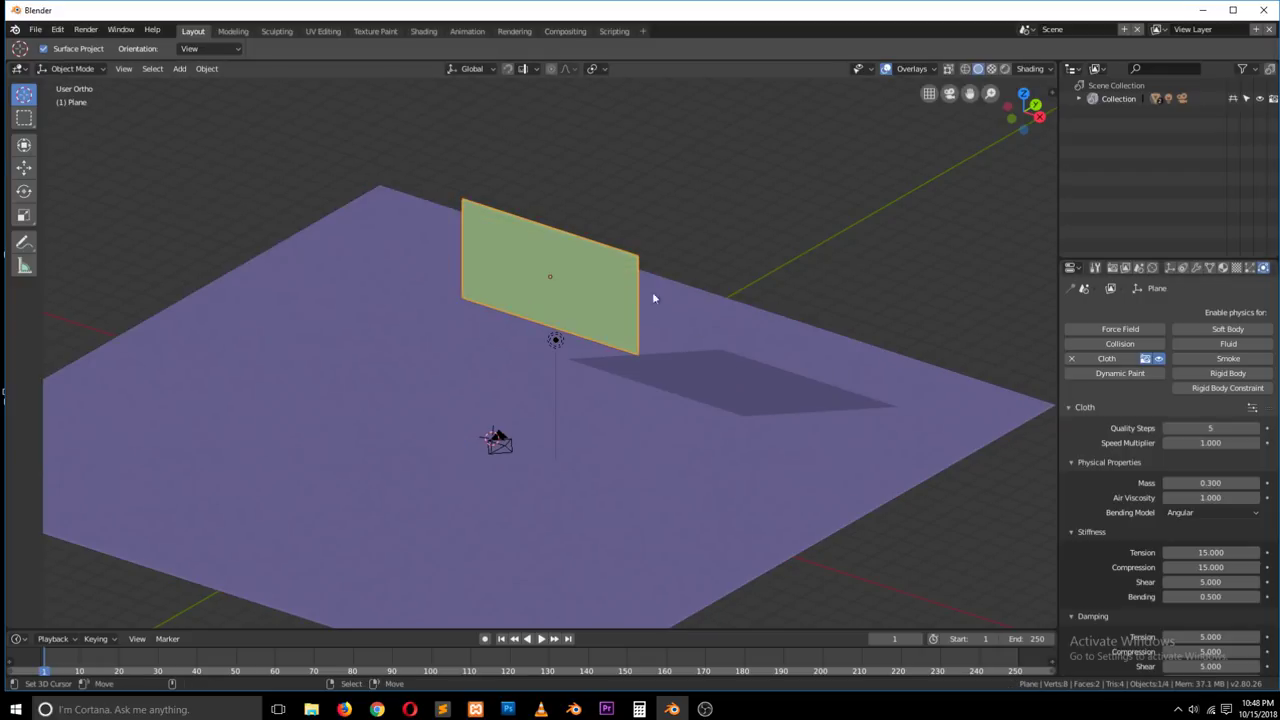
click(1069, 408)
click(1069, 408)
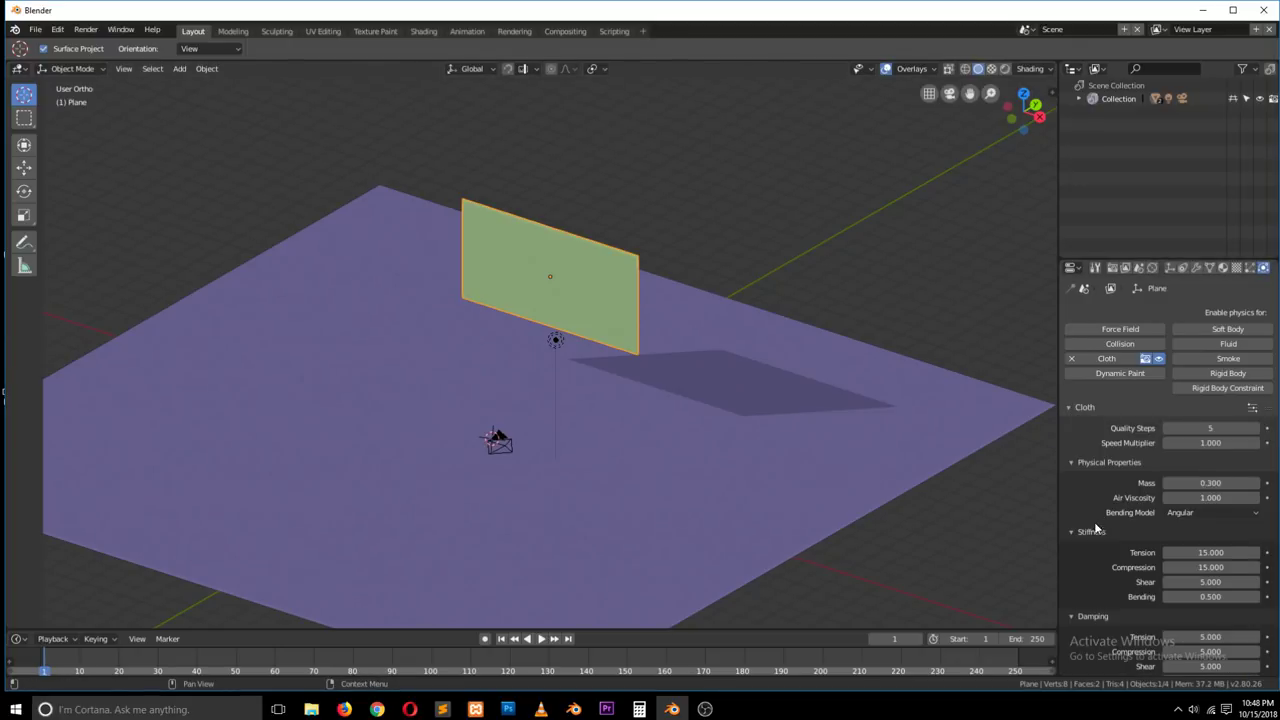
scroll(1097, 526, down, 3)
click(1076, 604)
scroll(1102, 563, down, 5)
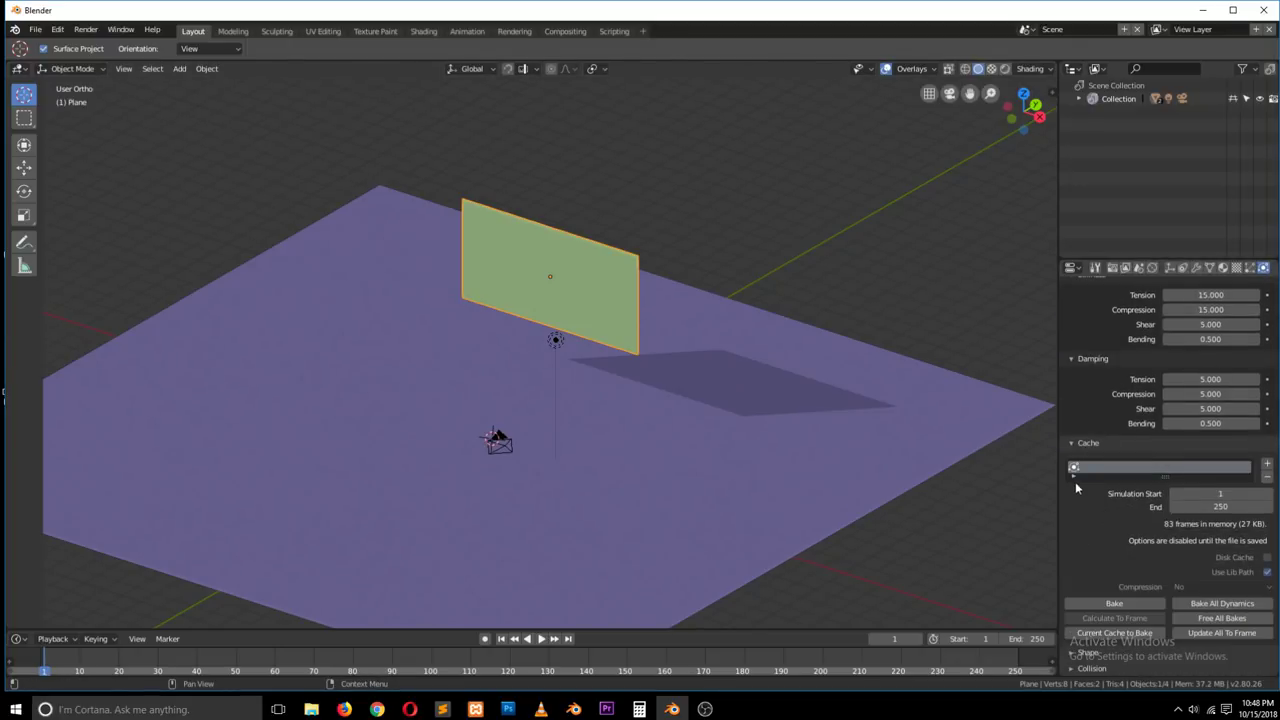
scroll(1098, 539, down, 1)
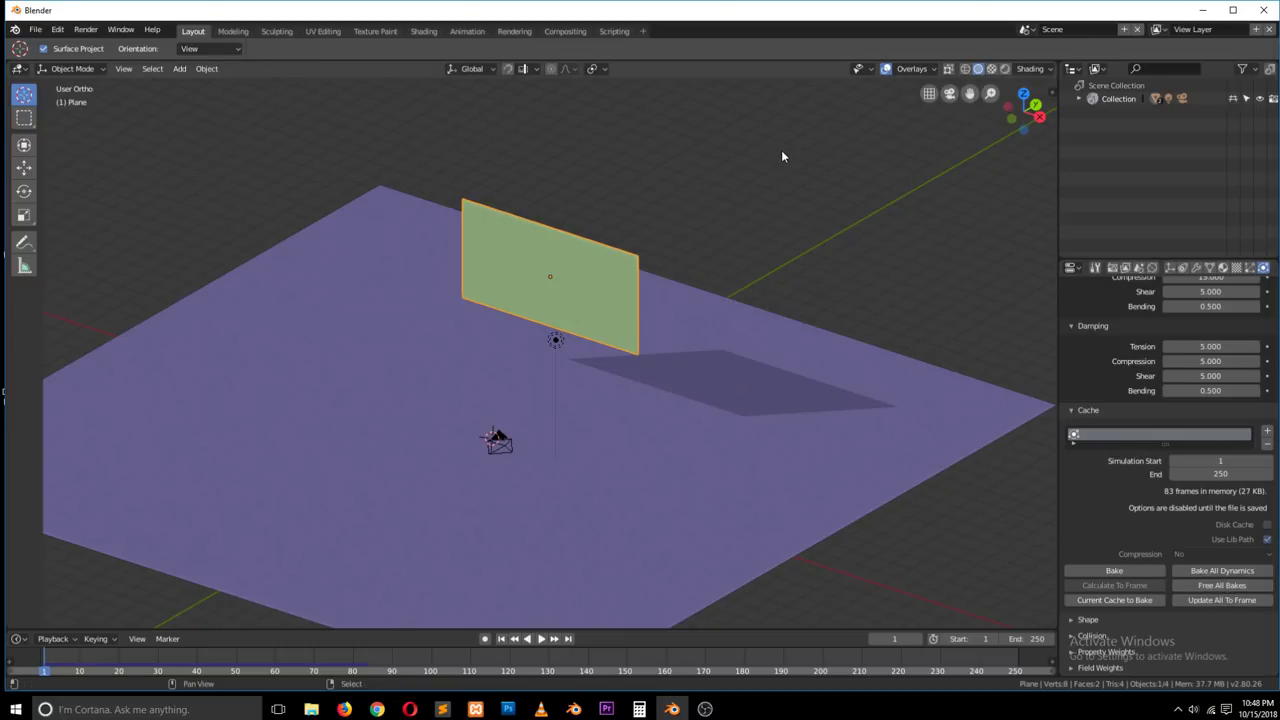
Step: Play the cloth falling onto the ground, then rewind to frame 1
key(space)
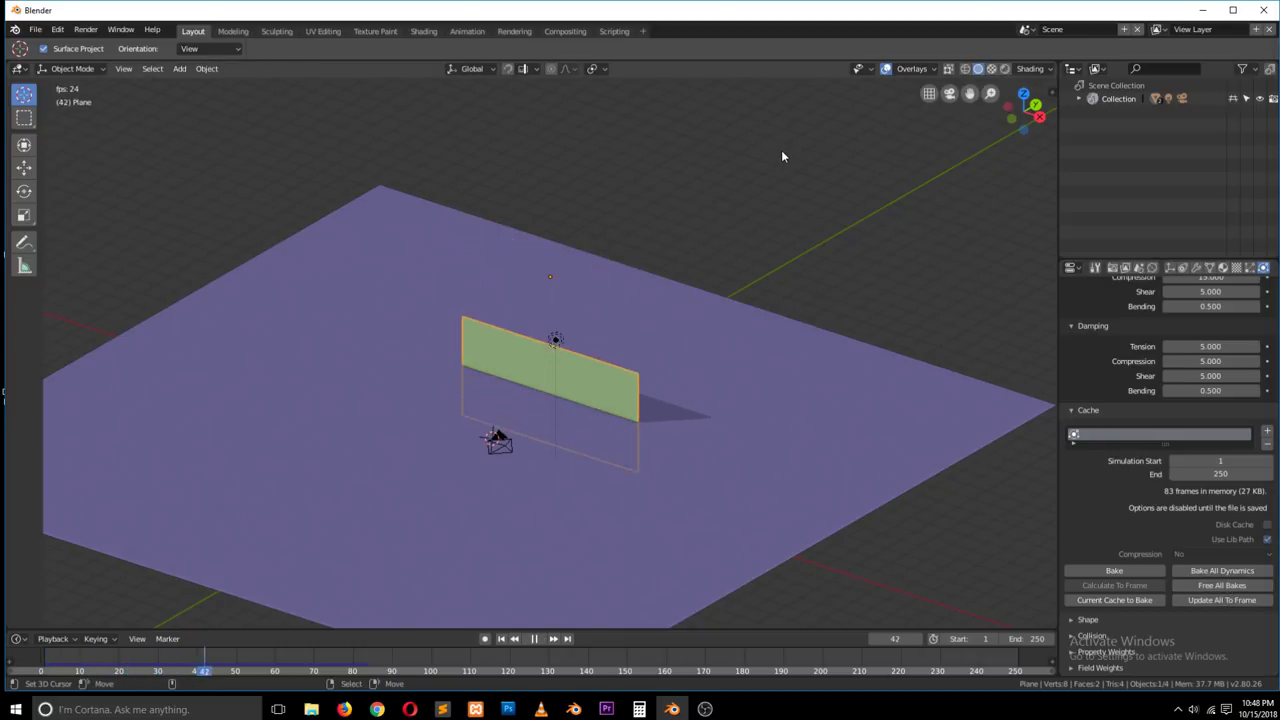
key(Escape)
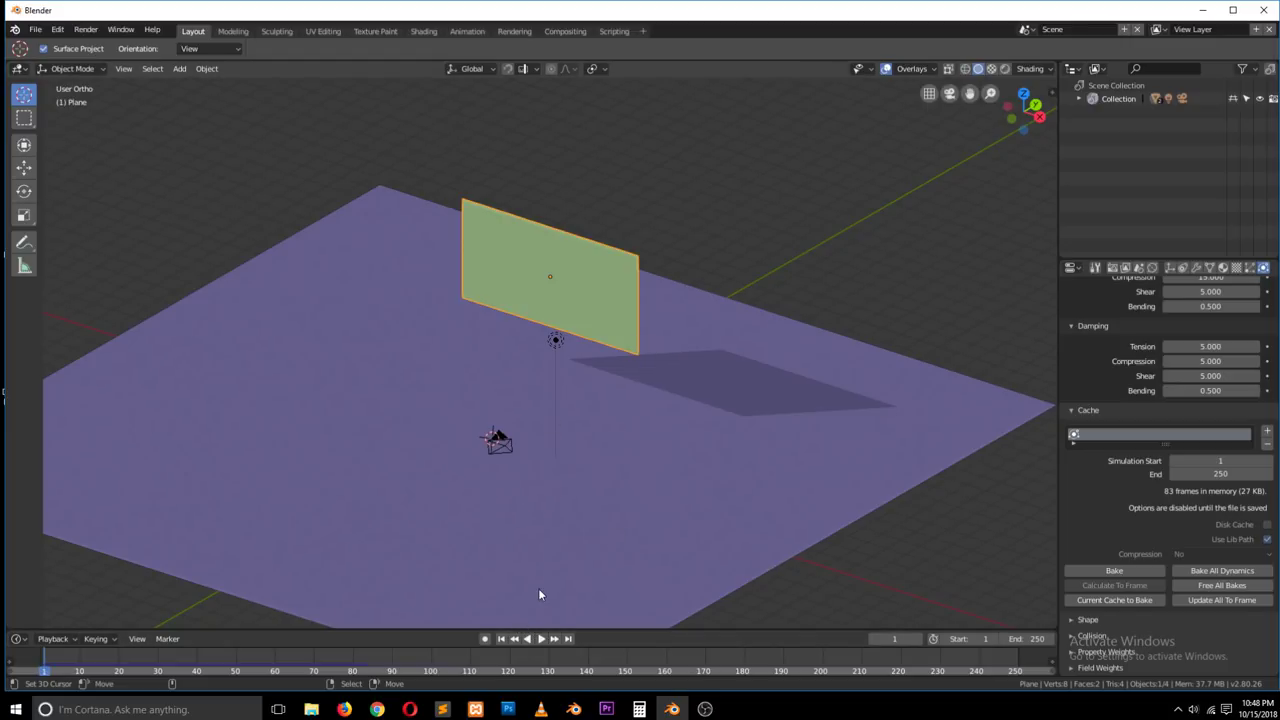
click(541, 639)
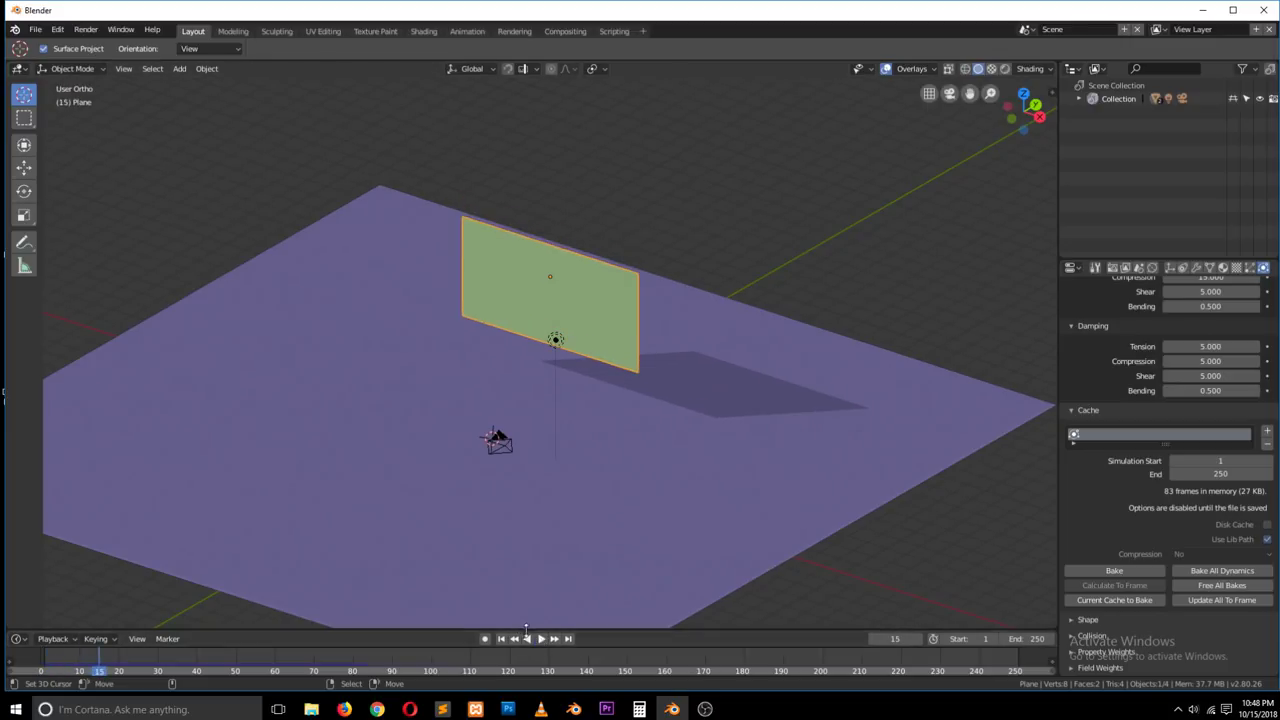
click(501, 639)
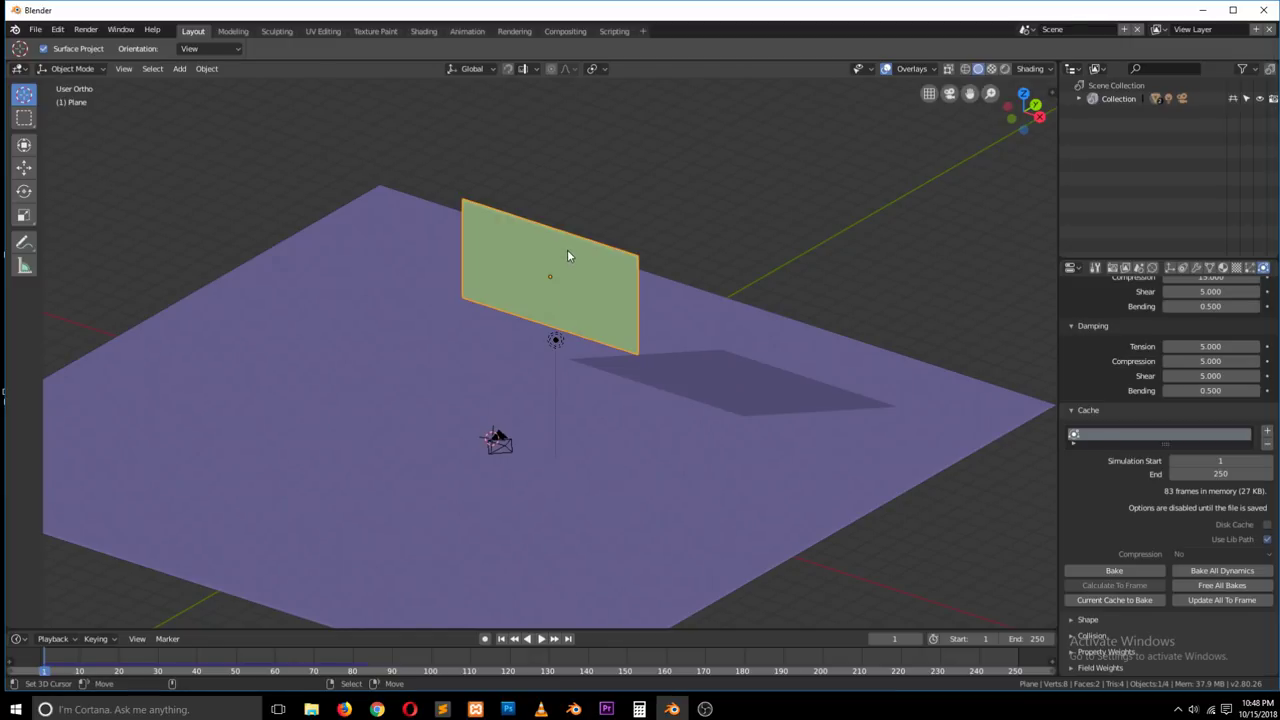
Step: Raise the cloth plane 2.88 m straight up along Z
key(g)
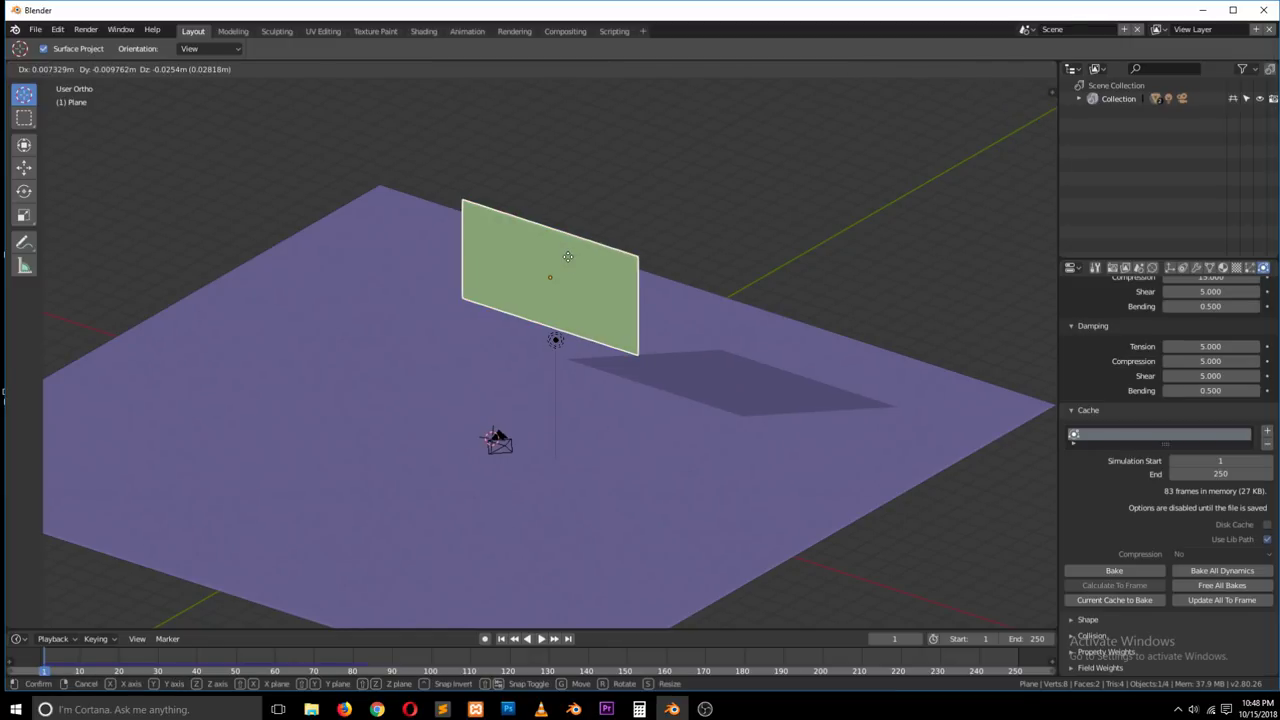
right_click(579, 256)
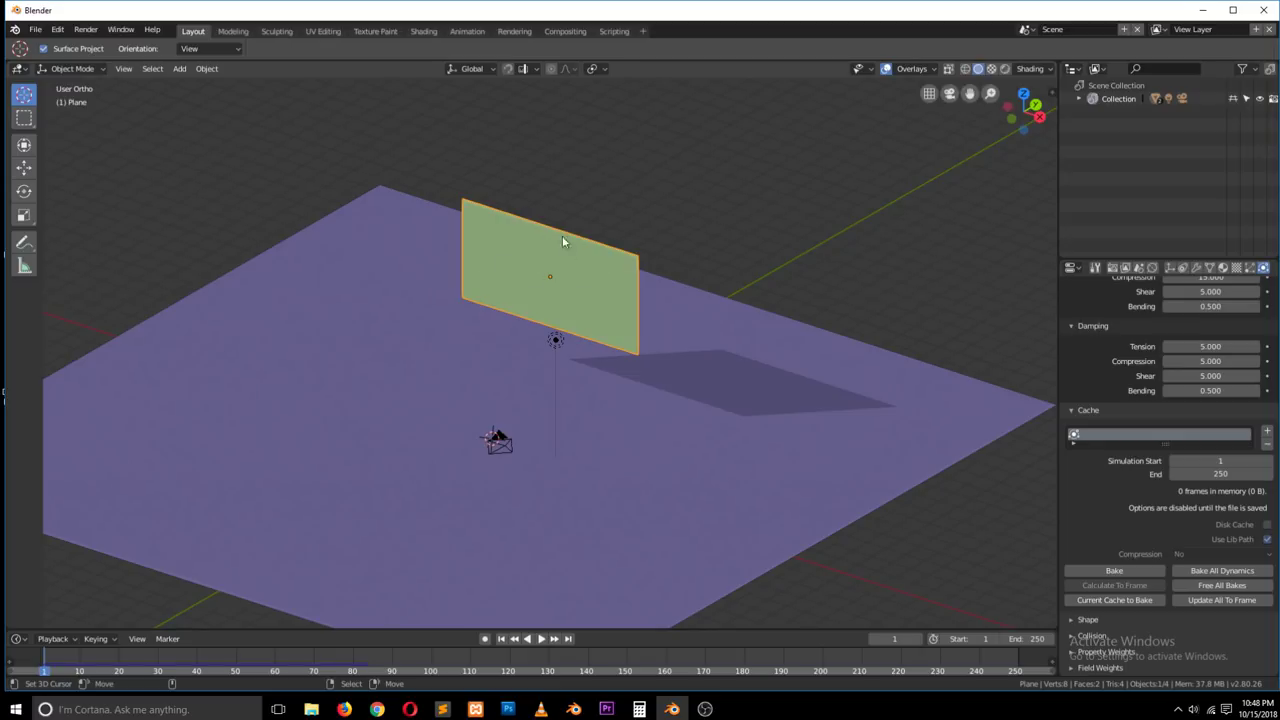
key(g)
key(z)
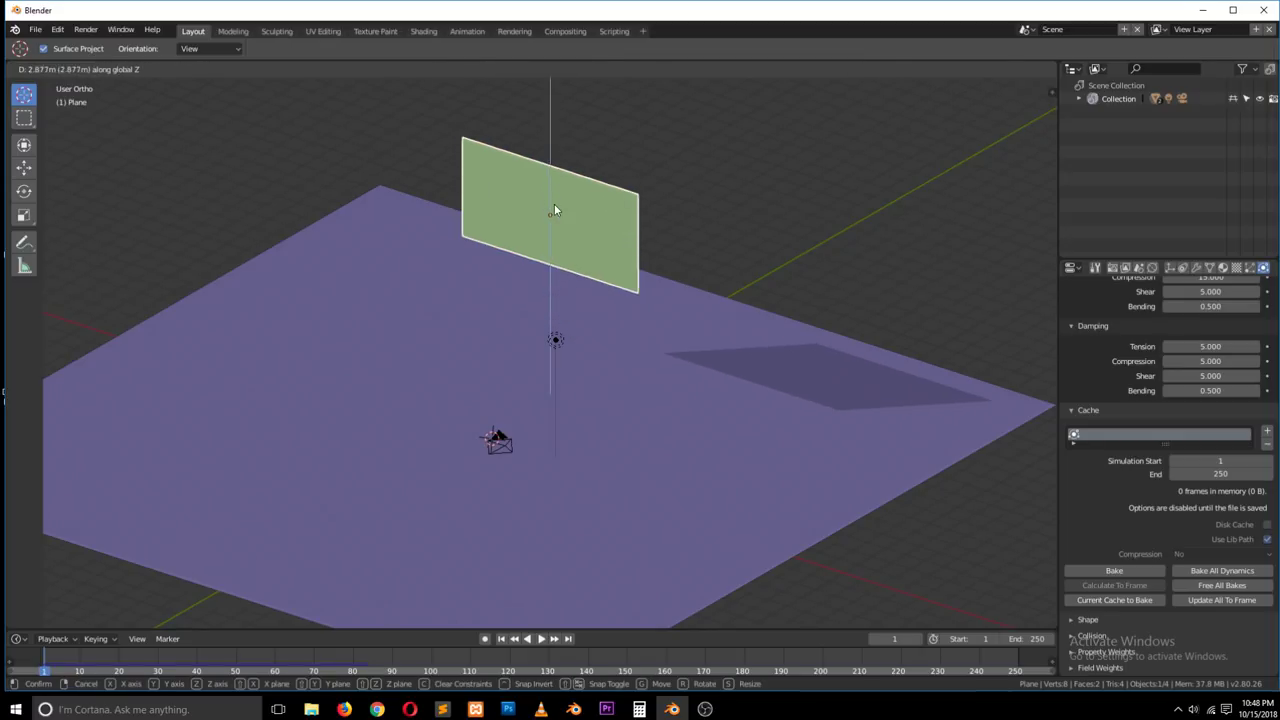
click(555, 245)
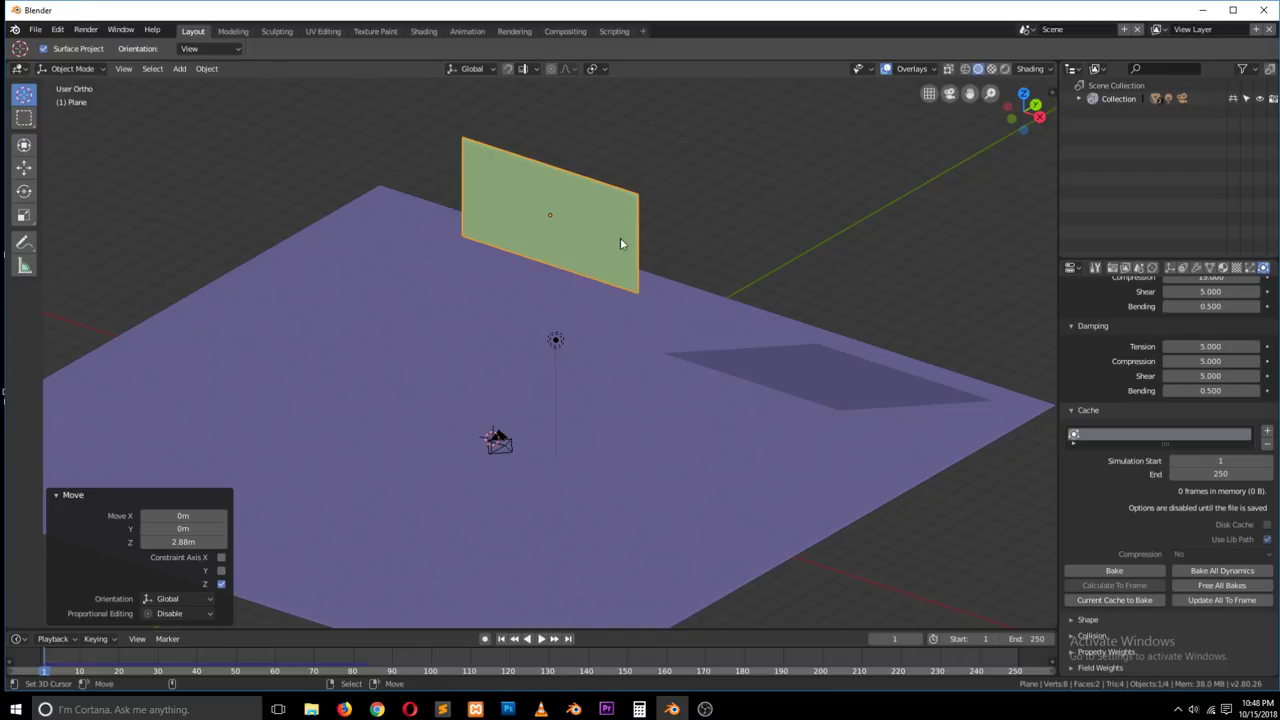
Step: Play the drop from the higher start, watching from around the ground plane, then return to frame 1
key(space)
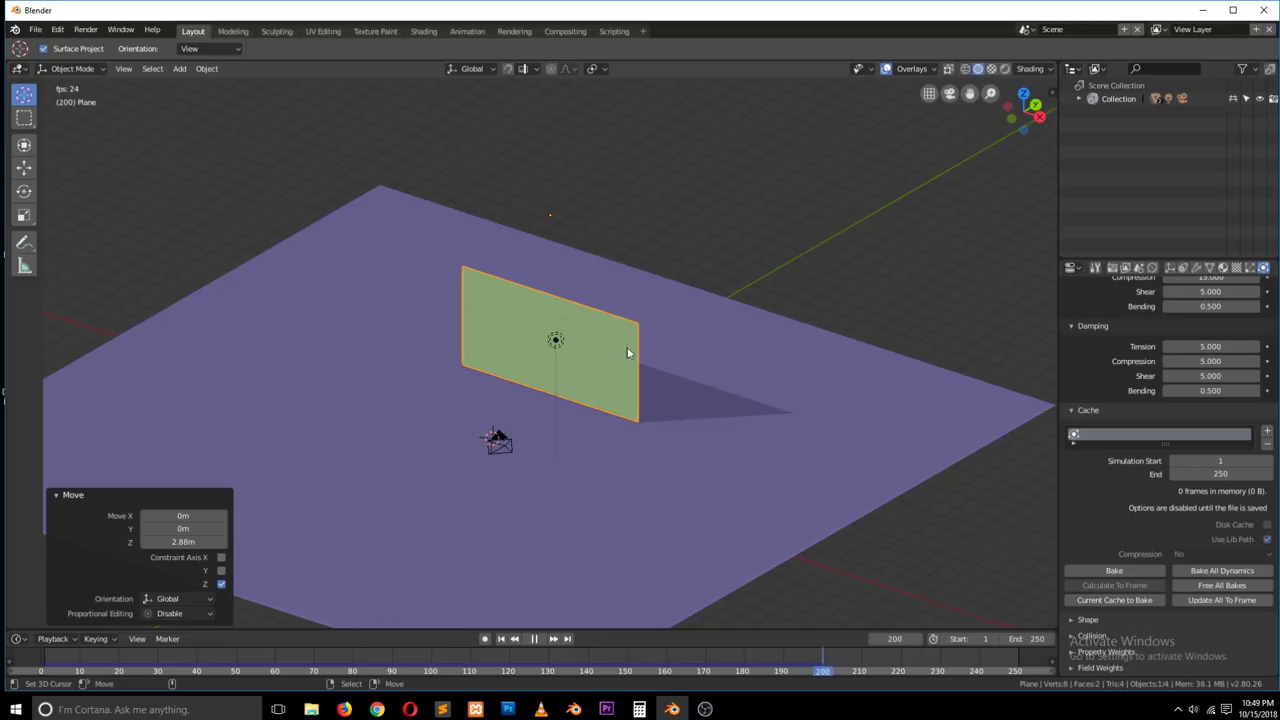
click(790, 400)
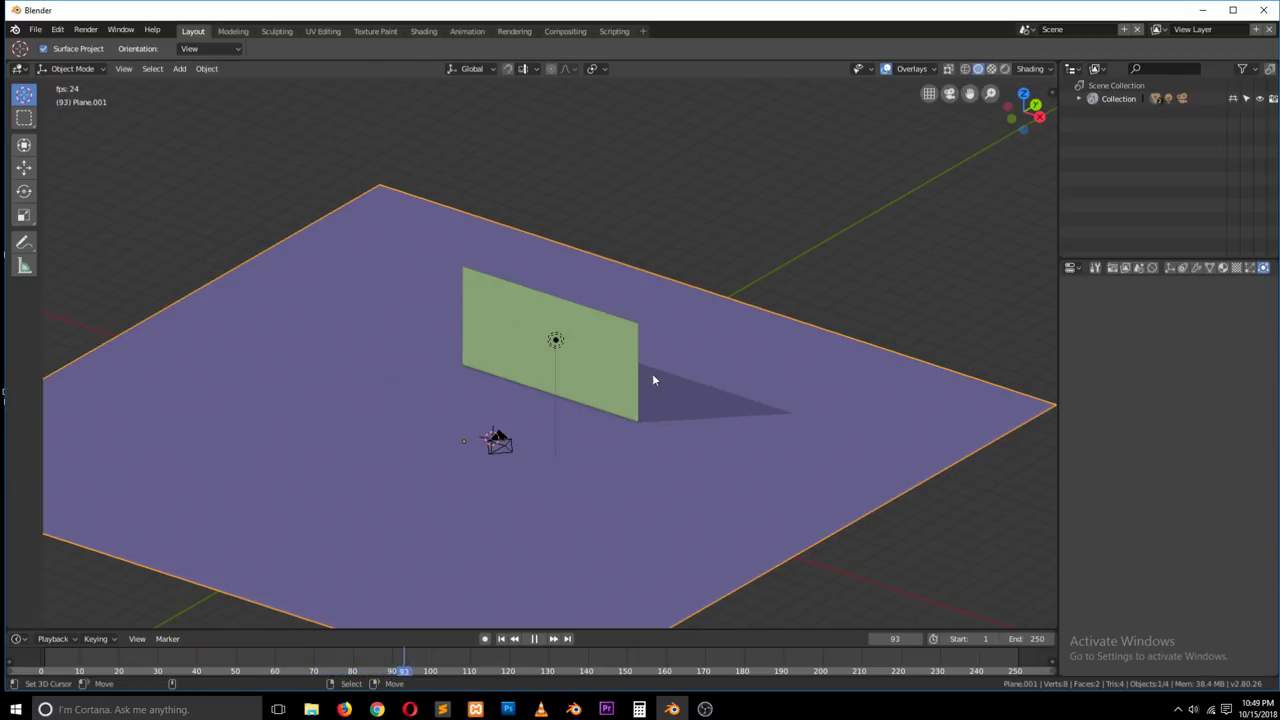
mouse_move(664, 358)
middle_down()
mouse_move(667, 344)
mouse_move(583, 342)
mouse_move(648, 334)
mouse_move(663, 354)
middle_up()
scroll(640, 365, up, 1)
scroll(633, 372, down, 1)
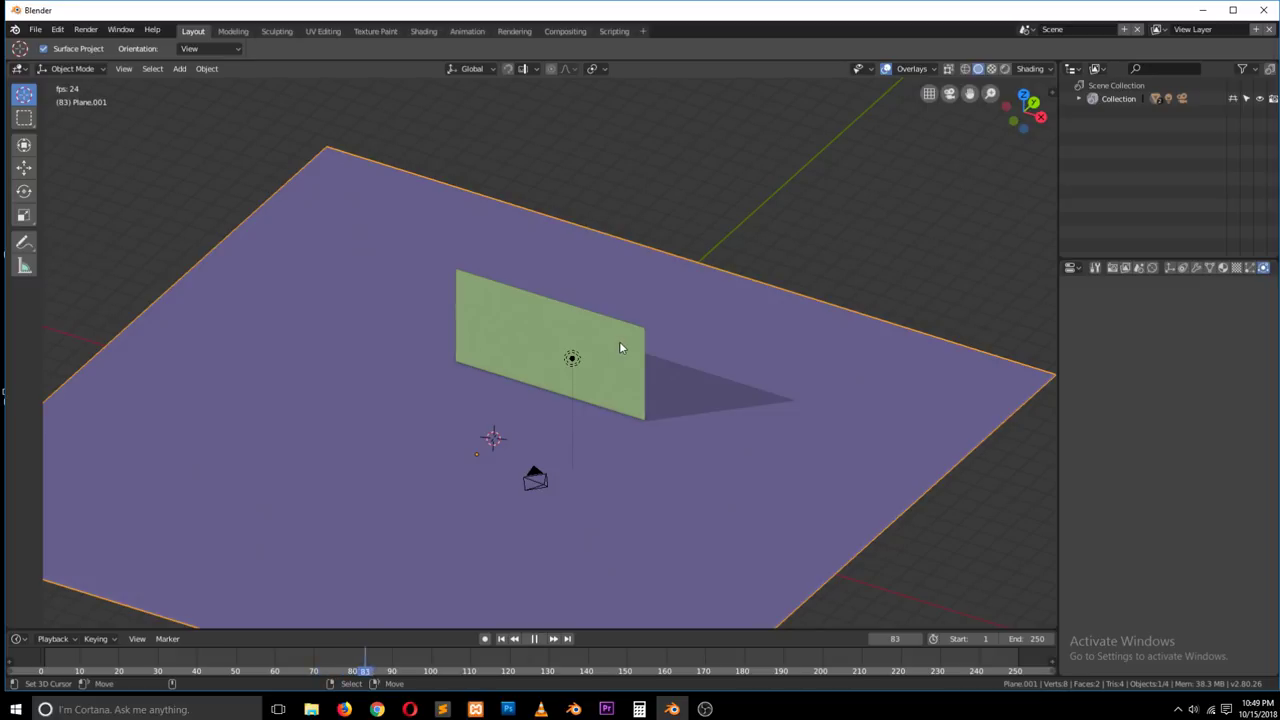
key(Escape)
scroll(570, 258, up, 1)
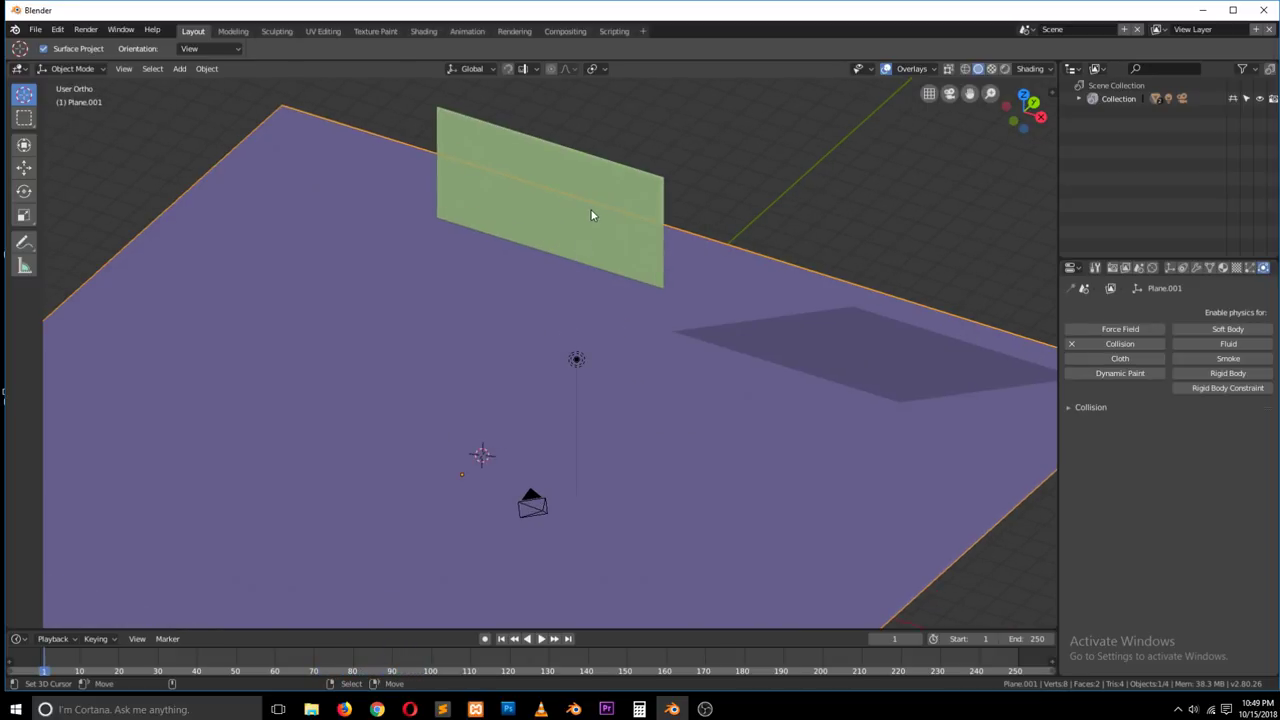
Step: Select the cloth plane and enter Edit Mode facing it
click(520, 214)
key(Tab)
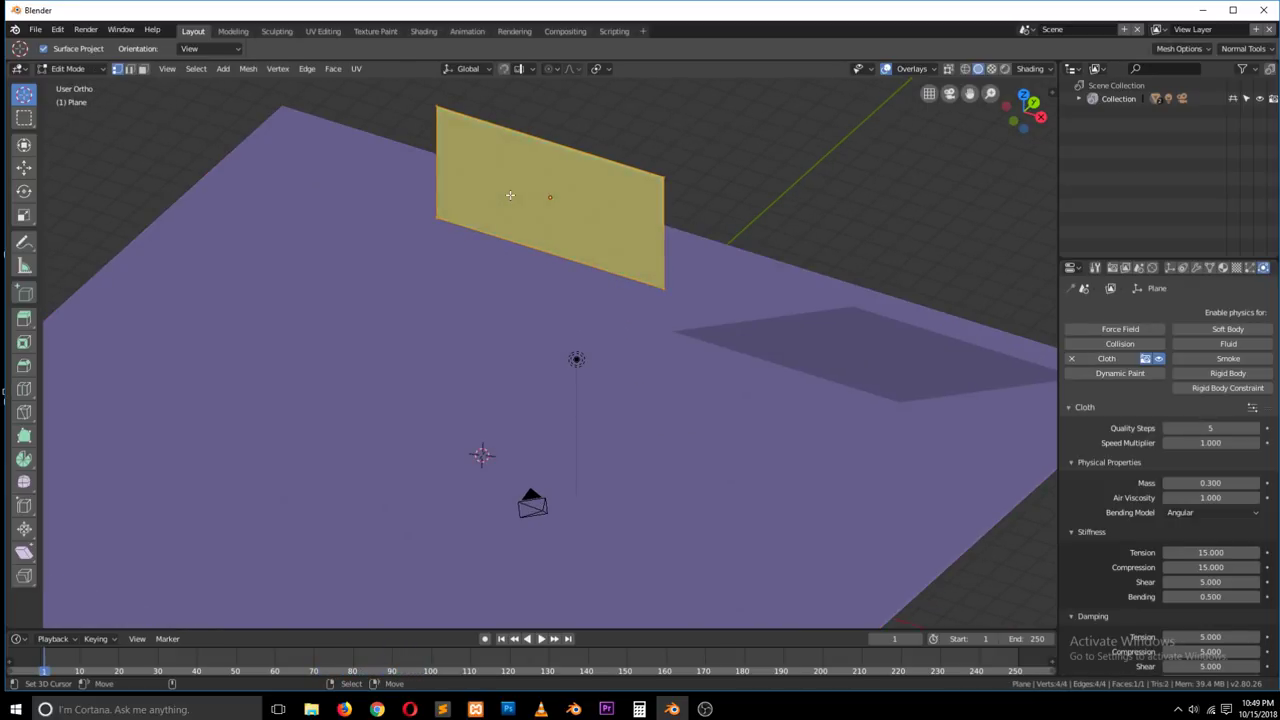
key(Tab)
middle_drag(564, 173, 520, 178)
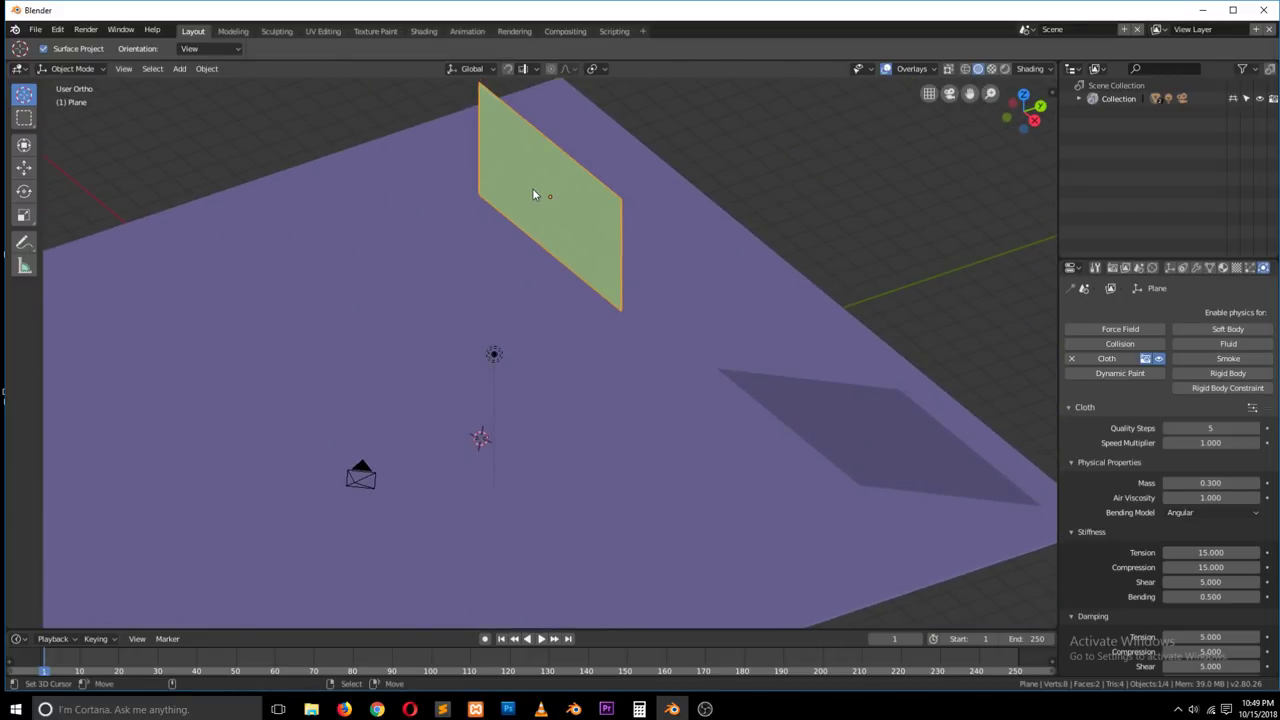
middle_drag(546, 197, 573, 205)
key(Tab)
key(Tab)
key(Tab)
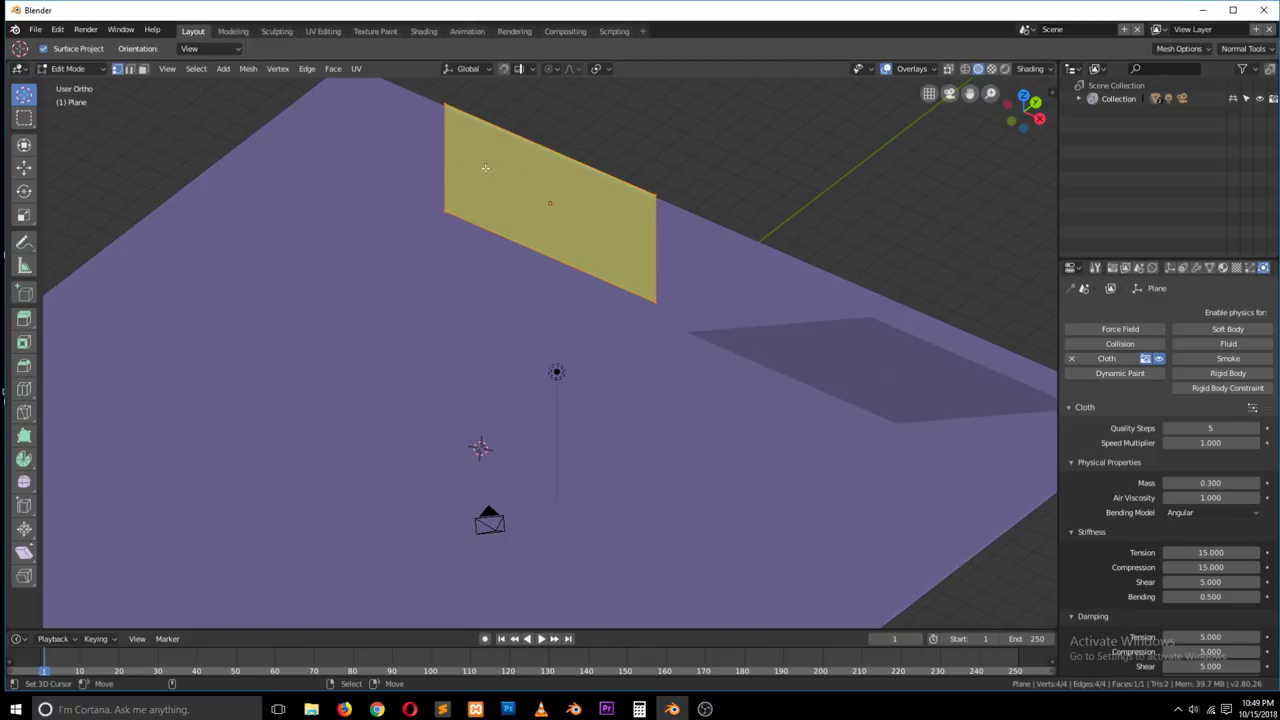
middle_drag(547, 161, 574, 121)
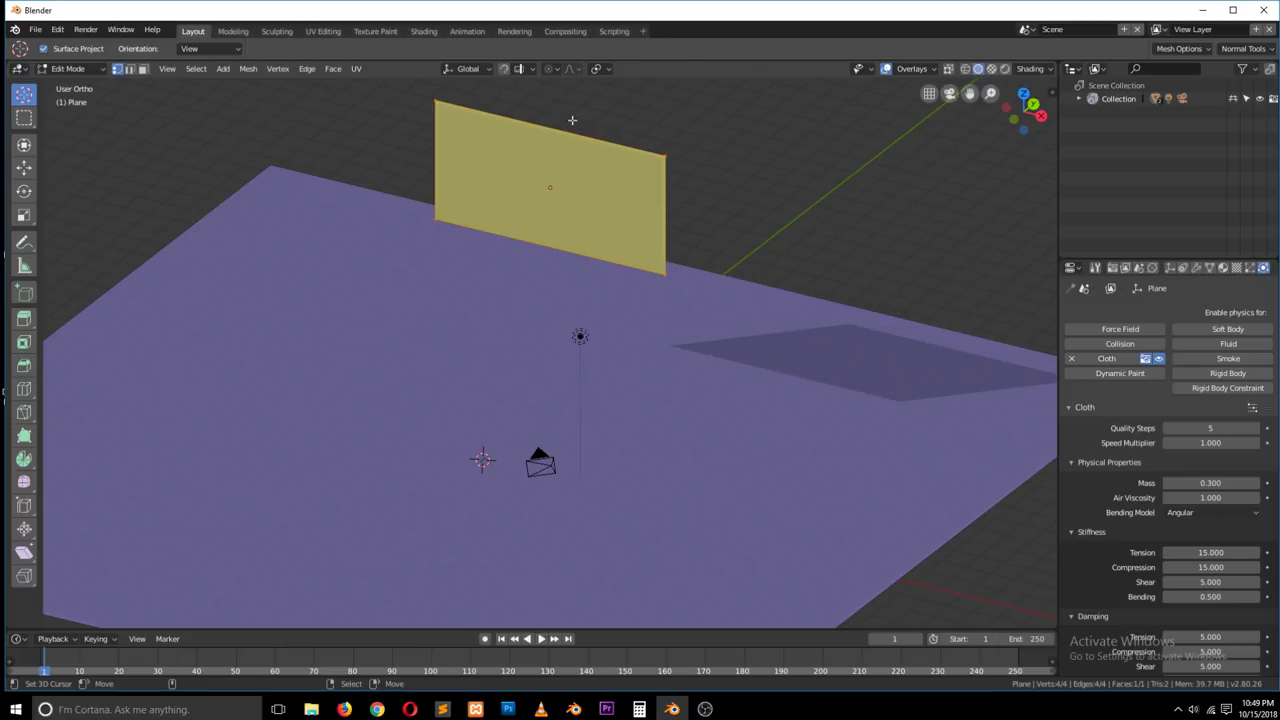
Step: Add a centred loop cut across the plane and select the whole mesh
key(ctrl+r)
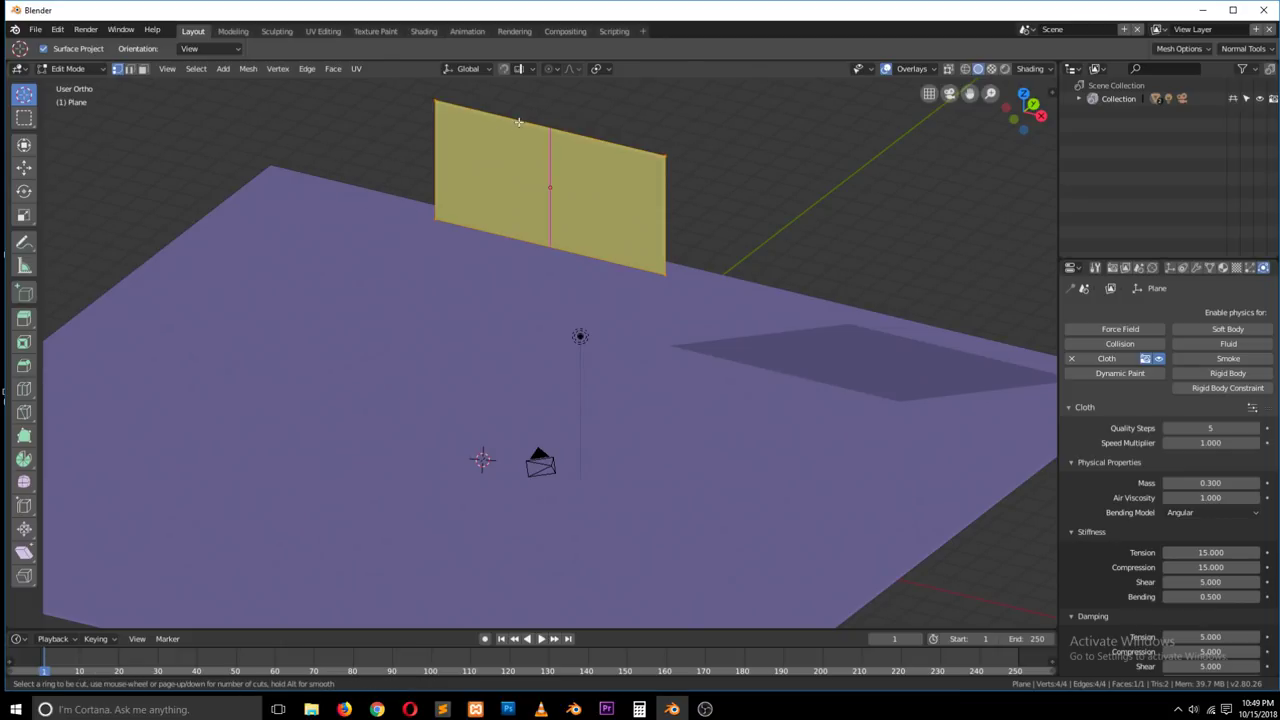
click(555, 158)
right_click(514, 178)
key(a)
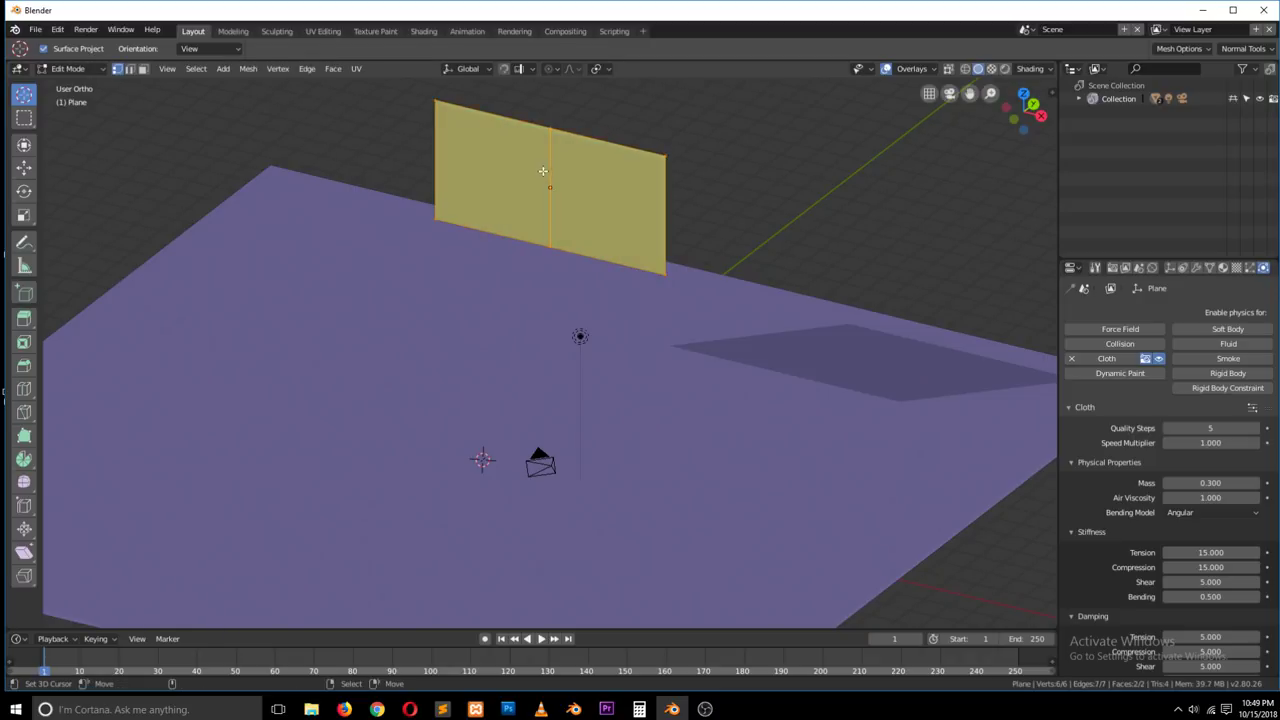
key(Tab)
key(Tab)
Step: Subdivide the plane with Number of Cuts set to 4
right_click(552, 170)
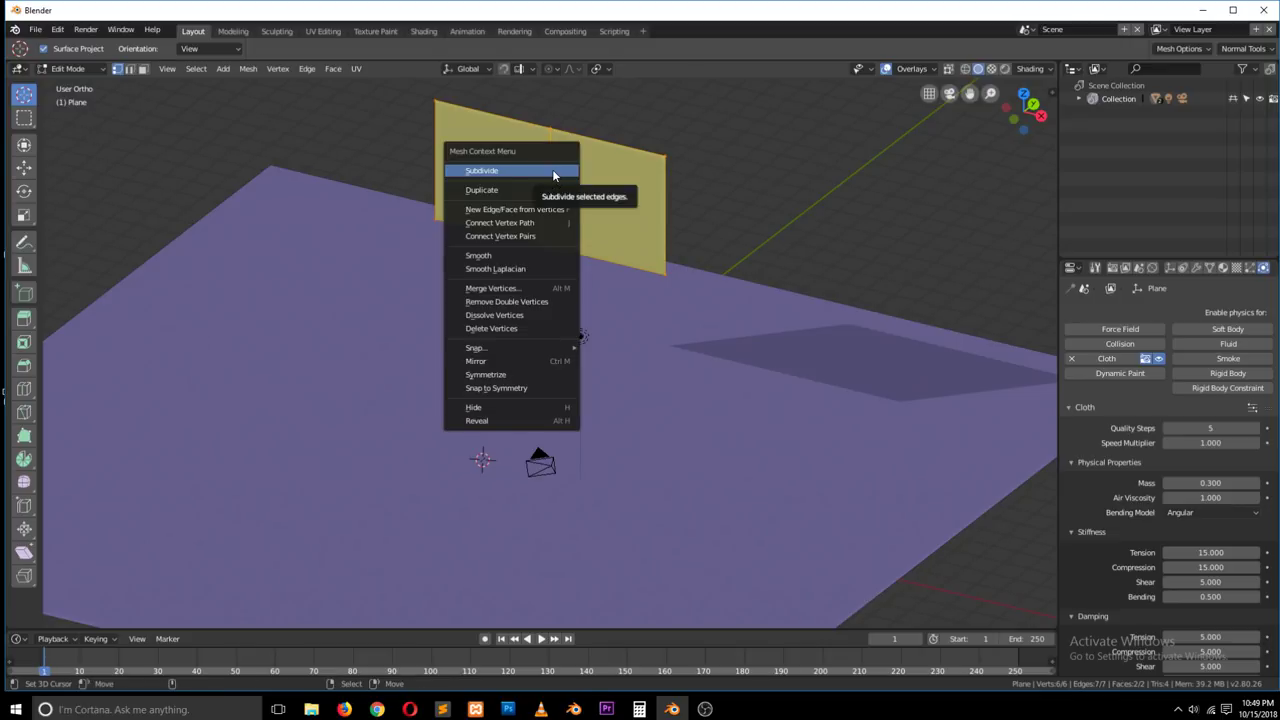
click(556, 171)
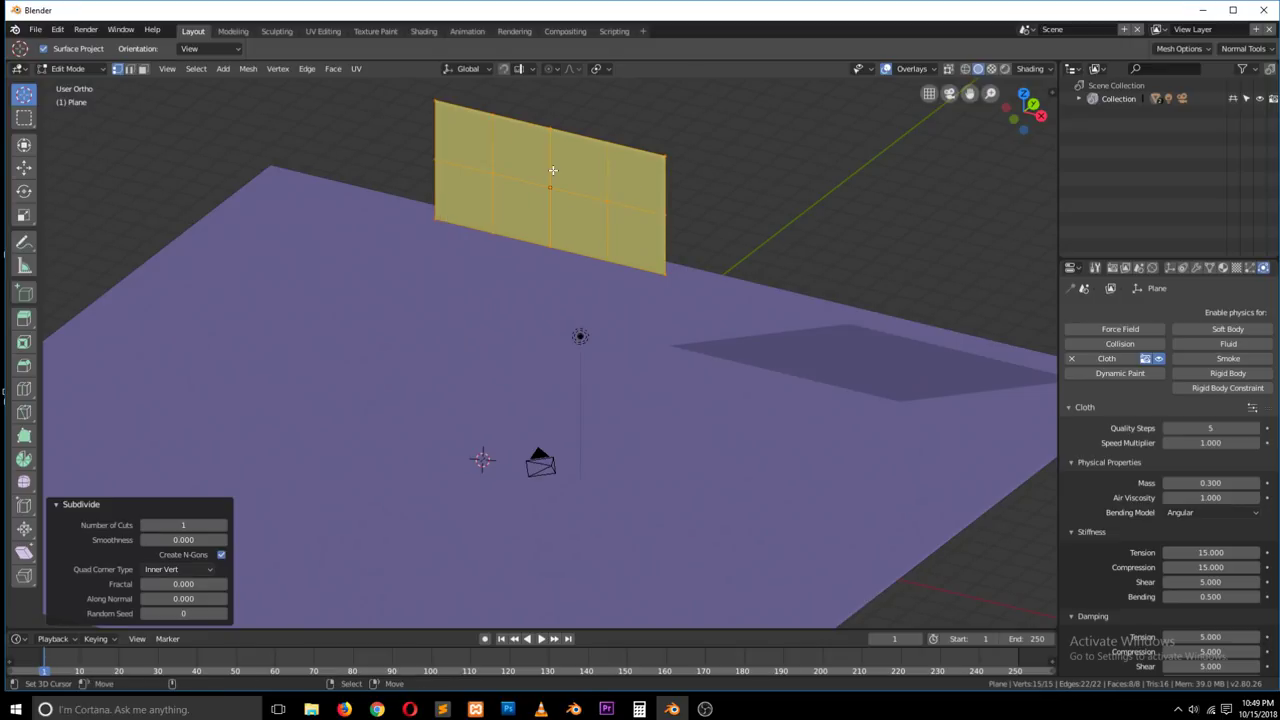
click(224, 527)
click(224, 527)
click(224, 527)
click(224, 527)
click(224, 527)
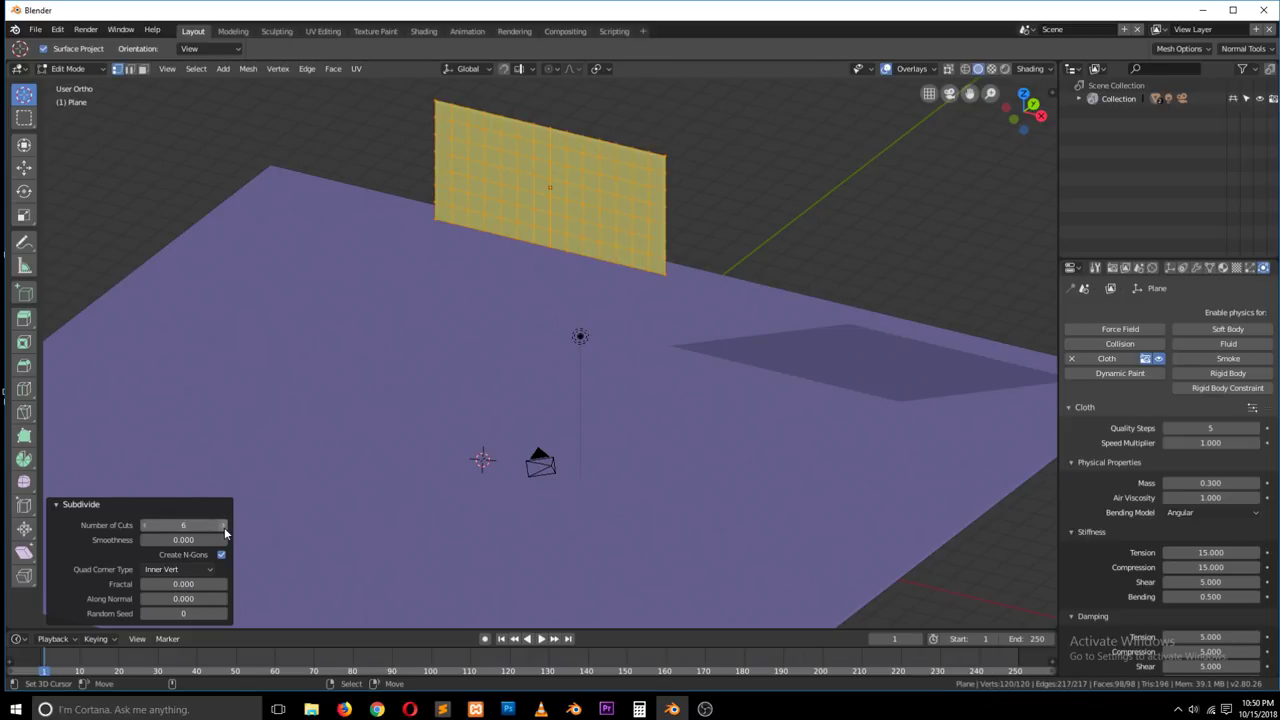
click(146, 527)
click(146, 527)
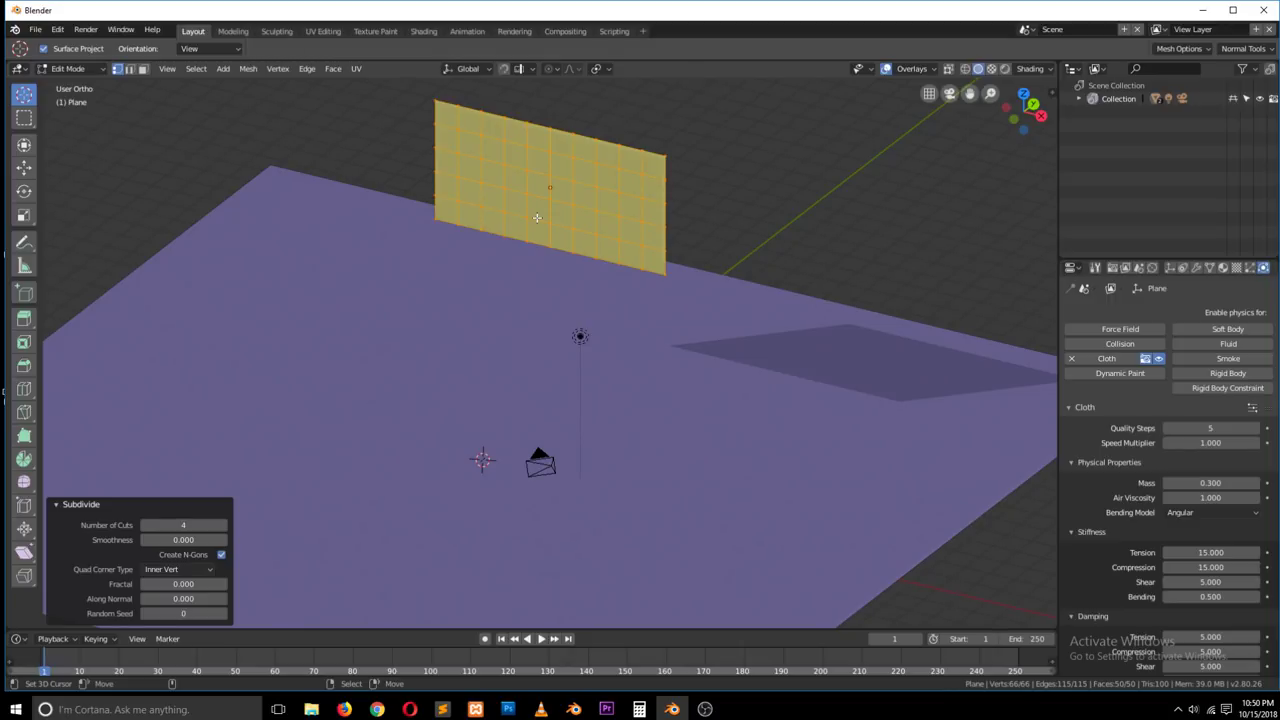
Step: Back in Object Mode, play the subdivided cloth falling twice, rewinding to frame 1 each time
key(Tab)
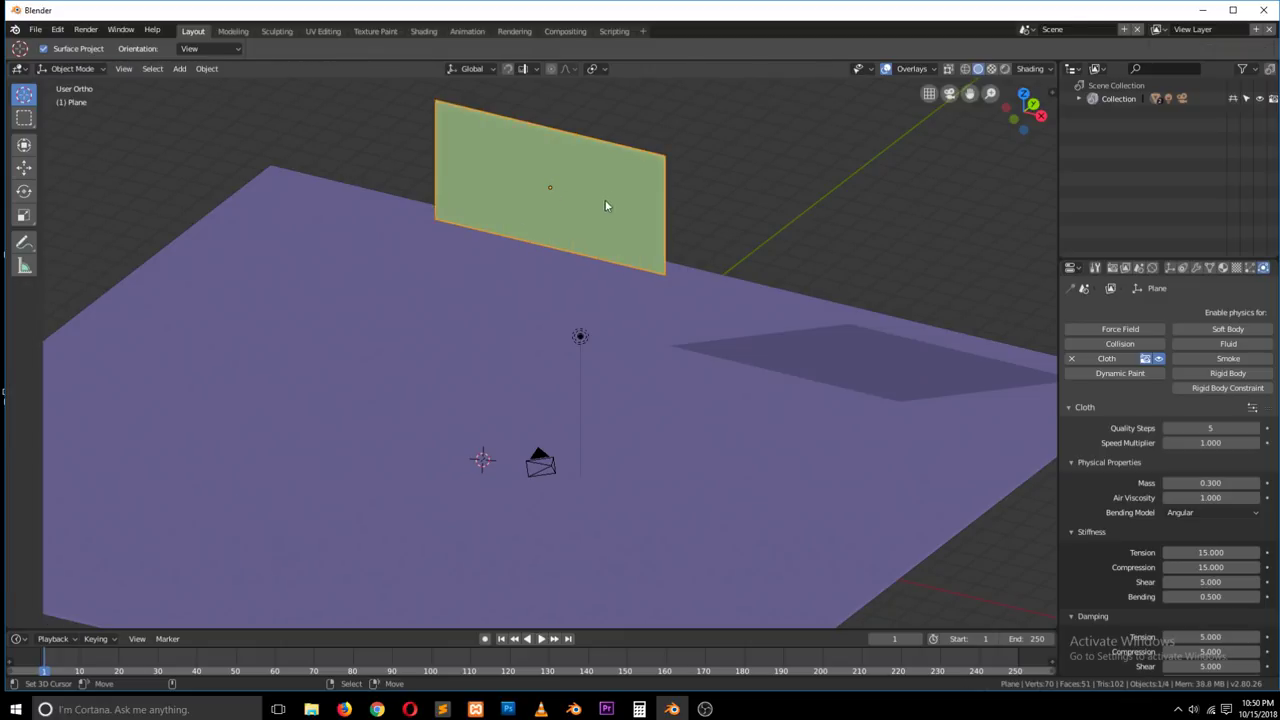
middle_drag(557, 228, 507, 237)
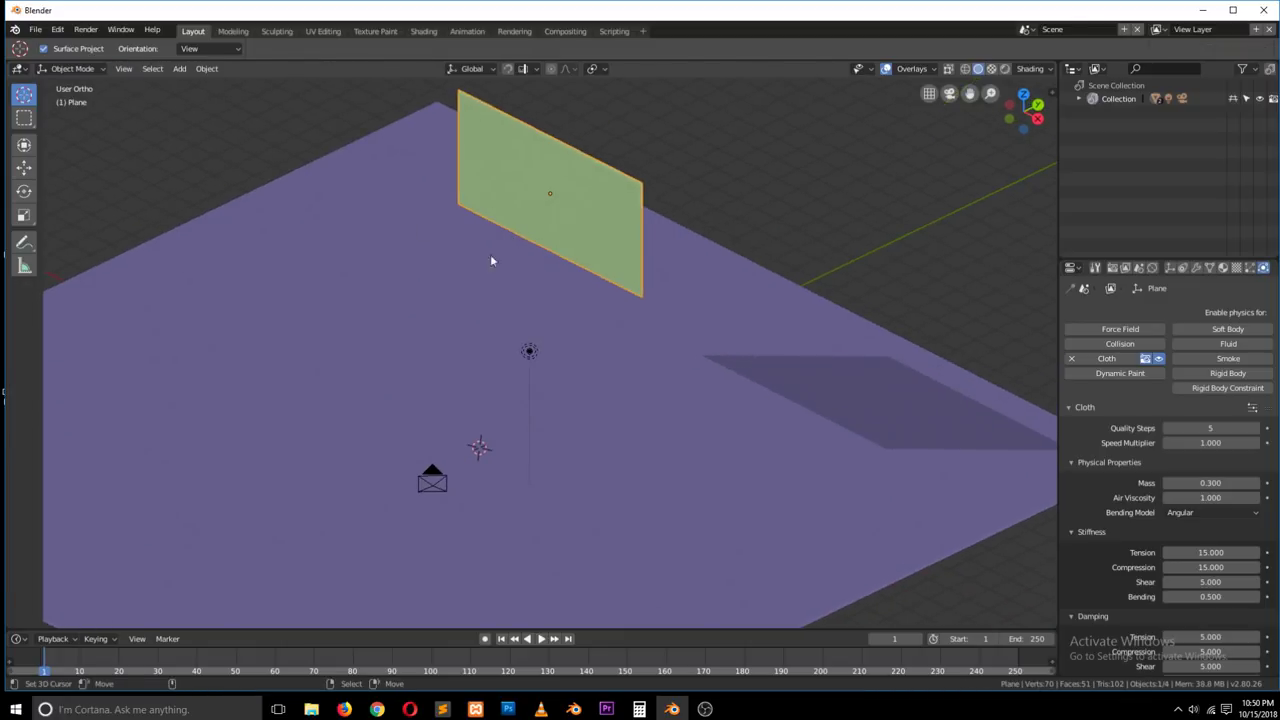
key(space)
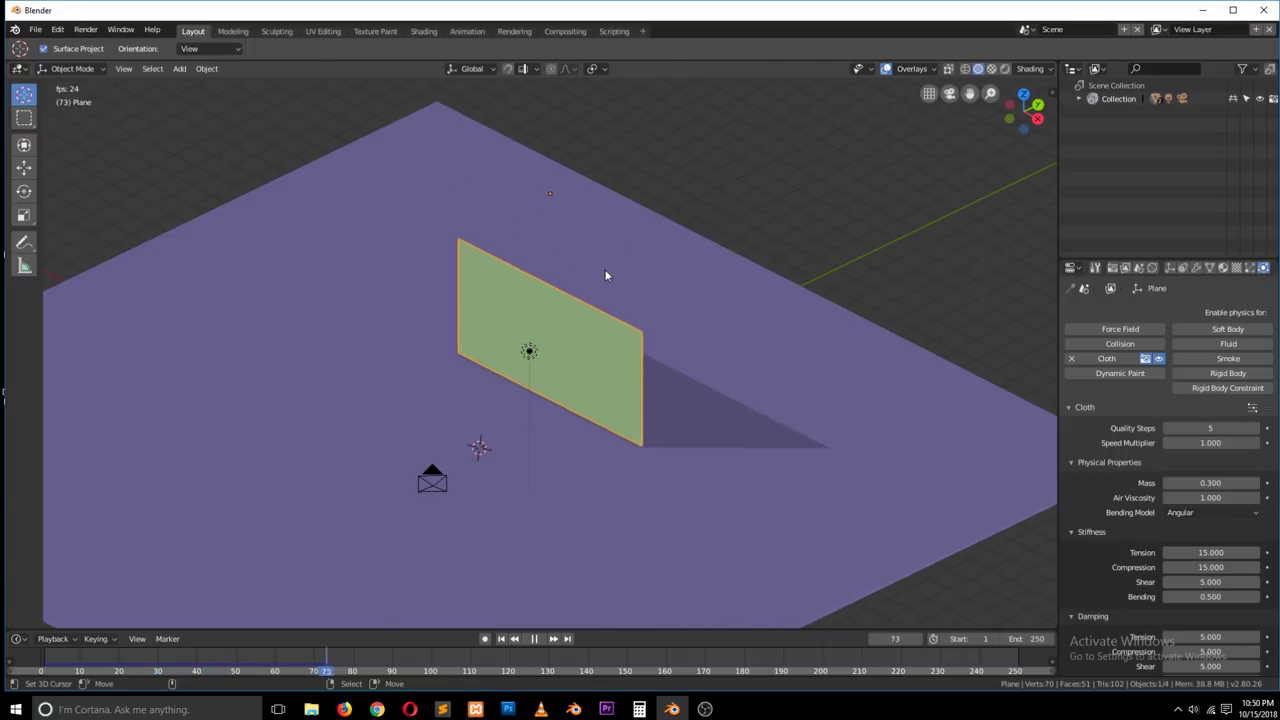
key(Escape)
mouse_move(671, 310)
middle_down()
mouse_move(708, 323)
mouse_move(690, 320)
middle_up()
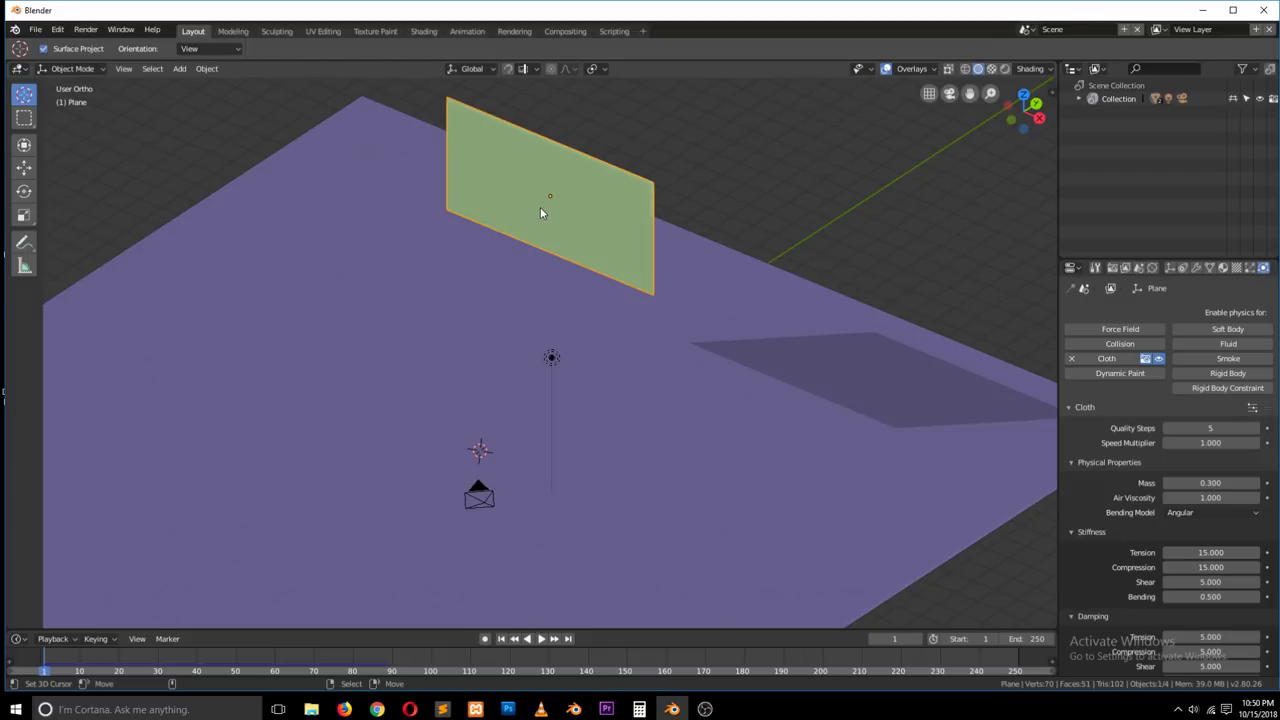
middle_drag(549, 229, 520, 238)
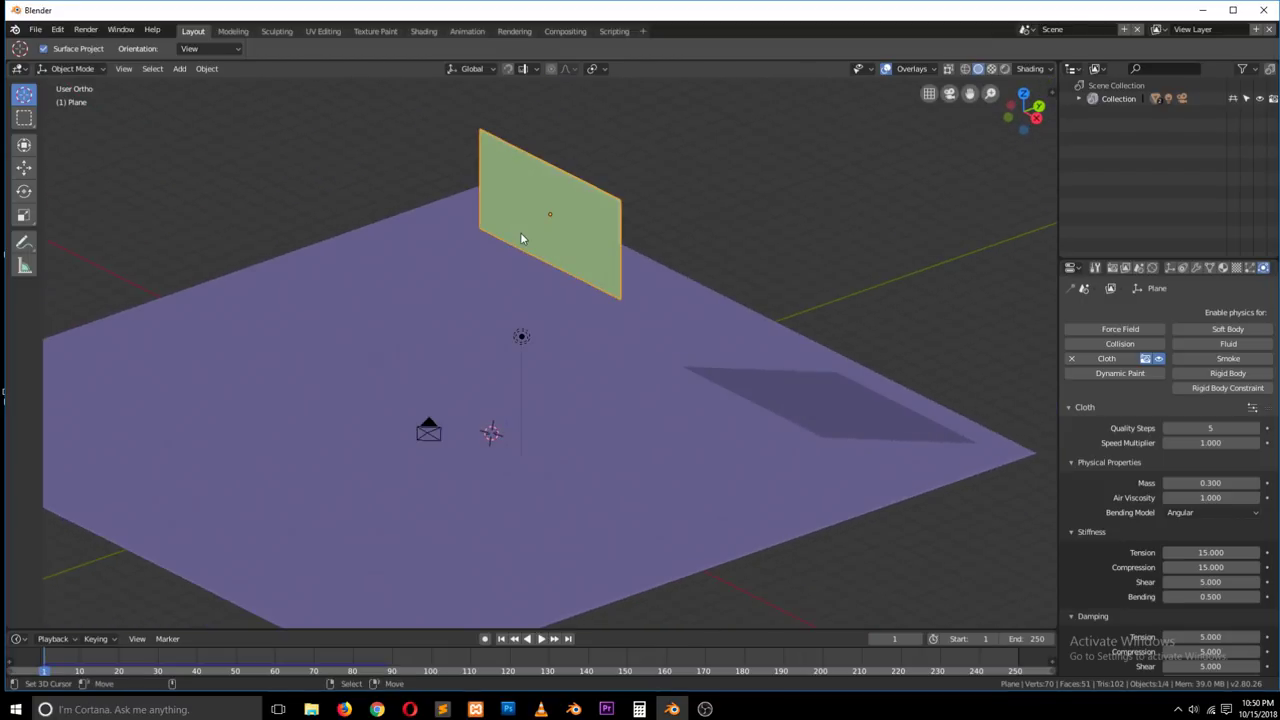
key(space)
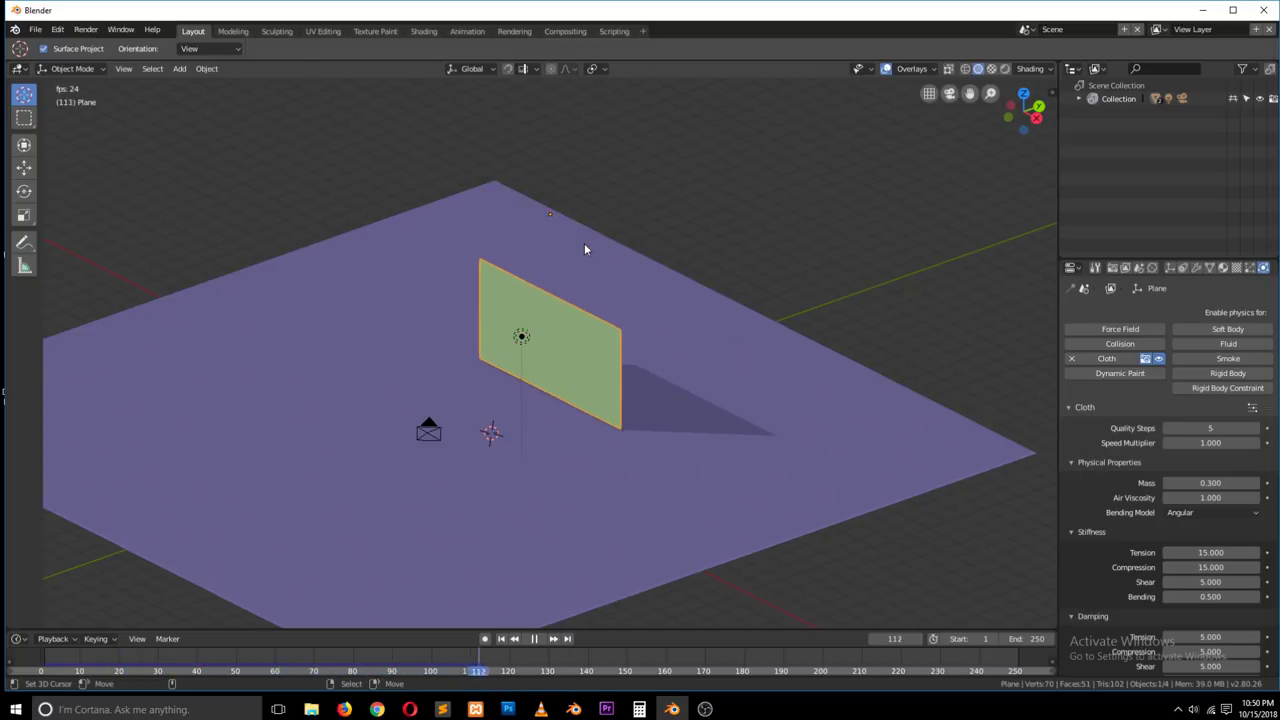
key(Escape)
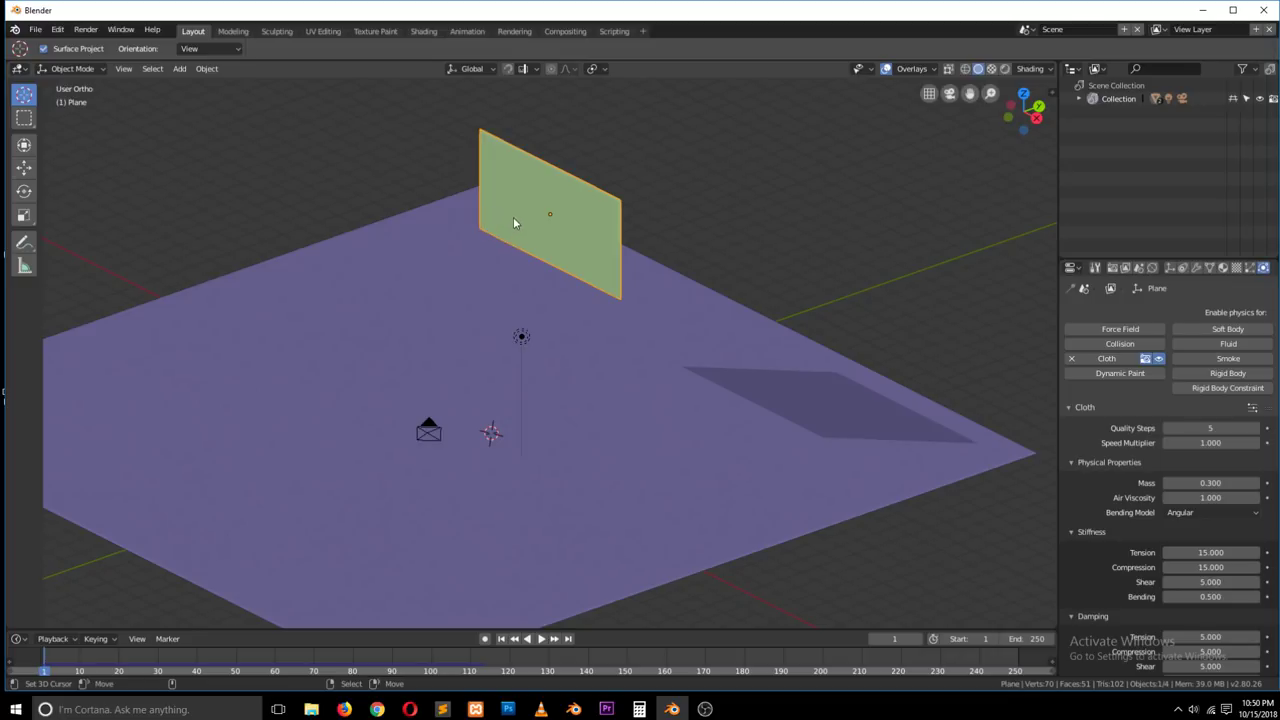
Step: Move the cloth plane to a new higher spot (1.04 m X, 2.29 m Y, 1.46 m Z)
key(space)
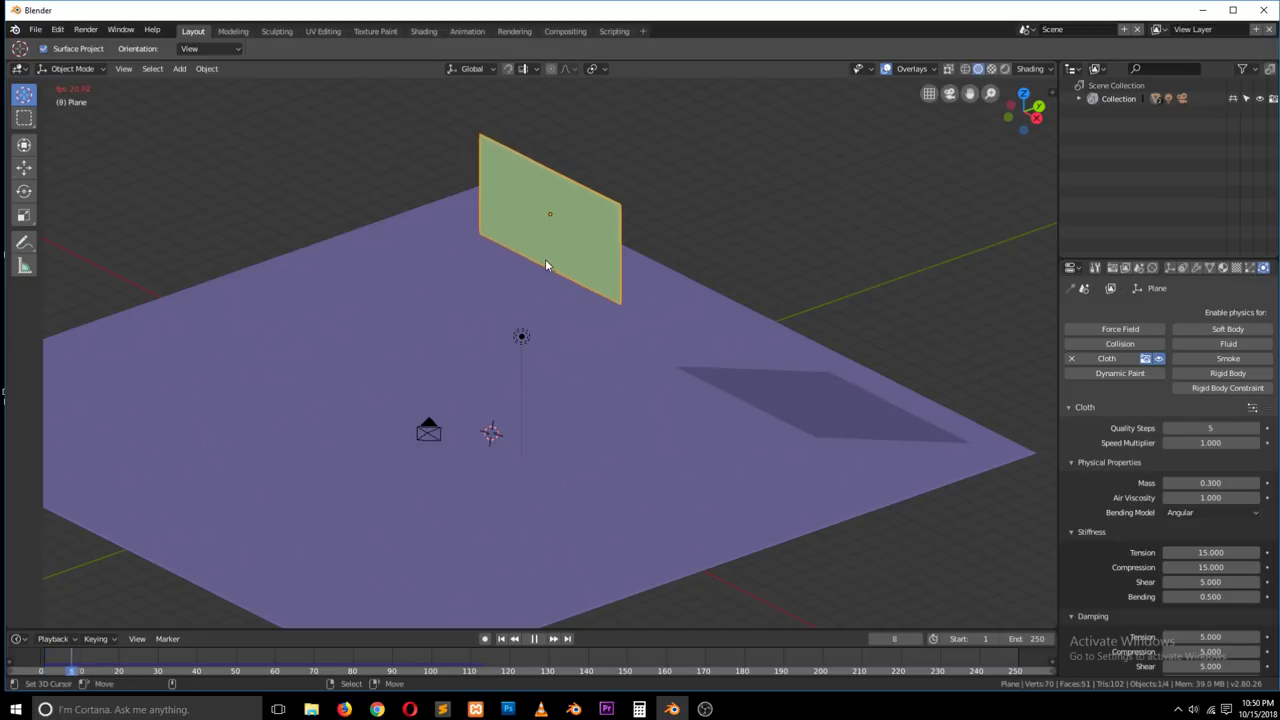
key(g)
click(613, 202)
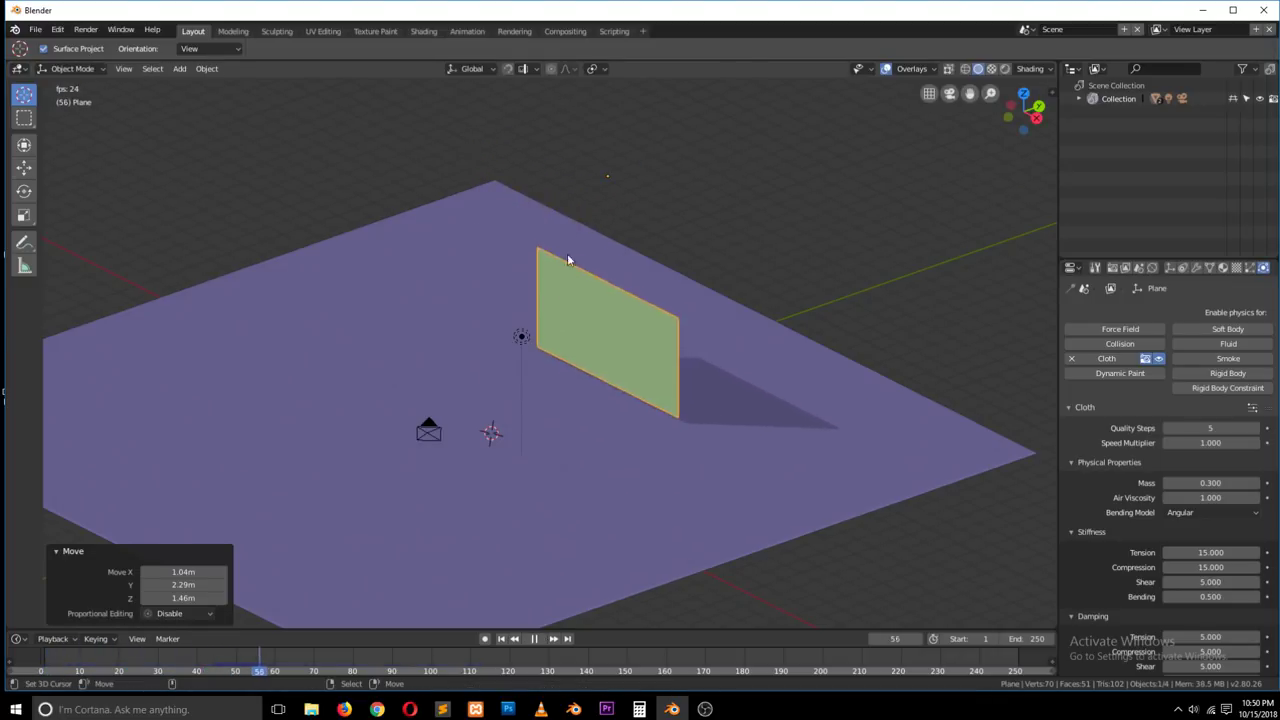
key(Escape)
Step: Tilt the plane about X and test the simulation, rewinding to frame 1
key(r)
key(x)
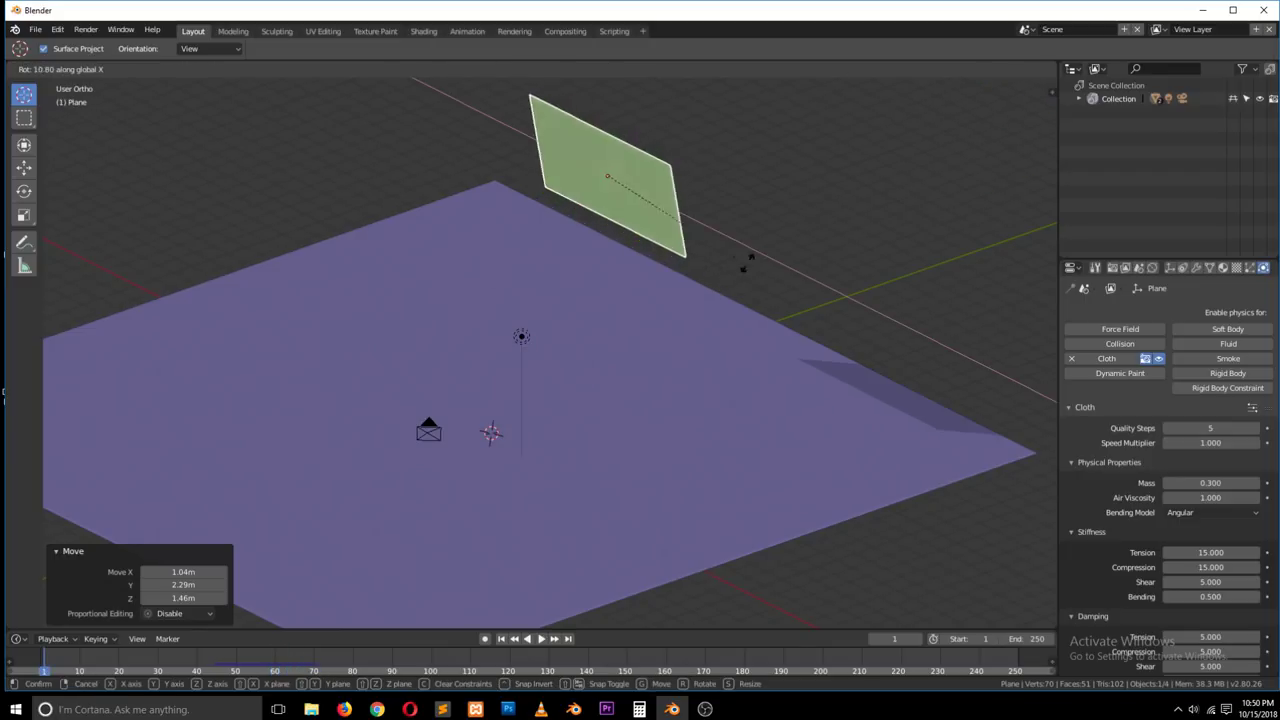
click(754, 259)
key(space)
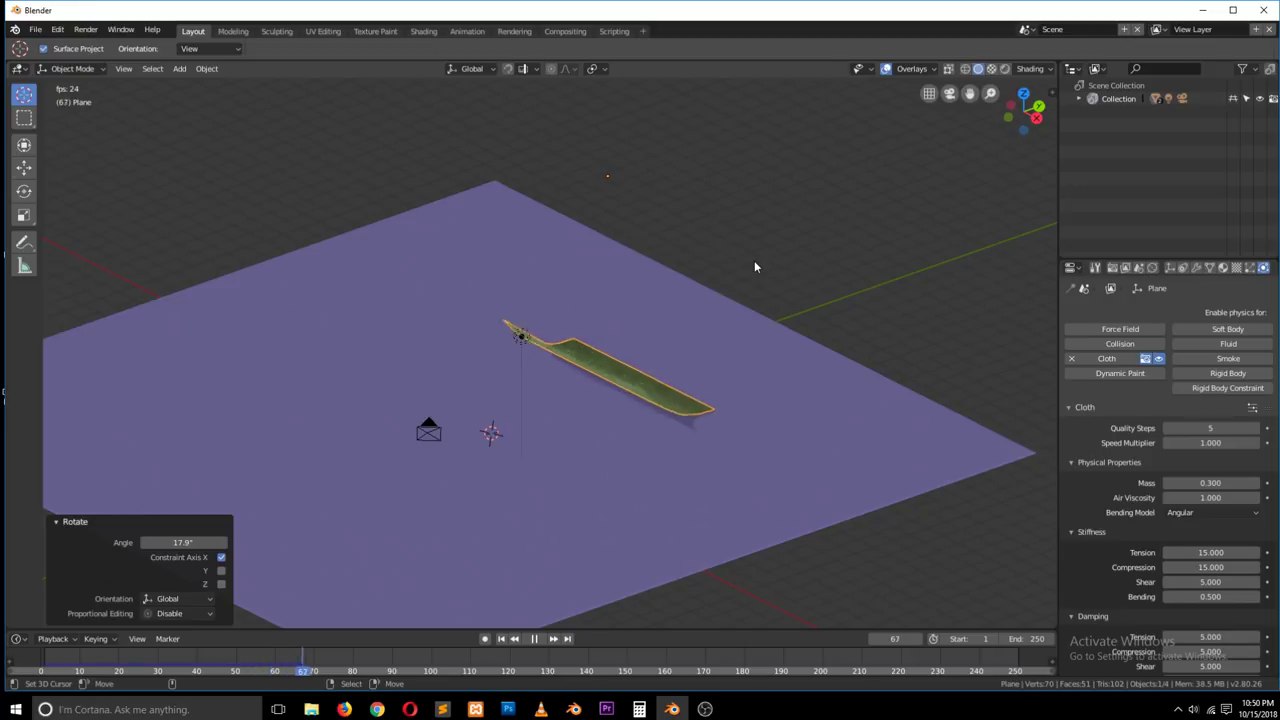
key(Escape)
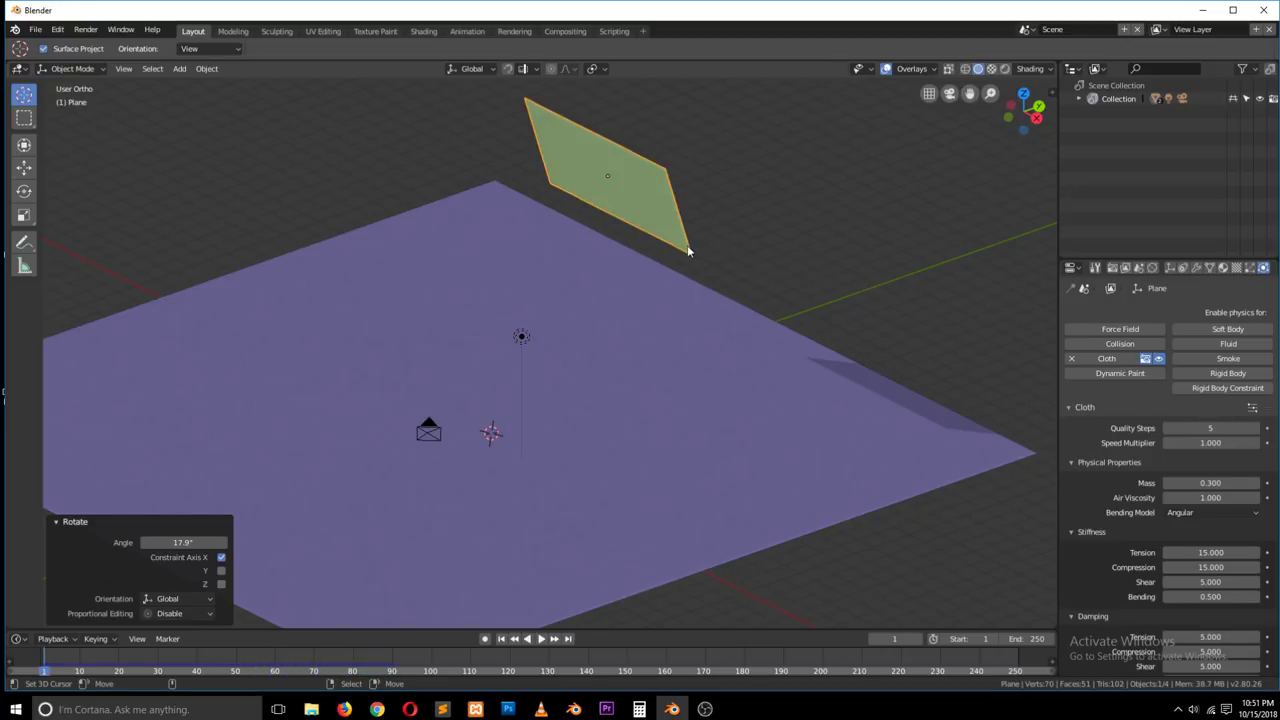
Step: Clear the rotation, tilt 69.8° about X and -20.9° about Y, and test the cloth
key(alt+r)
key(r)
key(x)
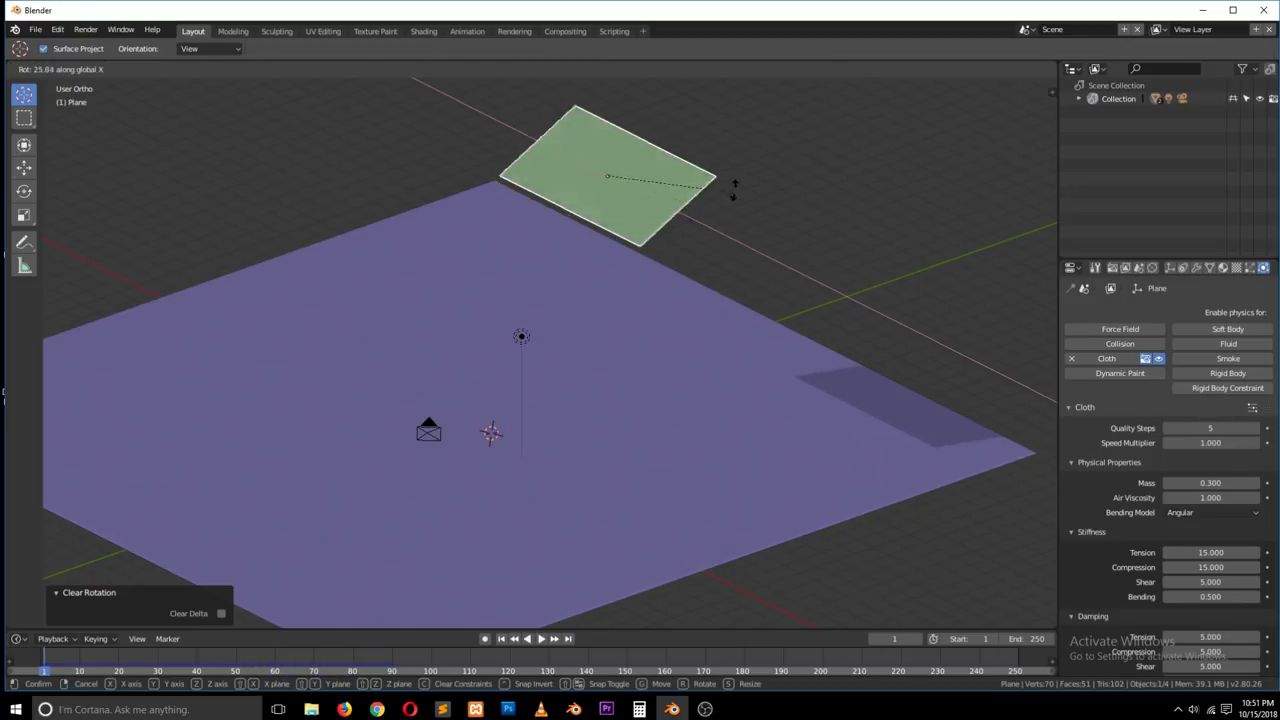
click(752, 320)
key(r)
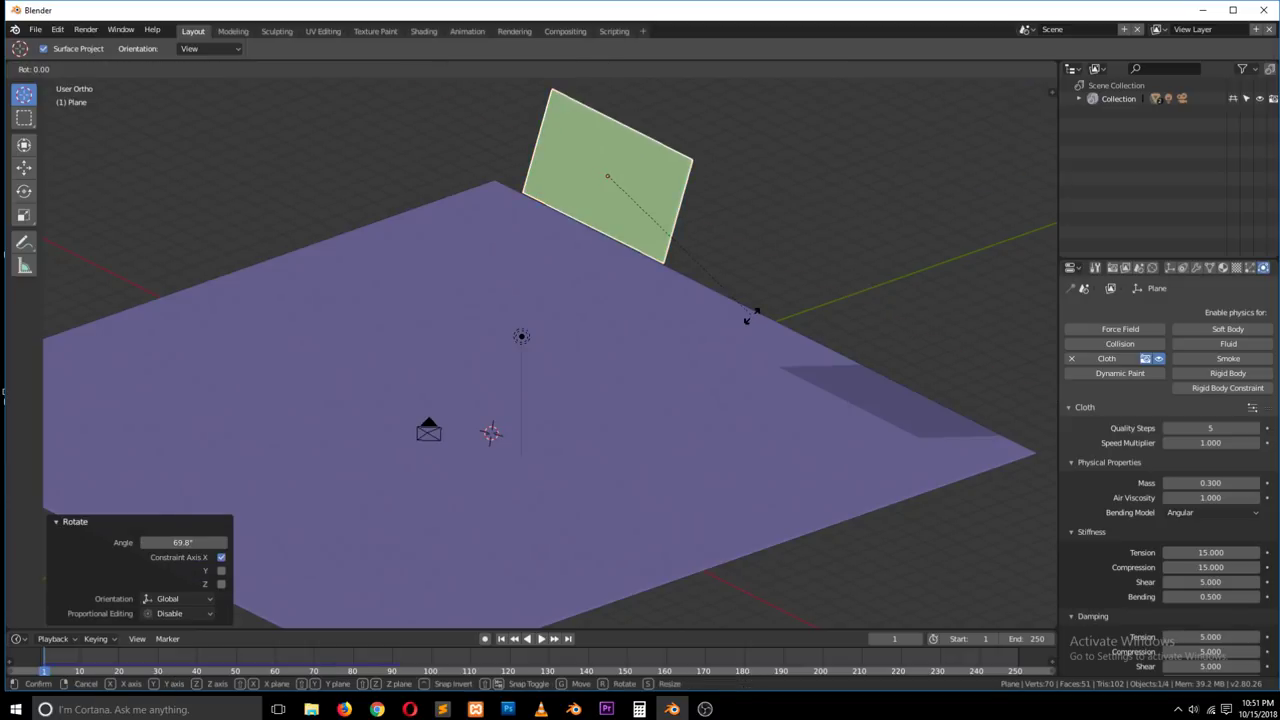
key(y)
click(761, 254)
key(space)
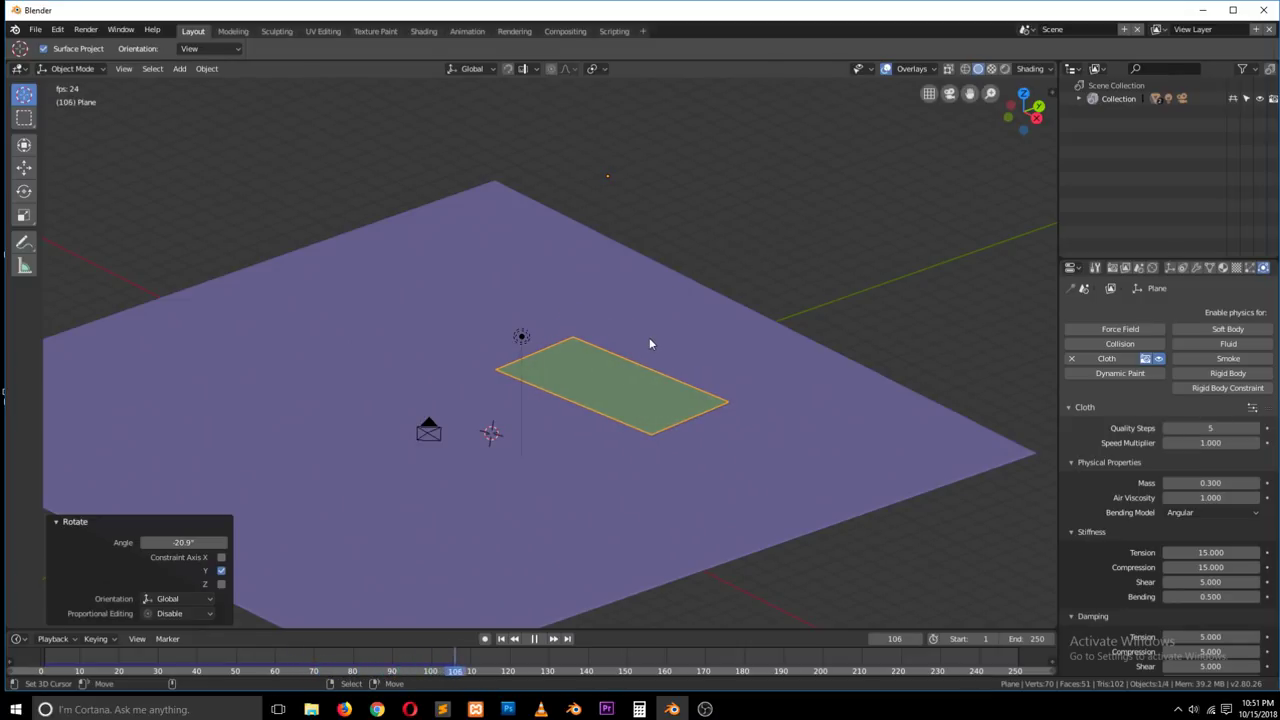
key(Escape)
Step: Tilt the plane a further 14.6° about X and replay the simulation
key(r)
key(x)
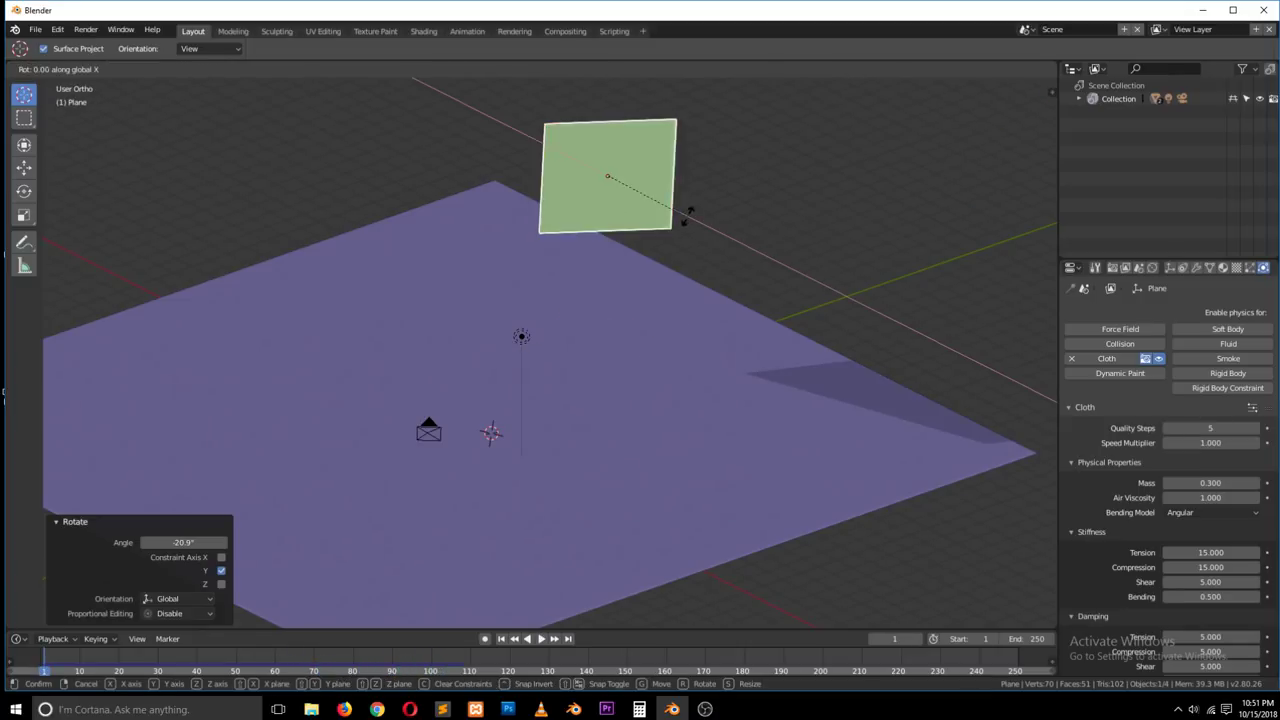
click(696, 191)
key(space)
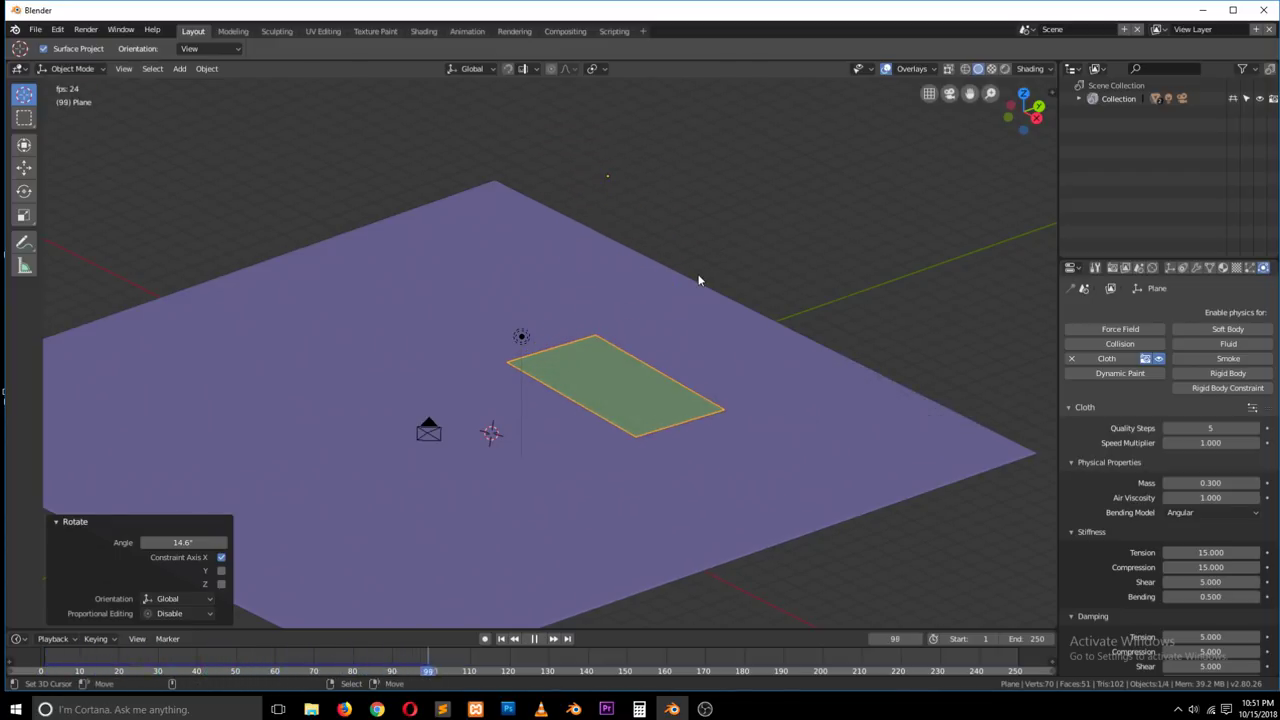
key(Escape)
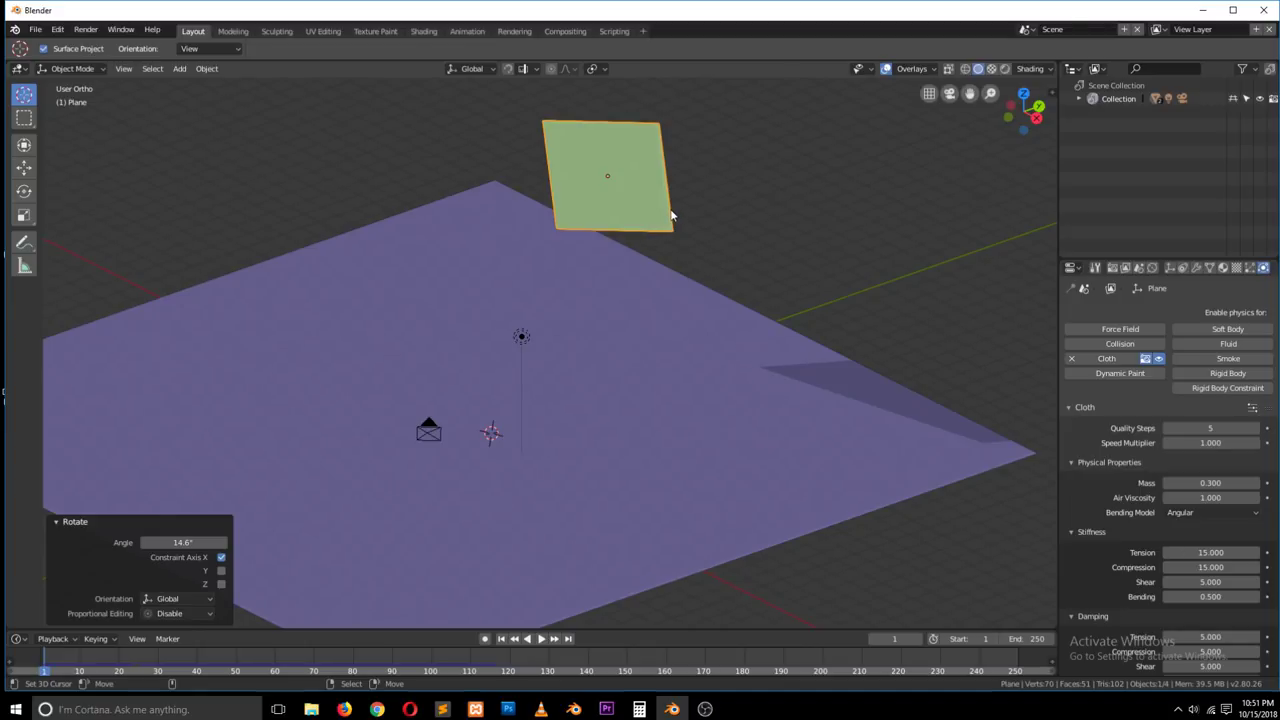
Step: Clear the rotation and turn the plane exactly 90° about X to stand upright
key(alt+r)
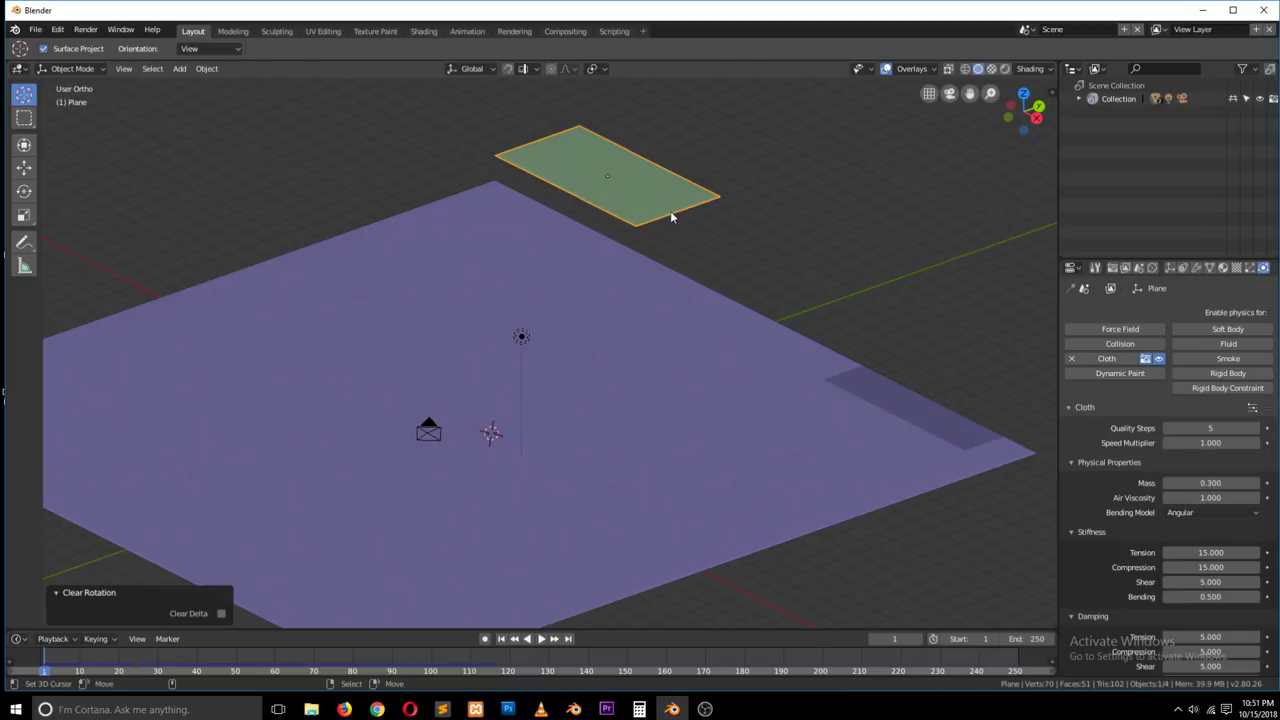
text(rx90)
key(Return)
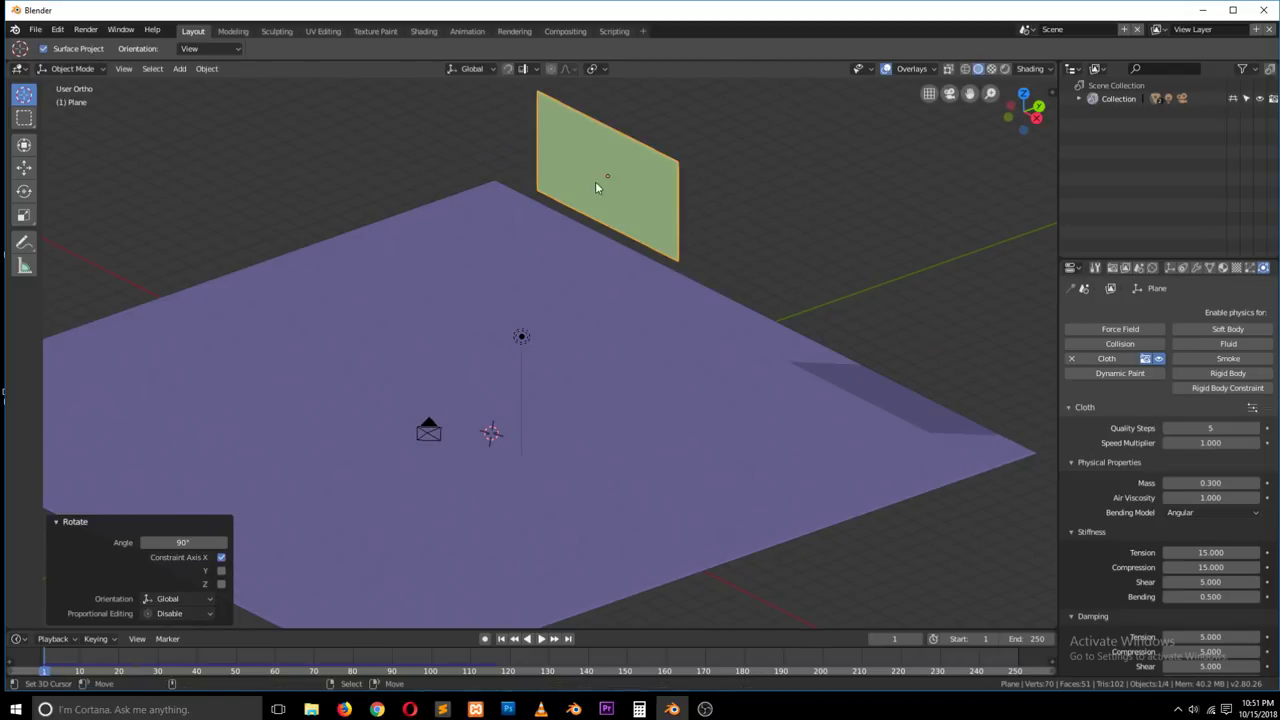
middle_drag(600, 183, 540, 166)
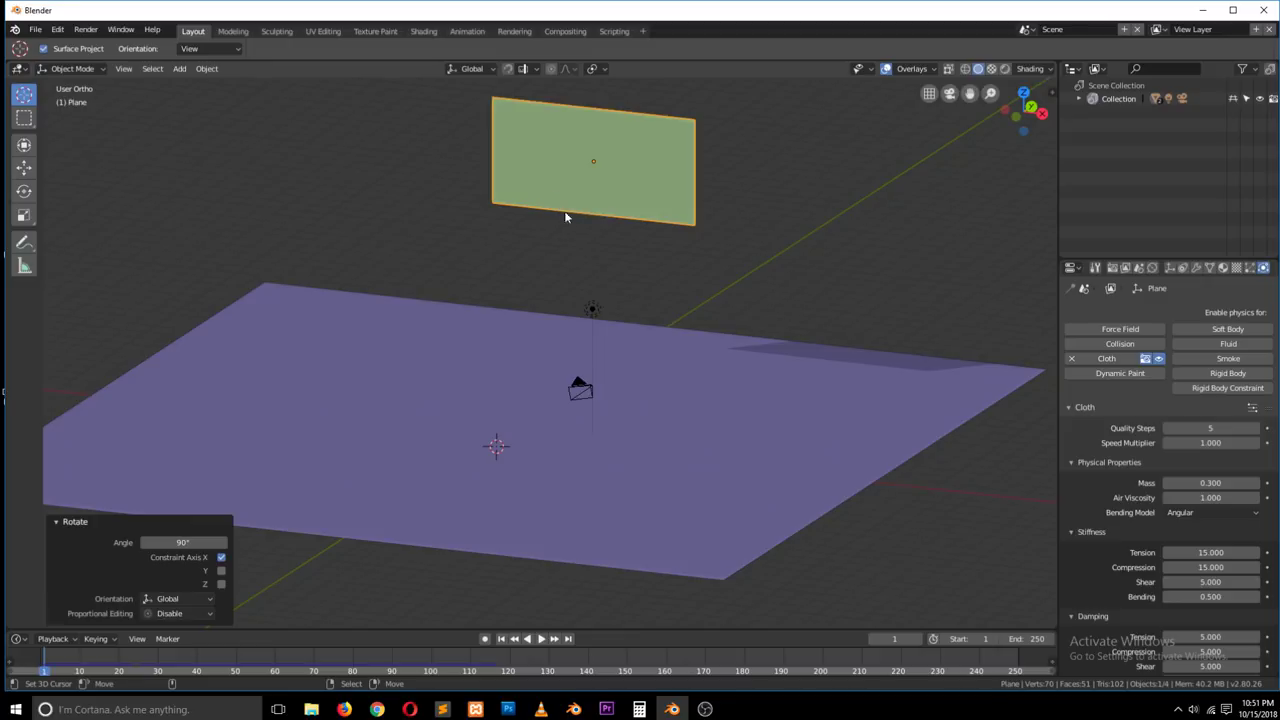
Step: In Edit Mode, select the top-left, bottom-left and two middle left-edge vertices, then exit
scroll(565, 208, down, 4)
scroll(583, 202, up, 3)
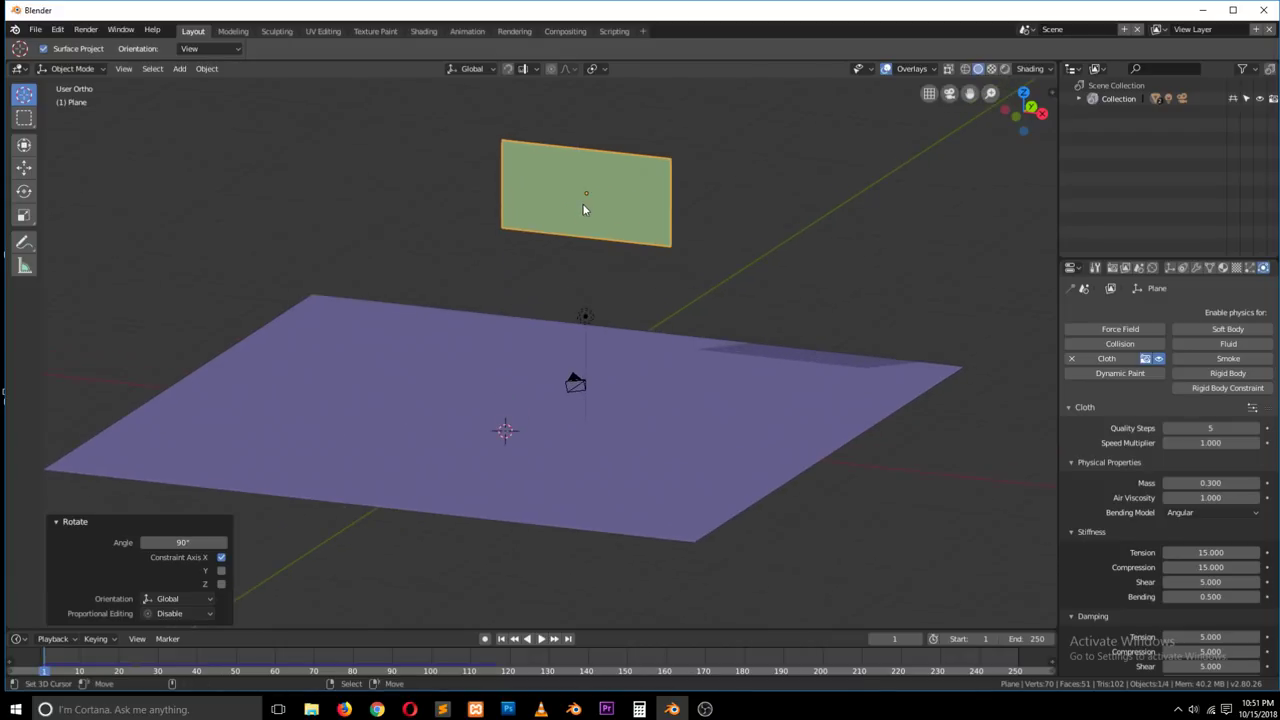
key(Tab)
click(502, 130)
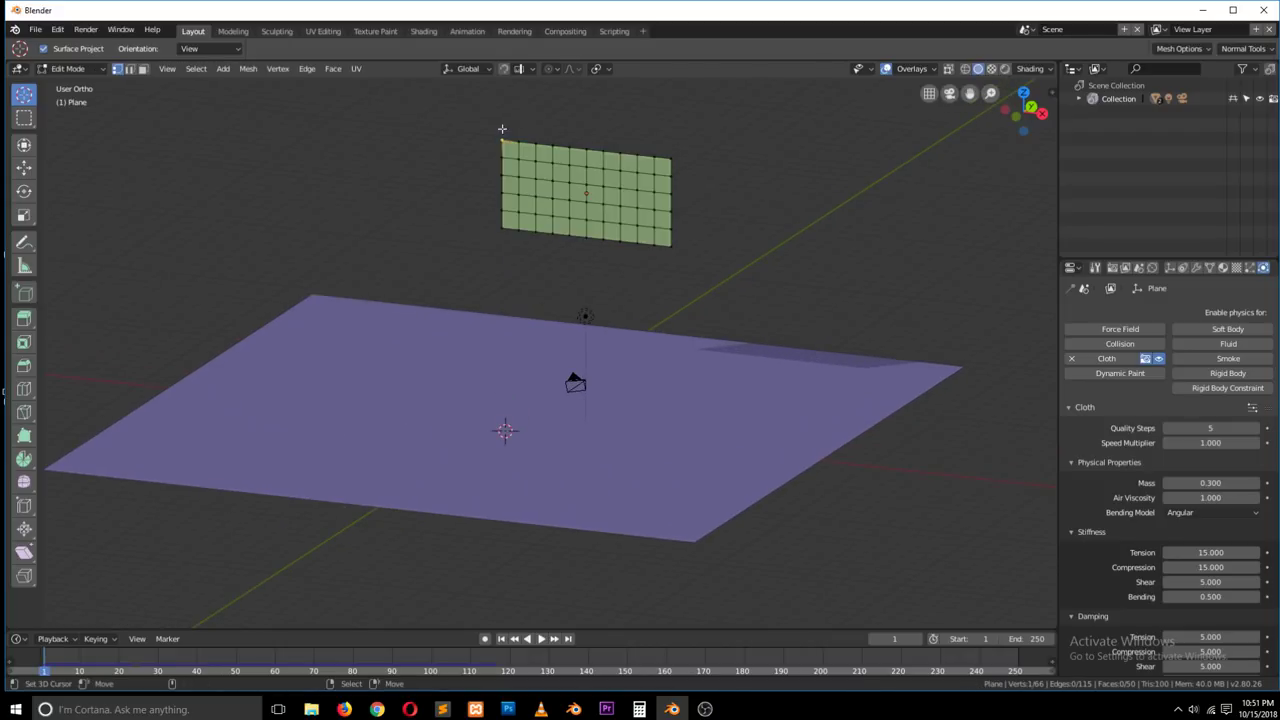
shift+click(500, 227)
shift+click(502, 163)
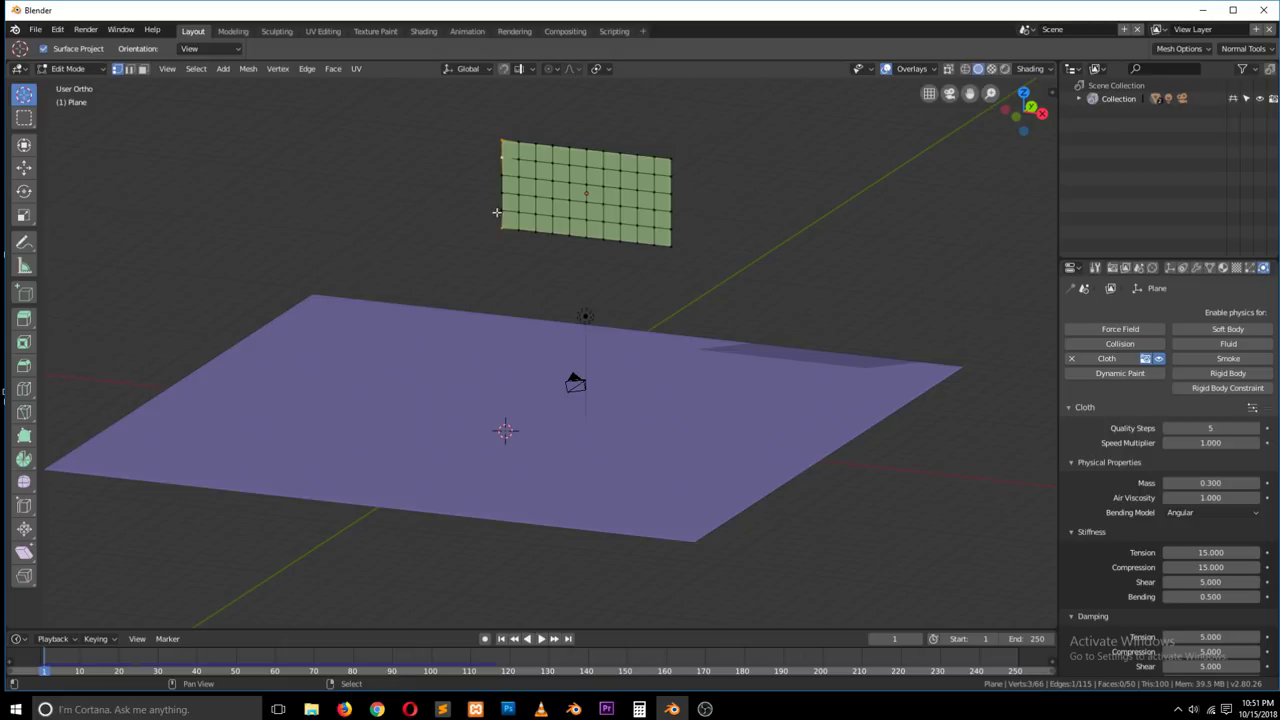
shift+click(502, 210)
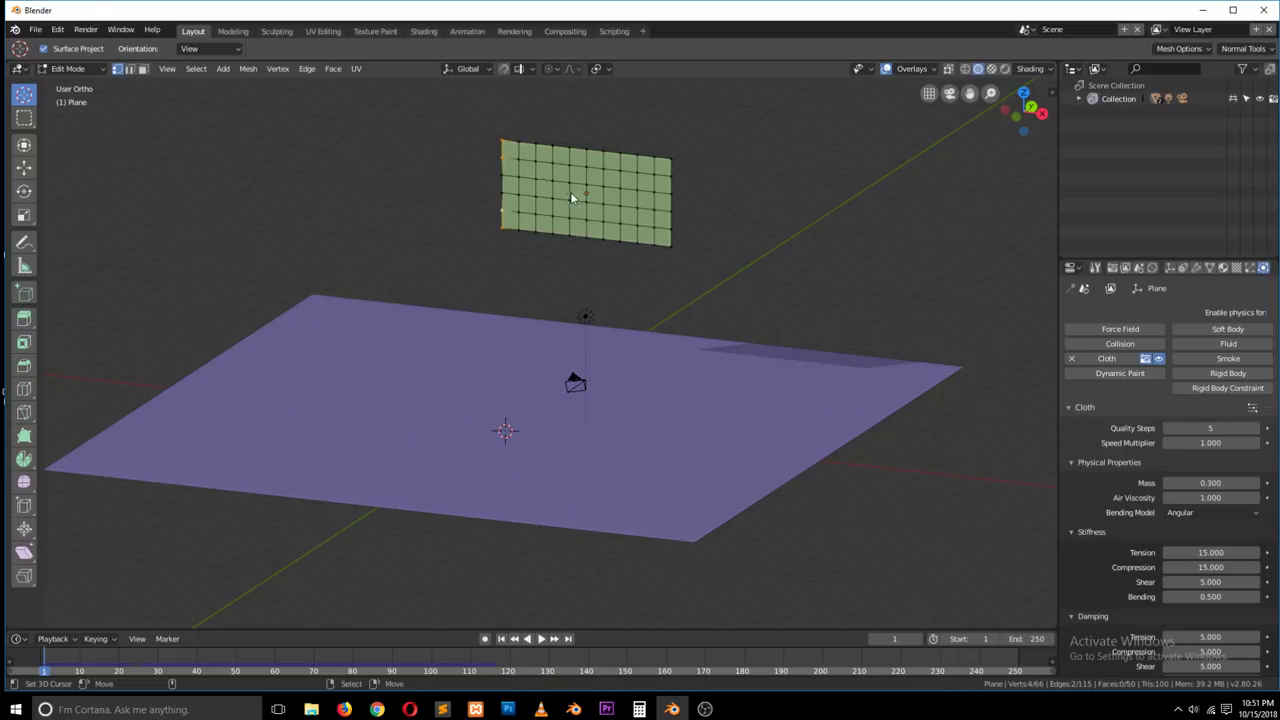
key(Tab)
Step: Collapse the cloth Cache panel and expand the Shape panel
scroll(650, 212, up, 2)
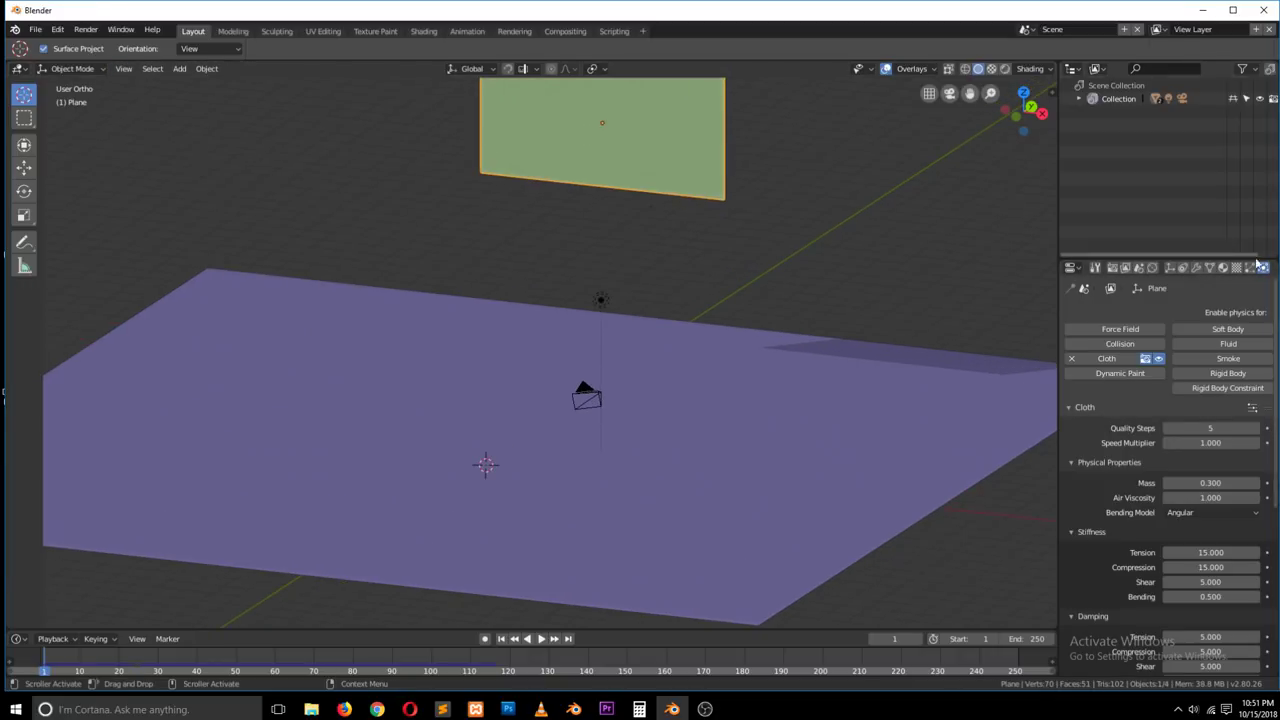
scroll(1079, 467, down, 4)
scroll(1096, 449, up, 1)
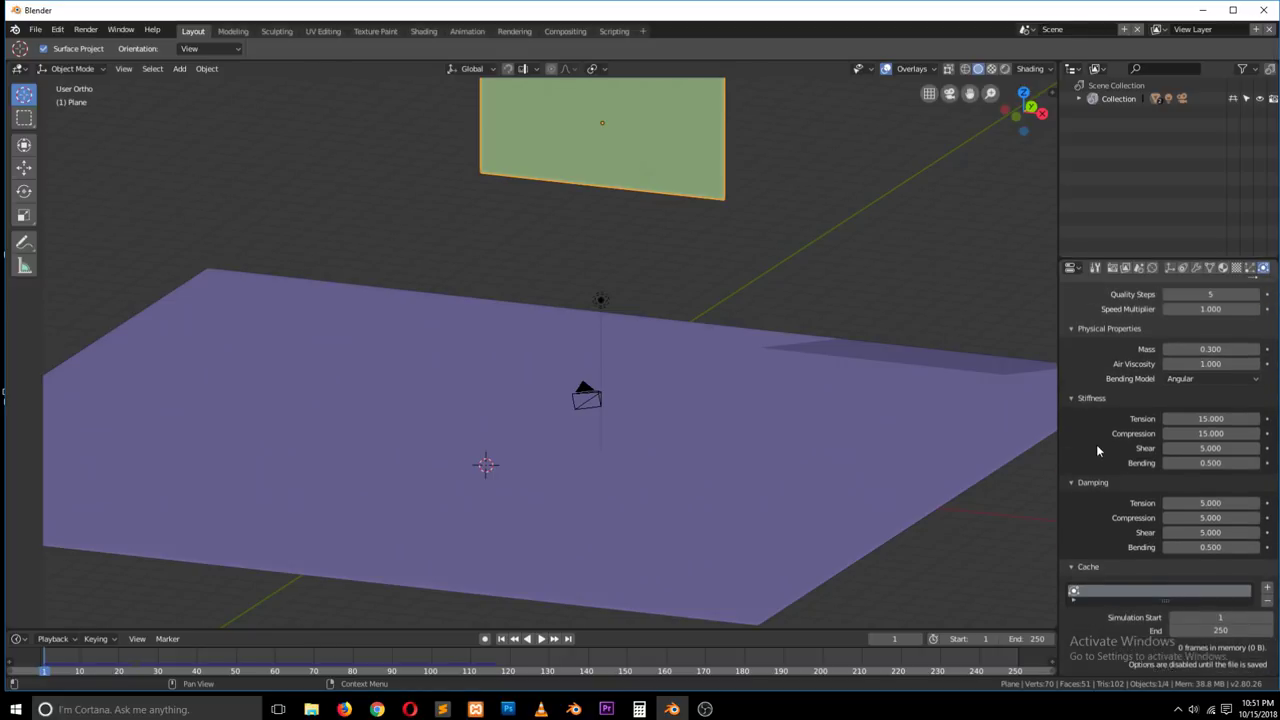
scroll(1096, 449, down, 4)
scroll(1080, 399, up, 4)
scroll(1087, 382, up, 2)
scroll(1081, 415, down, 3)
scroll(1088, 500, down, 3)
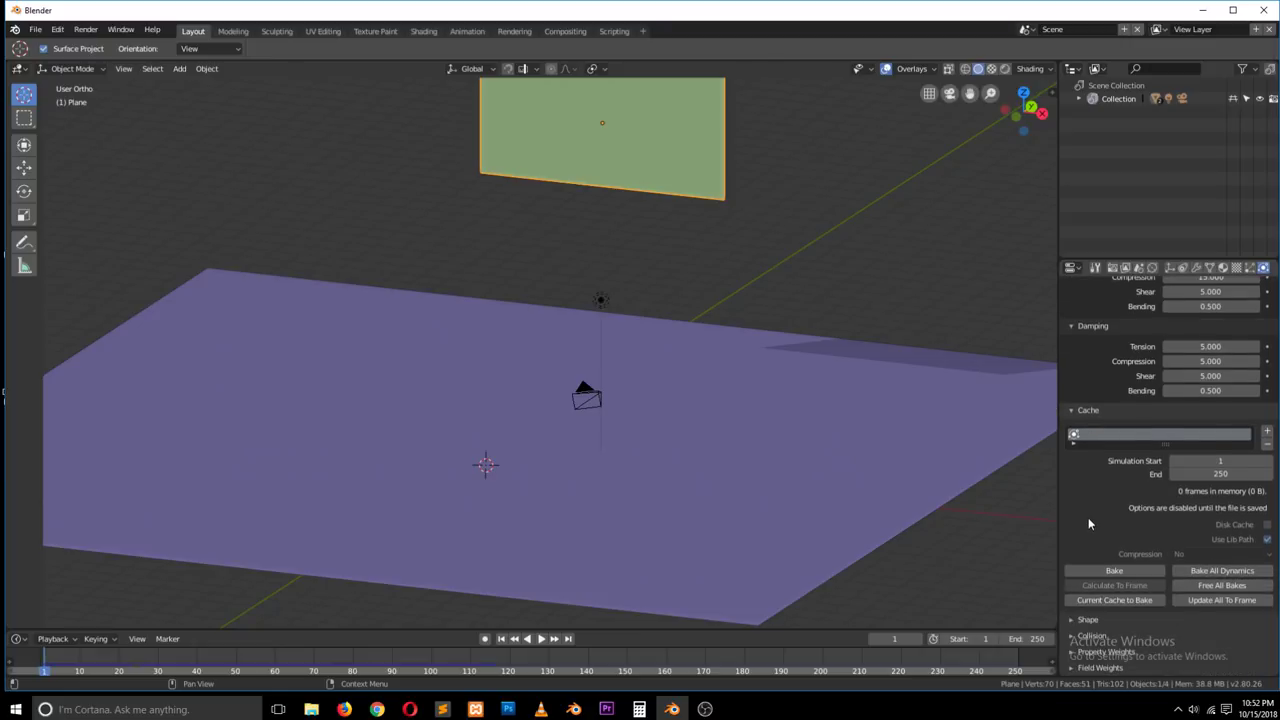
click(1072, 410)
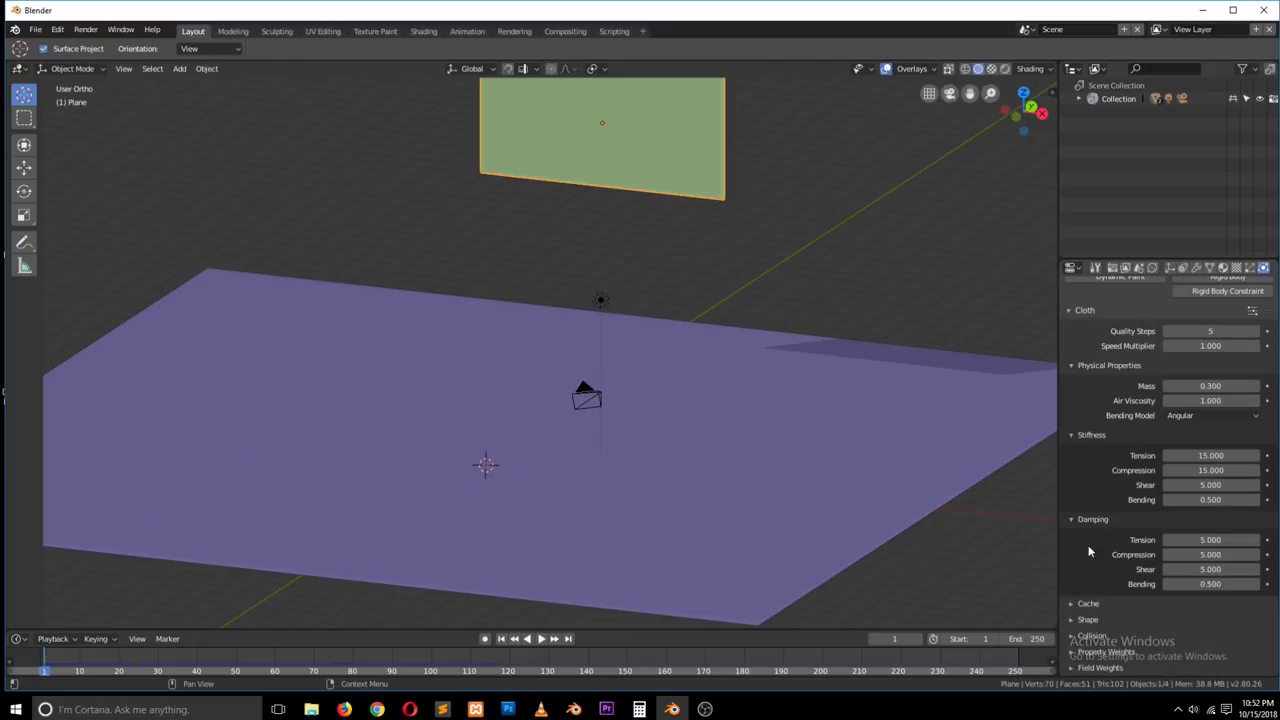
click(1072, 620)
Step: Scroll to the empty Pin Group field and check the selected vertices in Edit Mode
scroll(1112, 595, down, 3)
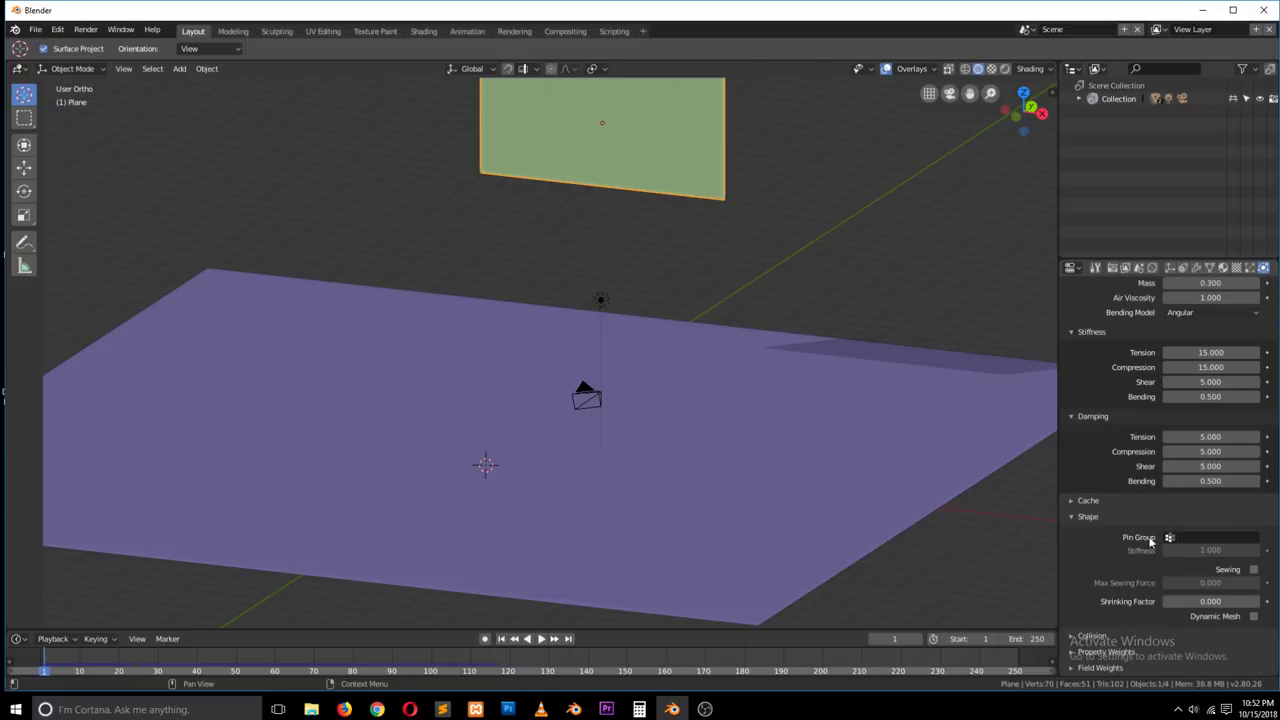
scroll(594, 304, down, 3)
scroll(554, 217, up, 1)
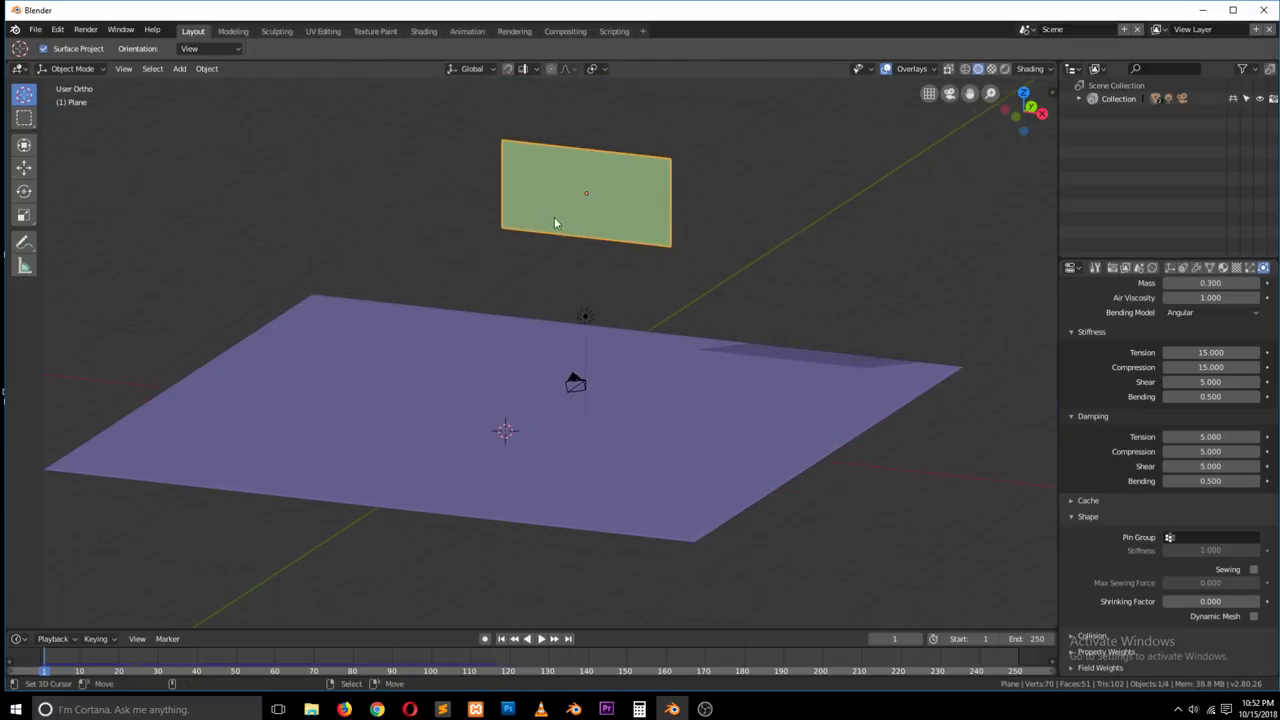
key(Tab)
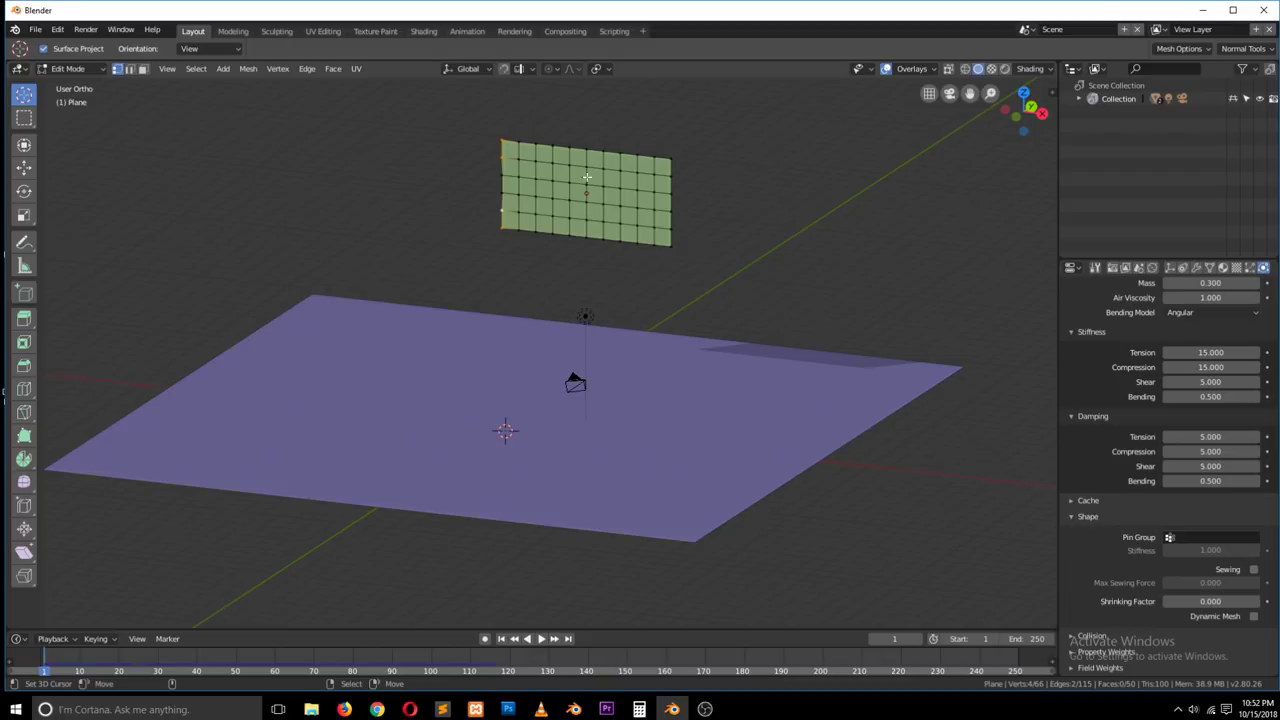
key(Tab)
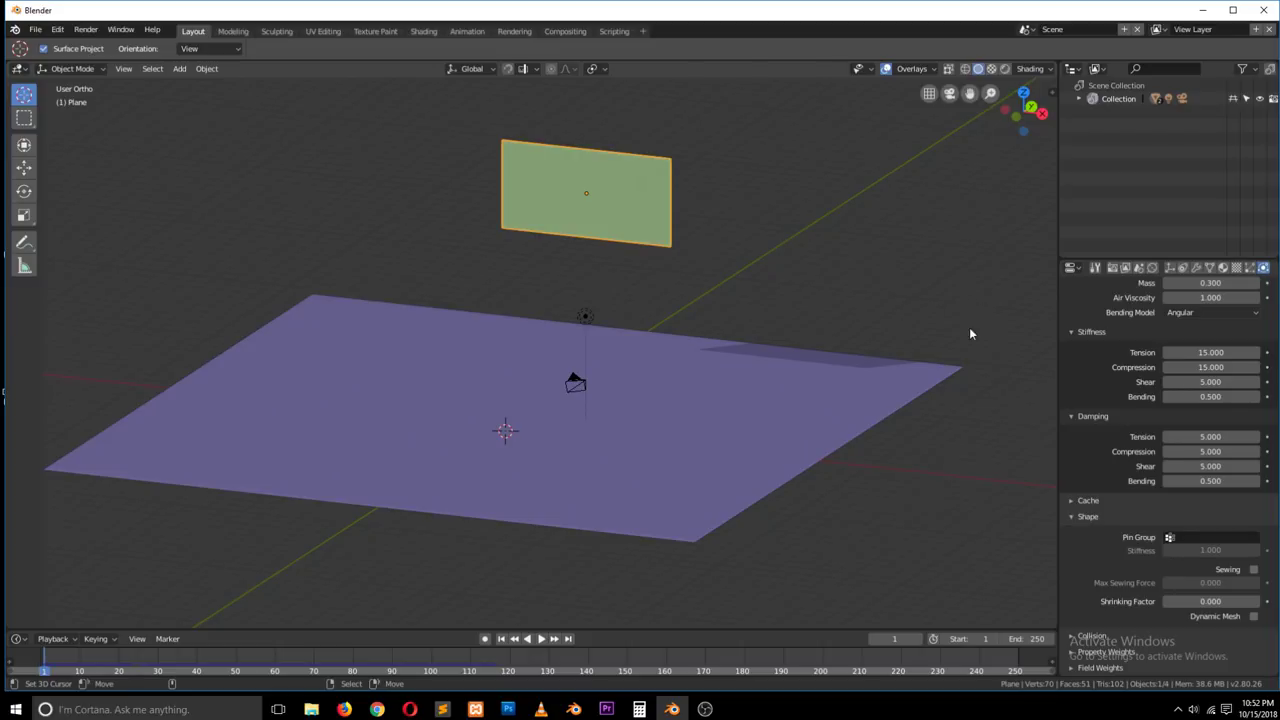
Step: In Object Data properties, enlarge the Vertex Groups list, add 'Group', and select all 66 vertices
click(1209, 267)
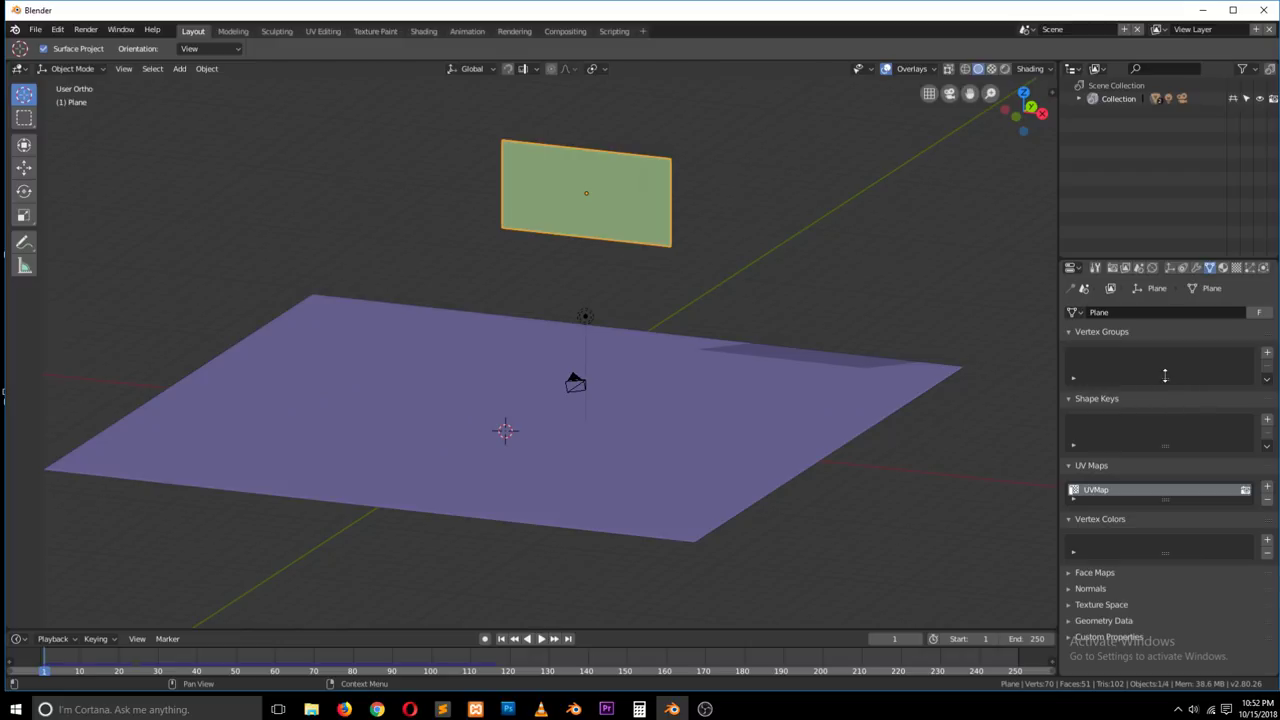
drag(1165, 376, 1177, 400)
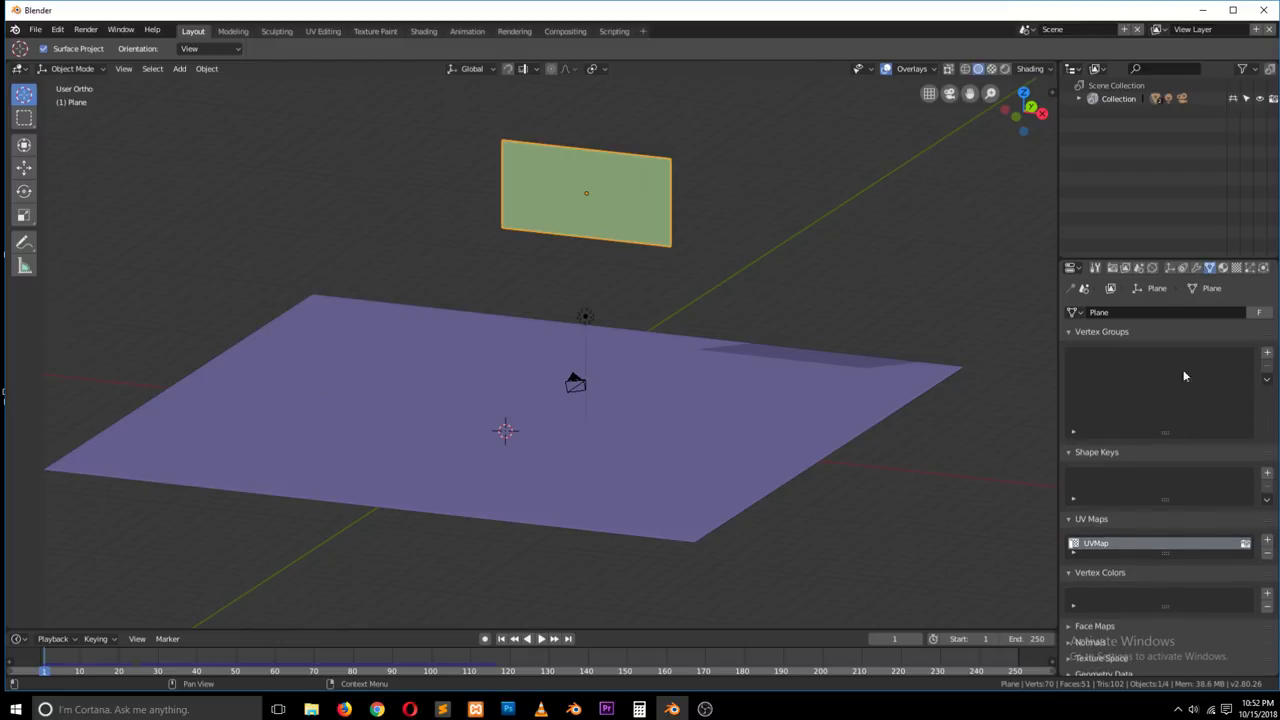
key(Tab)
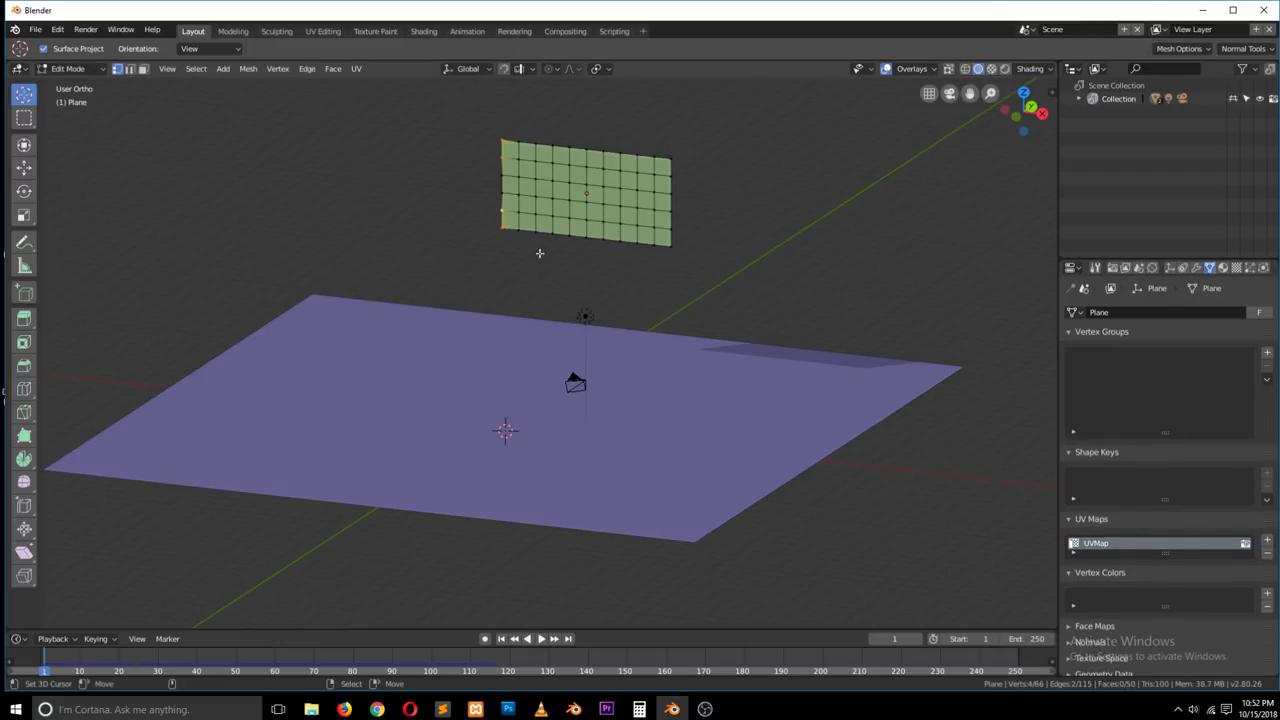
shift+click(507, 138)
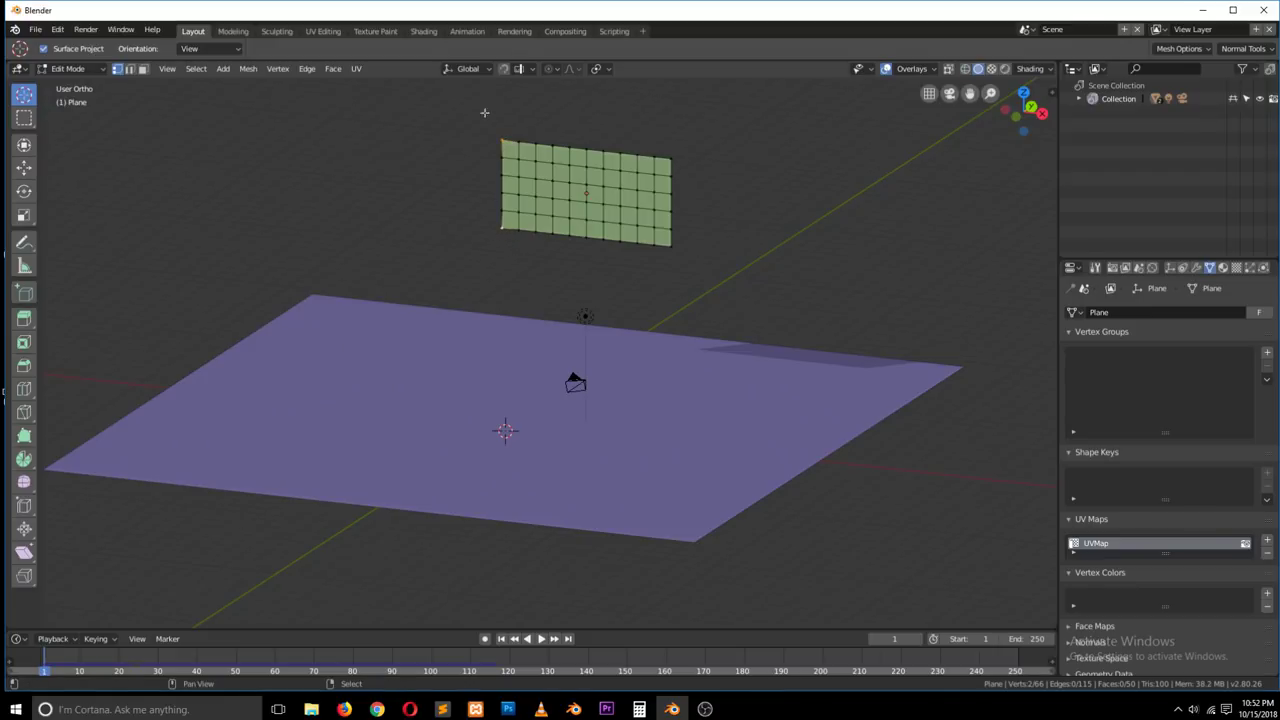
click(1268, 355)
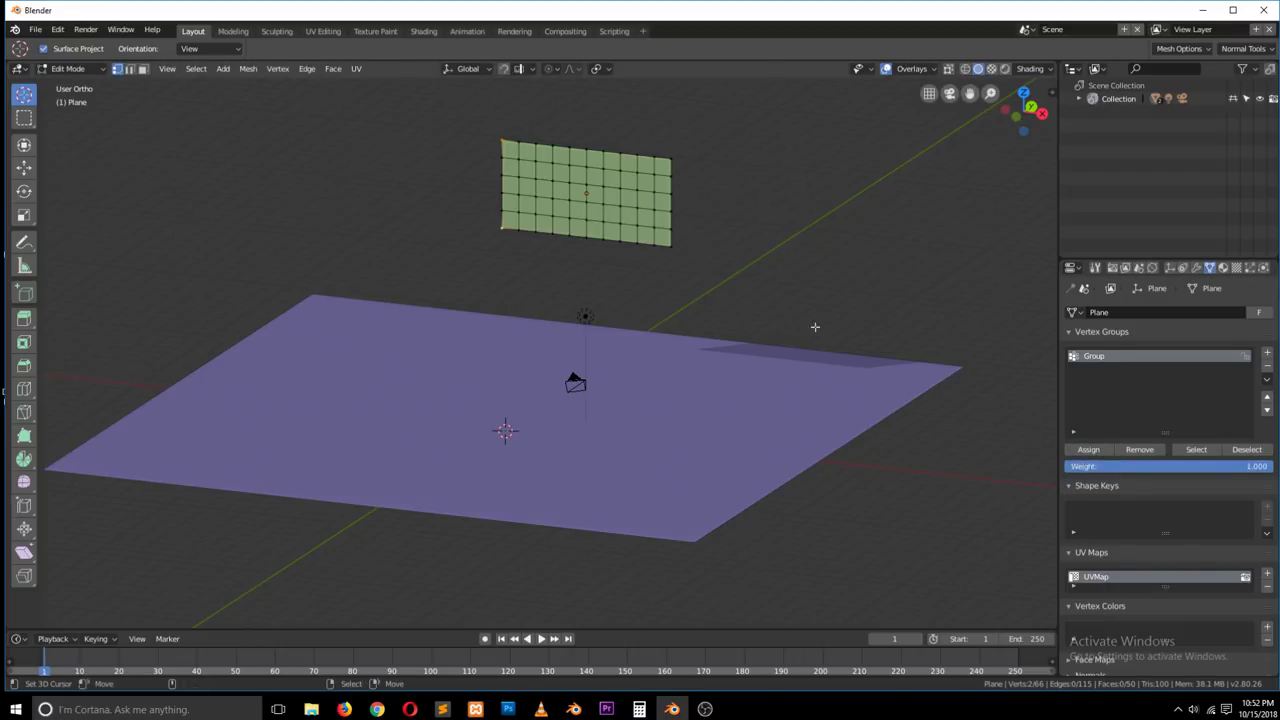
key(a)
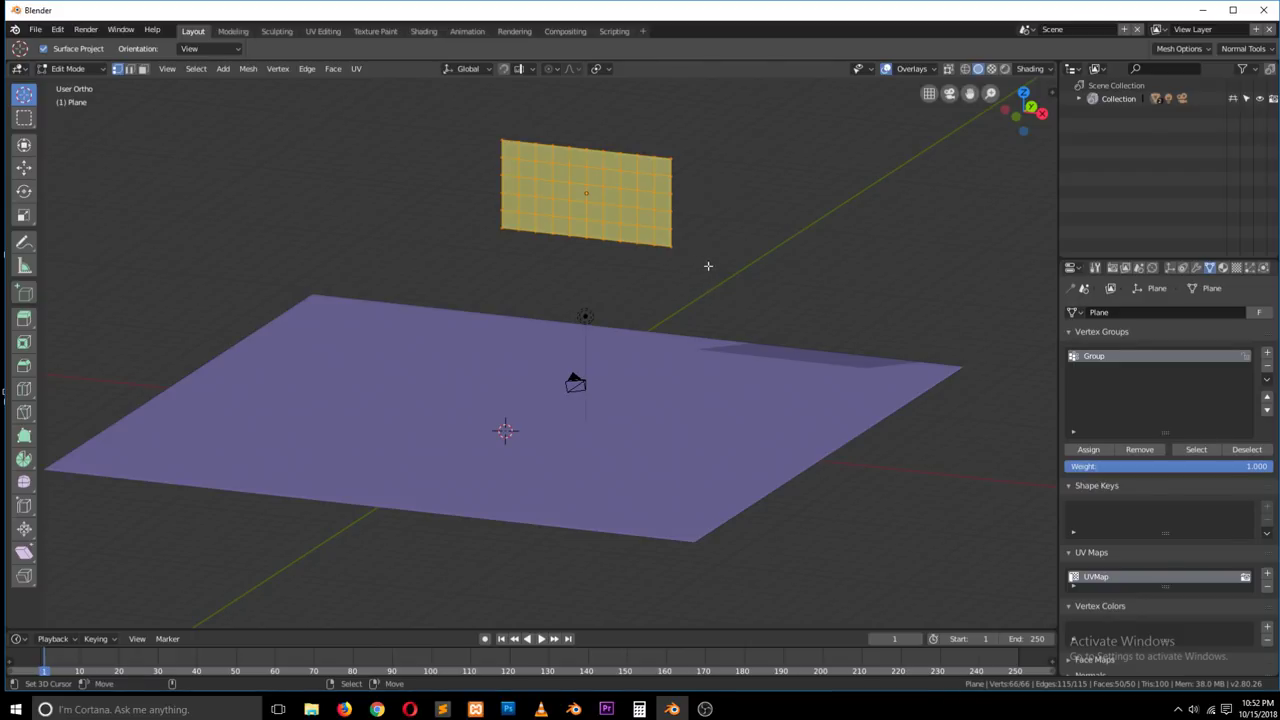
Step: Deselect everything and select Group's members to verify its two left corner vertices
key(alt+a)
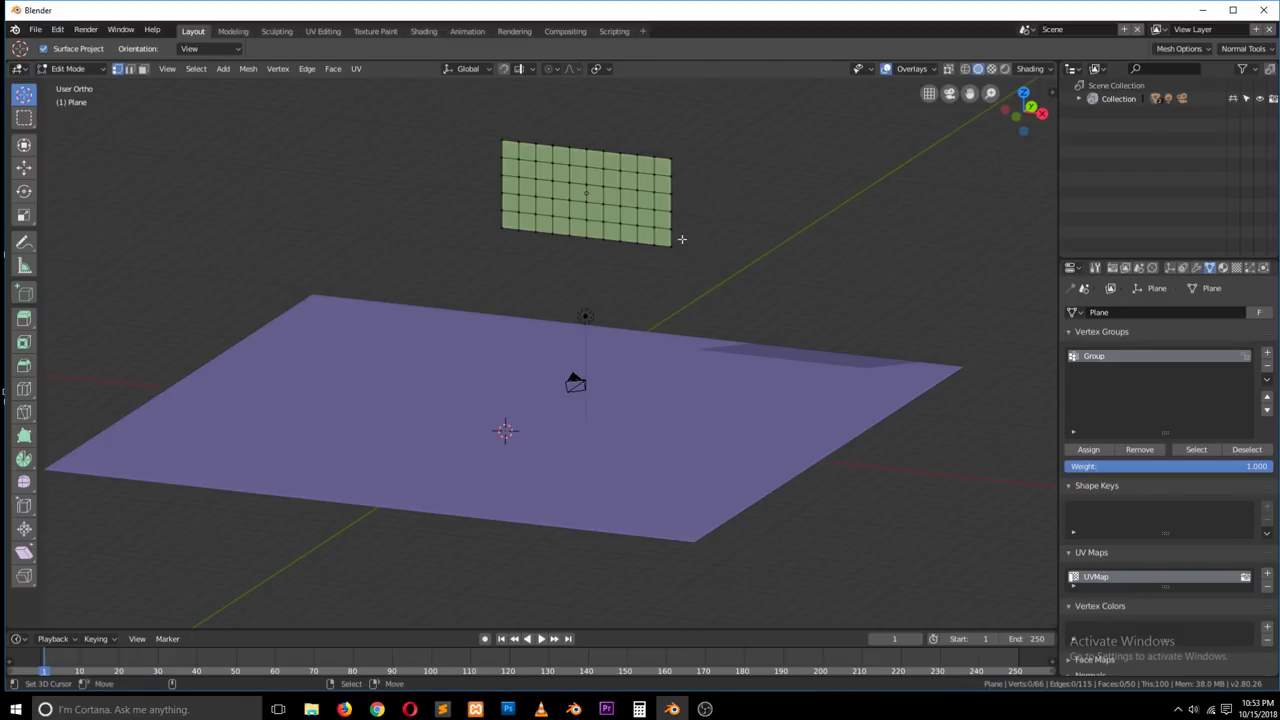
key(a)
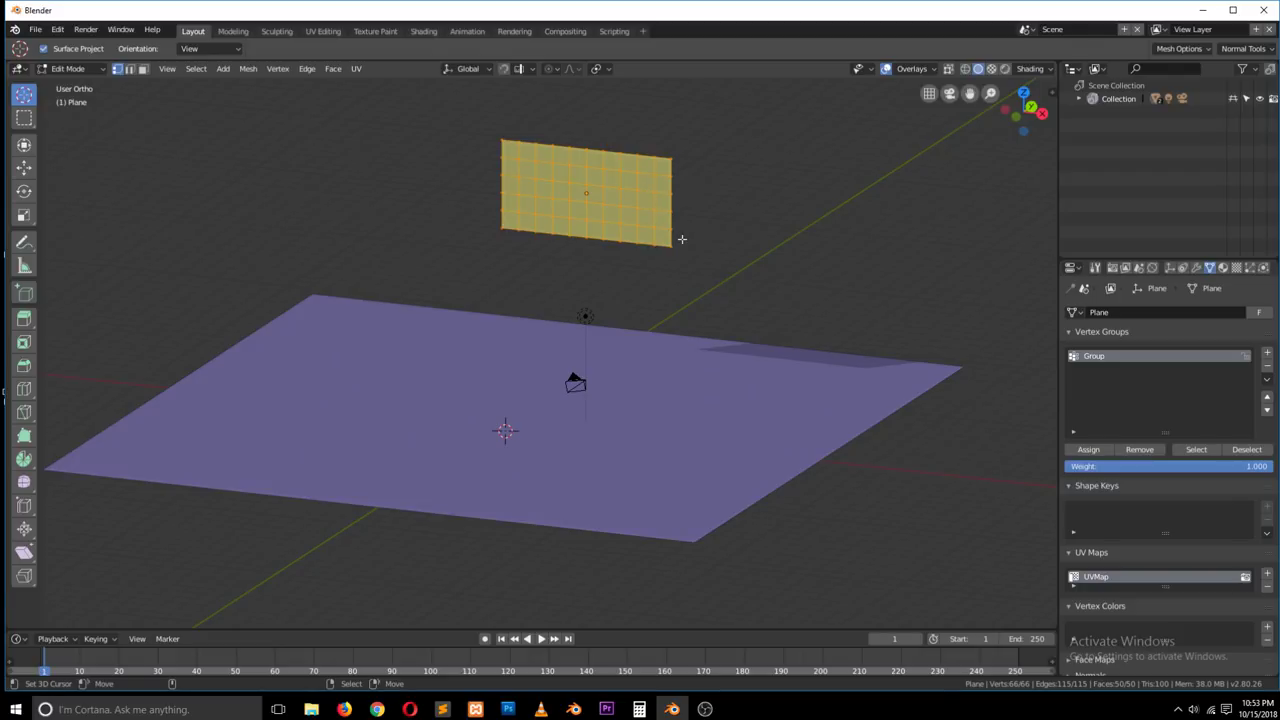
key(alt)
key(alt+a)
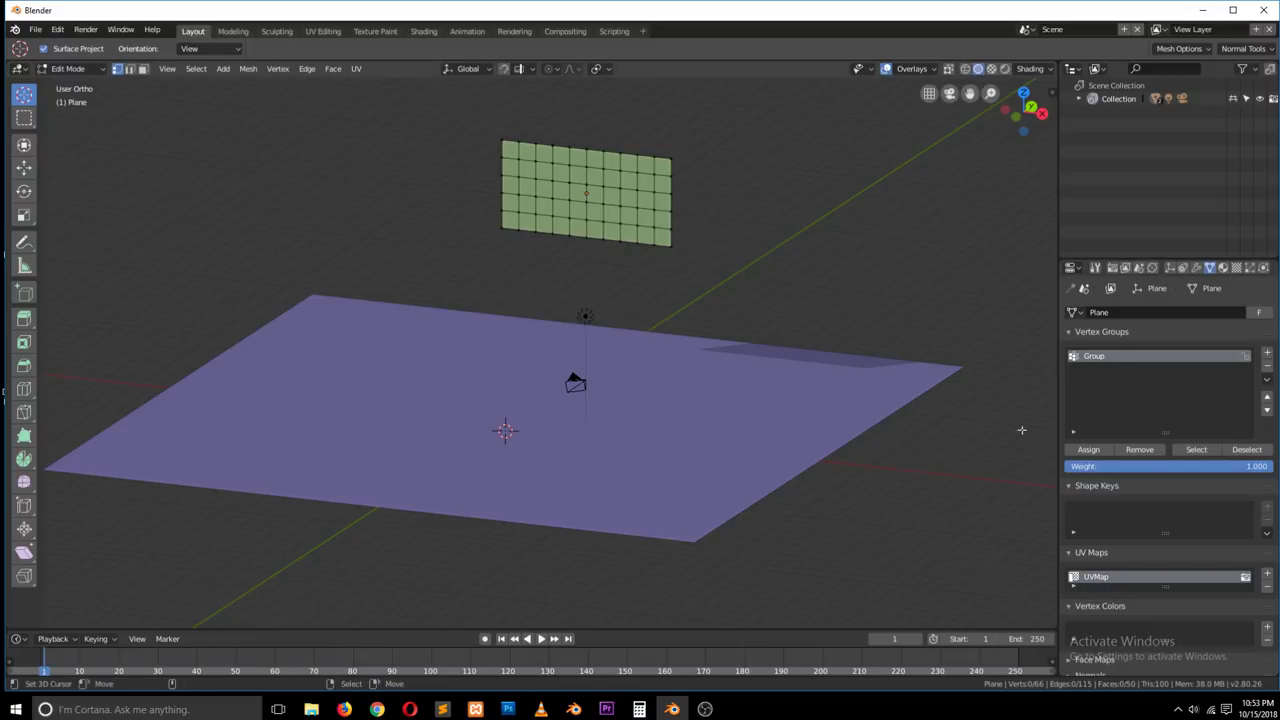
click(1195, 449)
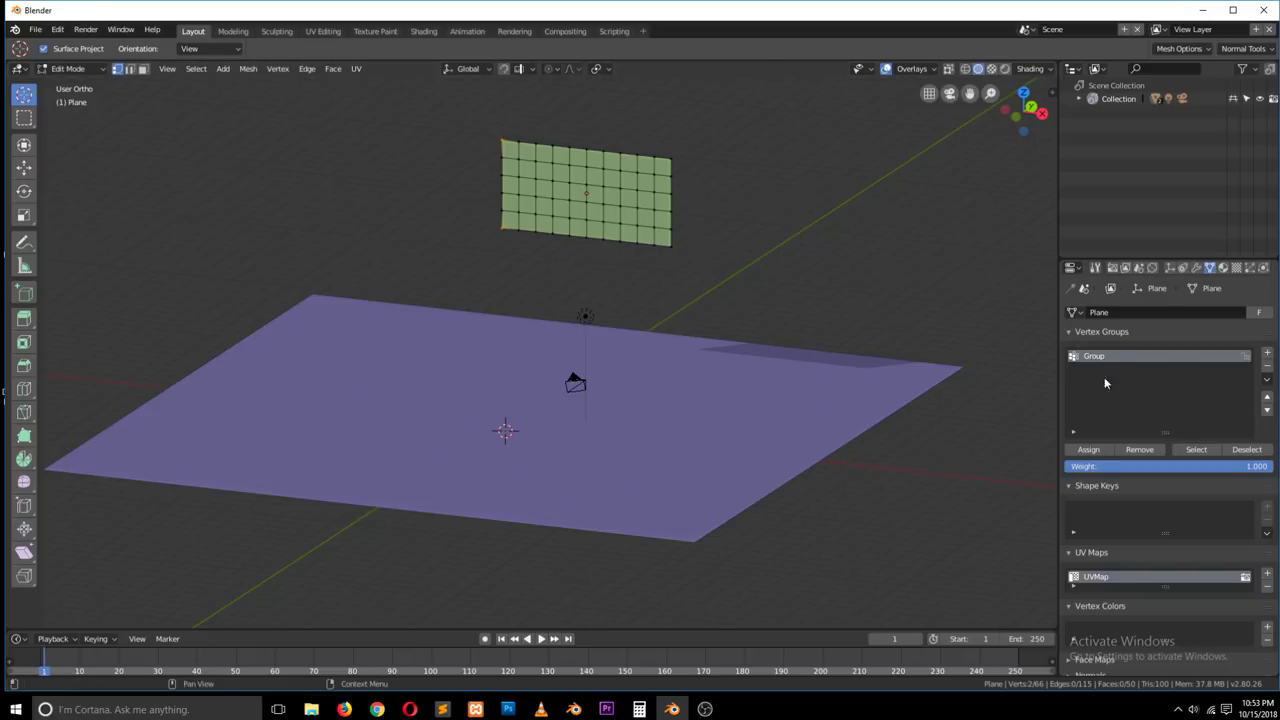
Step: Select three interior vertices near the middle of the cloth grid
click(588, 183)
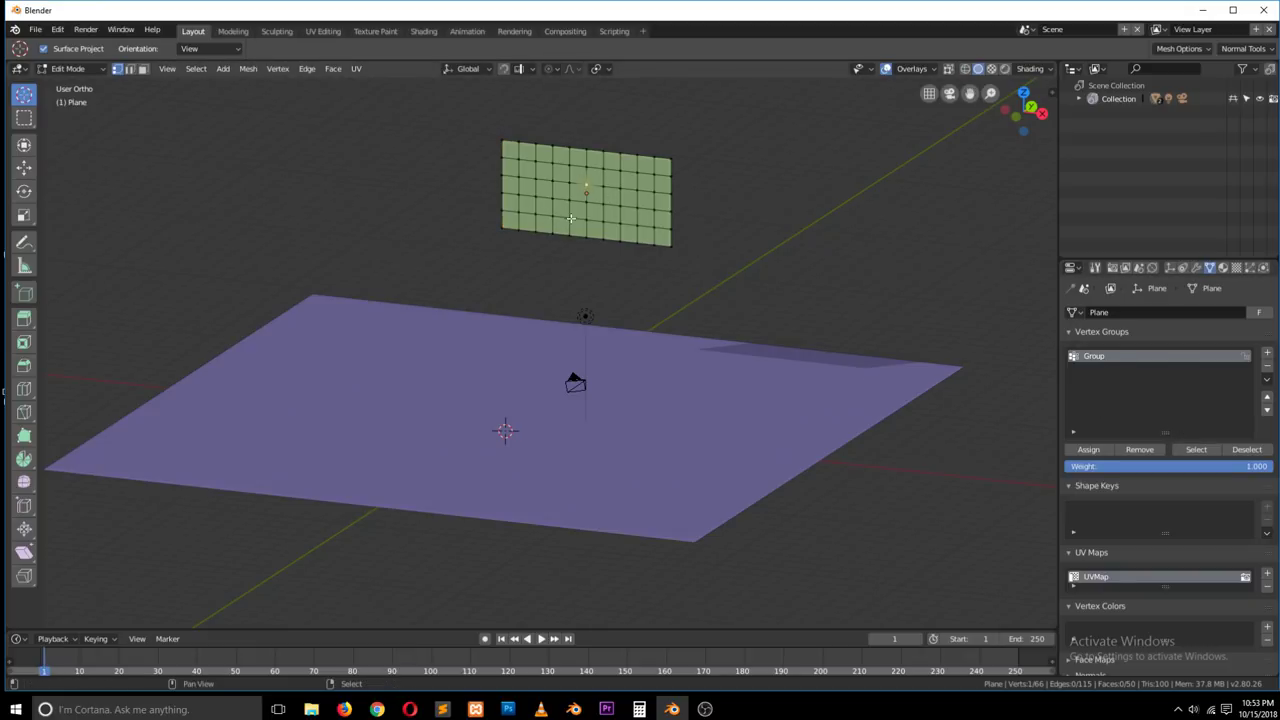
shift+click(568, 218)
shift+click(596, 219)
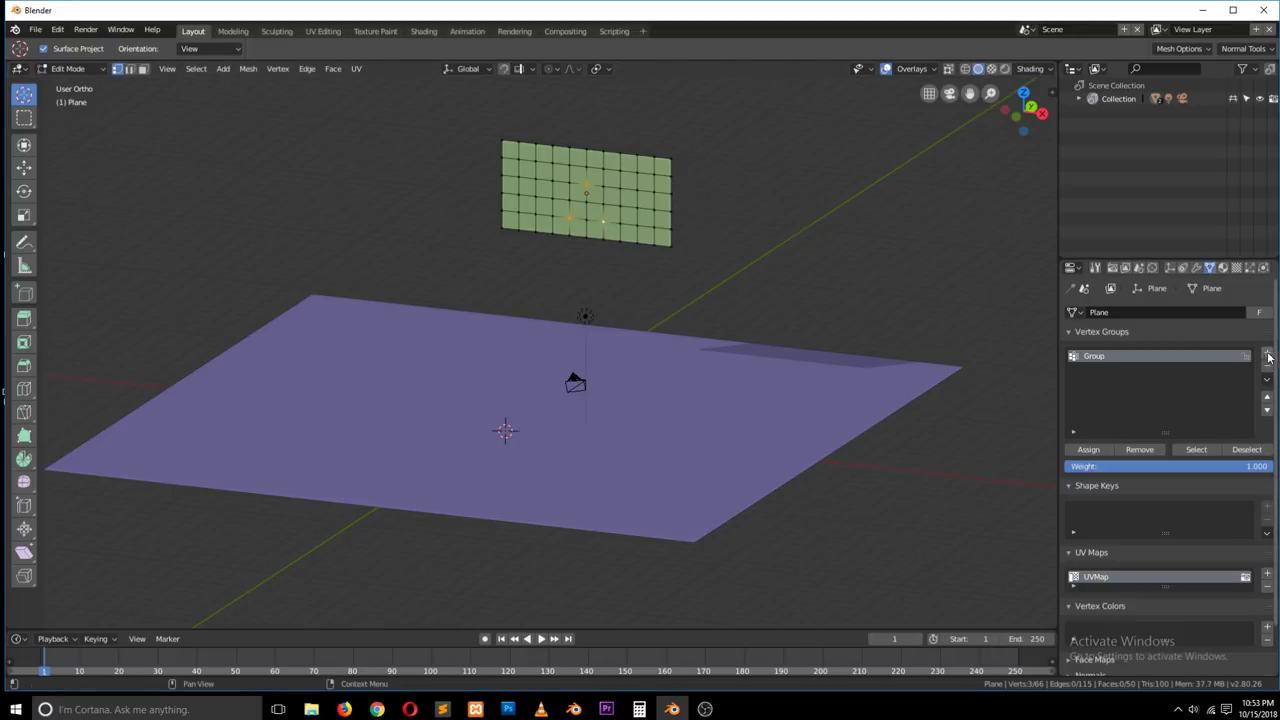
Step: Add vertex group Group.001 and assign the three interior vertices to it
click(1267, 355)
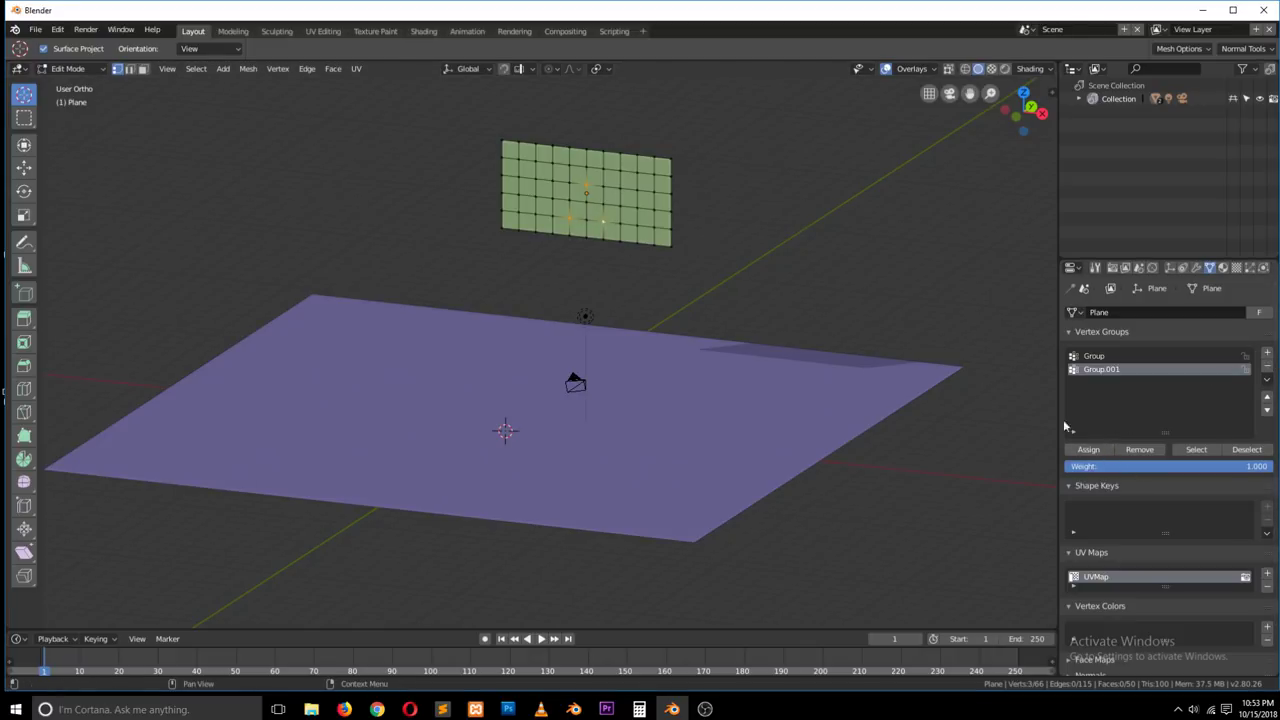
click(1088, 449)
key(alt+a)
click(1210, 451)
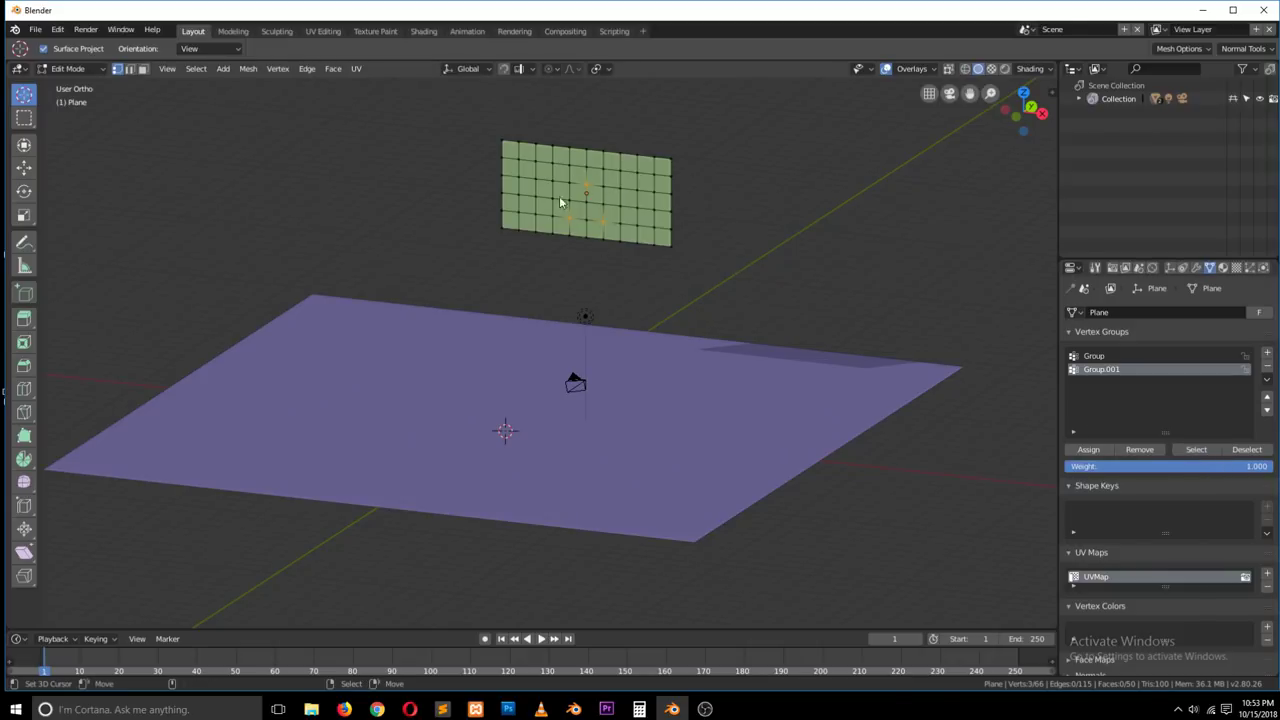
Step: Make Group active with only its two left corners selected, then return to Object Mode and Physics properties
click(1095, 357)
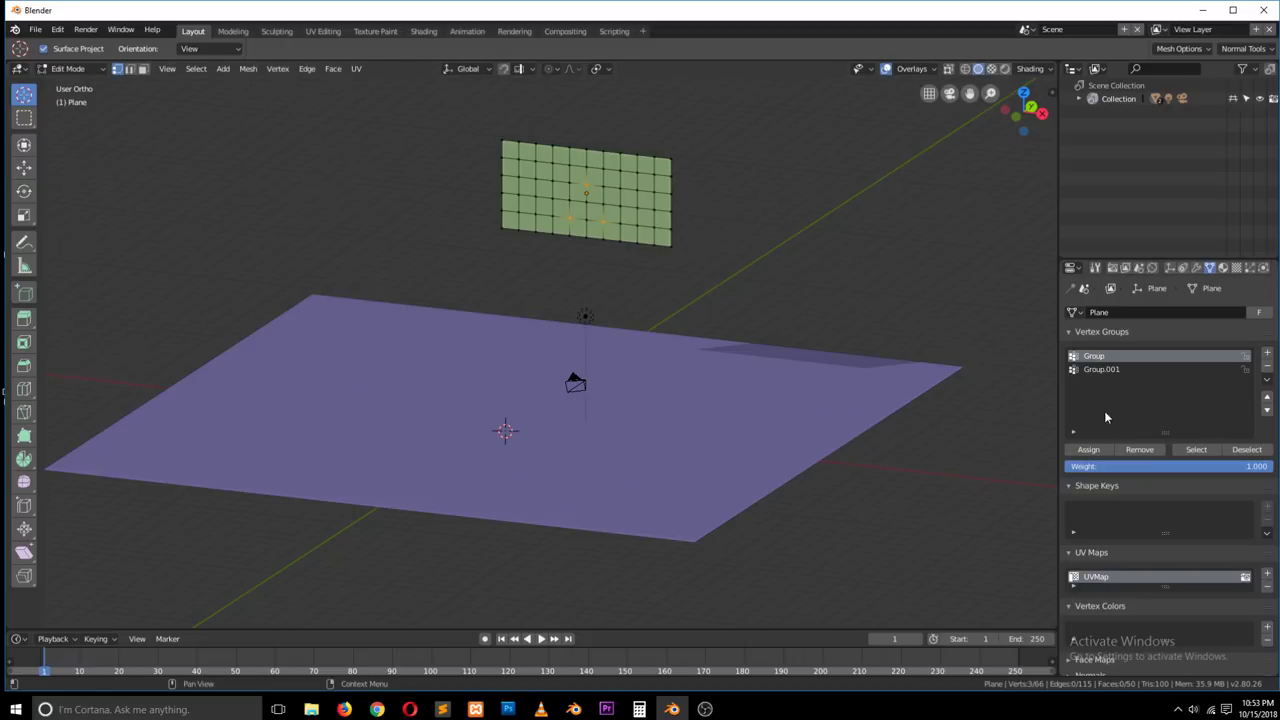
click(1196, 449)
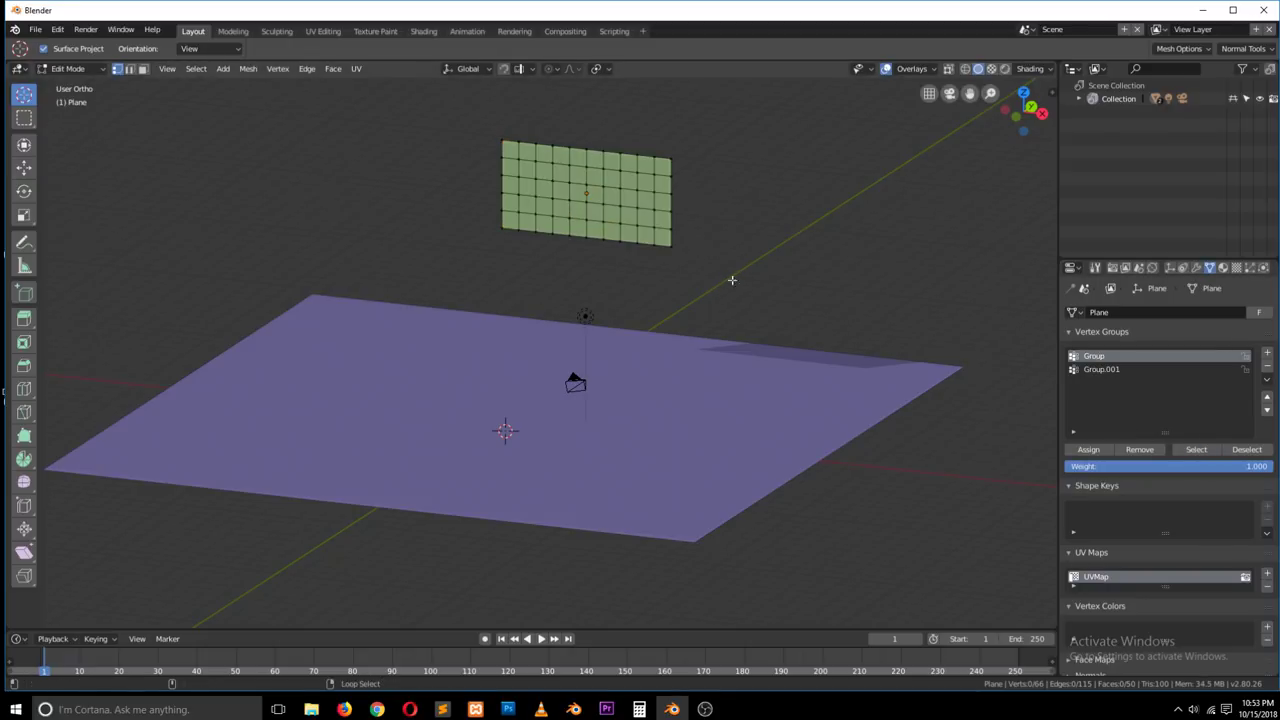
click(566, 202)
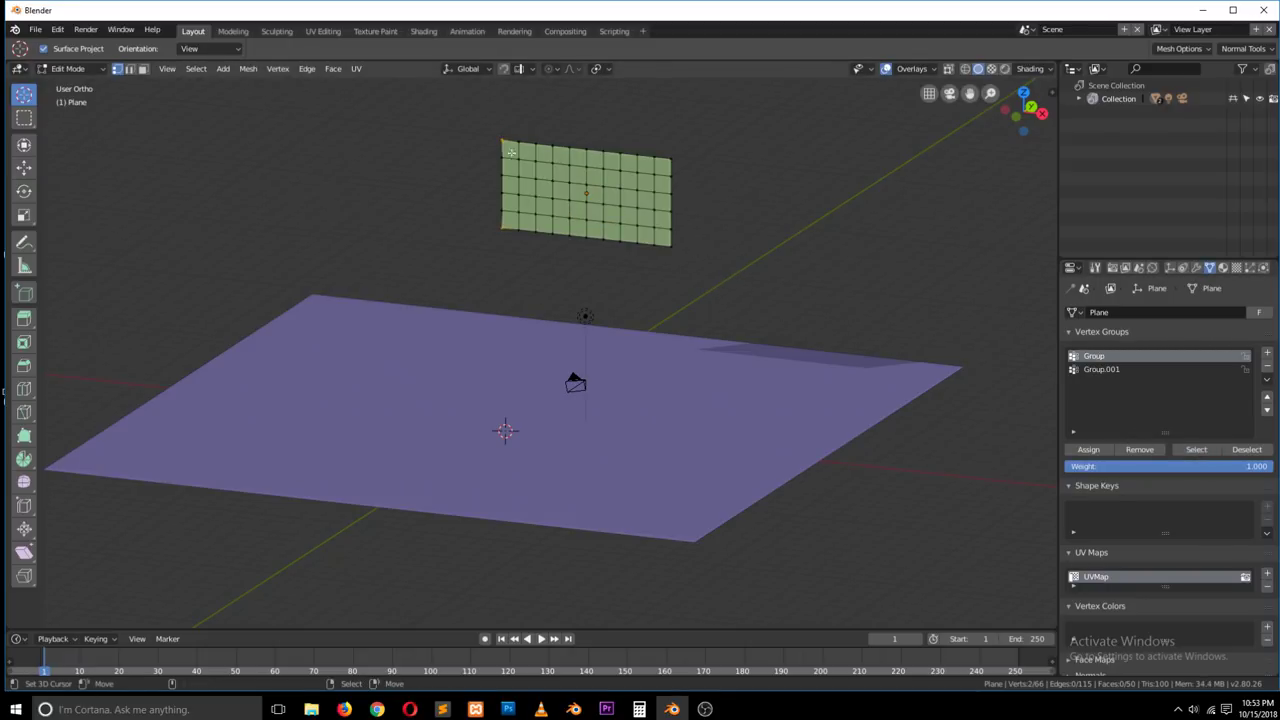
key(Tab)
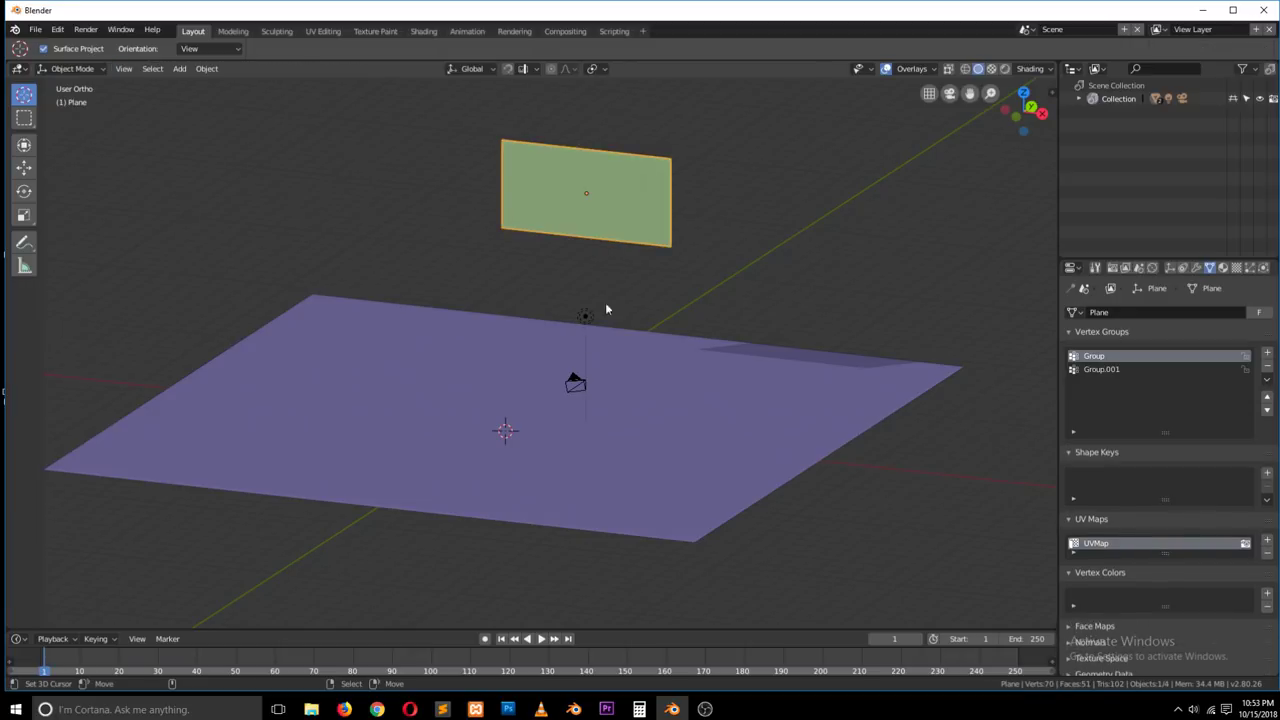
key(Tab)
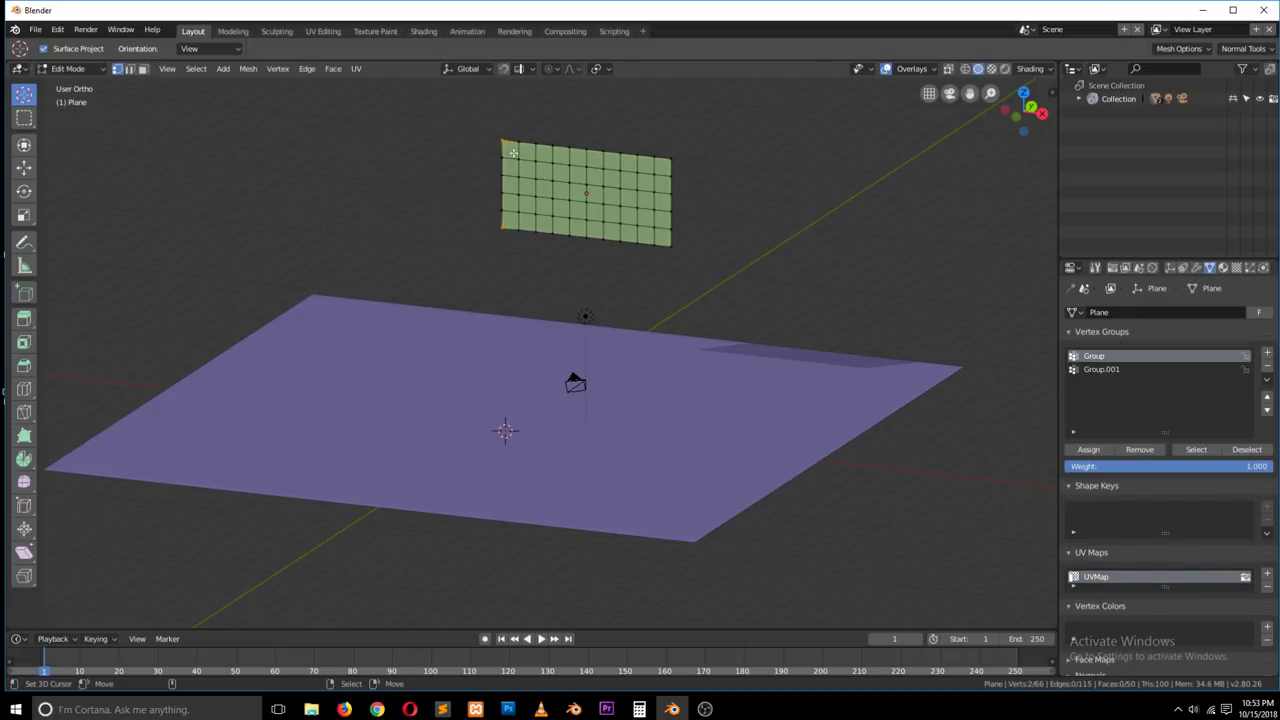
key(Tab)
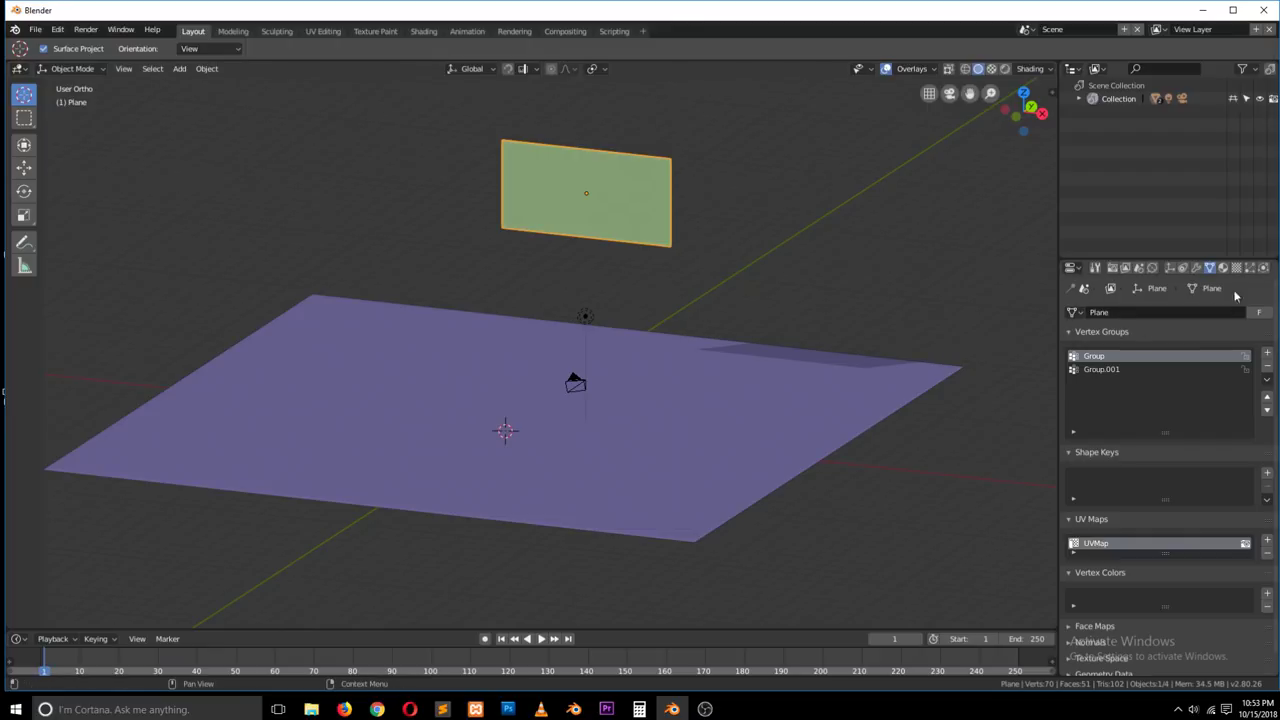
click(1263, 268)
Step: Set the cloth's Pin Group to Group and deselect everything
click(1215, 538)
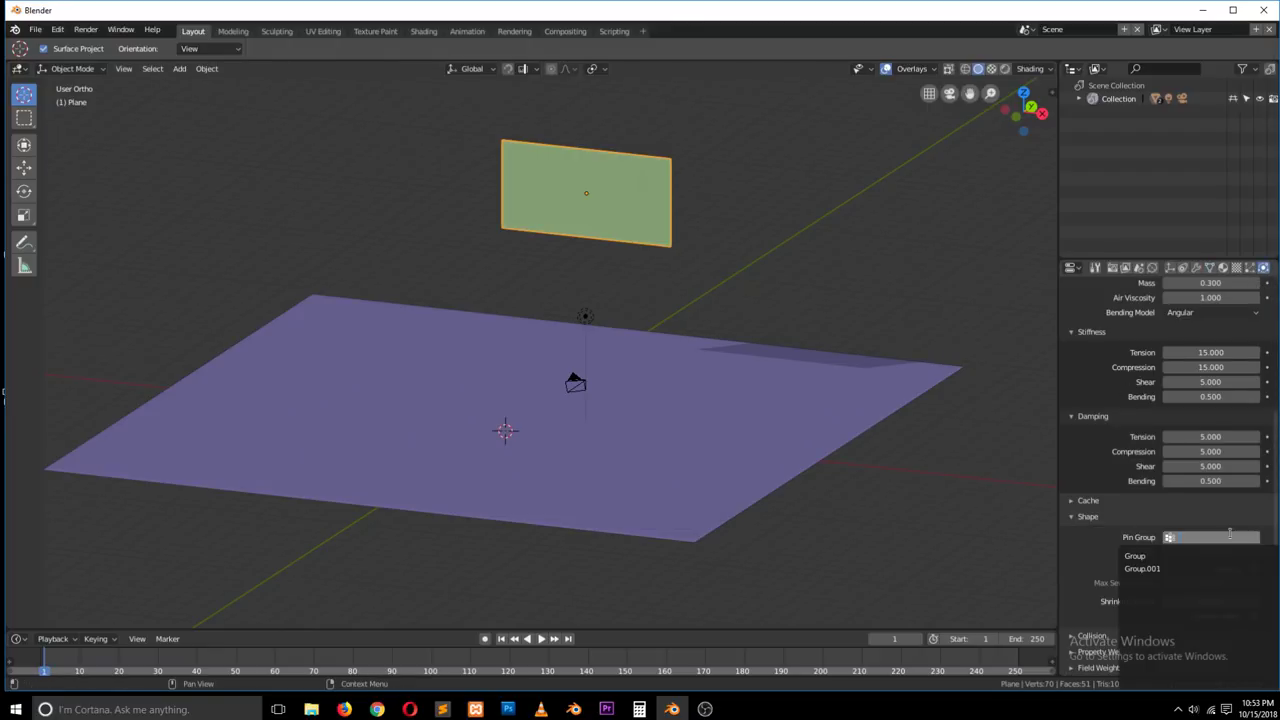
click(1181, 554)
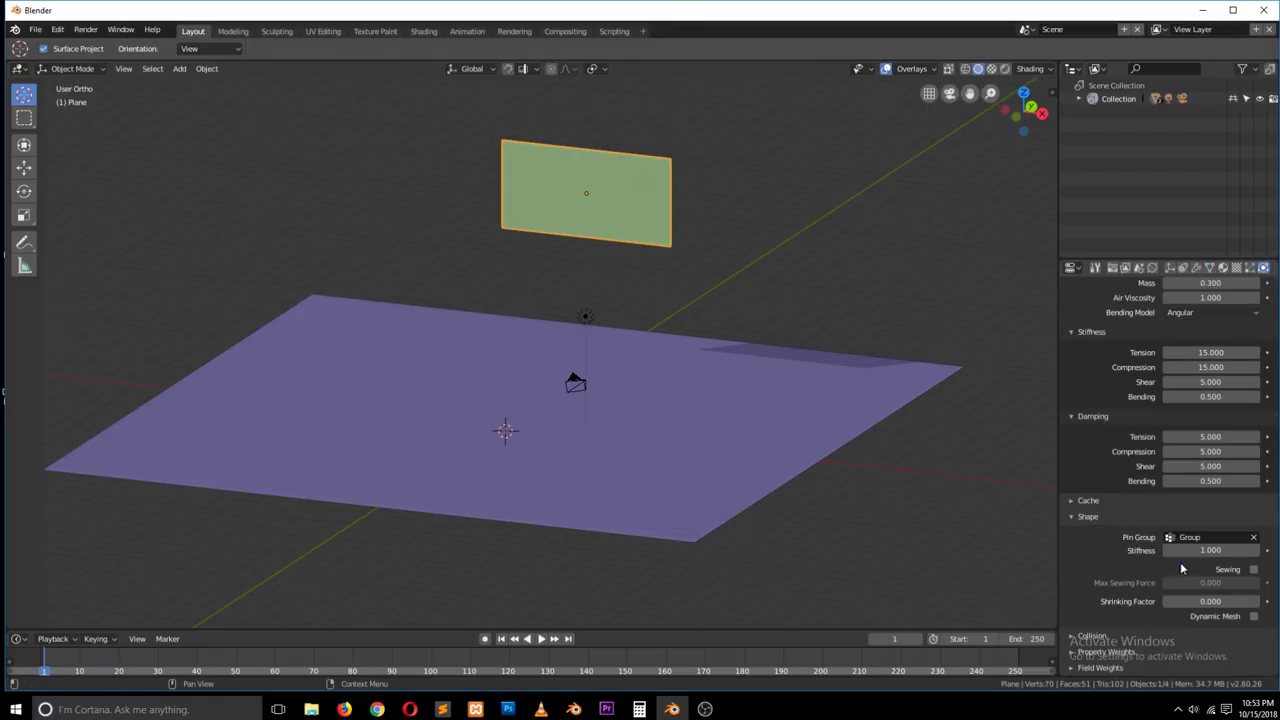
key(alt+a)
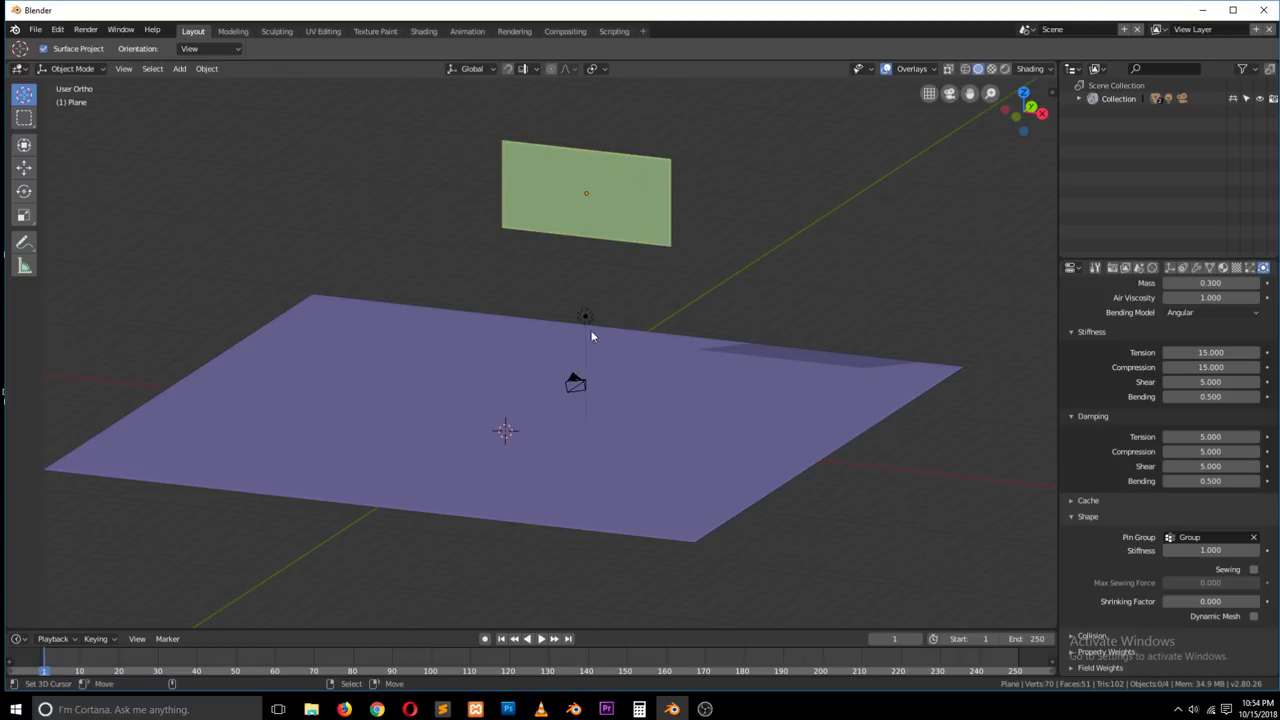
Step: Play the simulation and move the cloth plane around to test the pinning
key(shift+space)
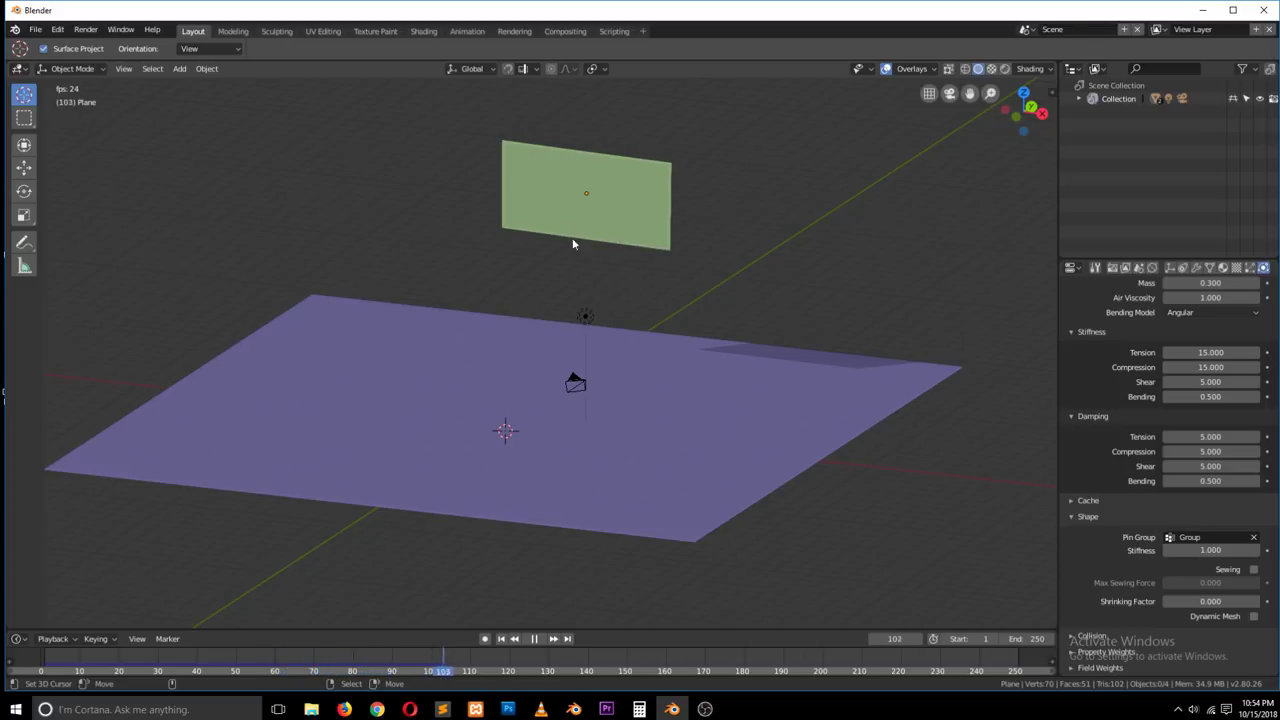
click(508, 172)
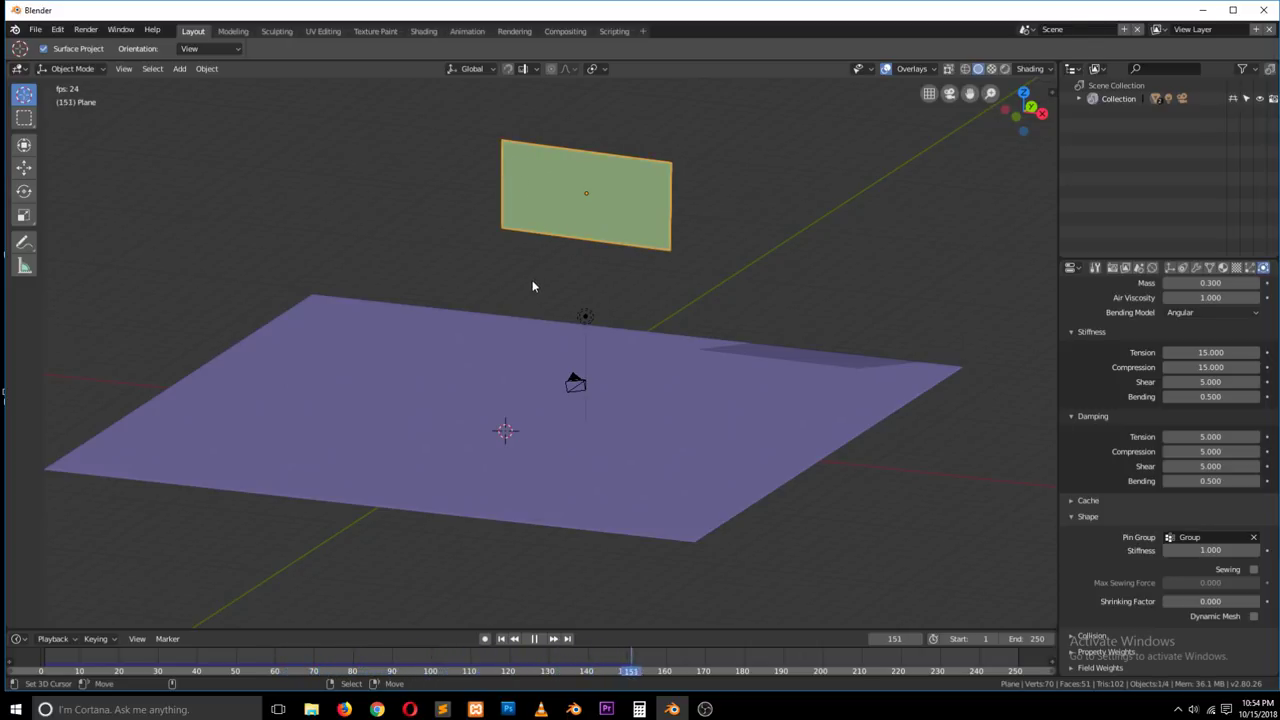
key(g)
click(705, 222)
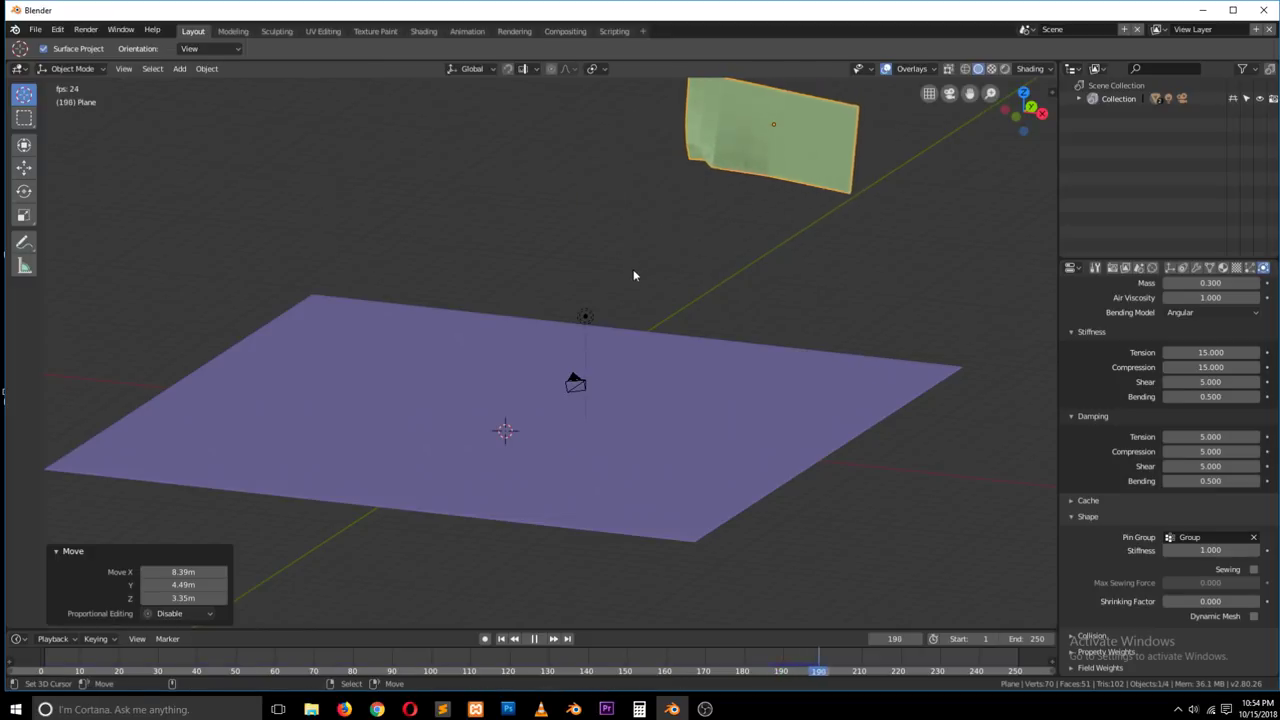
key(g)
click(498, 235)
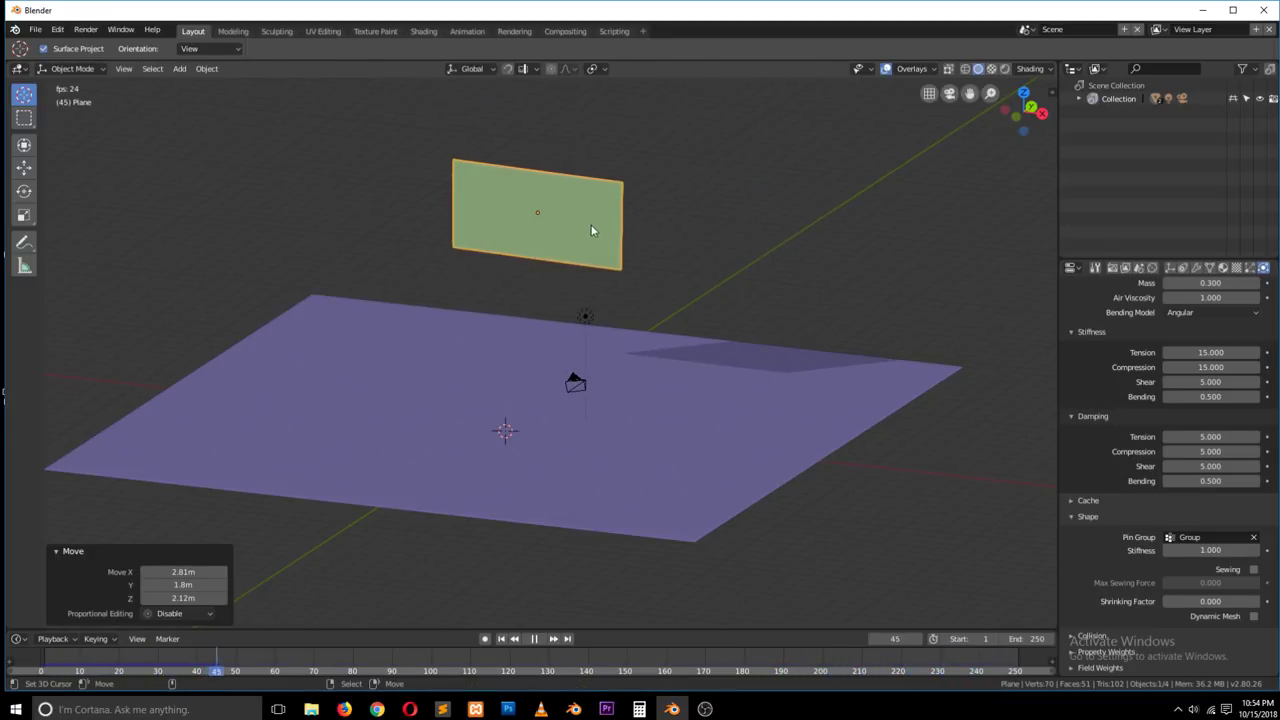
Step: Keep moving the plane during playback, then stop and return to frame 1
middle_drag(591, 229, 543, 277)
key(g)
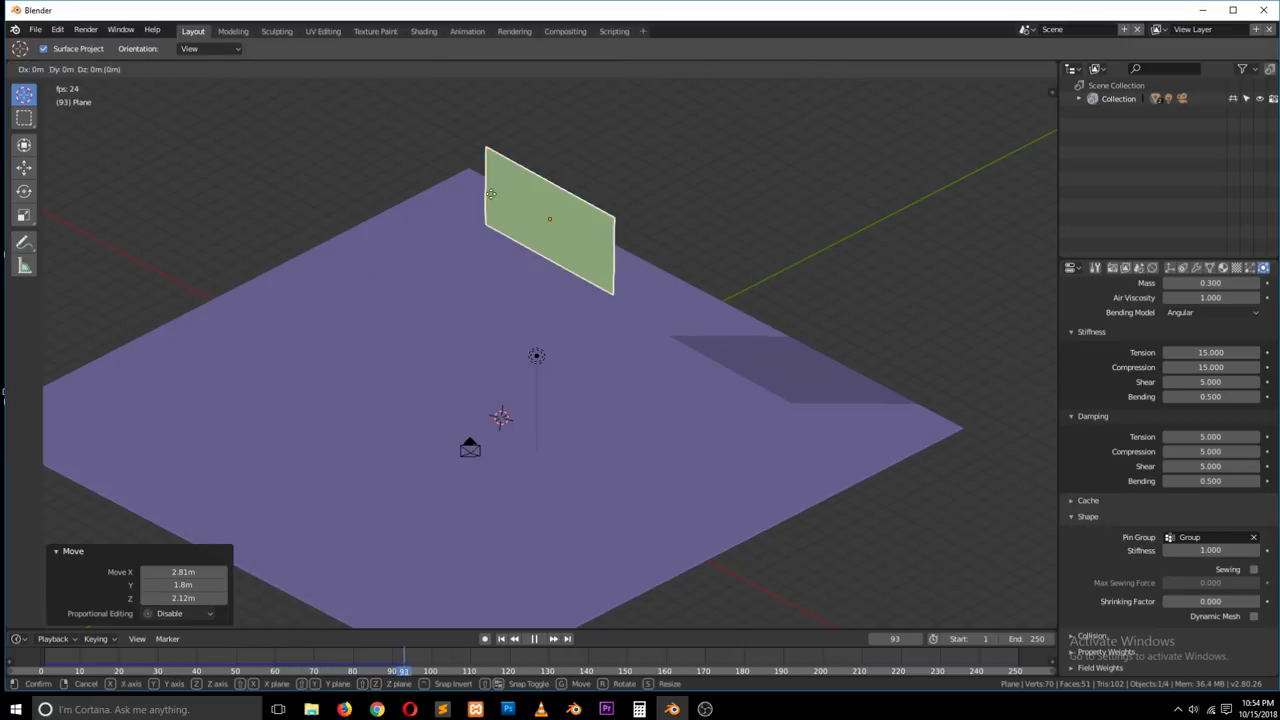
click(452, 245)
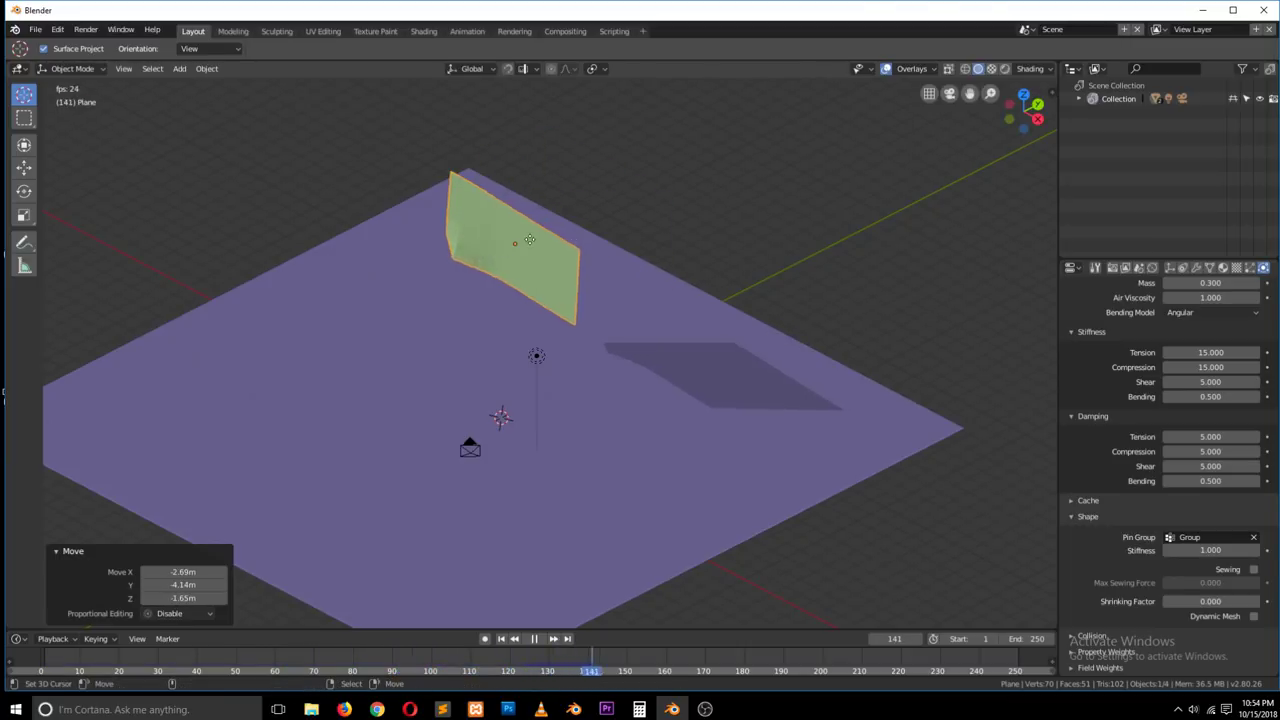
key(g)
click(598, 222)
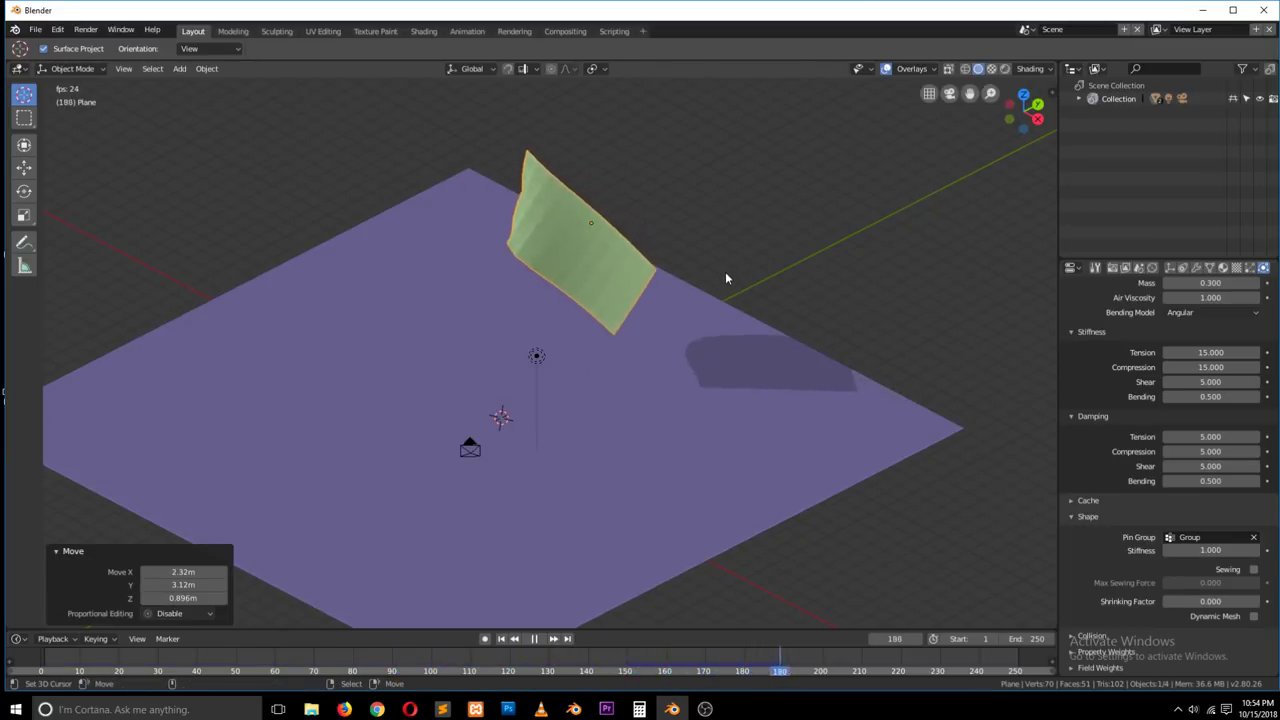
middle_drag(643, 310, 631, 323)
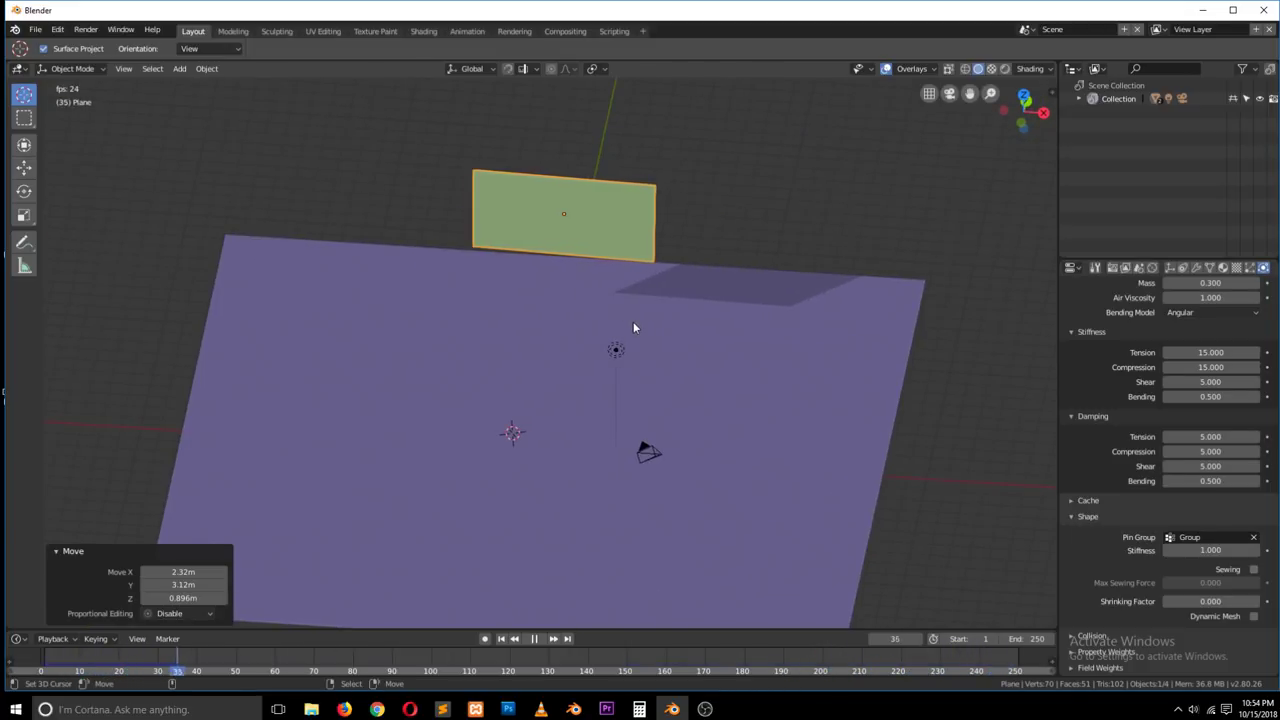
key(Escape)
Step: Save the cloth scene to the Desktop as 1.blend, then quit Blender
key(ctrl+s)
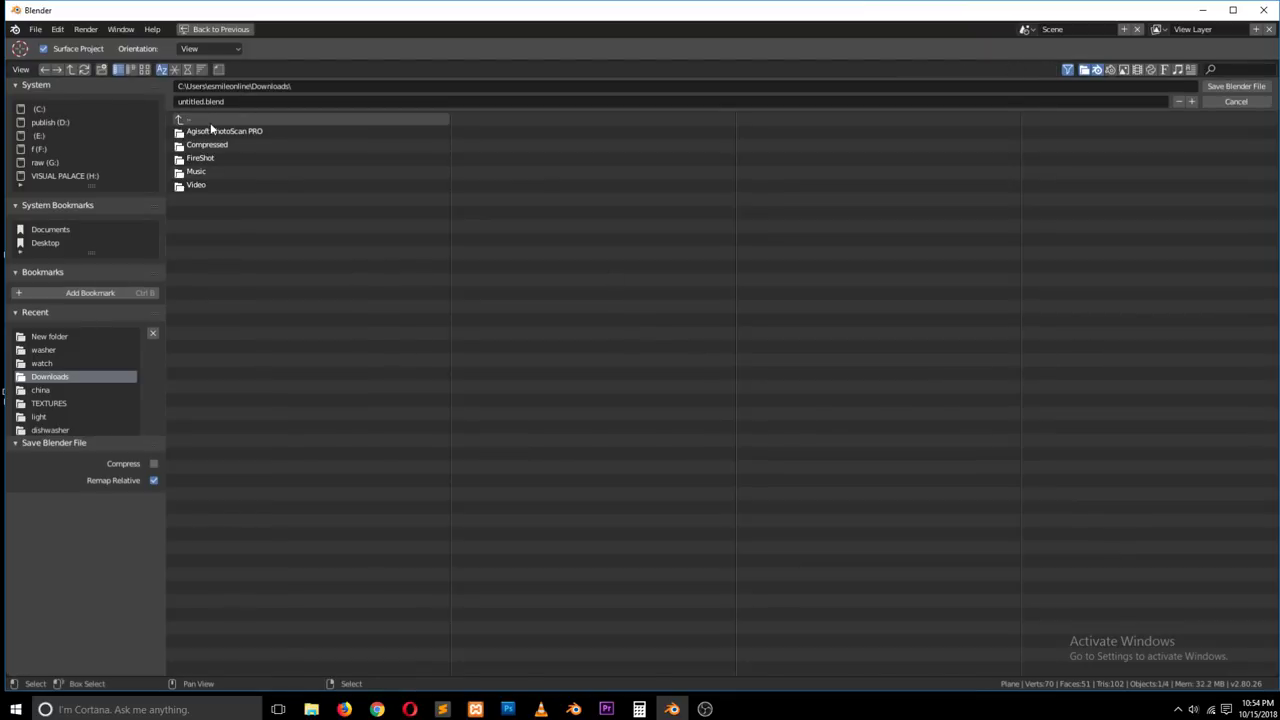
click(48, 242)
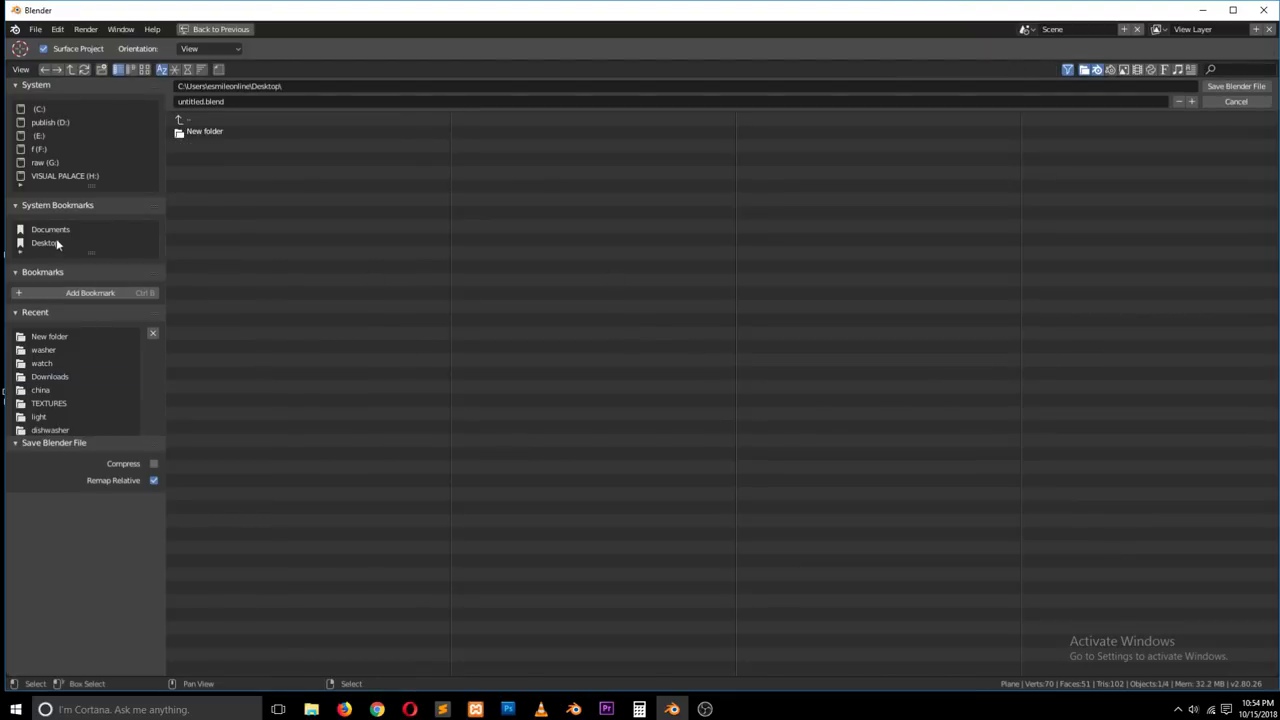
click(250, 102)
text(1)
key(Return)
click(1218, 87)
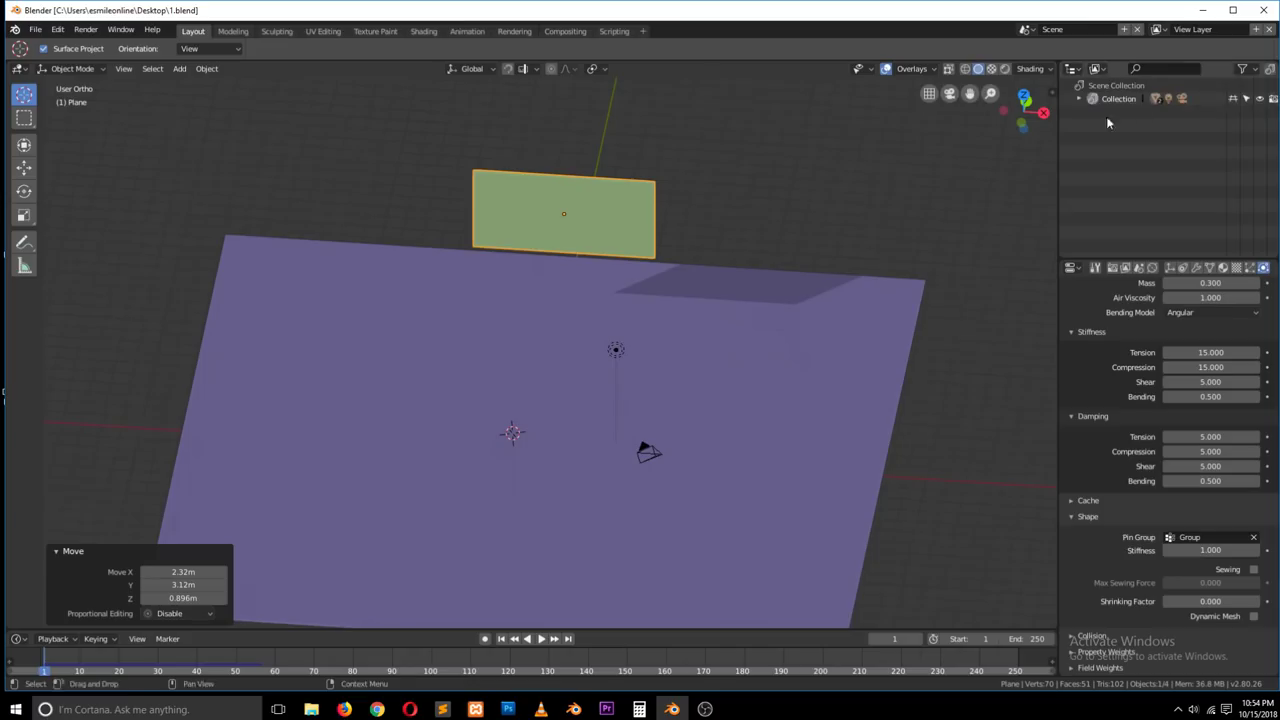
click(1263, 9)
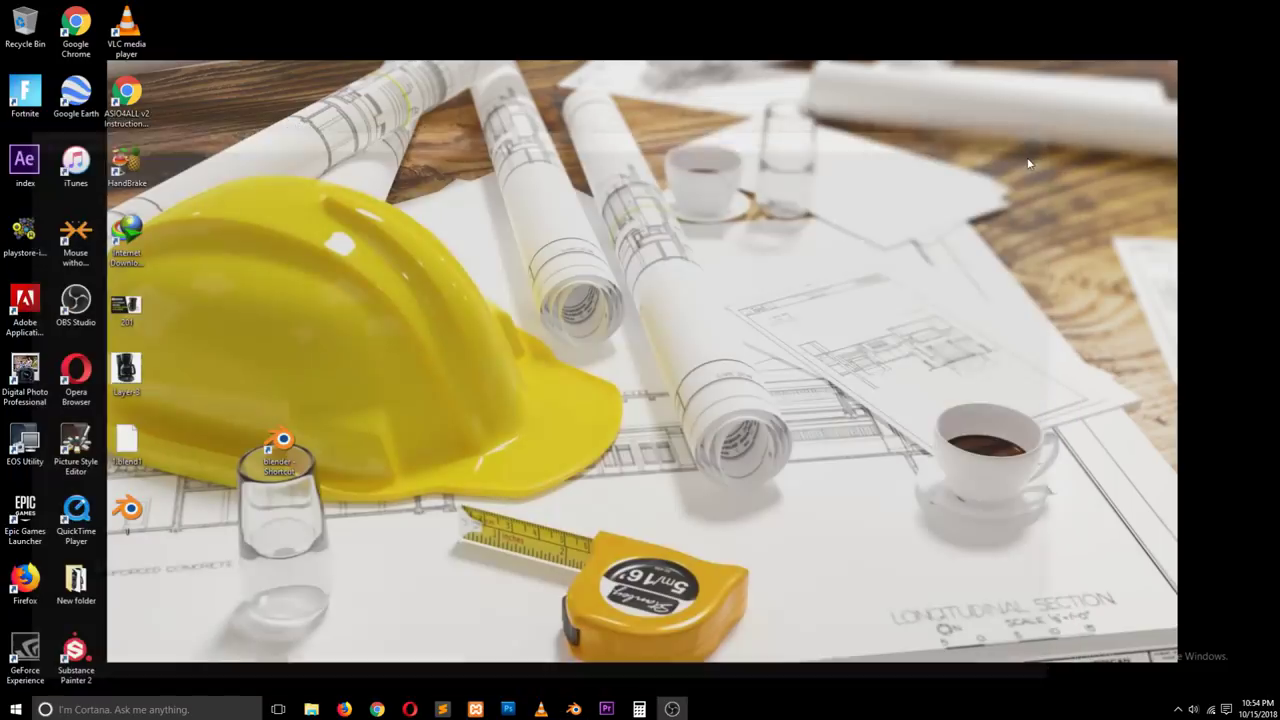
Step: Relaunch Blender from its desktop shortcut and open 1.blend from Recent Files
double_click(131, 517)
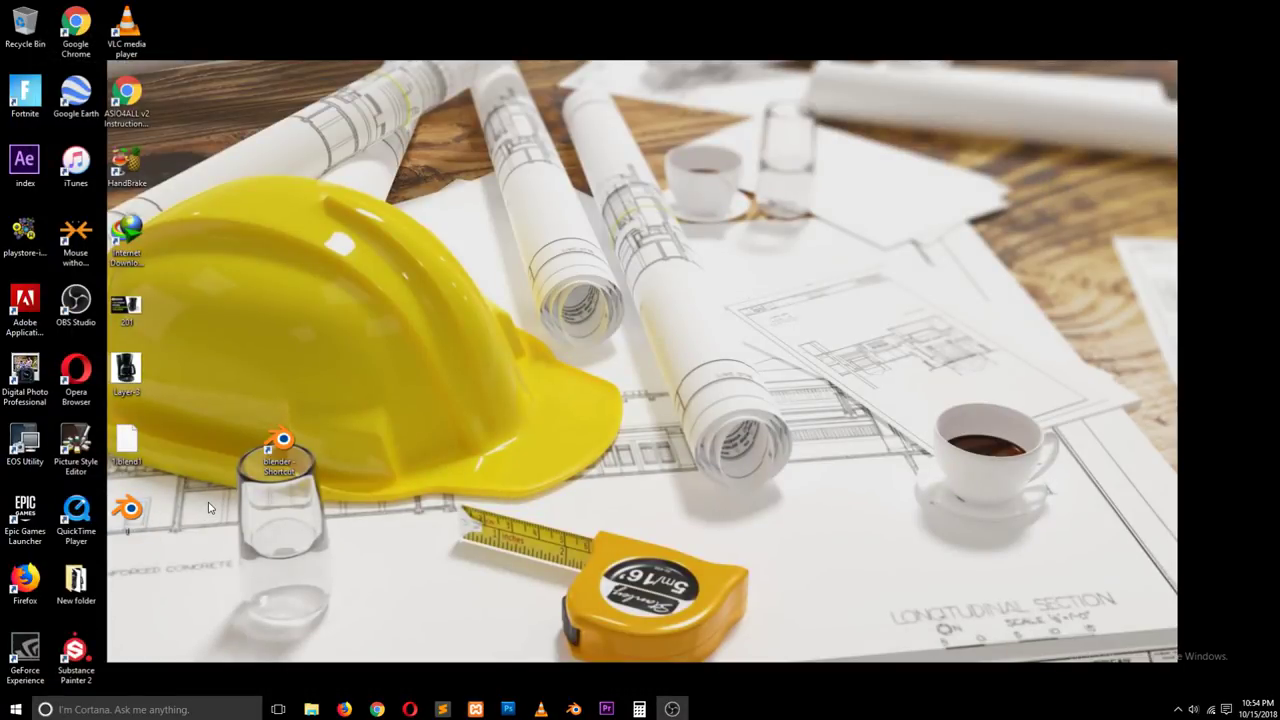
double_click(270, 462)
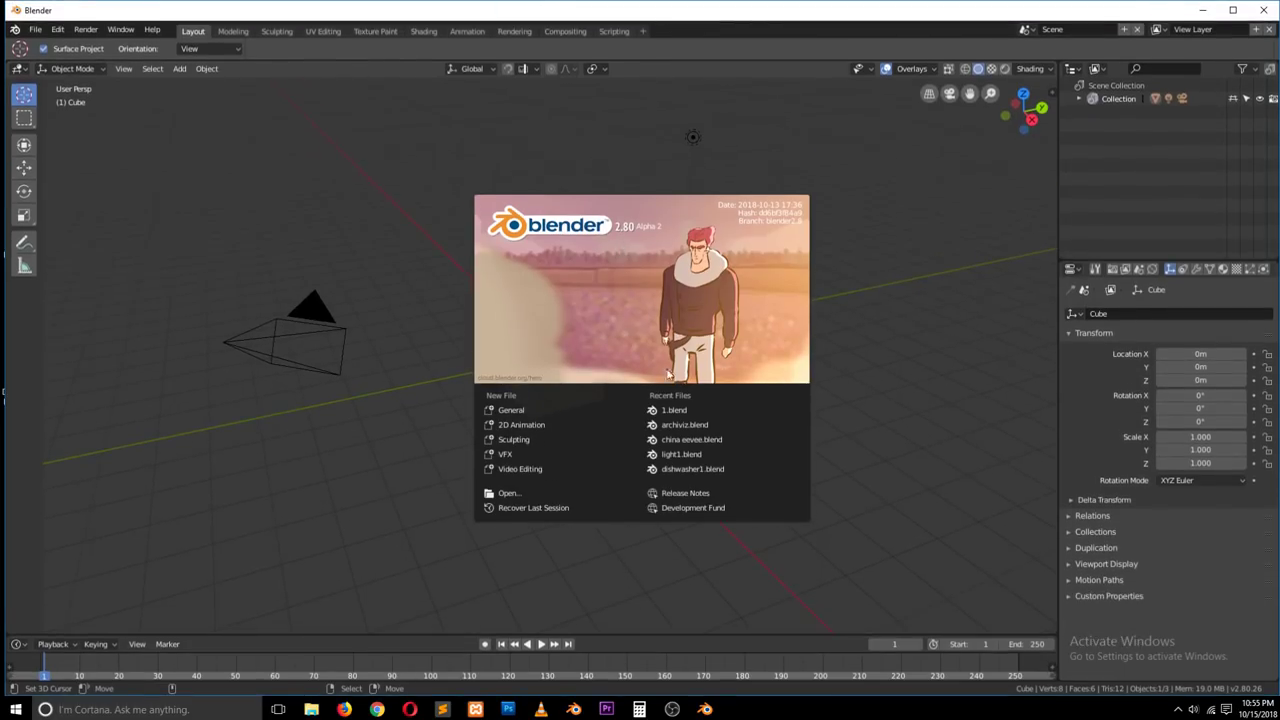
click(690, 418)
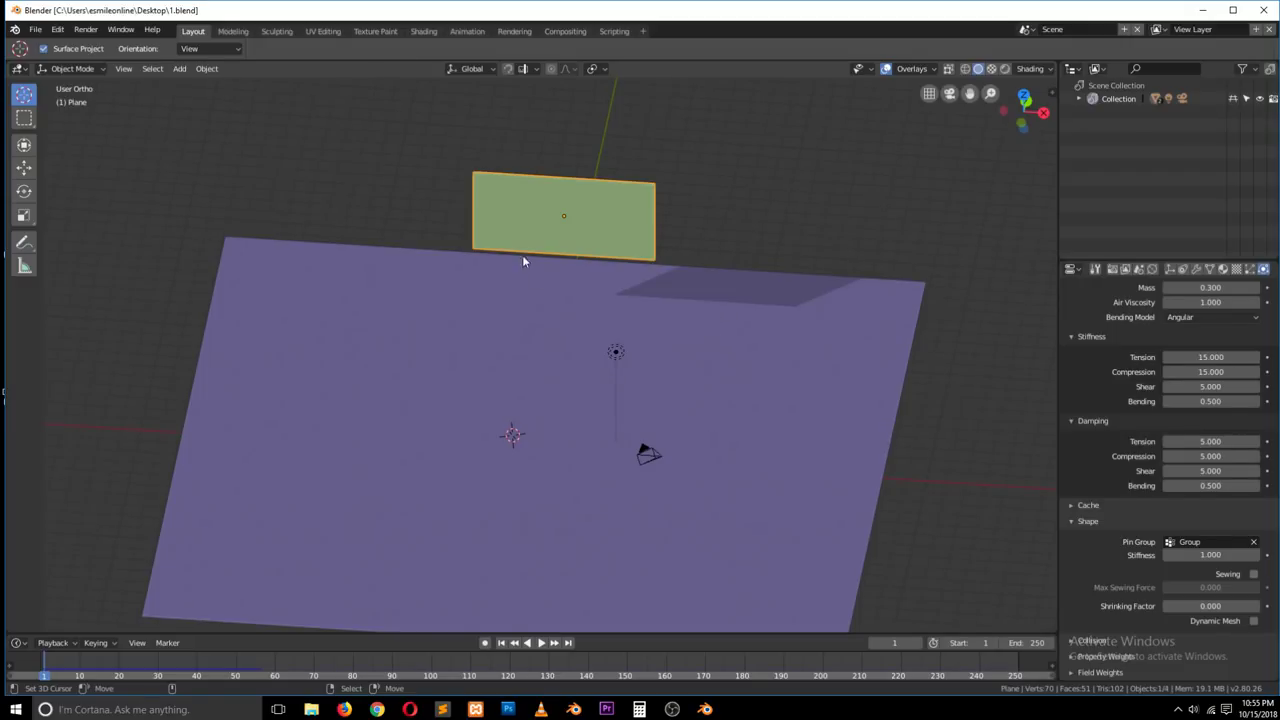
Step: Replay the reopened cloth simulation from frame 1, then bring up the Add menu
middle_drag(663, 323, 454, 342)
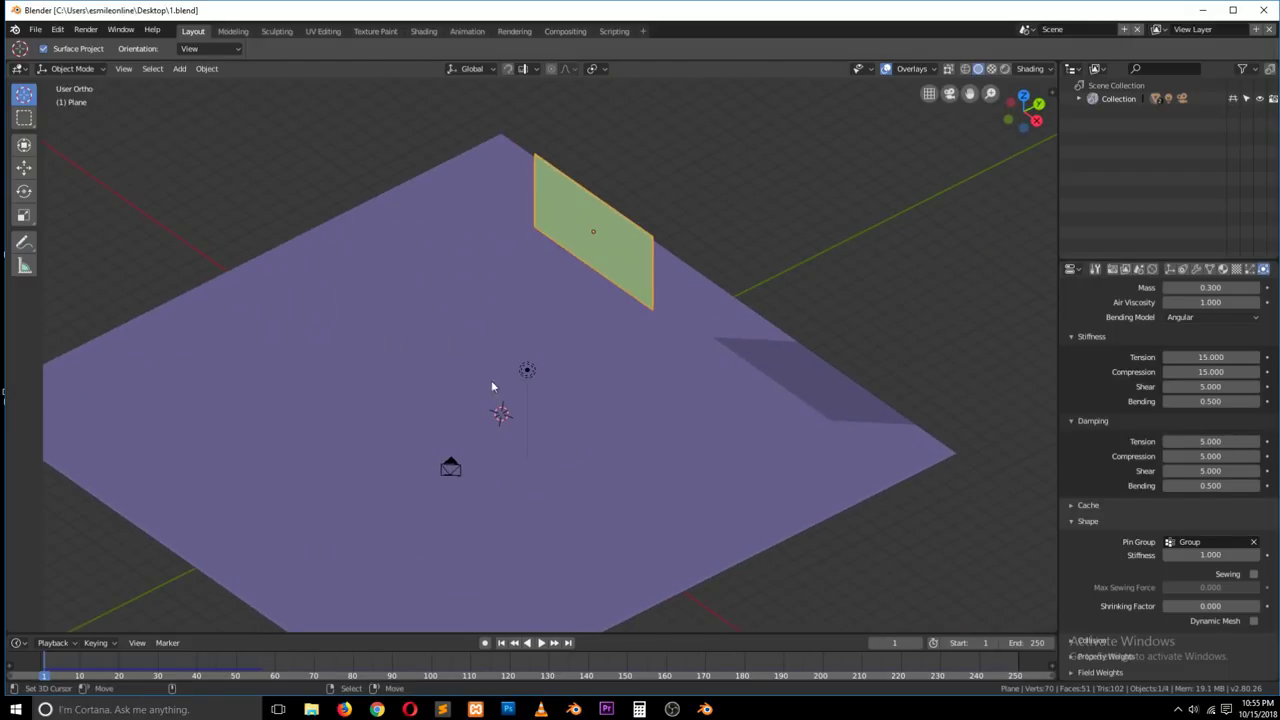
key(space)
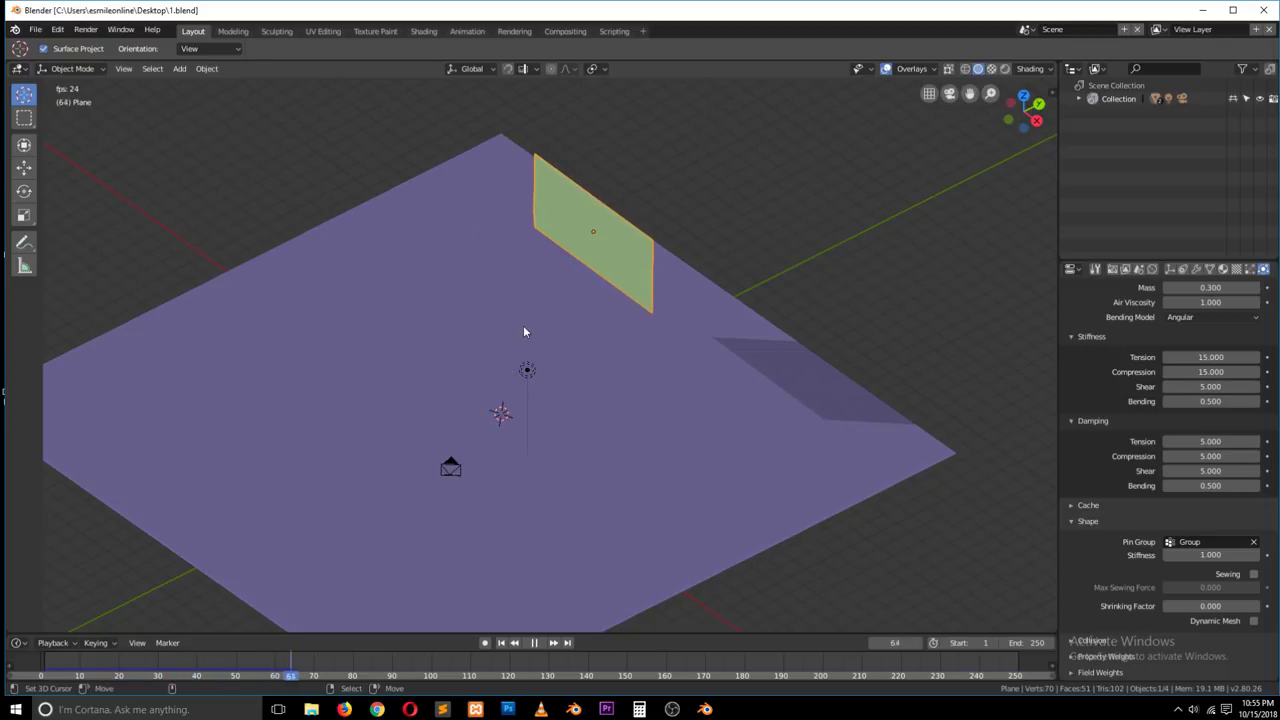
key(Escape)
scroll(599, 275, up, 2)
scroll(601, 280, down, 1)
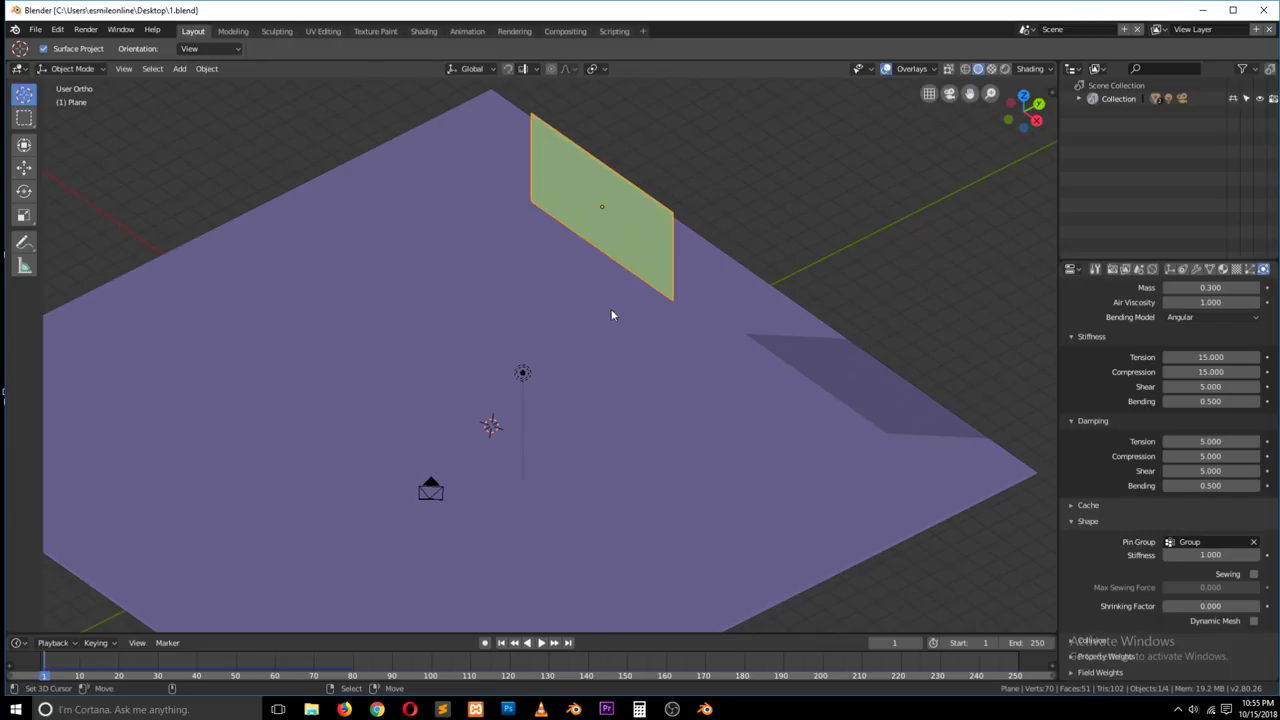
scroll(390, 278, down, 4)
scroll(362, 277, up, 4)
scroll(334, 257, down, 2)
key(shift+a)
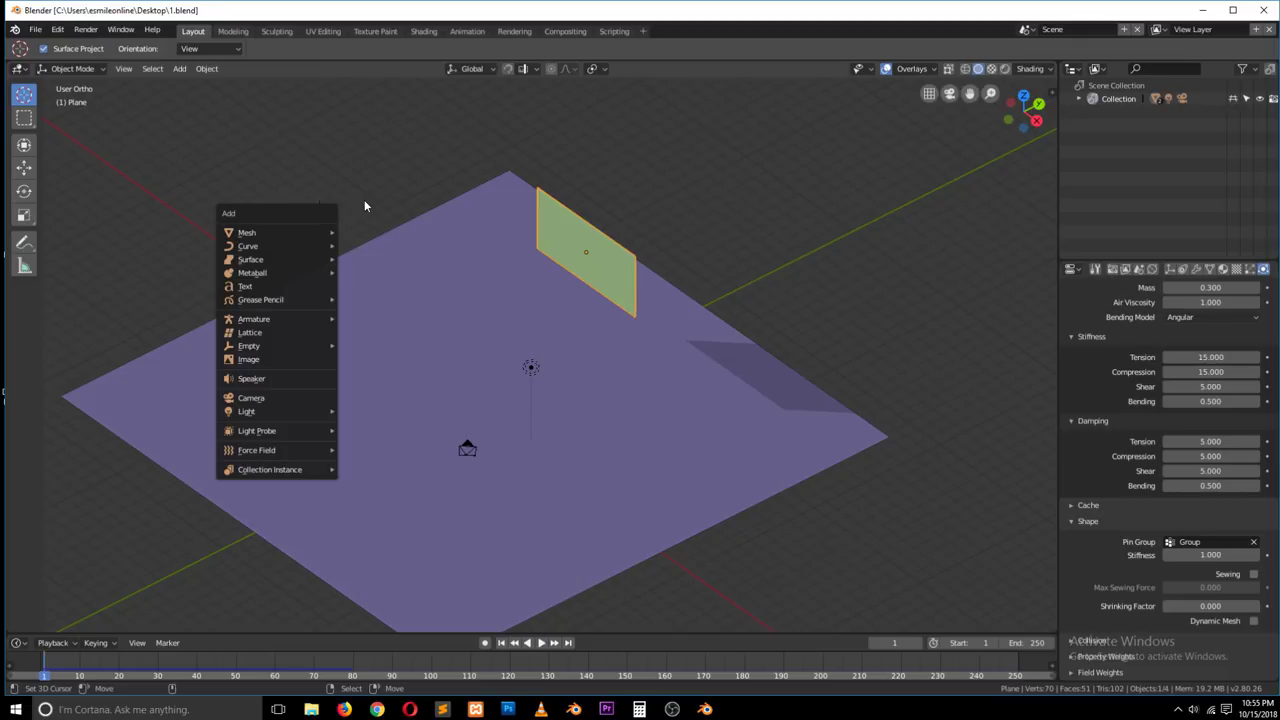
Step: Add a Wind force field and rotate it 90° about X and 90° about Z
mouse_move(309, 450)
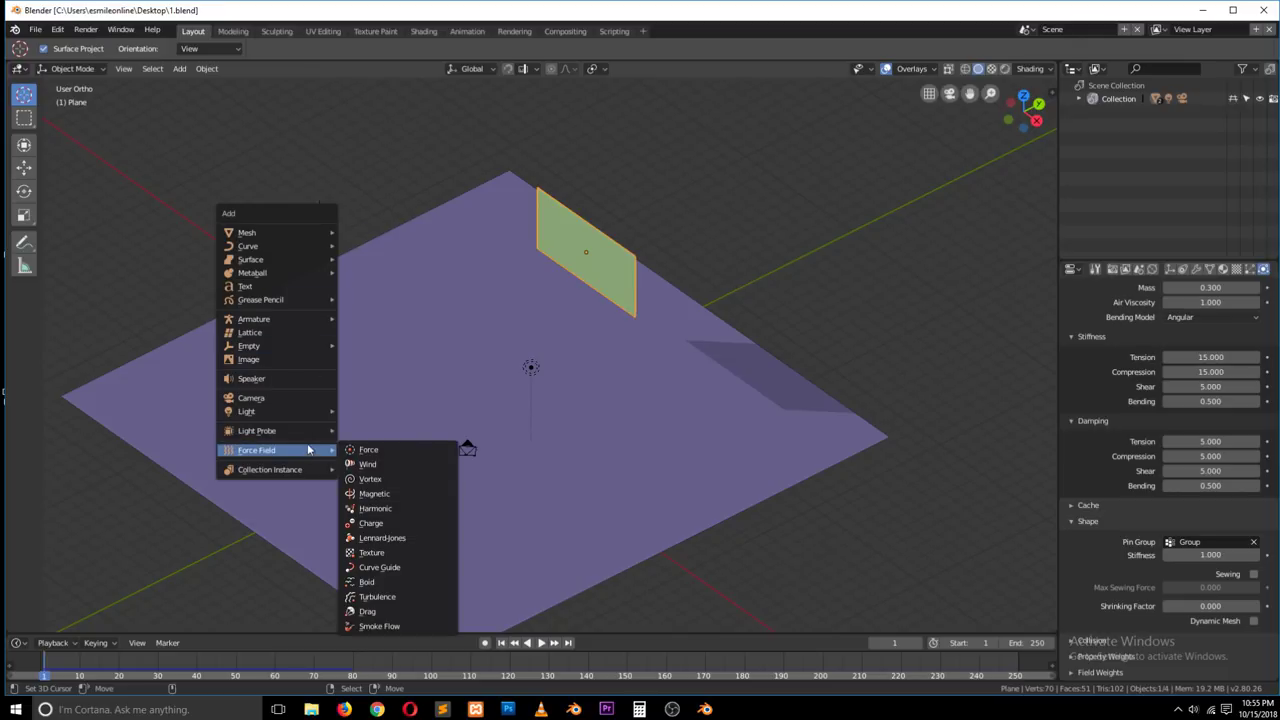
click(368, 464)
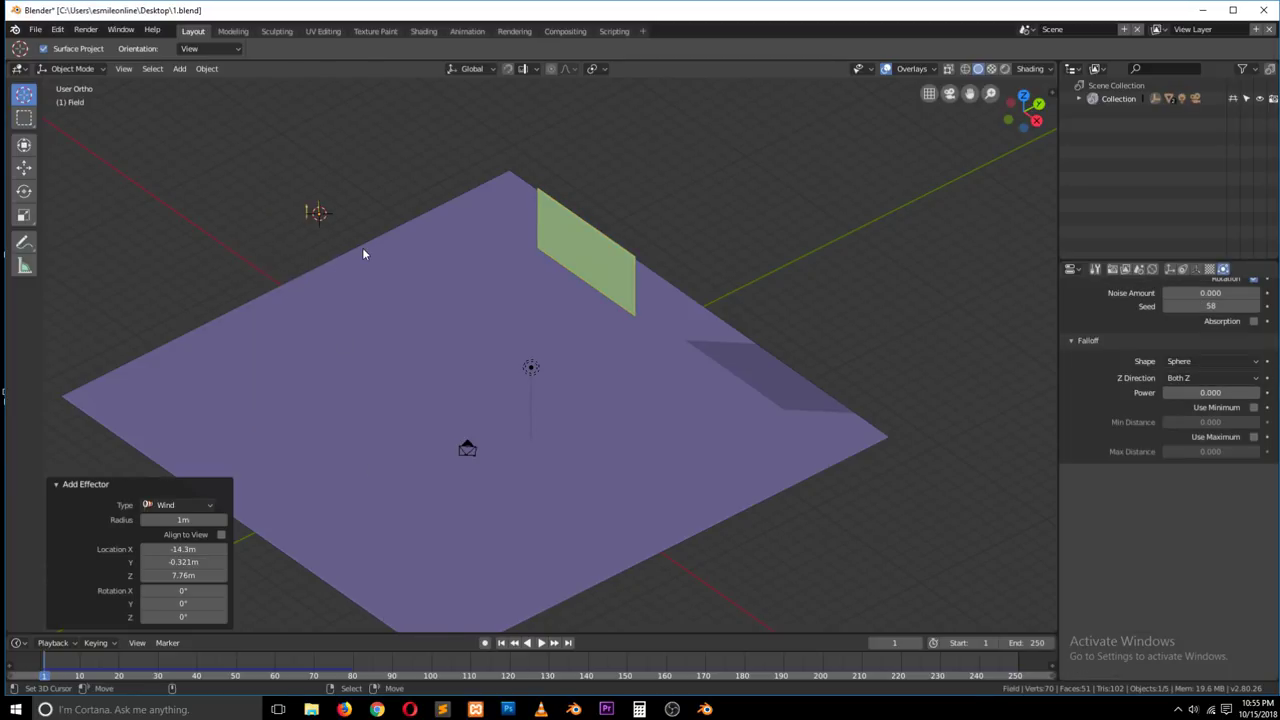
key(r)
key(x)
key(9)
key(0)
key(Return)
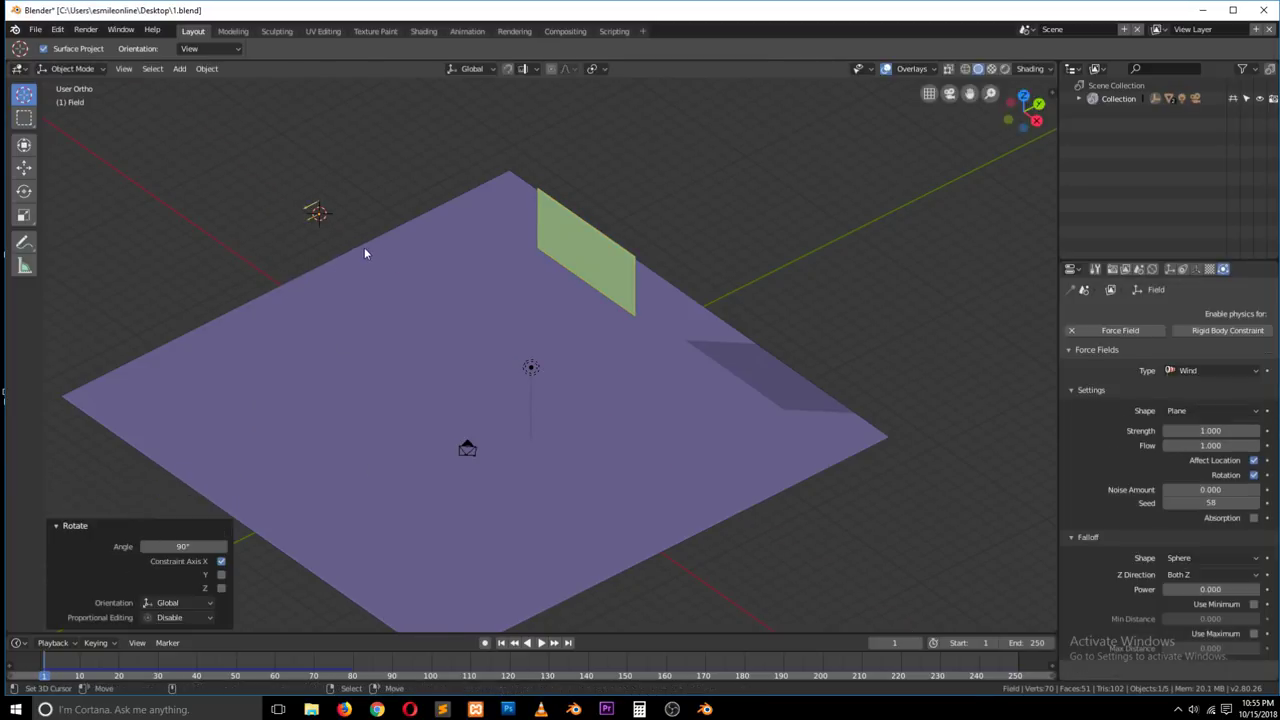
key(r)
key(z)
key(9)
key(0)
key(Return)
Step: Rotate the wind field further about Z to aim it at the cloth
scroll(358, 245, up, 2)
key(g)
key(x)
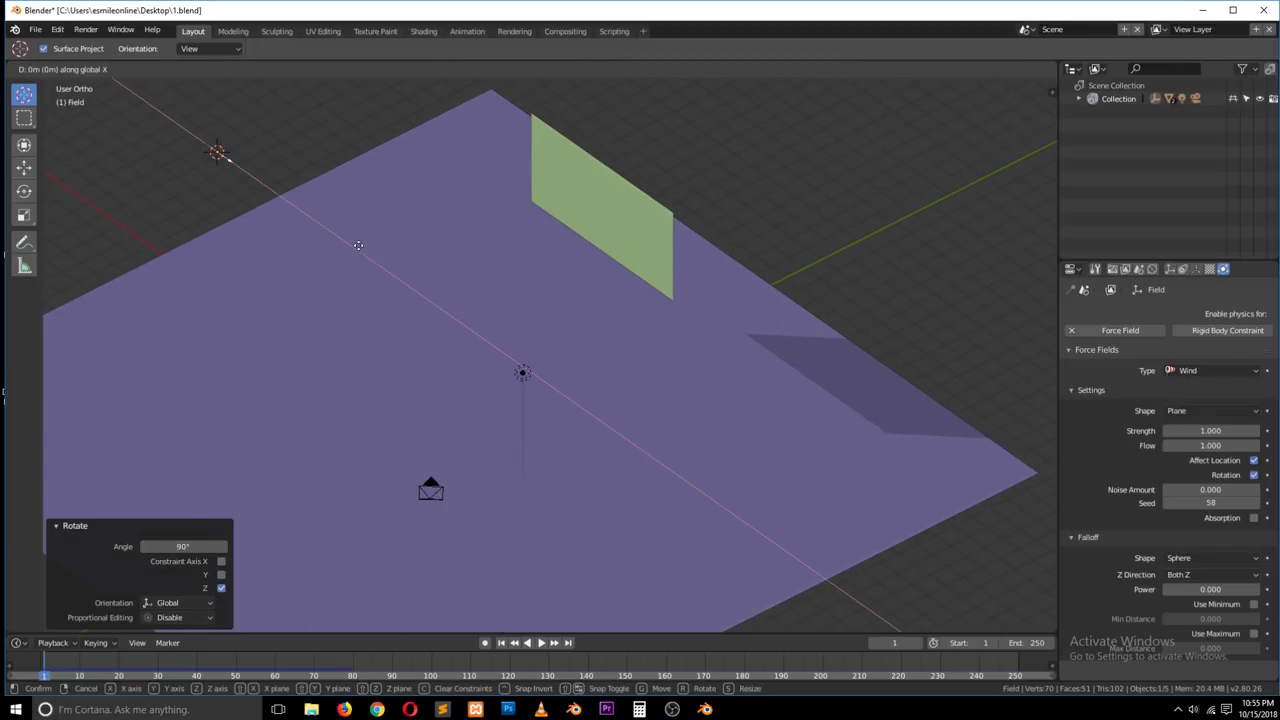
key(Escape)
key(r)
key(z)
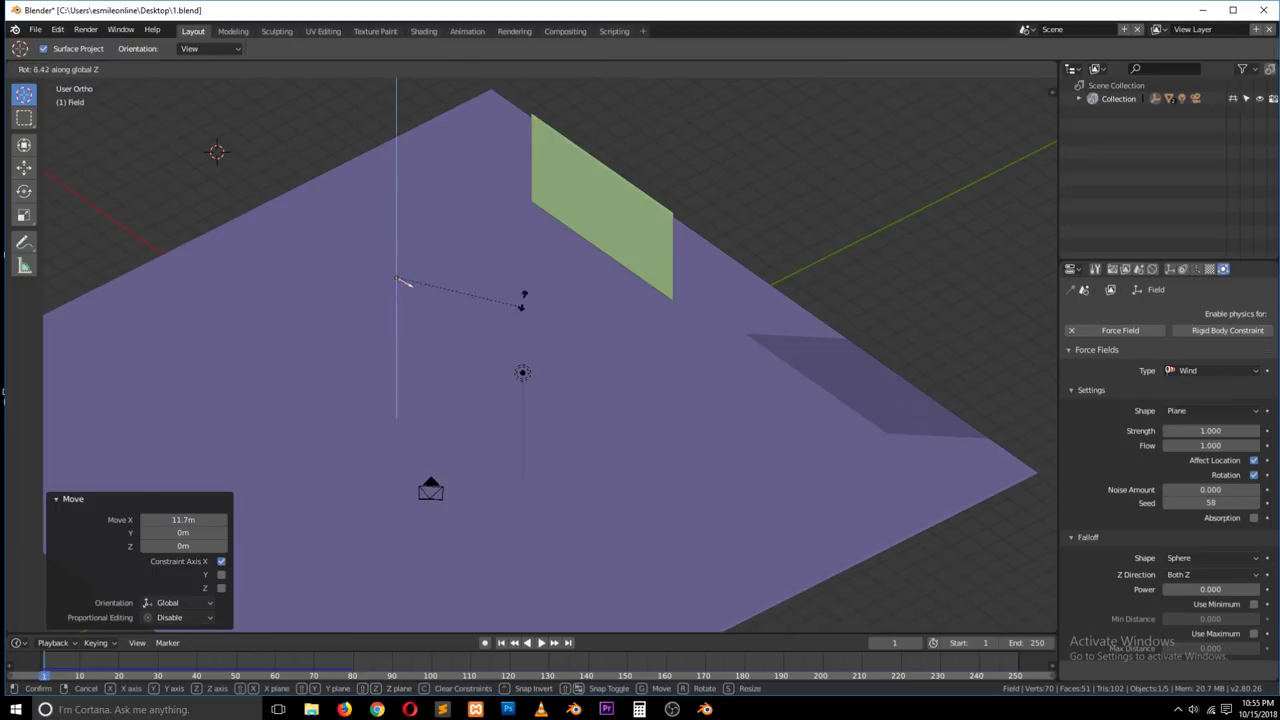
click(530, 213)
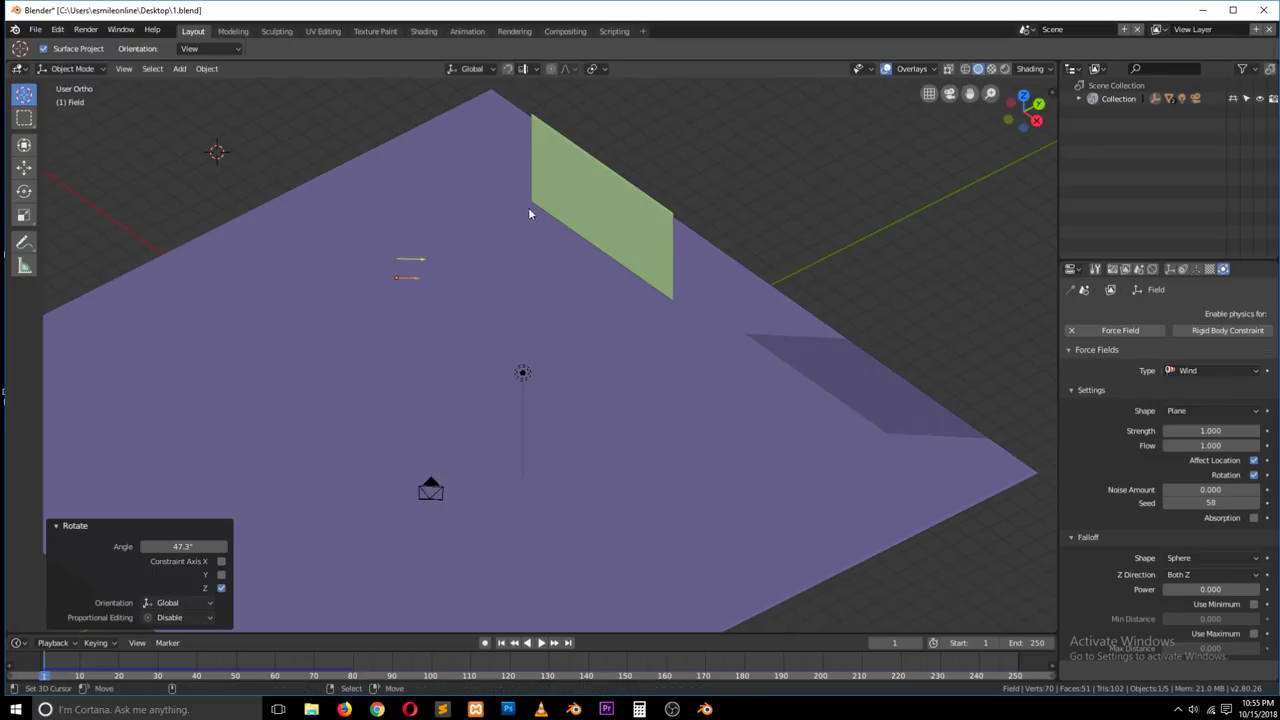
Step: Move the wind field along Y, raise it 7.26 m, and play the simulation
click(24, 144)
drag(456, 254, 320, 322)
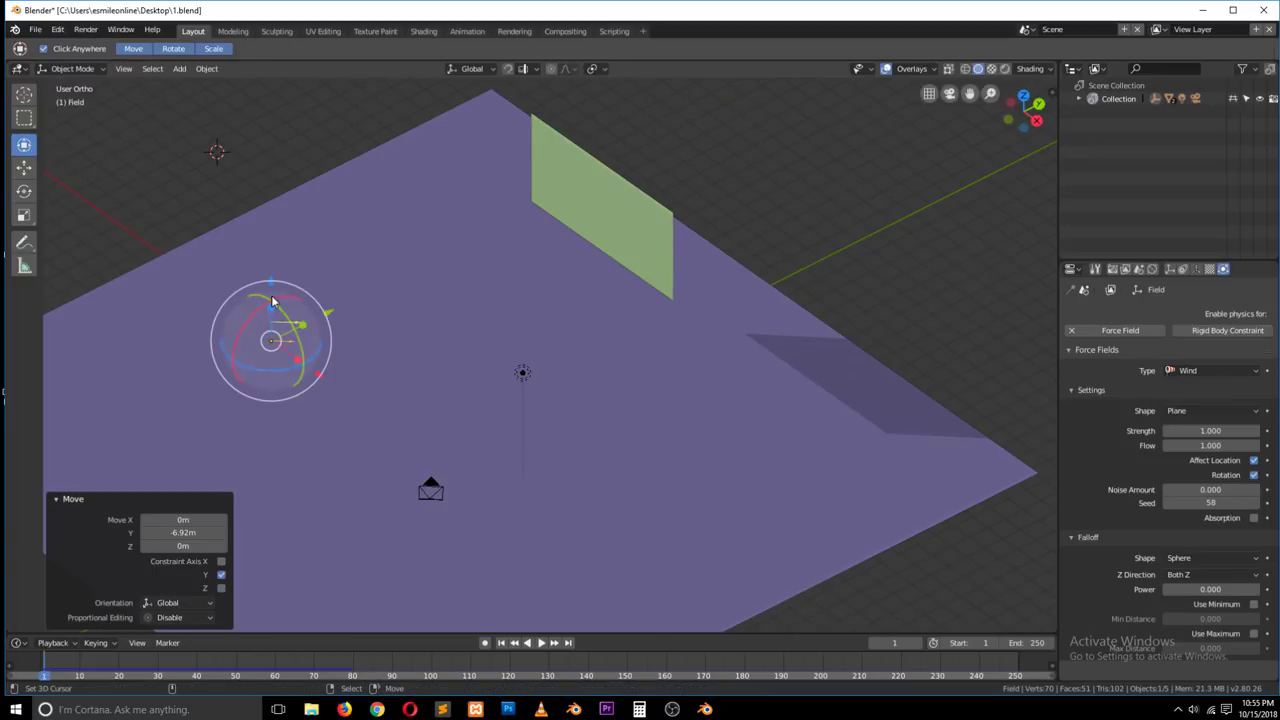
drag(274, 286, 298, 178)
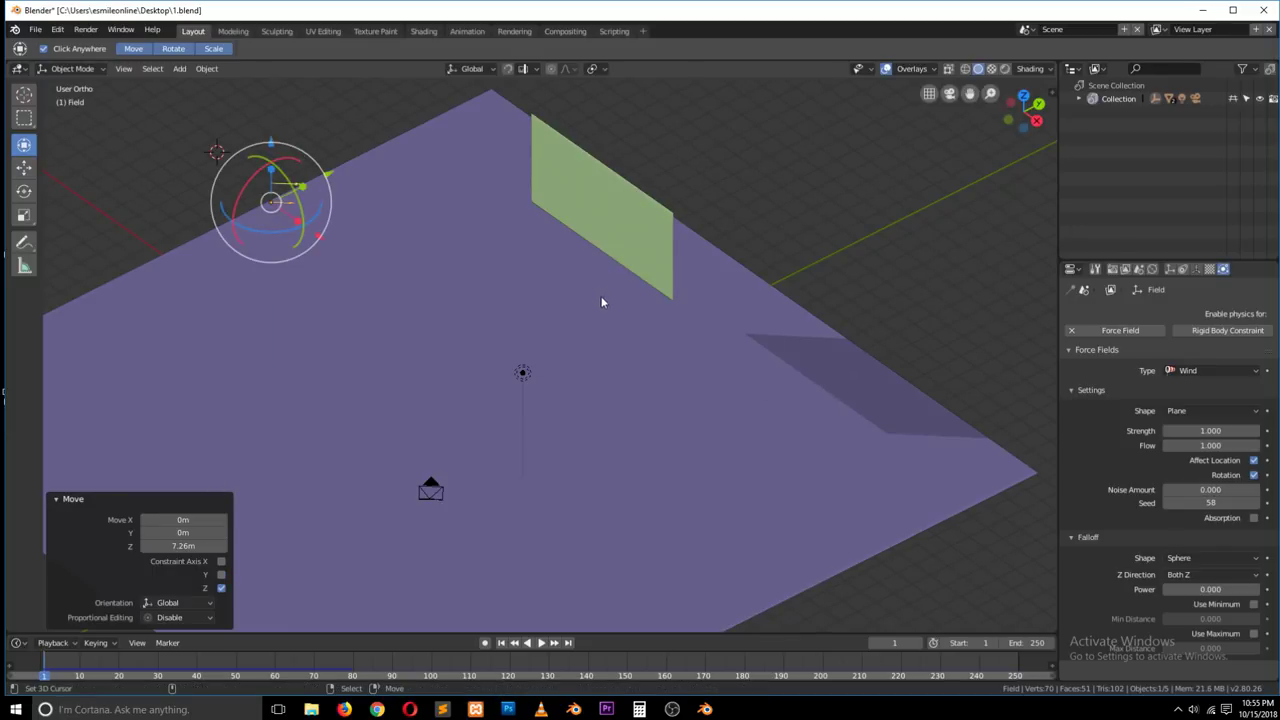
key(alt+a)
key(space)
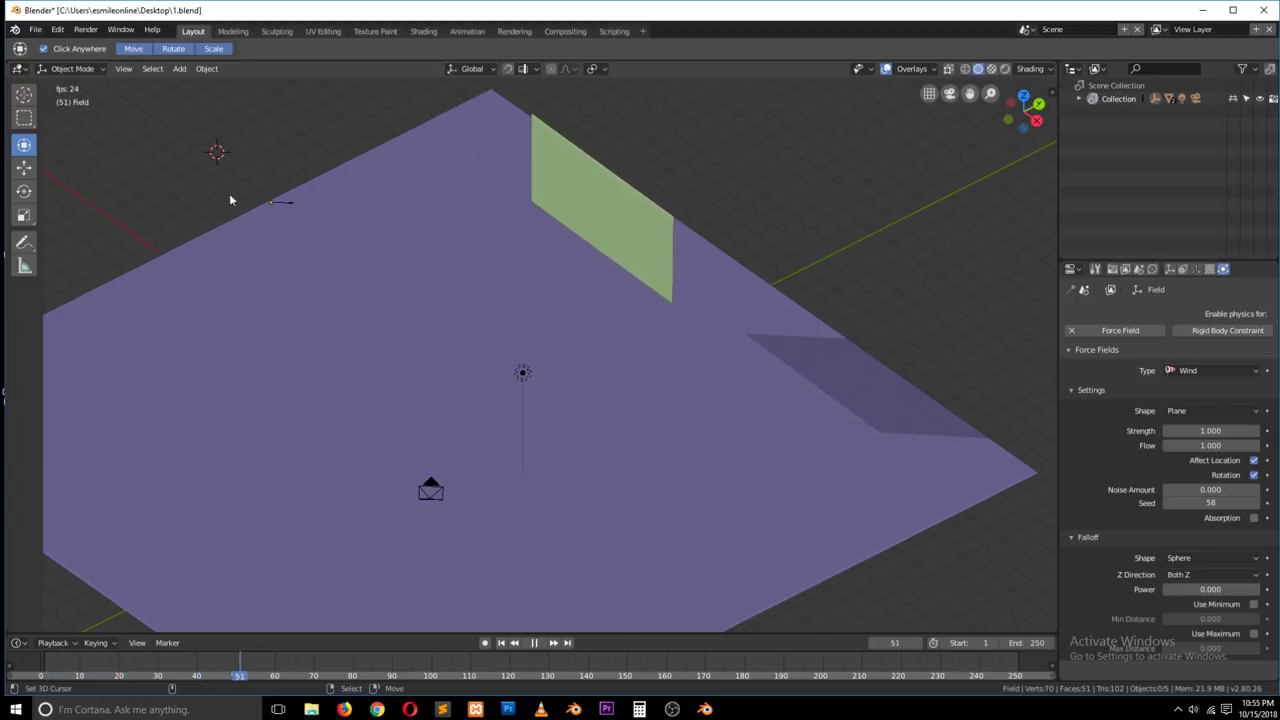
Step: Set the wind strength to 500 and play a quick test
key(Escape)
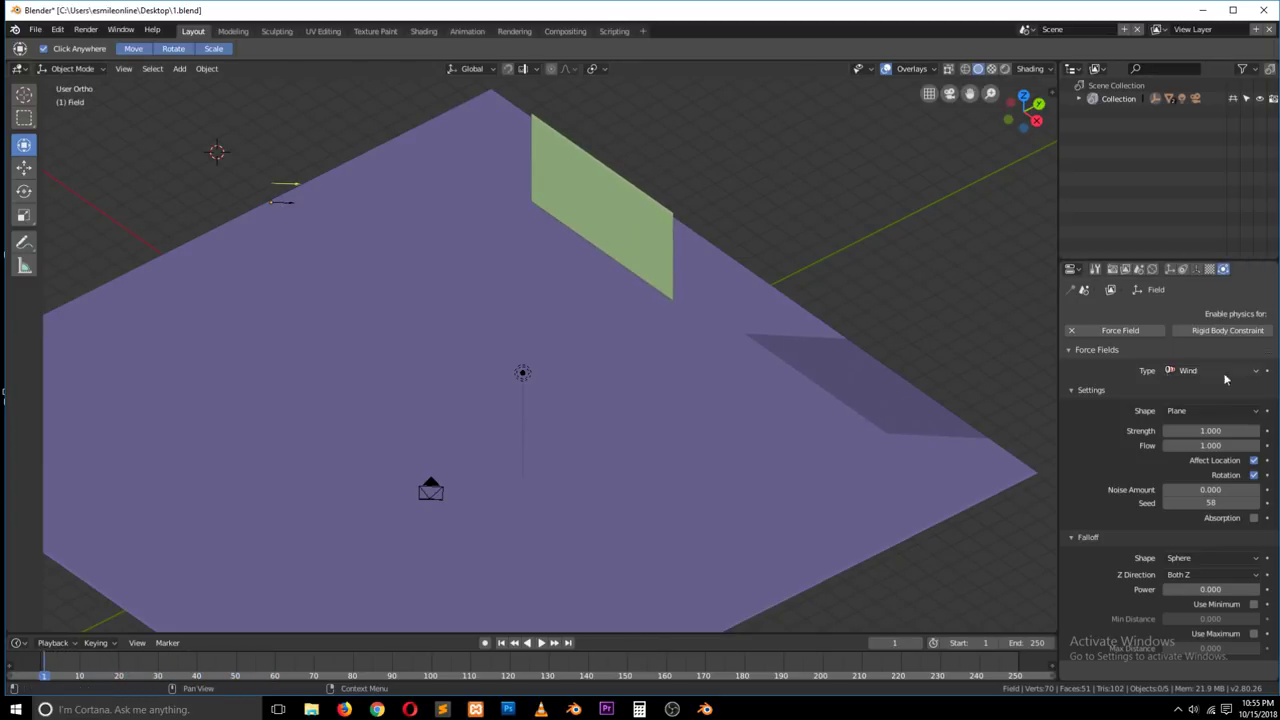
click(1203, 430)
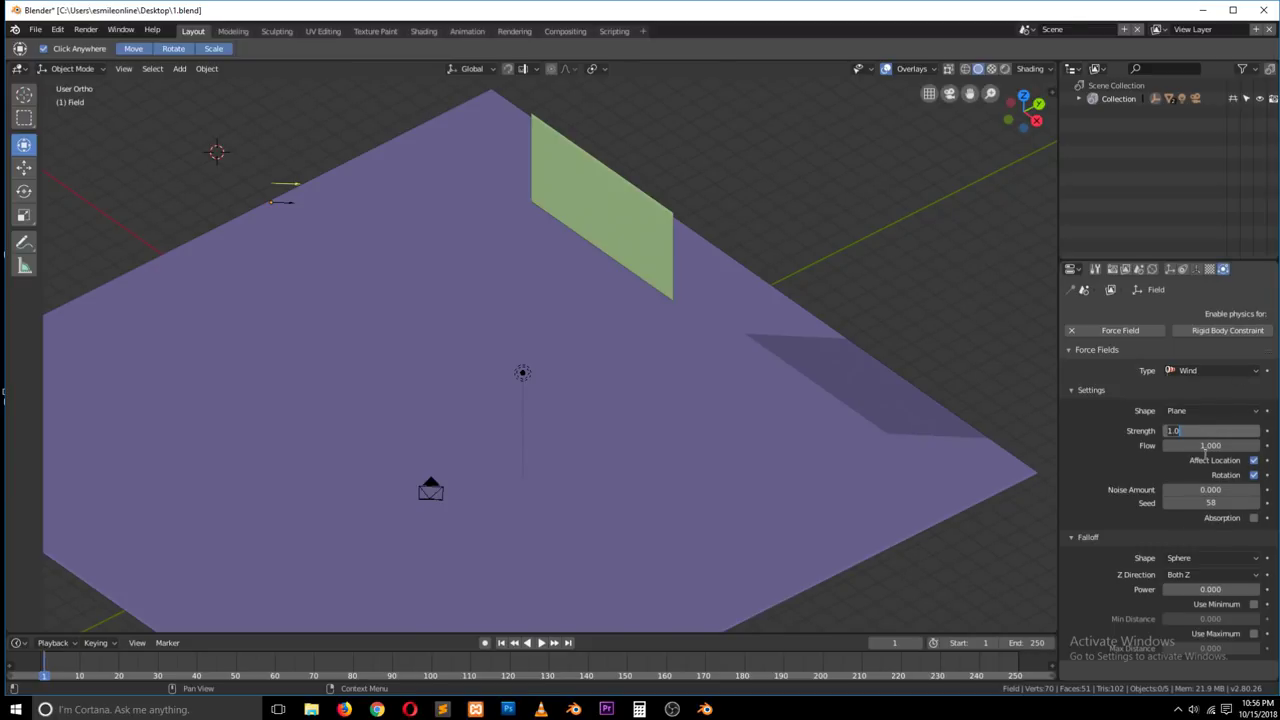
key(Return)
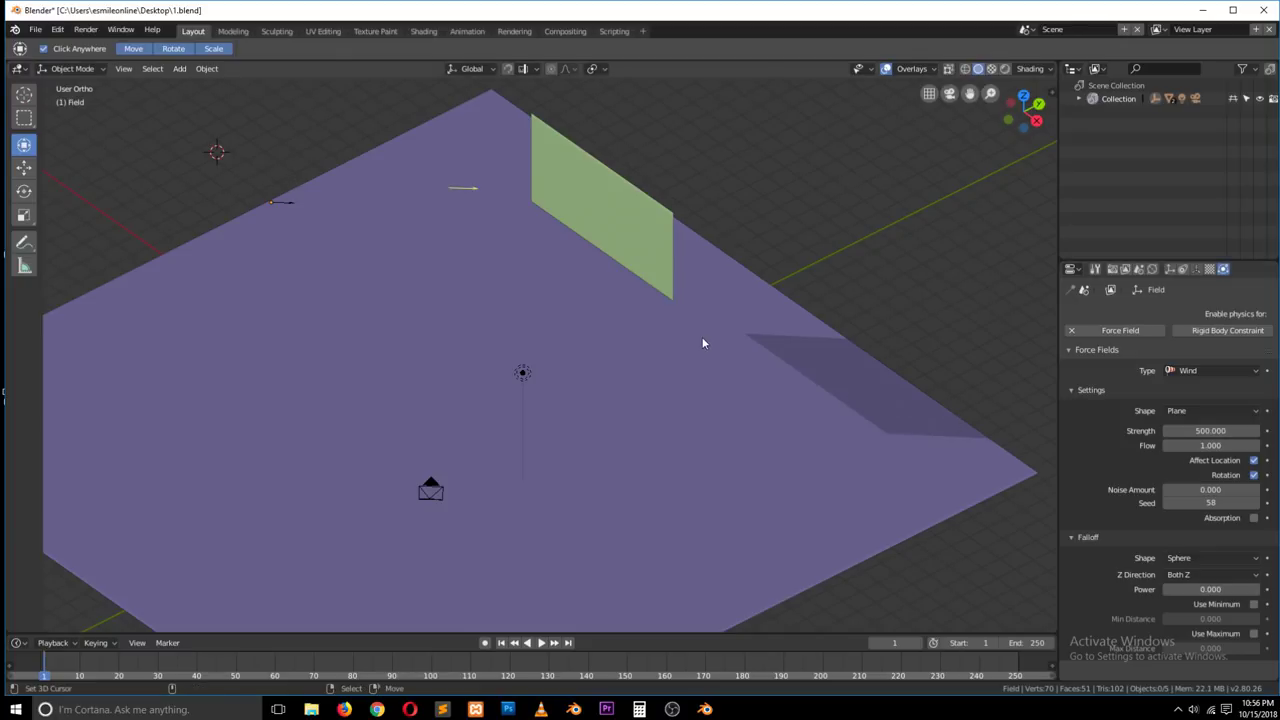
key(space)
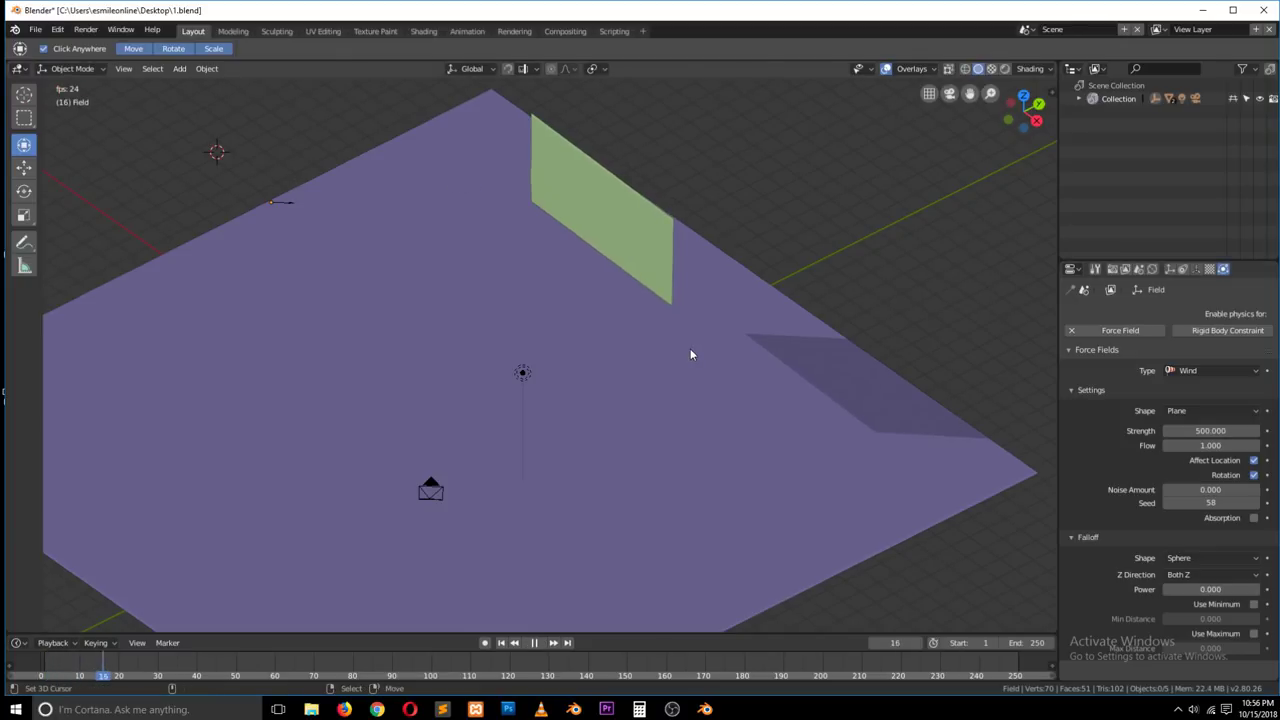
key(Escape)
Step: Select the wind field and reposition it along X and Y
click(271, 206)
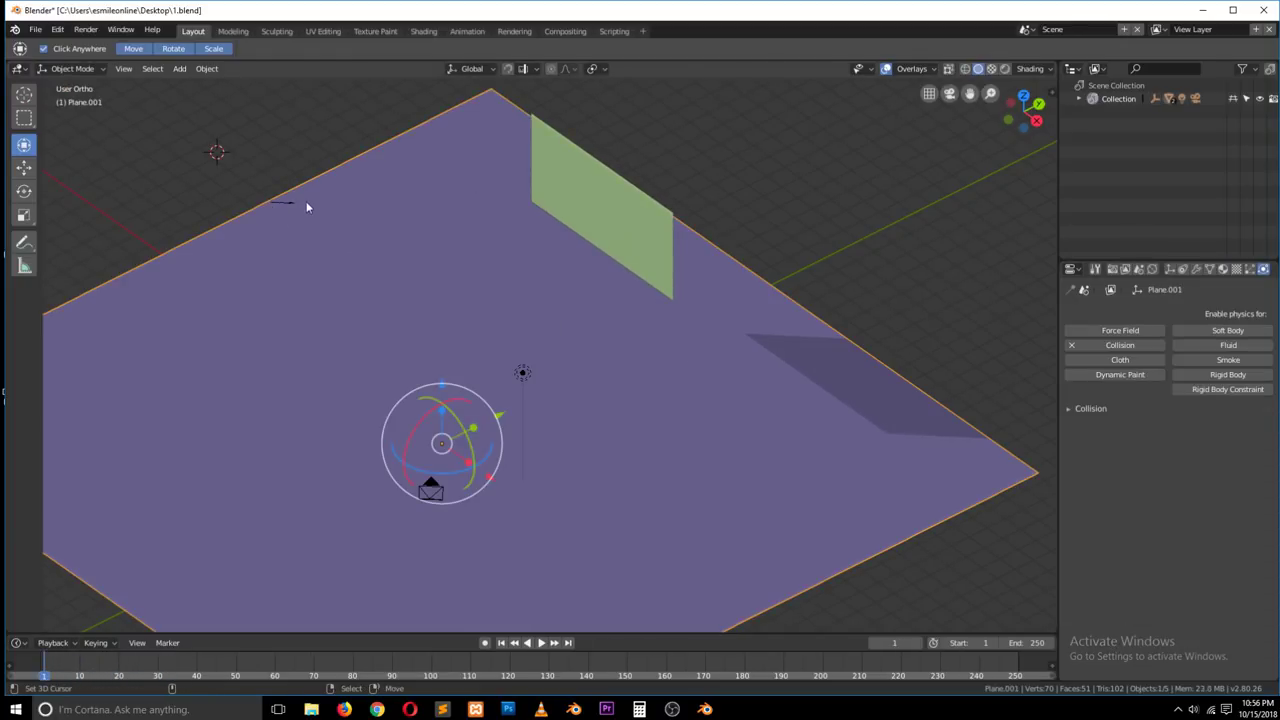
click(305, 206)
key(g)
key(x)
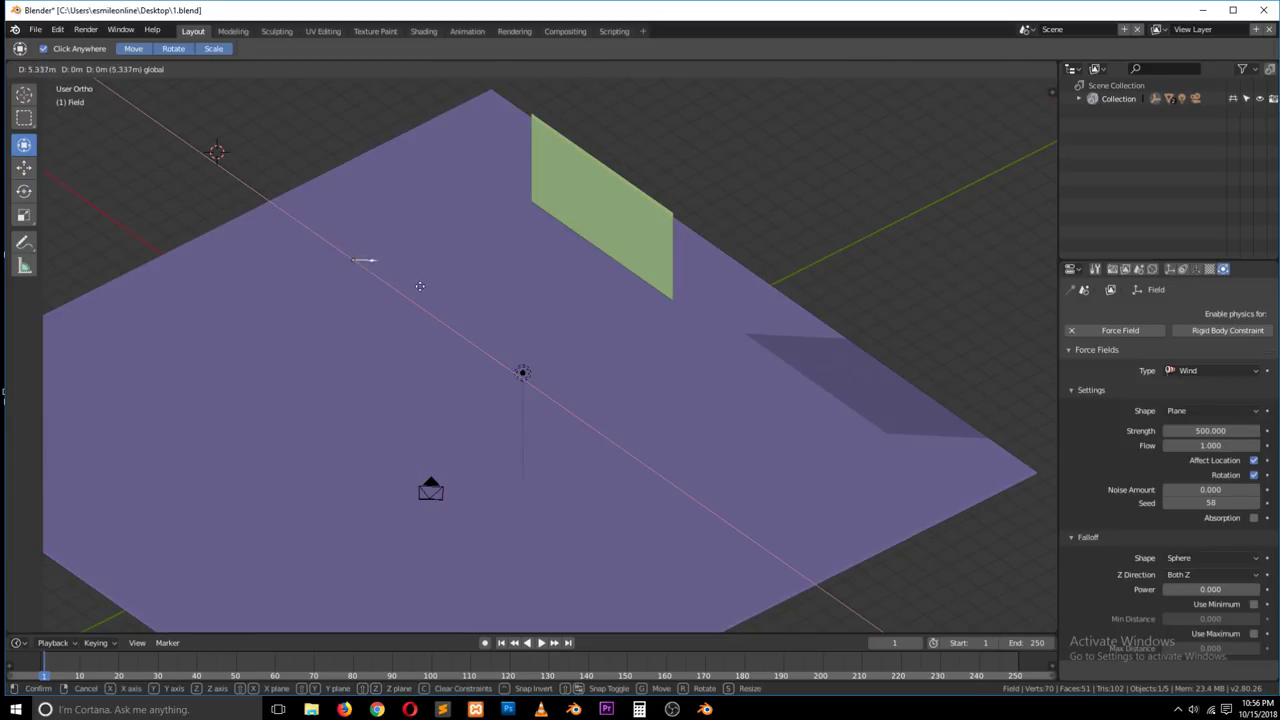
click(420, 286)
key(g)
key(y)
click(756, 288)
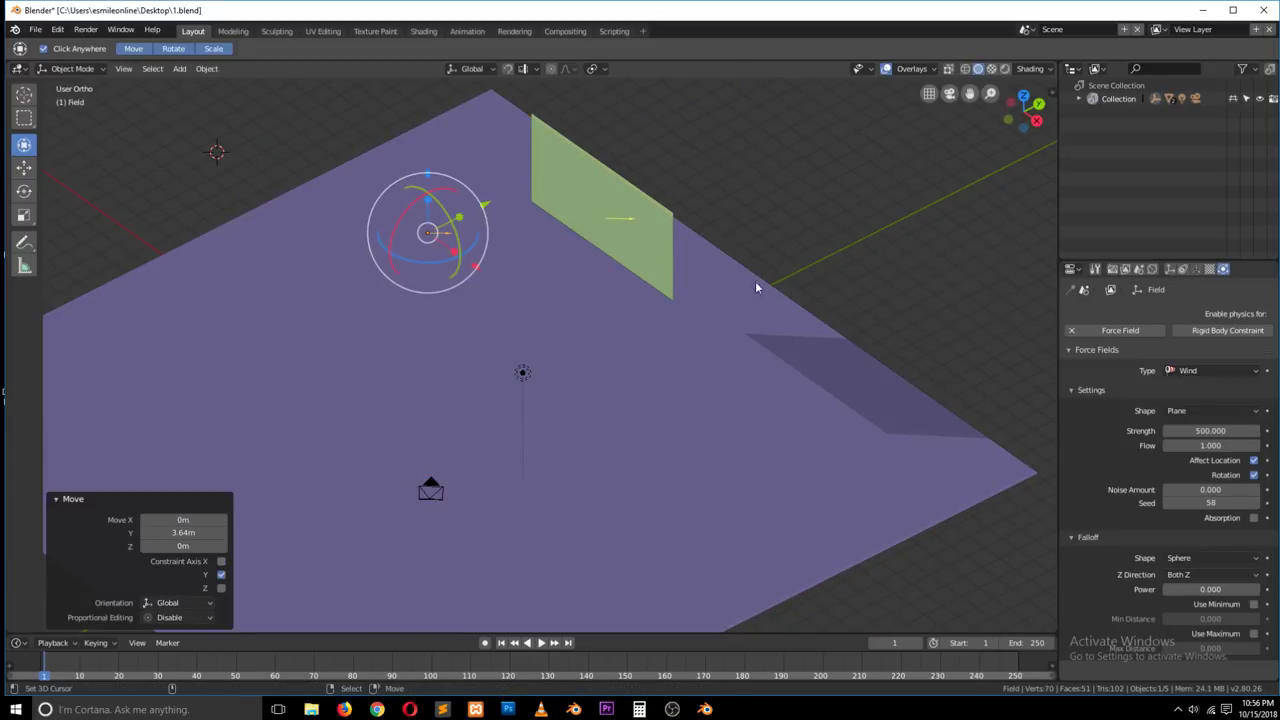
Step: Raise the wind strength to 5000, play and nudge the cloth, then rewind to frame 0
click(1185, 431)
text(50)
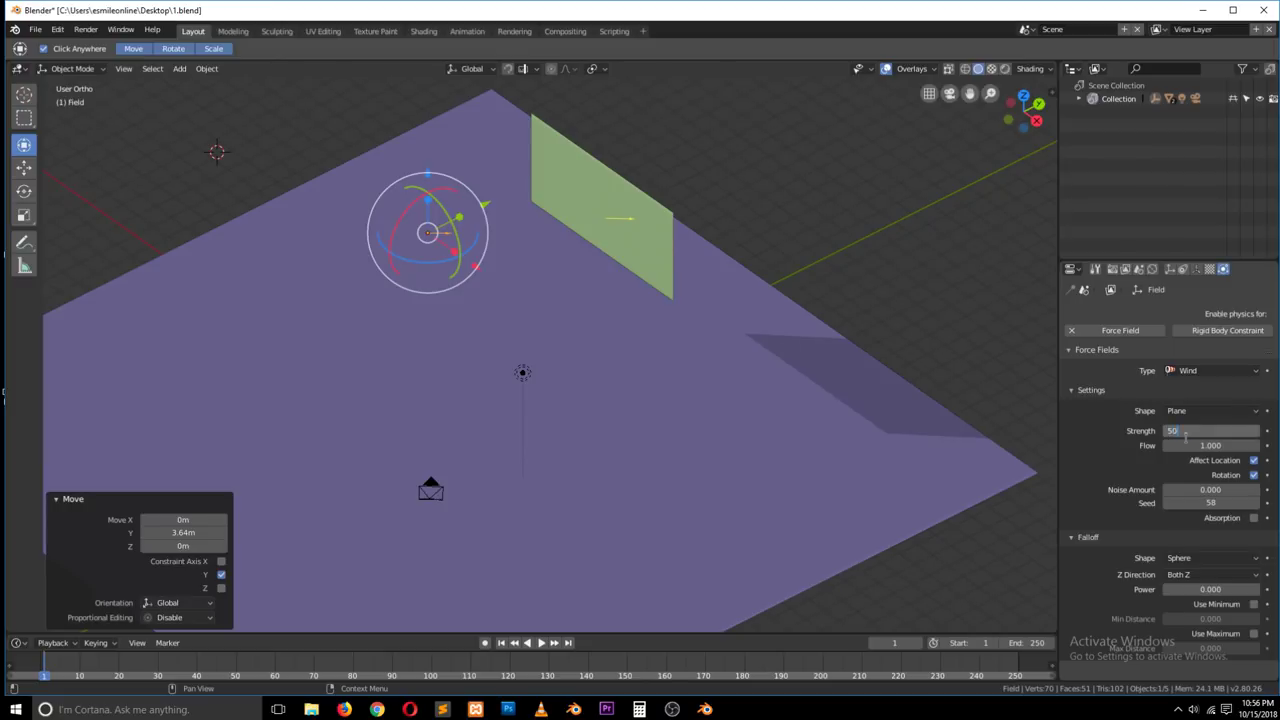
text(00)
key(Return)
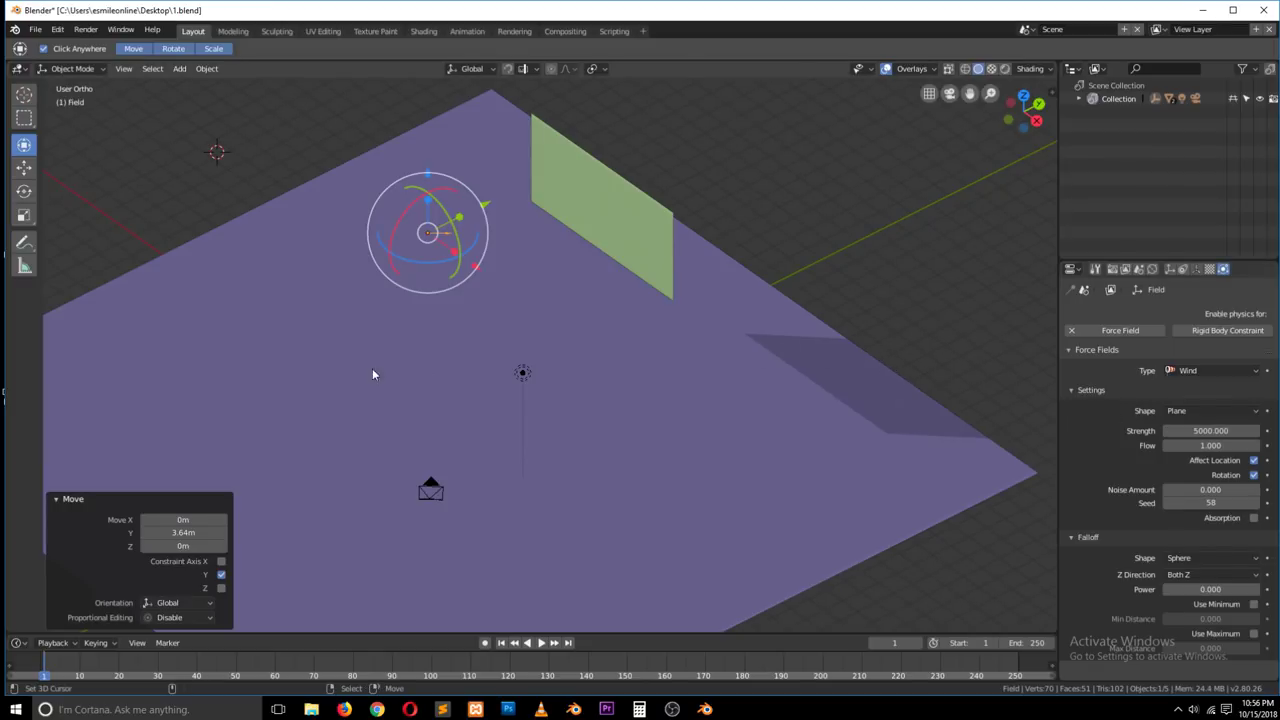
click(226, 166)
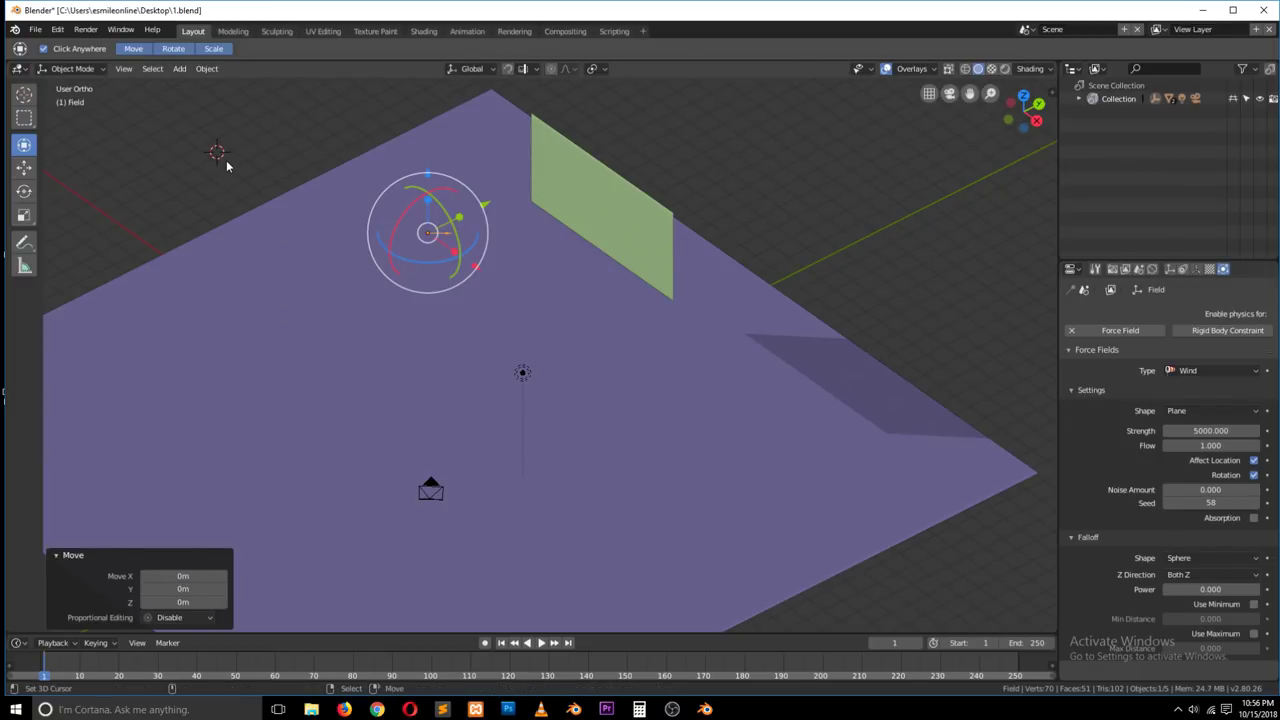
click(233, 170)
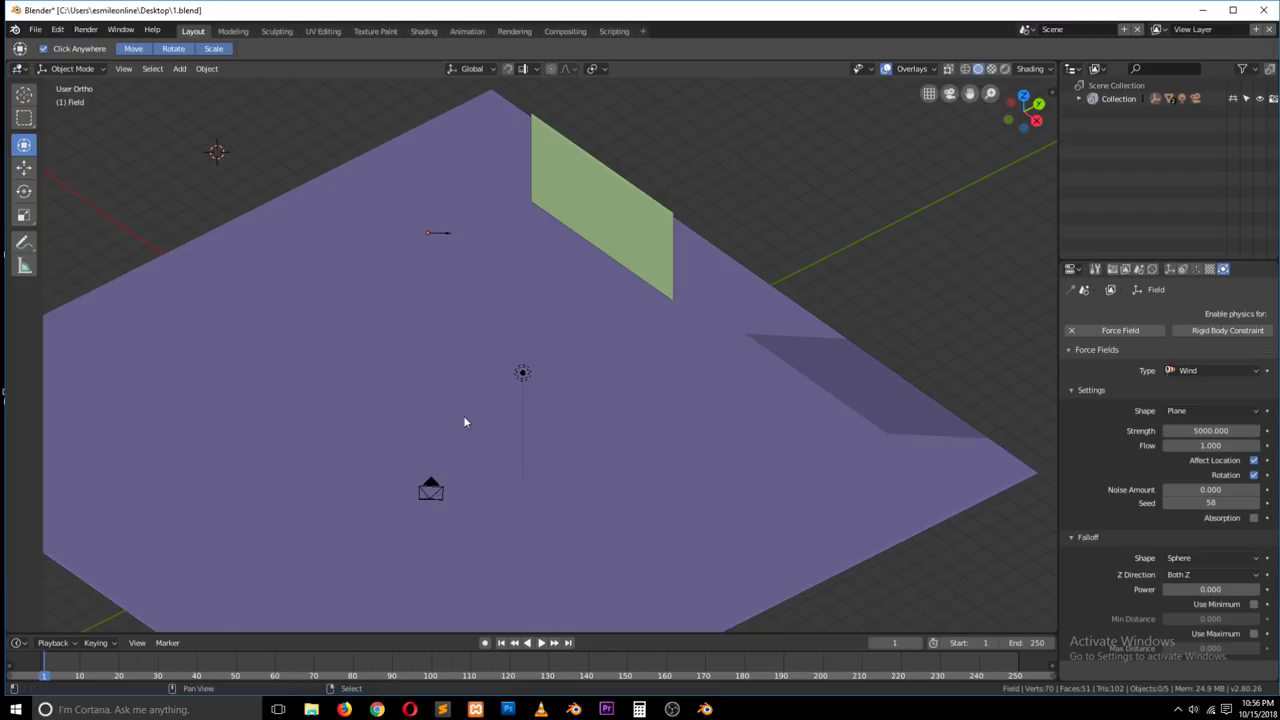
key(space)
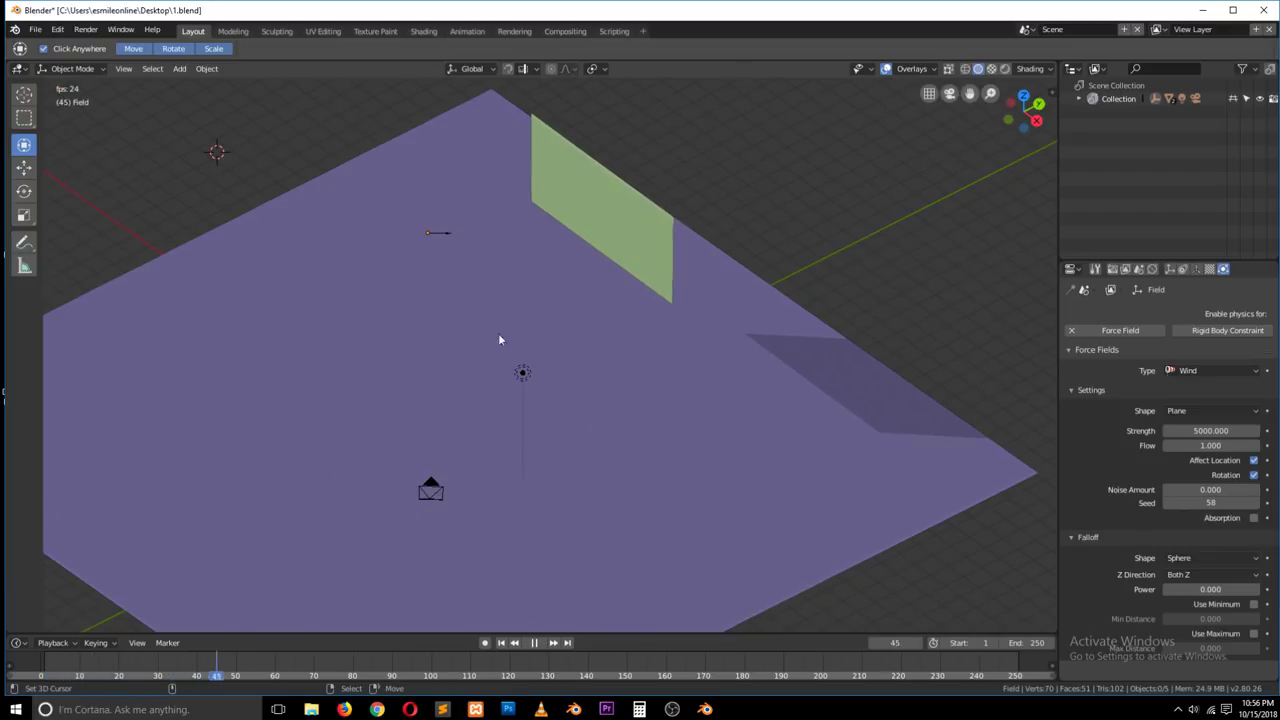
click(555, 200)
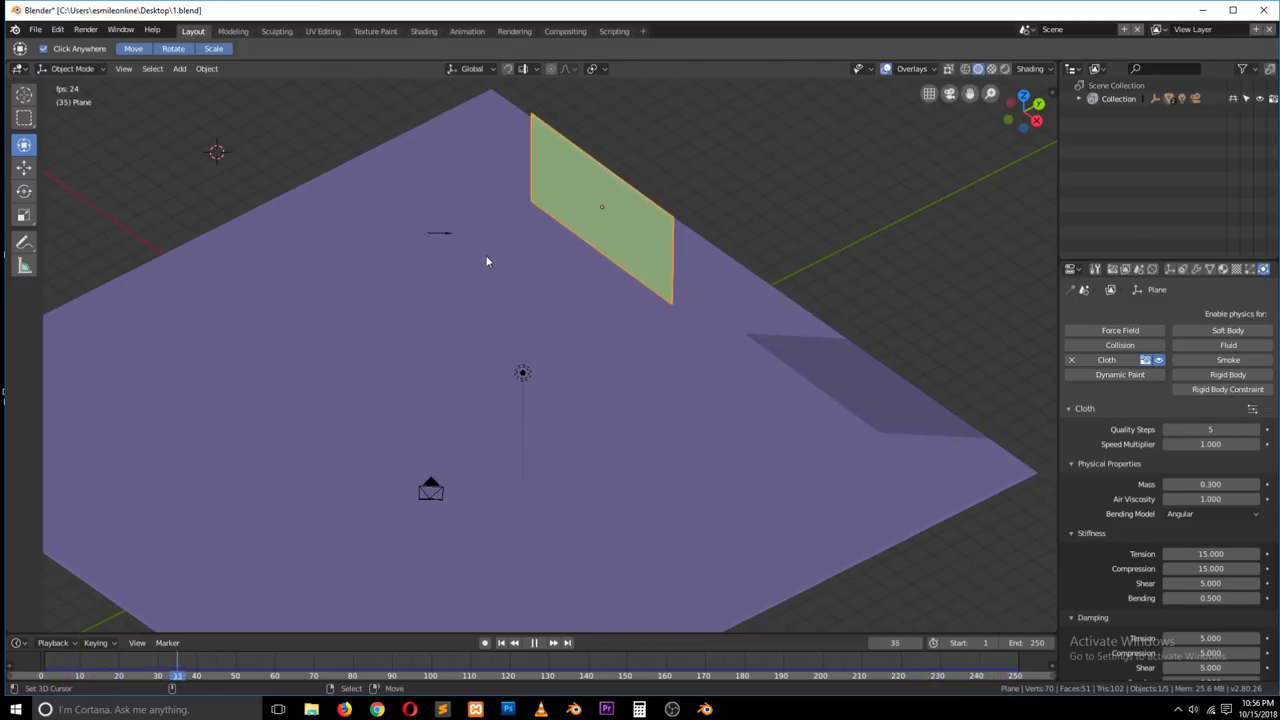
drag(571, 170, 597, 171)
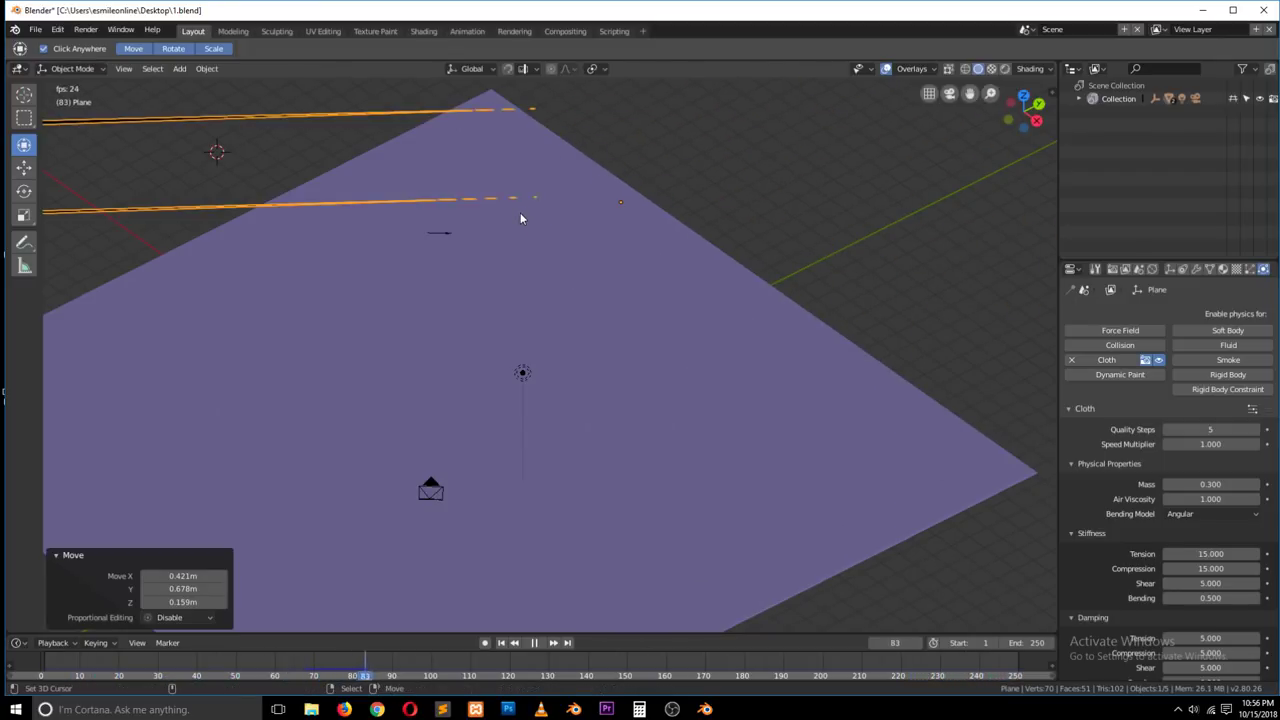
key(Escape)
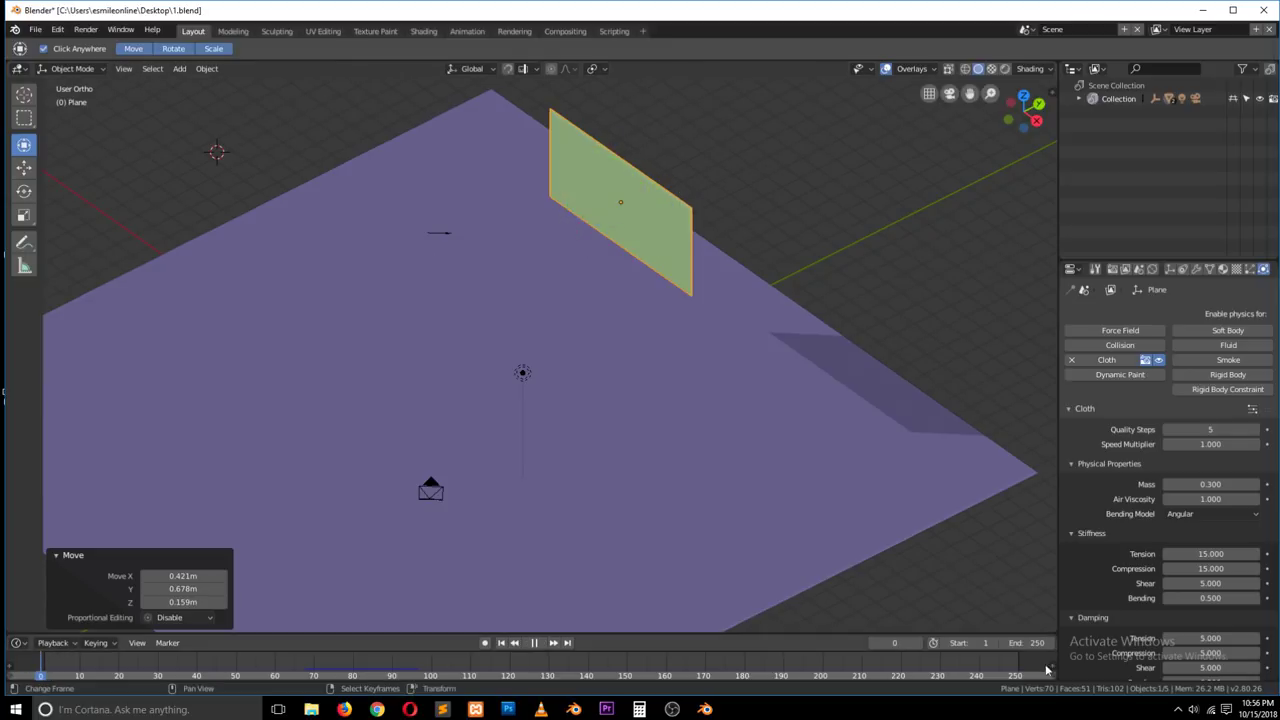
key(Left)
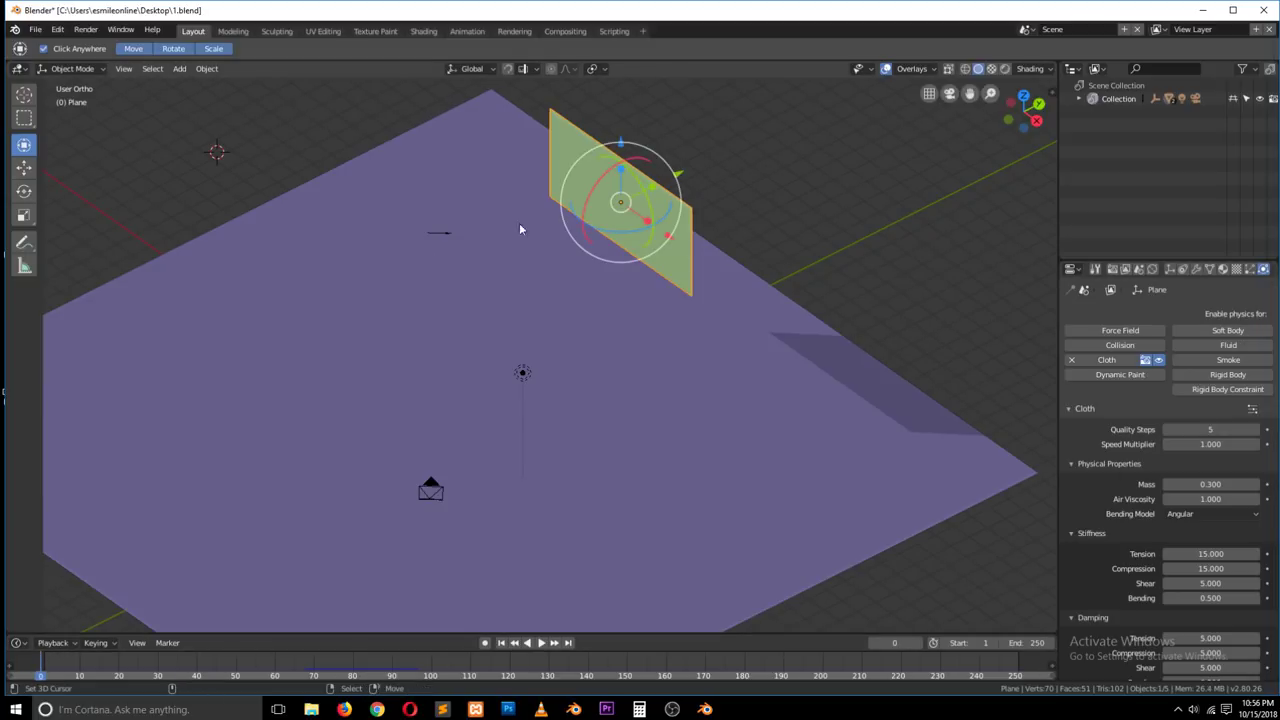
Step: Settle the wind strength at 1000 and play the simulation
key(ctrl+z)
key(ctrl+z)
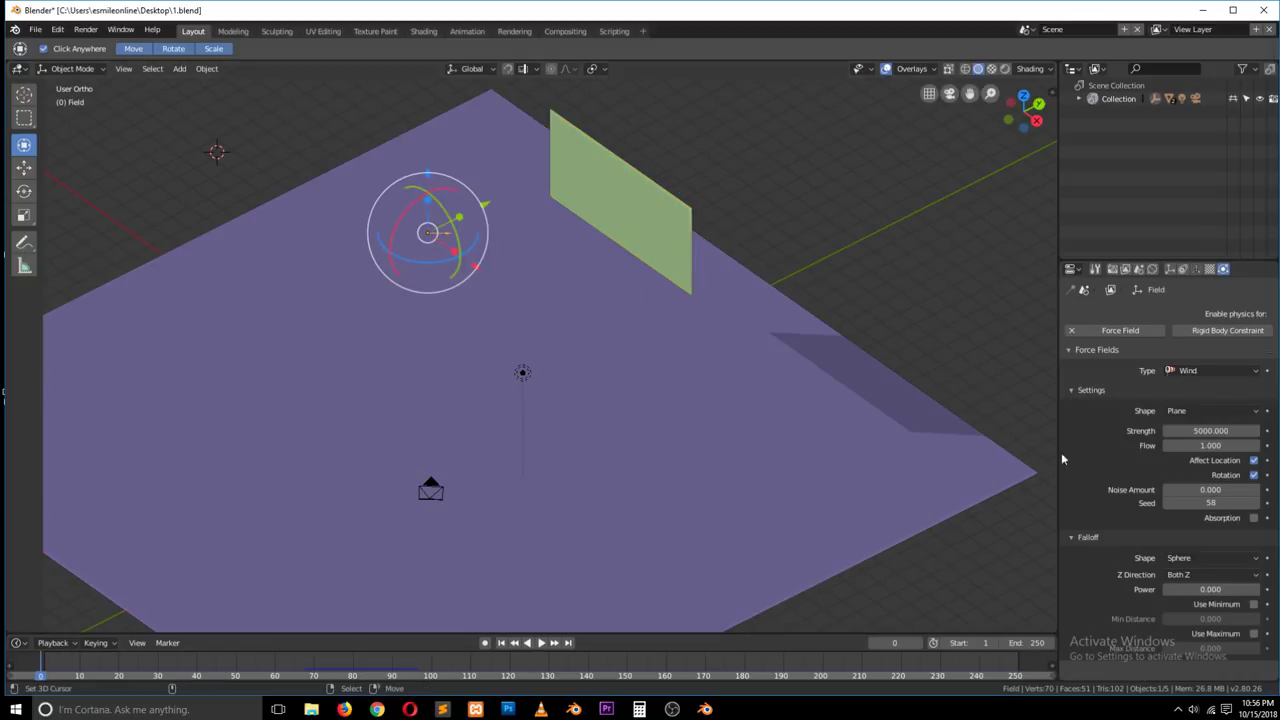
click(1208, 430)
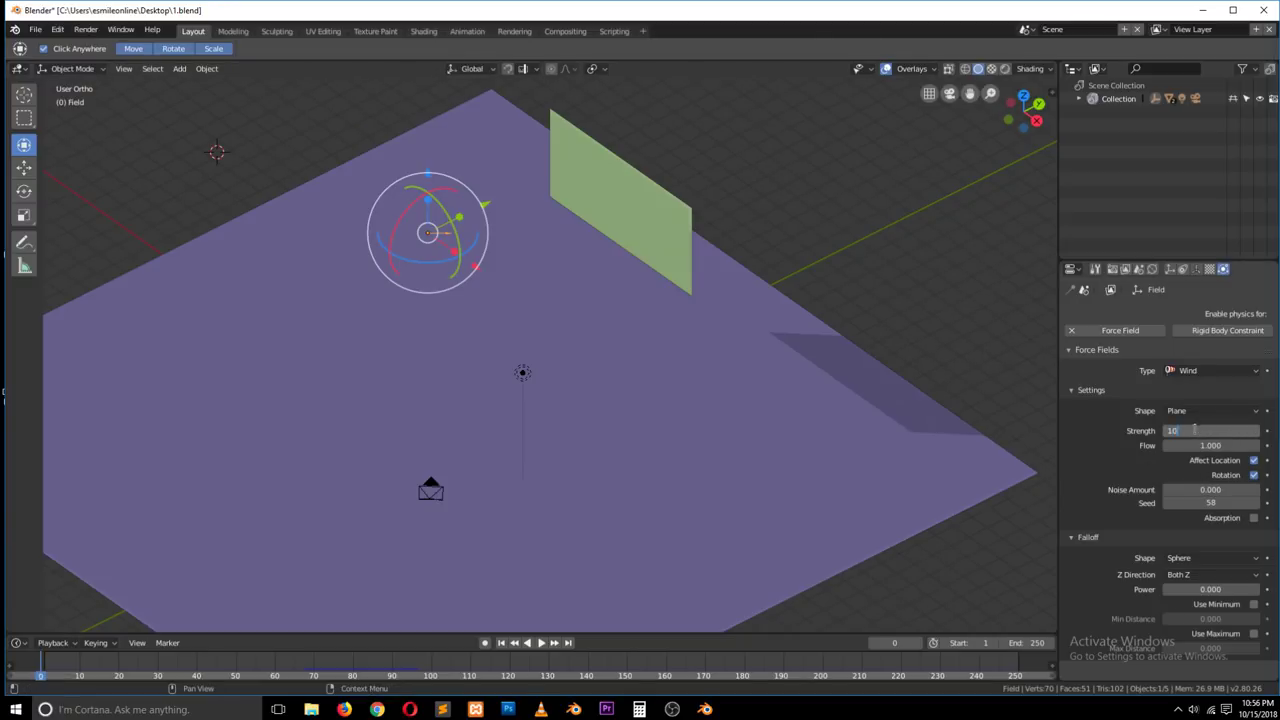
text(1000)
key(Return)
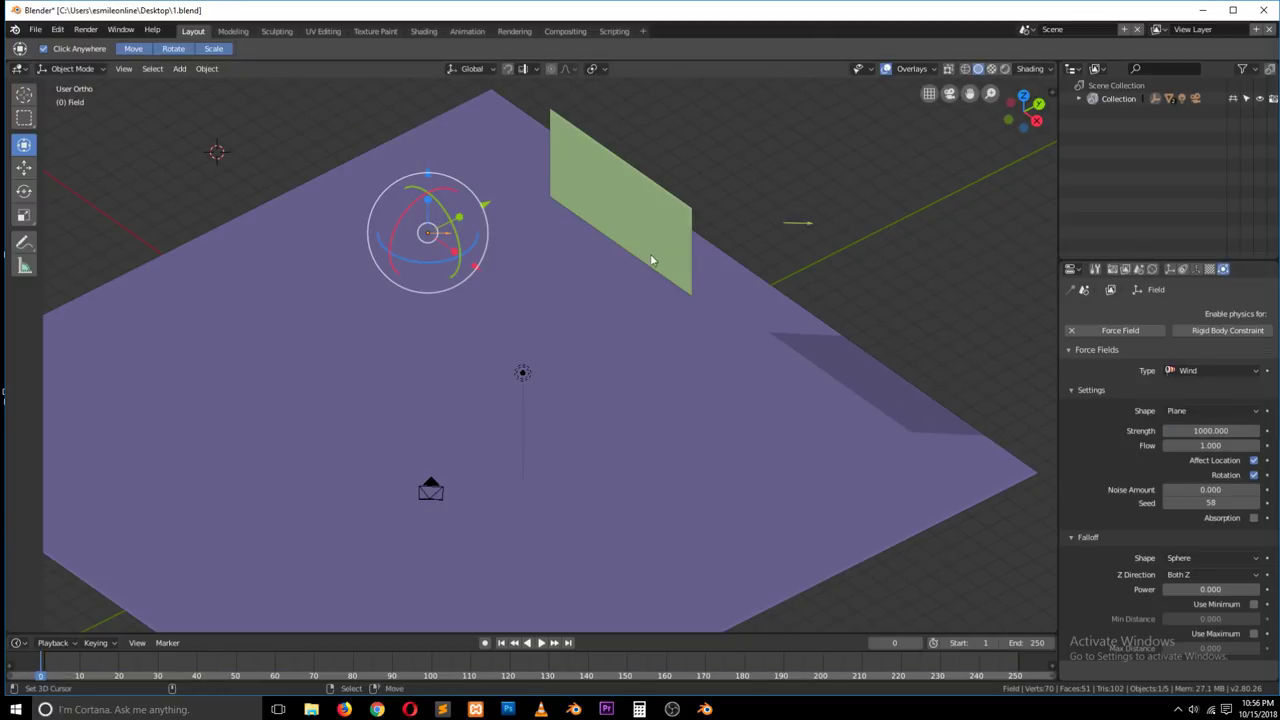
key(alt+a)
key(space)
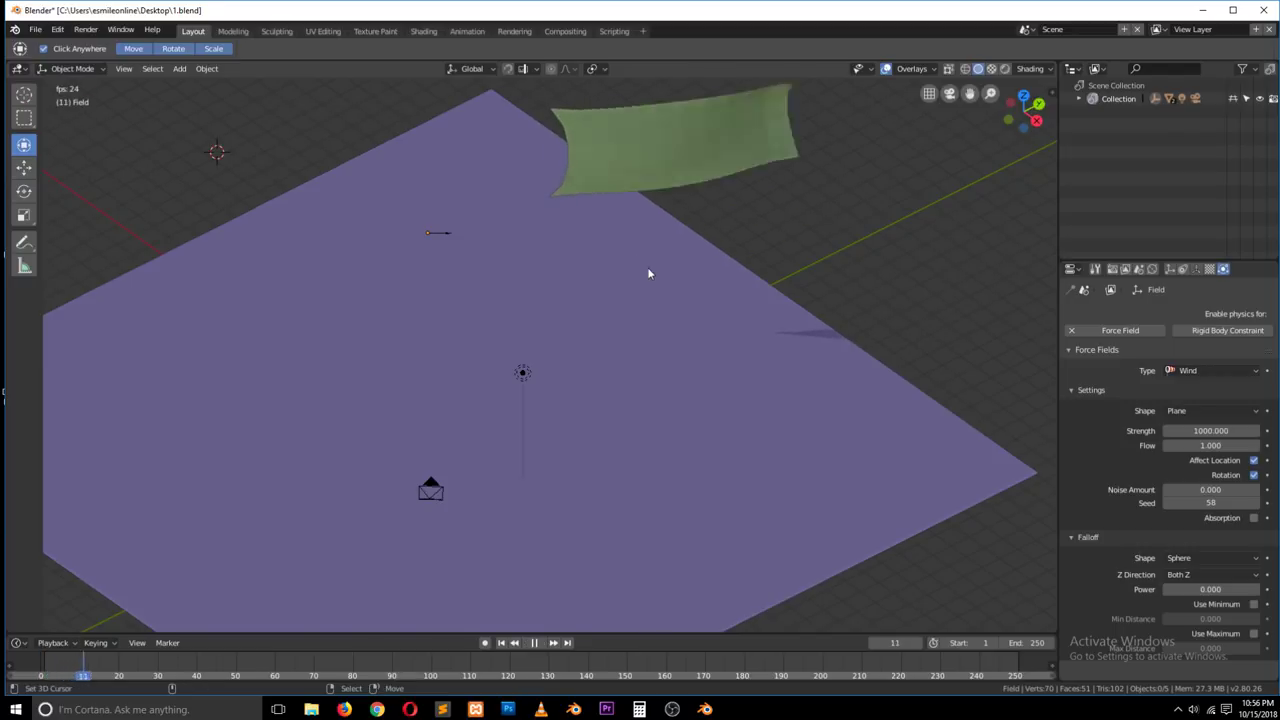
Step: Replay the 1000-strength wind test a few more times and select the cloth plane
scroll(674, 234, down, 3)
key(Escape)
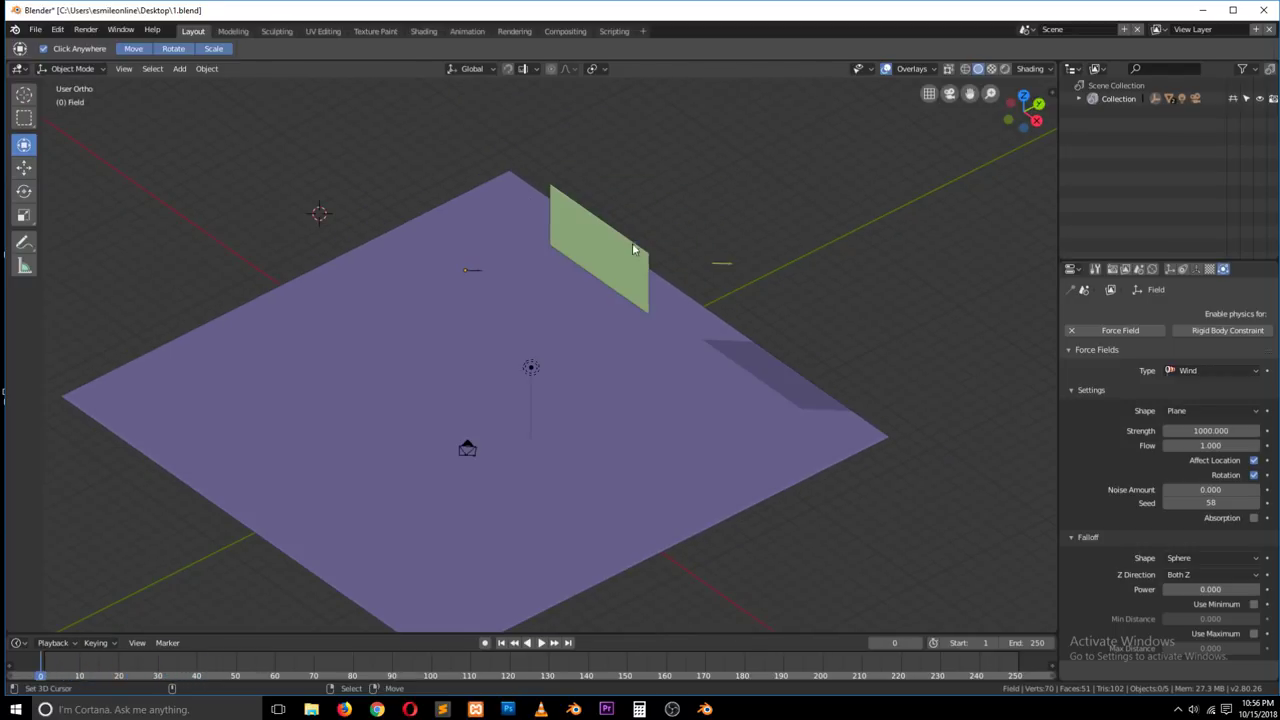
key(space)
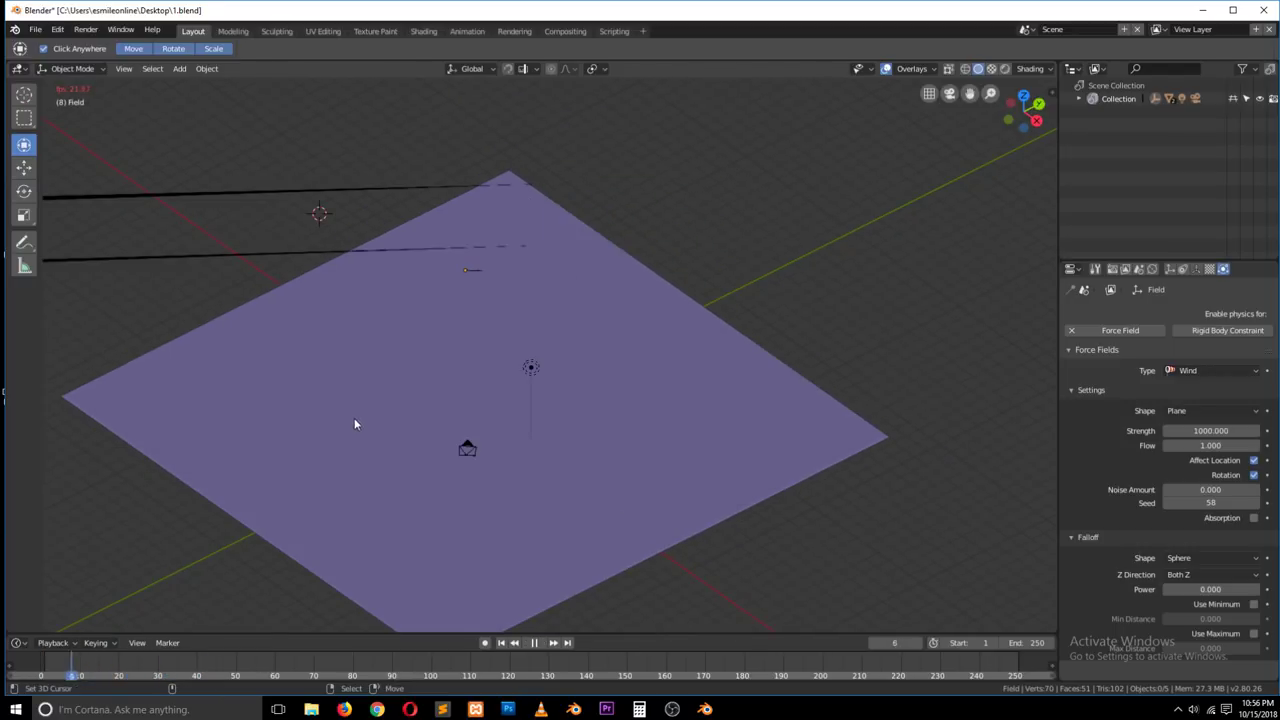
key(Escape)
key(space)
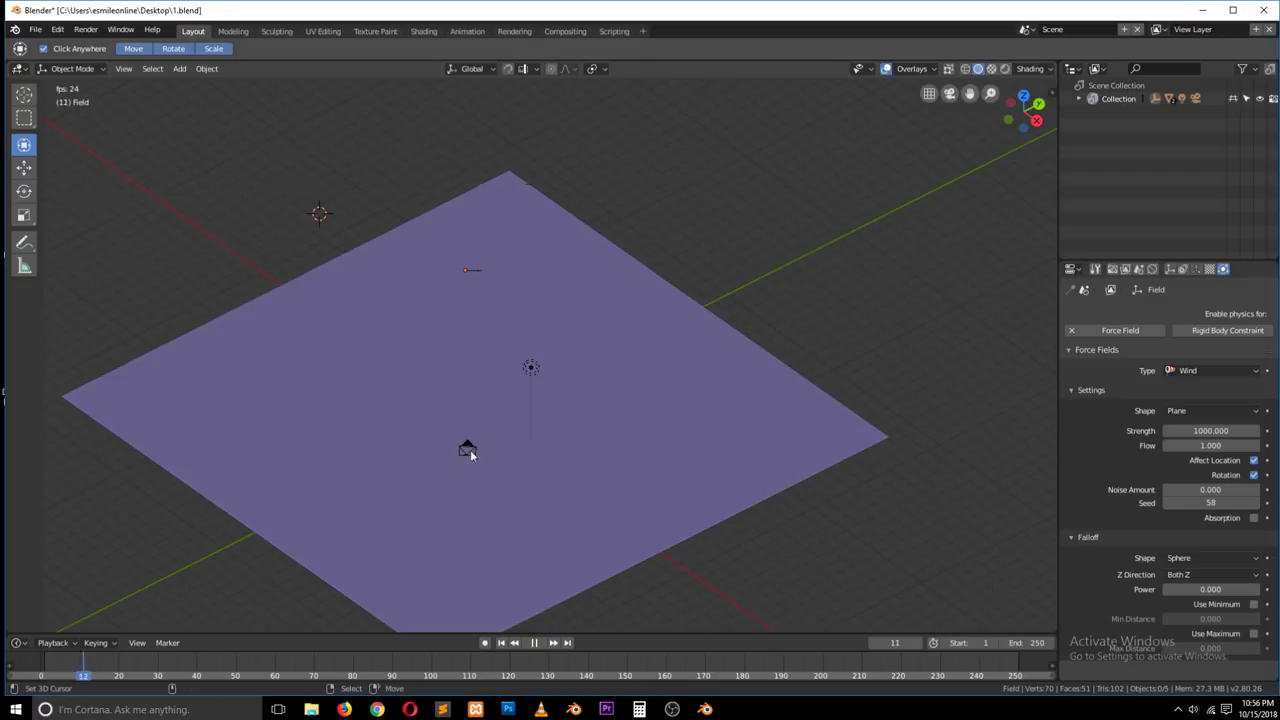
key(Escape)
click(600, 258)
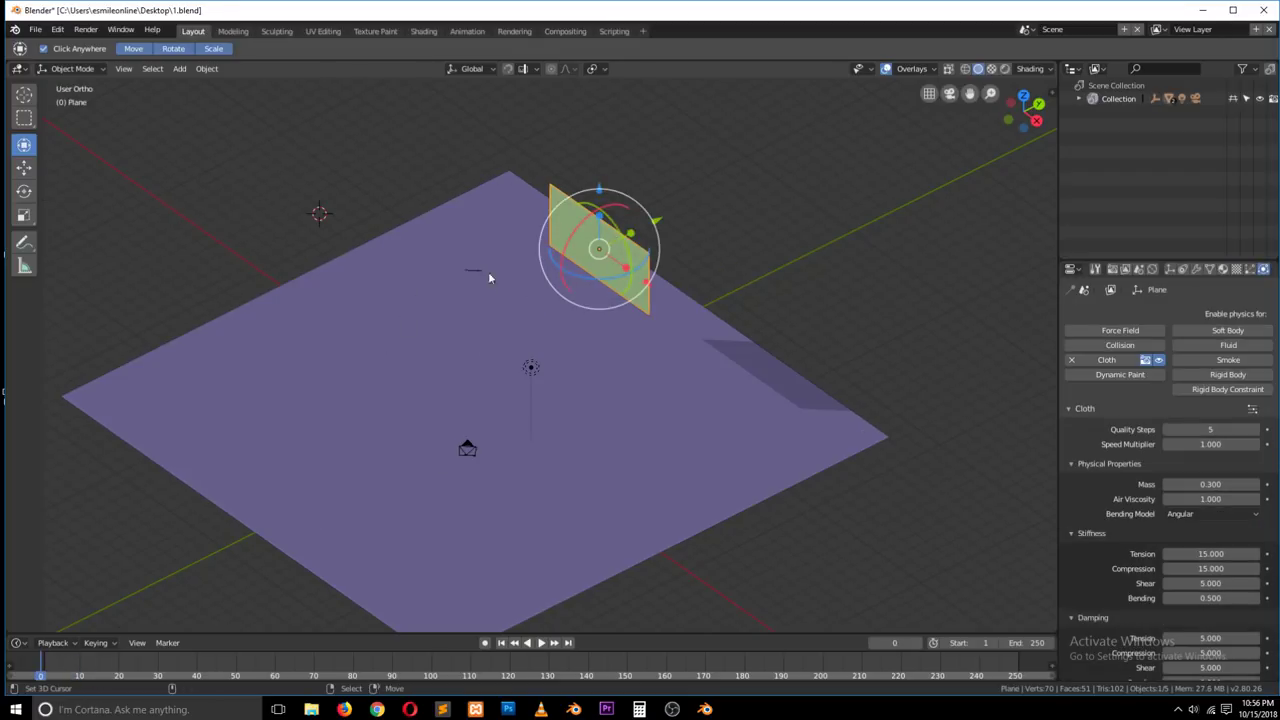
Step: Raise the cloth plane slightly and play the simulation
scroll(591, 322, up, 1)
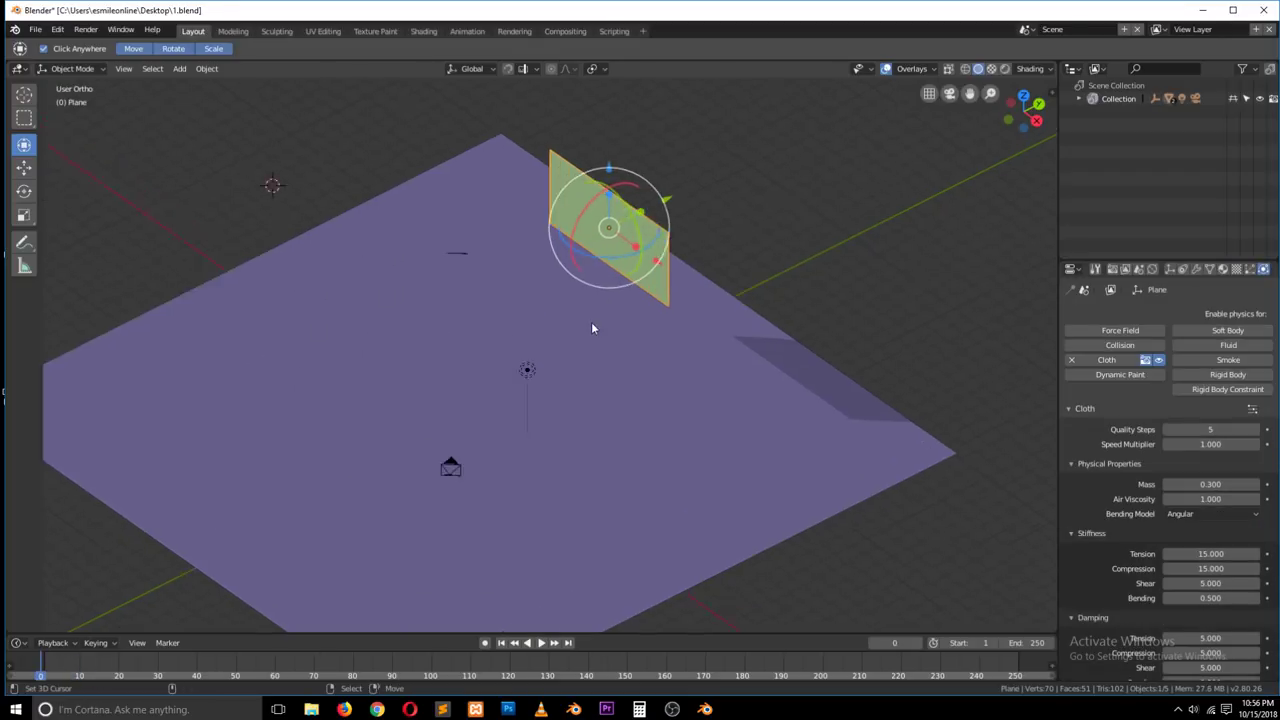
drag(652, 287, 658, 290)
key(space)
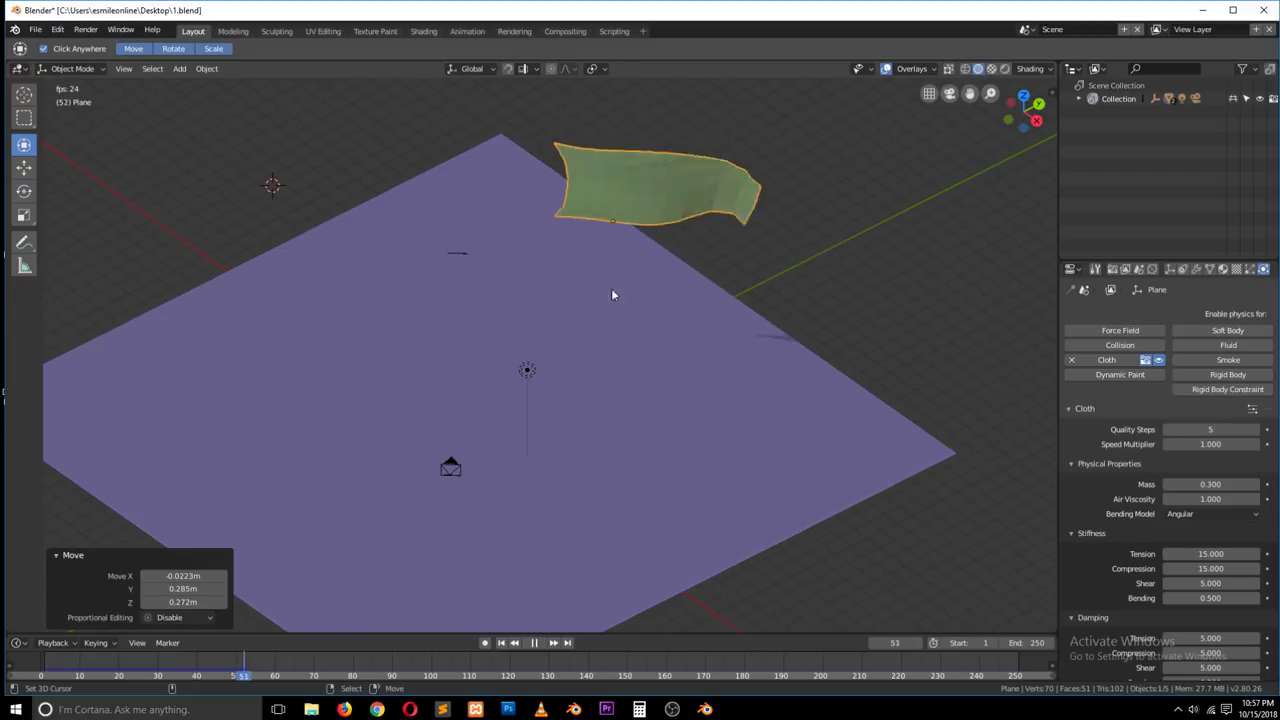
middle_drag(619, 267, 663, 238)
middle_drag(662, 241, 670, 217)
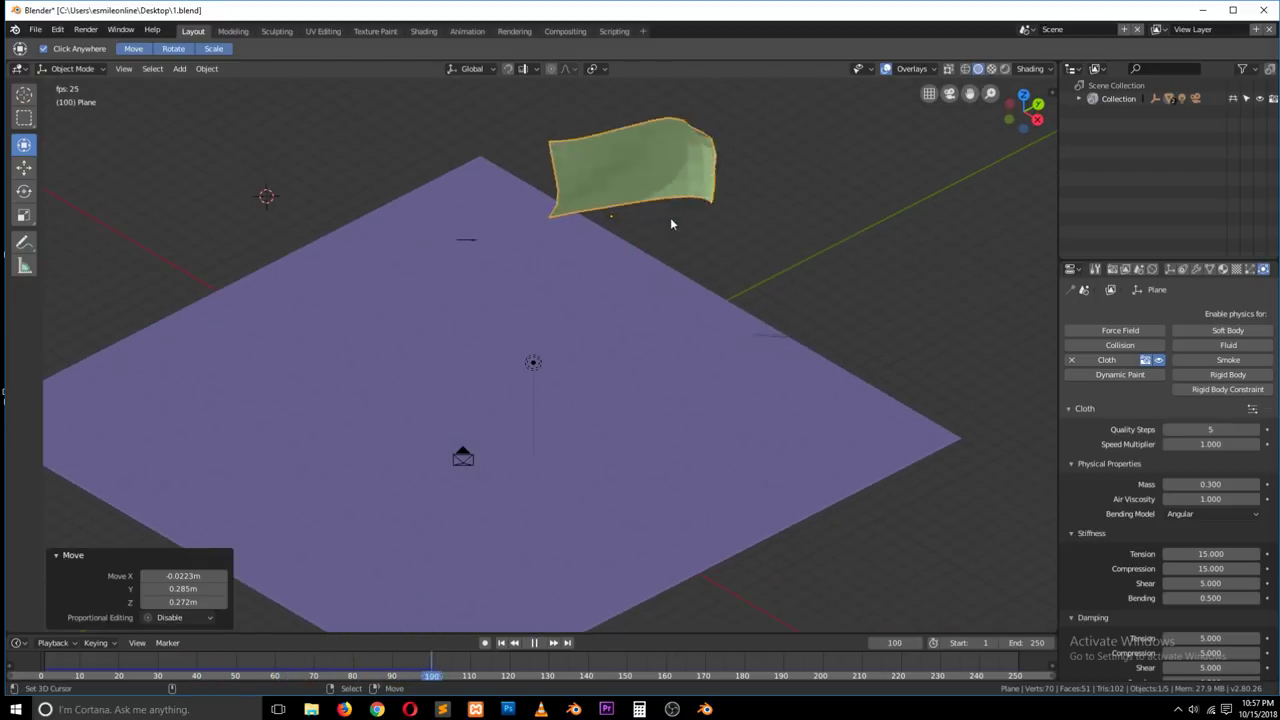
Step: Apply Shade Smooth to the cloth plane, then select the wind field
click(206, 68)
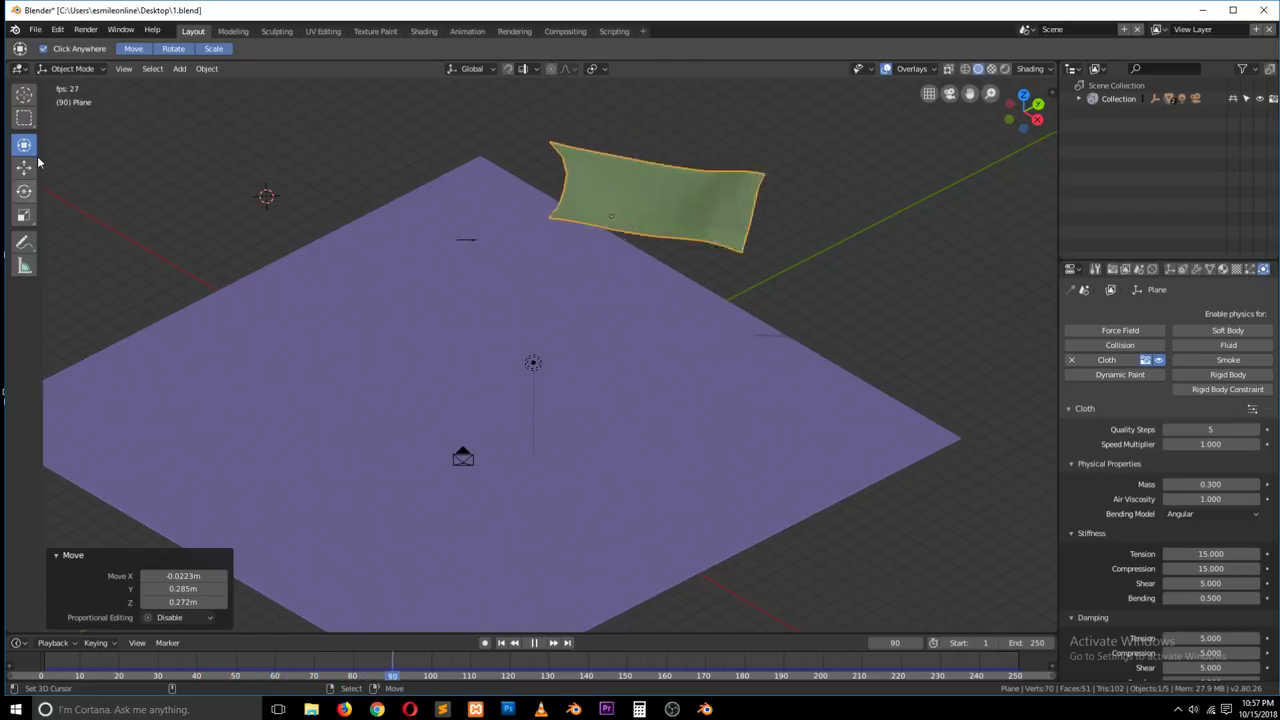
click(206, 68)
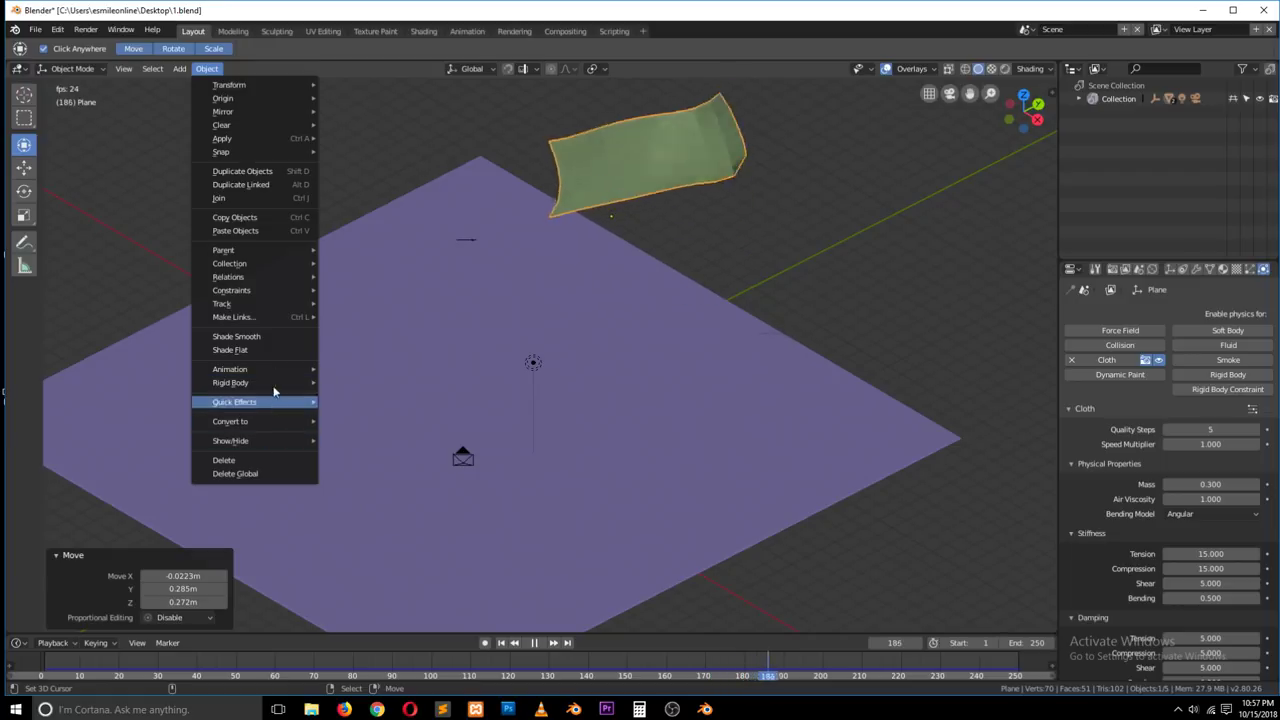
click(269, 336)
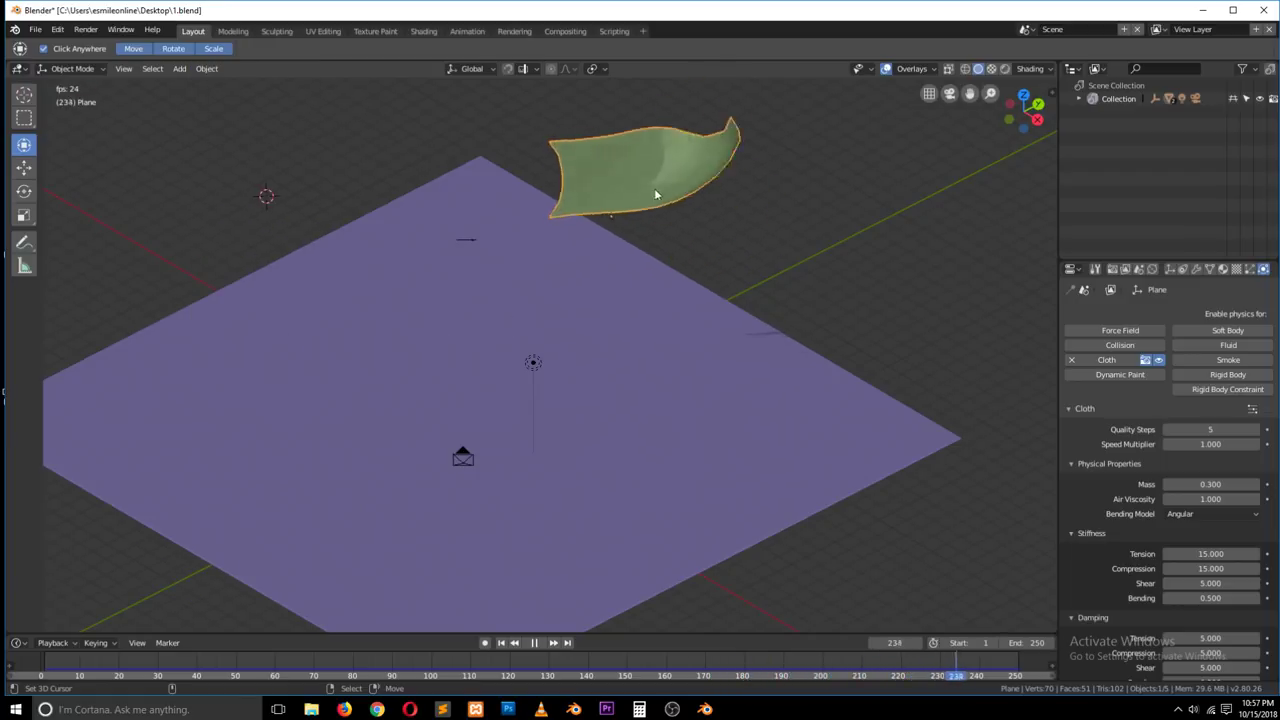
click(466, 243)
click(590, 206)
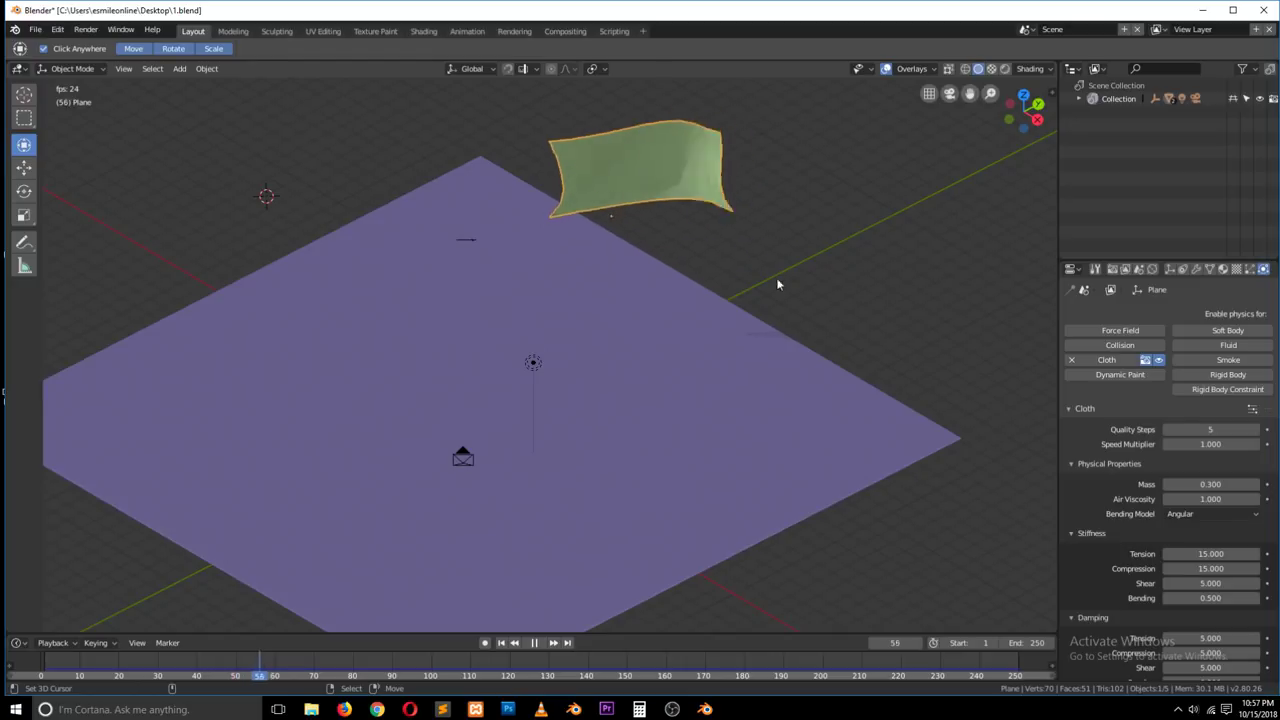
click(467, 245)
click(488, 249)
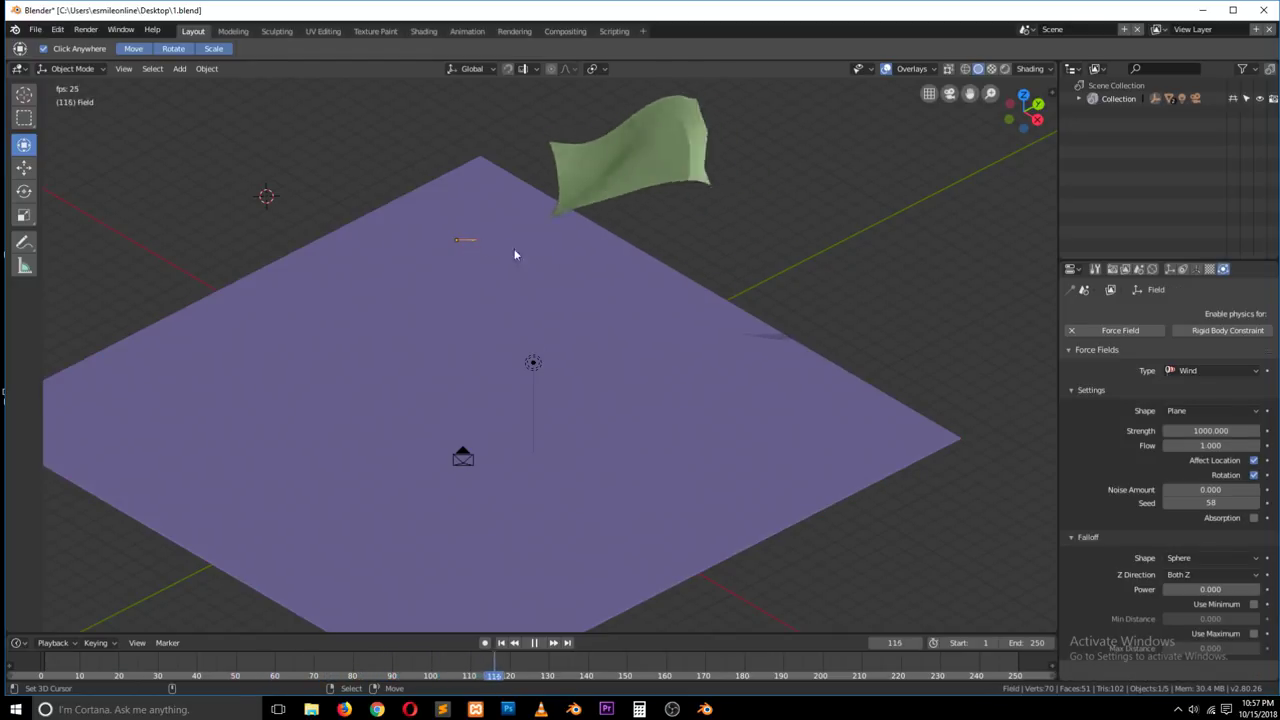
Step: Lower the wind strength to 500 and reset the cloth
click(1170, 430)
text(500)
key(Return)
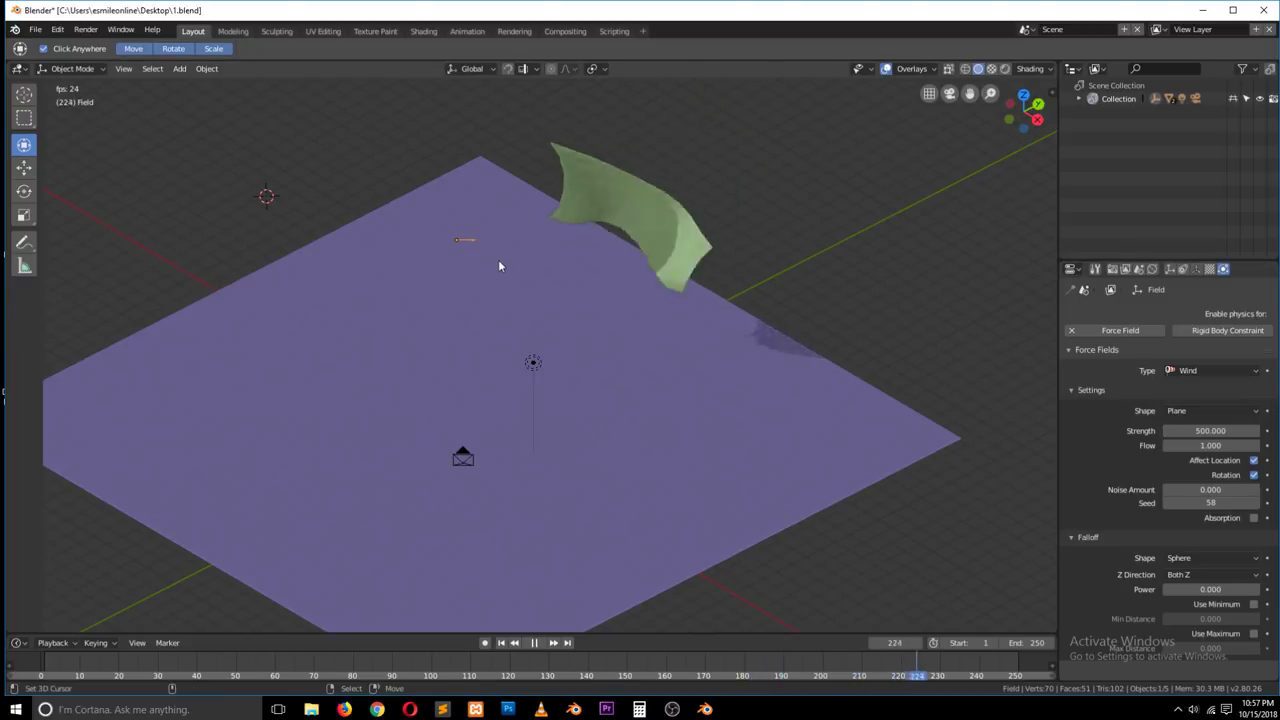
key(Escape)
Step: Lift the cloth plane a little higher and preview its fall, back to frame 0
click(617, 222)
drag(624, 219, 627, 212)
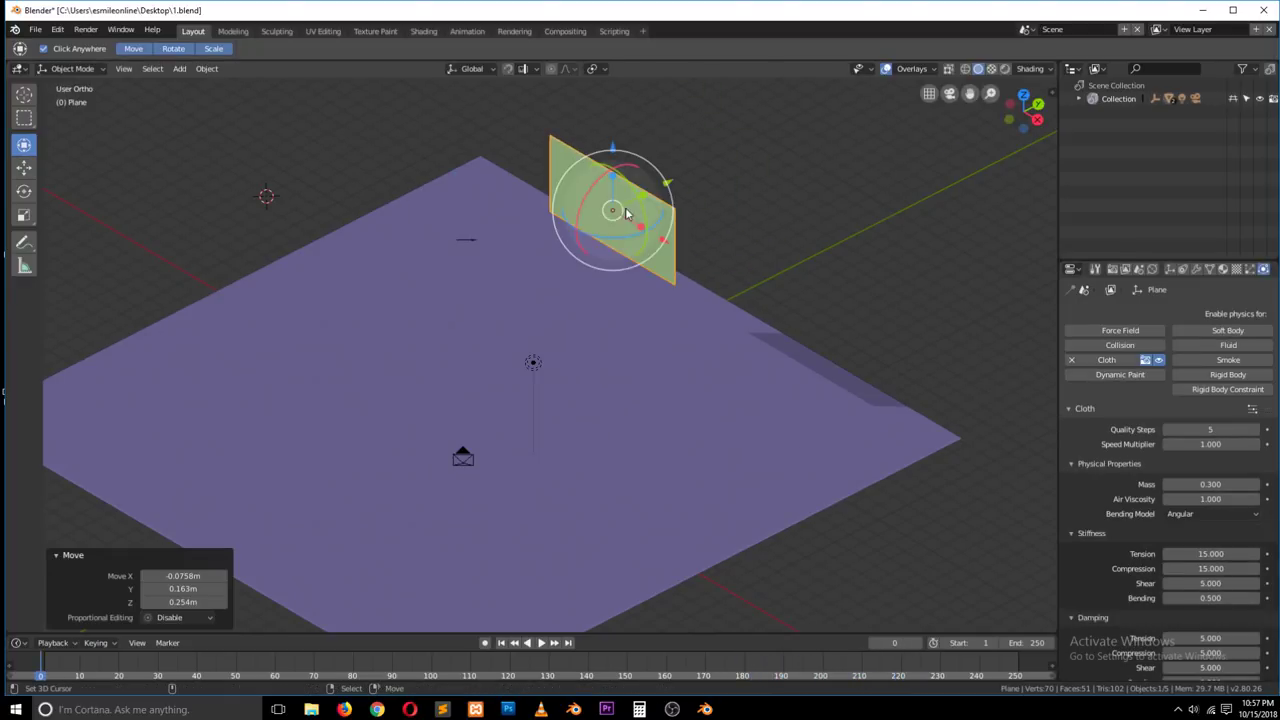
key(space)
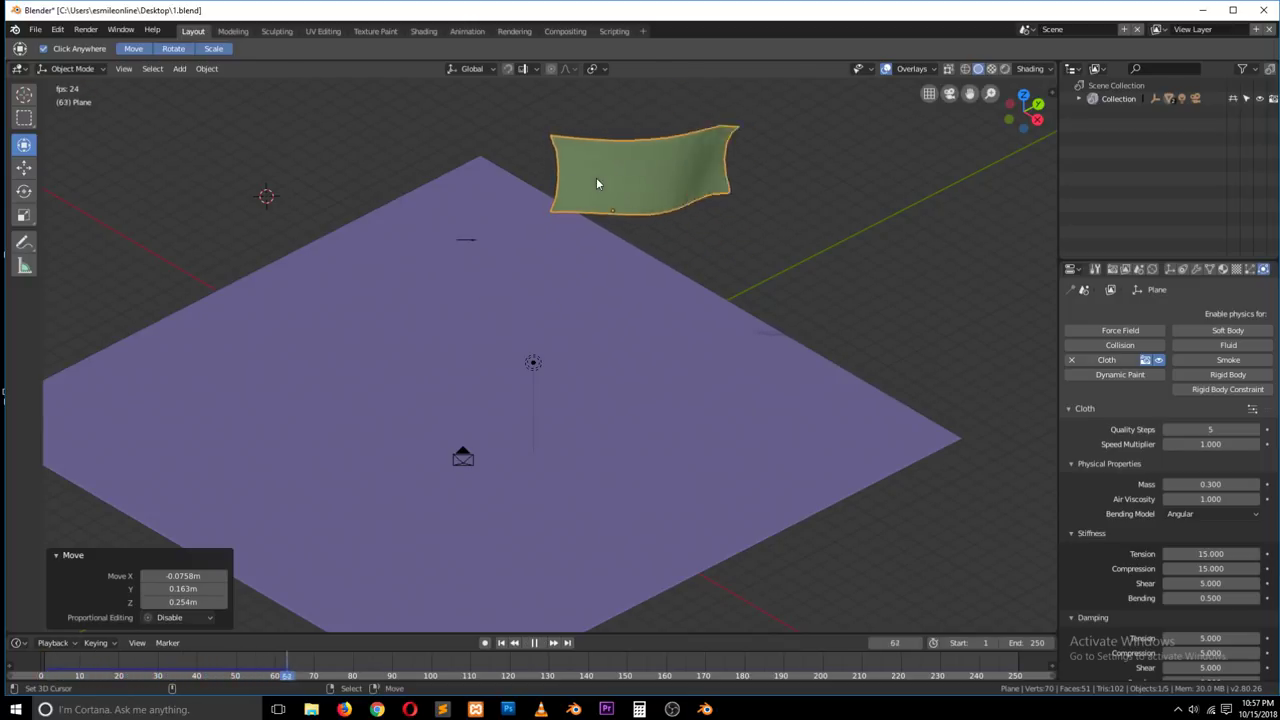
key(Escape)
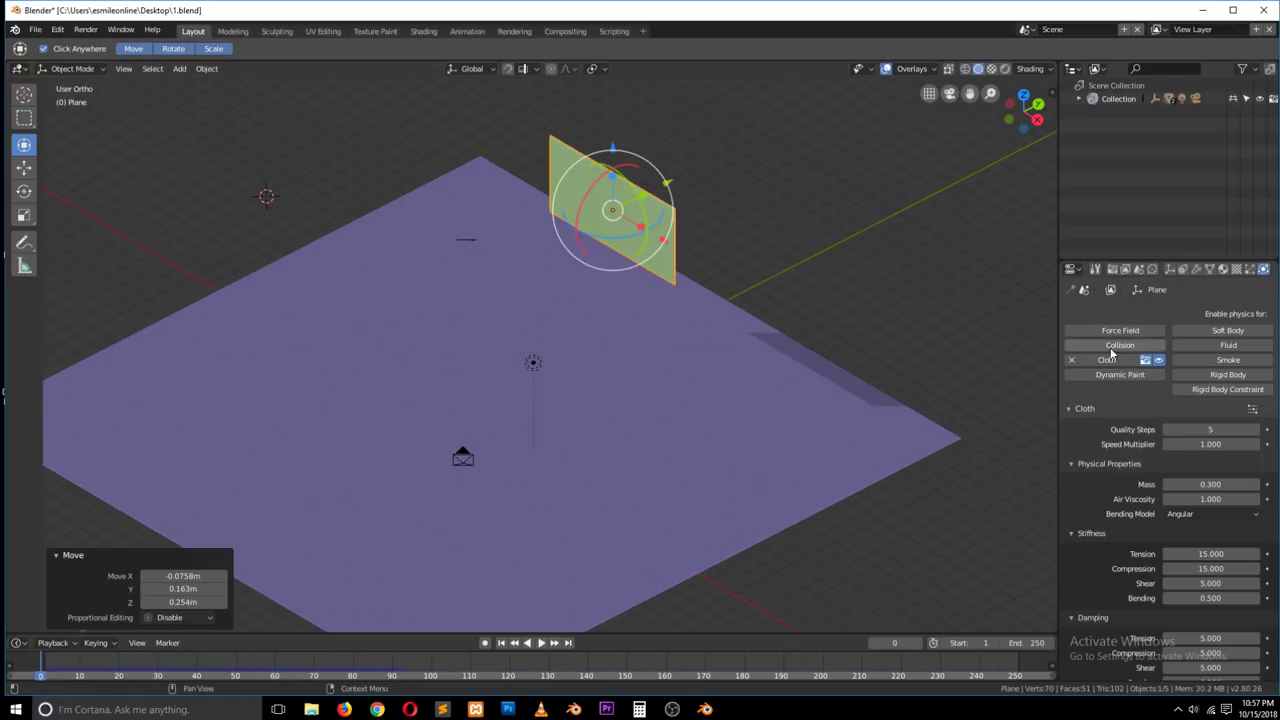
Step: Subdivide the whole cloth plane mesh in Edit Mode
key(Tab)
key(a)
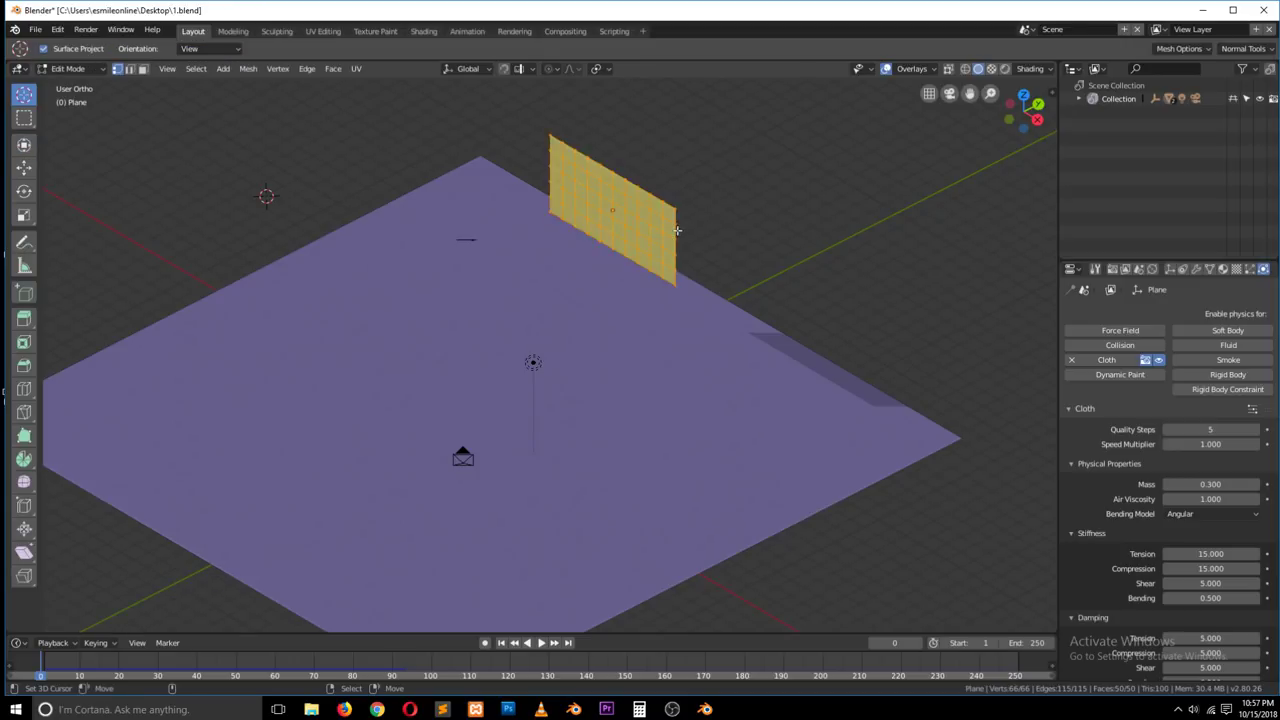
right_click(678, 235)
click(678, 235)
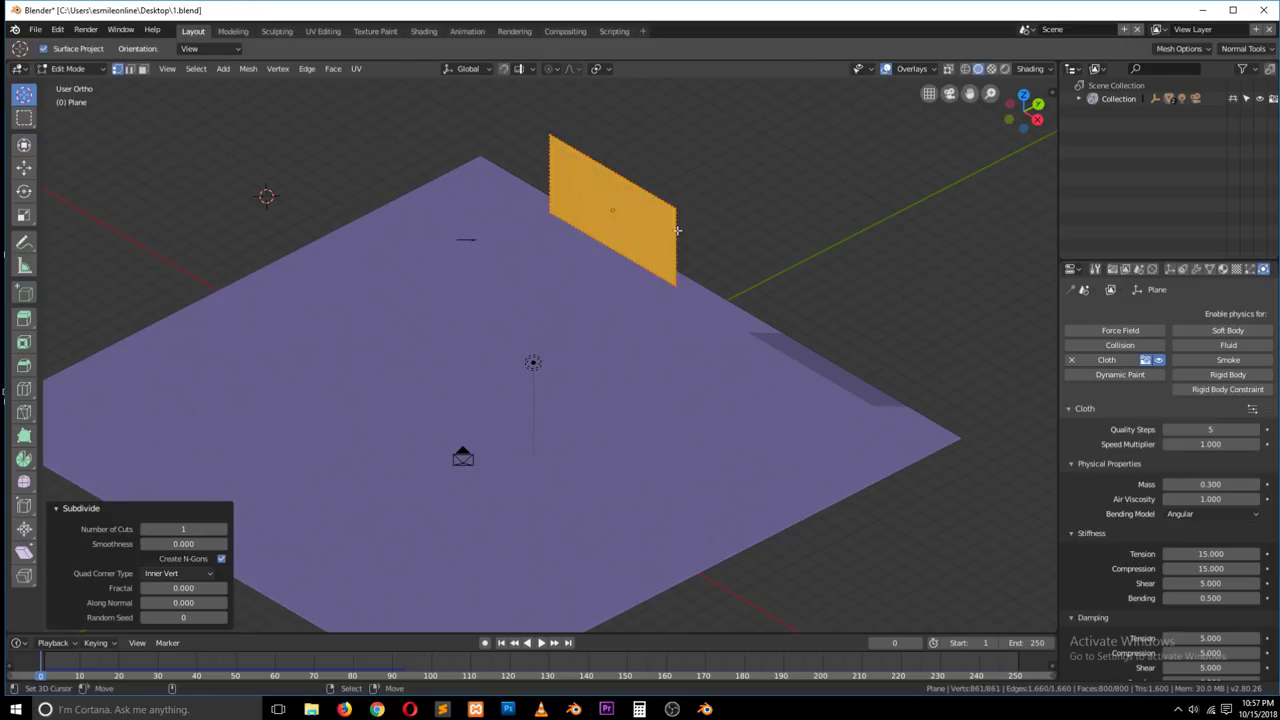
key(Tab)
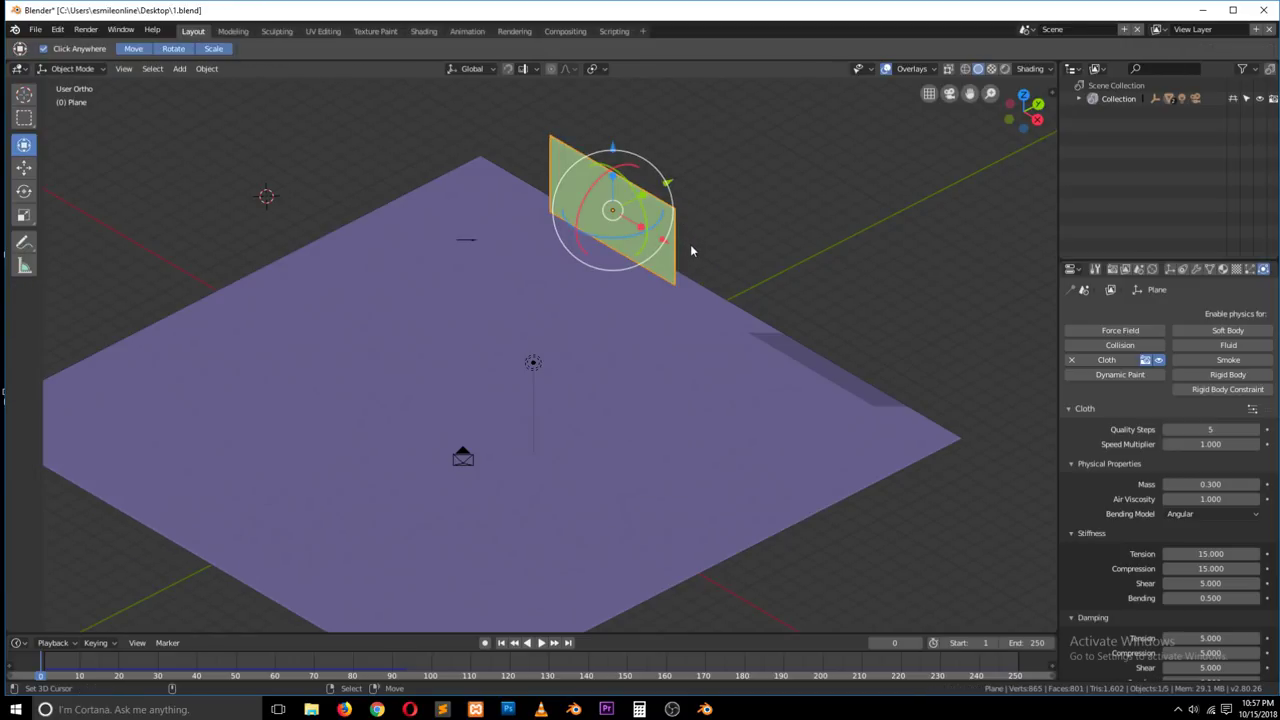
Step: Play the simulation and orbit around the folding subdivided cloth
key(space)
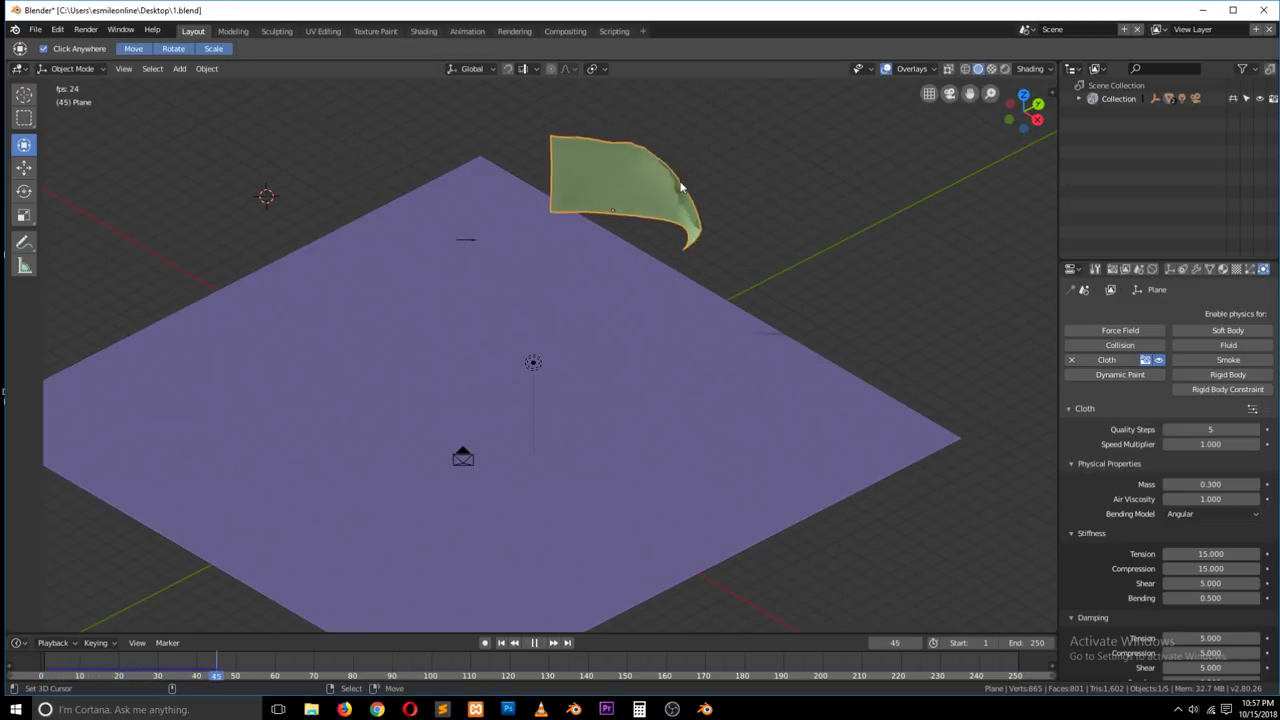
middle_drag(681, 186, 831, 218)
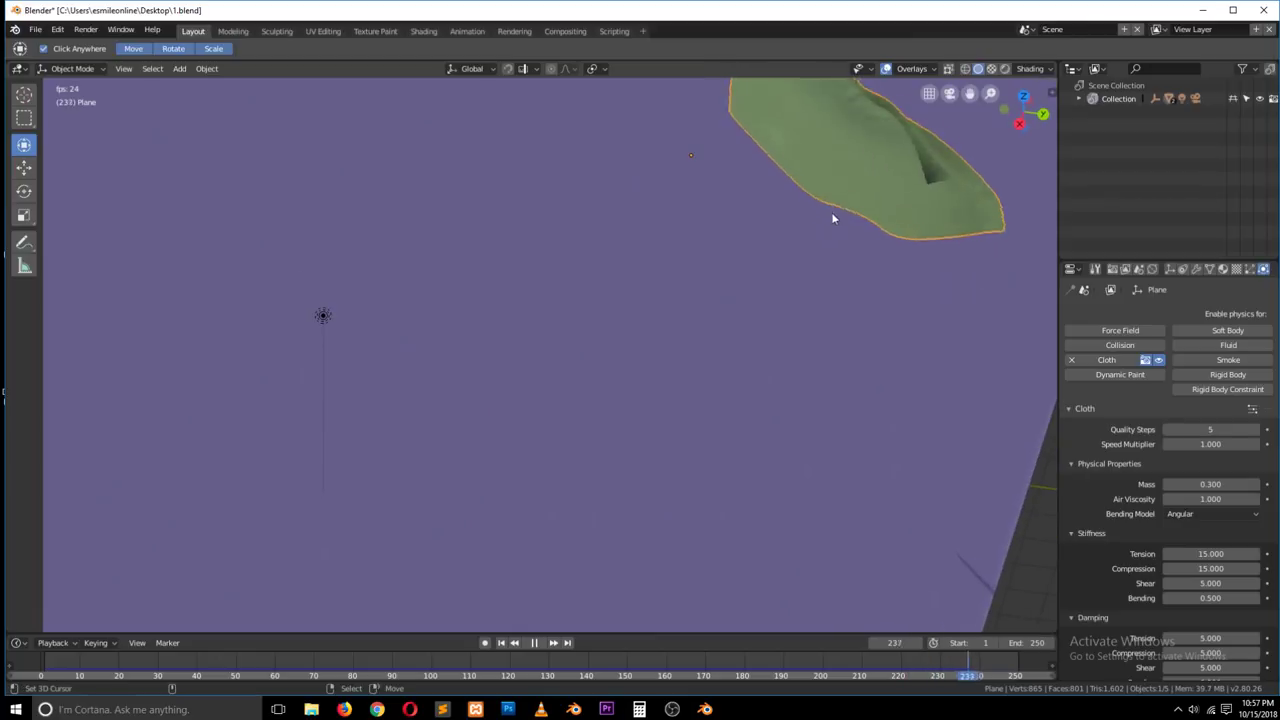
scroll(839, 209, down, 5)
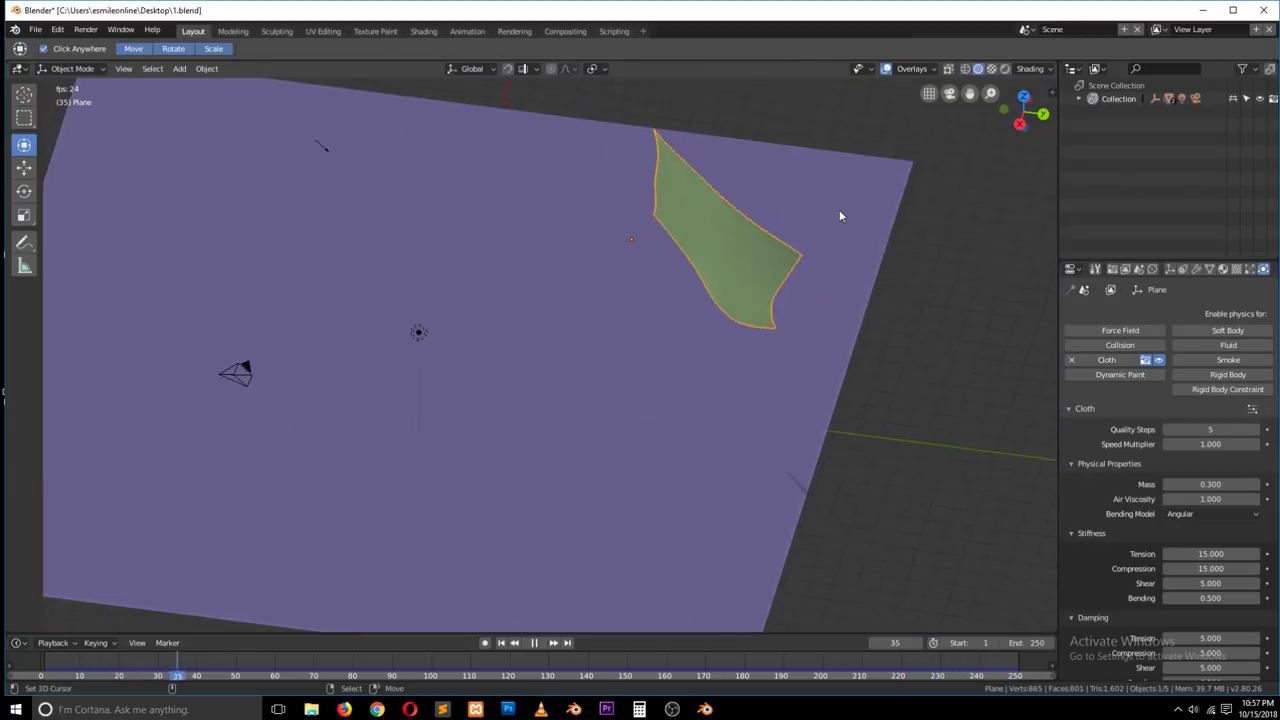
middle_drag(794, 203, 738, 218)
Step: Clear the cloth's Pin Group and play the unpinned fall
key(Escape)
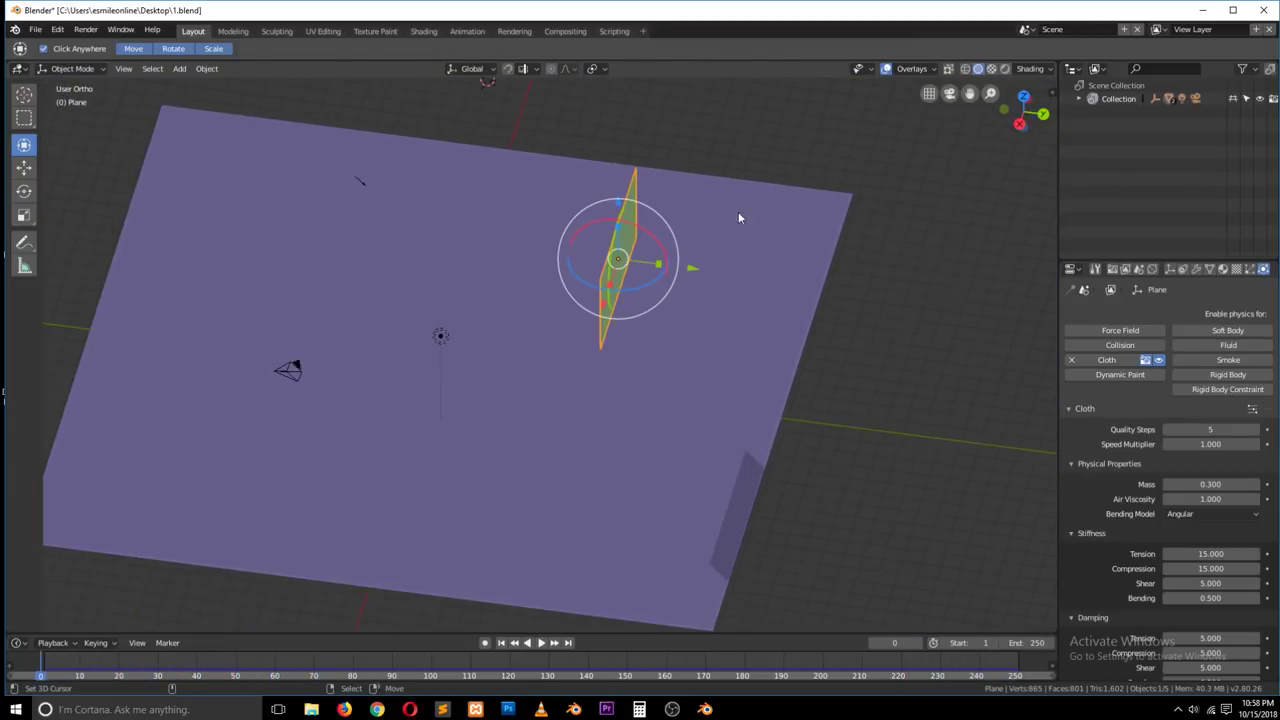
scroll(1175, 500, down, 4)
scroll(1180, 550, up, 3)
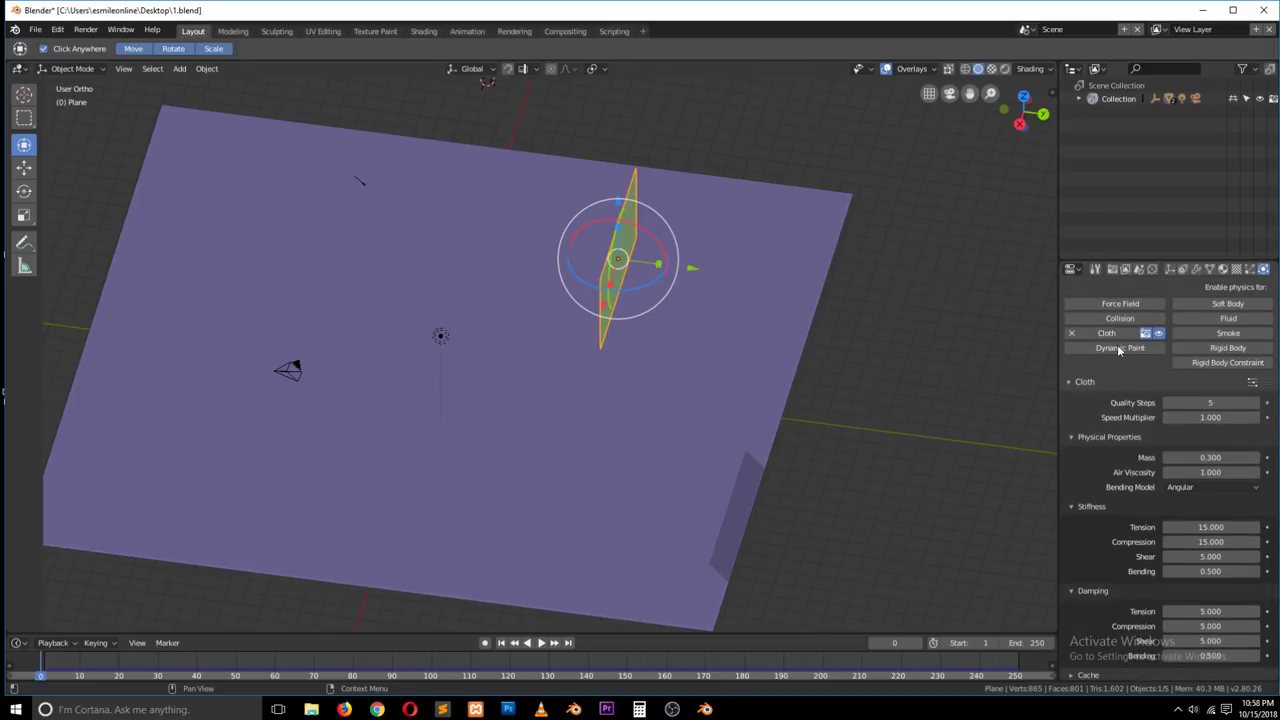
scroll(1183, 556, down, 6)
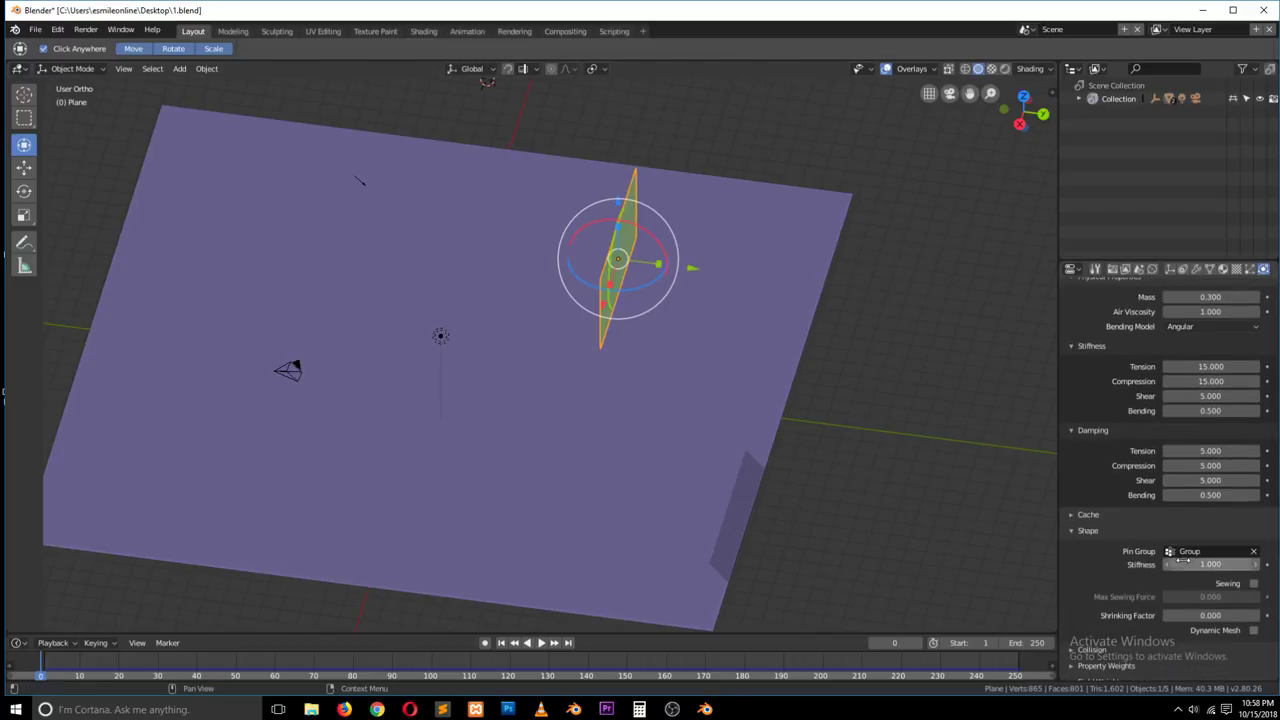
click(1255, 551)
middle_drag(911, 439, 895, 382)
key(space)
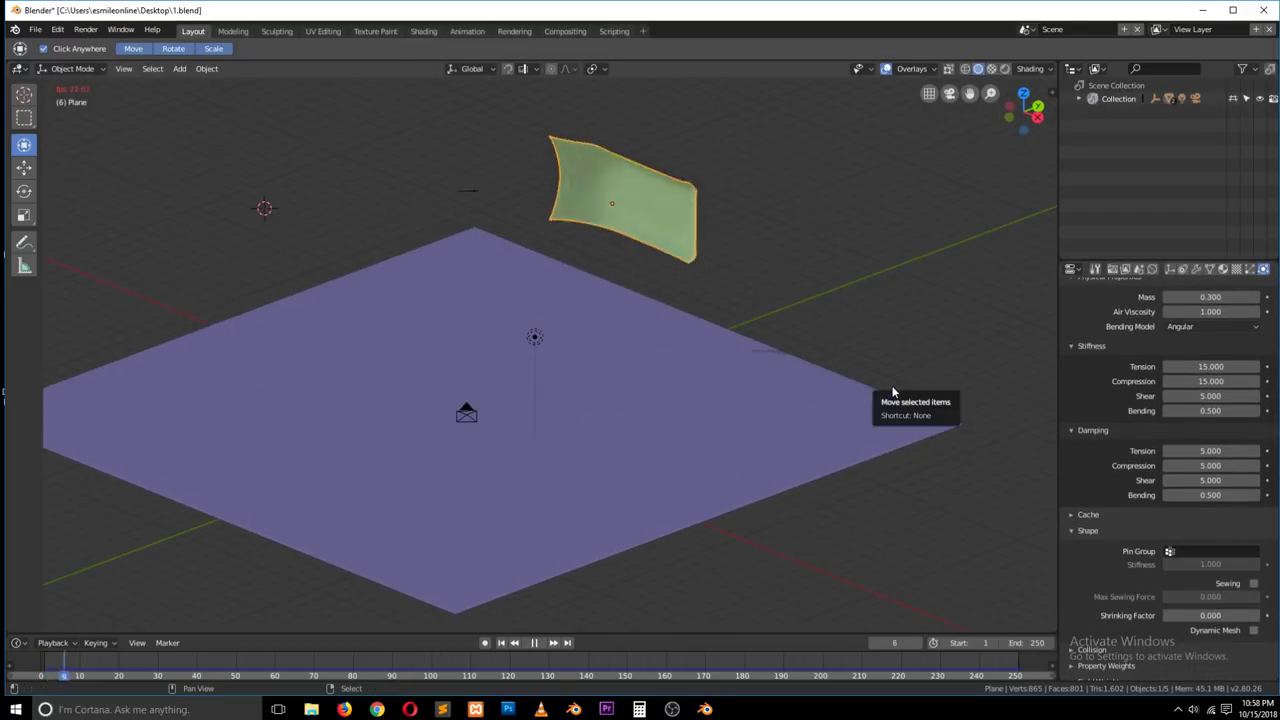
key(Escape)
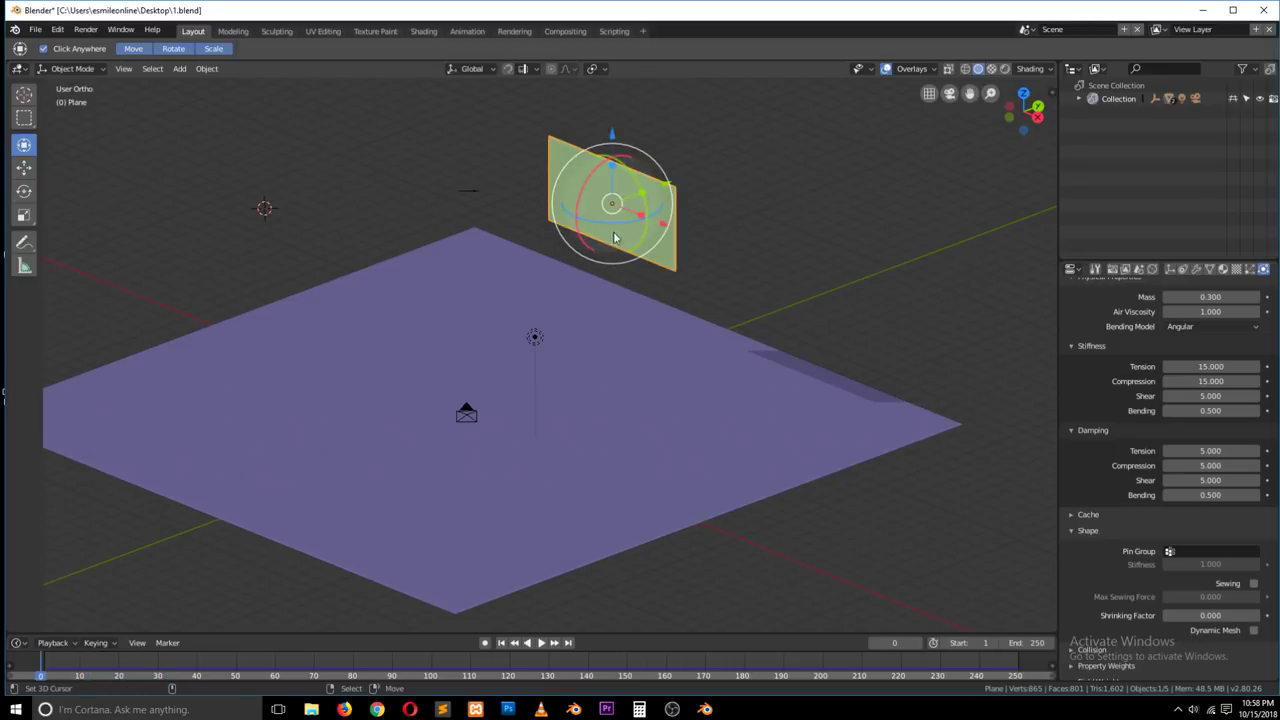
Step: Nudge the cloth plane, replay the fall, and select the wind field
drag(614, 237, 600, 215)
key(space)
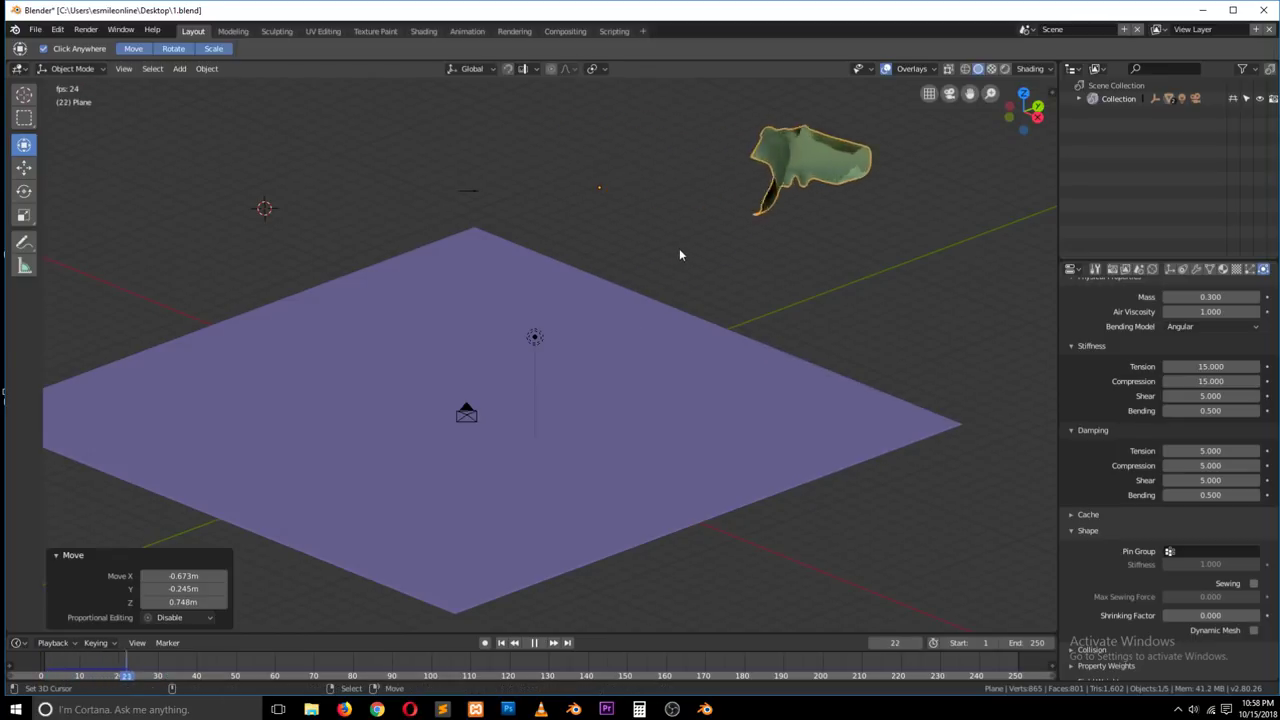
key(Escape)
click(457, 195)
scroll(1200, 318, up, 3)
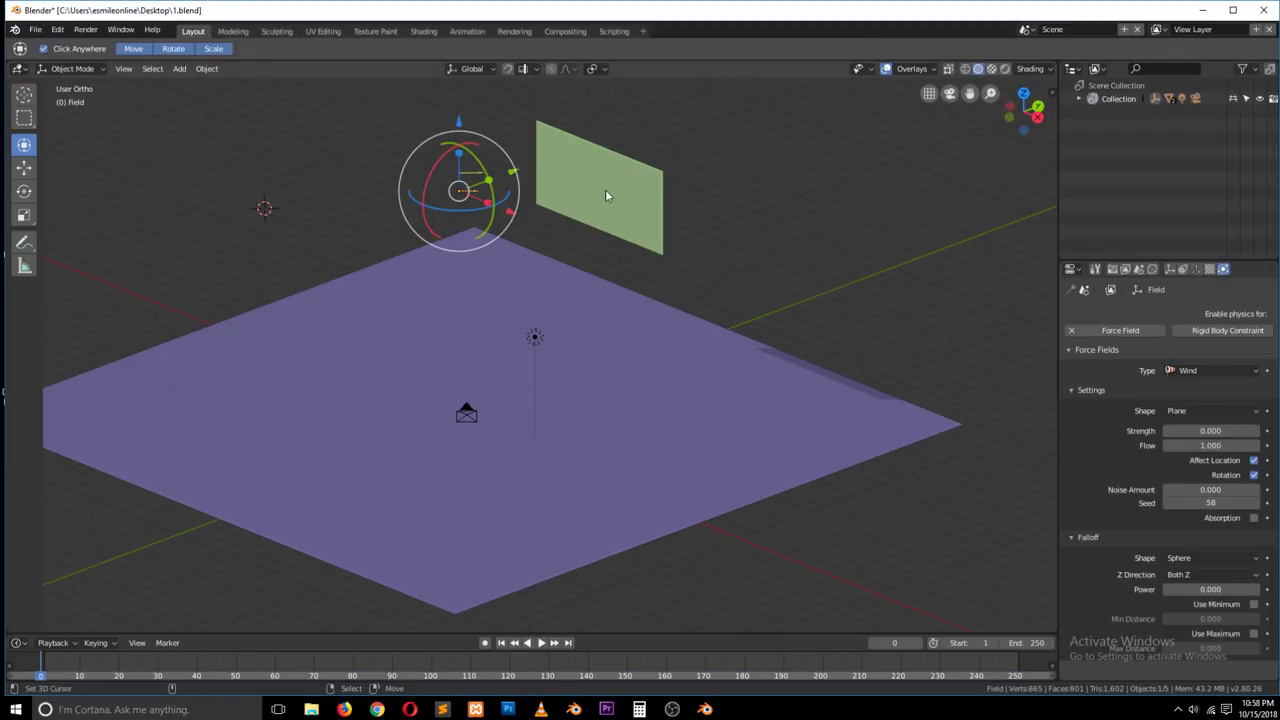
Step: Play the wind simulation while zooming in, stop at frame 0, and nudge the wind field slightly
key(space)
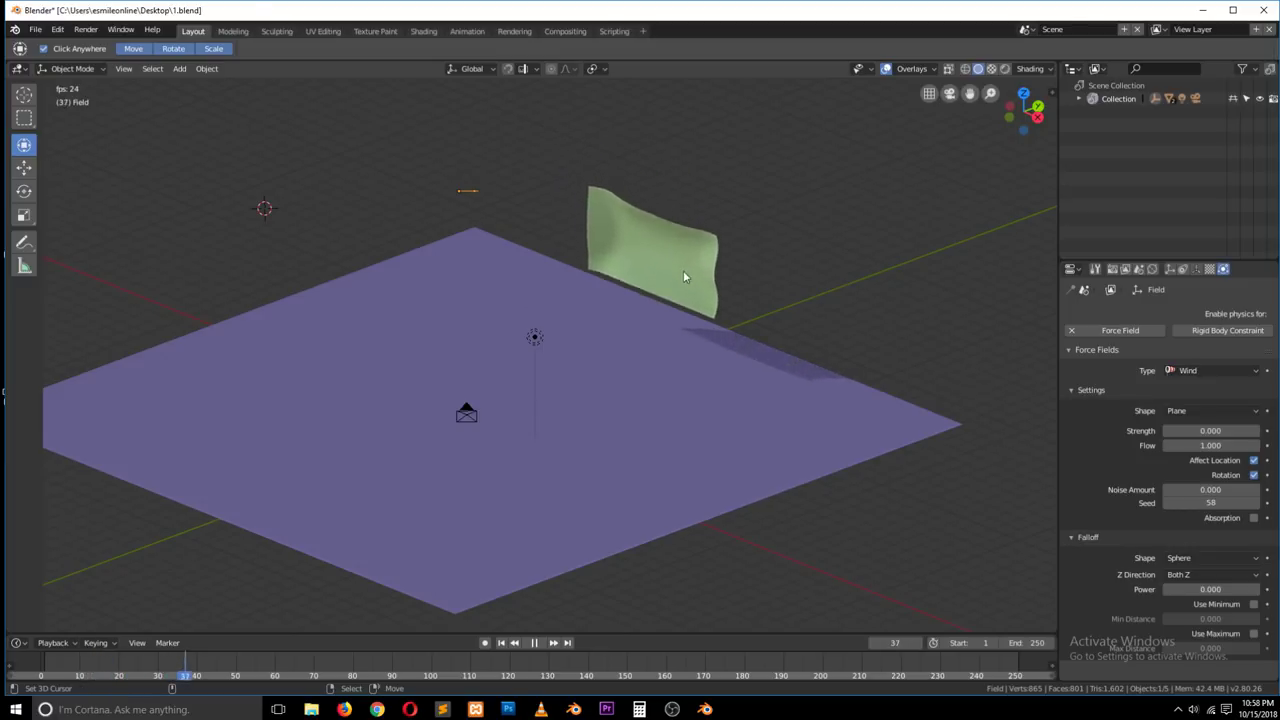
scroll(727, 286, up, 5)
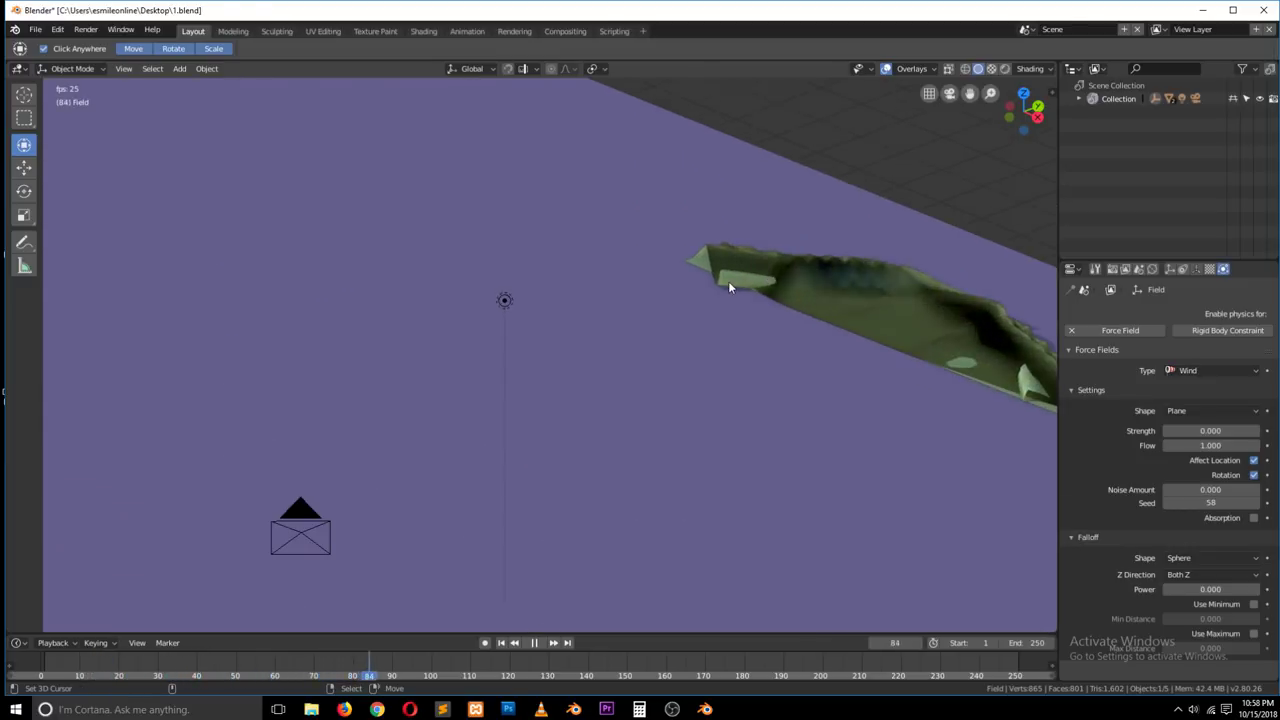
key(Escape)
scroll(690, 314, down, 6)
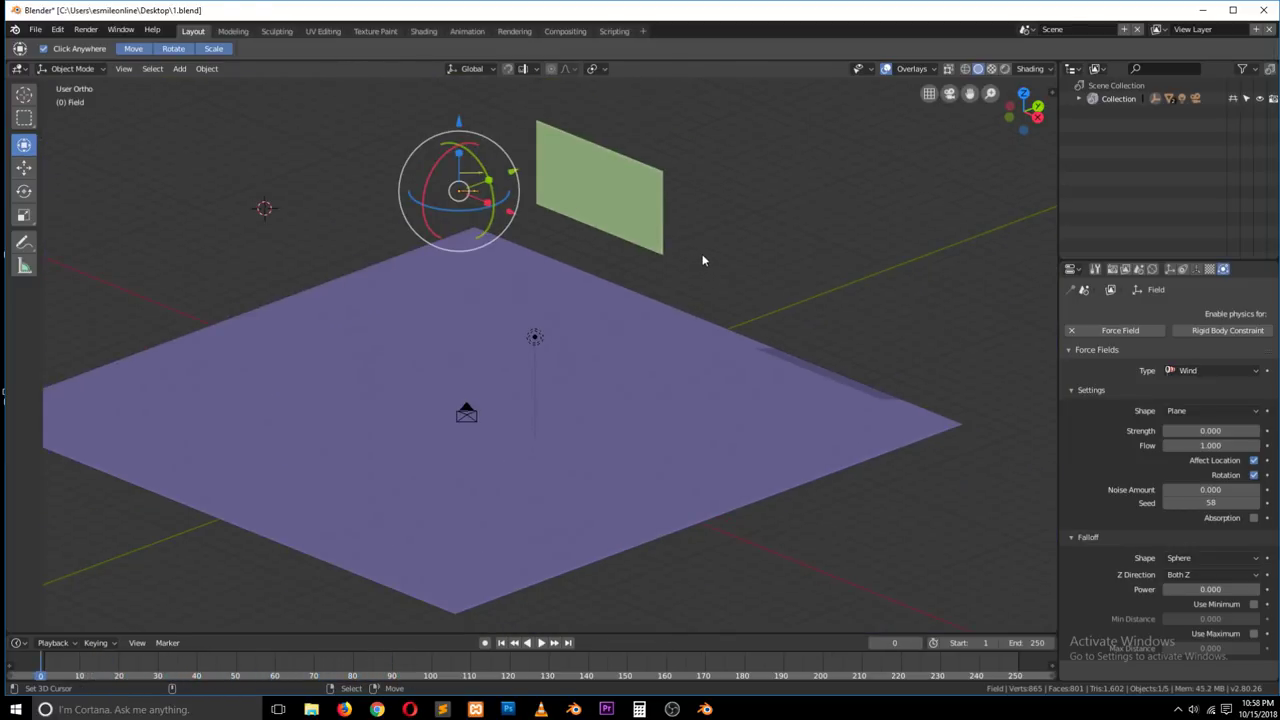
scroll(692, 268, up, 1)
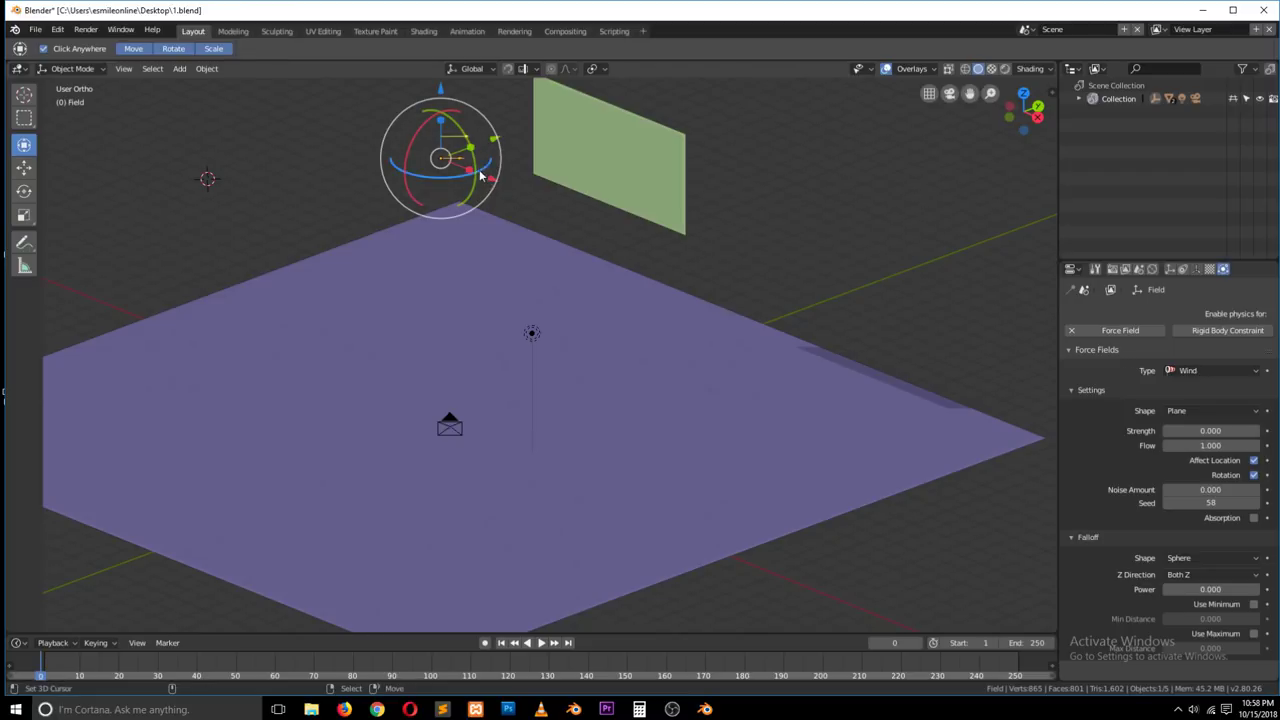
click(505, 197)
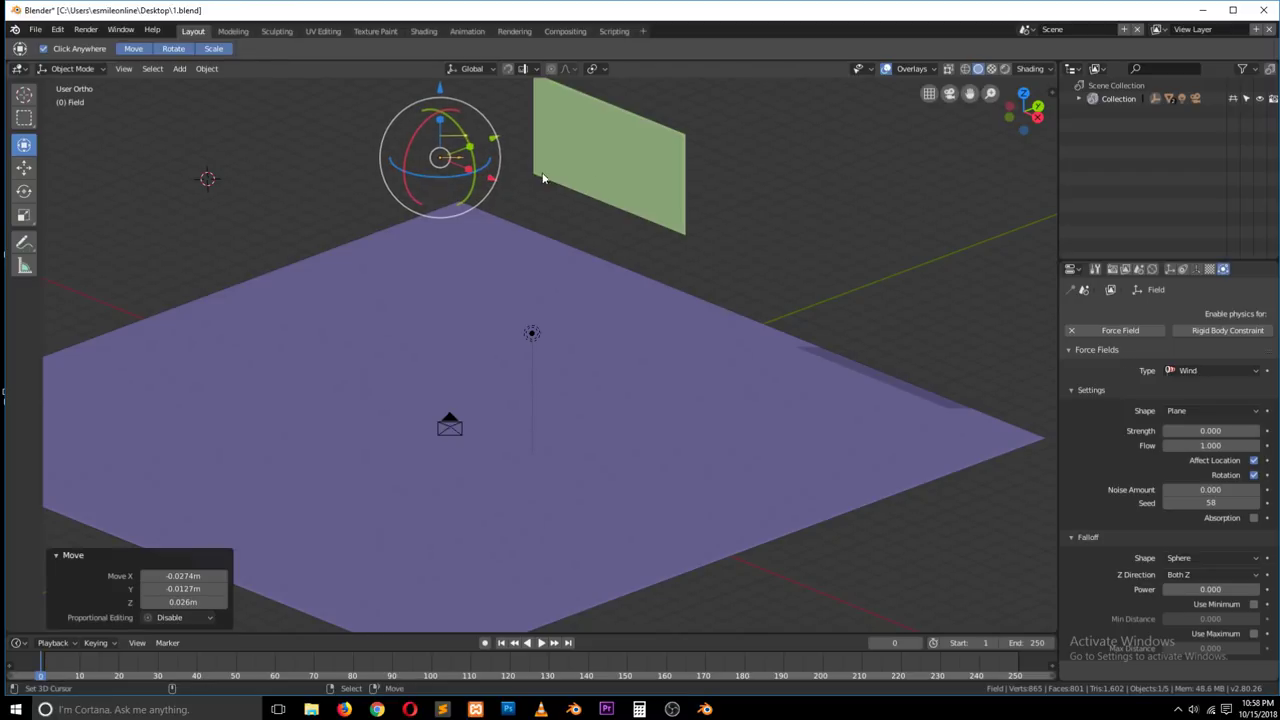
Step: Orbit to look across the ground plane and replay the cloth blowing in the wind
key(shift+a)
click(591, 157)
scroll(645, 201, down, 1)
middle_drag(645, 201, 579, 275)
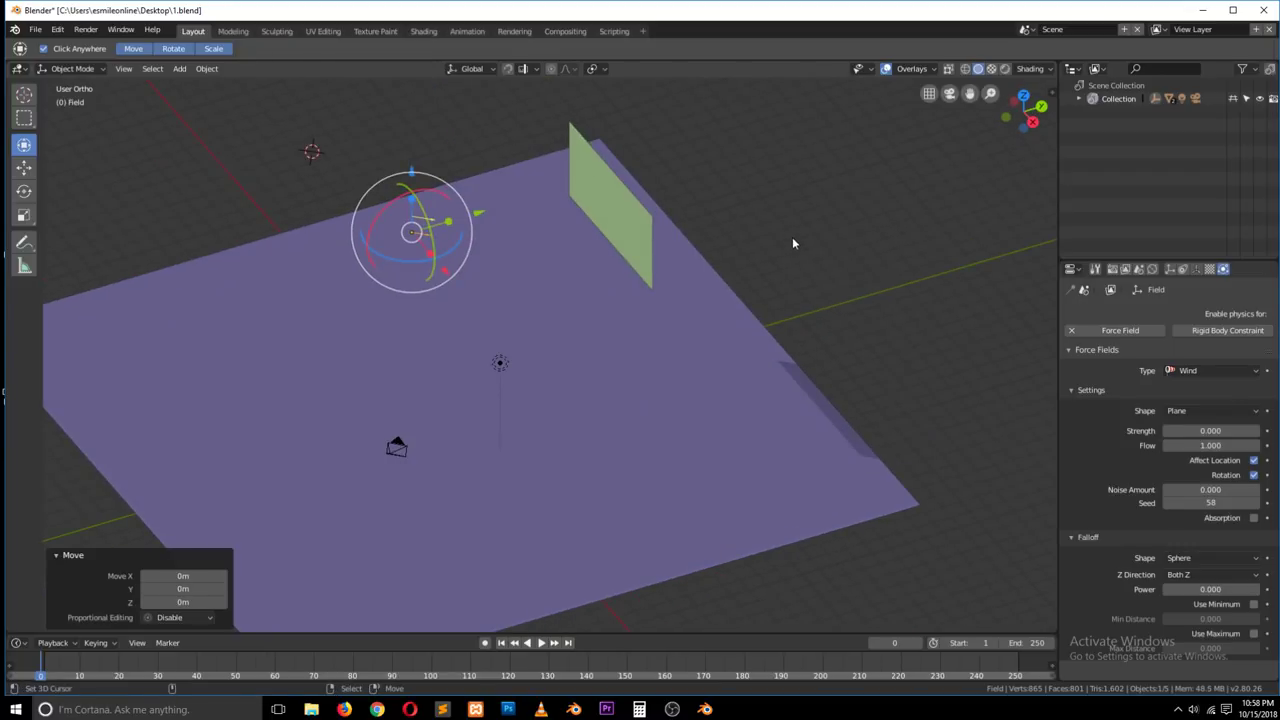
scroll(800, 311, up, 2)
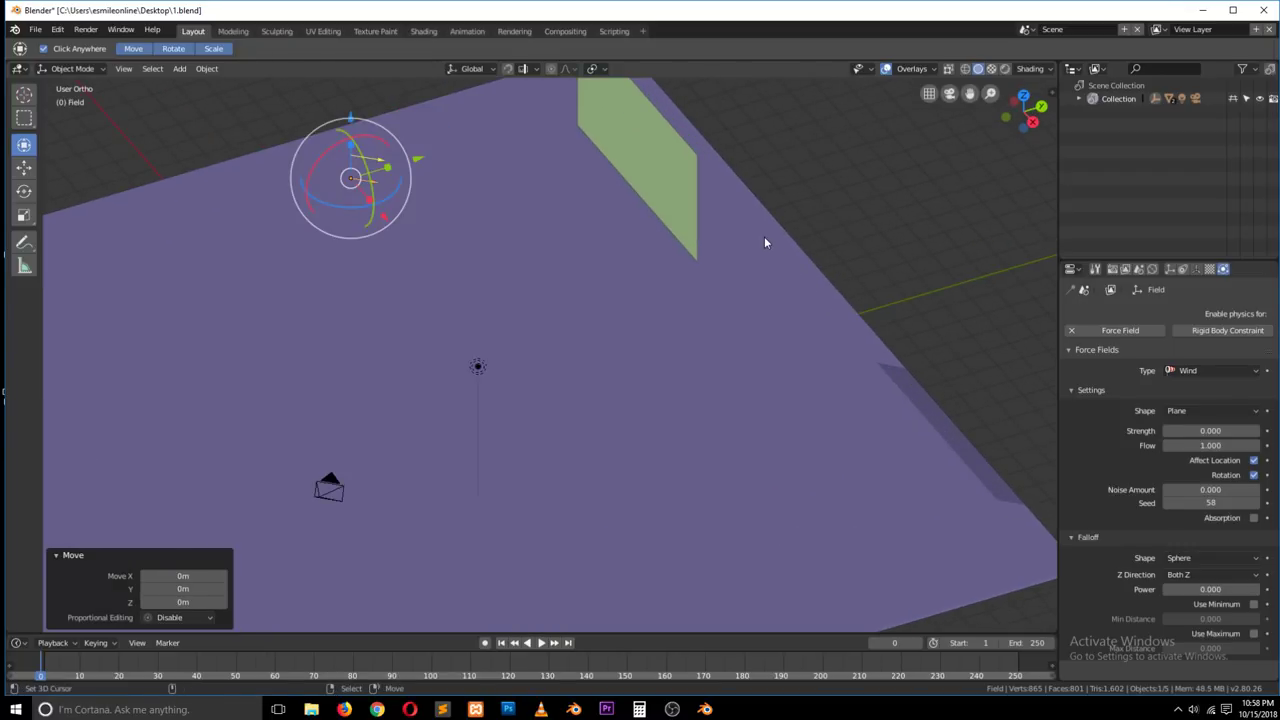
key(space)
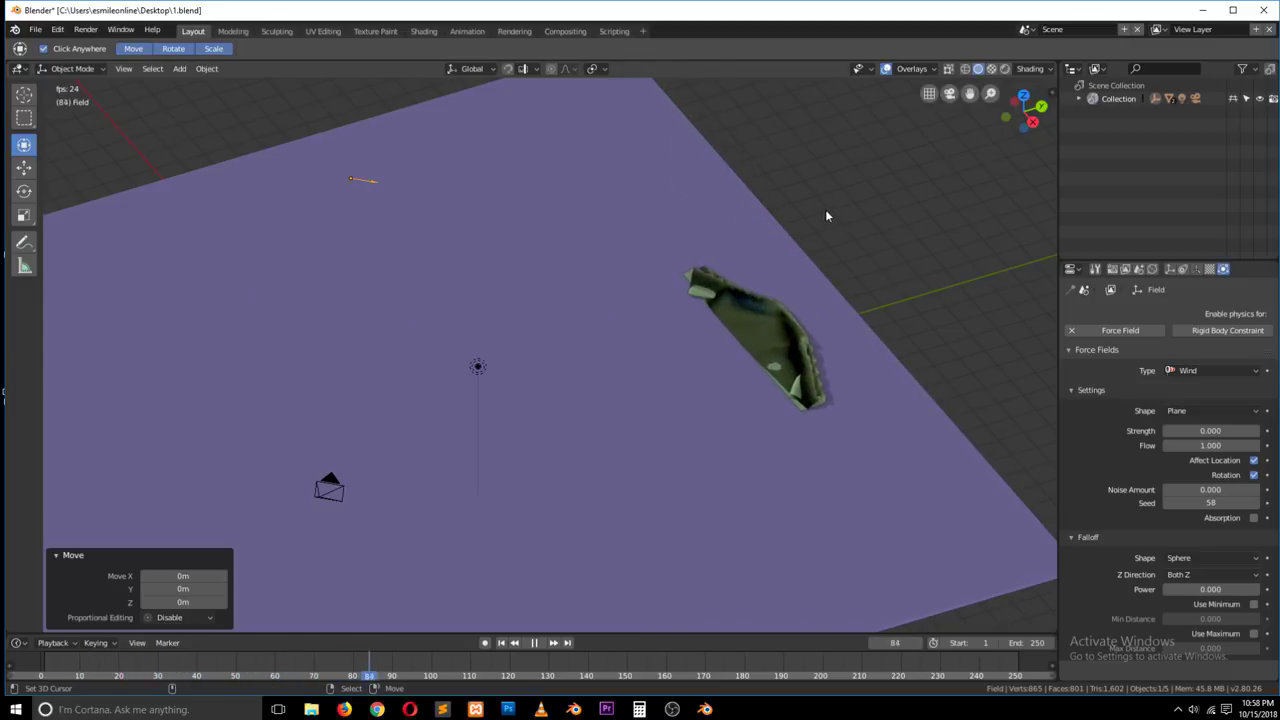
scroll(834, 334, up, 4)
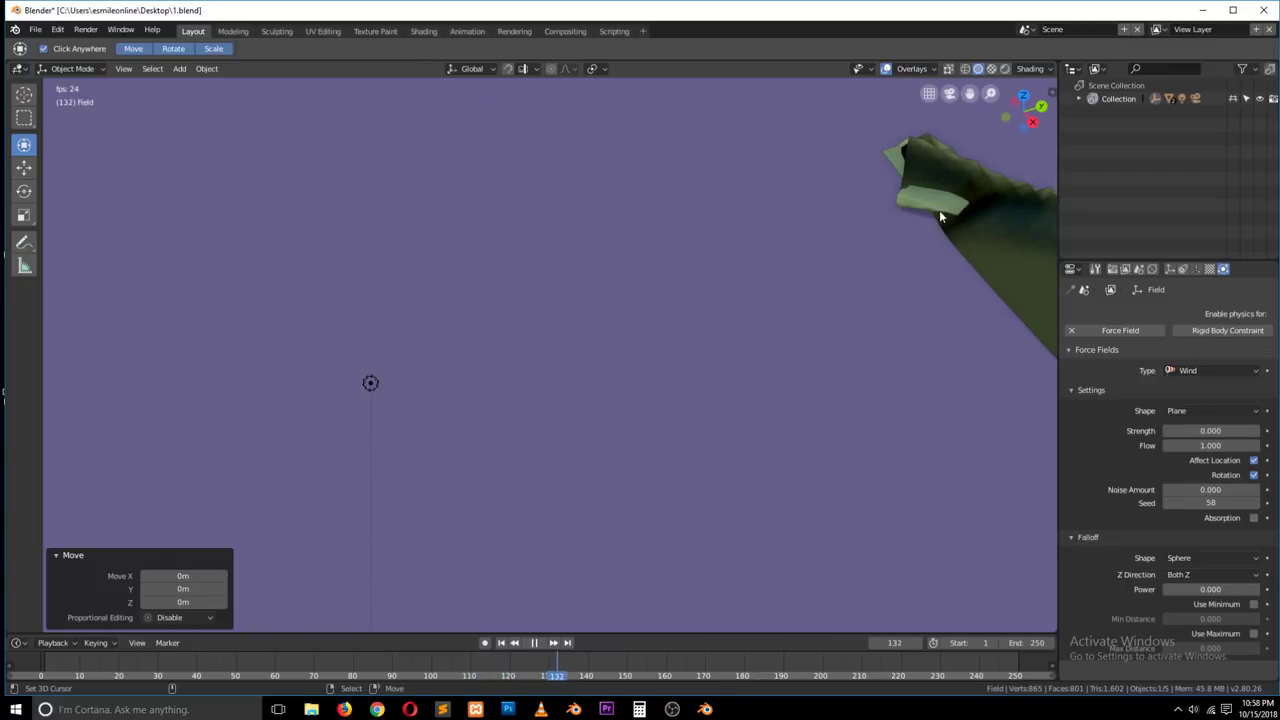
scroll(939, 214, down, 5)
Step: Select the cloth plane and stop playback back at frame 0
click(732, 311)
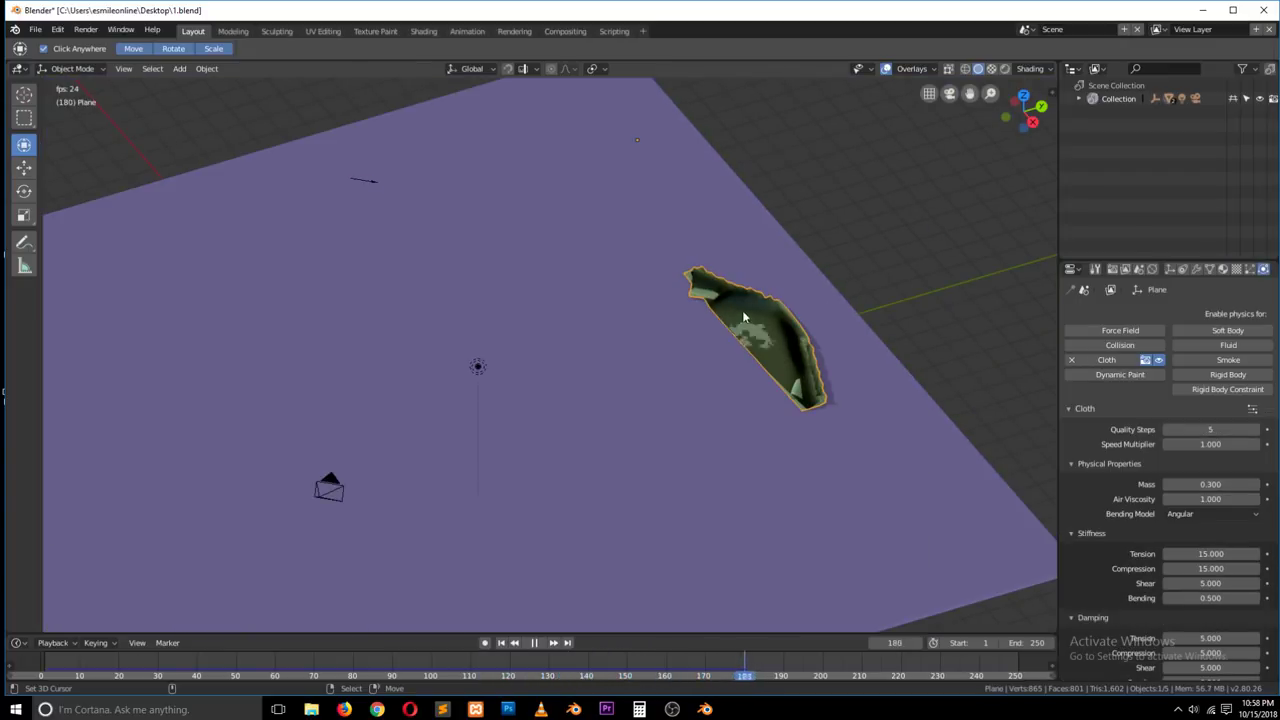
key(Escape)
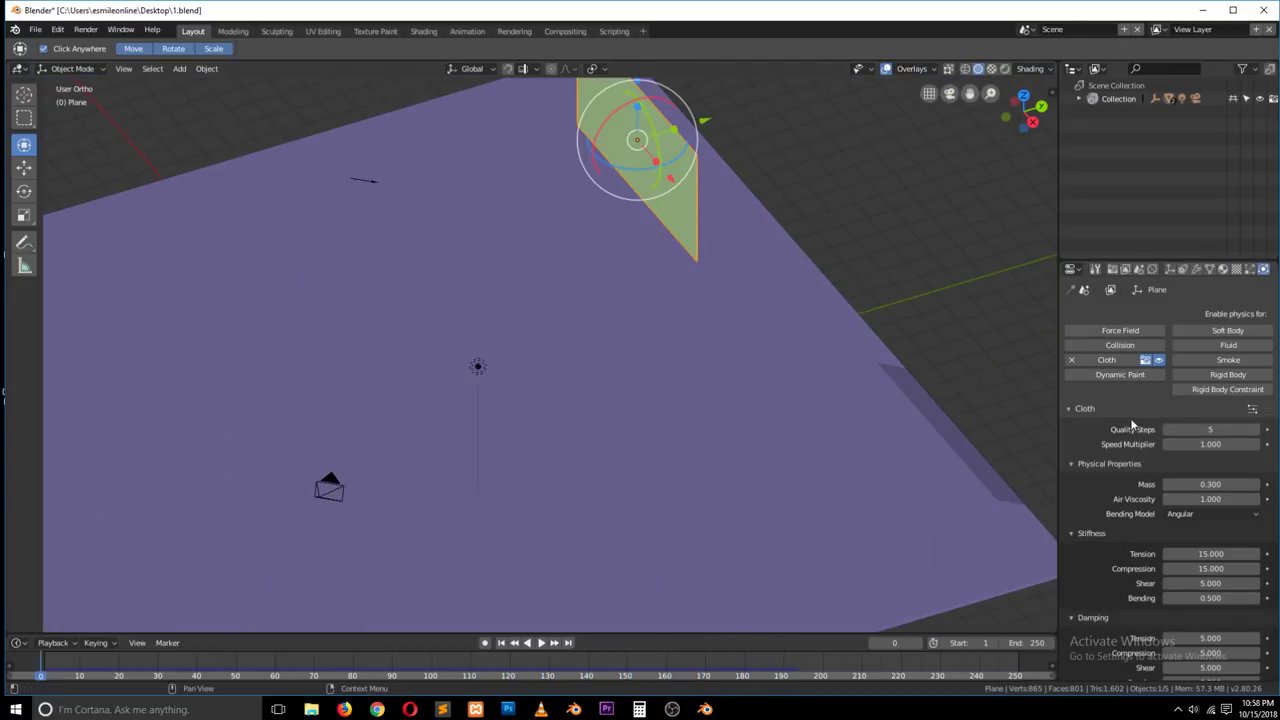
scroll(1130, 418, down, 5)
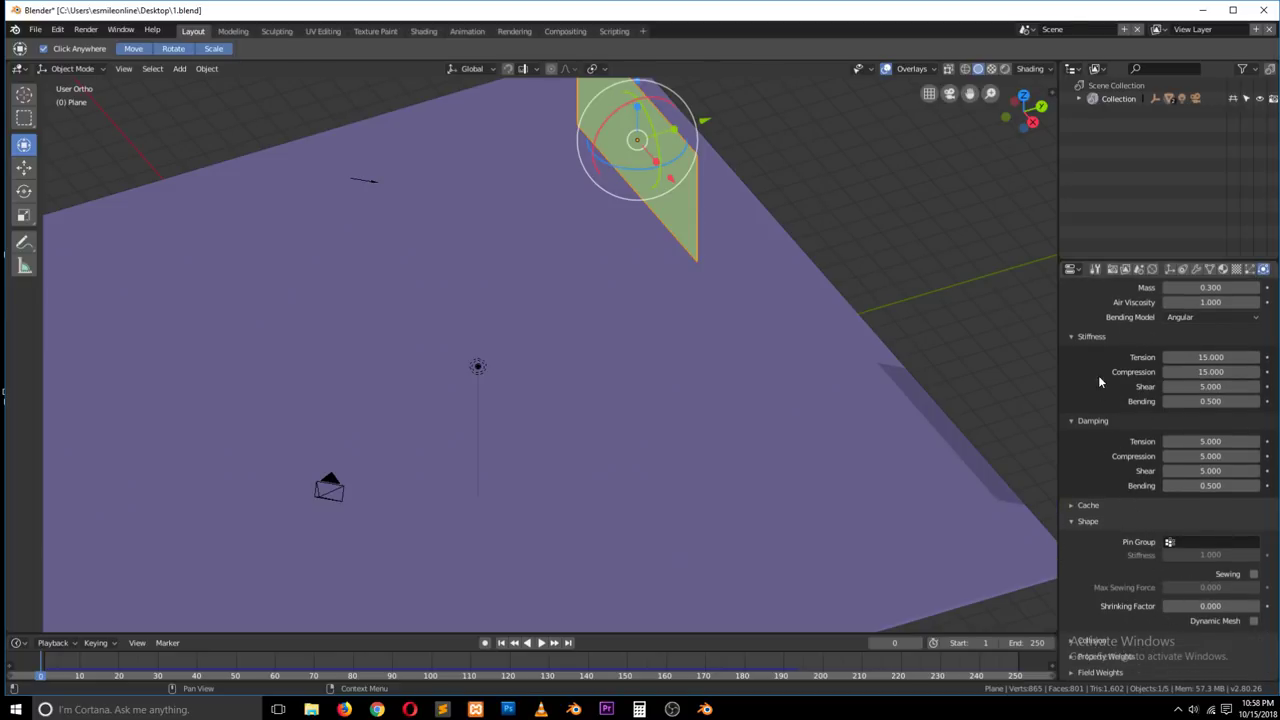
scroll(1090, 338, up, 5)
Step: Enable Self Collision in the cloth's Collisions settings and nudge the cloth plane into place
click(1086, 496)
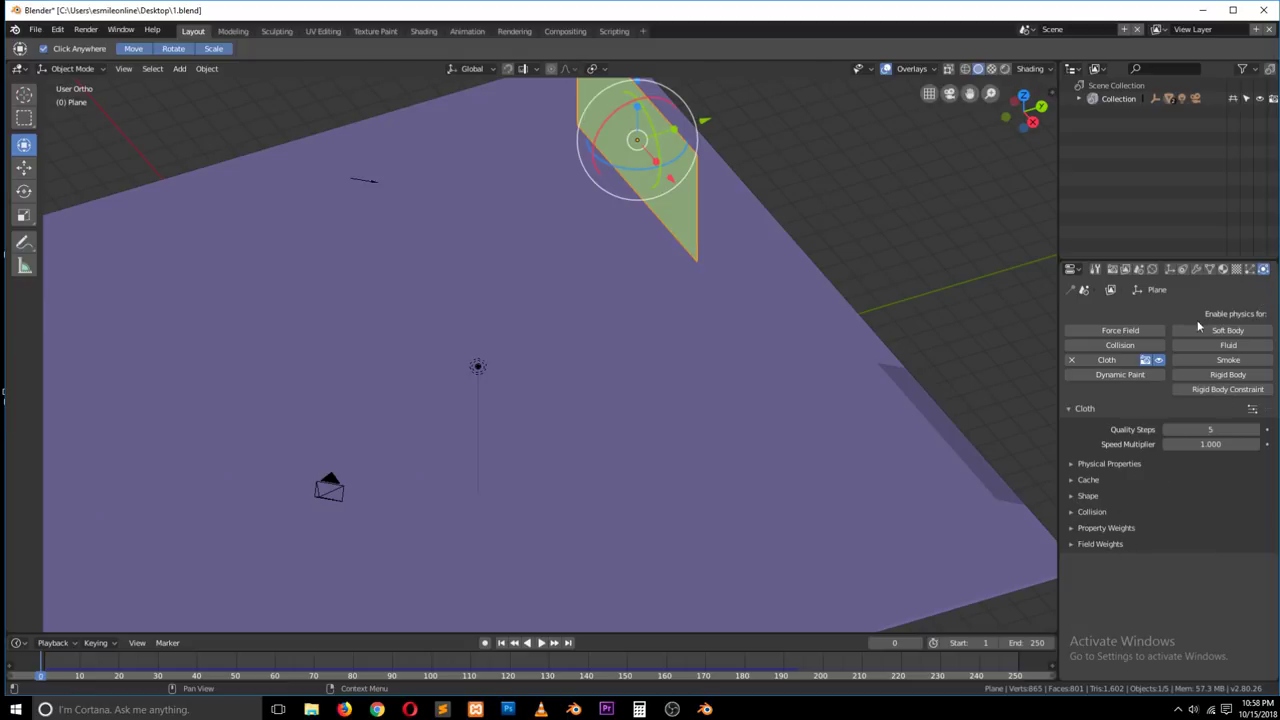
click(1092, 512)
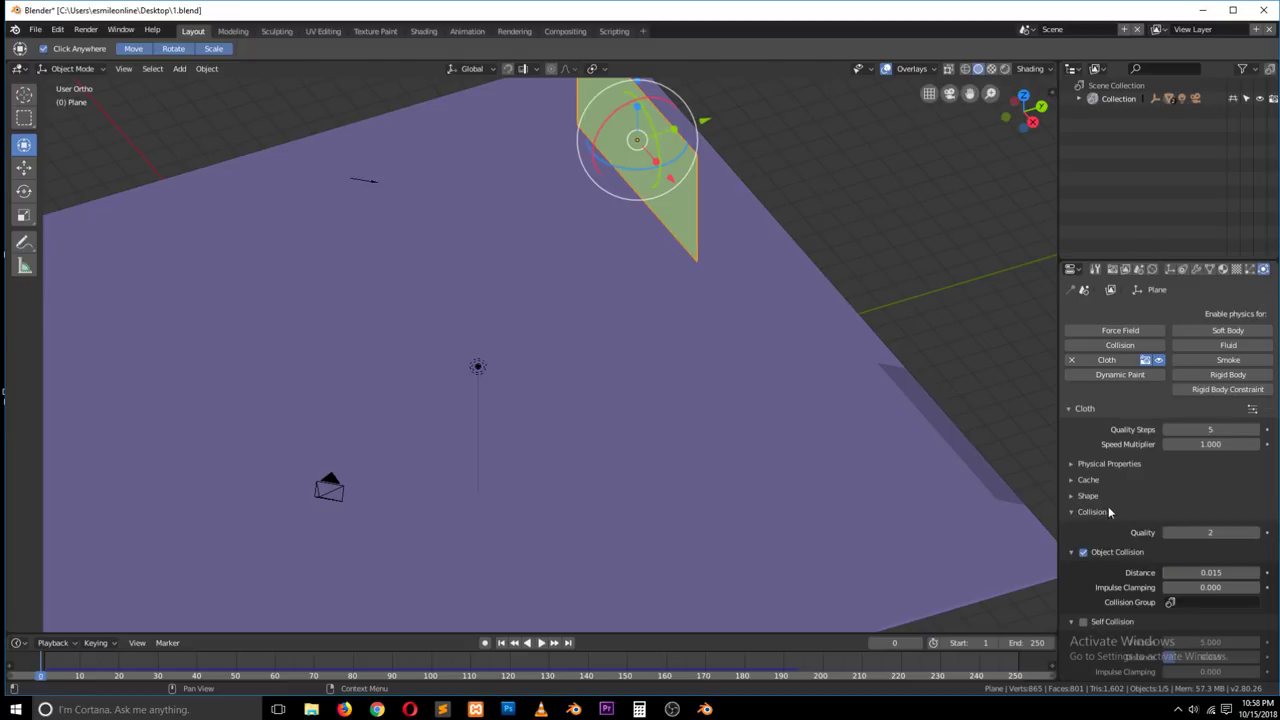
scroll(1130, 572, down, 2)
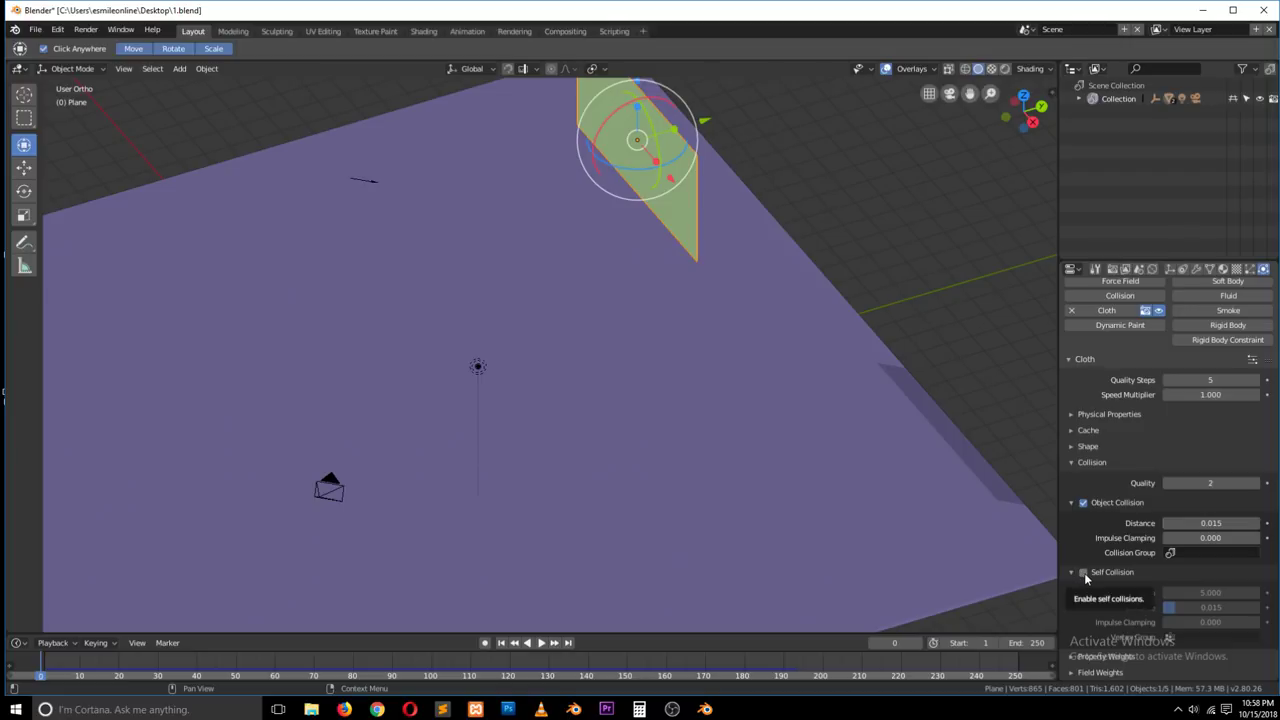
click(1084, 573)
scroll(732, 348, down, 5)
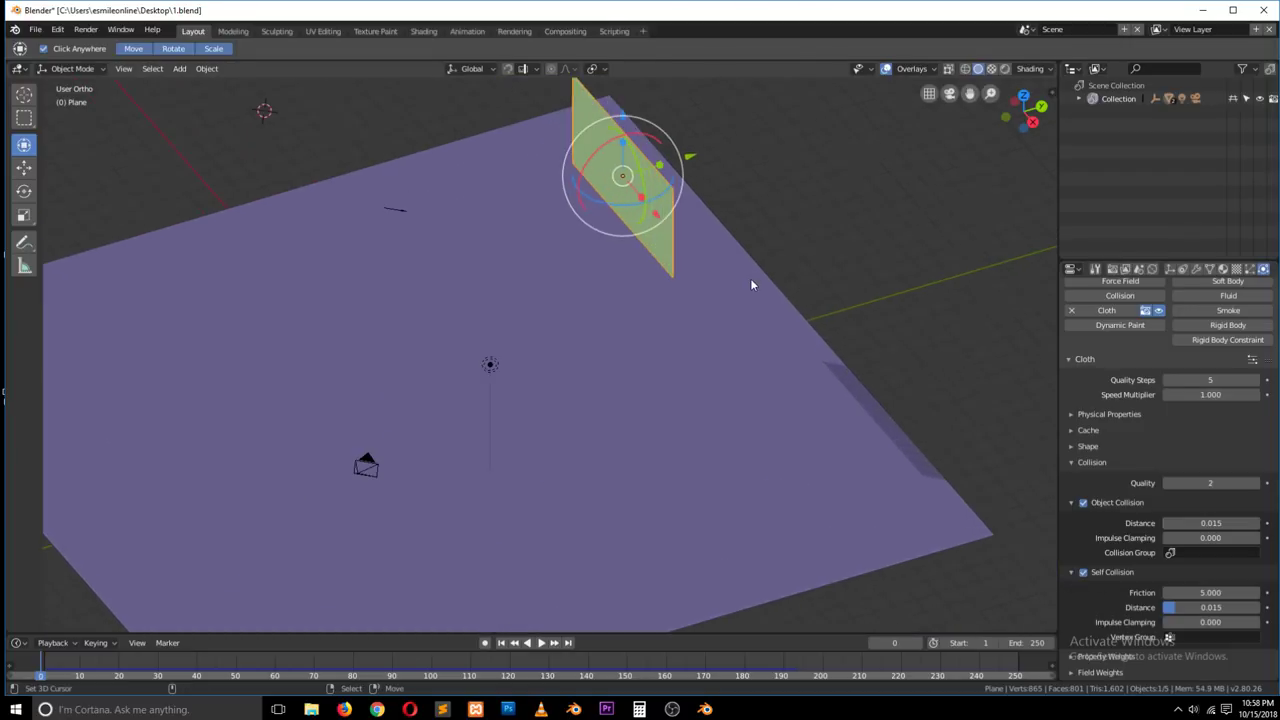
scroll(750, 280, up, 3)
click(863, 229)
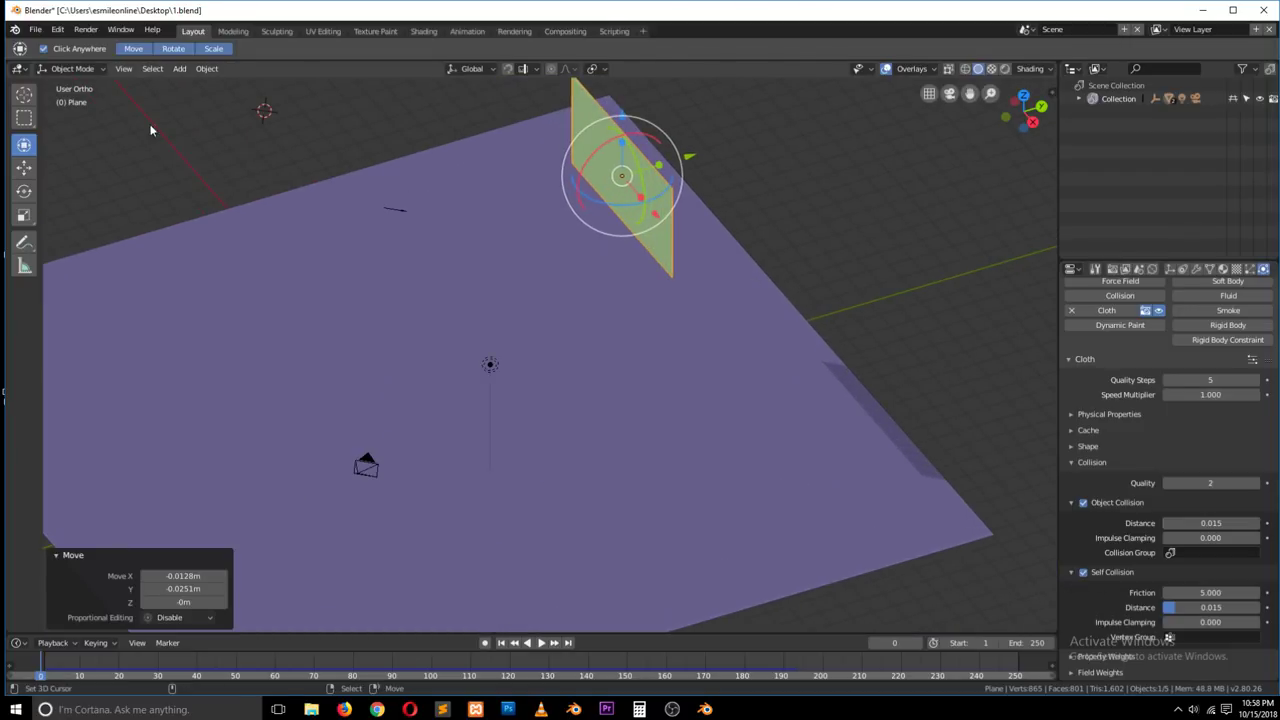
click(25, 95)
key(space)
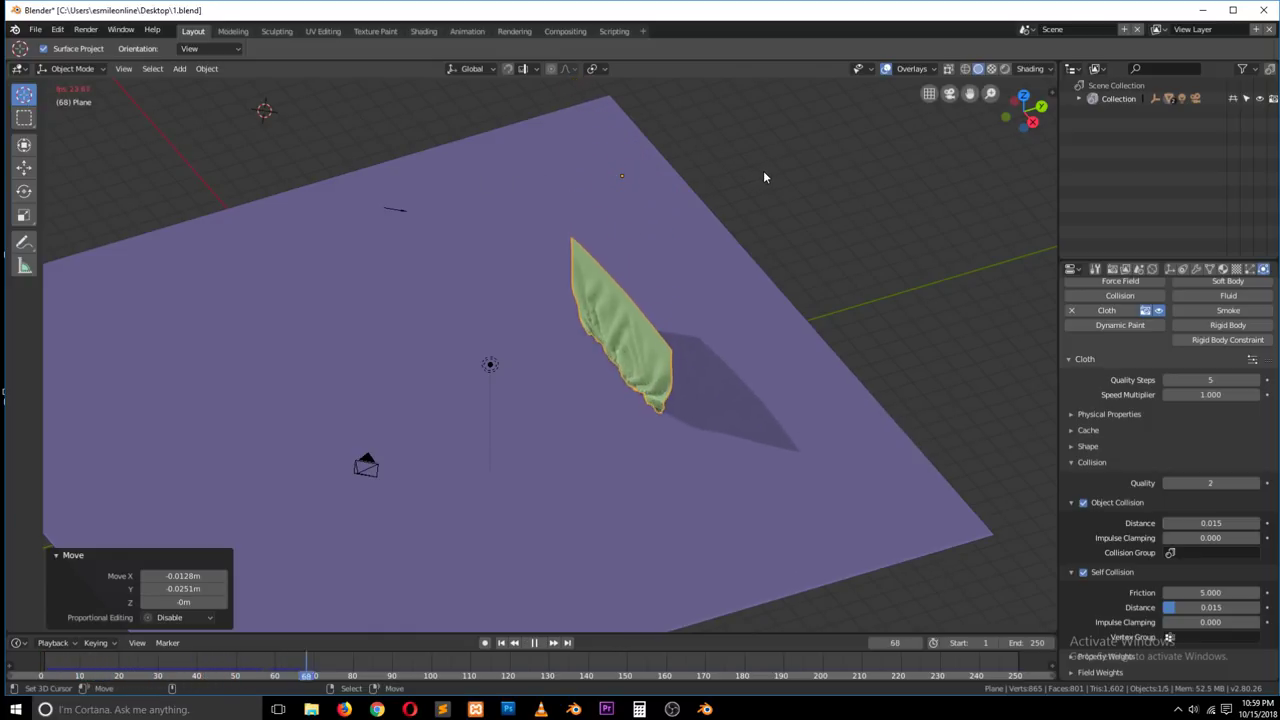
scroll(725, 290, up, 5)
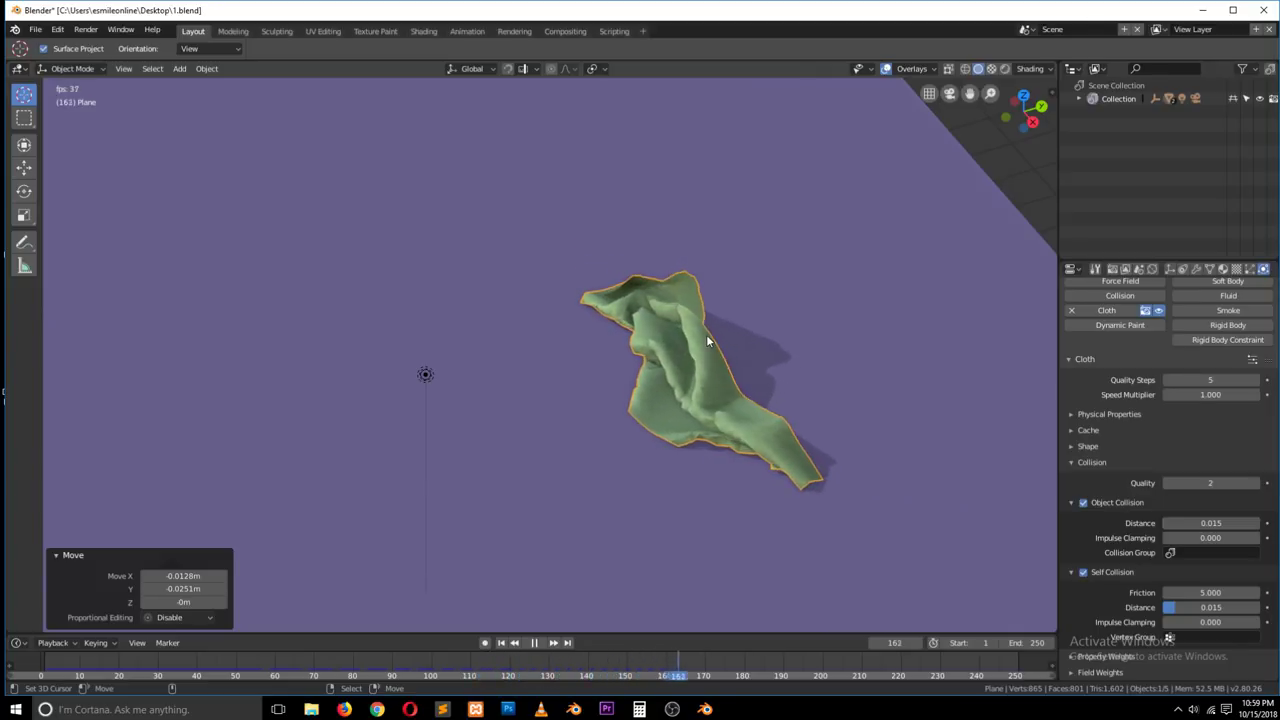
scroll(714, 337, down, 5)
key(Escape)
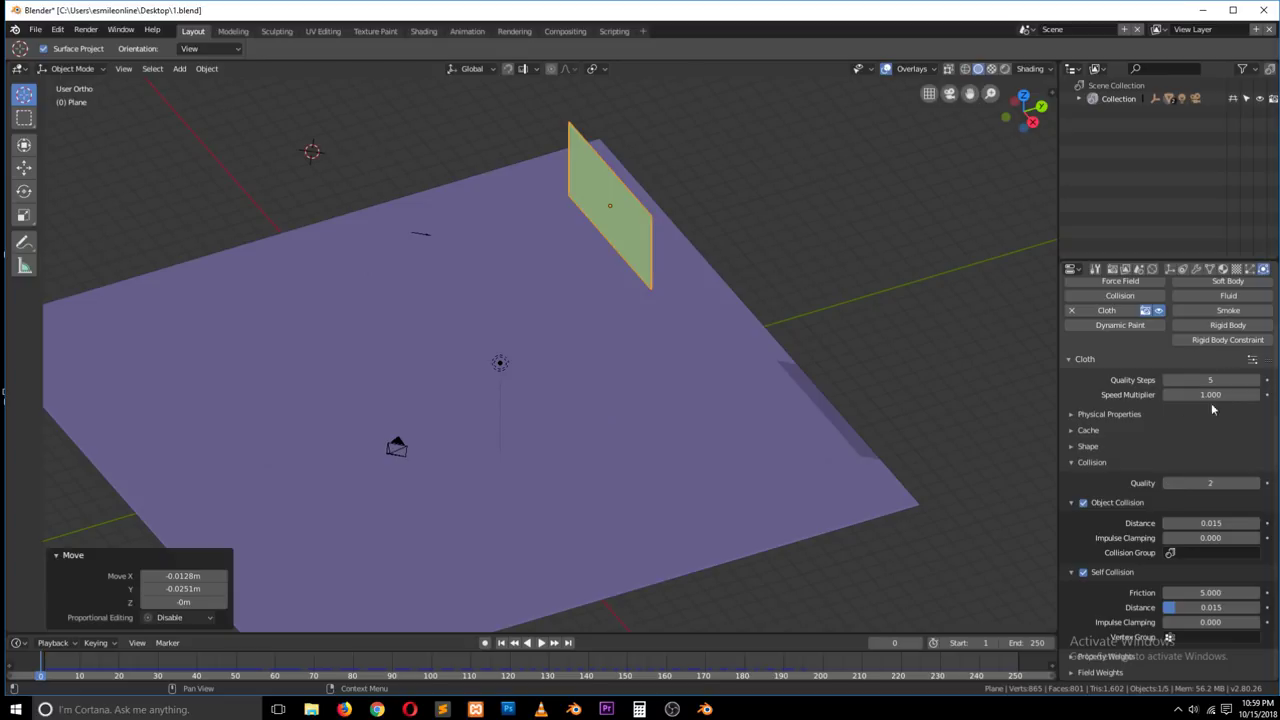
Step: Collapse Cache and Collisions, then set the cloth's Shape Pin Group to Group
click(1083, 433)
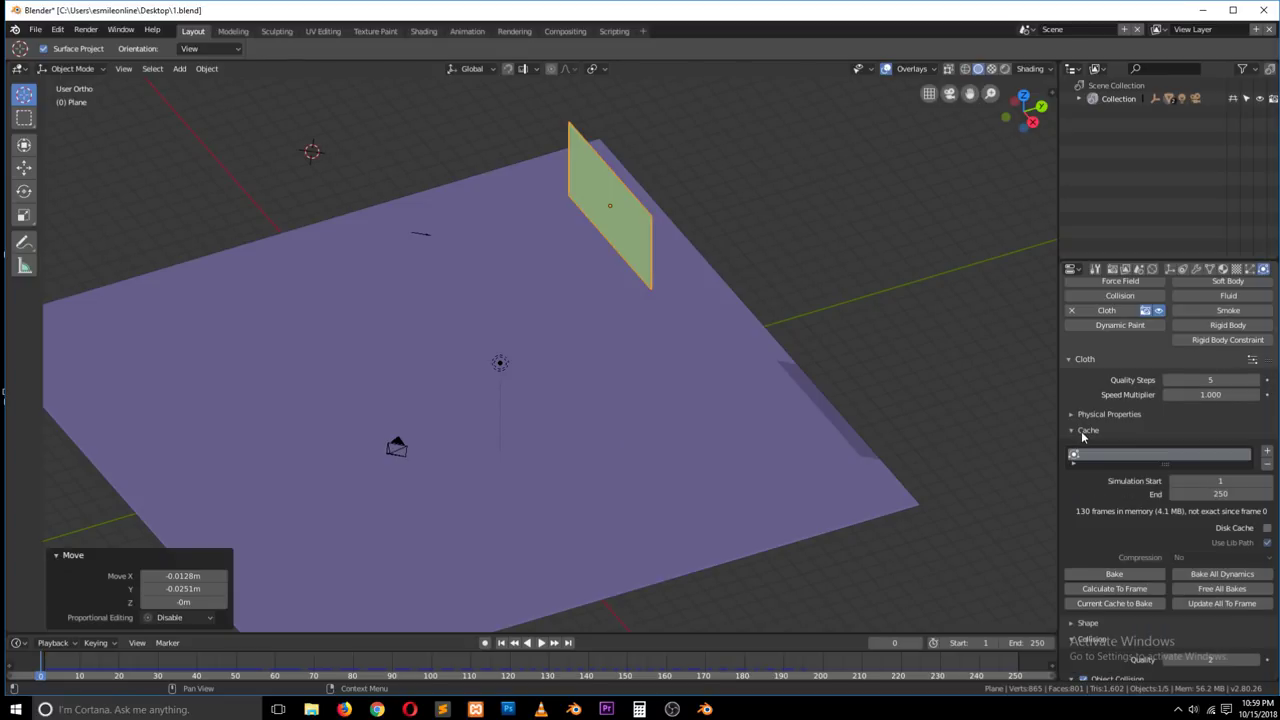
drag(1082, 436, 1090, 455)
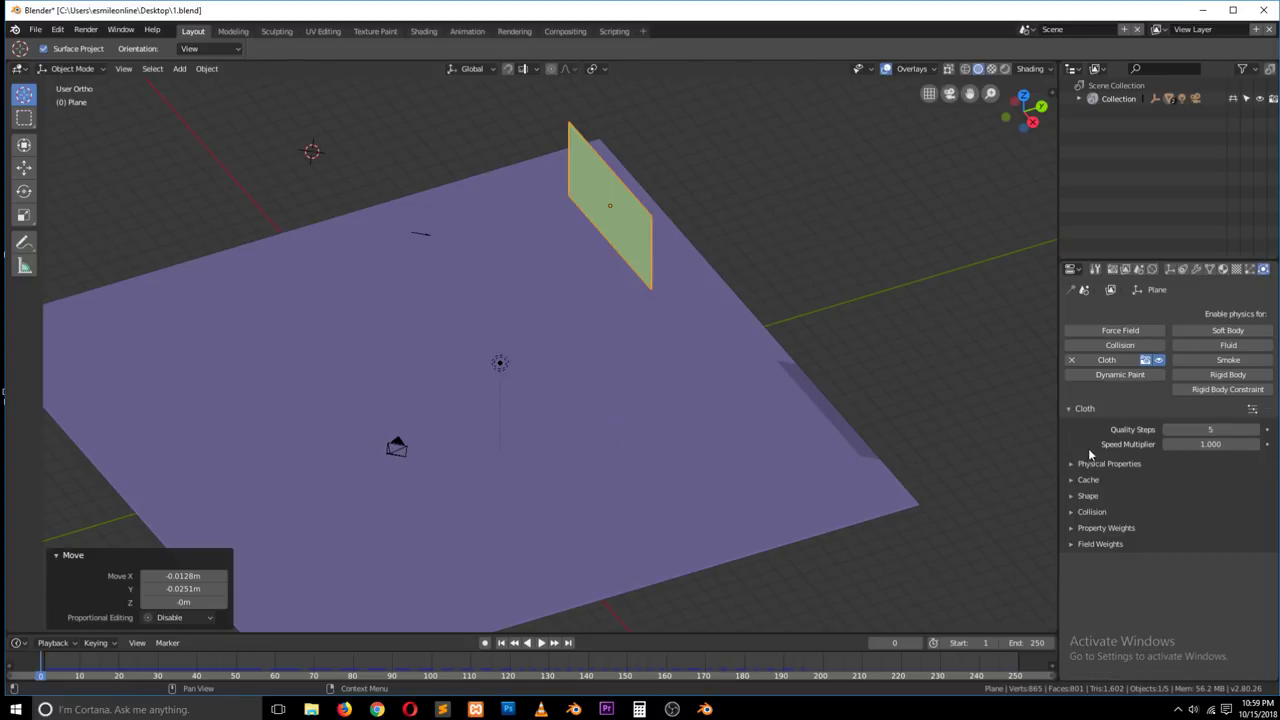
click(1104, 504)
click(1200, 516)
click(1180, 531)
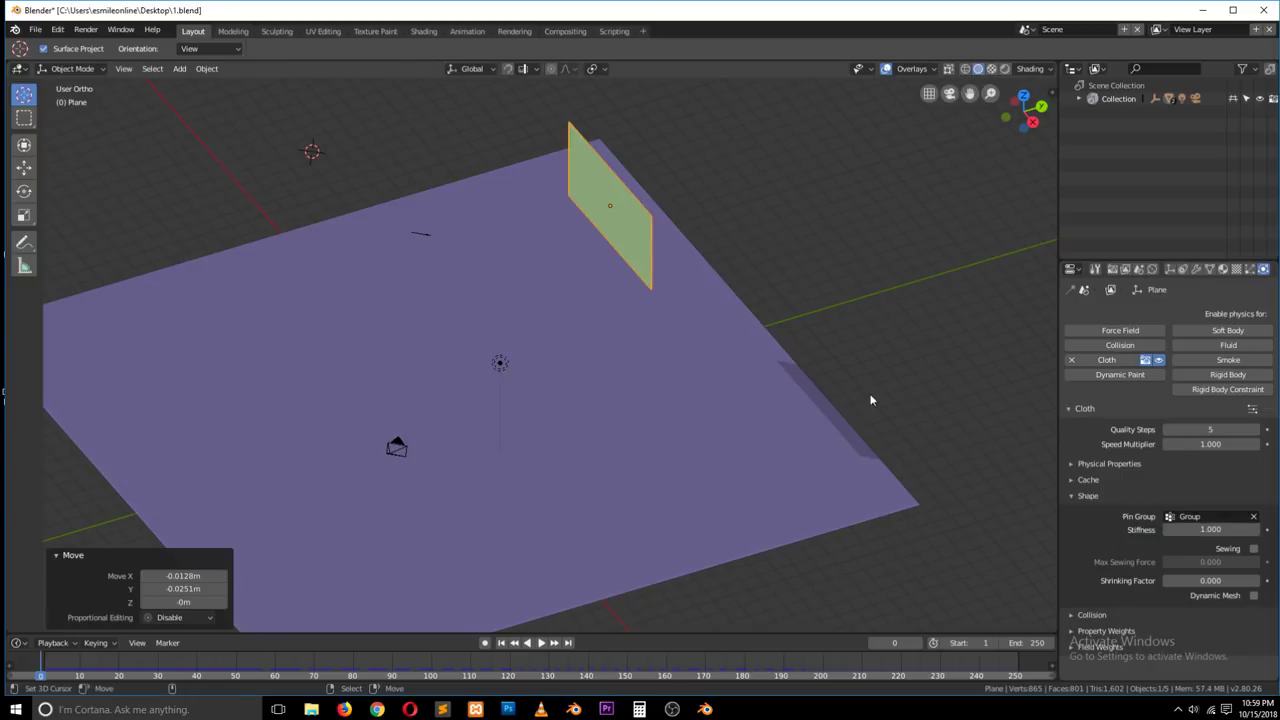
Step: Play the simulation to watch the pinned cloth hang, then stop and reset
key(space)
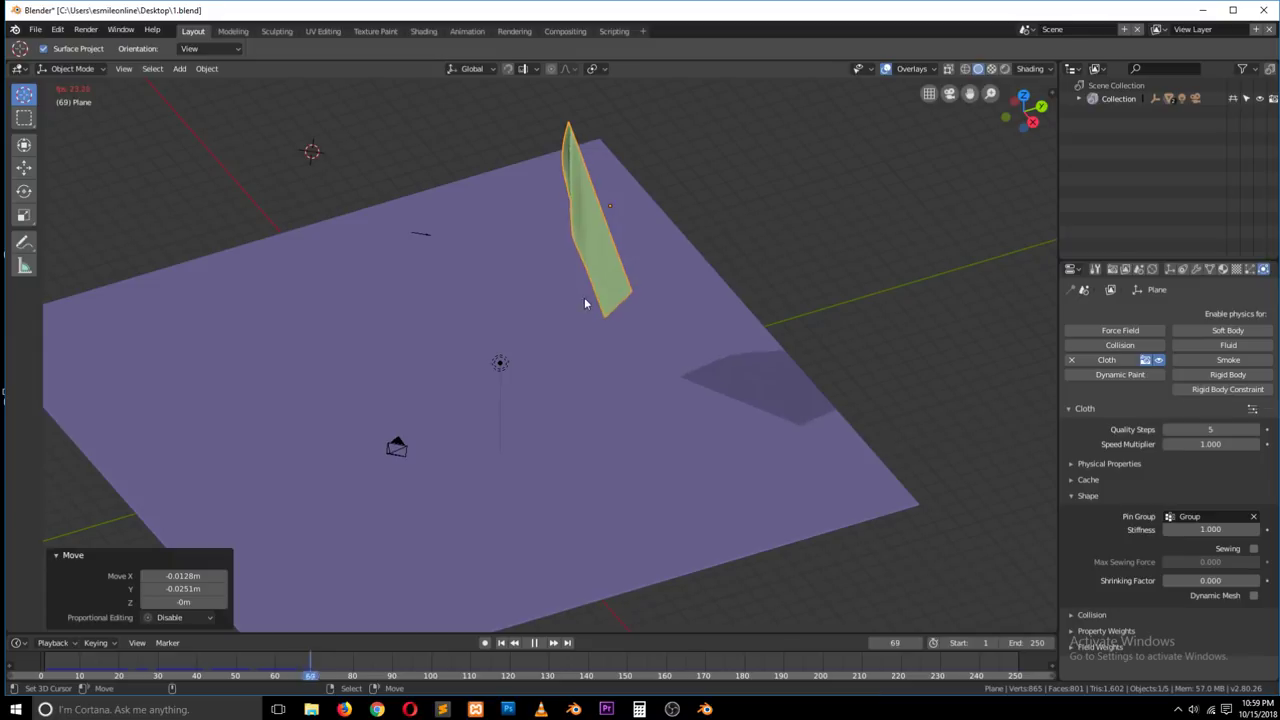
middle_drag(550, 294, 605, 292)
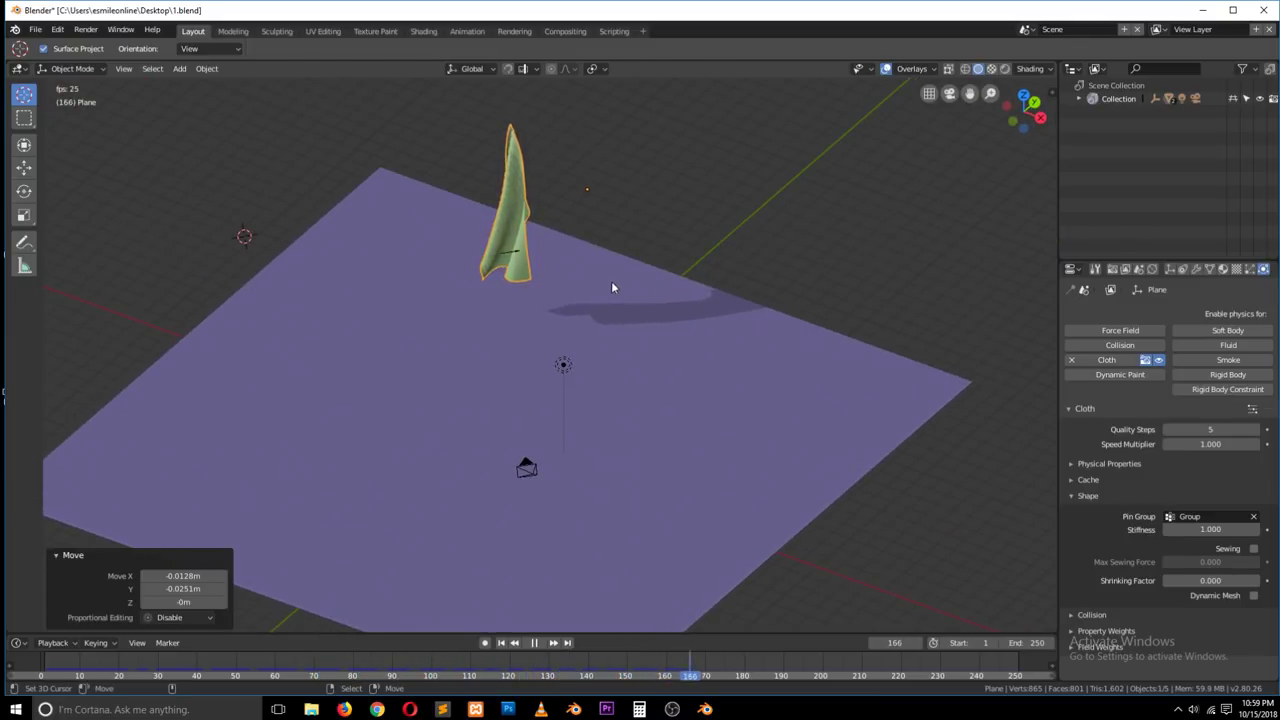
key(Escape)
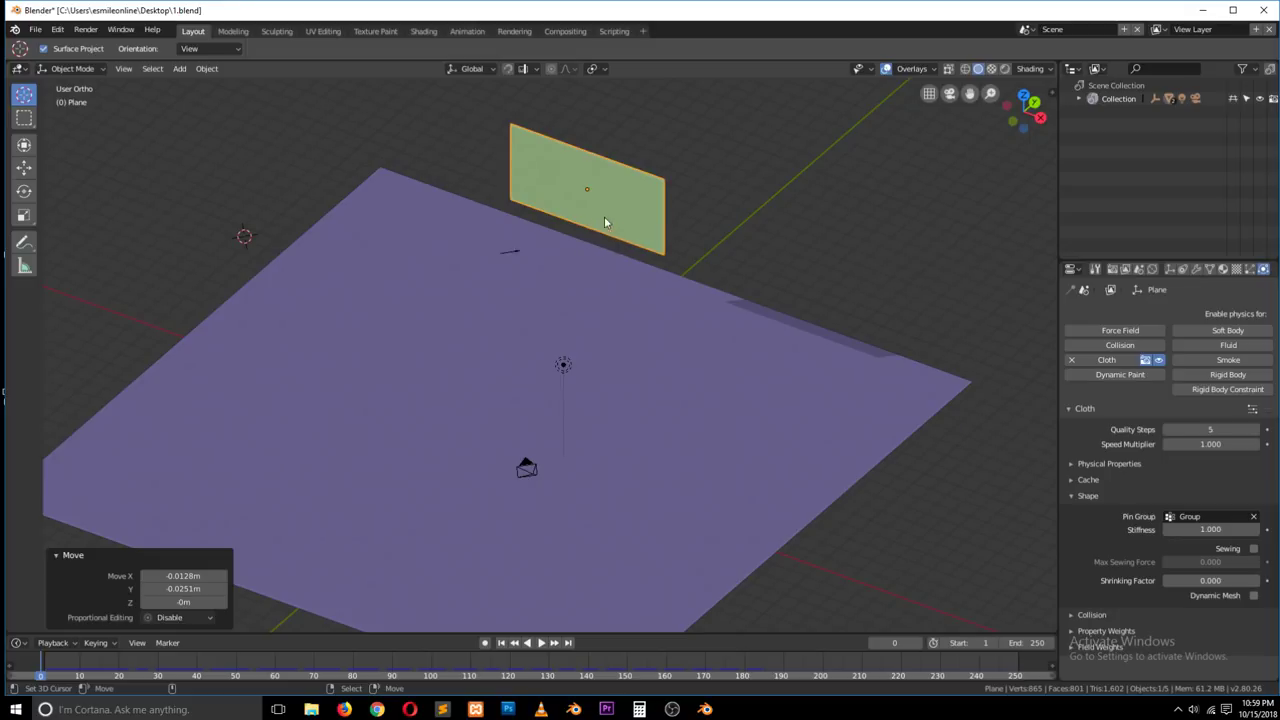
Step: Switch the cloth's Pin Group to Group.001 and start the simulation
click(1200, 515)
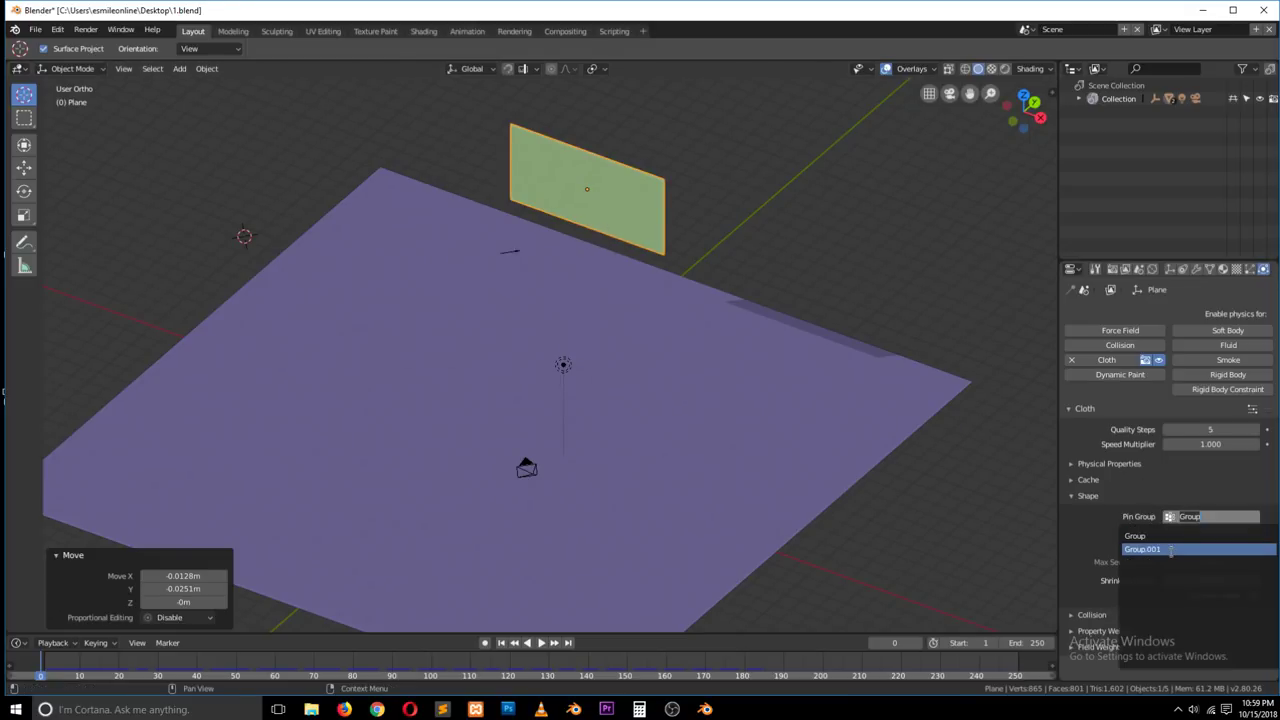
click(1176, 551)
key(space)
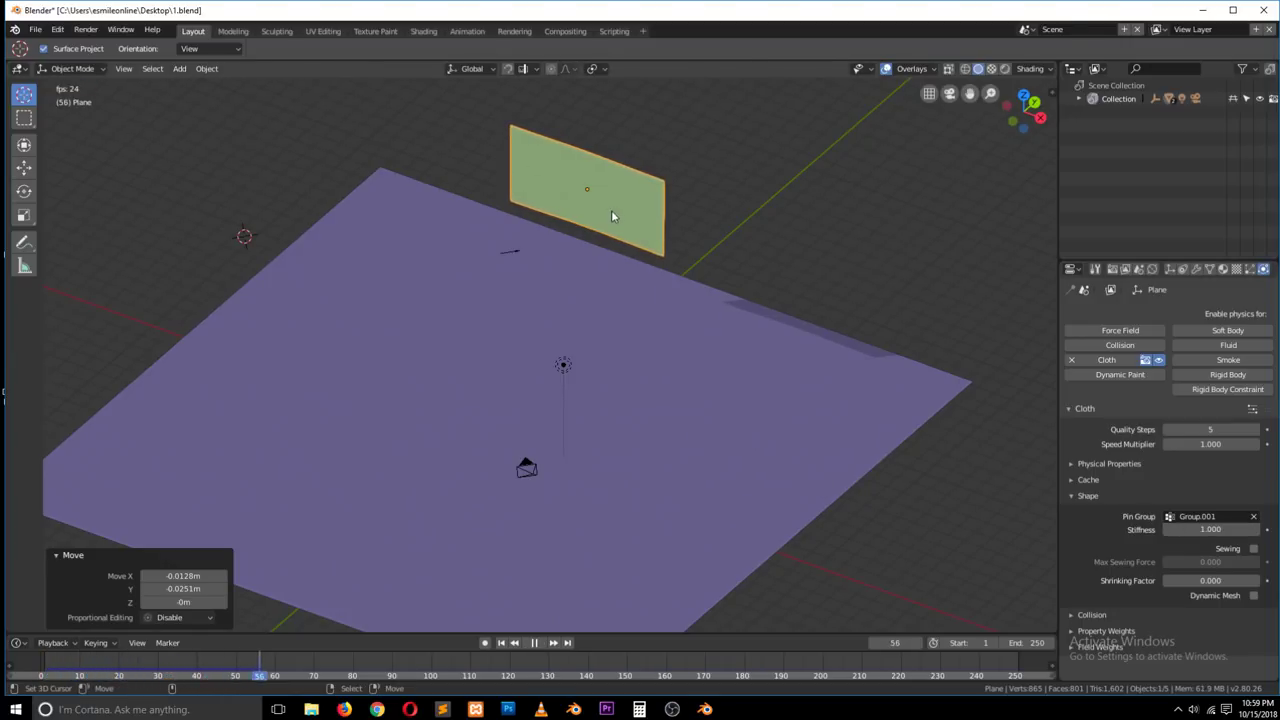
Step: Watch the cloth bunch from its pinned middle points from low orbited angles, then stop playback
key(g)
click(628, 191)
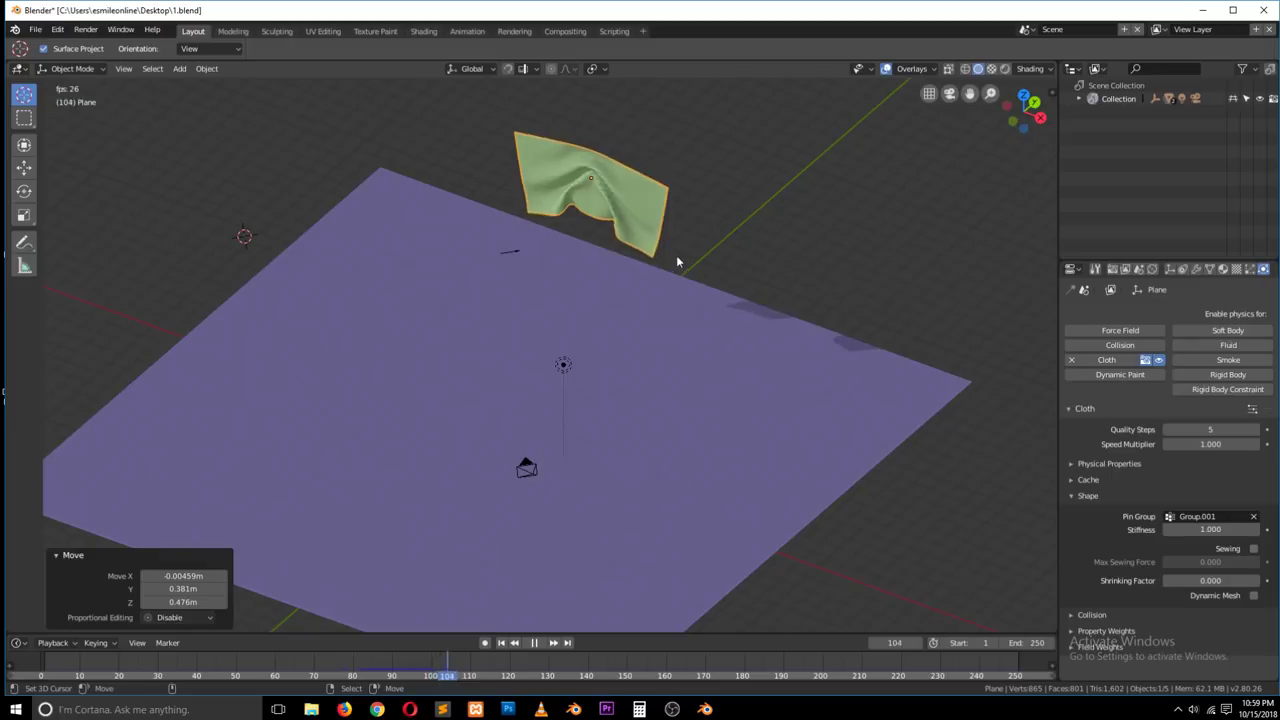
middle_drag(655, 225, 620, 160)
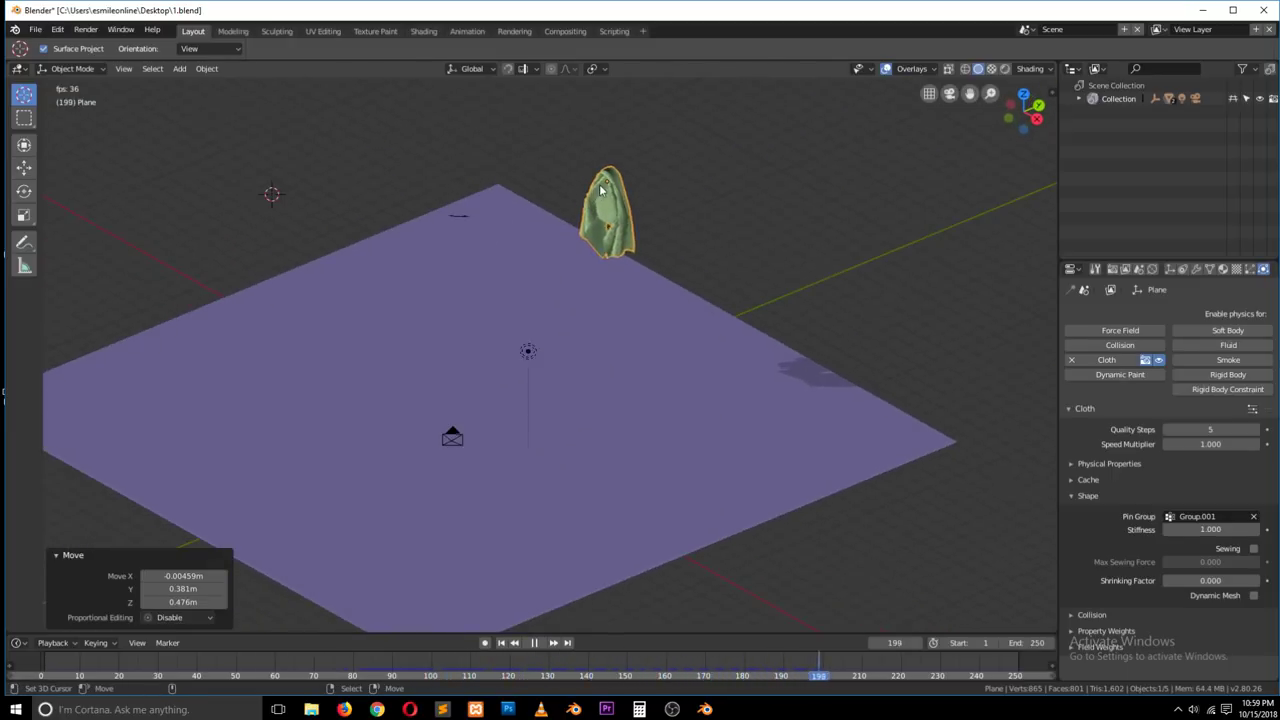
scroll(614, 147, up, 3)
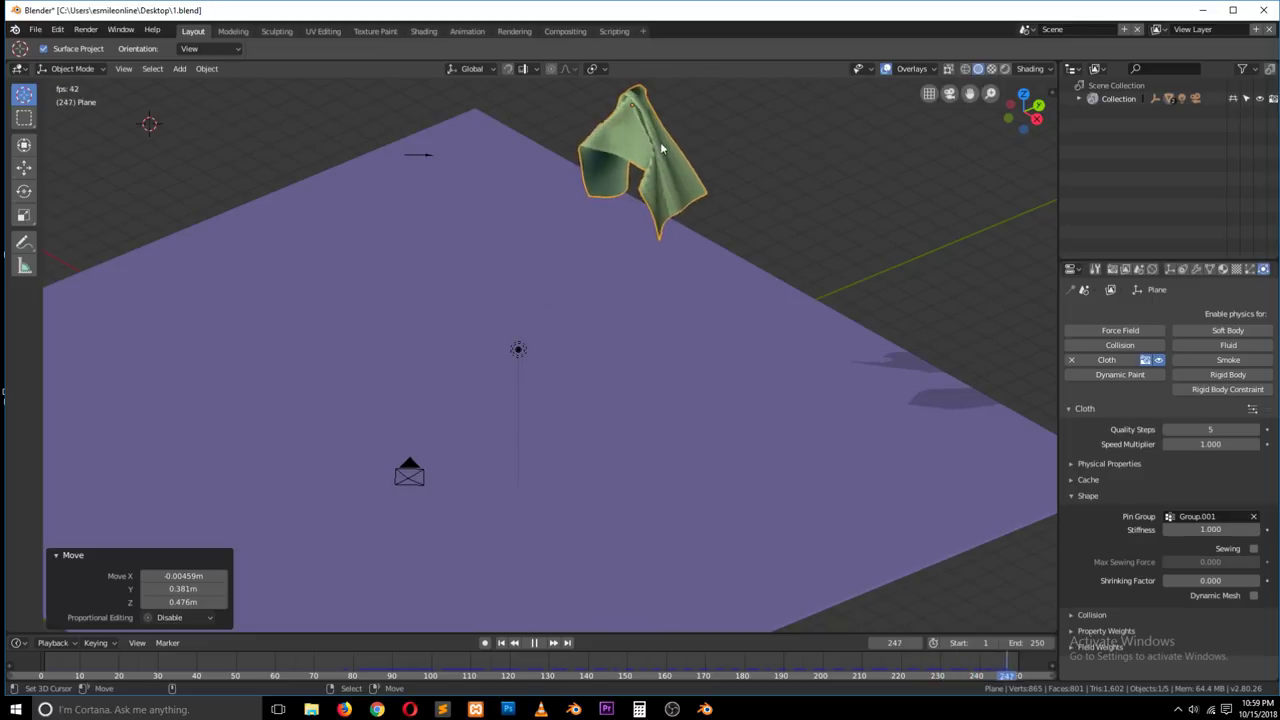
scroll(670, 185, down, 2)
scroll(661, 190, up, 1)
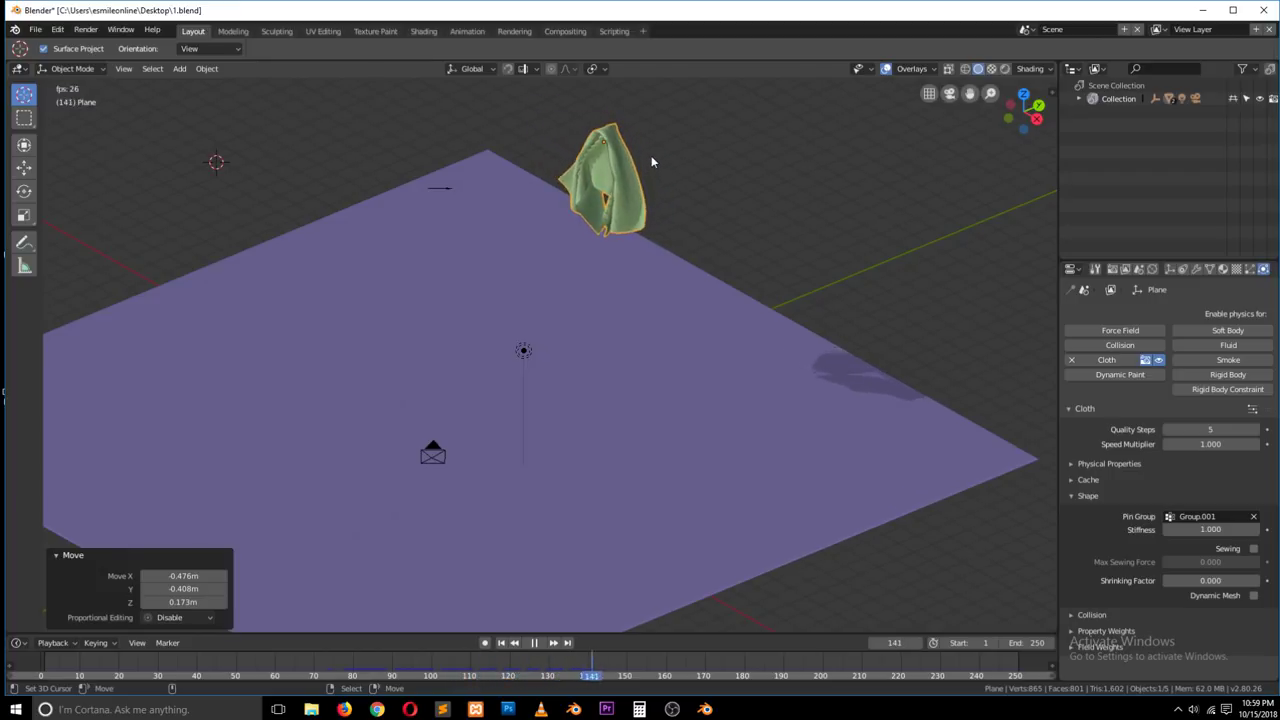
mouse_move(652, 155)
middle_down()
mouse_move(716, 141)
mouse_move(652, 172)
middle_up()
key(Escape)
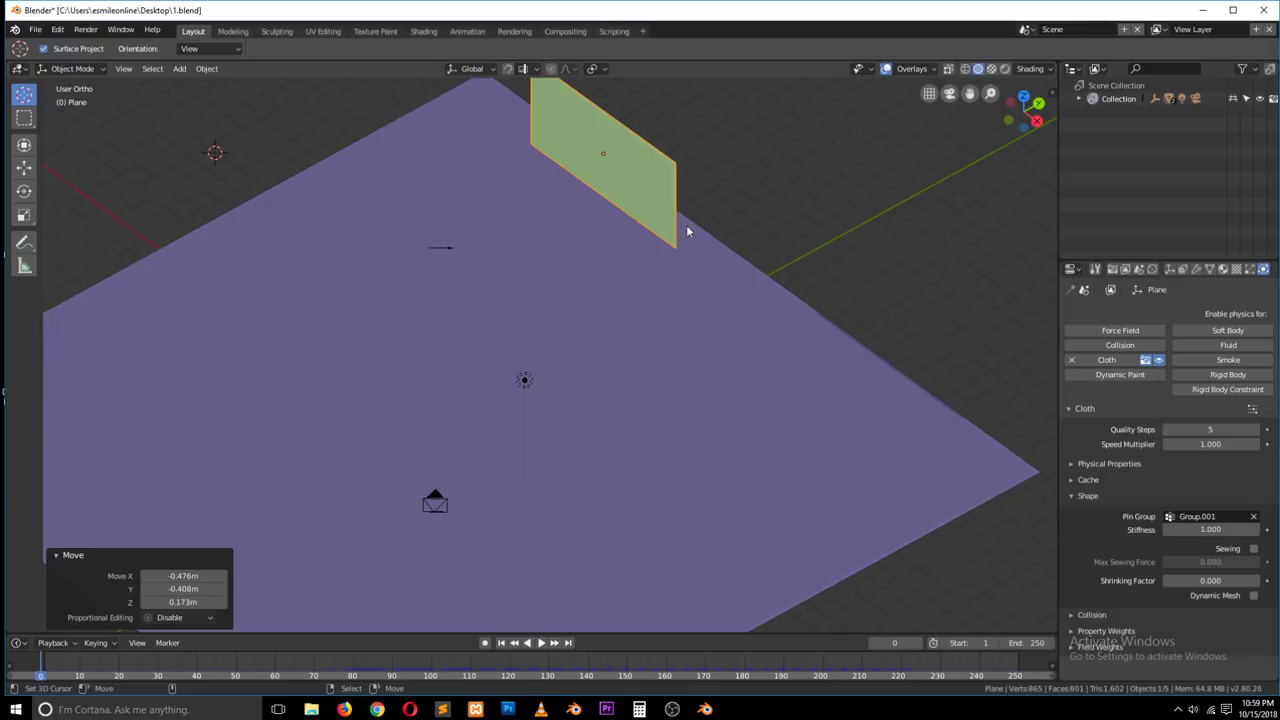
Step: Return to frame 0, set the cloth's Pin Group back to Group, and select the wind field
key(KP_5)
middle_drag(671, 240, 487, 258)
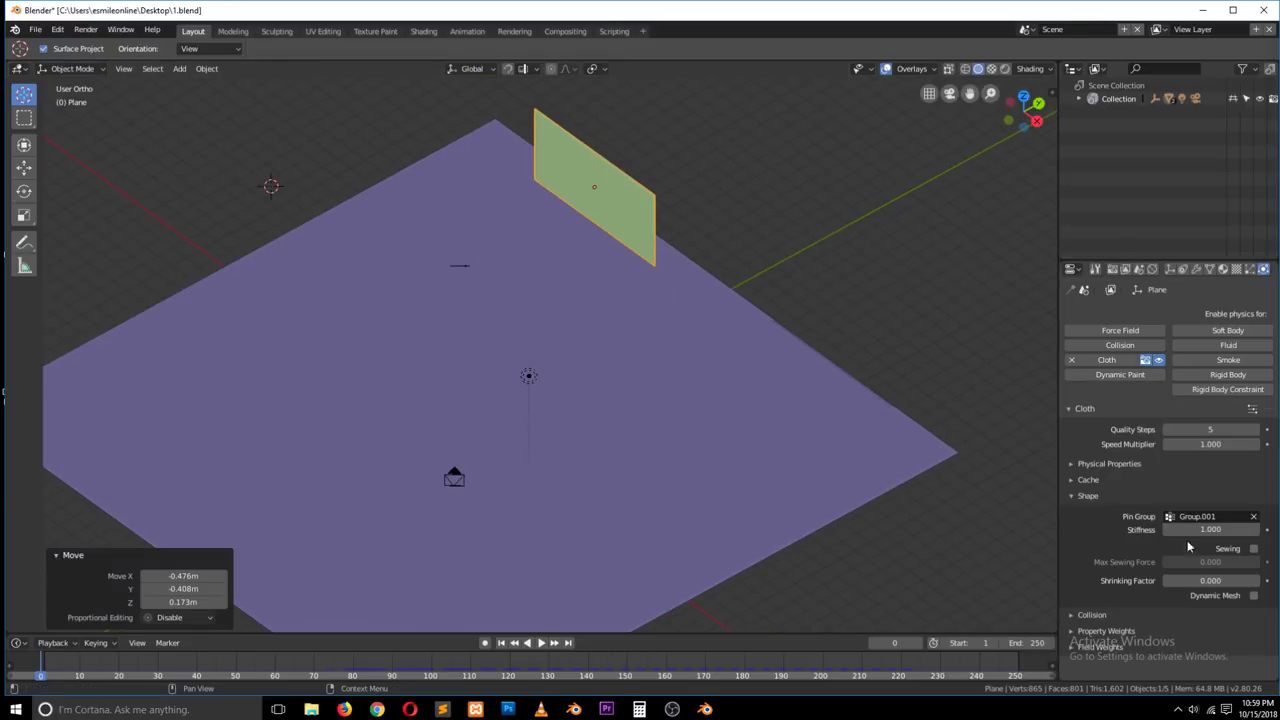
click(1233, 517)
click(1183, 541)
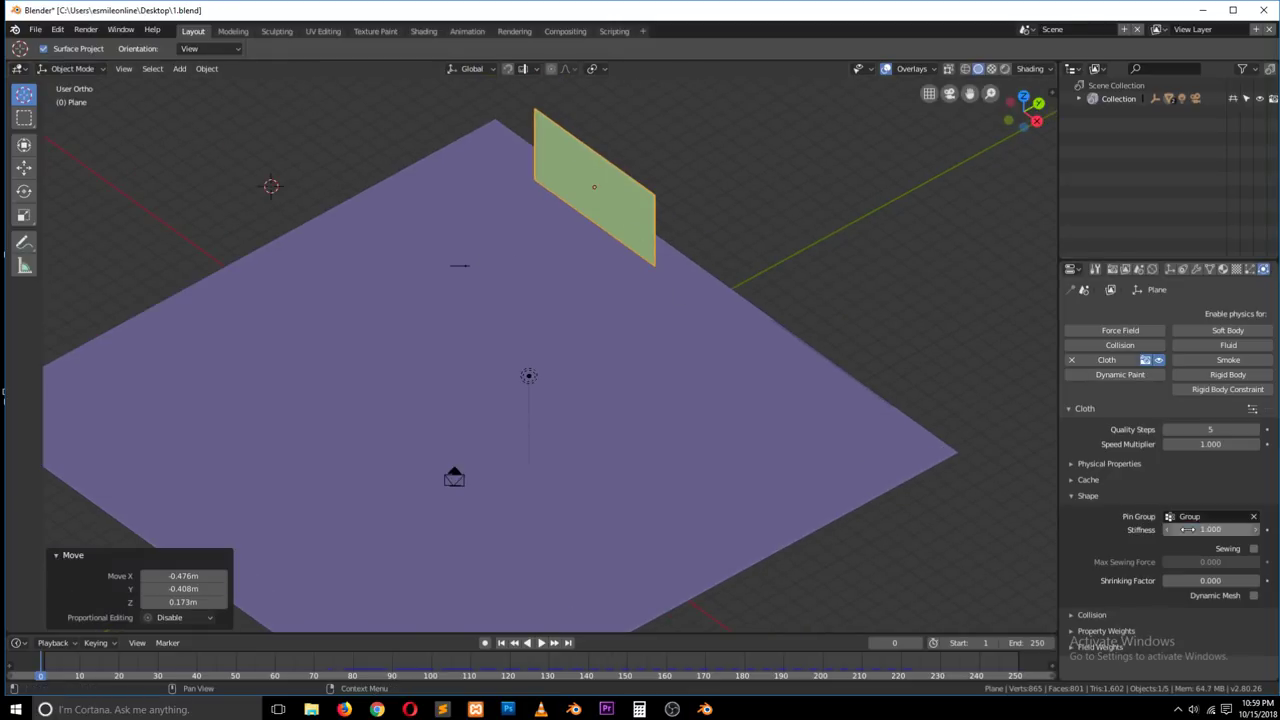
click(461, 270)
click(468, 271)
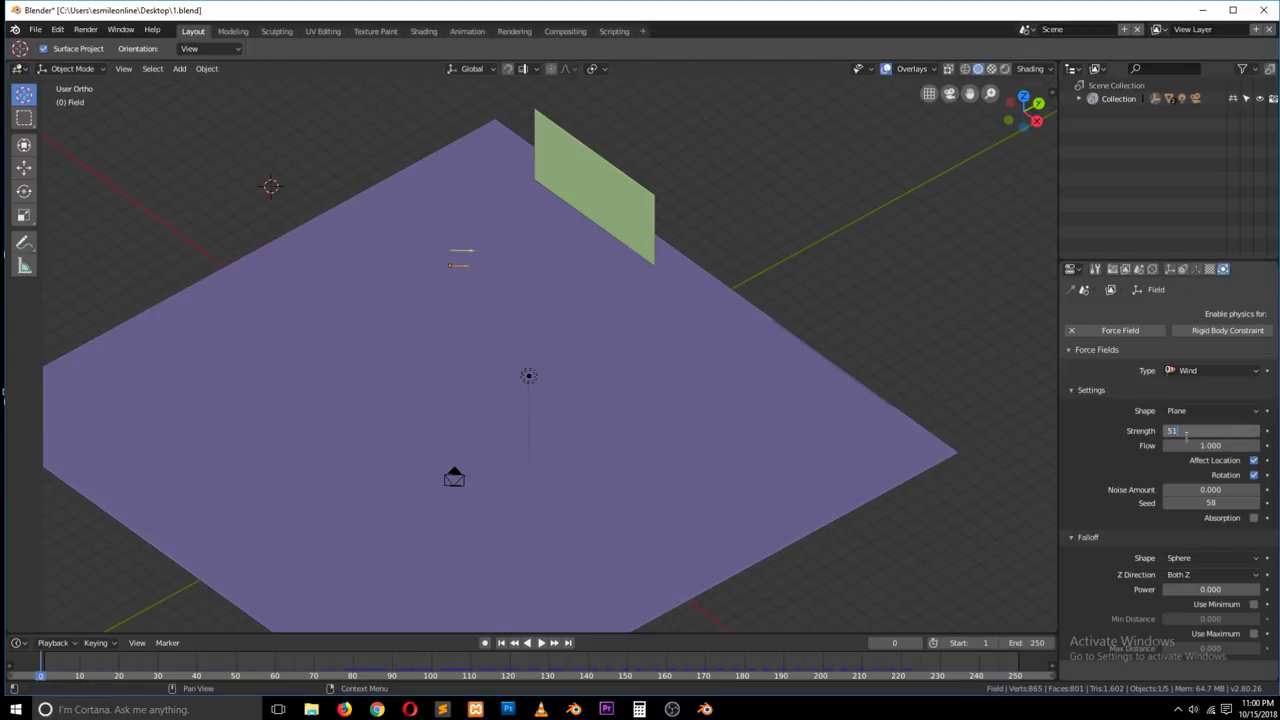
Step: Set wind Strength to 500 and Noise Amount to 7.3, testing the flapping flag twice
key(Return)
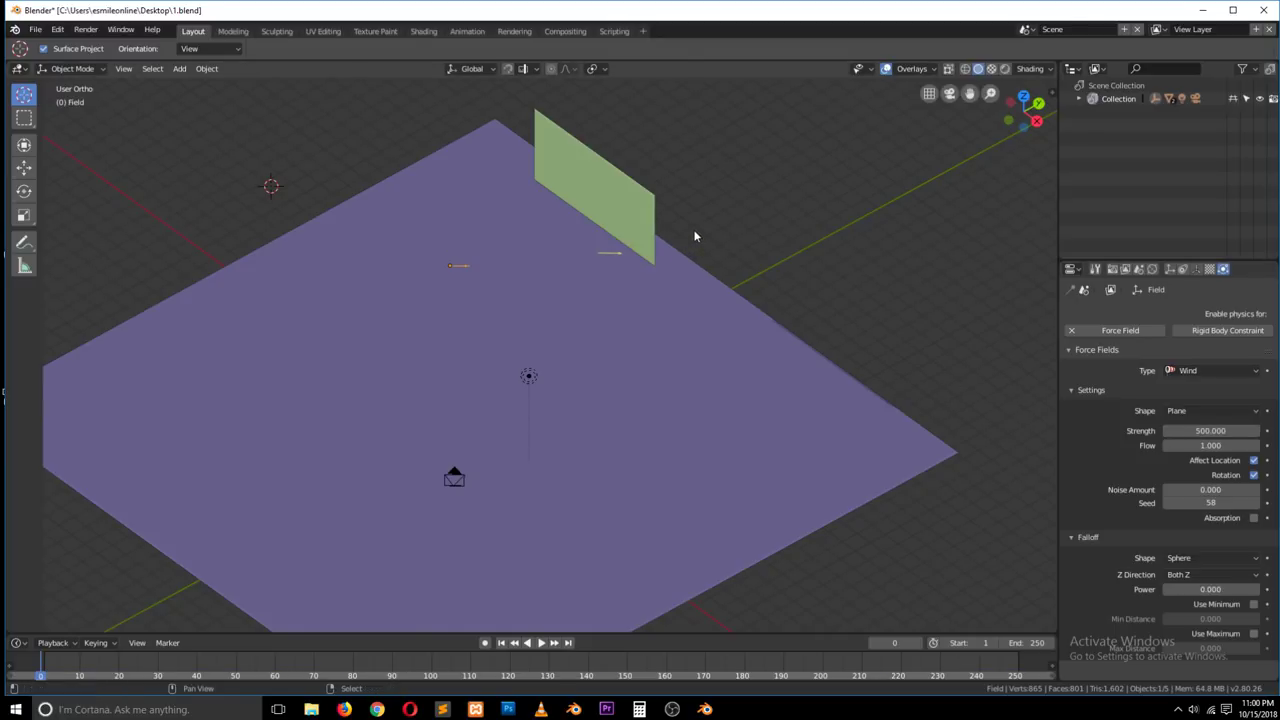
key(space)
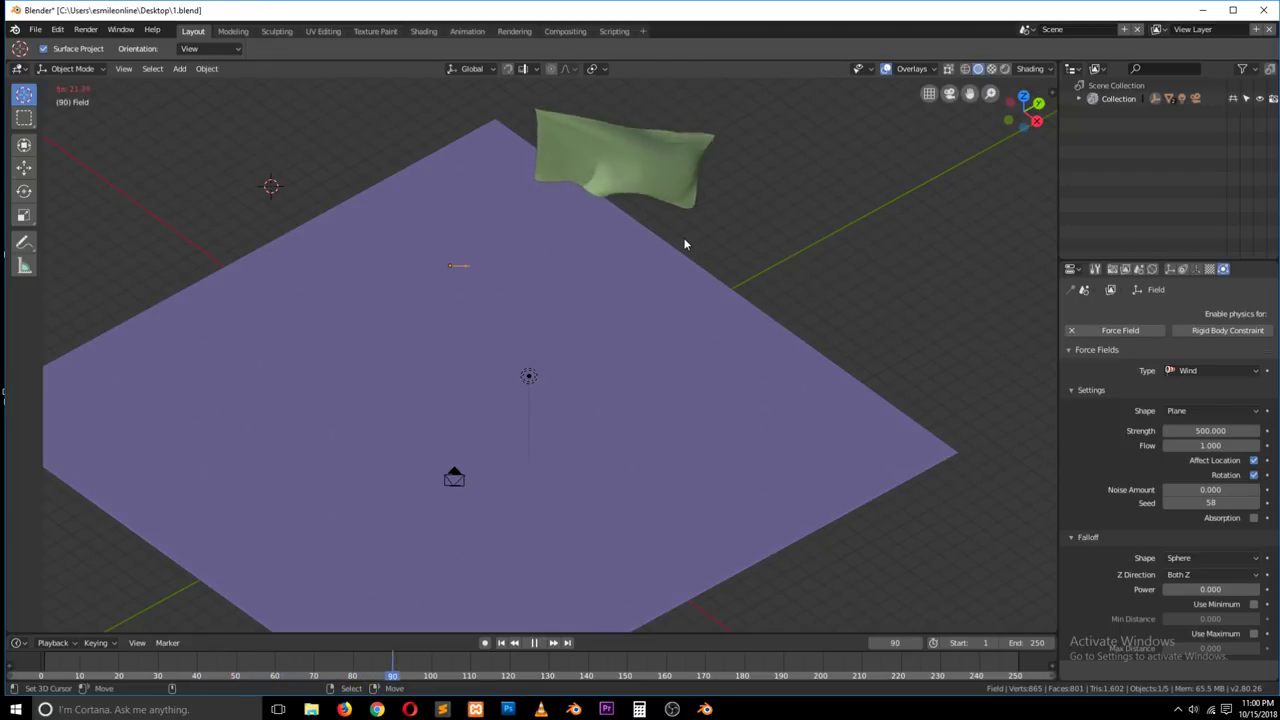
drag(1180, 489, 1227, 489)
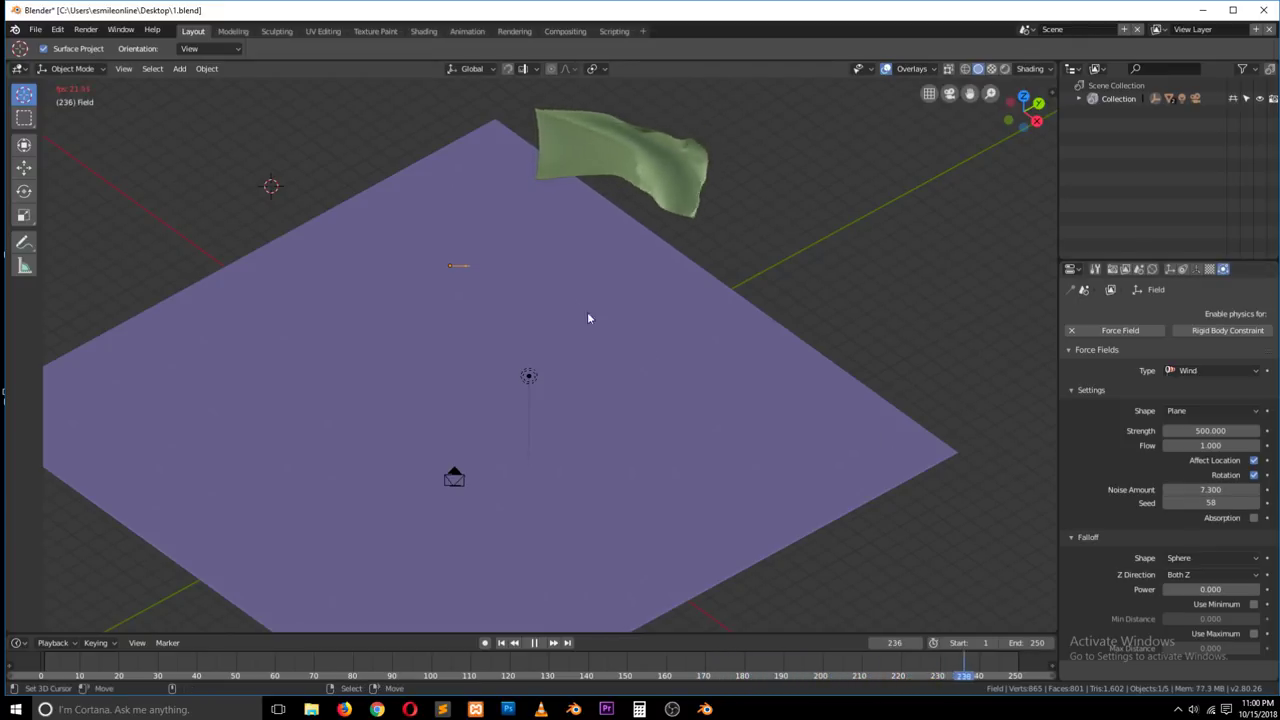
key(Escape)
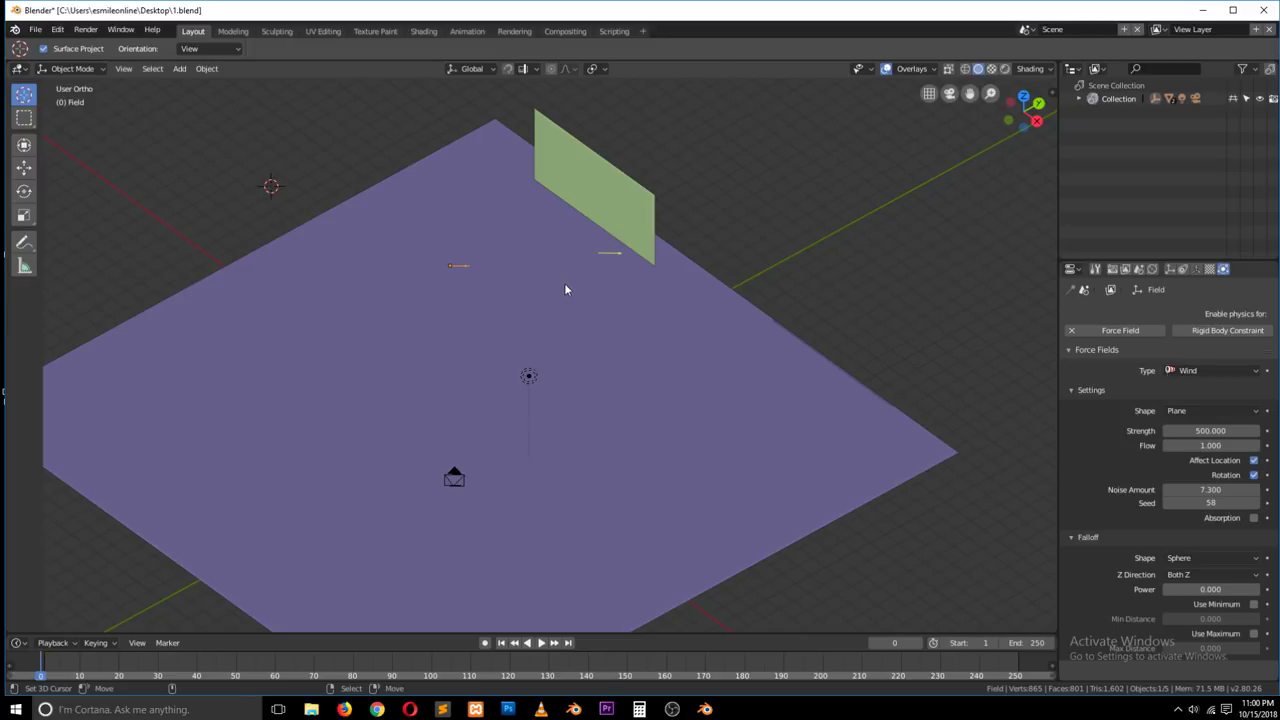
key(space)
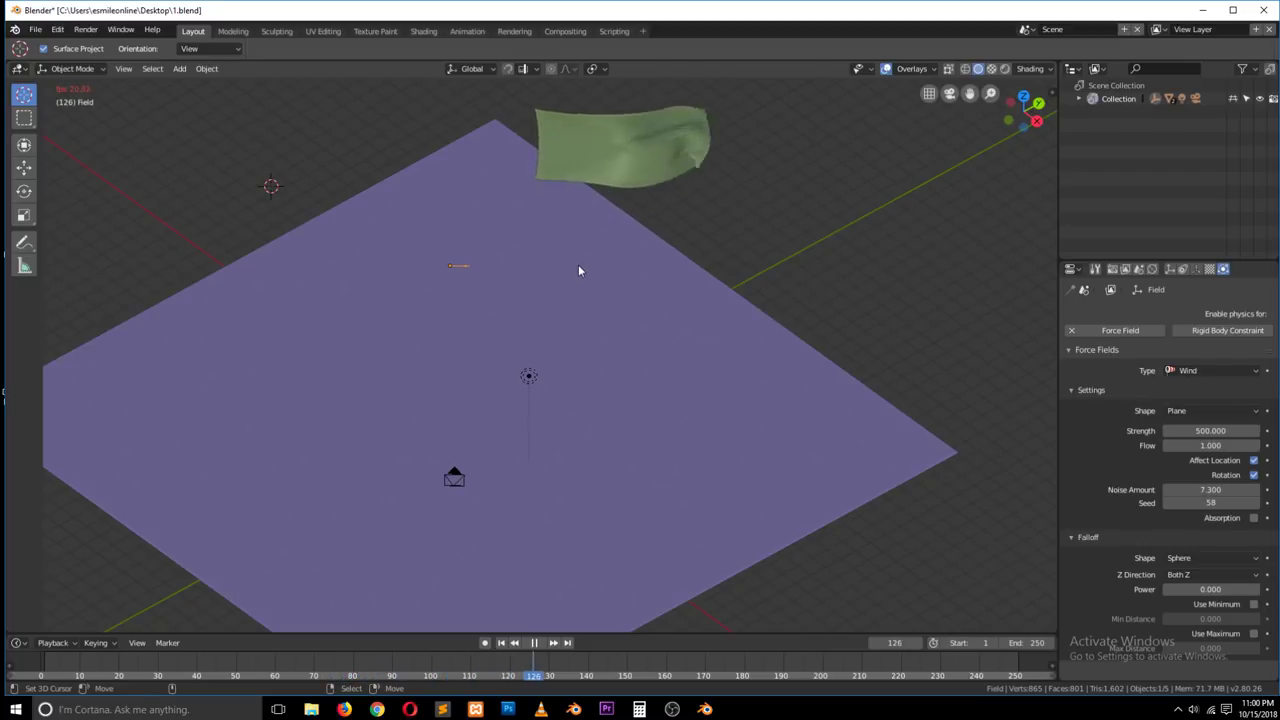
key(Escape)
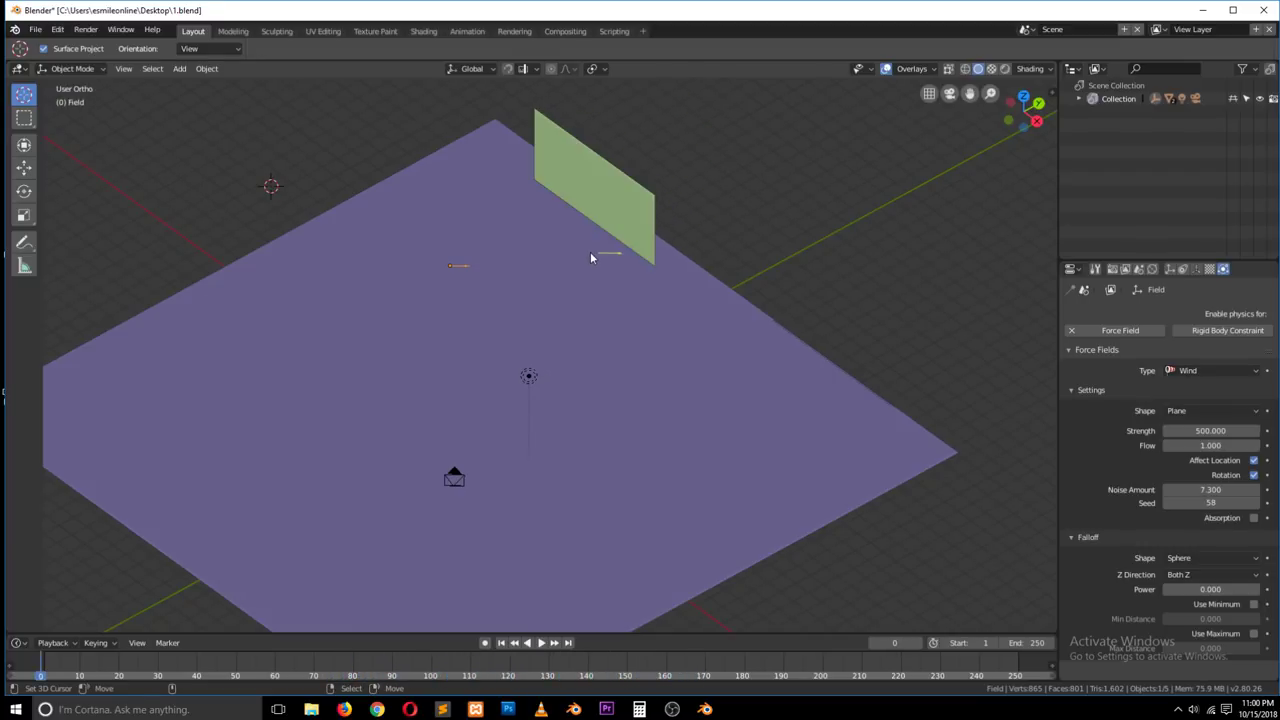
Step: Select the cloth flag, switch to Front view, and toggle into Edit Mode and back
click(628, 198)
key(KP_1)
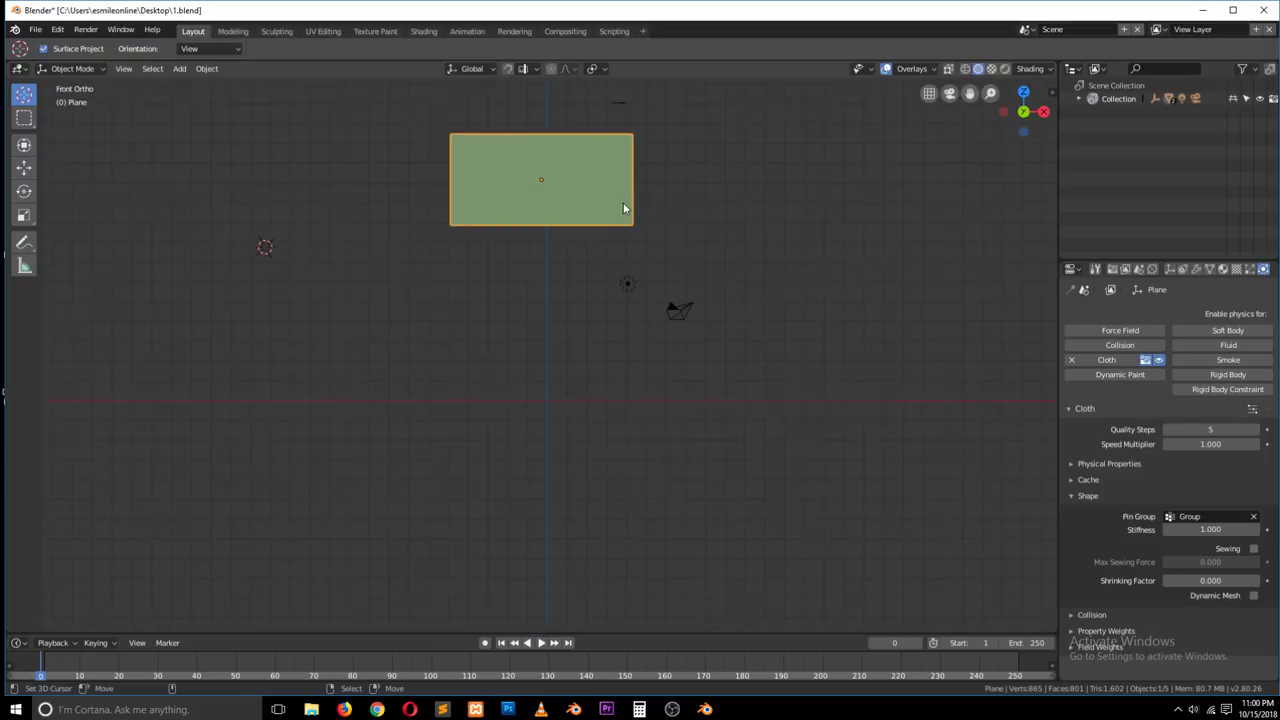
key(Tab)
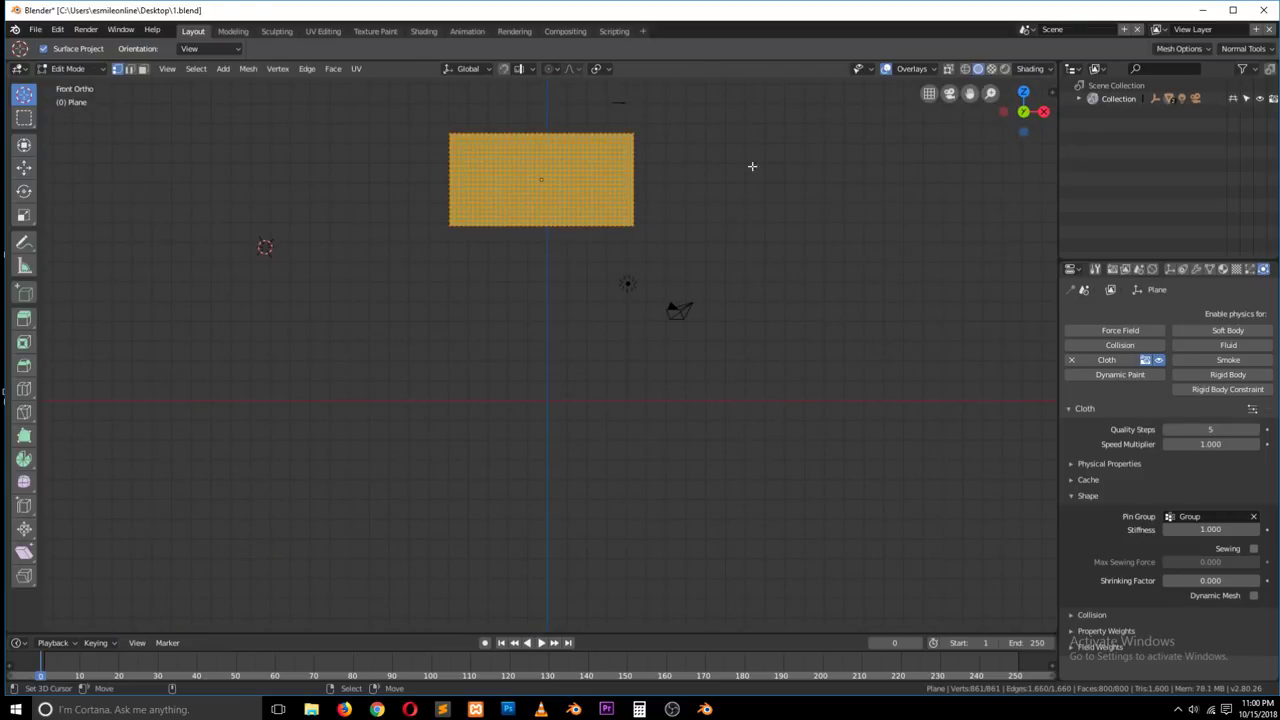
key(Tab)
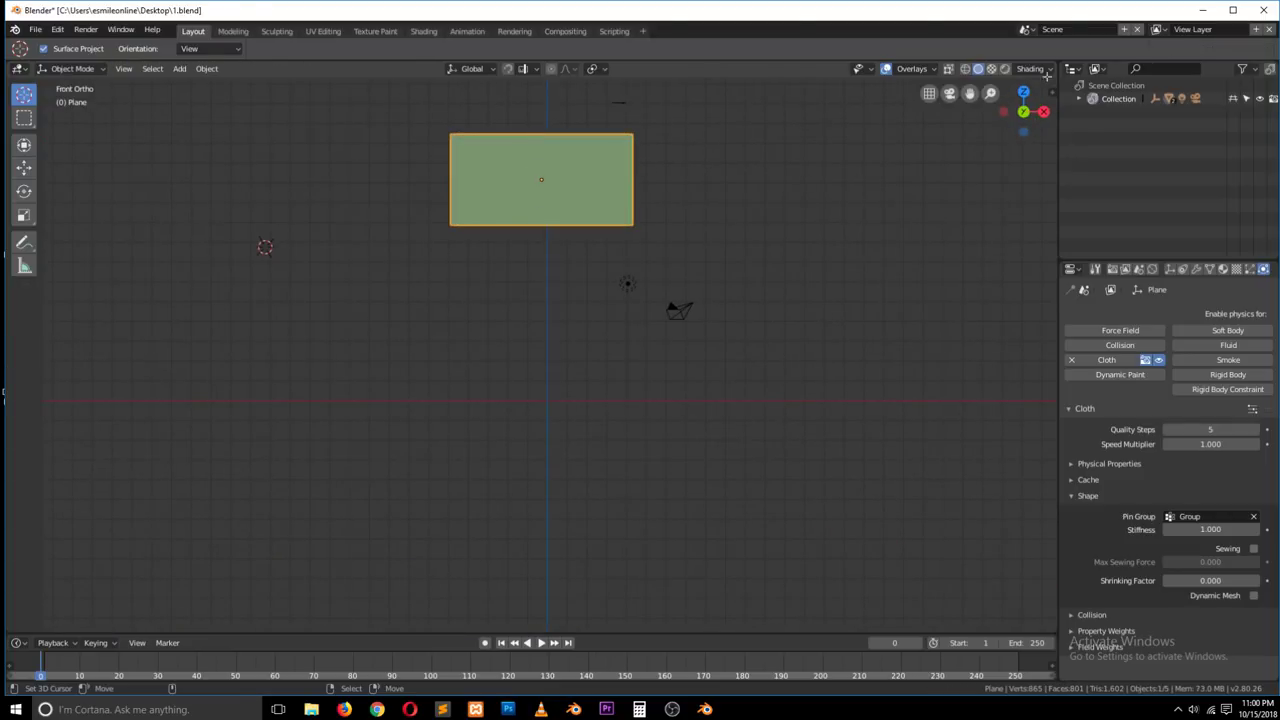
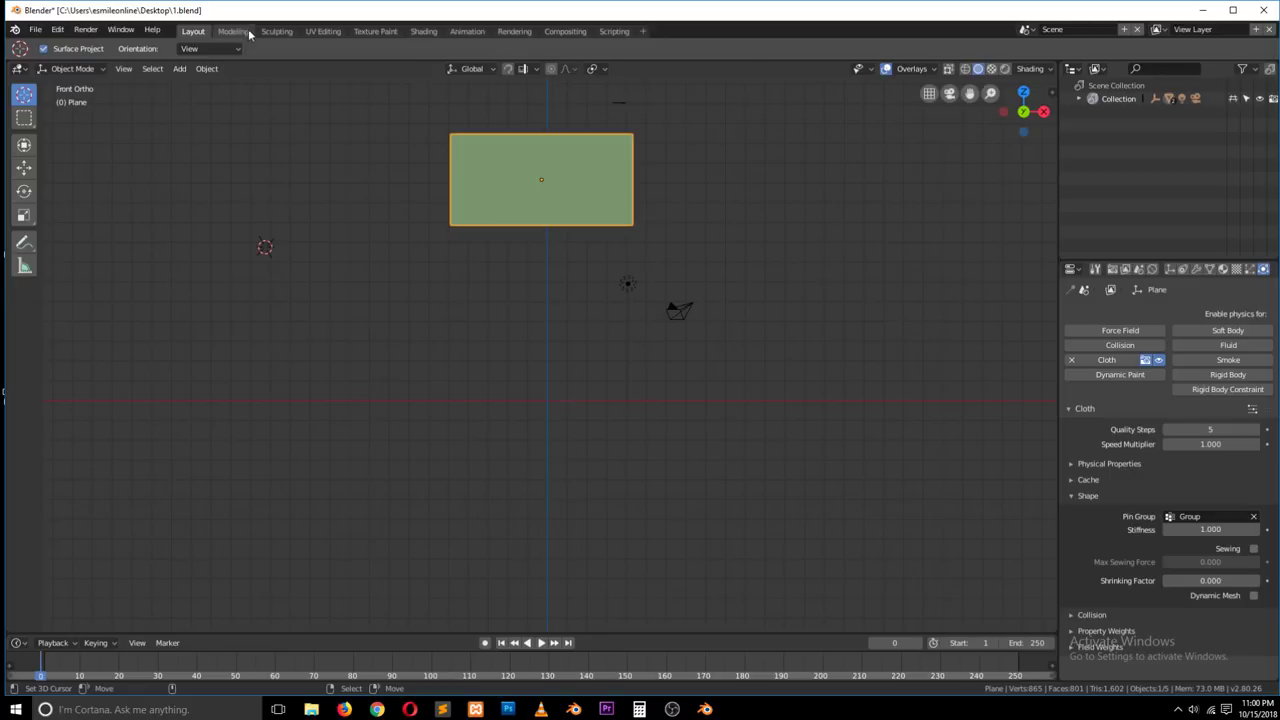
Step: Open the UV Editing workspace and frame the flag and ground plane in the 3D view
click(328, 31)
scroll(663, 233, down, 6)
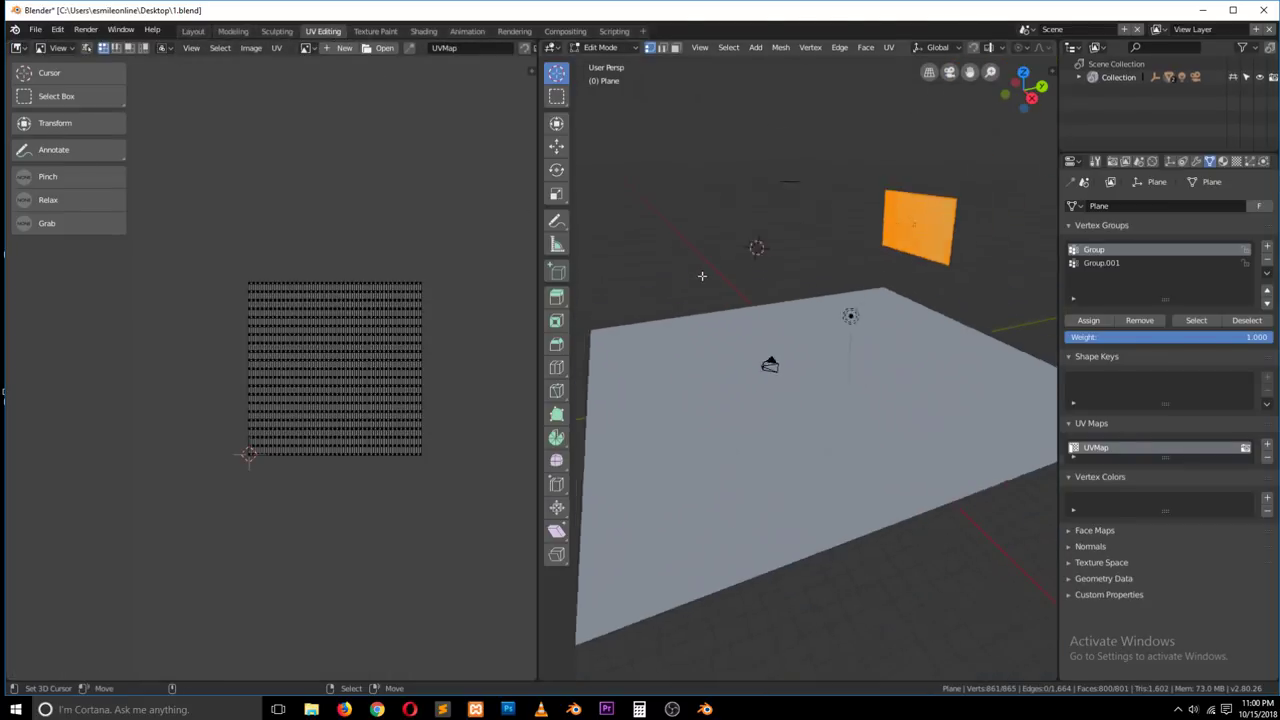
middle_drag(849, 373, 942, 442)
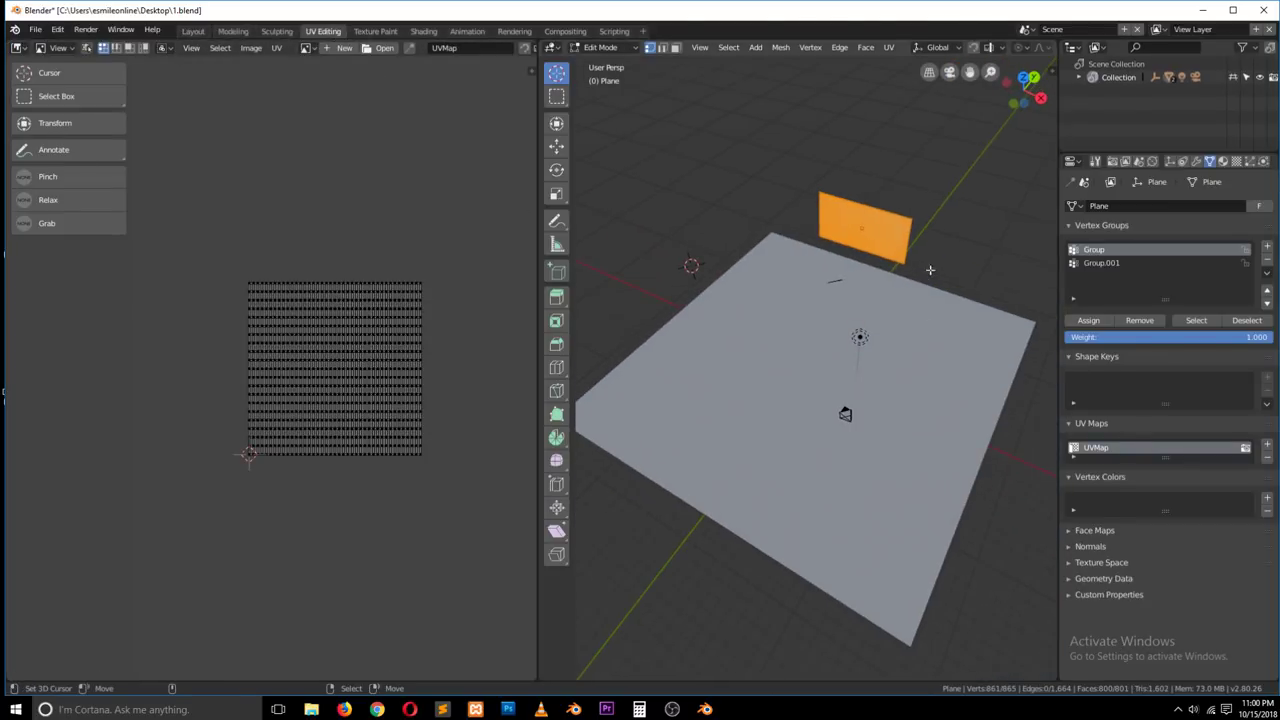
scroll(942, 442, up, 3)
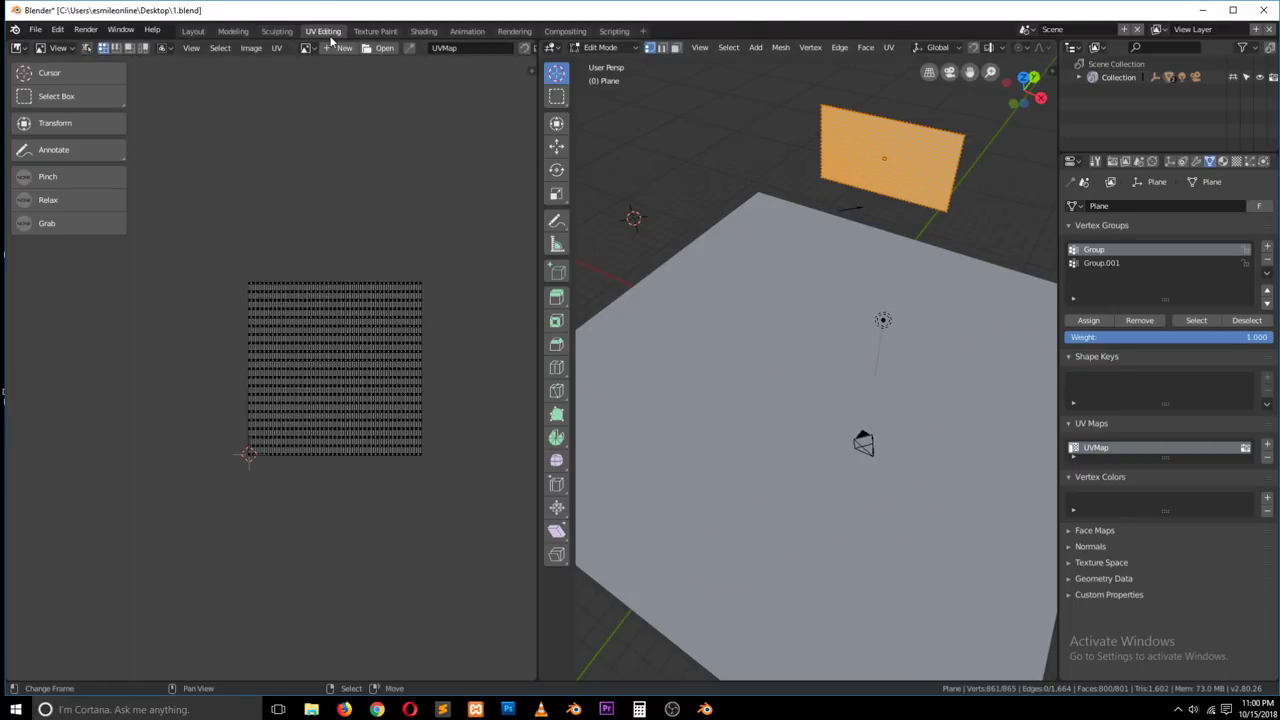
middle_drag(690, 186, 766, 240)
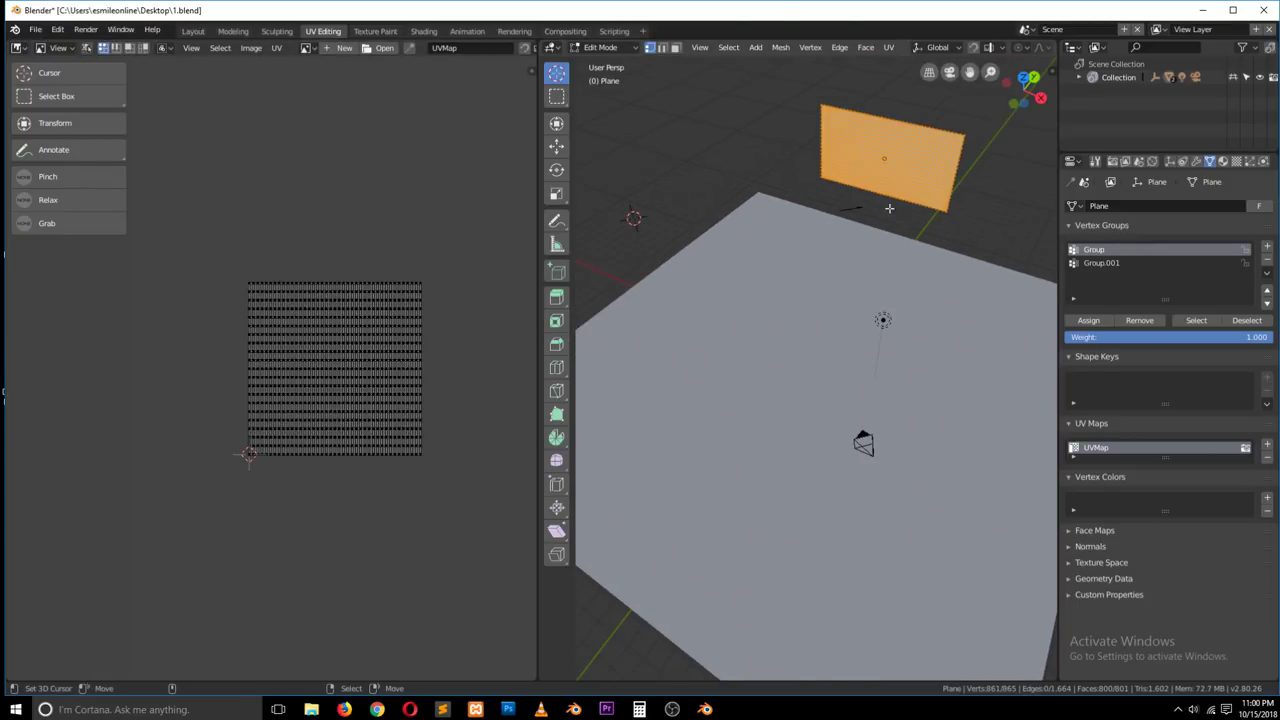
Step: Unwrap the flag mesh's UVs
key(u)
click(909, 180)
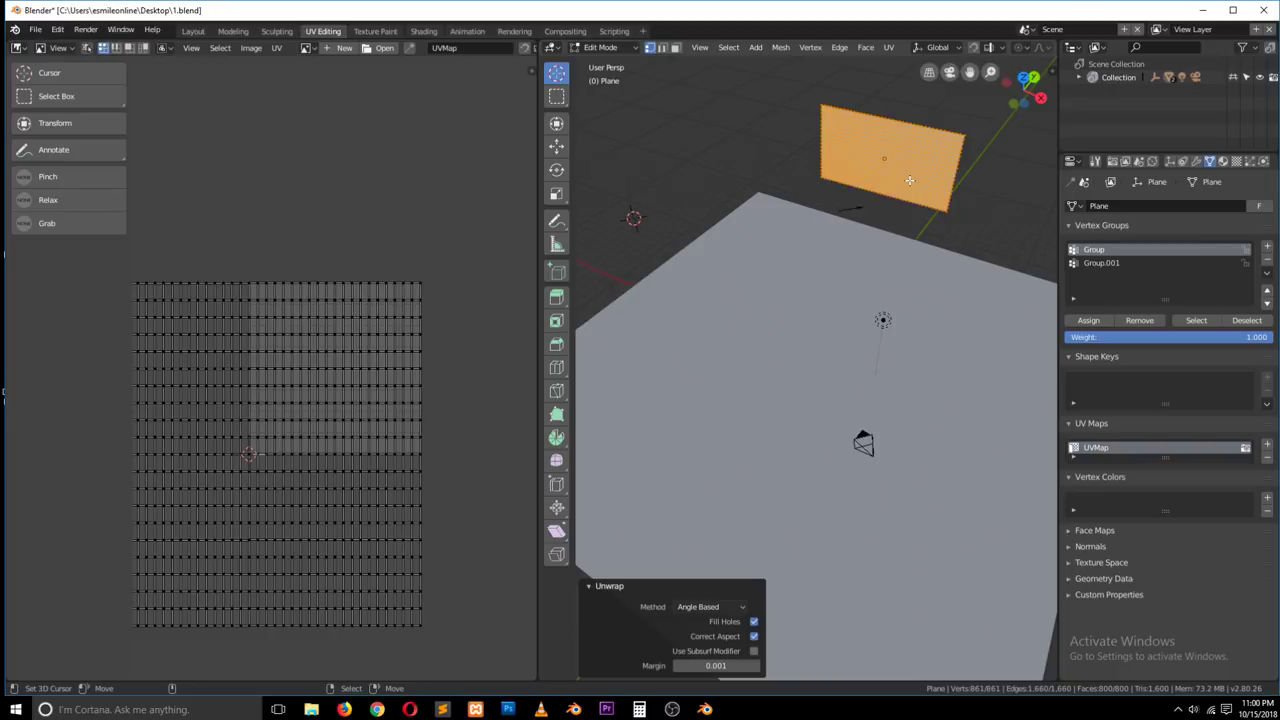
key(u)
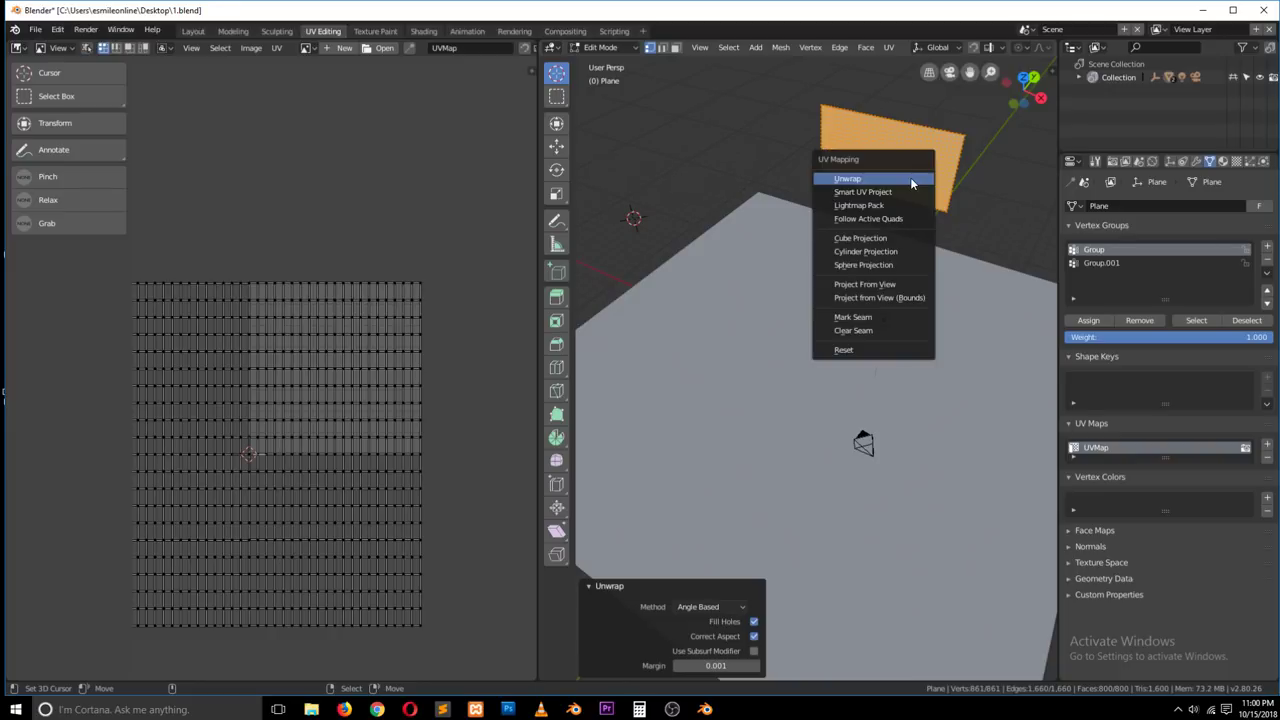
click(910, 179)
Step: Apply the flag plane's rotation and scale in Object Mode
key(Tab)
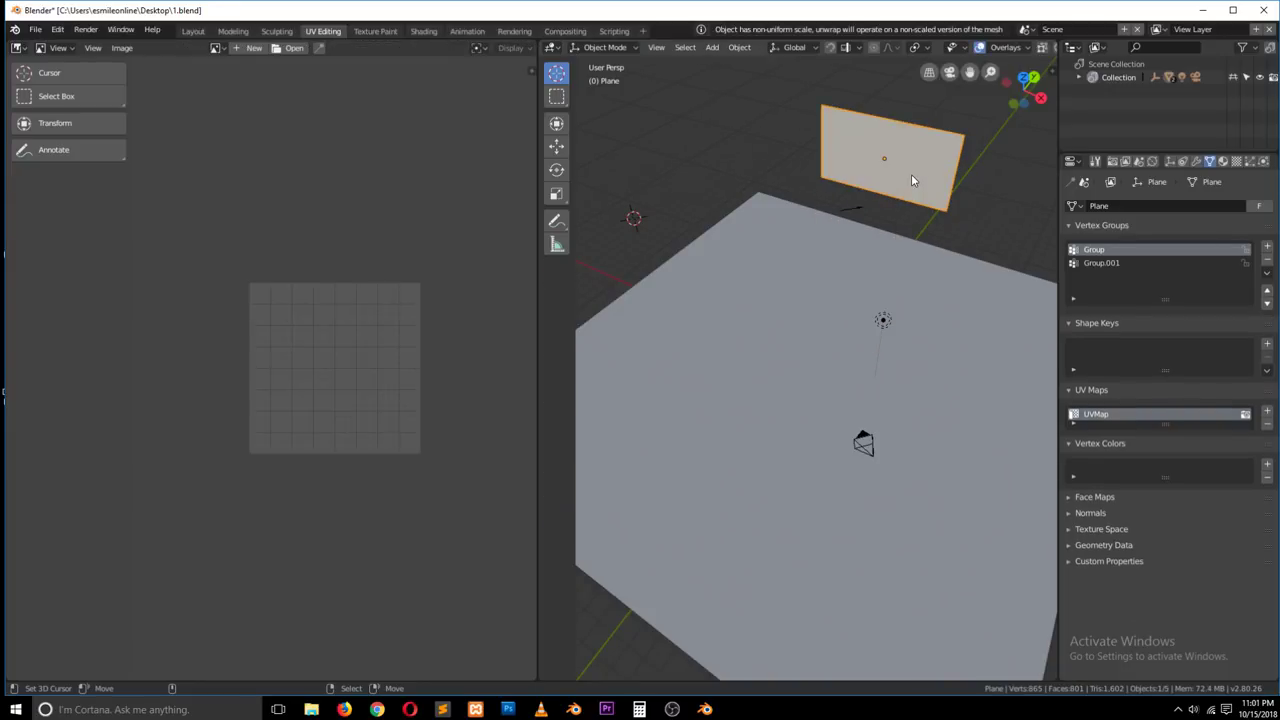
key(ctrl+a)
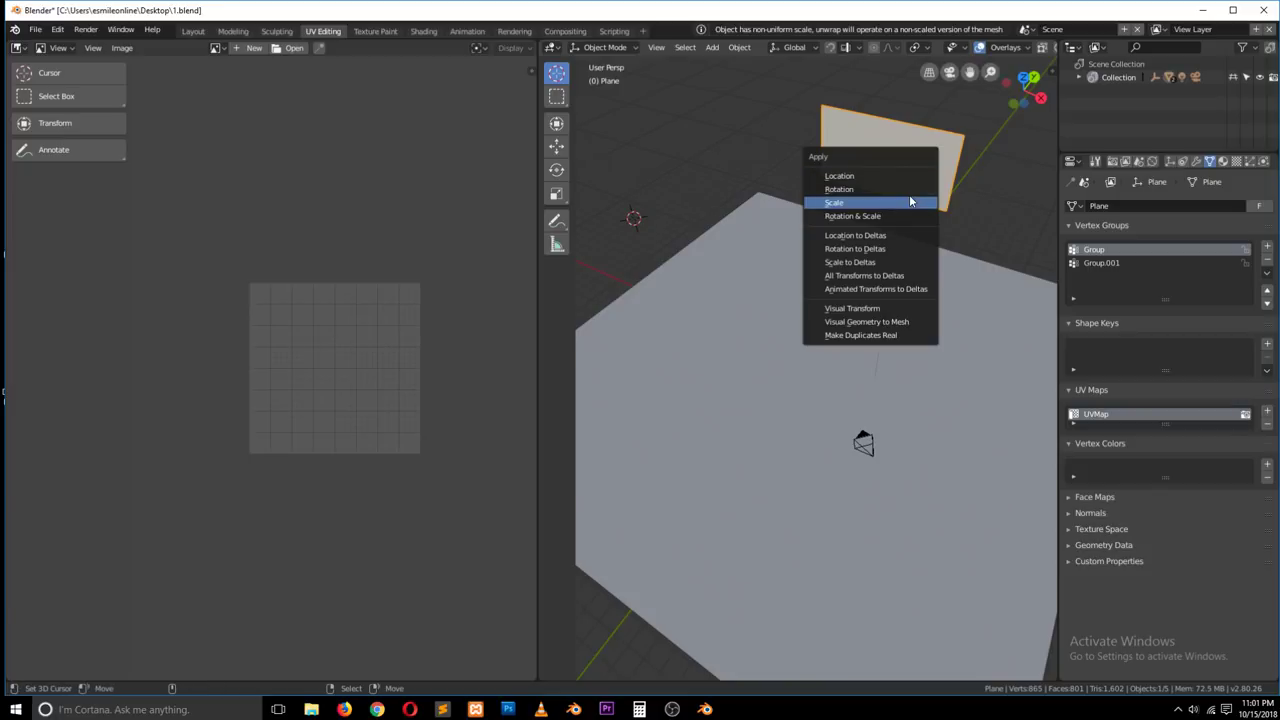
click(906, 217)
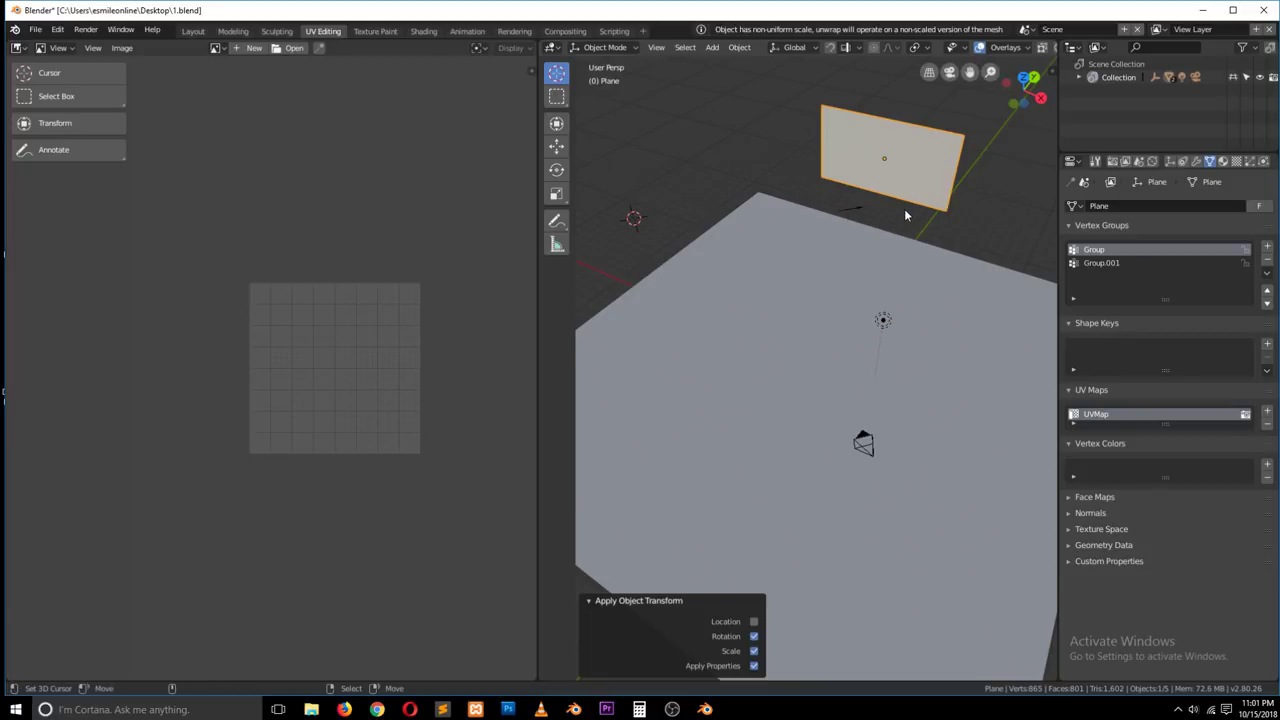
Step: Unwrap the flag's UVs again in Edit Mode
key(Tab)
key(u)
click(900, 210)
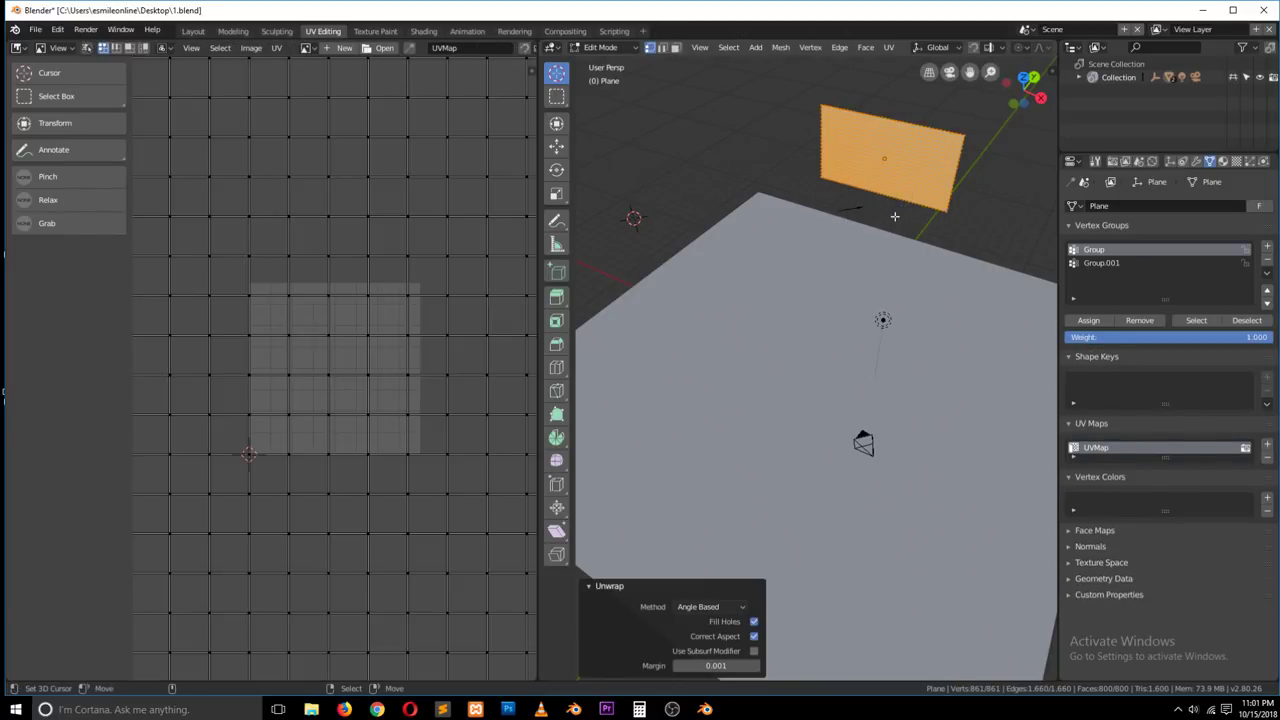
scroll(489, 300, down, 6)
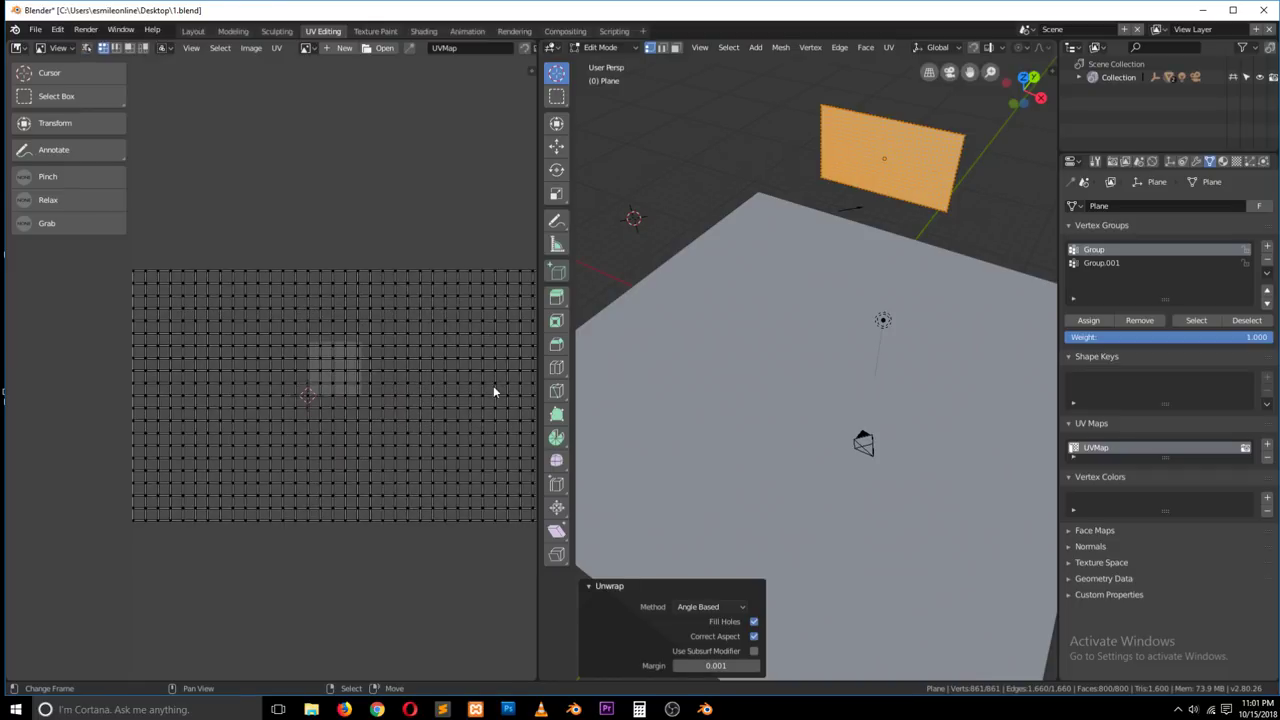
Step: Shrink all UVs and move them up and right, undoing the last resize, then exit Edit Mode
key(a)
key(s)
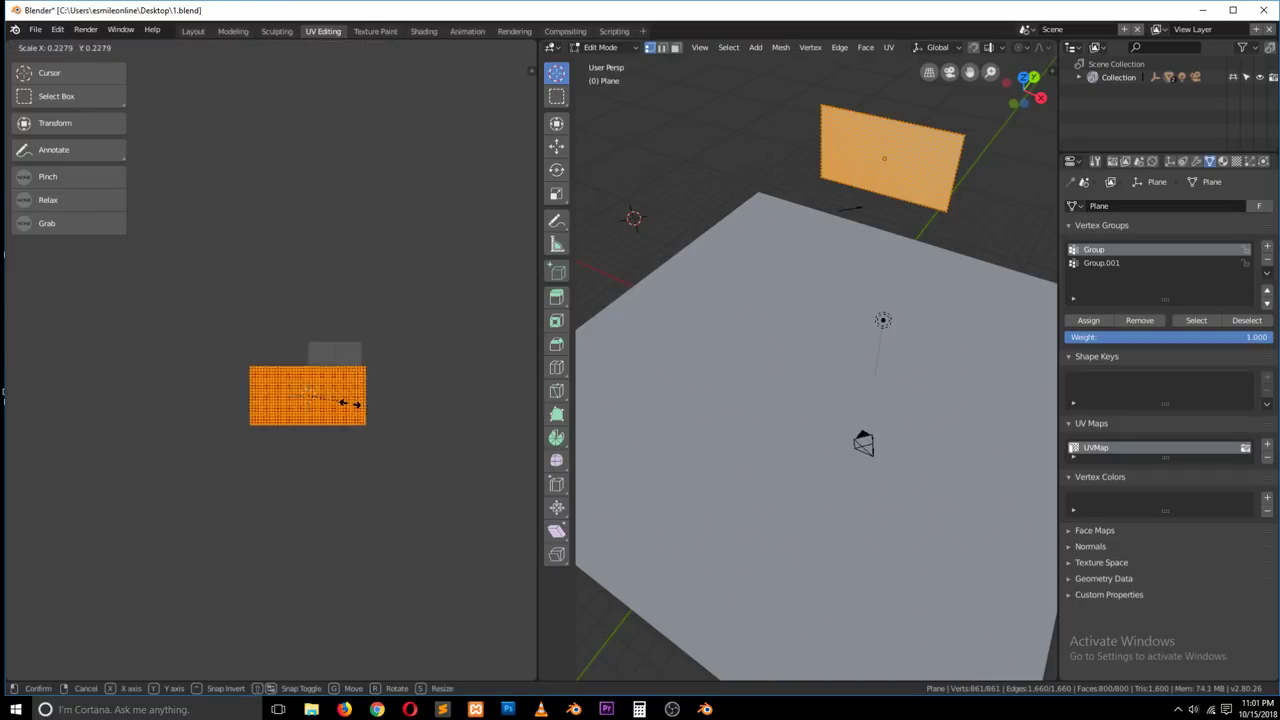
click(372, 411)
key(g)
click(403, 378)
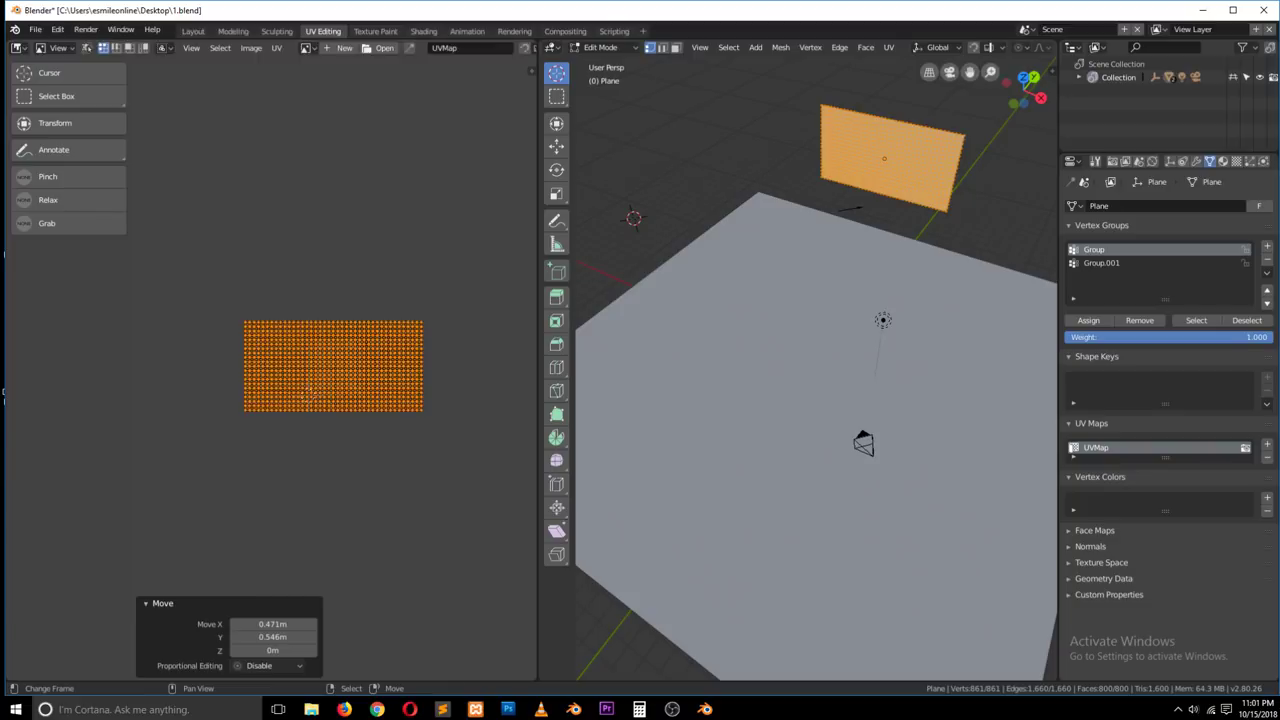
key(s)
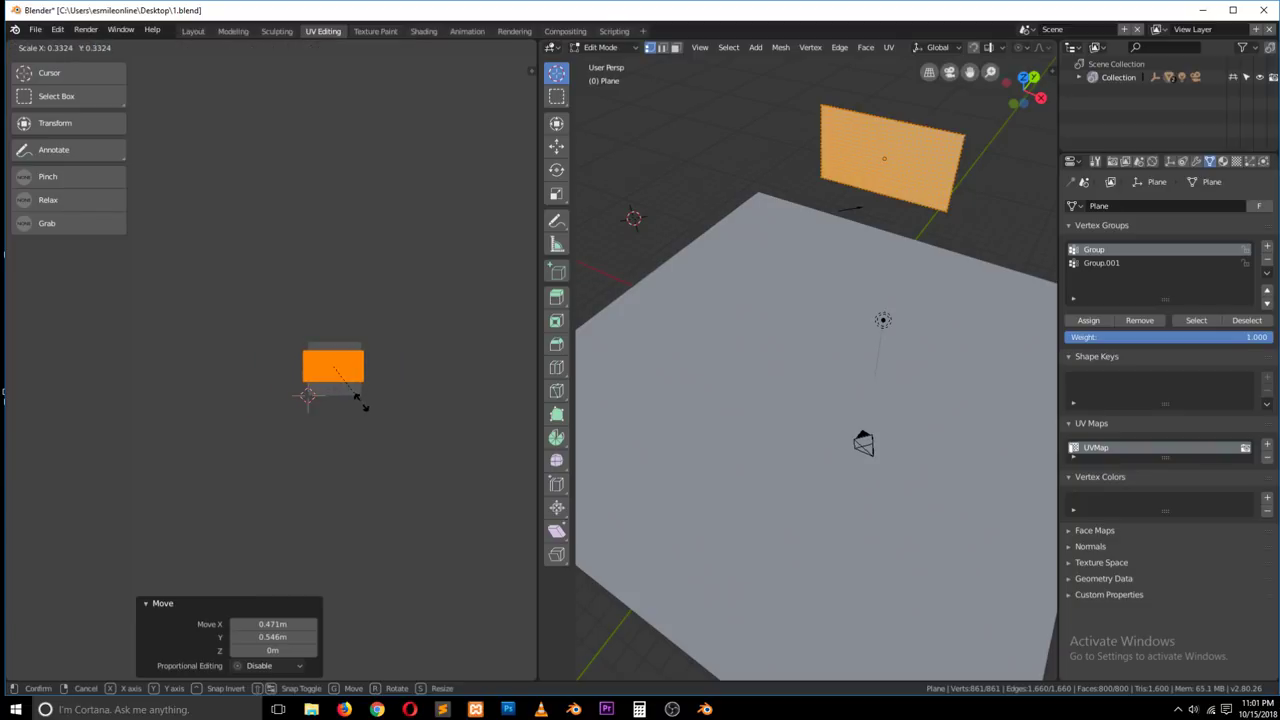
click(365, 407)
key(ctrl+z)
key(ctrl+z)
key(Tab)
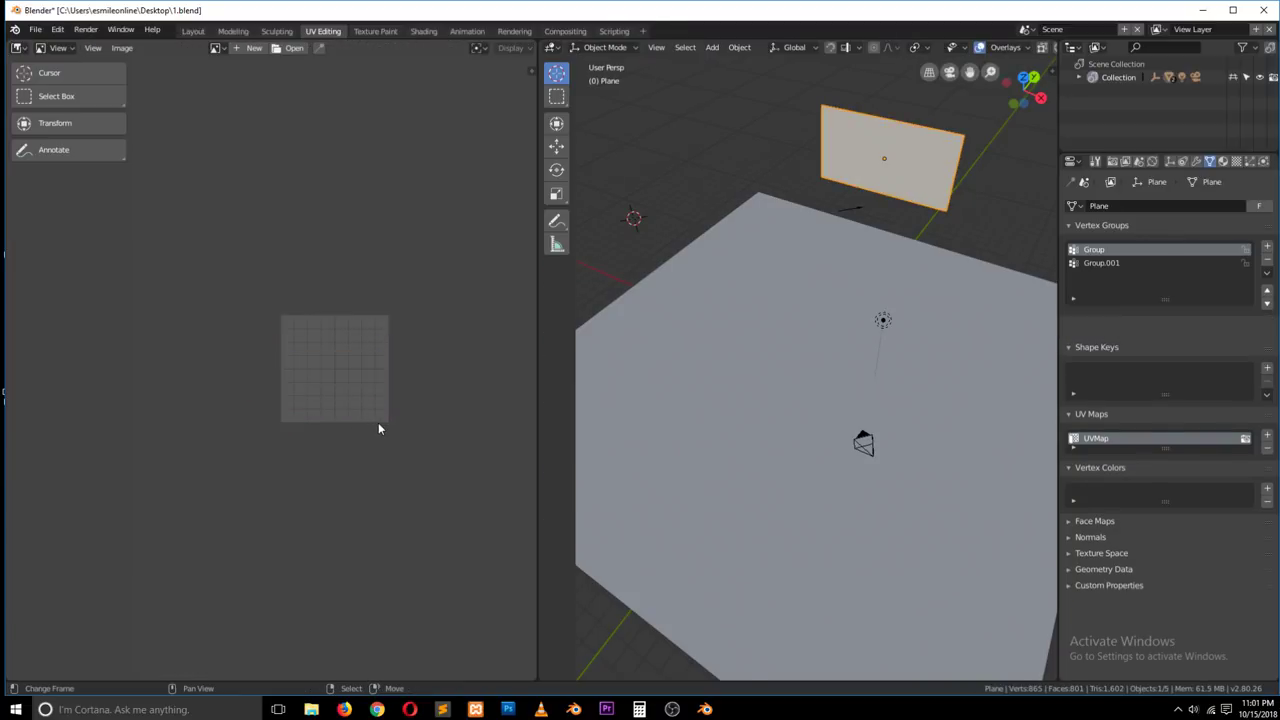
Step: Open the Shading workspace and frame the flag plane facing forward
click(423, 30)
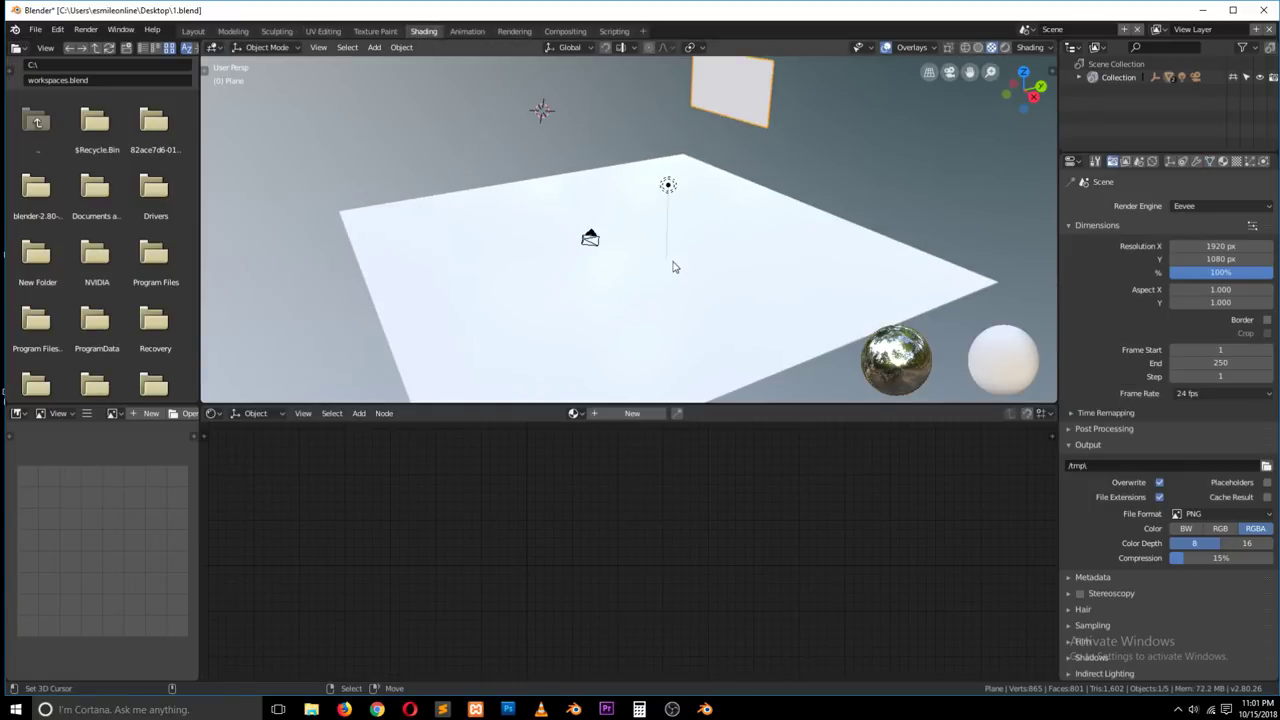
scroll(700, 190, down, 2)
middle_drag(757, 206, 777, 206)
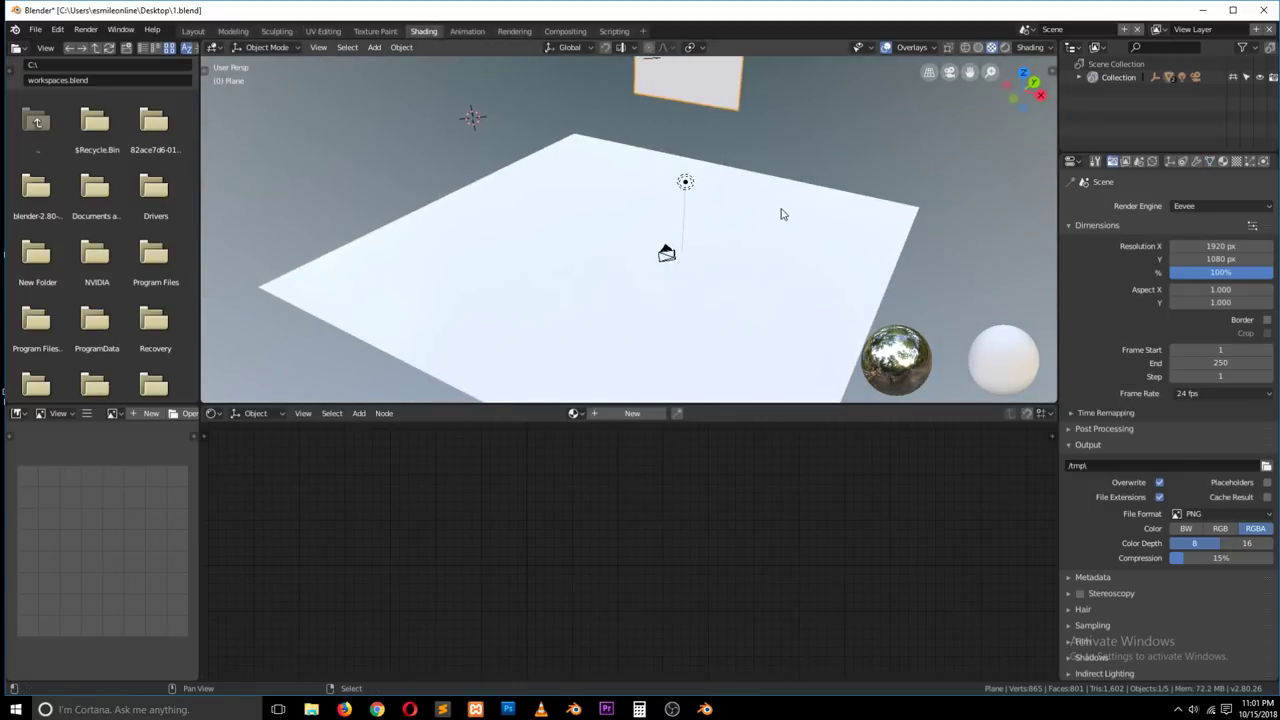
scroll(782, 212, down, 2)
scroll(780, 212, up, 2)
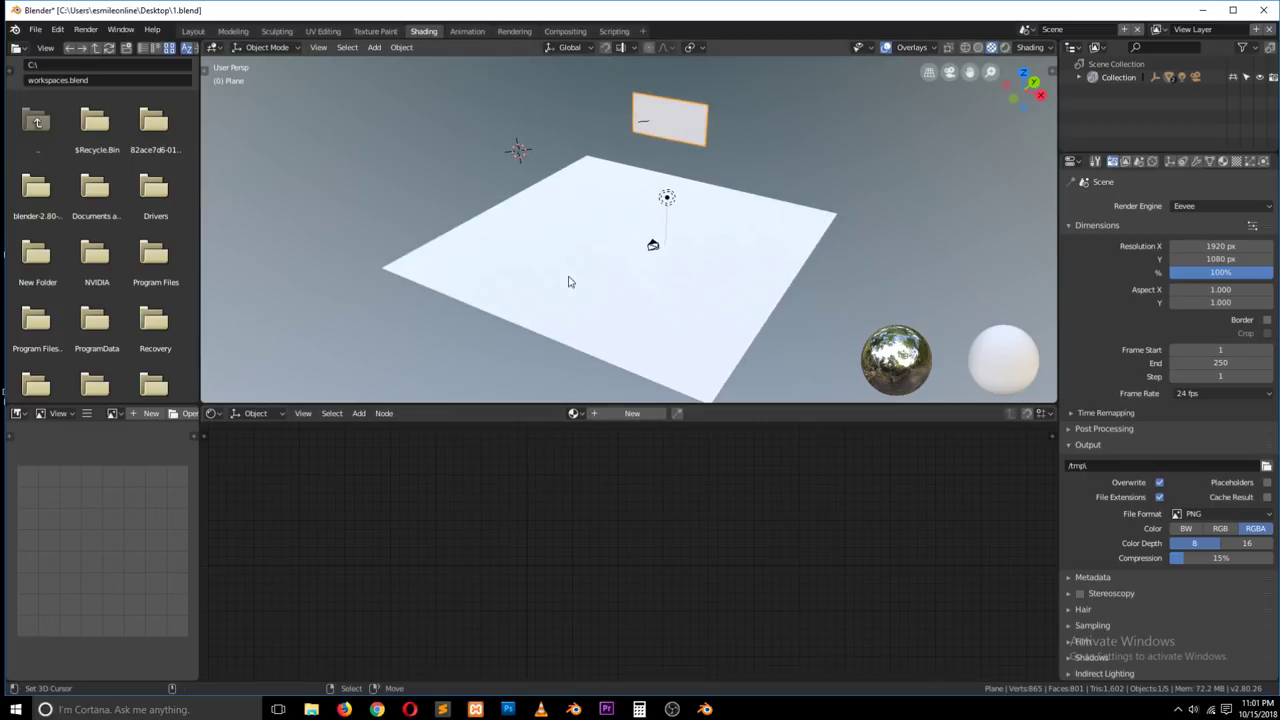
key(KP_Decimal)
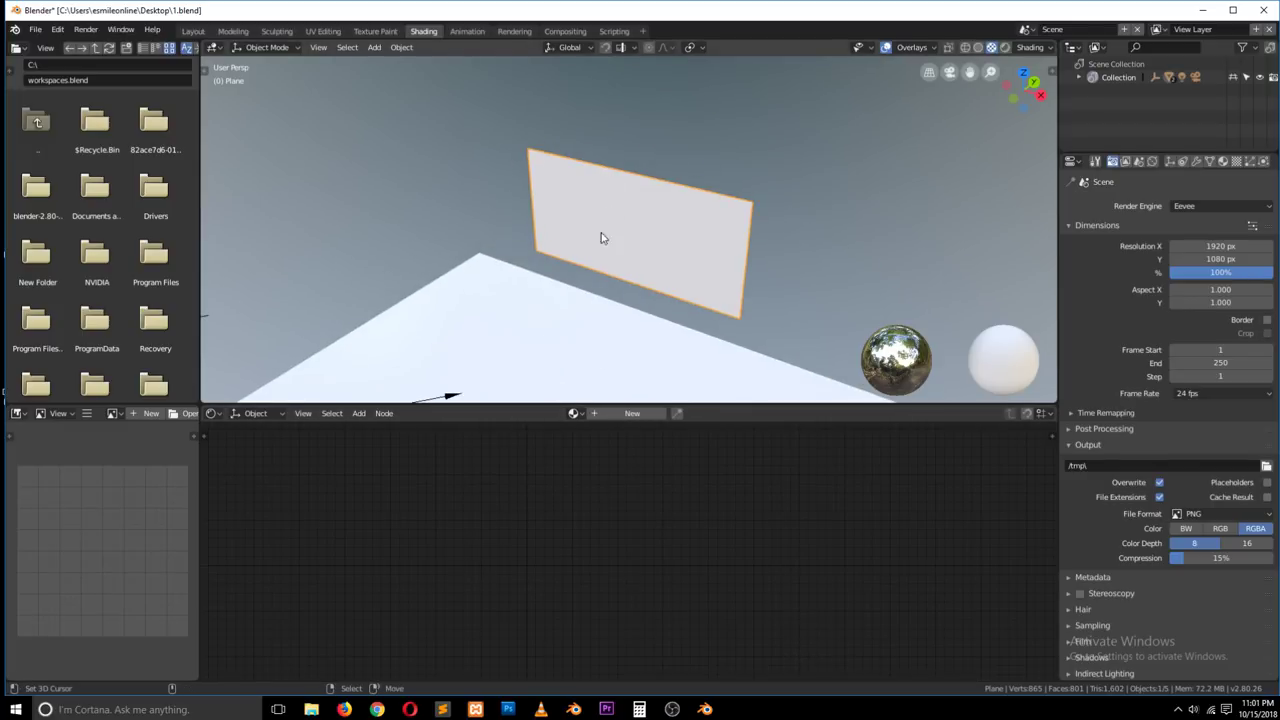
middle_drag(601, 238, 728, 271)
Step: Create the new material Material.001 and add 201.jpg as an Image Texture node
click(632, 413)
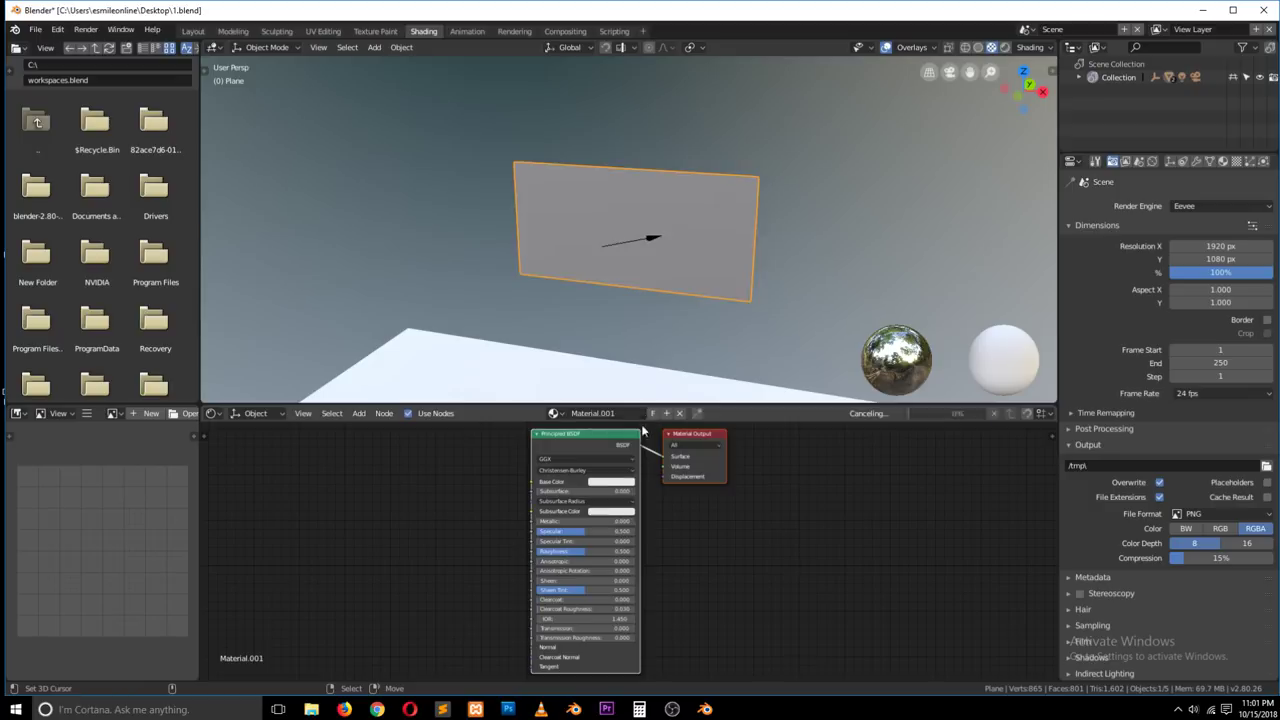
drag(597, 438, 650, 443)
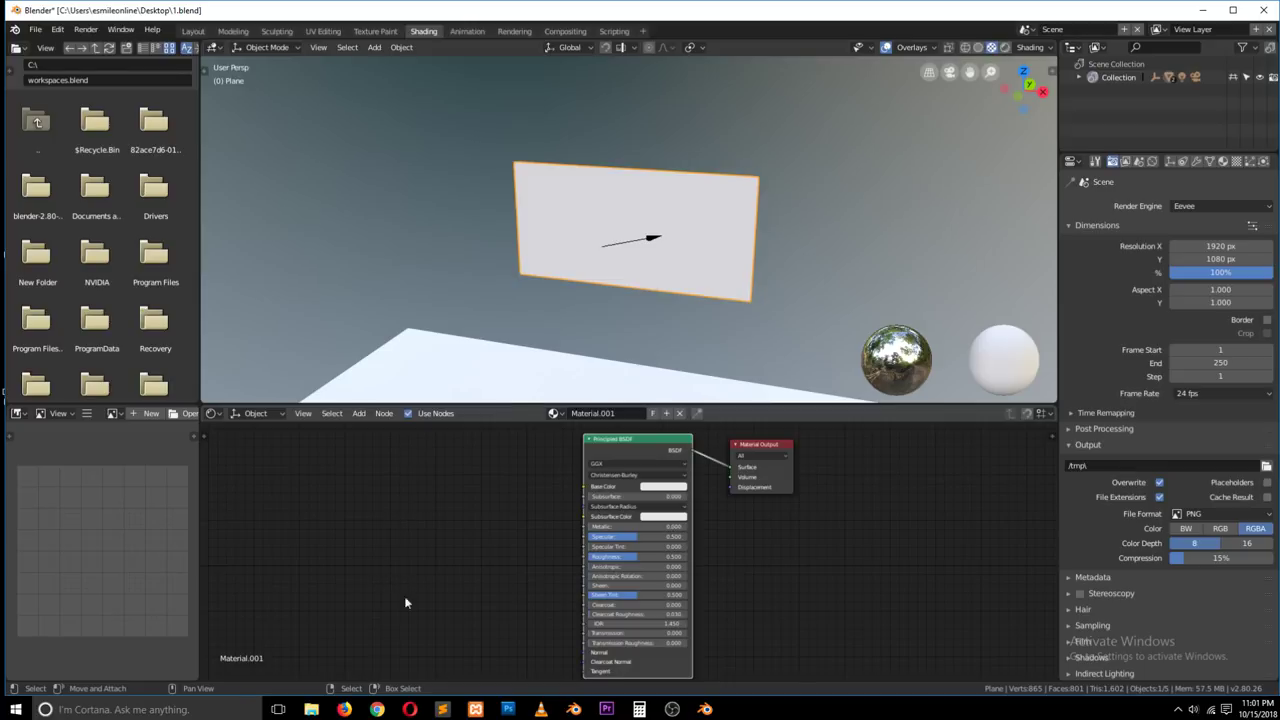
mouse_move(311, 709)
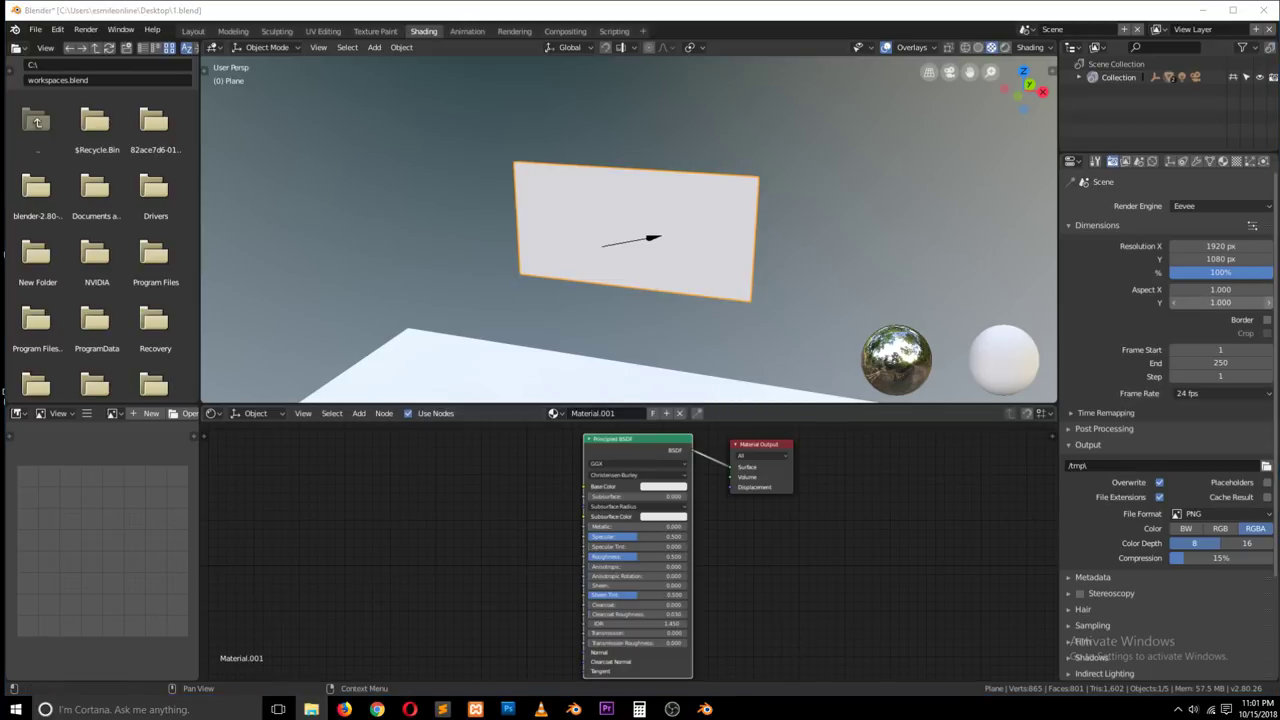
drag(1126, 290, 478, 528)
click(386, 487)
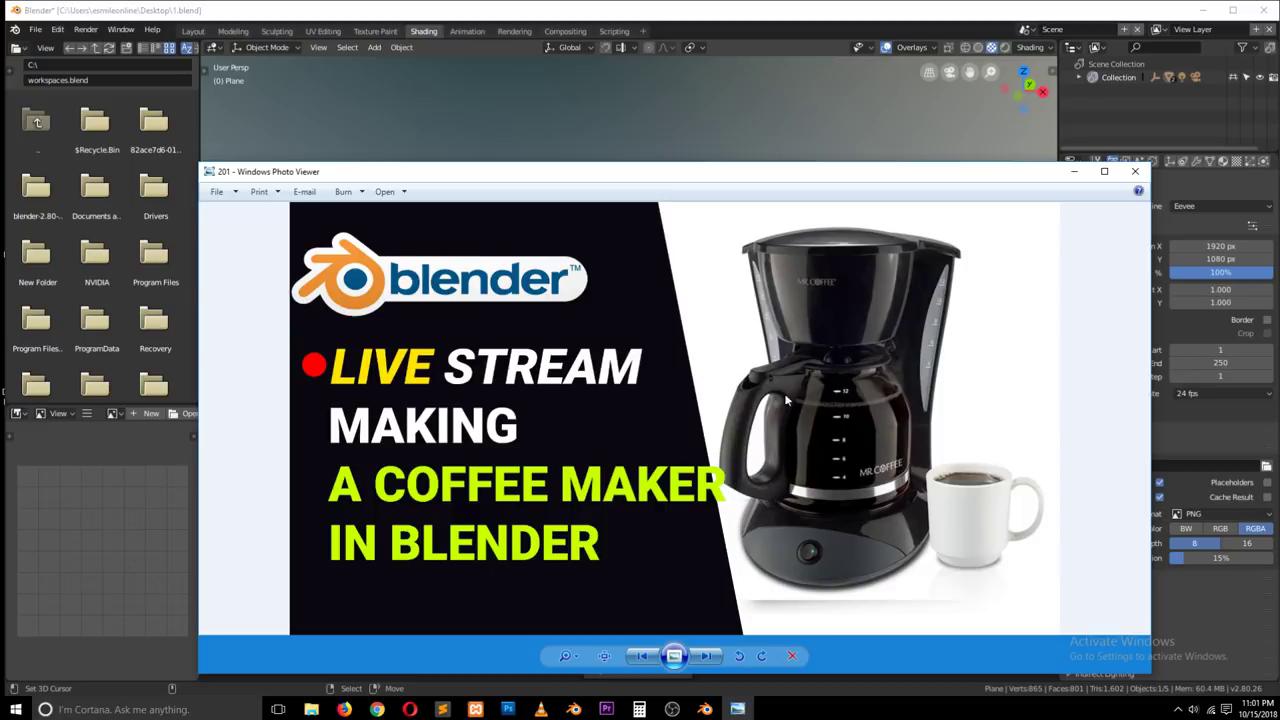
click(1135, 171)
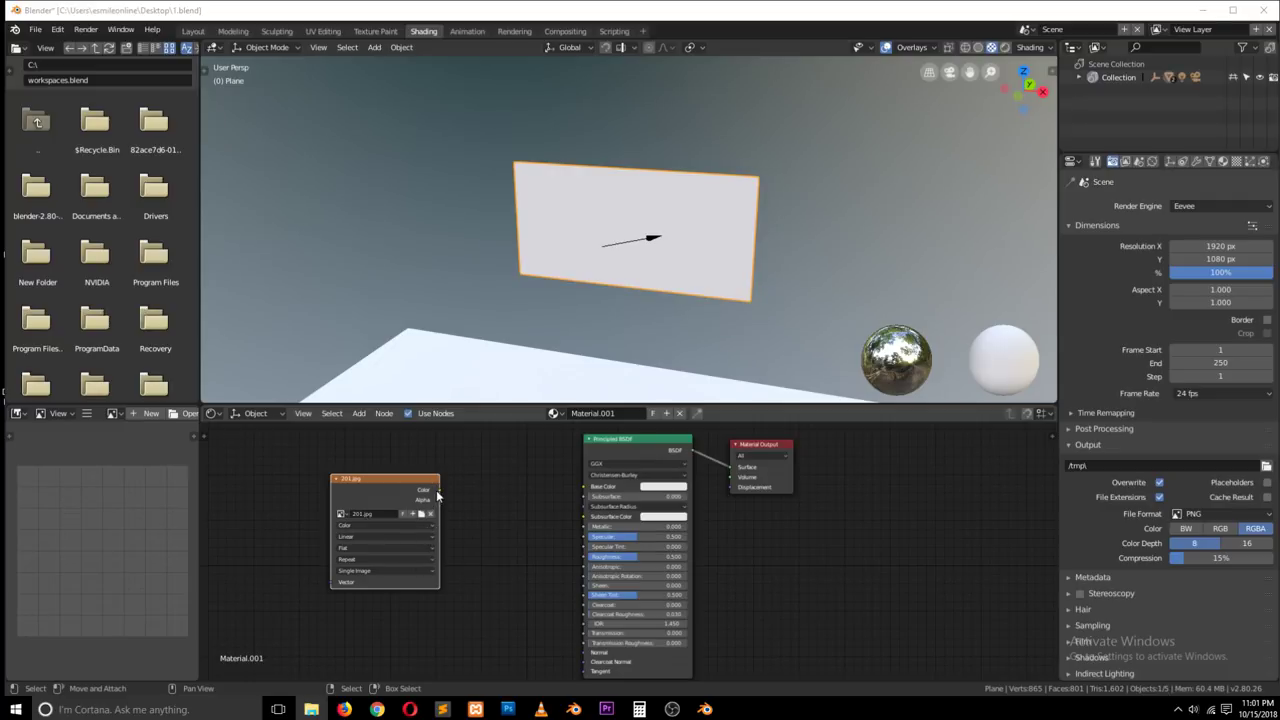
Step: Link the 201.jpg texture's Color to the Principled BSDF Base Color and move the node closer
drag(437, 490, 592, 488)
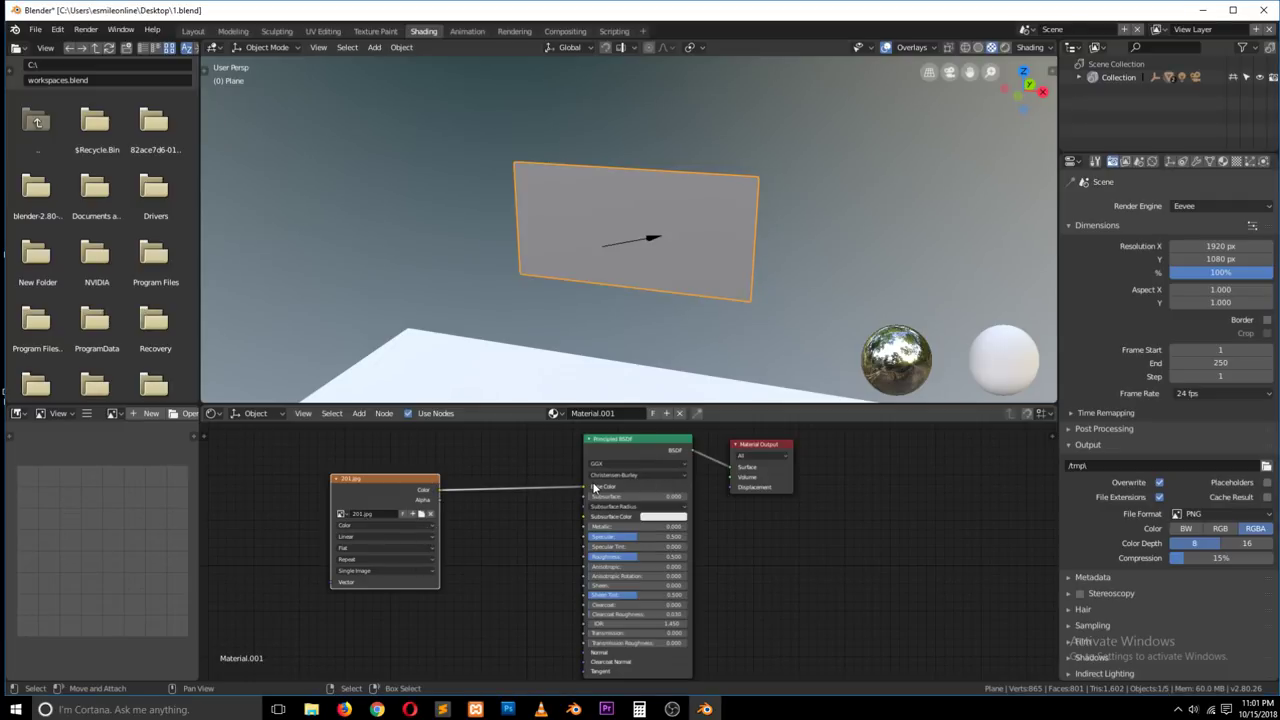
drag(389, 475, 491, 471)
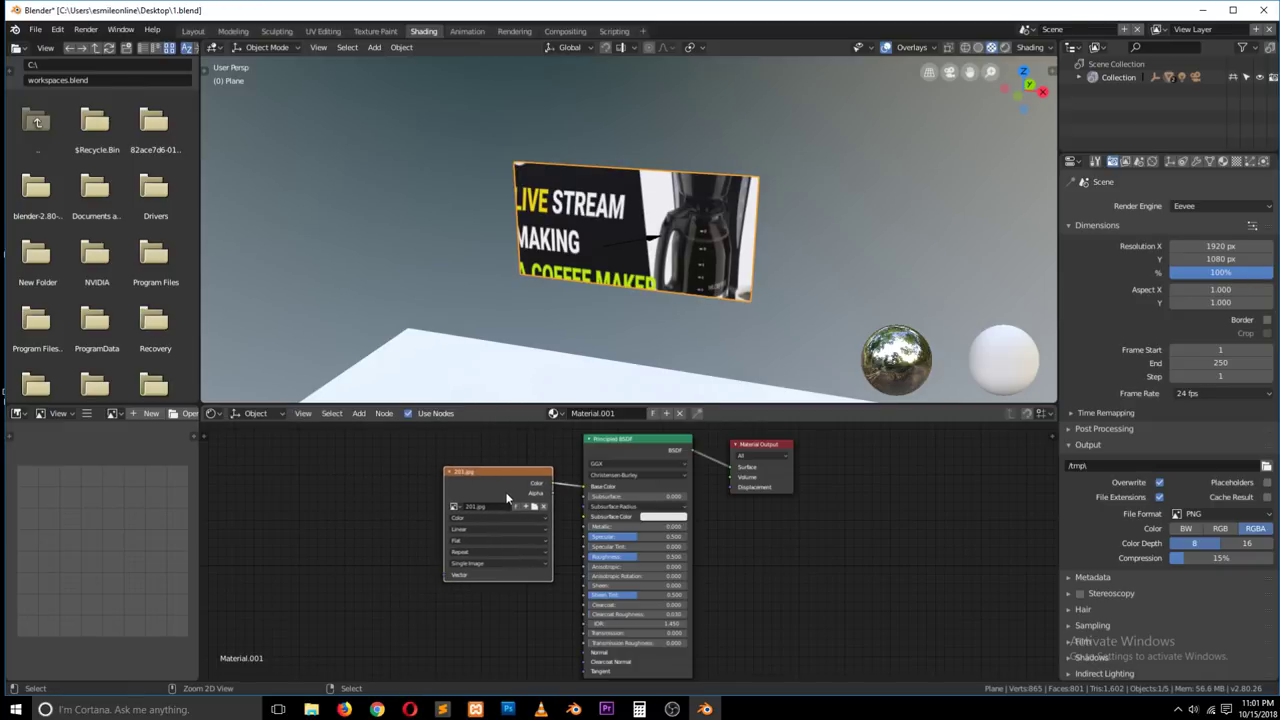
key(shift+a)
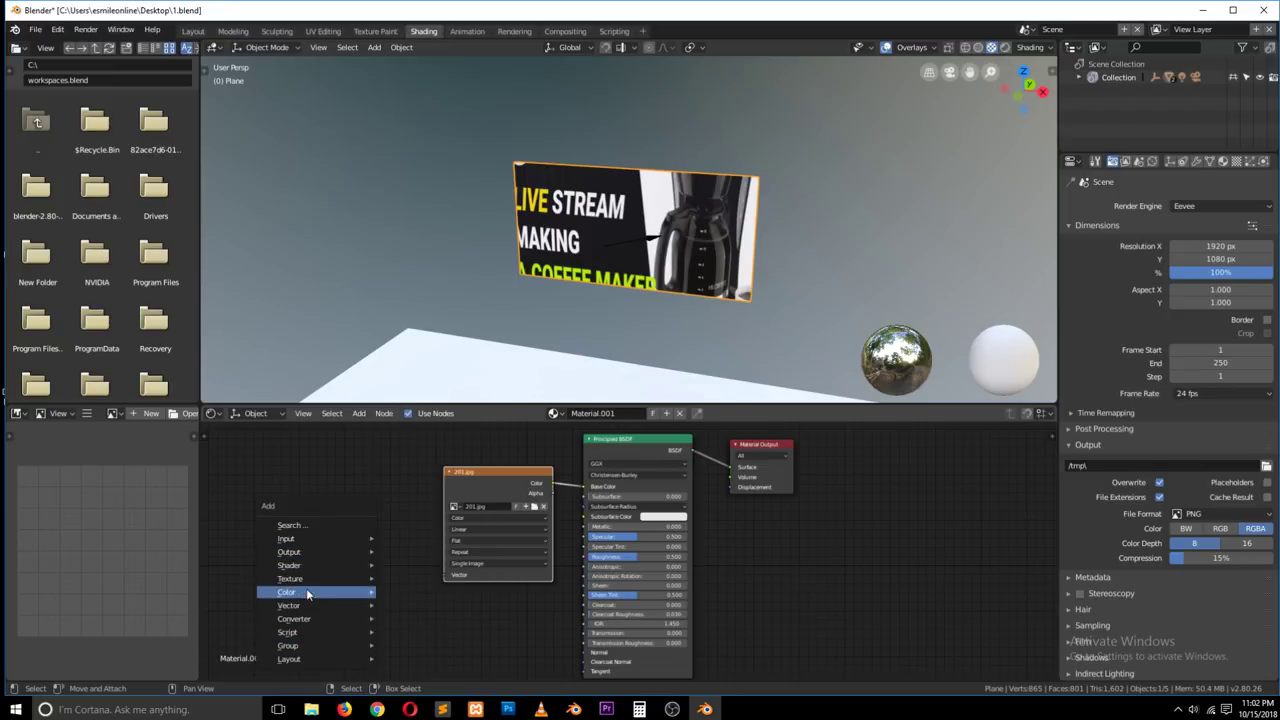
Step: Add a Mapping node and link it to the image texture's Vector input
mouse_move(315, 606)
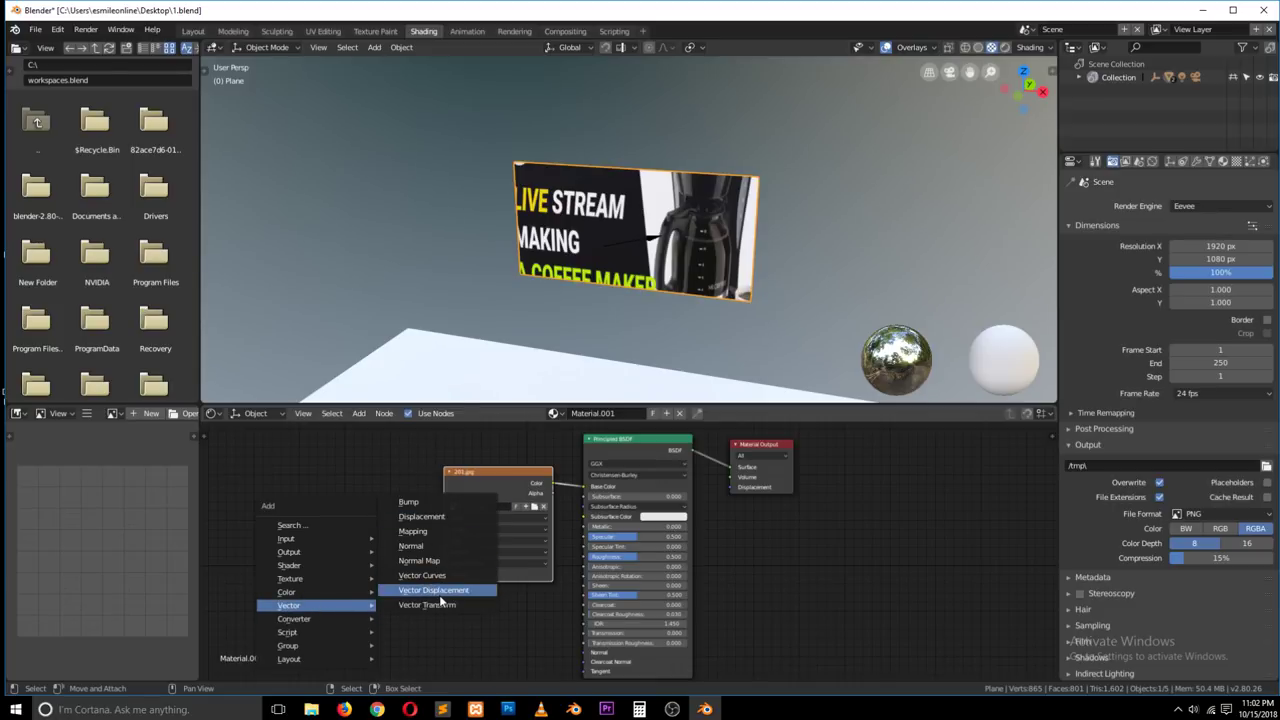
click(412, 531)
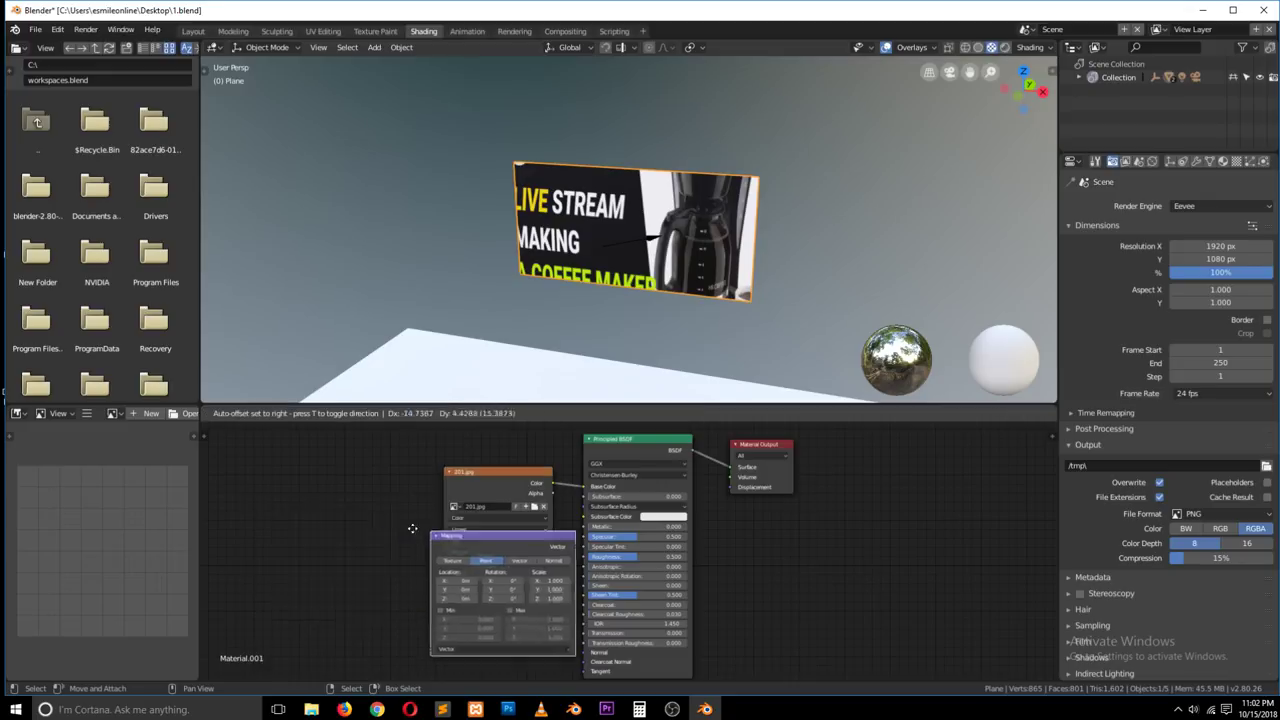
drag(383, 489, 445, 575)
drag(331, 485, 372, 485)
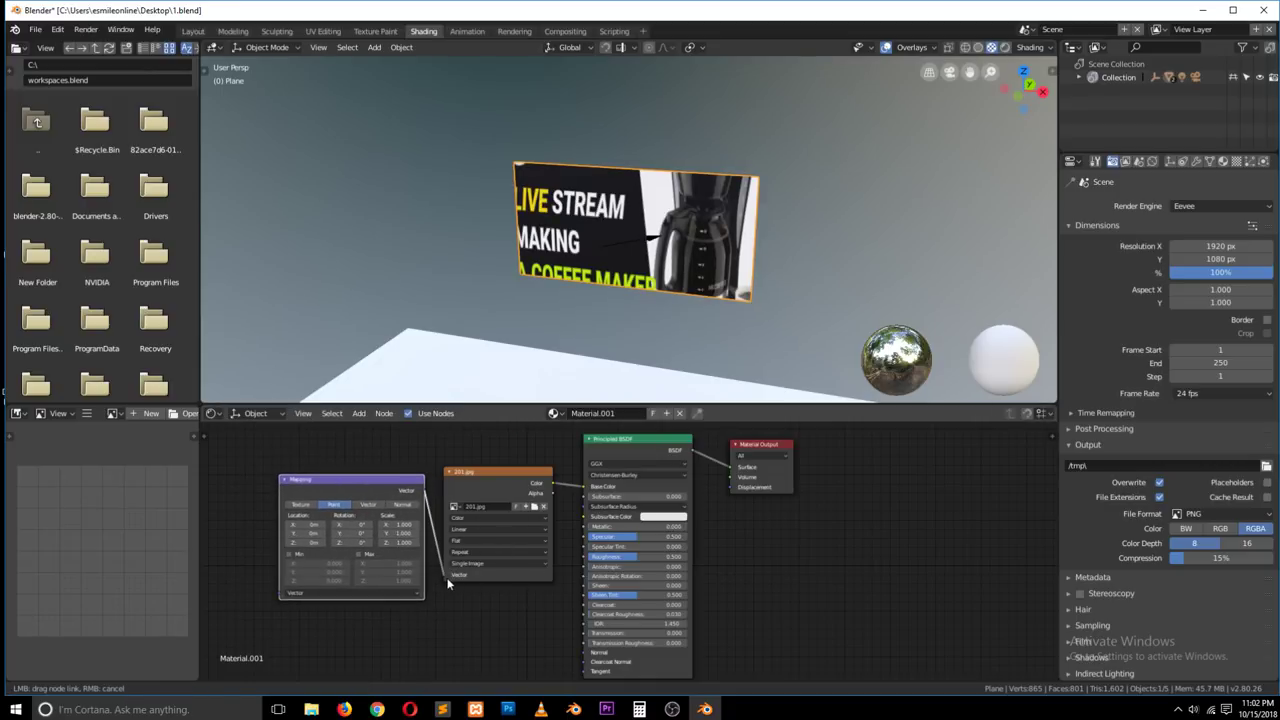
drag(448, 583, 445, 607)
Step: Try adding a Geometry node, then cancel it
key(shift+a)
mouse_move(440, 541)
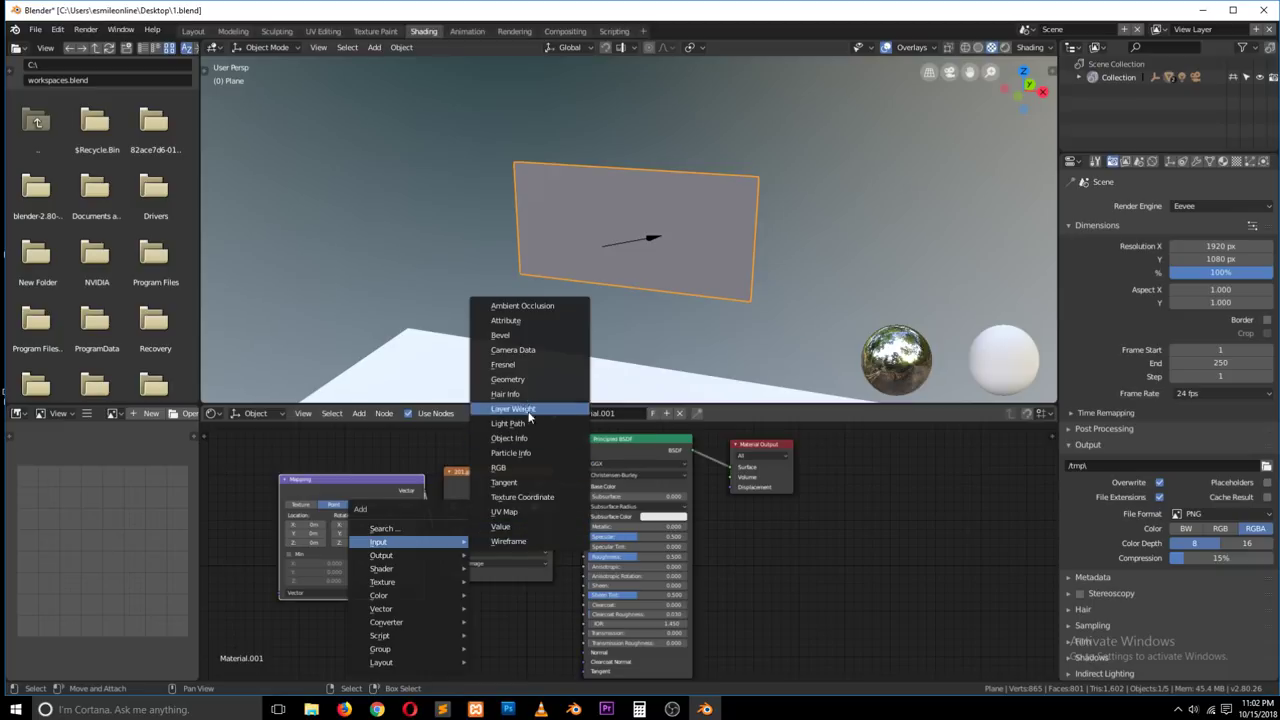
click(535, 379)
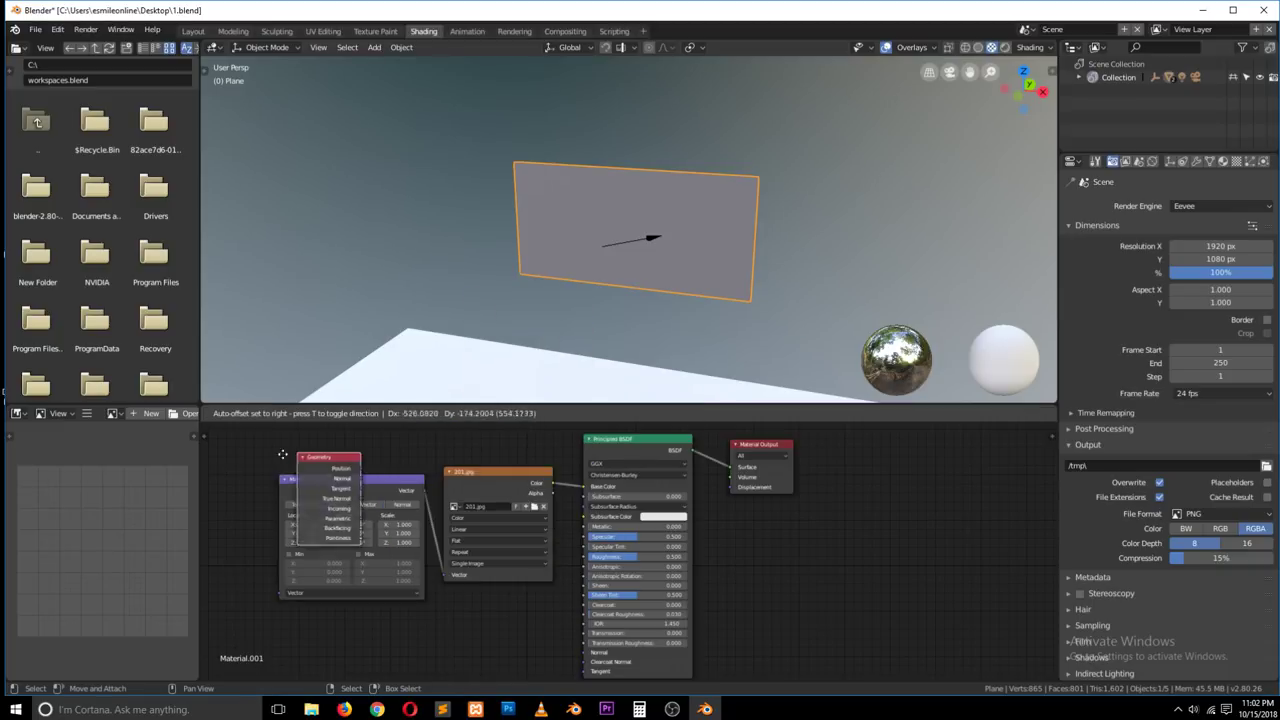
key(Escape)
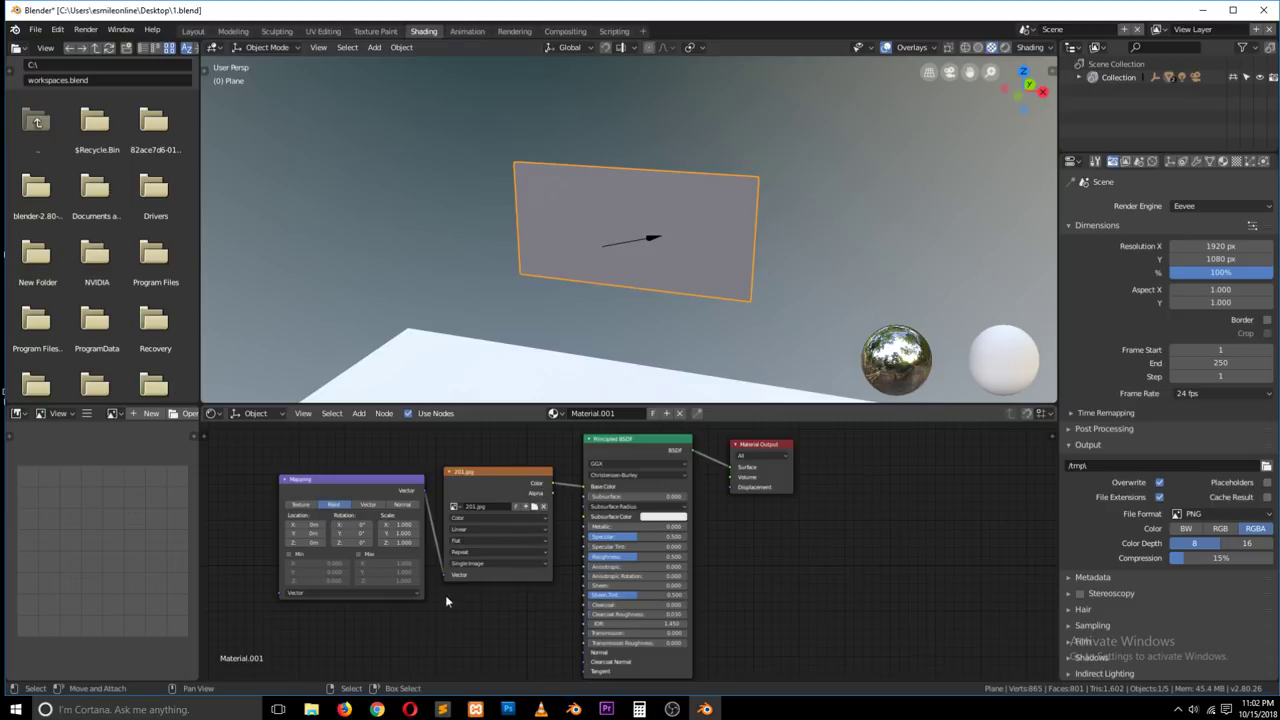
Step: Shift the Material Output, Principled BSDF, image and Mapping nodes right to make room
scroll(370, 564, down, 1)
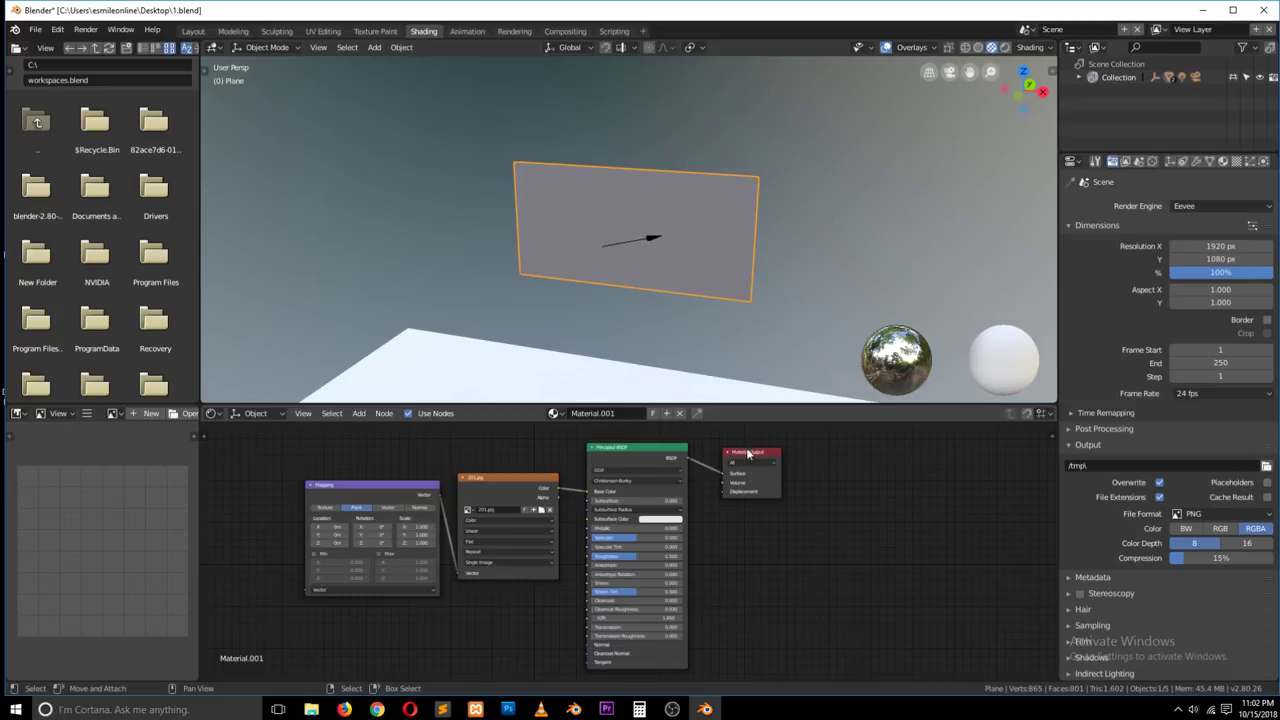
drag(748, 454, 798, 448)
drag(651, 460, 720, 465)
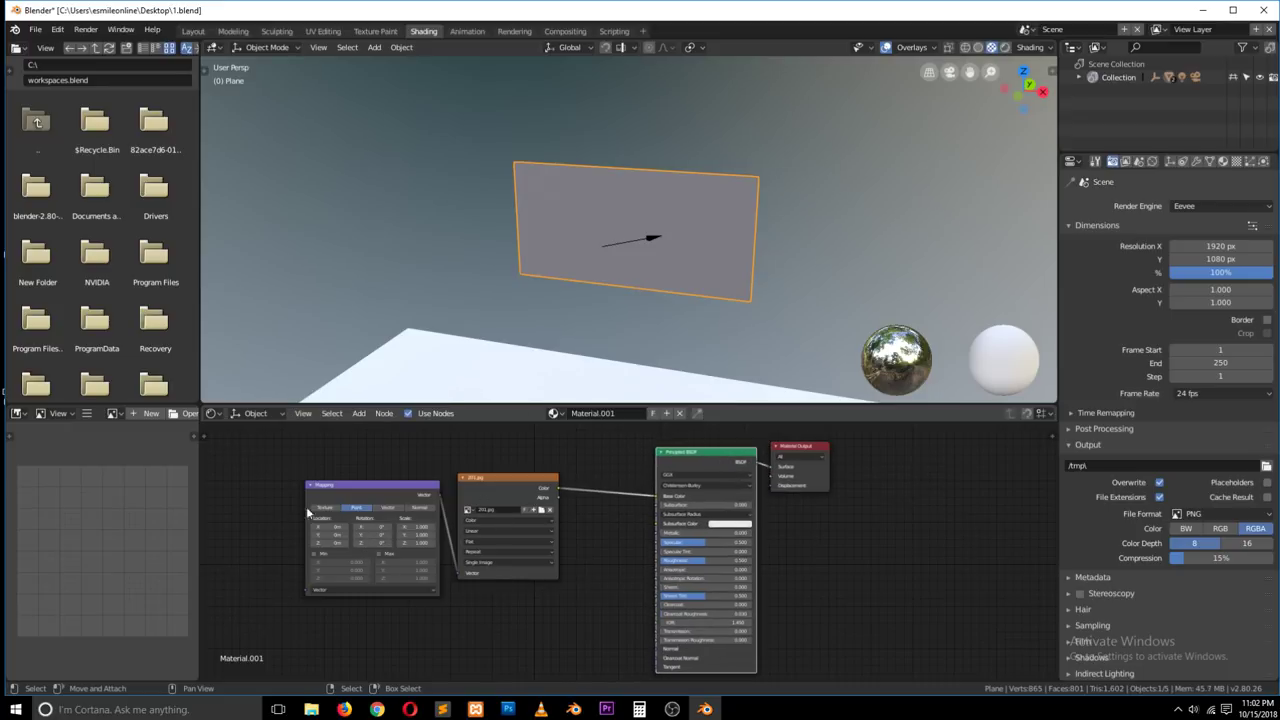
drag(505, 478, 590, 469)
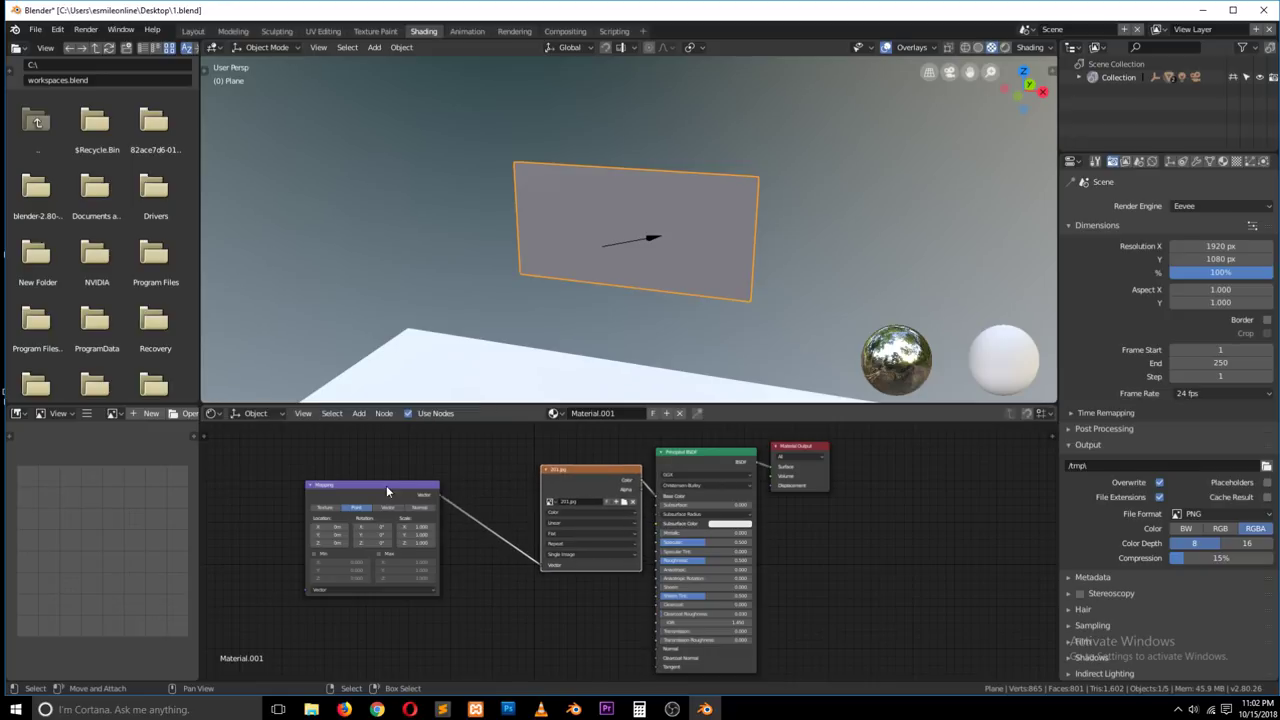
drag(370, 485, 452, 468)
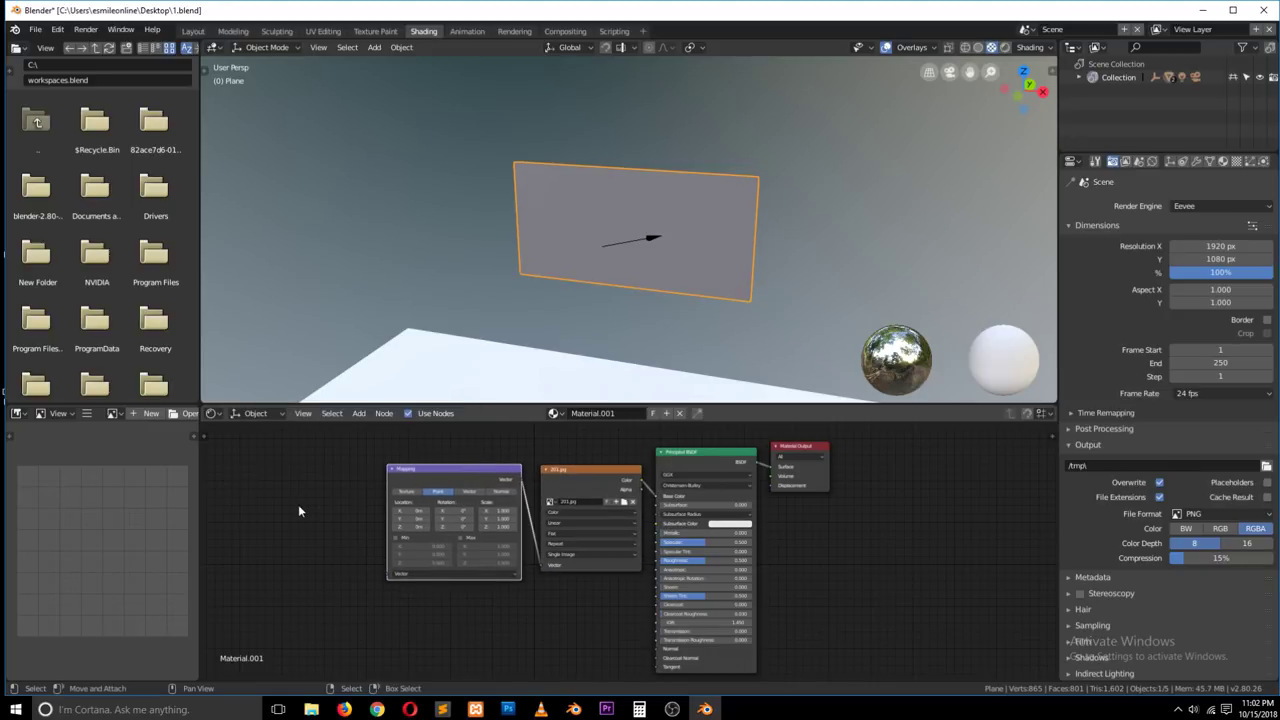
Step: Add a Texture Coordinate node left of Mapping and connect its UV output to Mapping's Vector
key(shift+a)
mouse_move(288, 569)
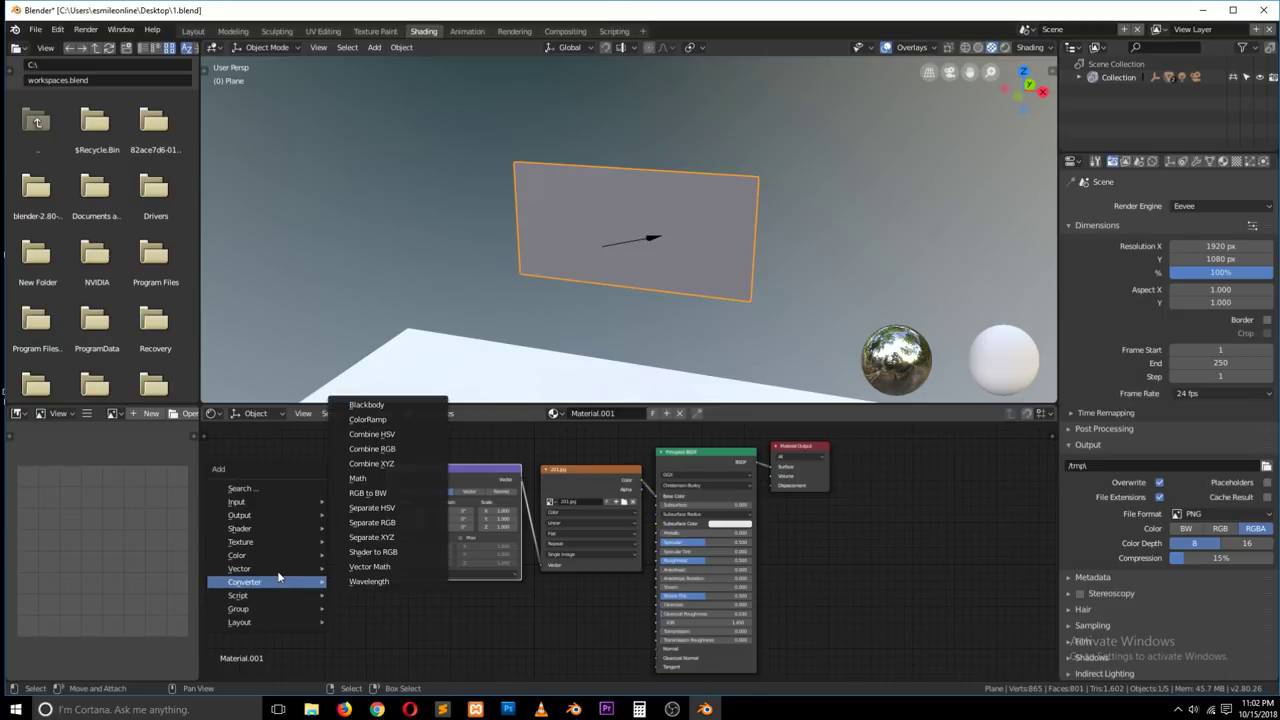
mouse_move(285, 510)
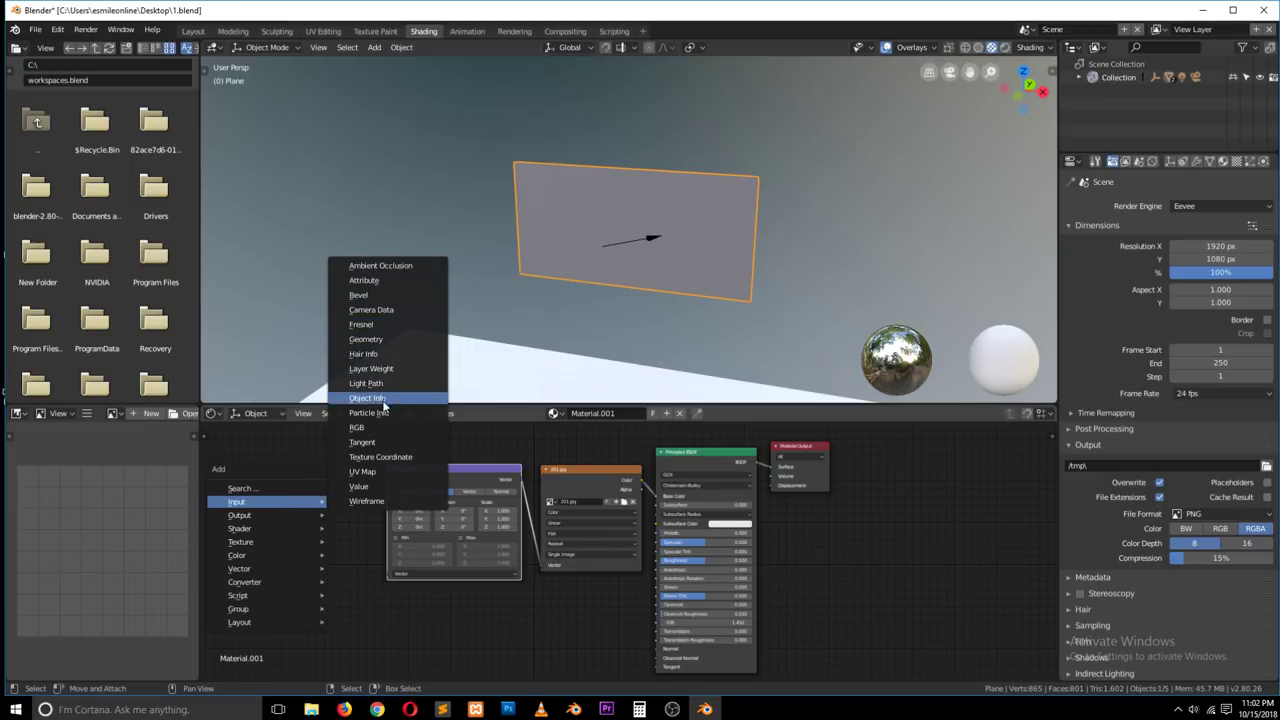
click(380, 458)
click(244, 458)
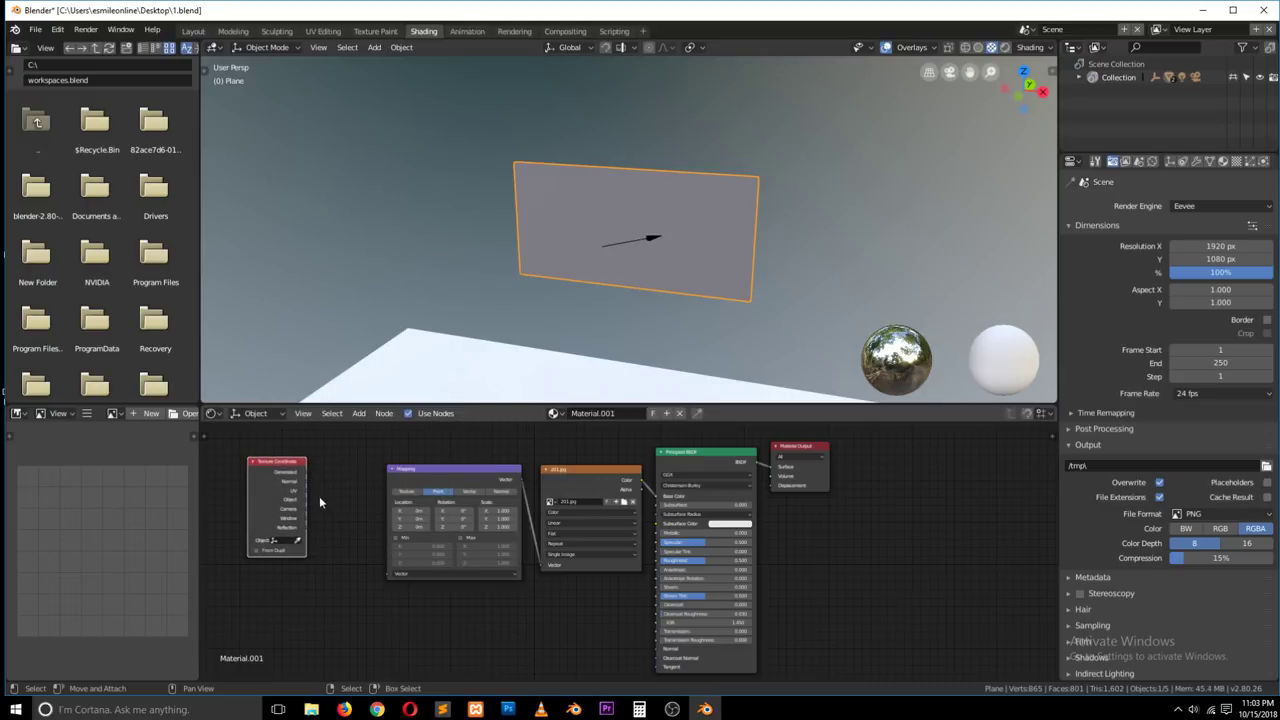
drag(309, 490, 393, 570)
drag(303, 493, 390, 574)
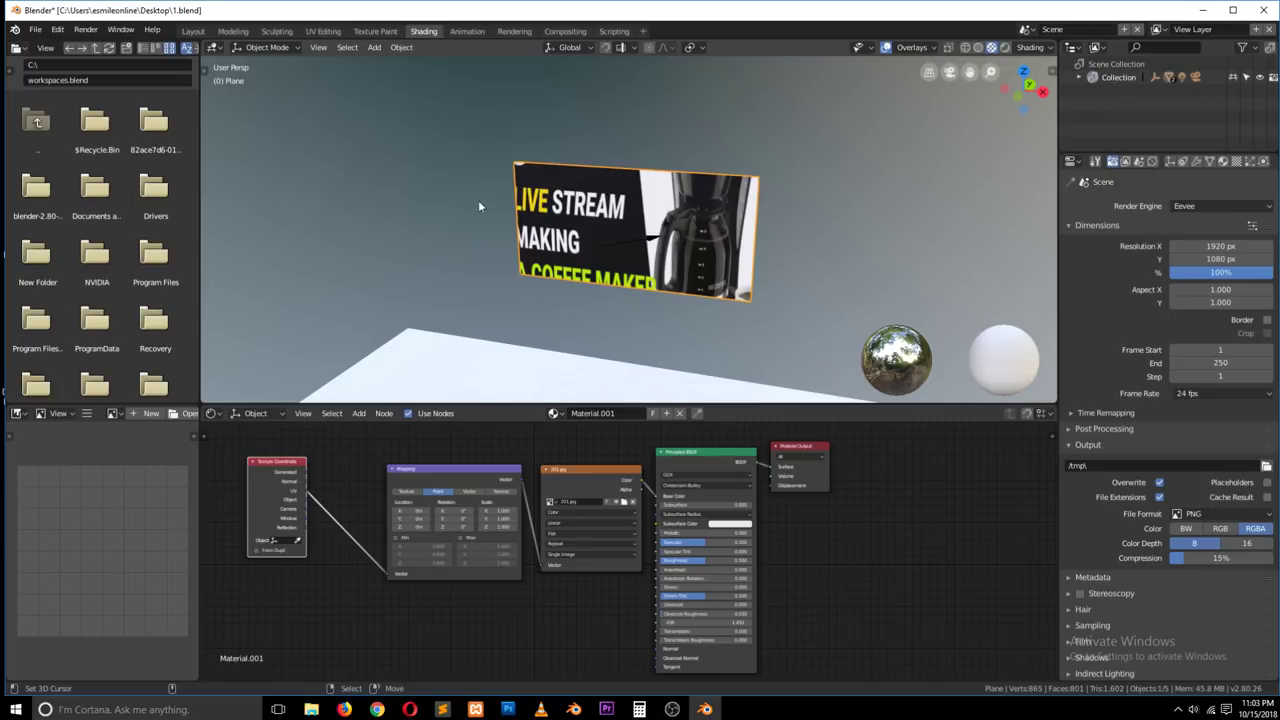
Step: In the UV Editing workspace, load 201.jpg as the image behind the flag's UVs
click(323, 31)
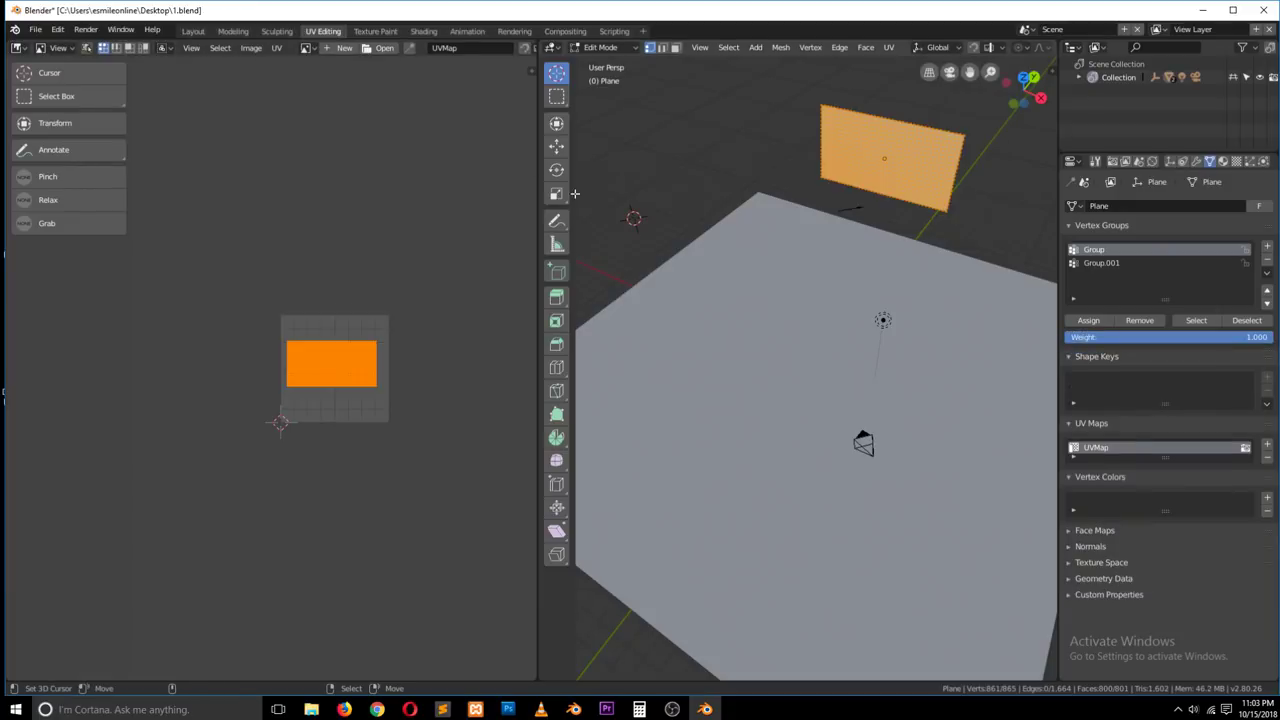
scroll(335, 431, up, 4)
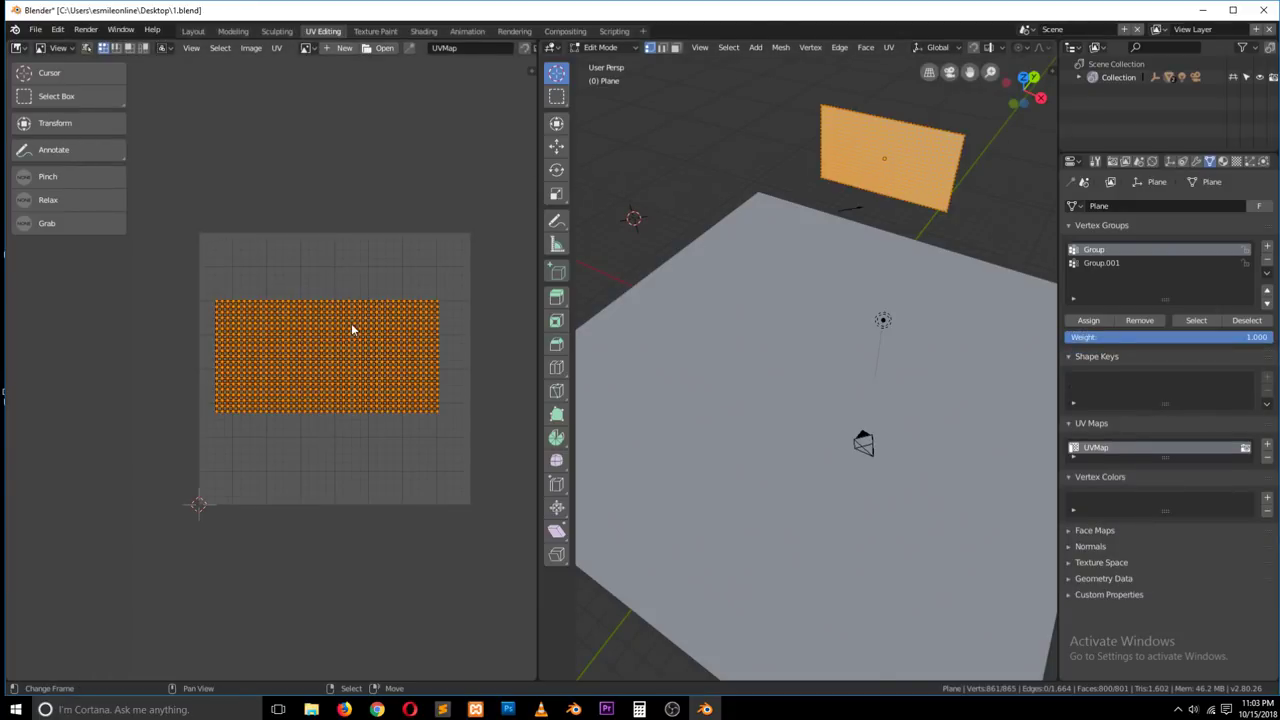
click(309, 48)
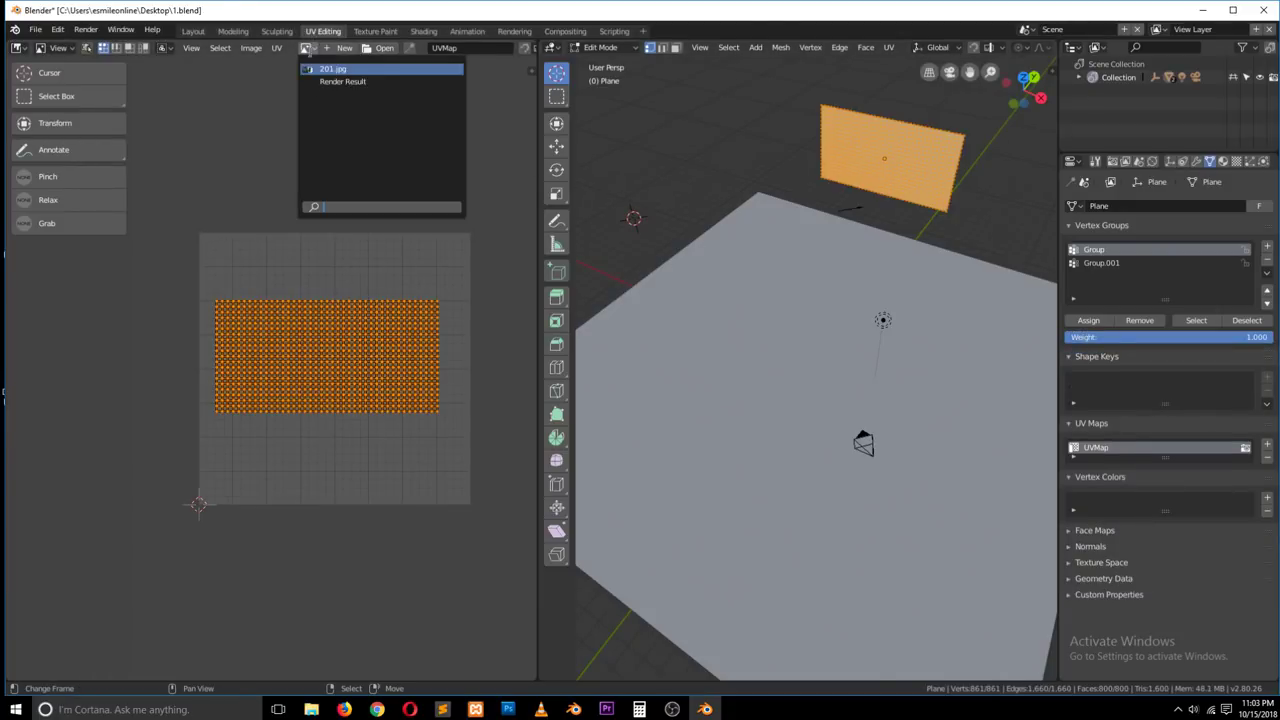
click(333, 68)
scroll(335, 370, down, 3)
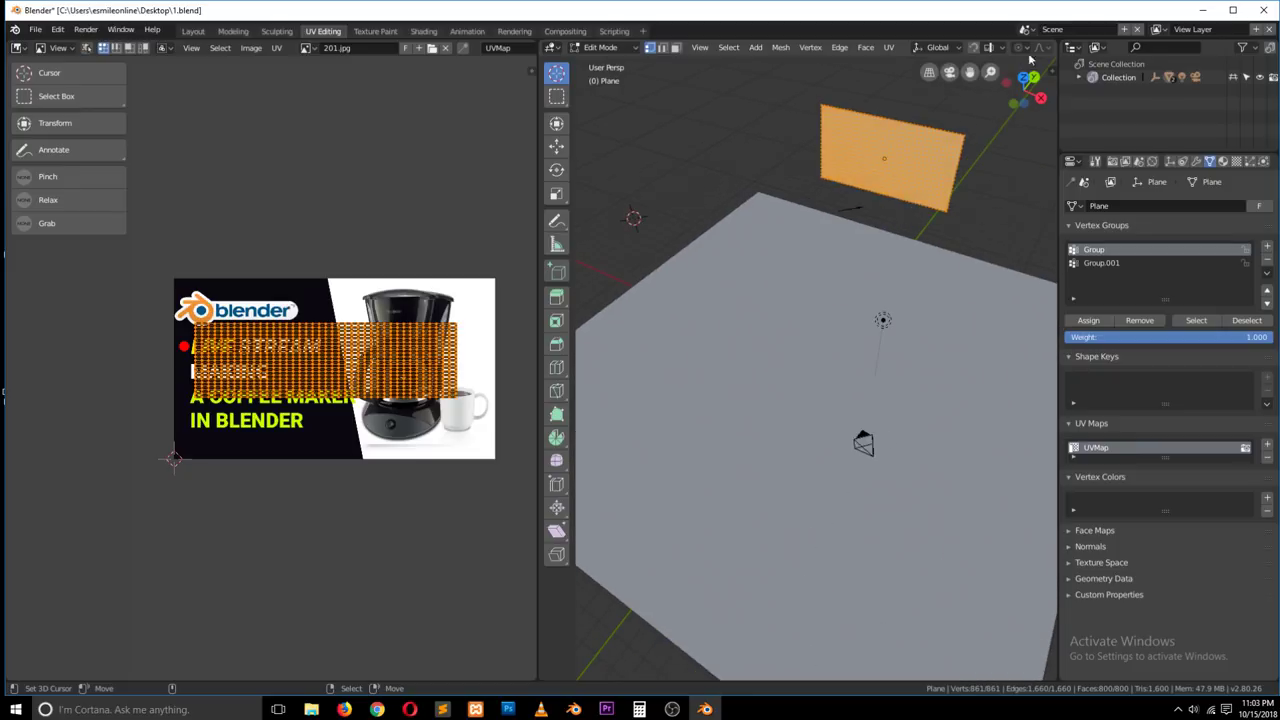
Step: Set the solid viewport Color to Texture, then put the plane back into Edit Mode
key(Tab)
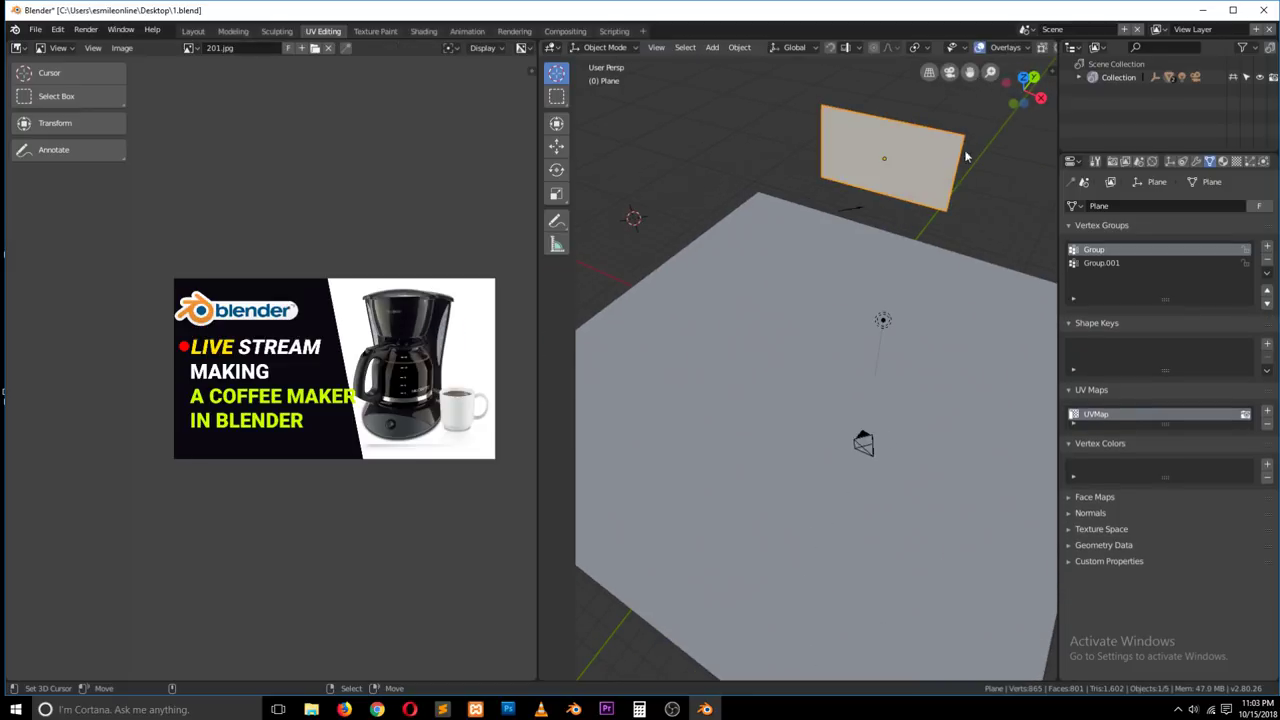
click(1028, 48)
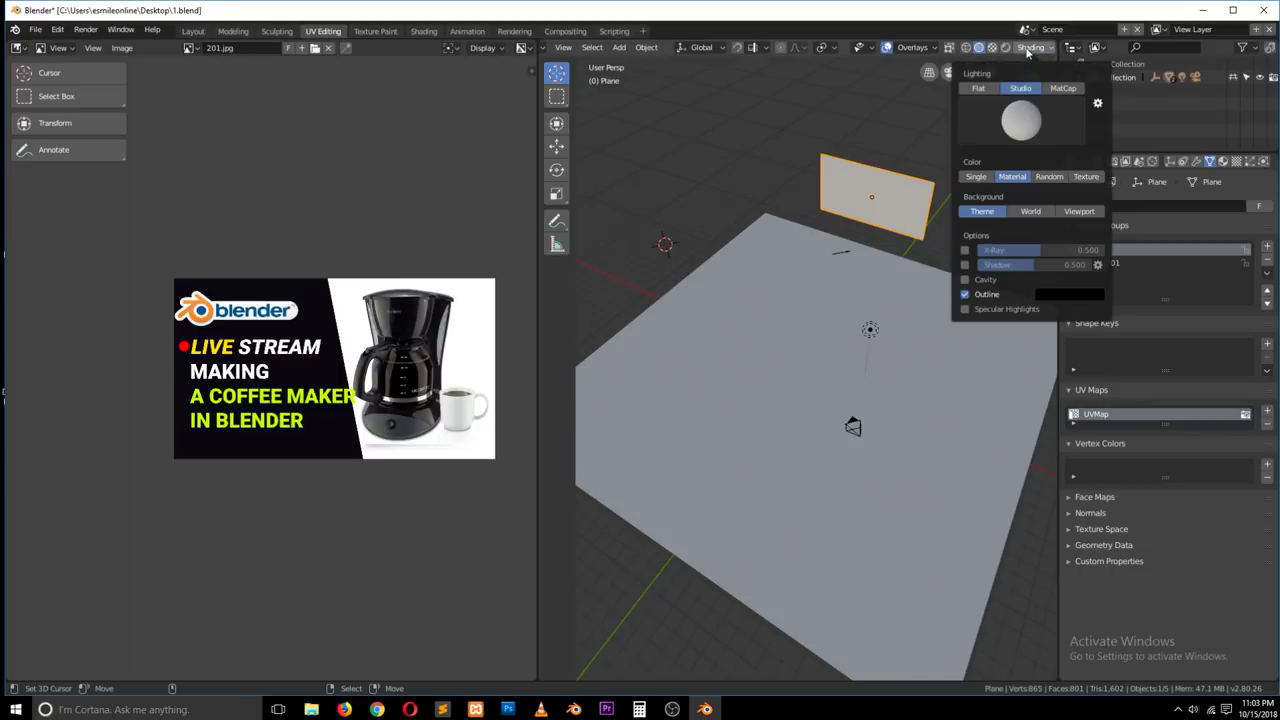
click(1082, 177)
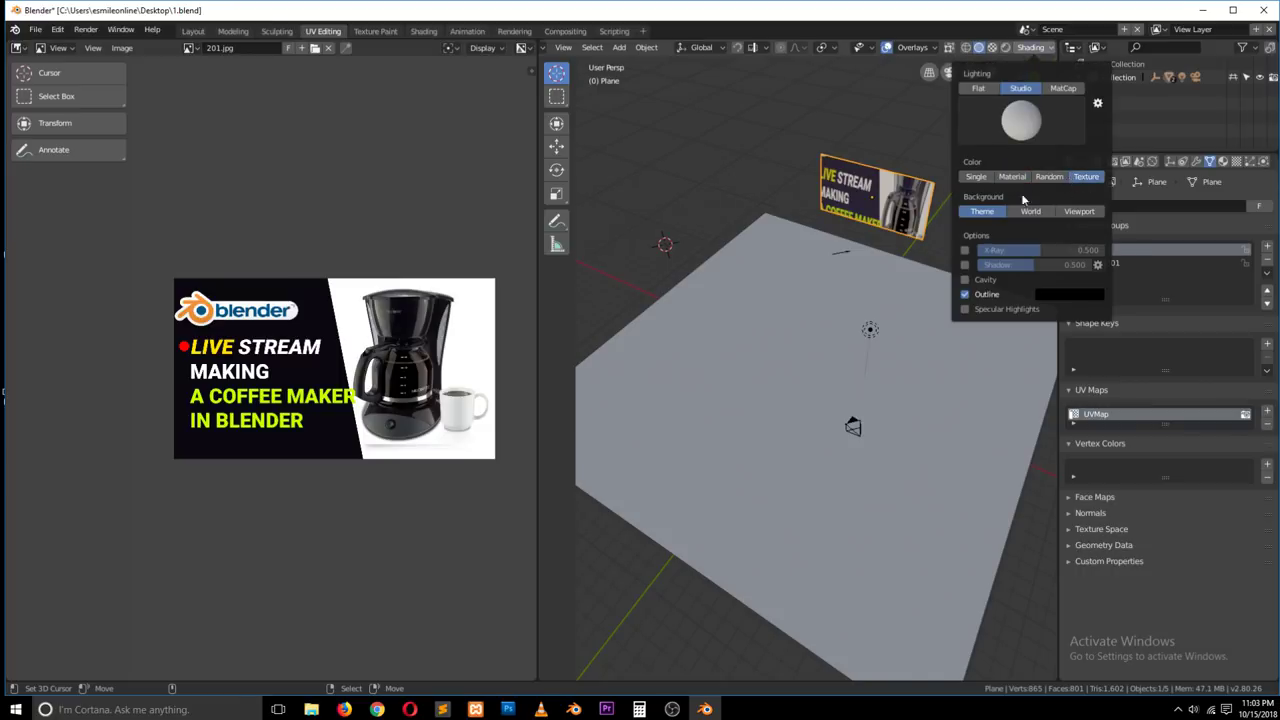
middle_drag(920, 180, 800, 230)
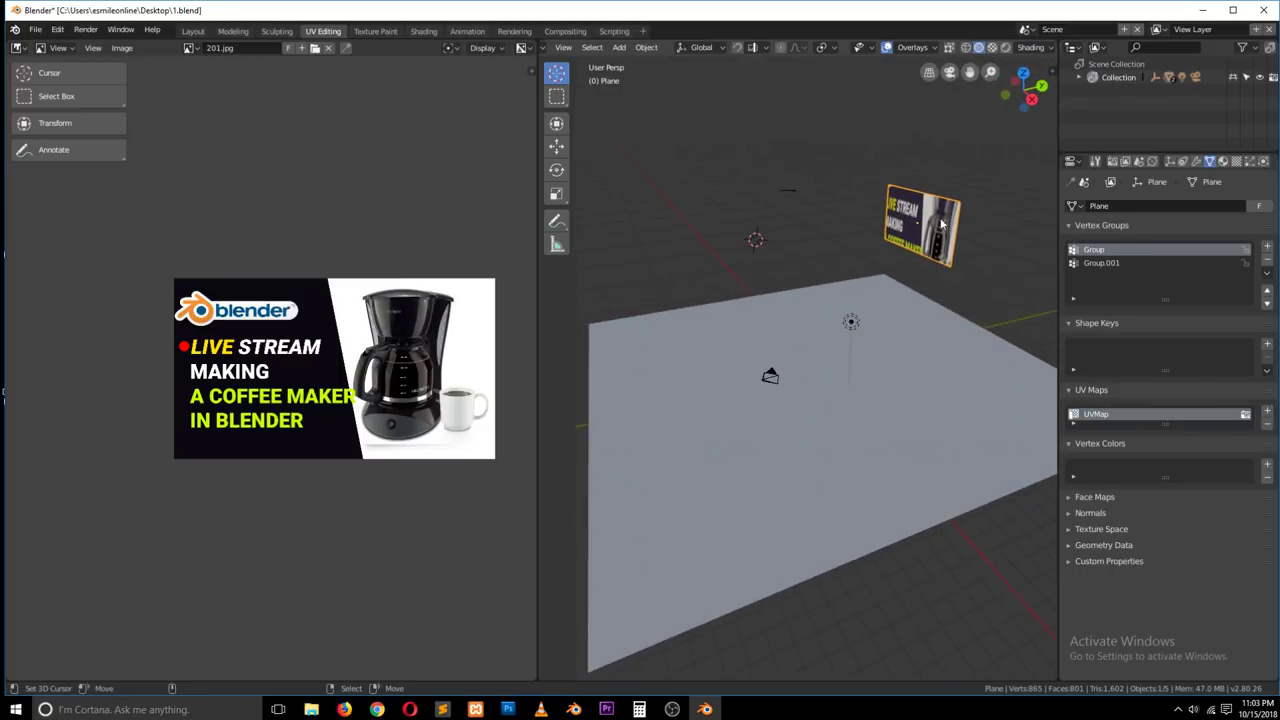
key(Tab)
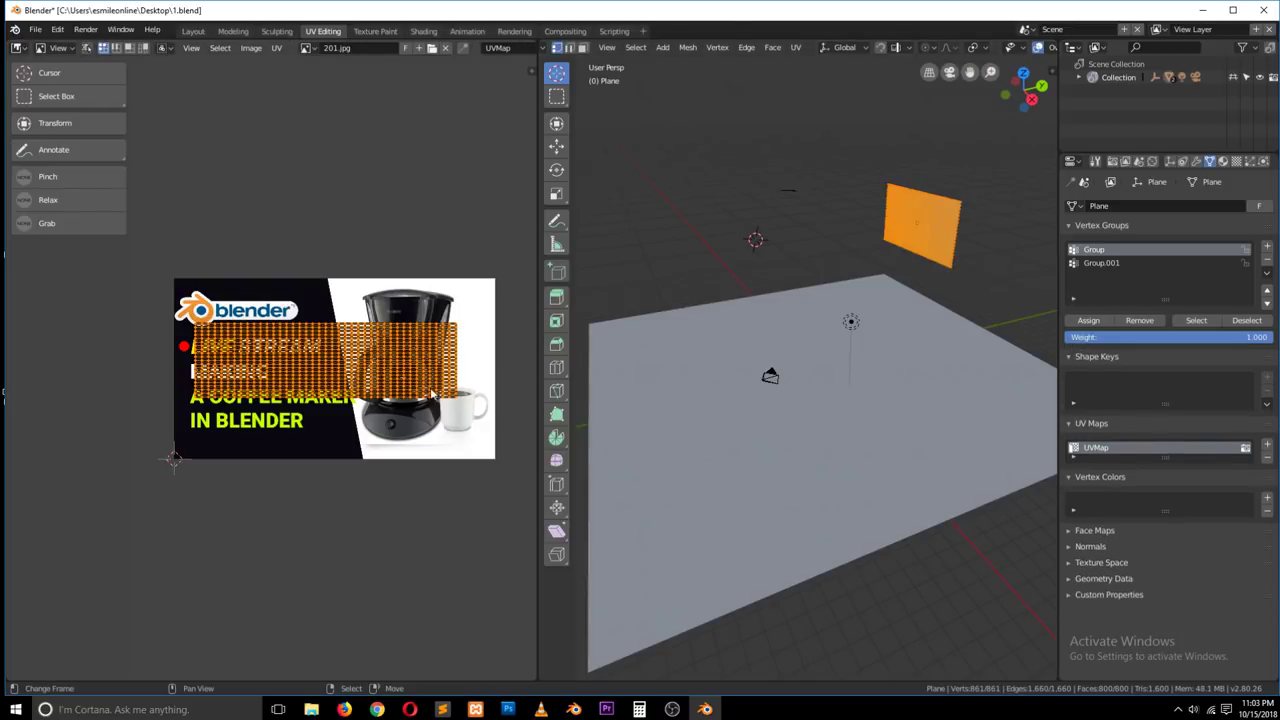
Step: Frame the plane and enlarge its UVs over the image, settling at 0.871 scale
middle_drag(629, 392, 881, 365)
key(KP_Decimal)
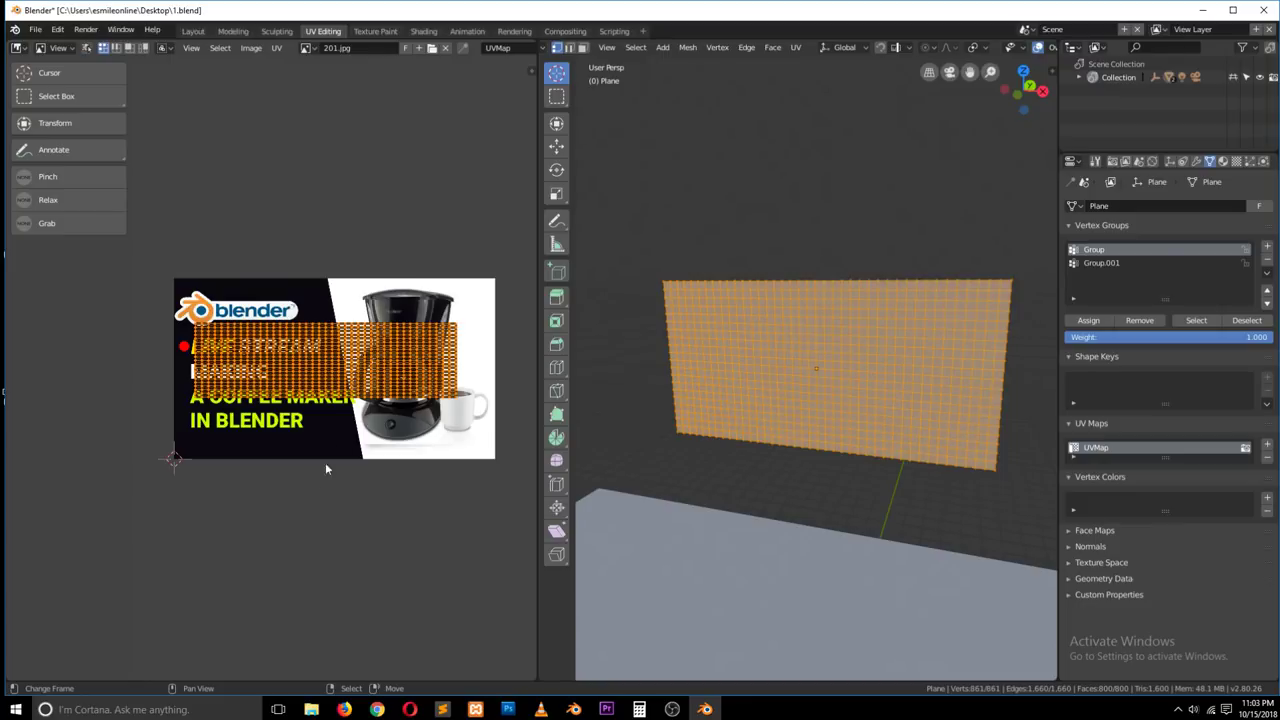
key(s)
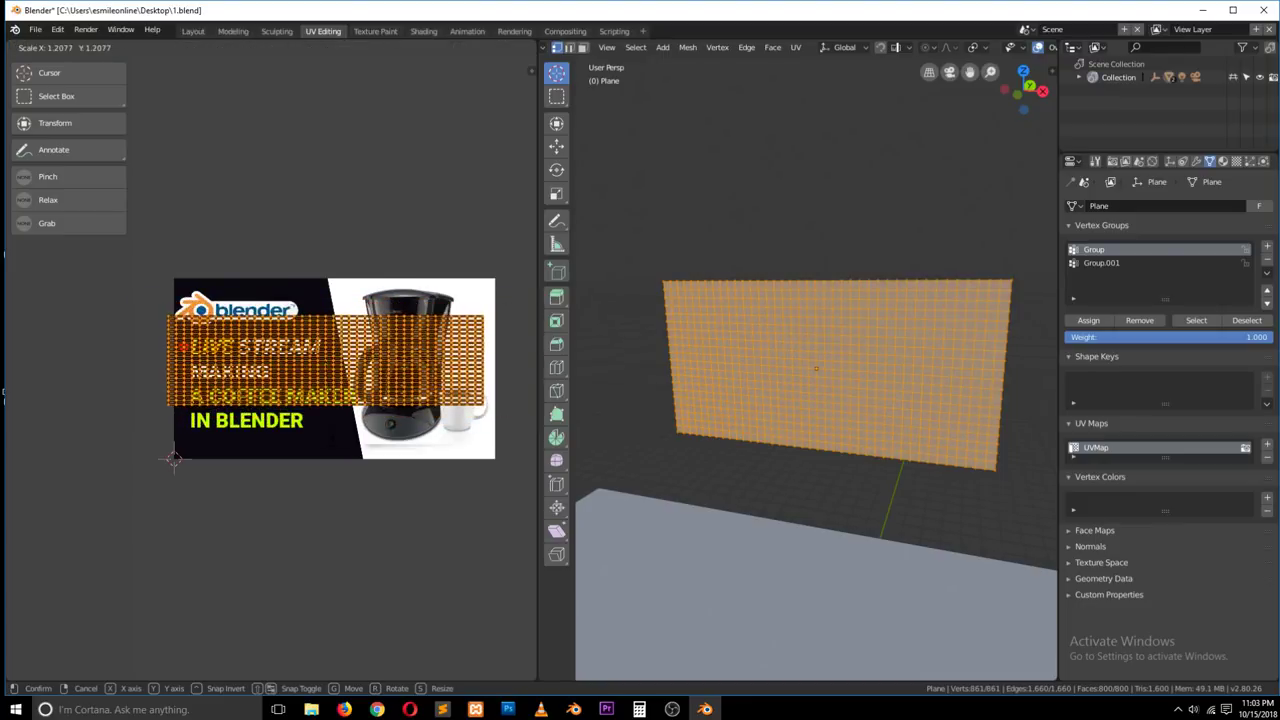
key(Return)
key(s)
key(y)
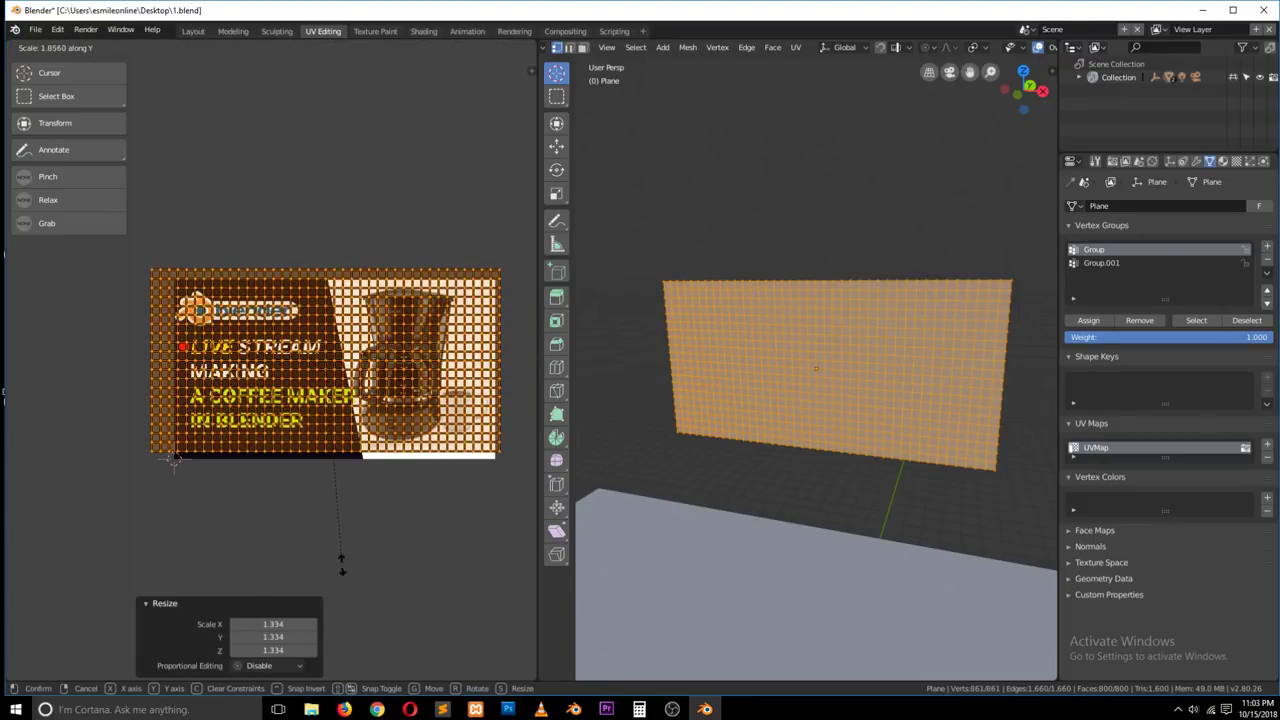
key(Escape)
key(s)
Step: Stretch the UVs vertically by 1.125, nudge them into place, and return to Object Mode
key(Return)
key(s)
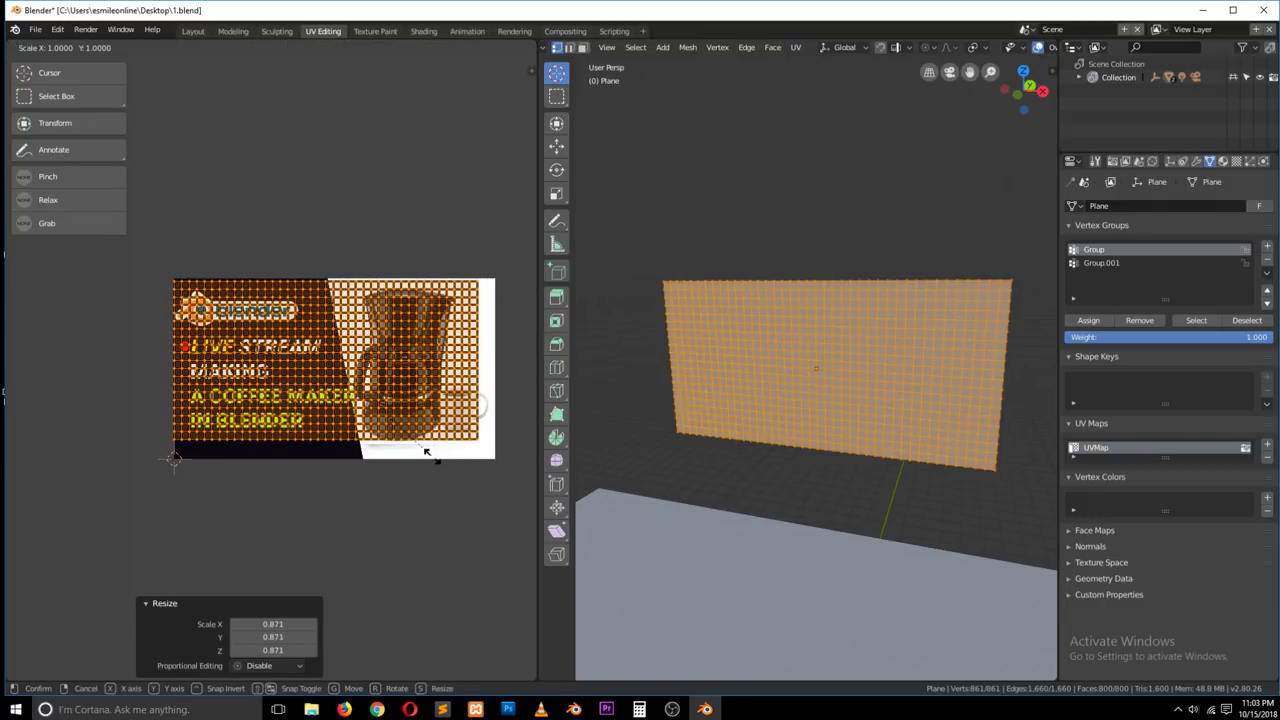
key(y)
key(Return)
key(g)
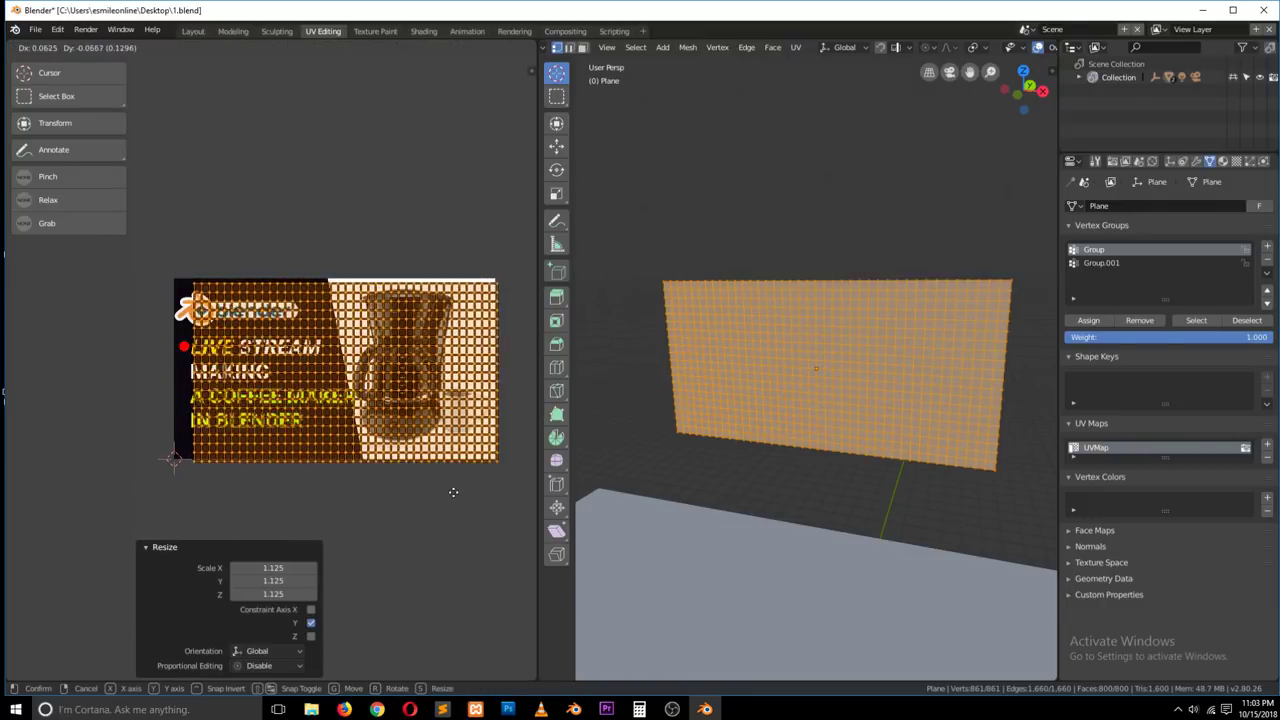
key(Return)
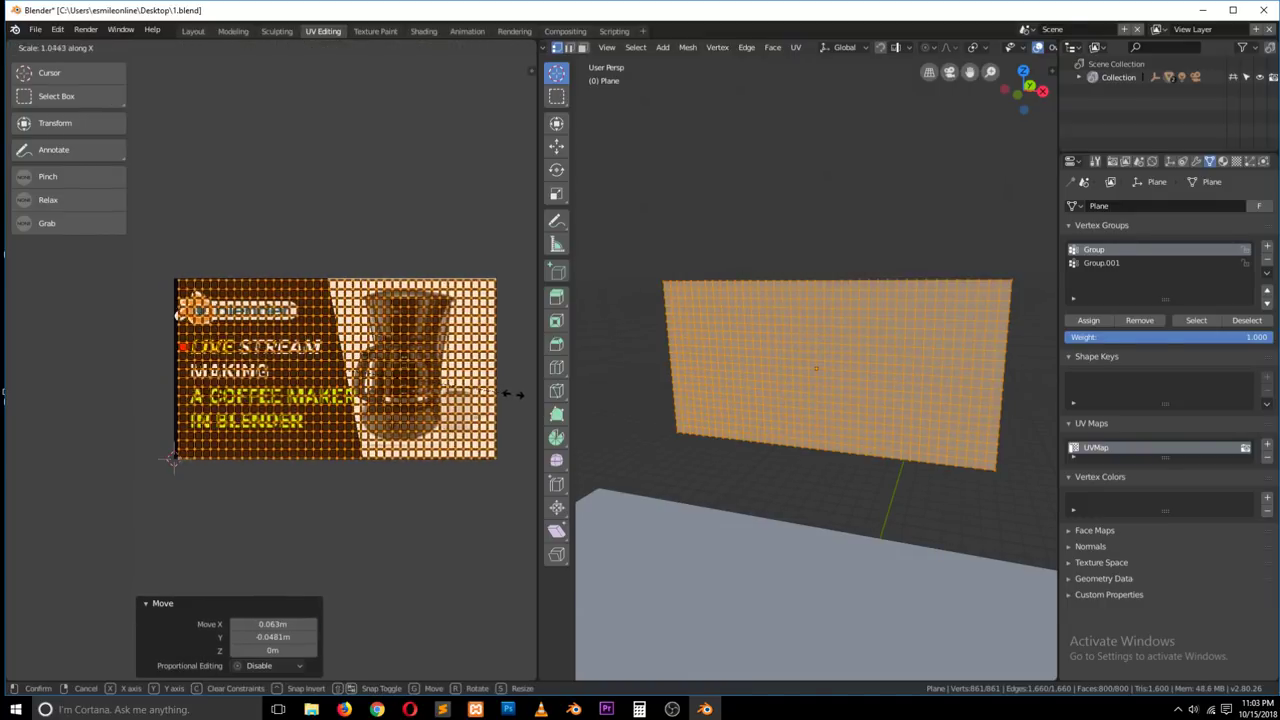
key(Tab)
mouse_move(875, 428)
middle_down()
mouse_move(890, 425)
mouse_move(880, 430)
middle_up()
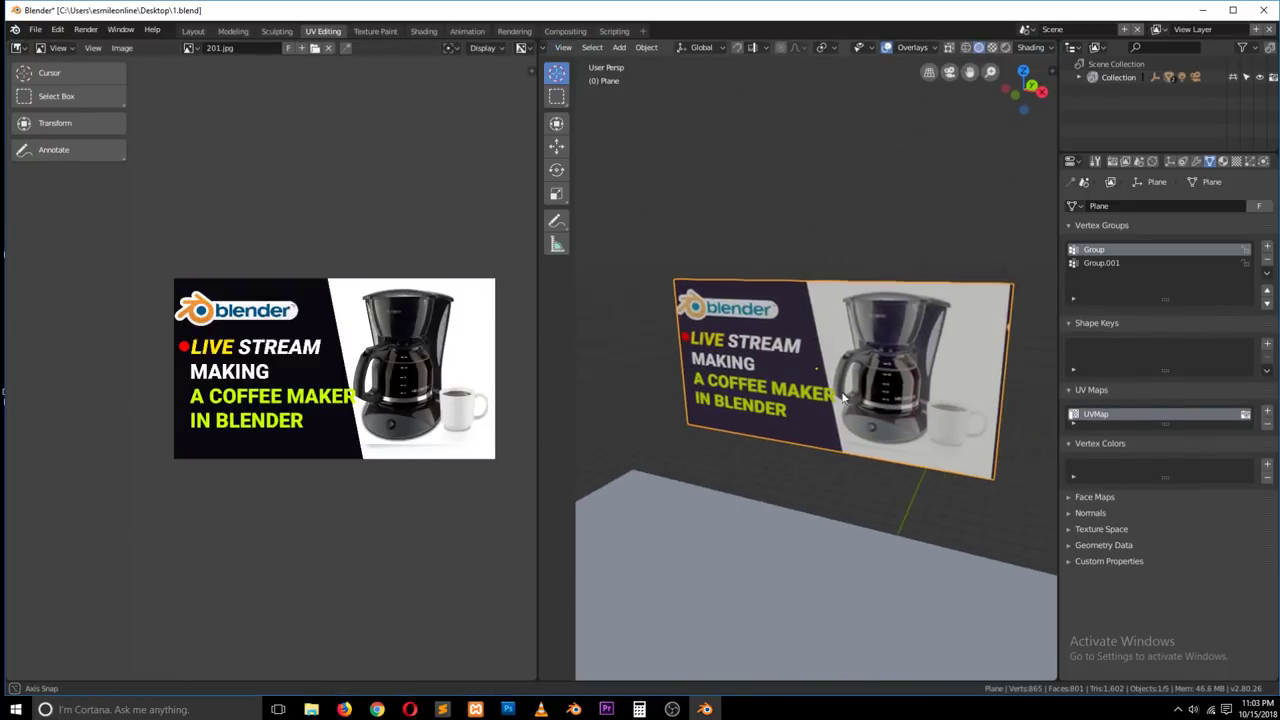
Step: In the Layout workspace, set the solid viewport Color to Texture to show the banner
click(193, 31)
middle_drag(377, 243, 338, 280)
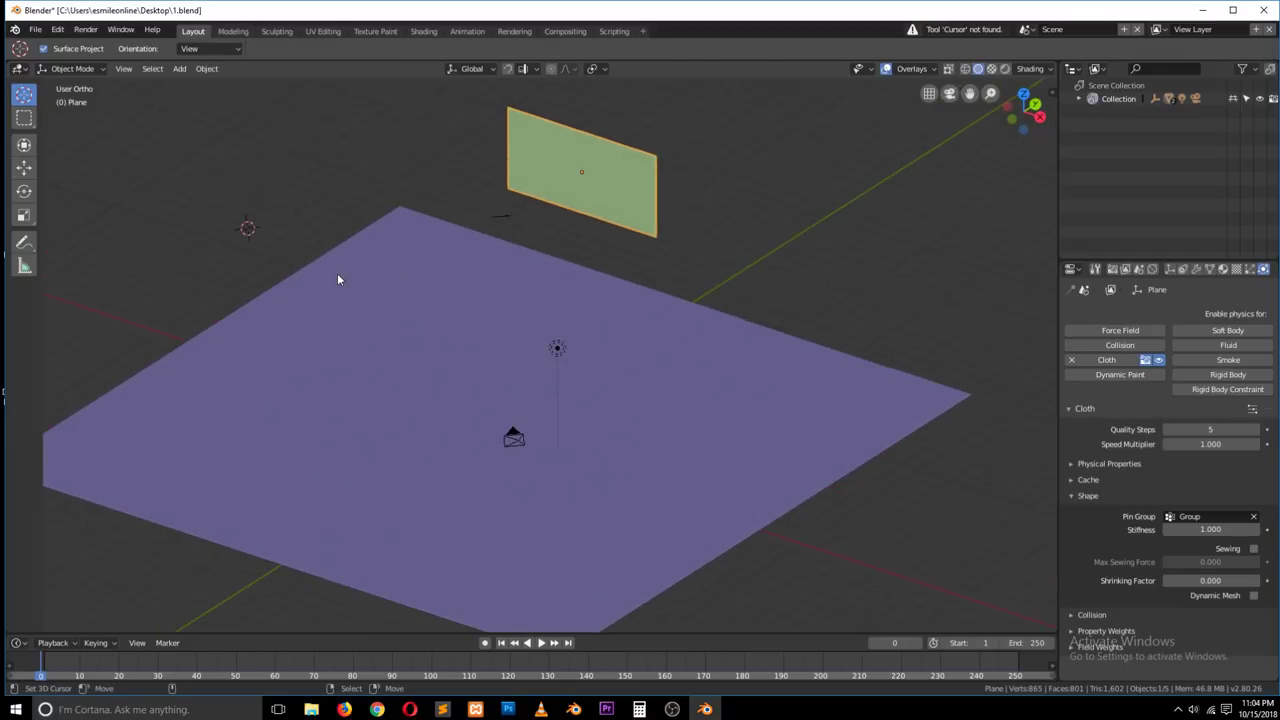
click(1047, 70)
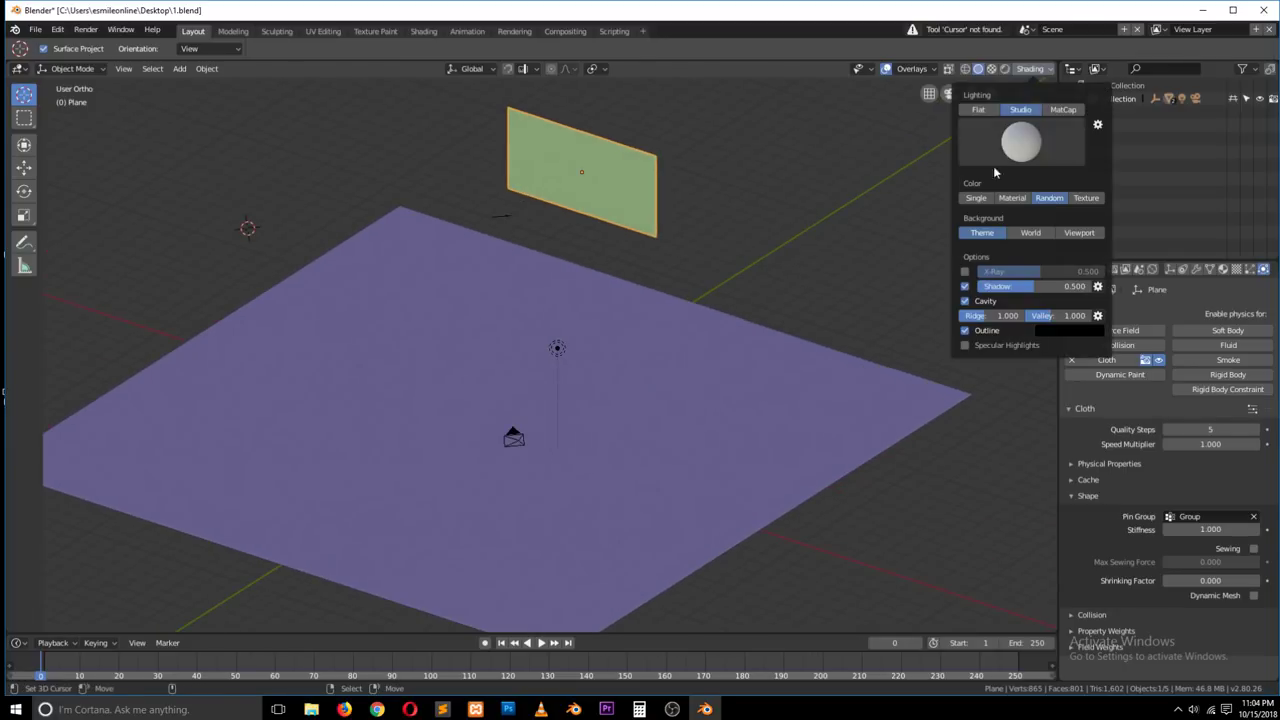
click(1085, 198)
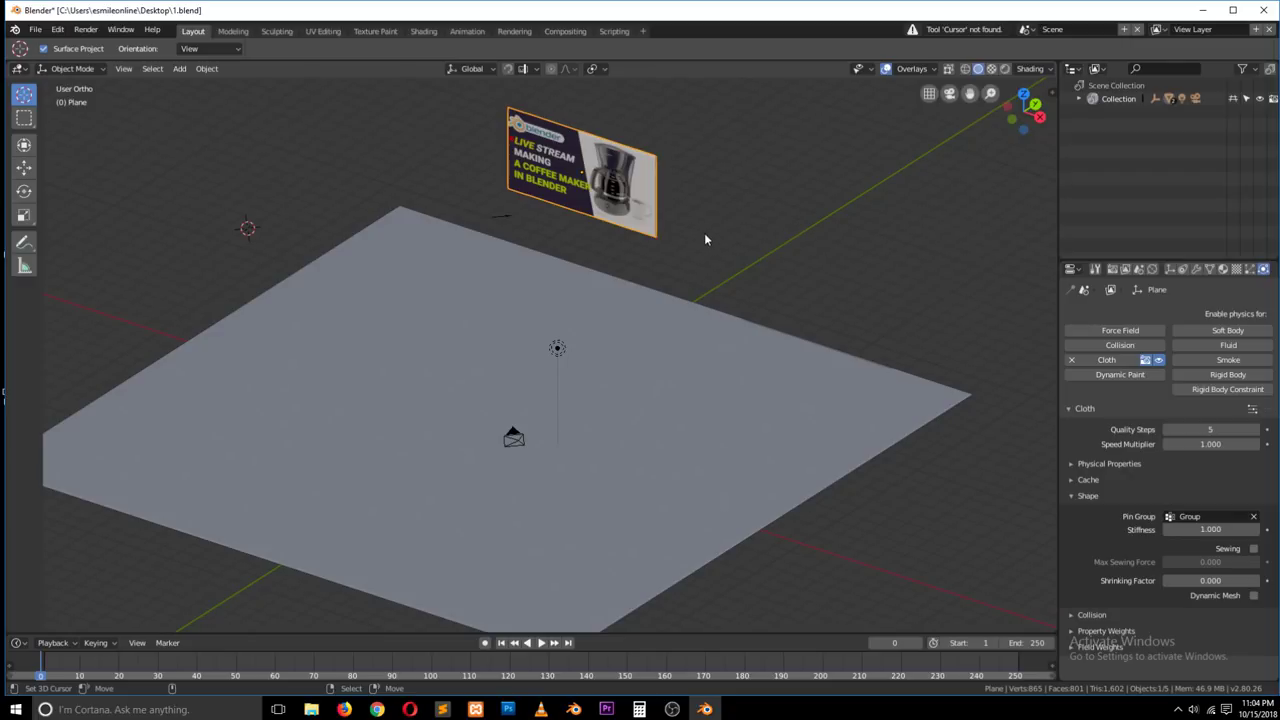
Step: Play the cloth simulation and move the wind field to the left
key(space)
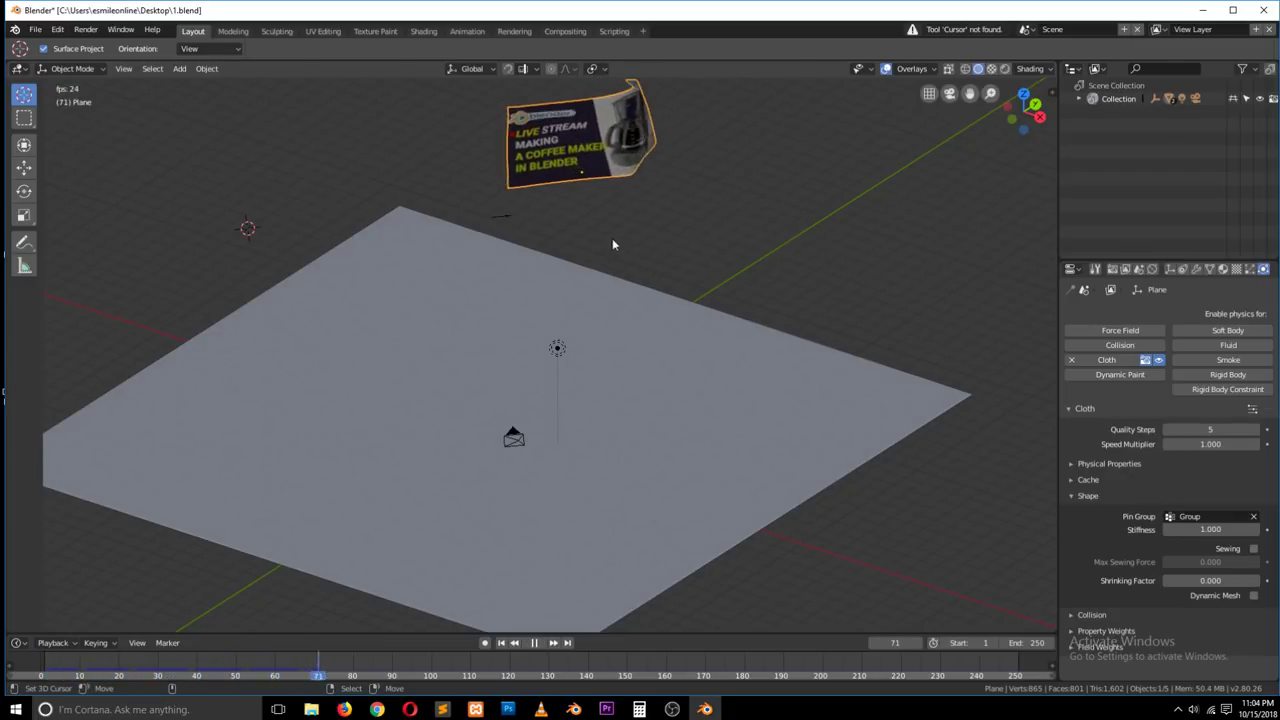
click(507, 213)
key(g)
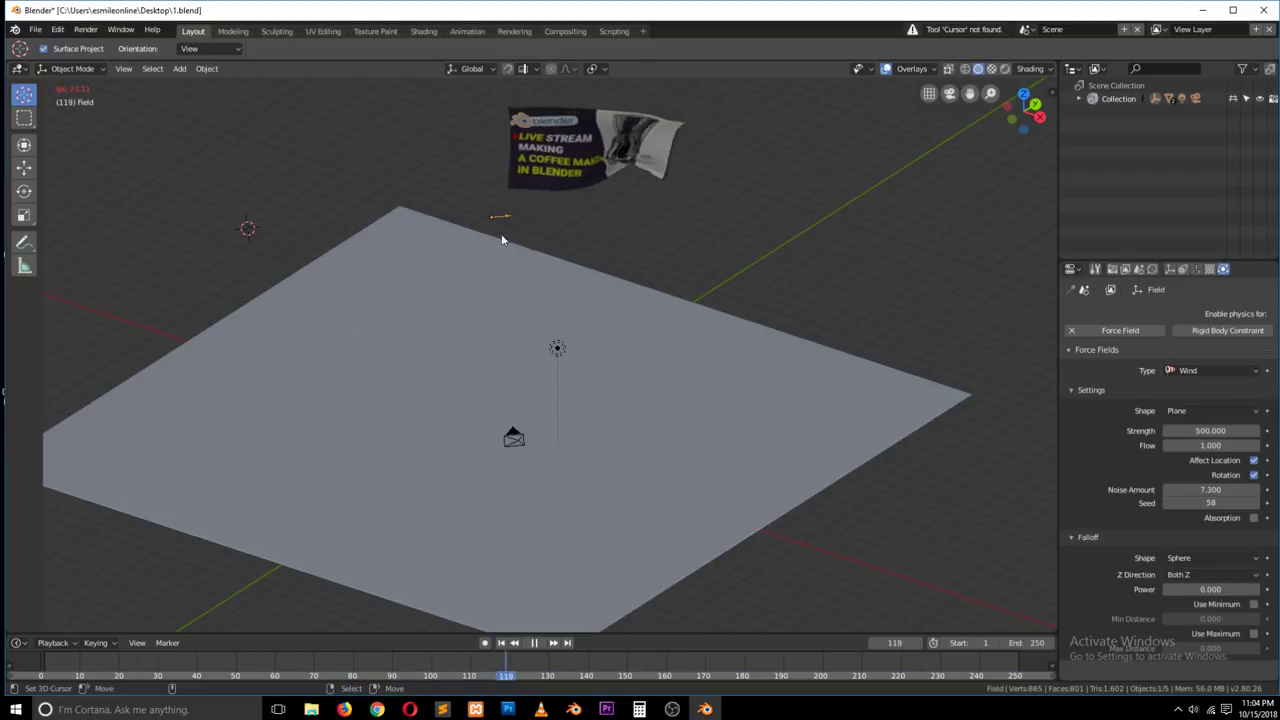
click(280, 222)
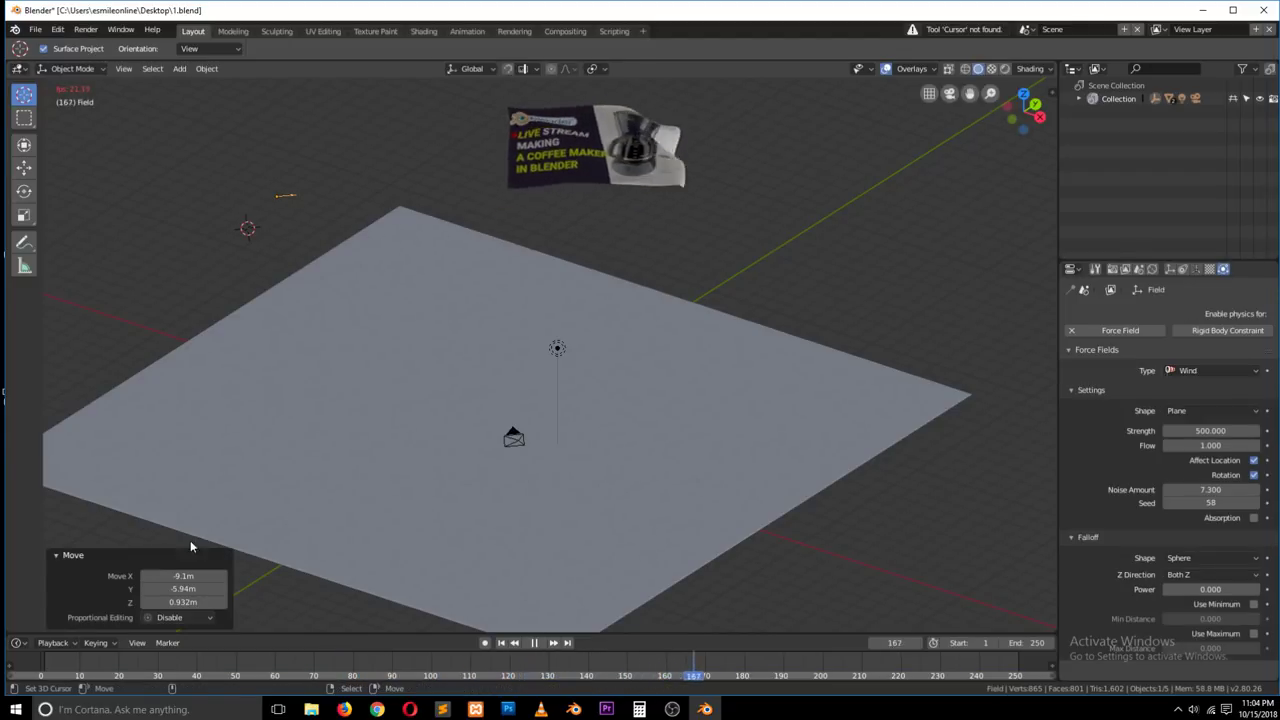
key(Escape)
key(space)
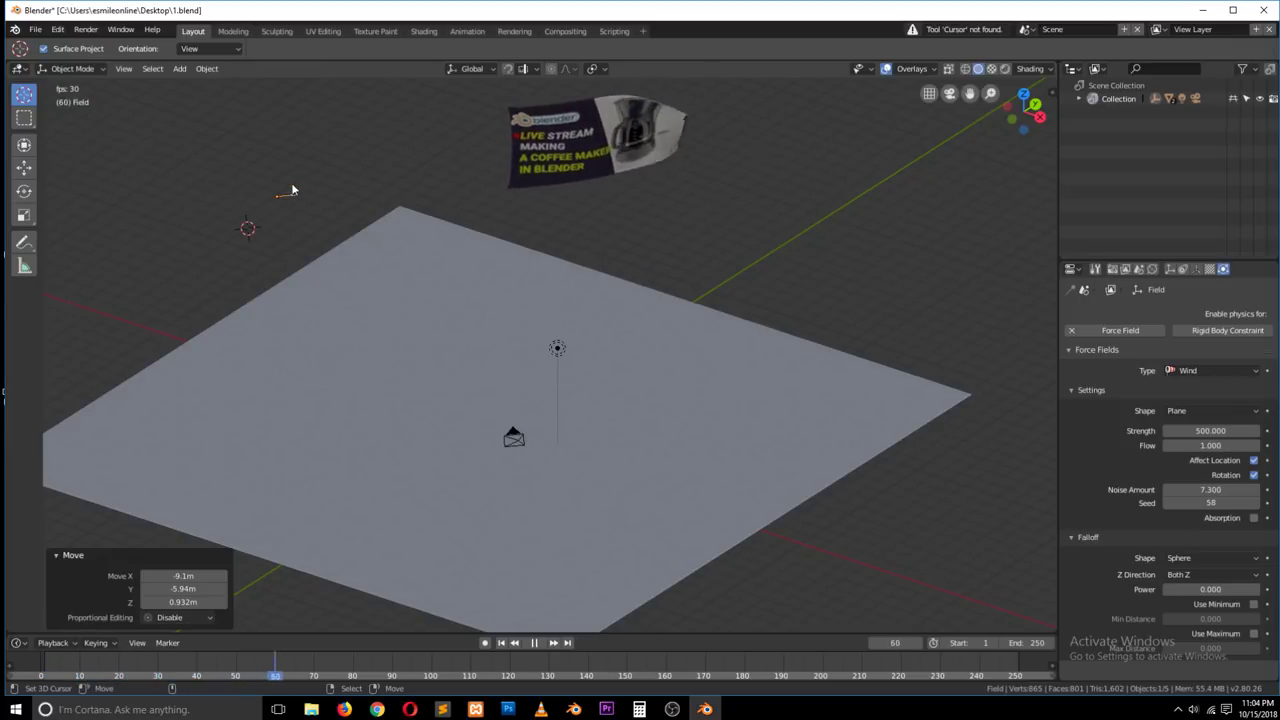
Step: Rotate the wind field -43.9° about Y, view from top, hide overlays, and stop playback
key(r)
key(y)
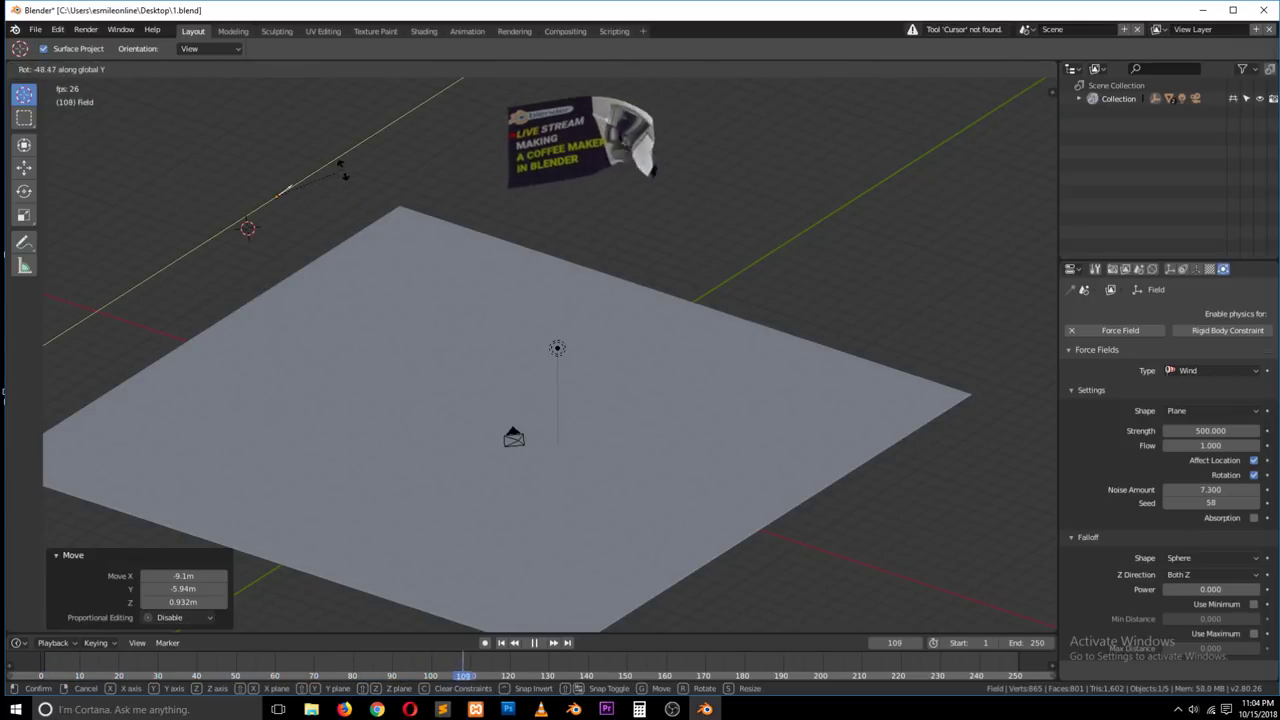
click(351, 177)
key(KP_7)
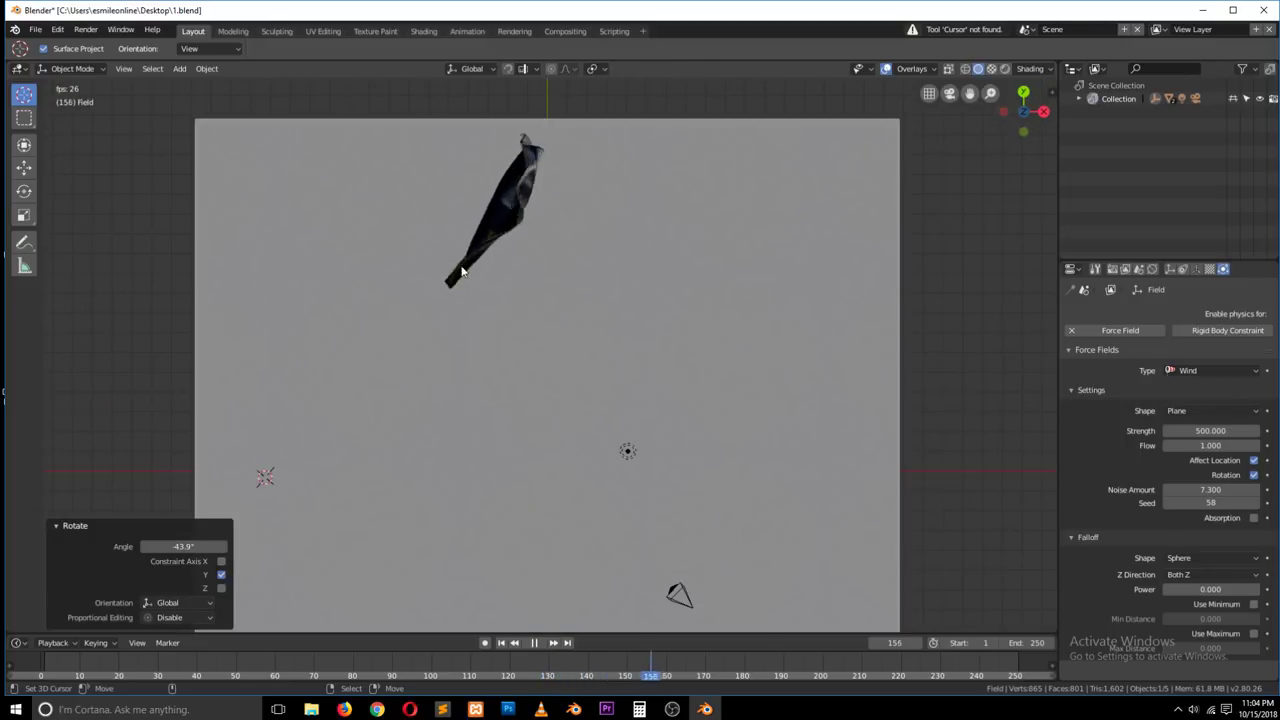
key(z)
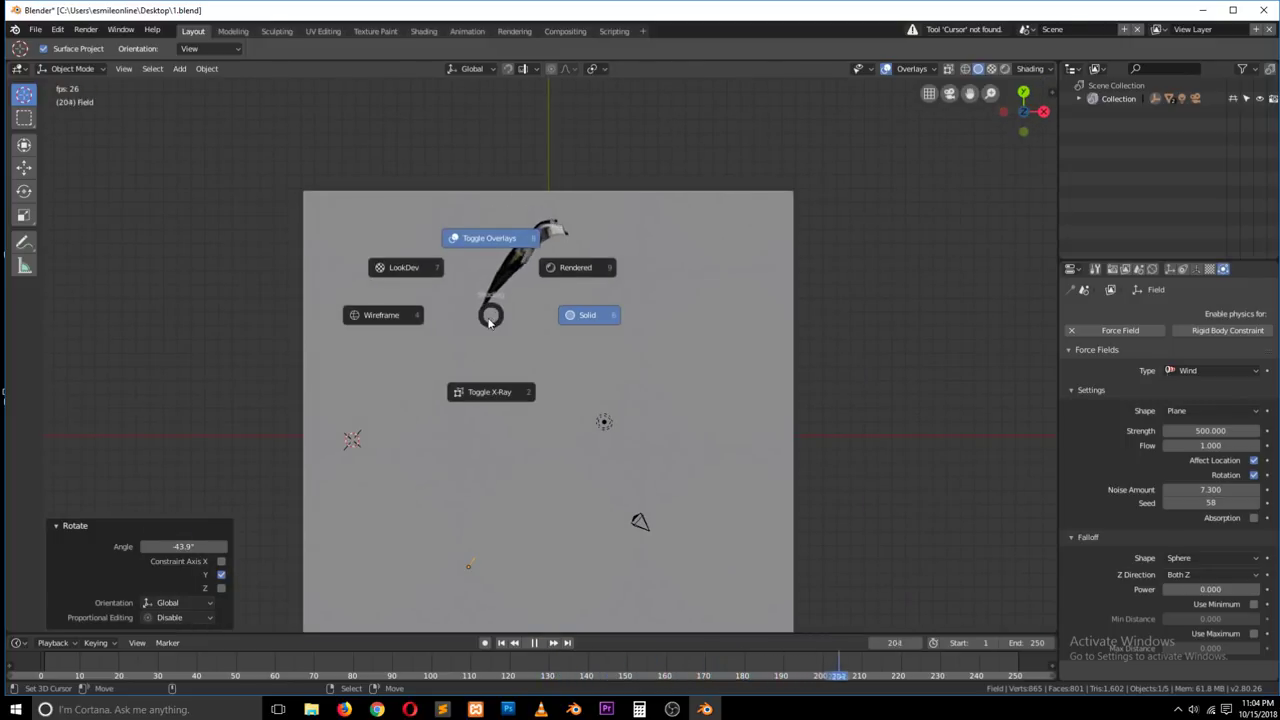
click(673, 250)
key(Escape)
click(886, 68)
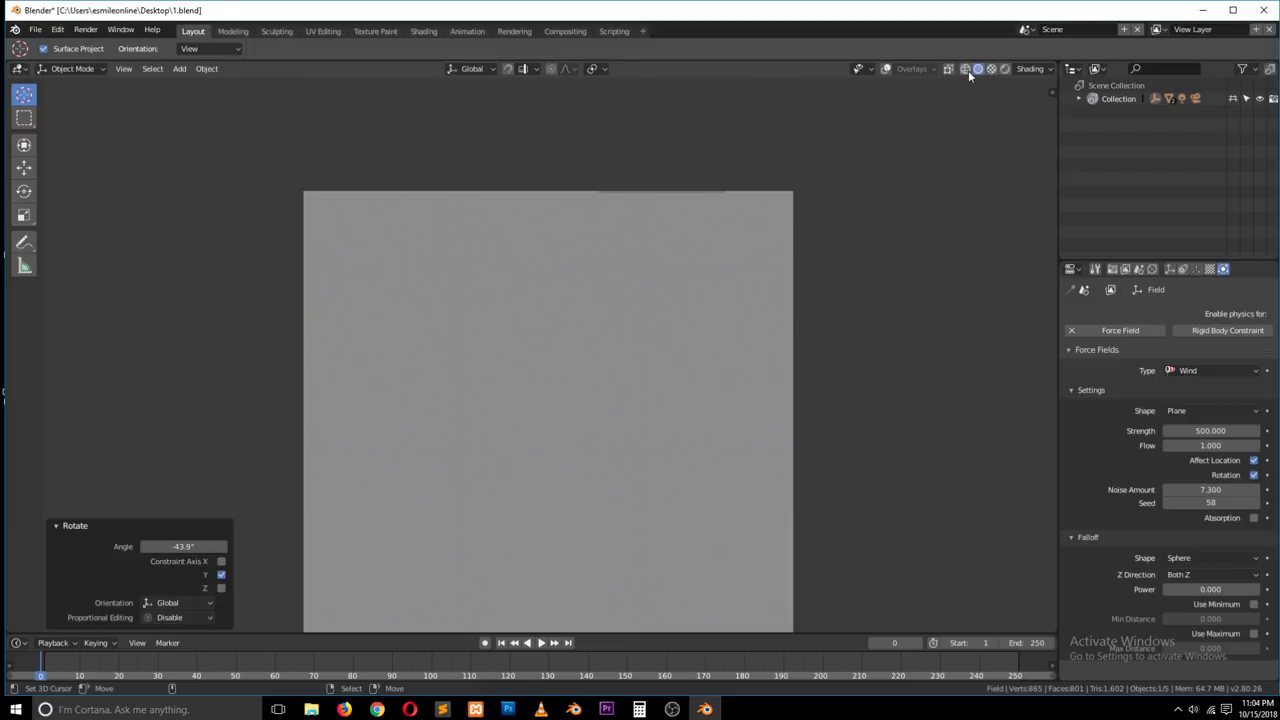
Step: Compare wireframe and material preview shading while viewing the plane and banner at an angle
click(967, 69)
scroll(712, 280, down, 2)
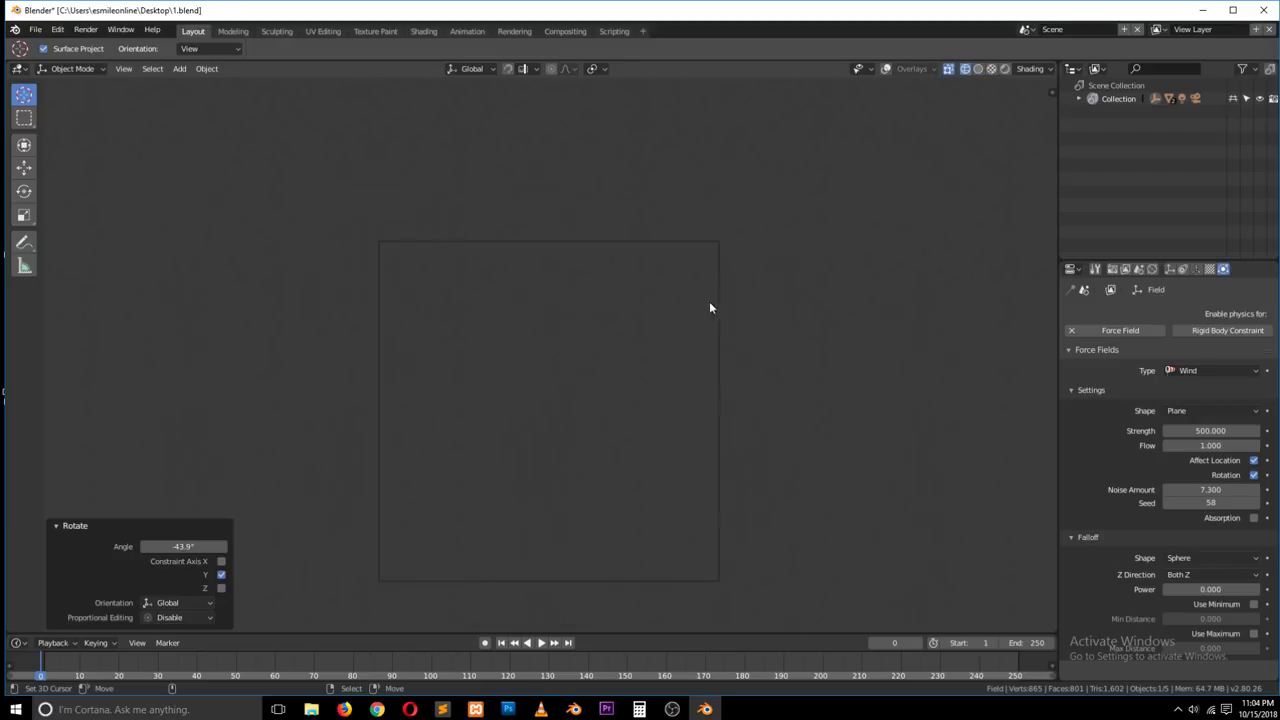
middle_drag(691, 306, 669, 220)
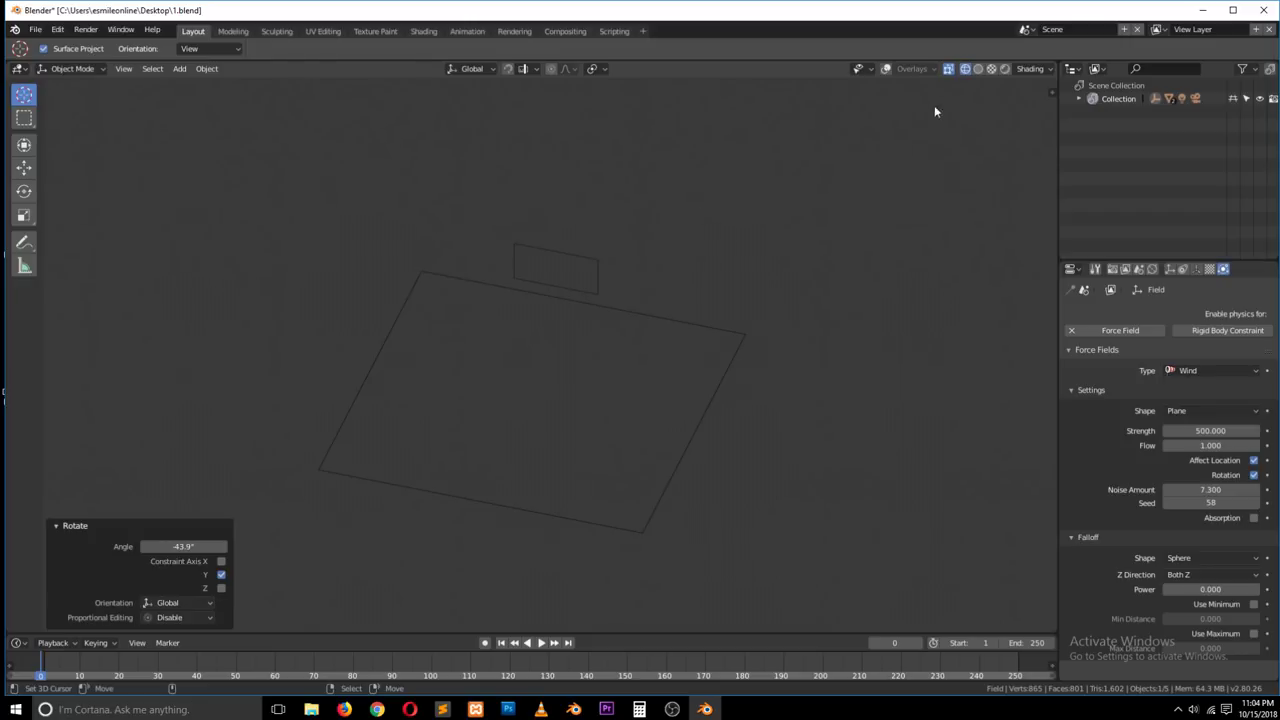
click(990, 70)
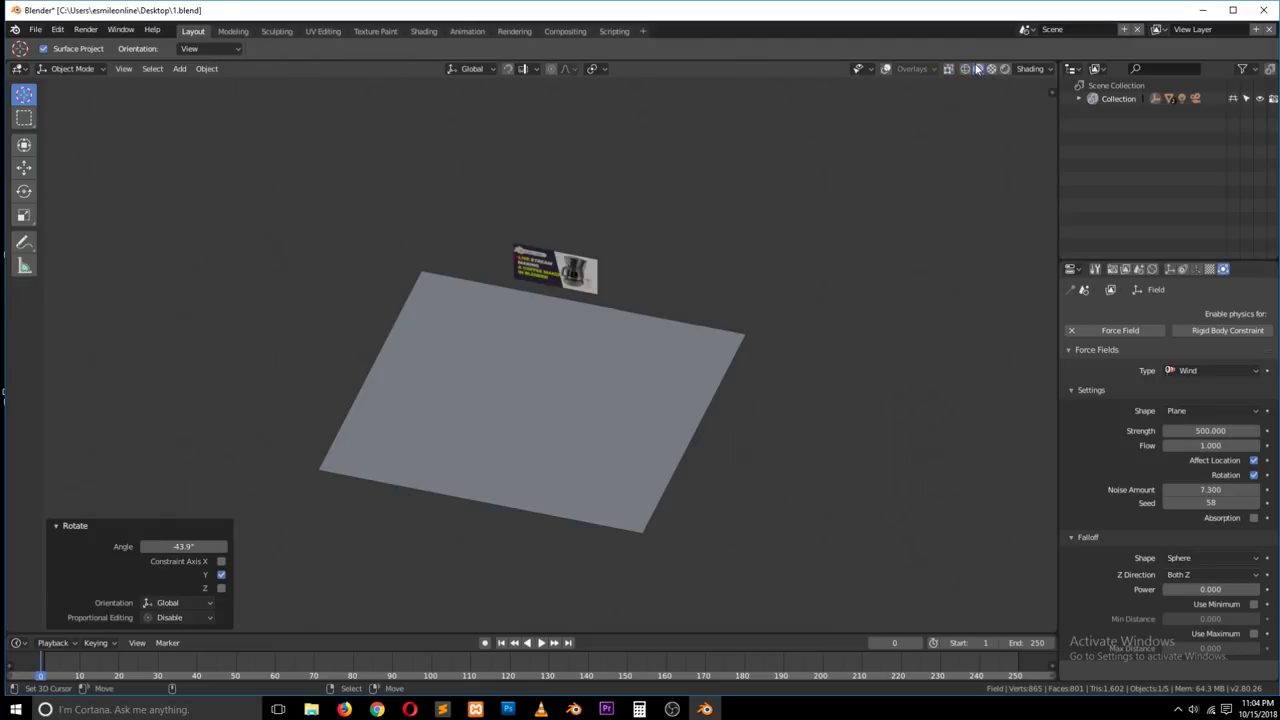
click(1024, 70)
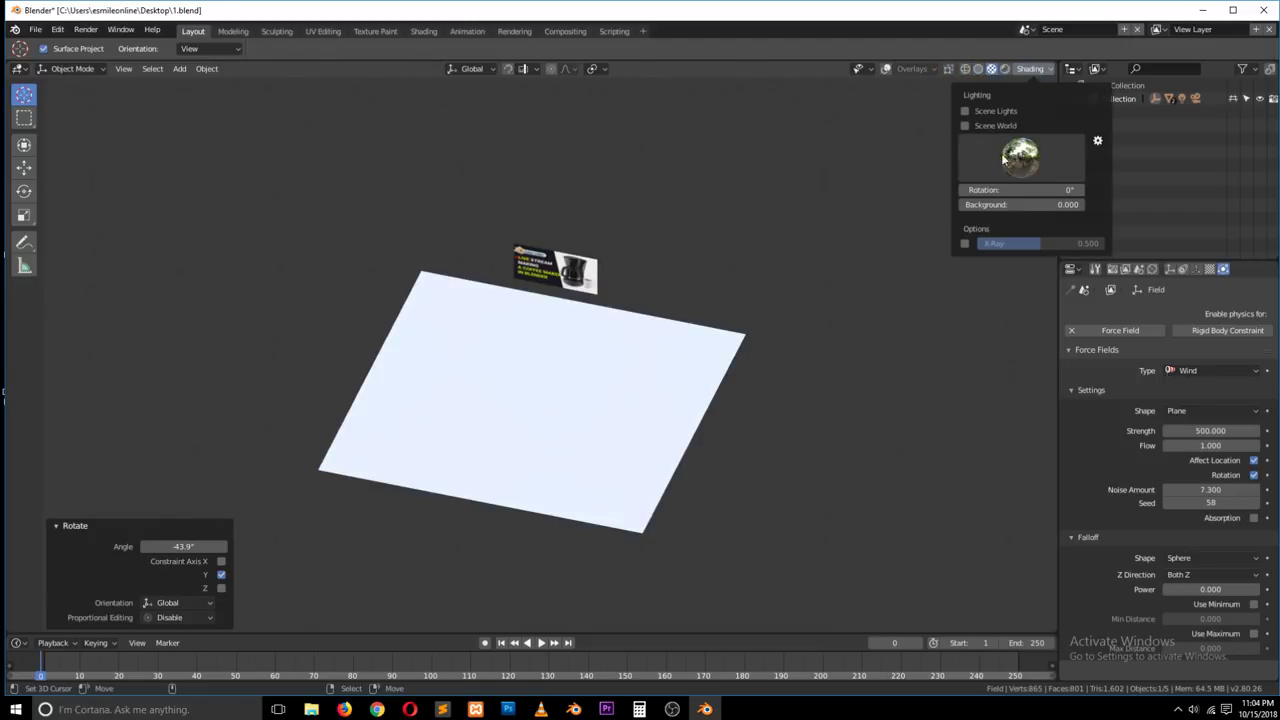
click(1030, 69)
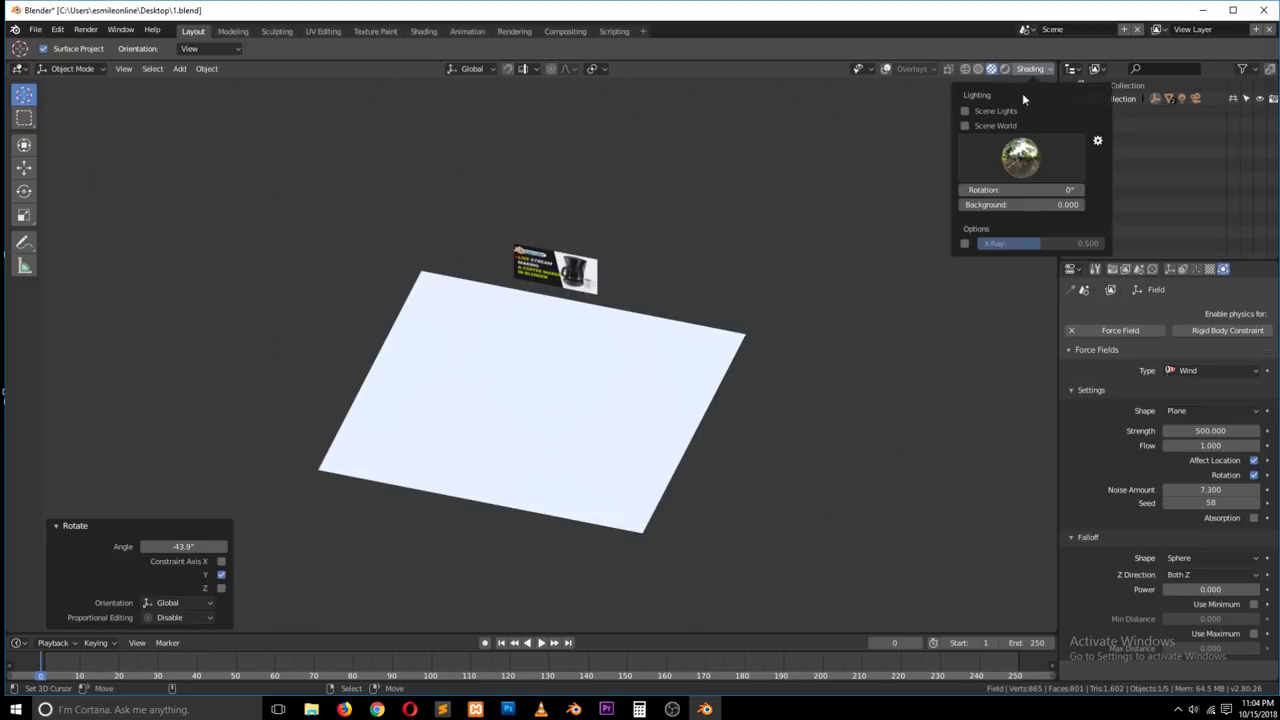
click(1005, 70)
Step: Try rendered shading, cycle back through the modes, and settle on Solid from the Z pie menu
click(1005, 69)
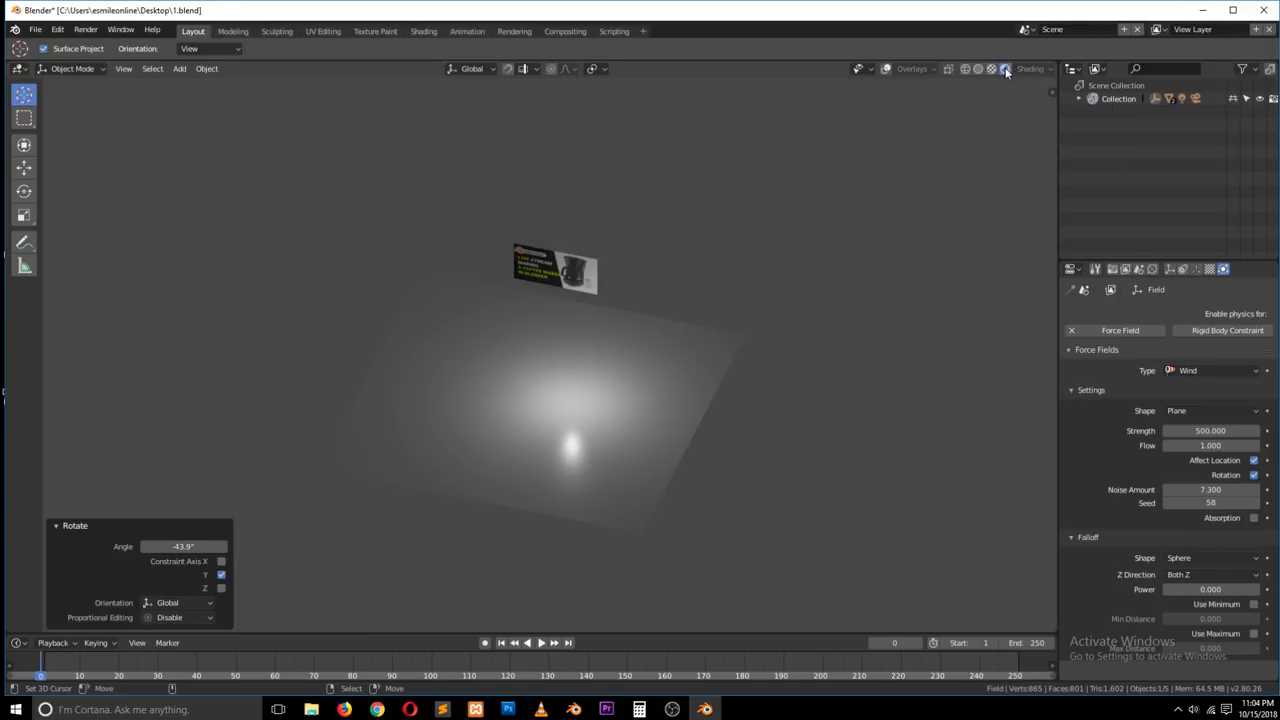
click(992, 69)
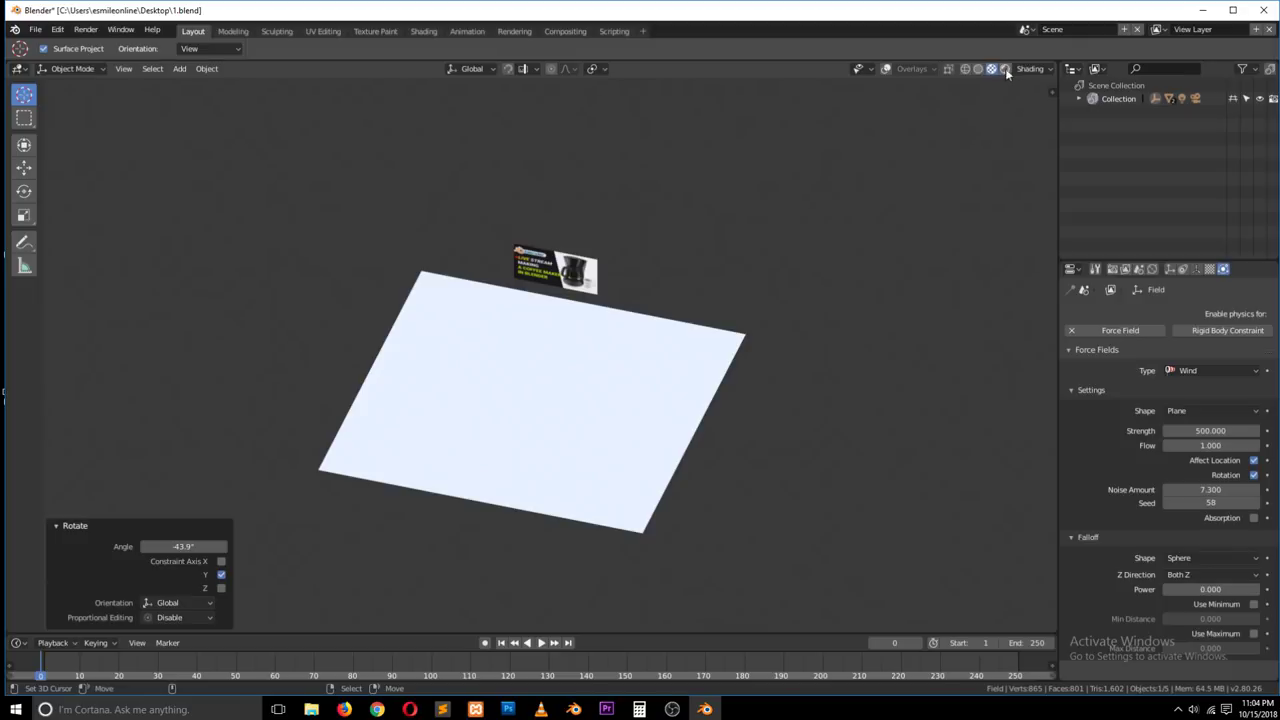
click(965, 68)
click(1029, 69)
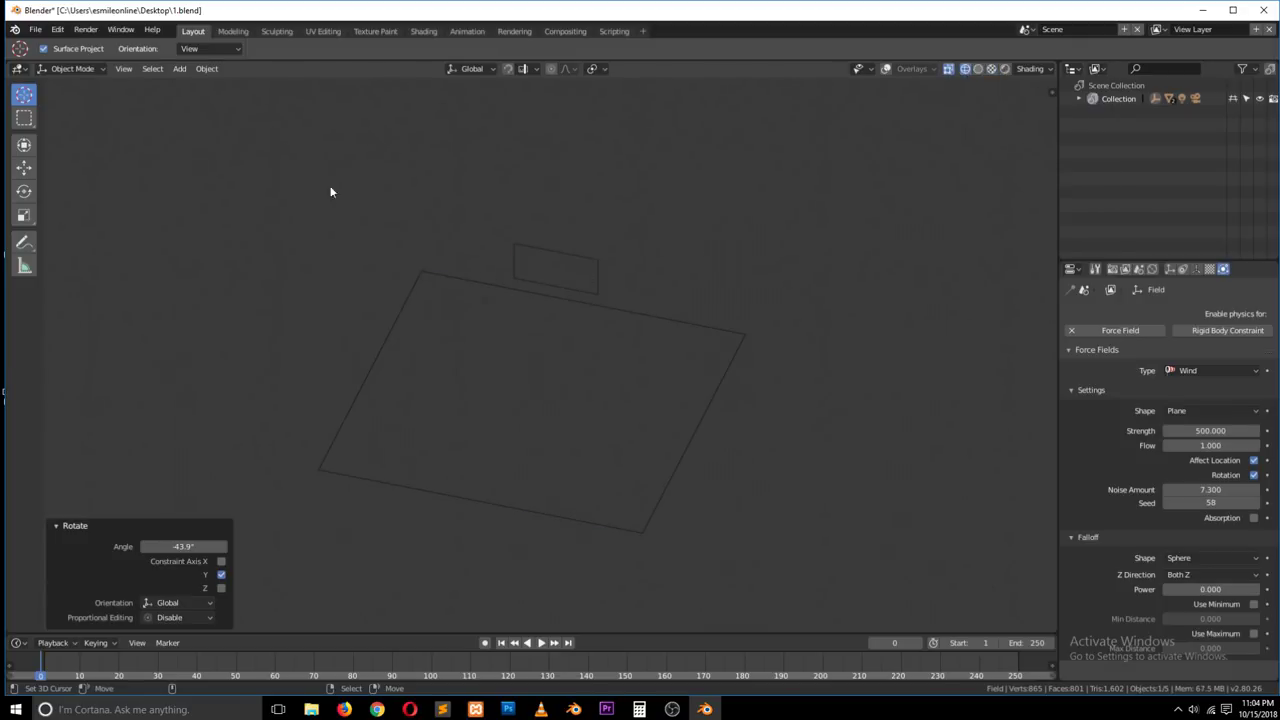
key(z)
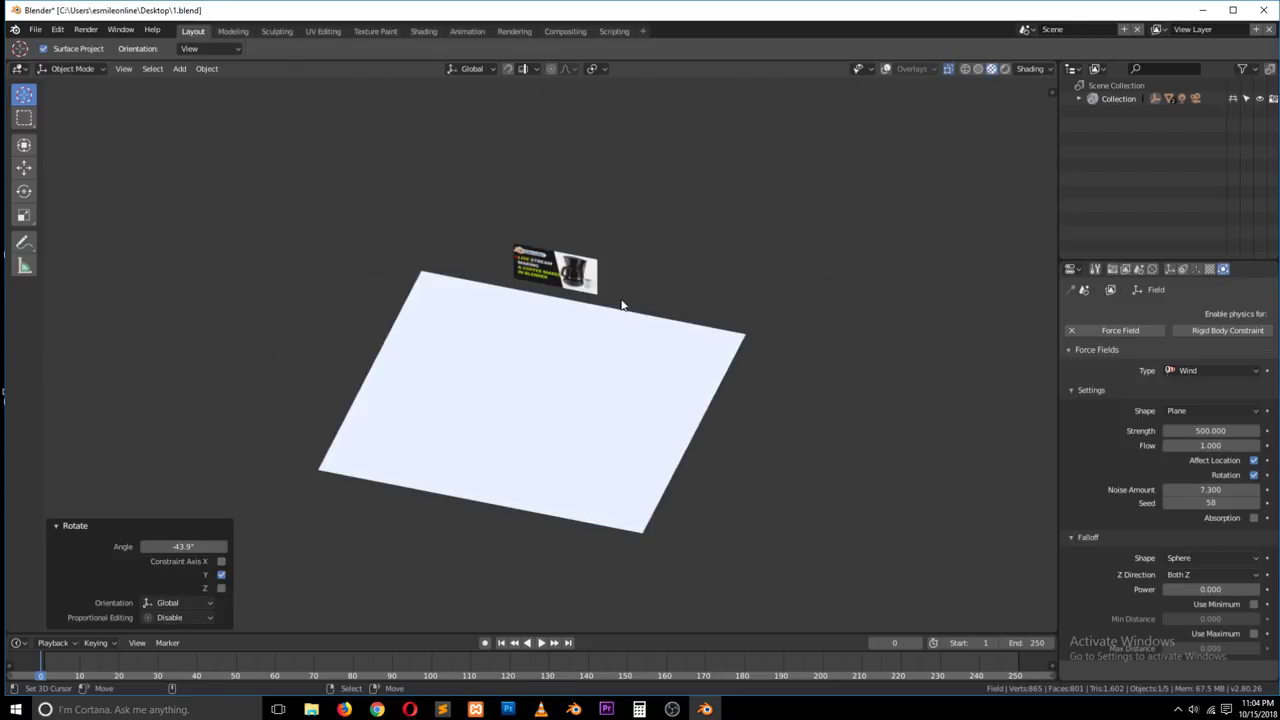
key(z)
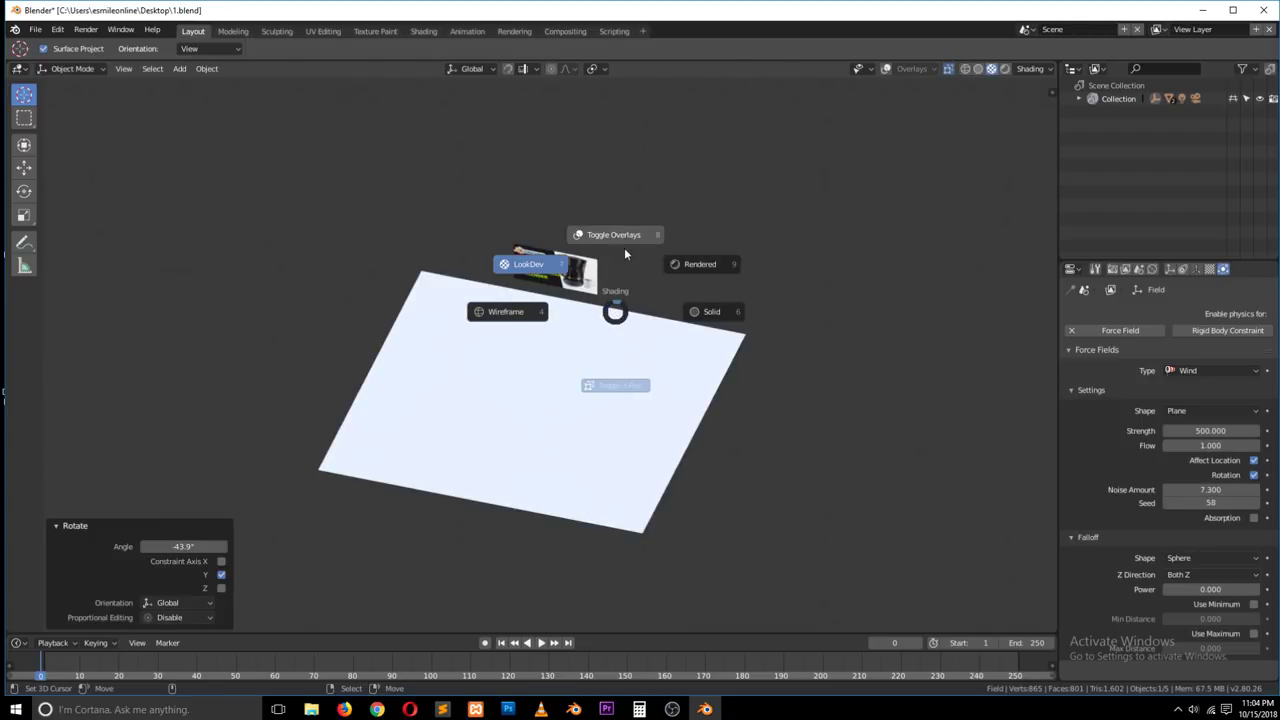
click(714, 314)
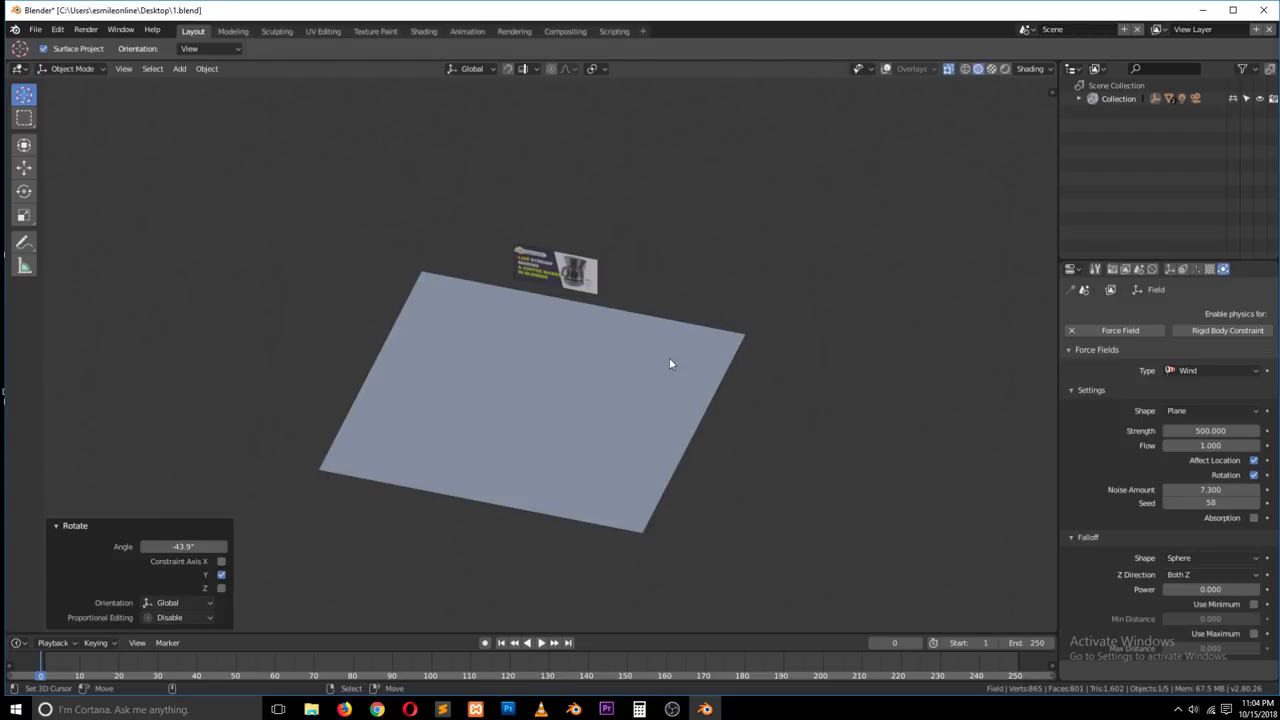
scroll(669, 360, up, 3)
Step: Set the solid shading colour to Random so each object gets its own colour
click(1050, 68)
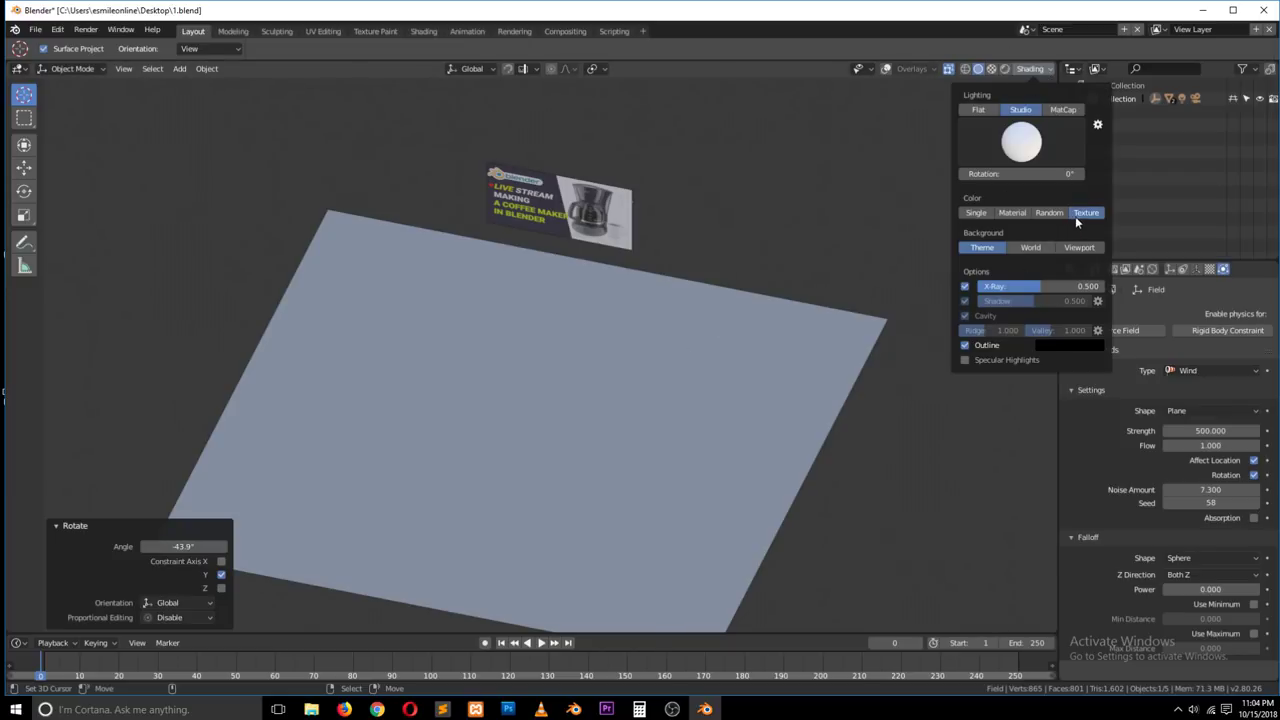
click(1048, 213)
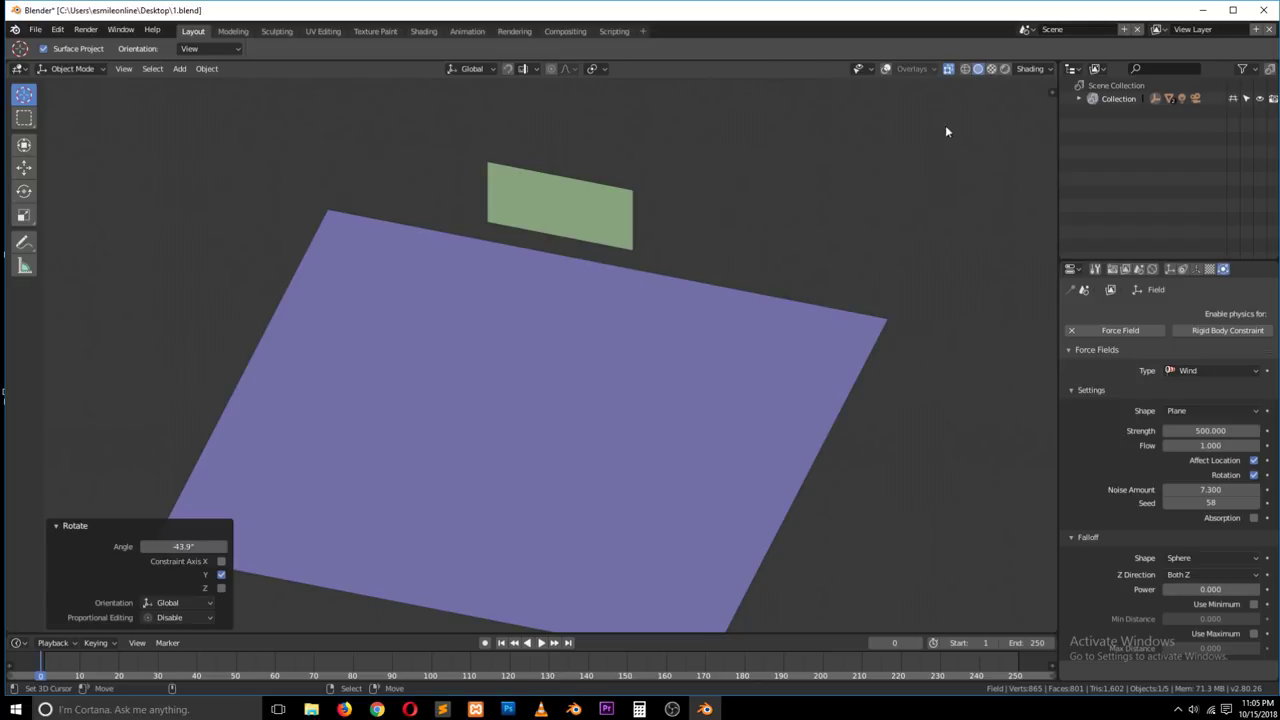
scroll(815, 271, down, 3)
Step: Switch to front orthographic view and check the shading and object-type visibility settings
key(KP_1)
key(KP_5)
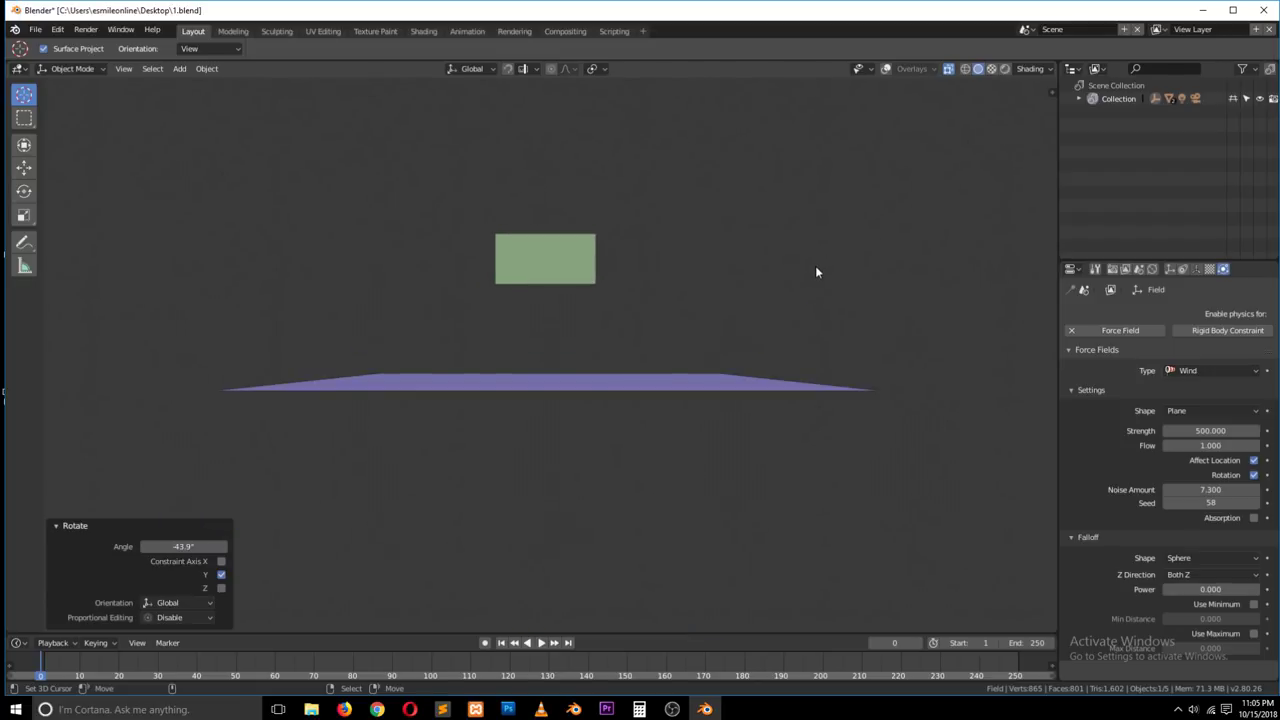
key(KP_5)
click(1030, 69)
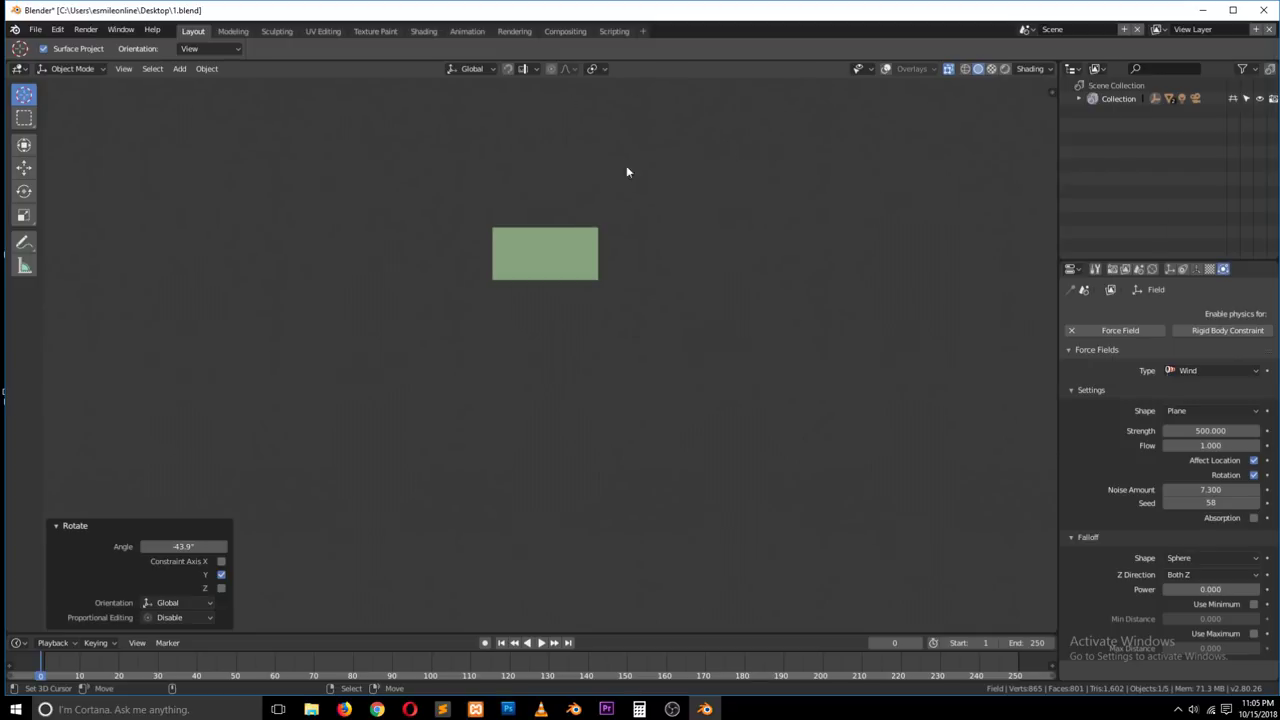
click(857, 70)
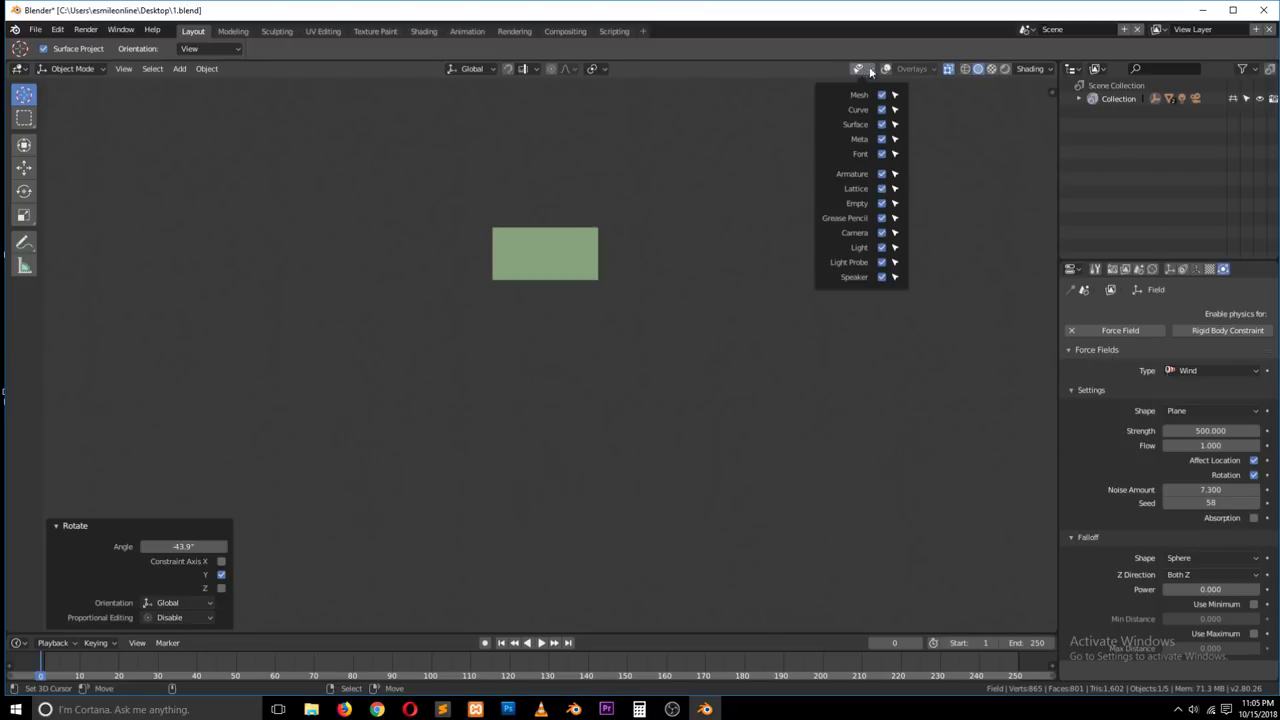
Step: Orbit around both planes and select the ground plane Plane.001
click(904, 70)
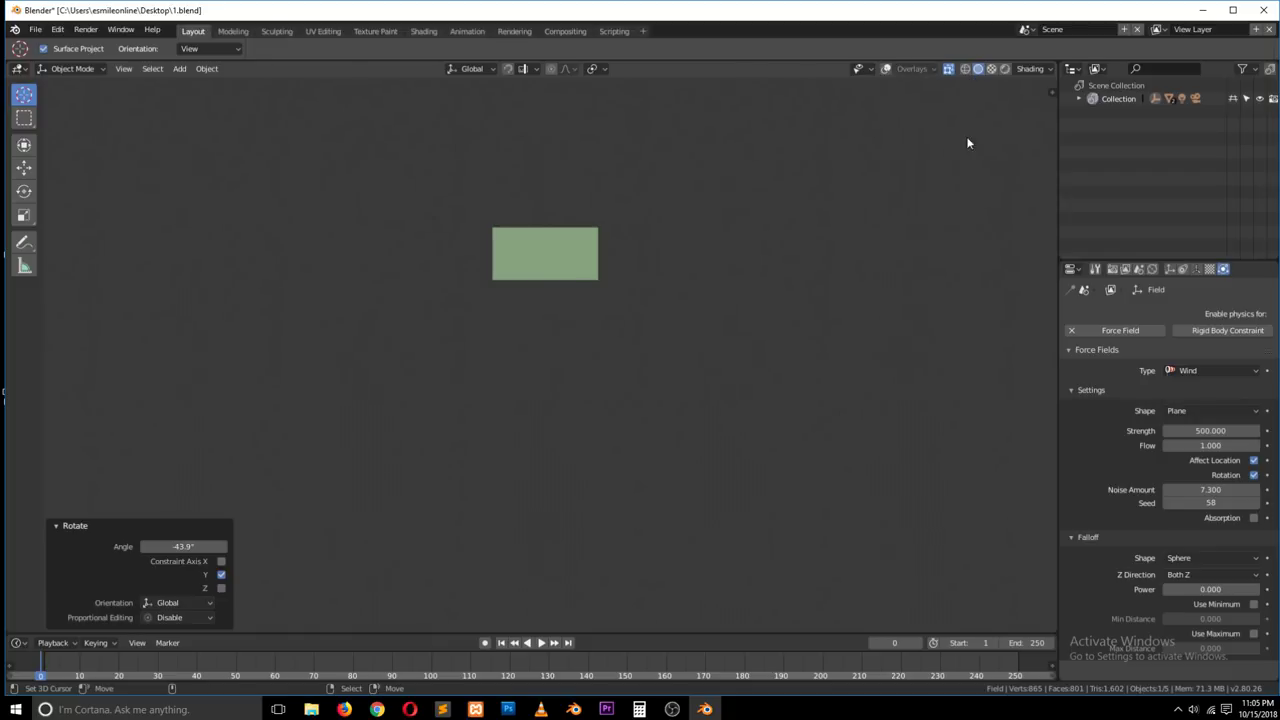
middle_drag(782, 198, 748, 308)
scroll(735, 316, up, 1)
click(348, 338)
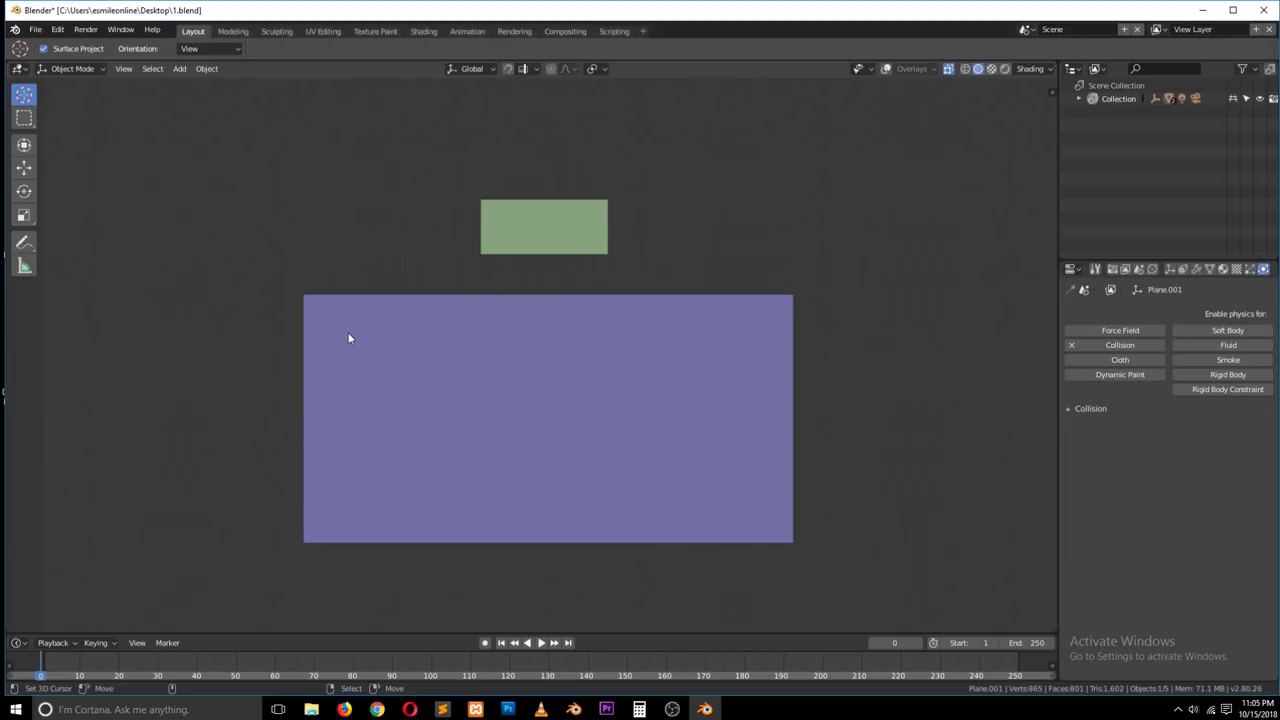
mouse_move(527, 376)
middle_down()
mouse_move(539, 397)
mouse_move(563, 371)
mouse_move(545, 380)
middle_up()
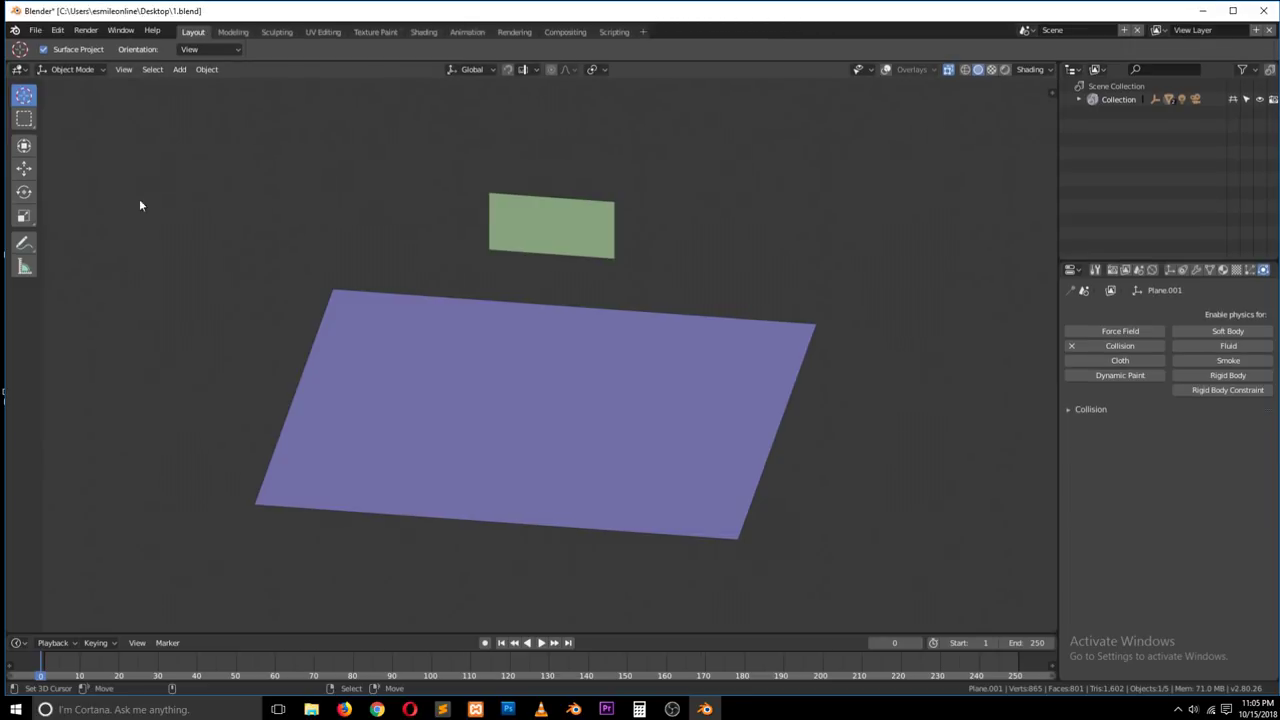
key(ctrl+z)
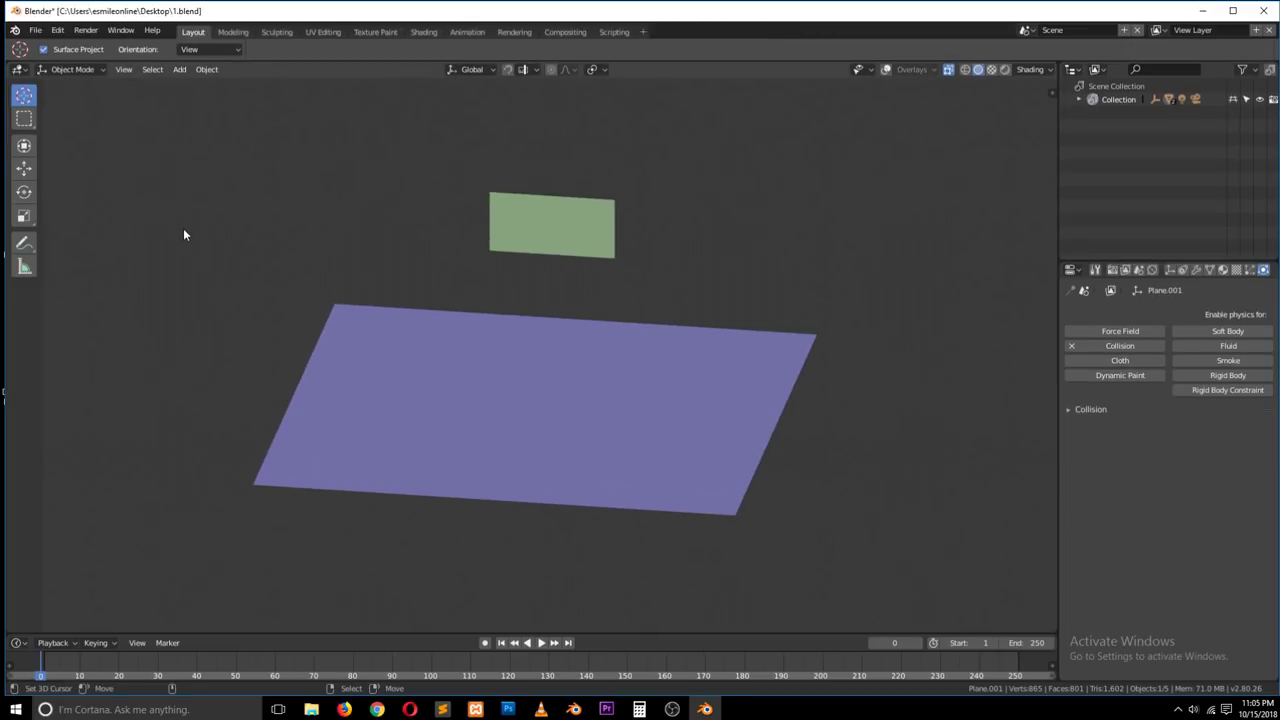
middle_drag(325, 305, 227, 394)
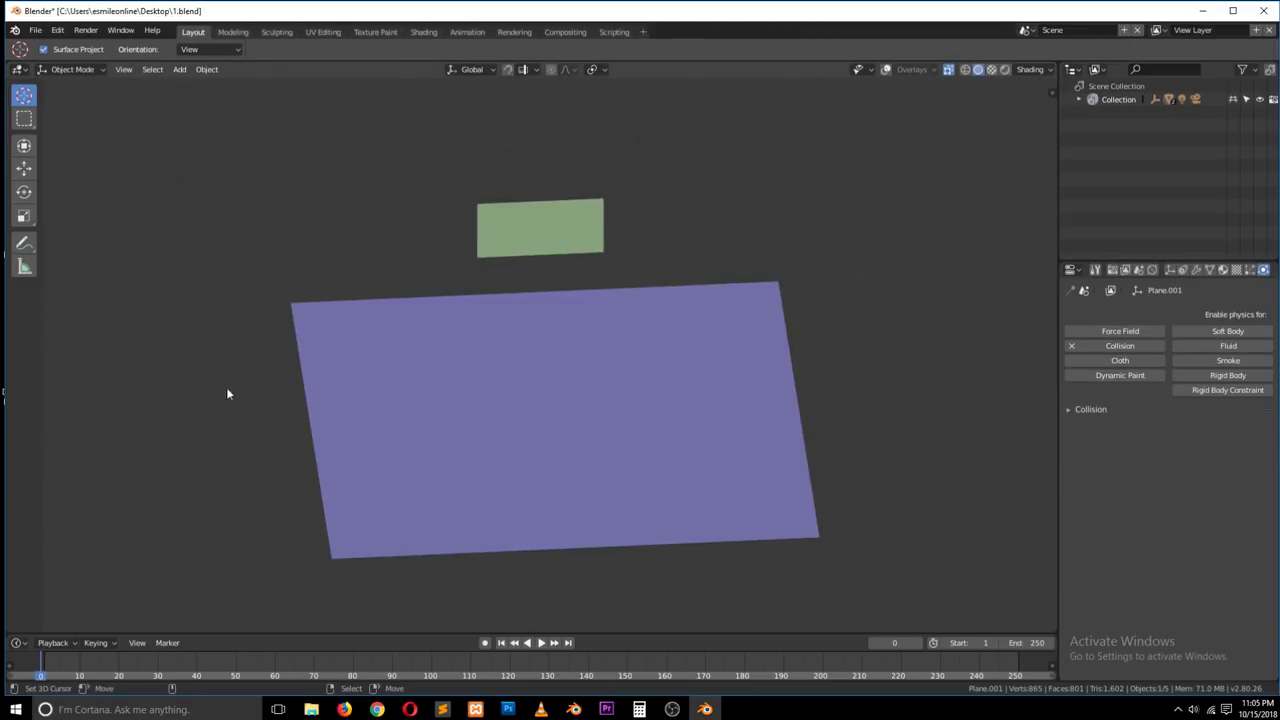
Step: Expand the Collection in the Outliner and select the wind Field to show its strength 500 settings
click(1077, 99)
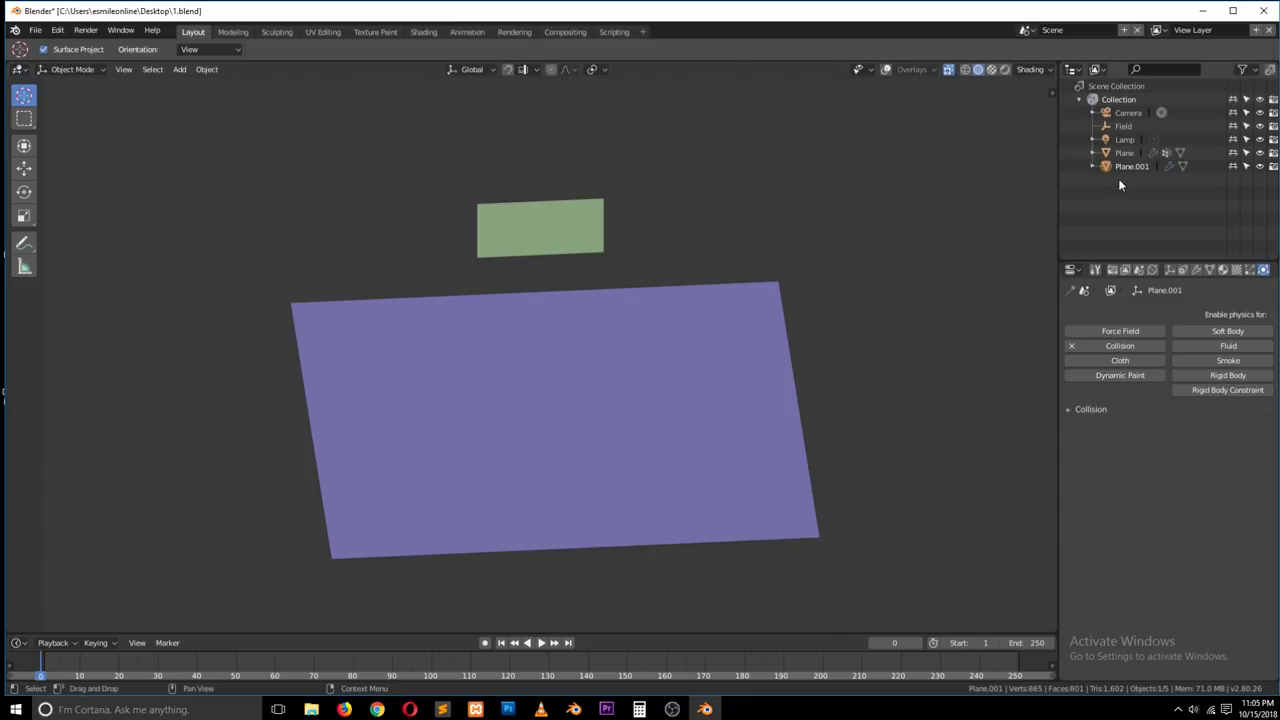
click(1135, 127)
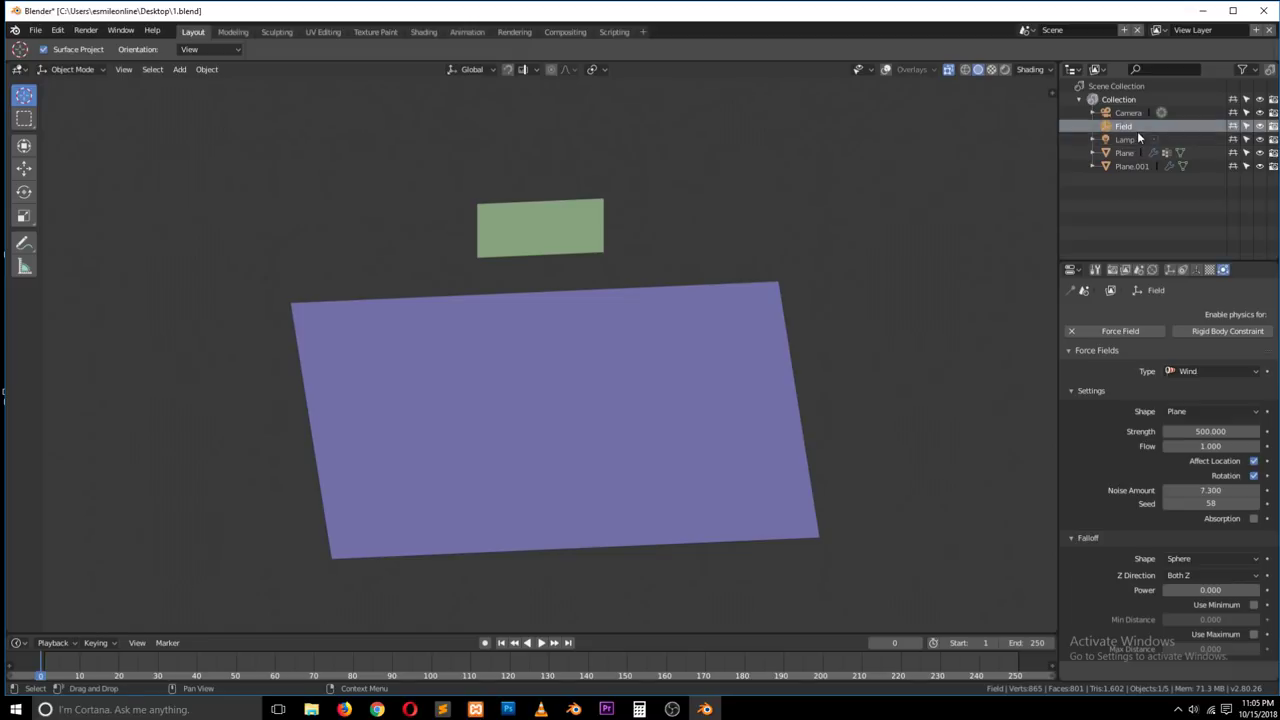
scroll(540, 350, down, 3)
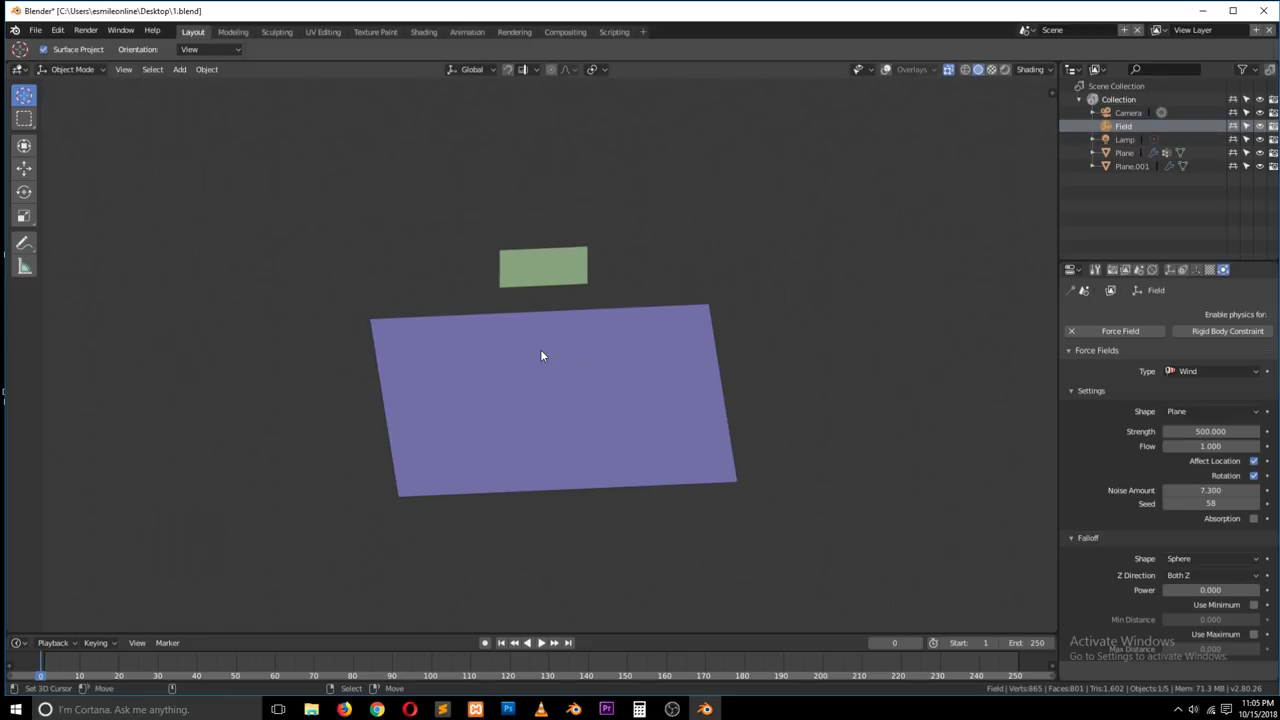
click(25, 168)
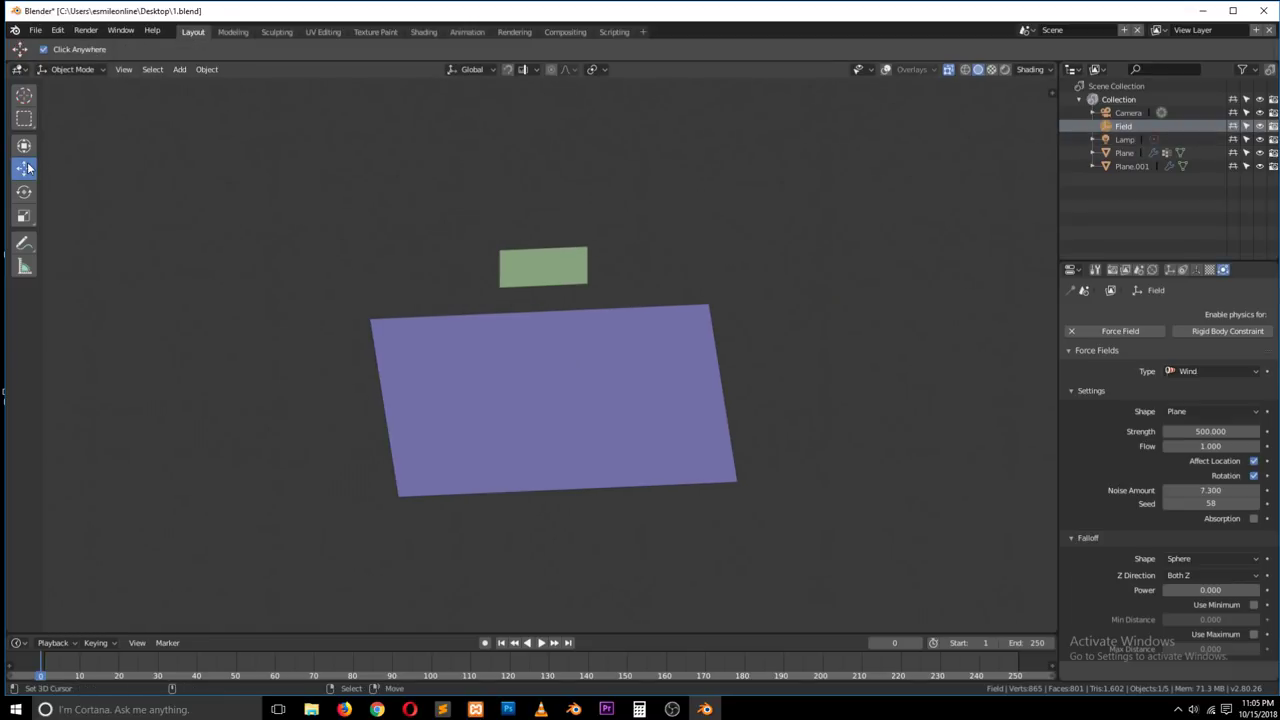
Step: Turn off X-Ray, enable outlines, disable cavity, and set viewport lighting to Flat
click(1033, 70)
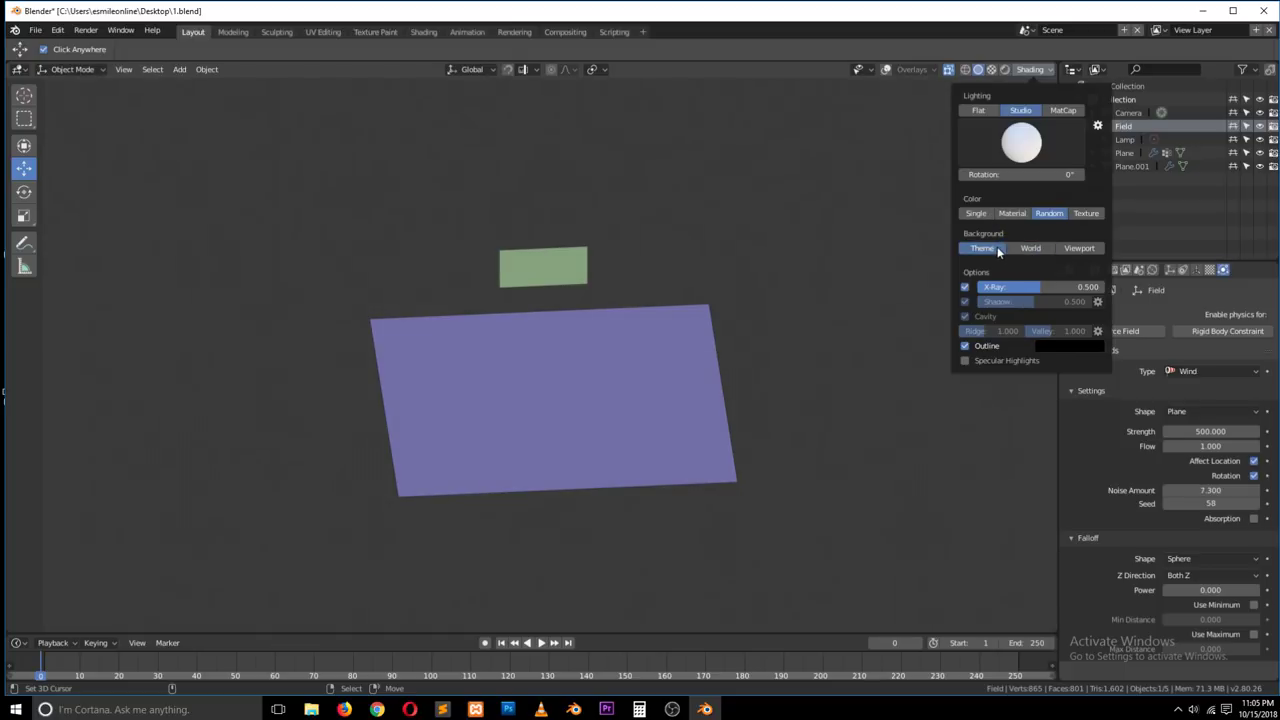
click(966, 288)
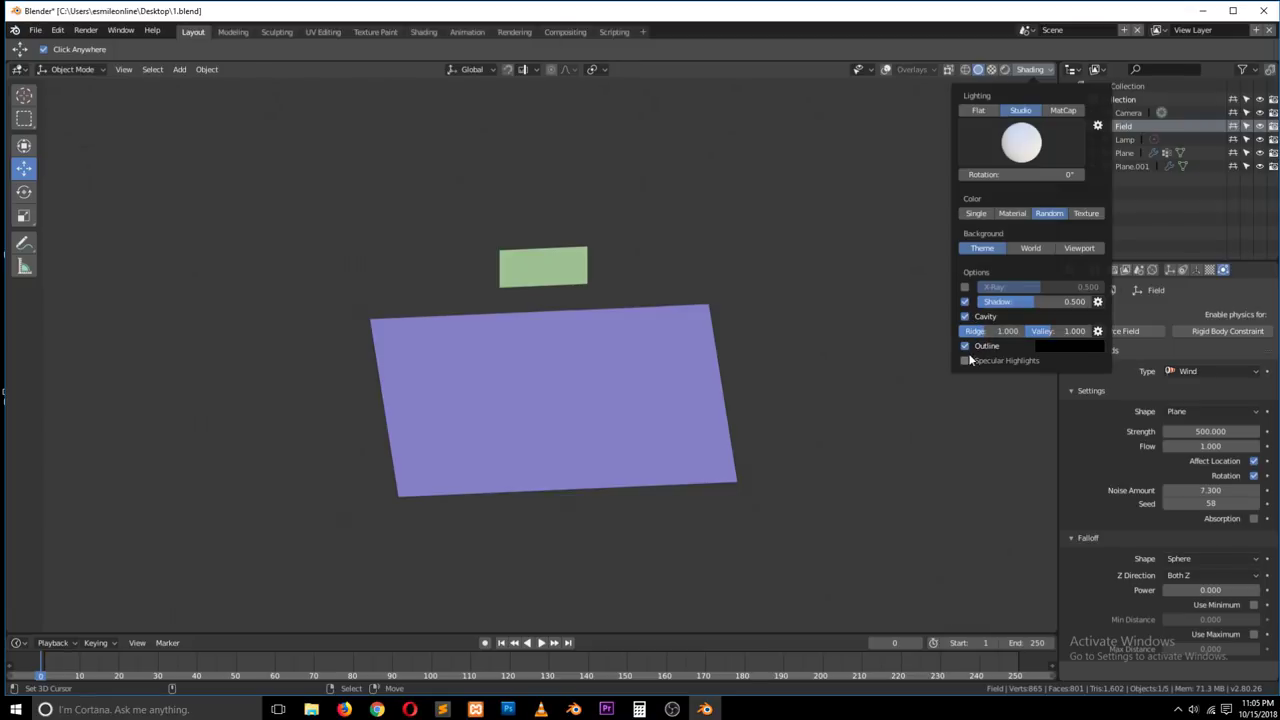
click(965, 346)
click(965, 316)
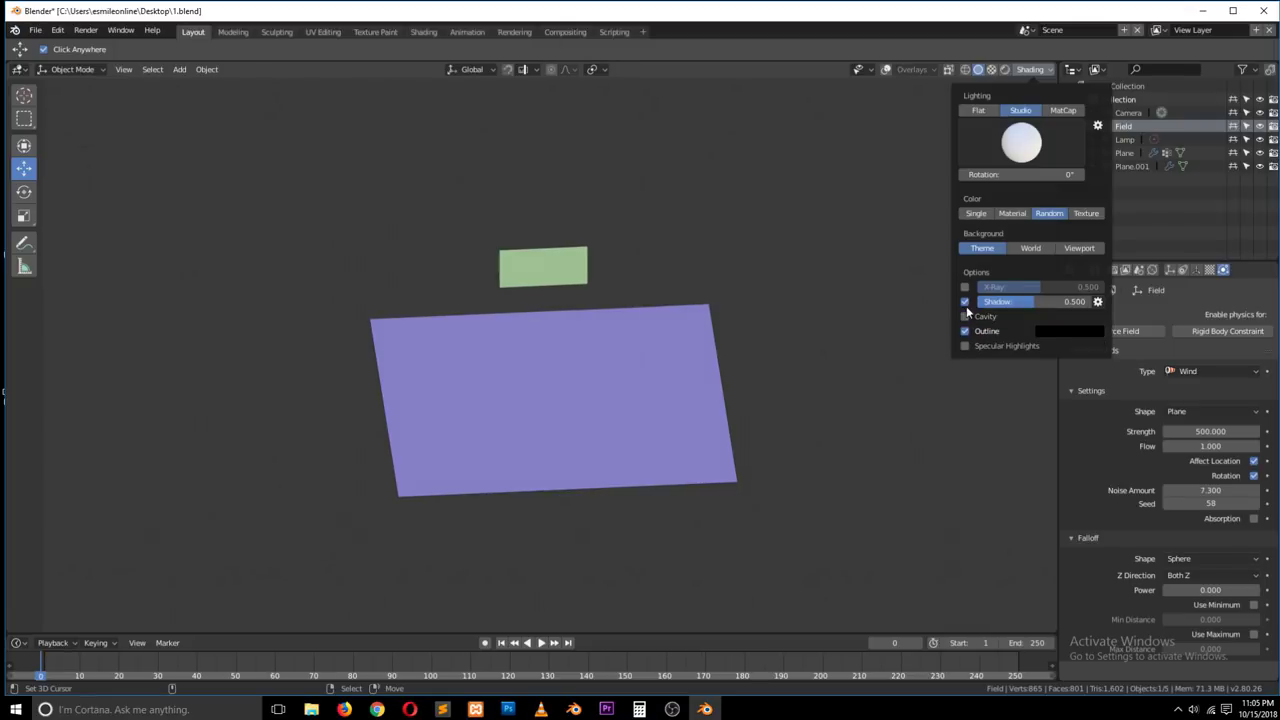
click(980, 110)
click(1015, 111)
click(1060, 111)
click(1033, 111)
click(986, 110)
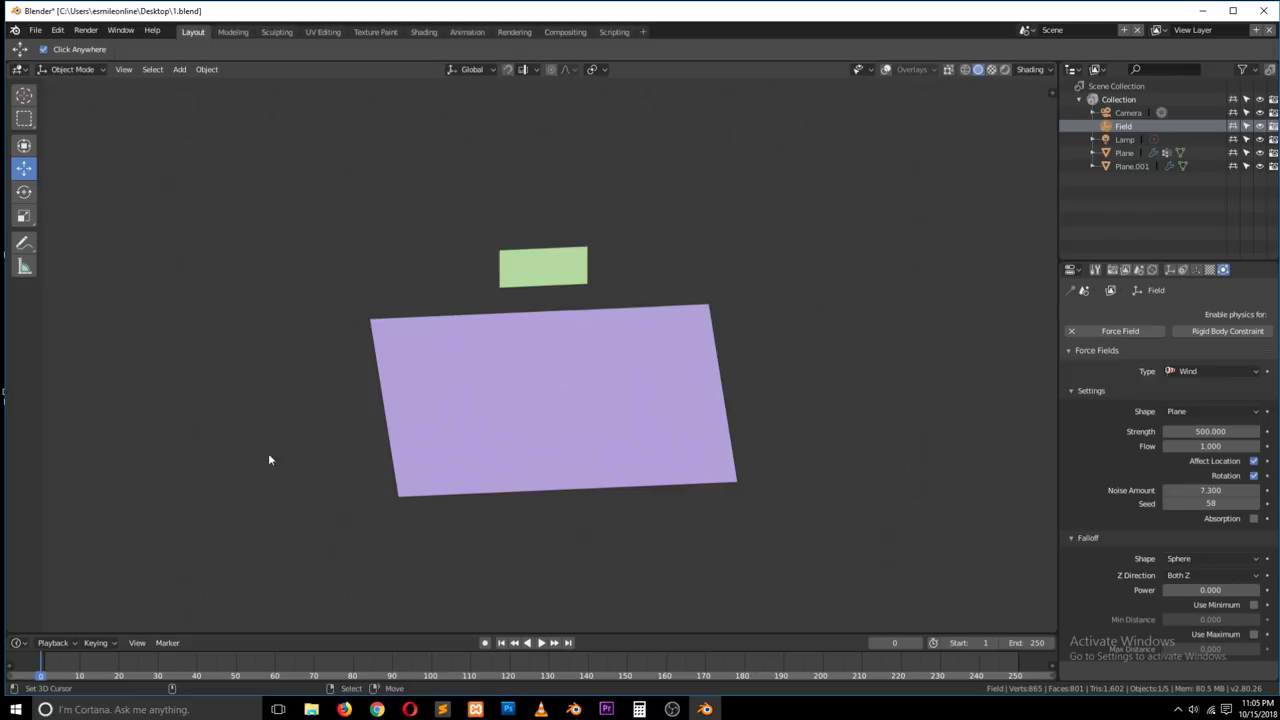
Step: Rotate the wind field twice about X to set its starting angle
key(r)
key(x)
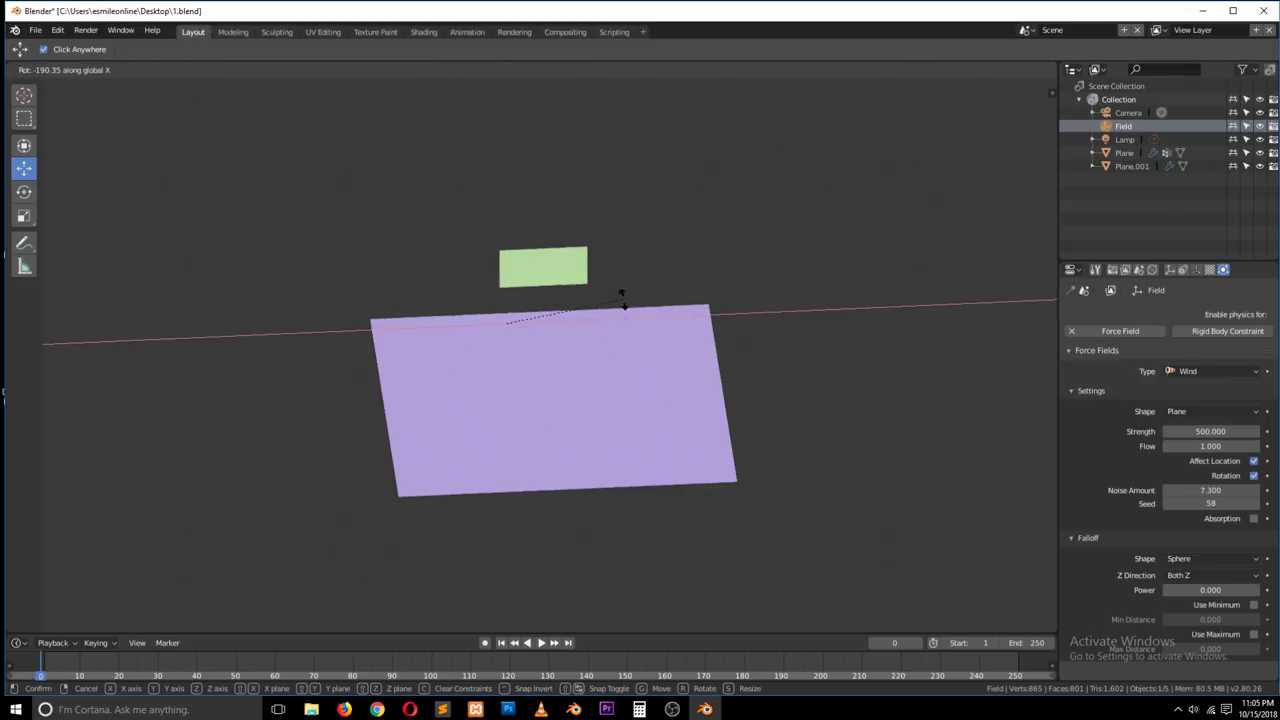
click(651, 359)
key(r)
key(x)
click(651, 306)
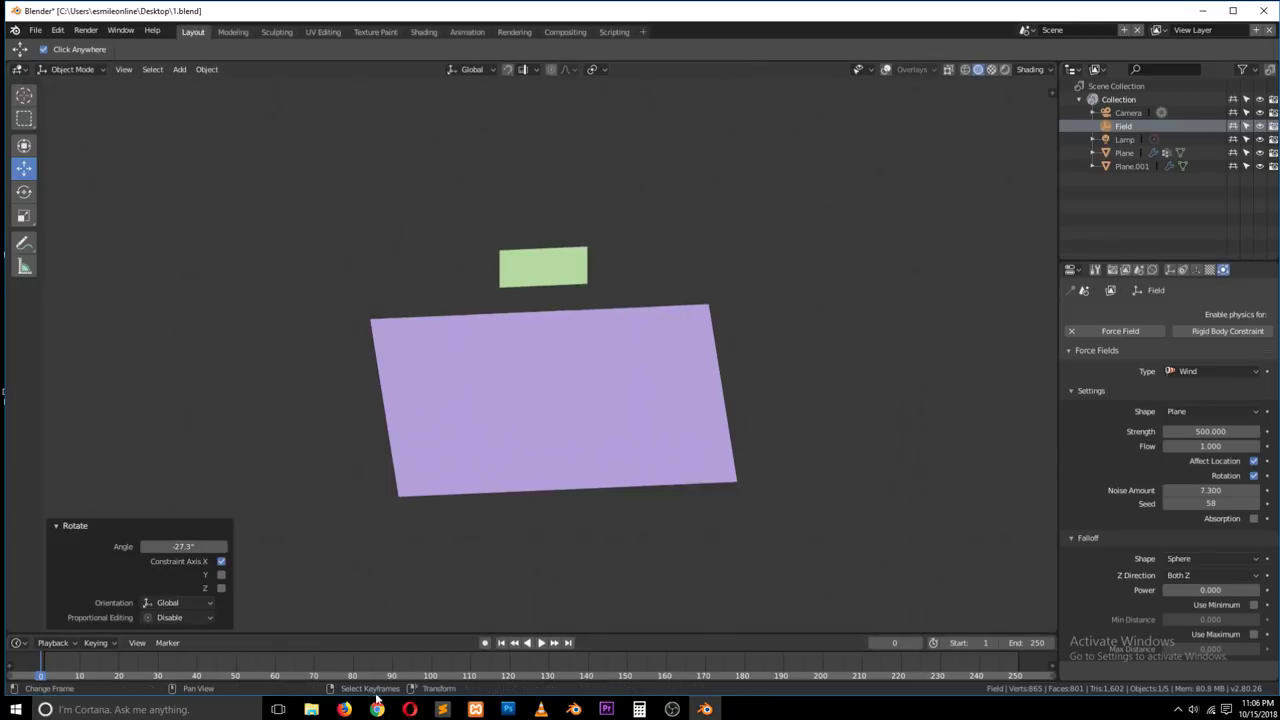
Step: Enable auto keying and key X-axis rotations of the field at frames 0, 25 and 65
click(485, 643)
key(r)
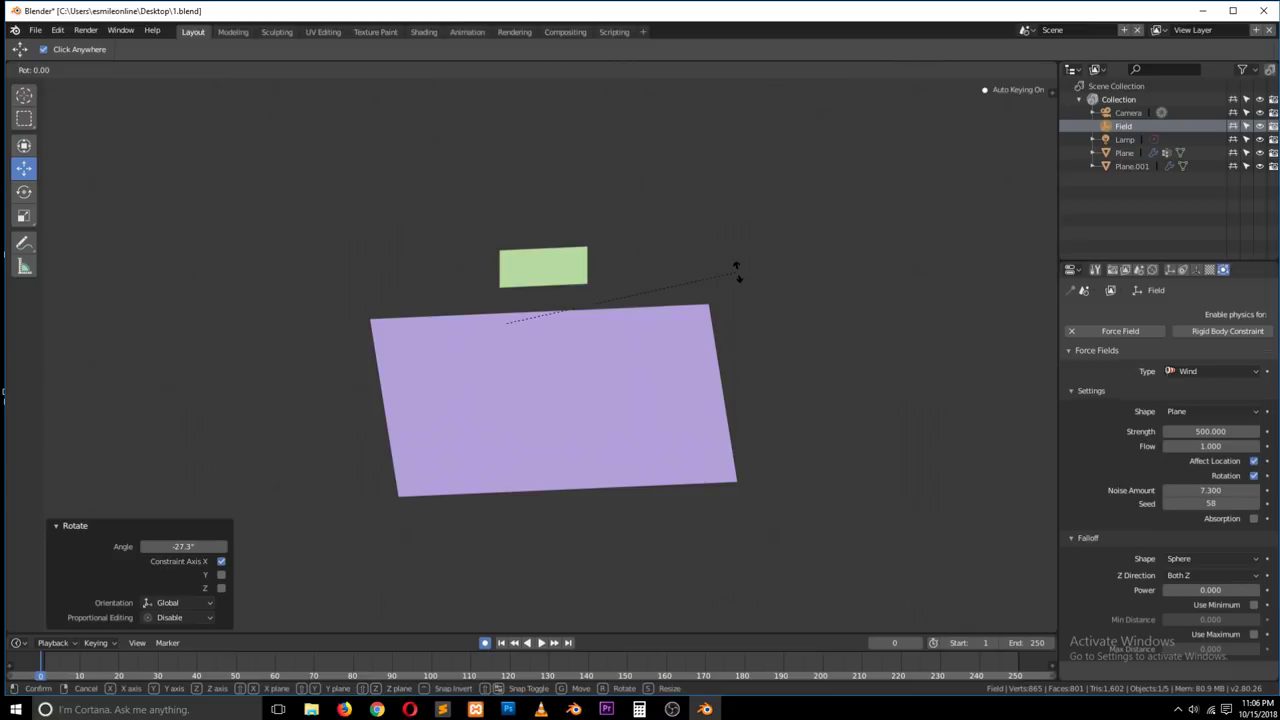
key(x)
click(700, 243)
click(138, 668)
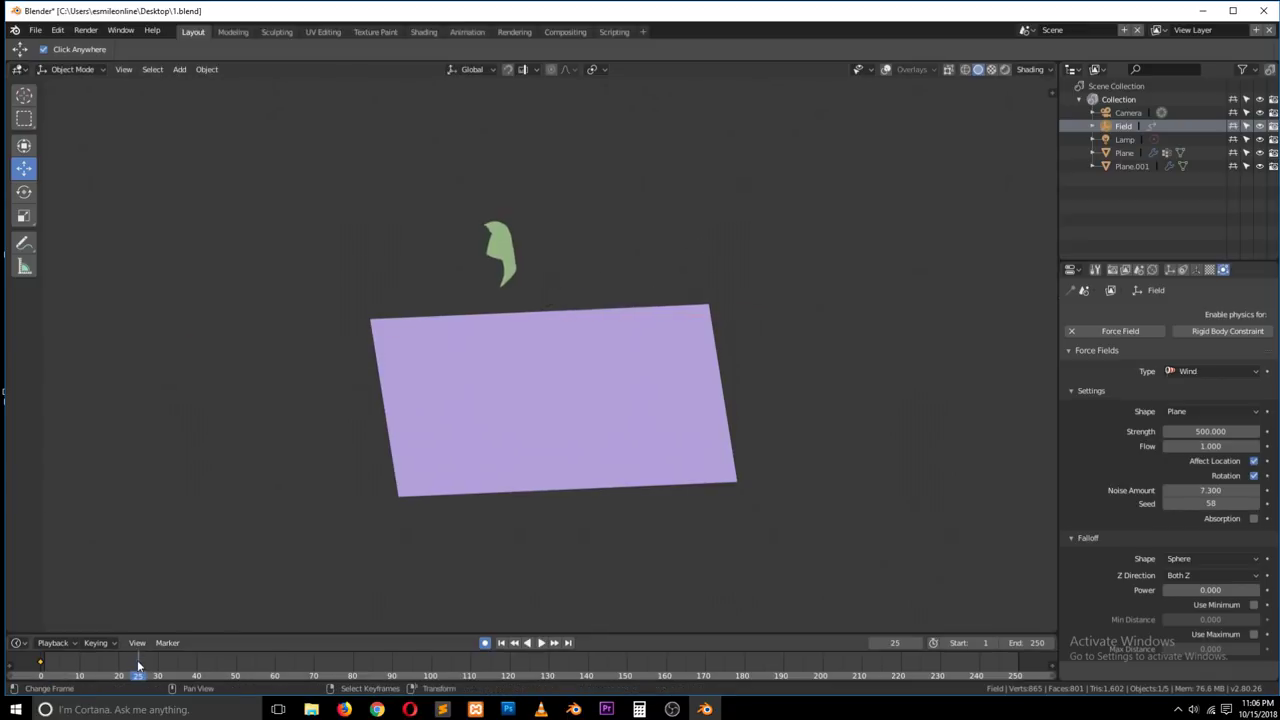
key(r)
key(x)
click(401, 412)
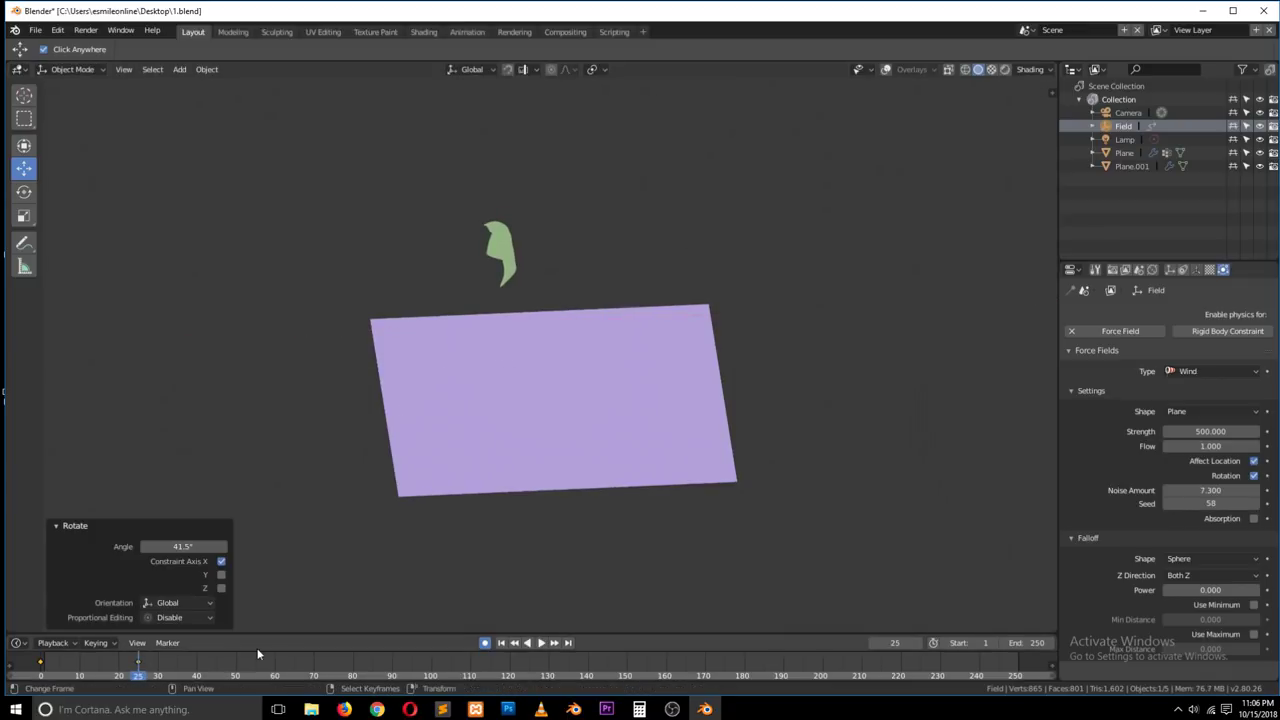
click(294, 668)
key(r)
key(x)
click(595, 285)
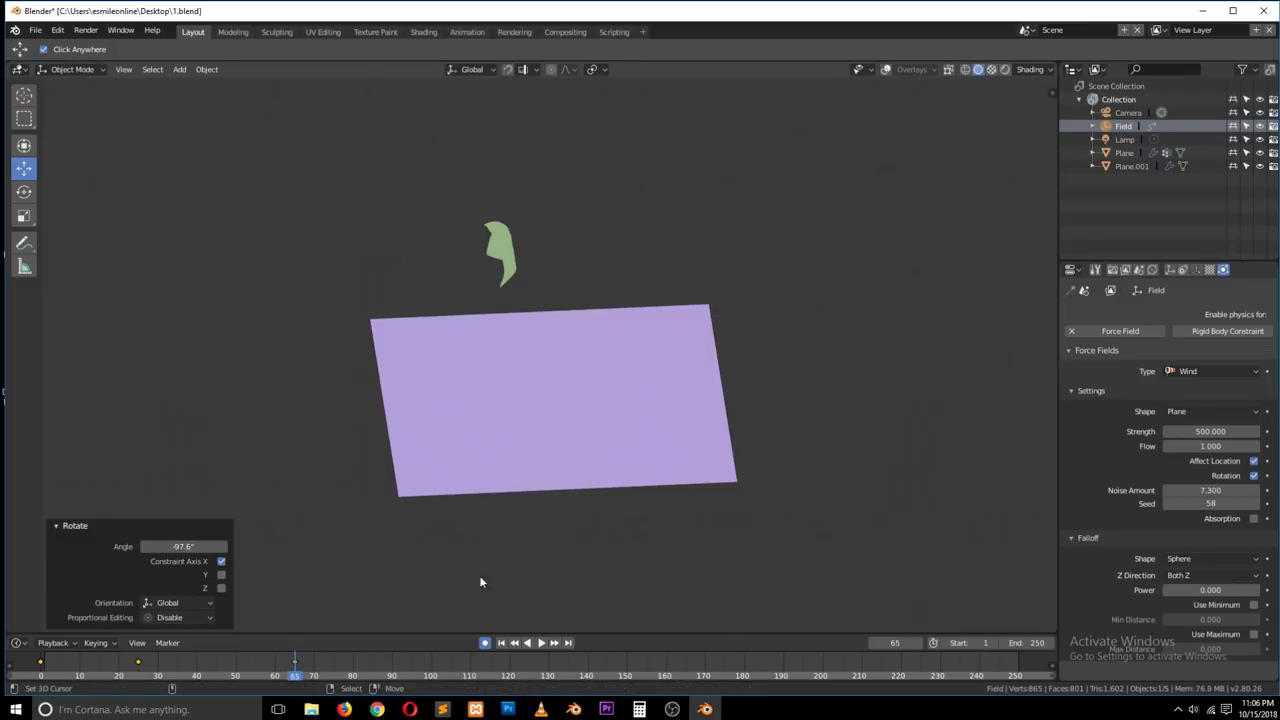
Step: Key field rotations about X at frames 107 and 154, and a free rotation at 181
click(458, 668)
key(r)
key(x)
click(413, 524)
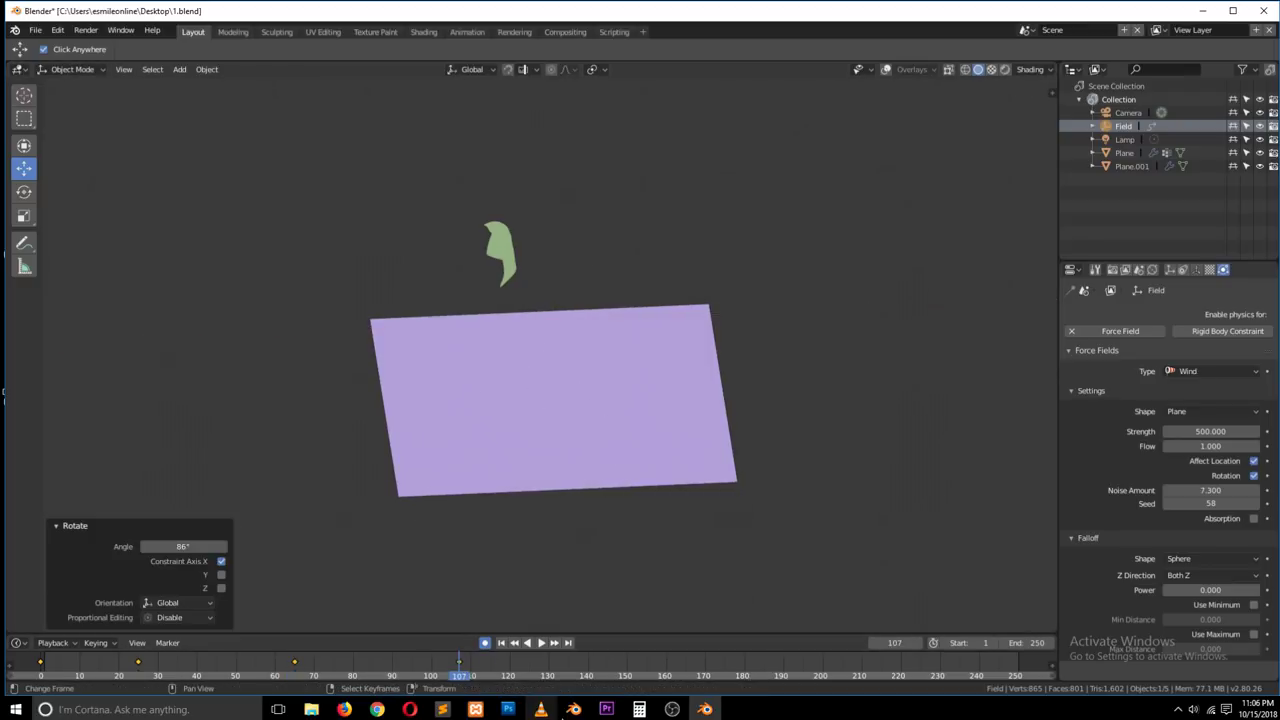
click(643, 668)
key(r)
key(x)
click(699, 216)
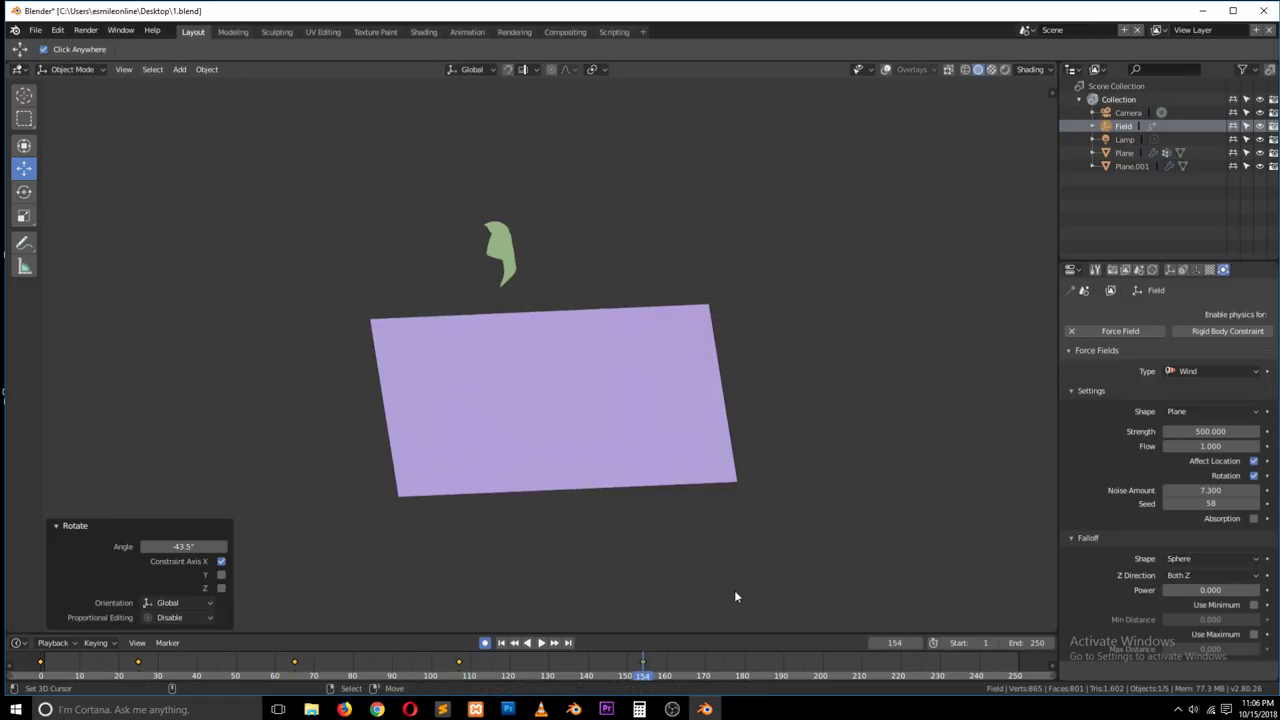
click(747, 668)
key(r)
key(r)
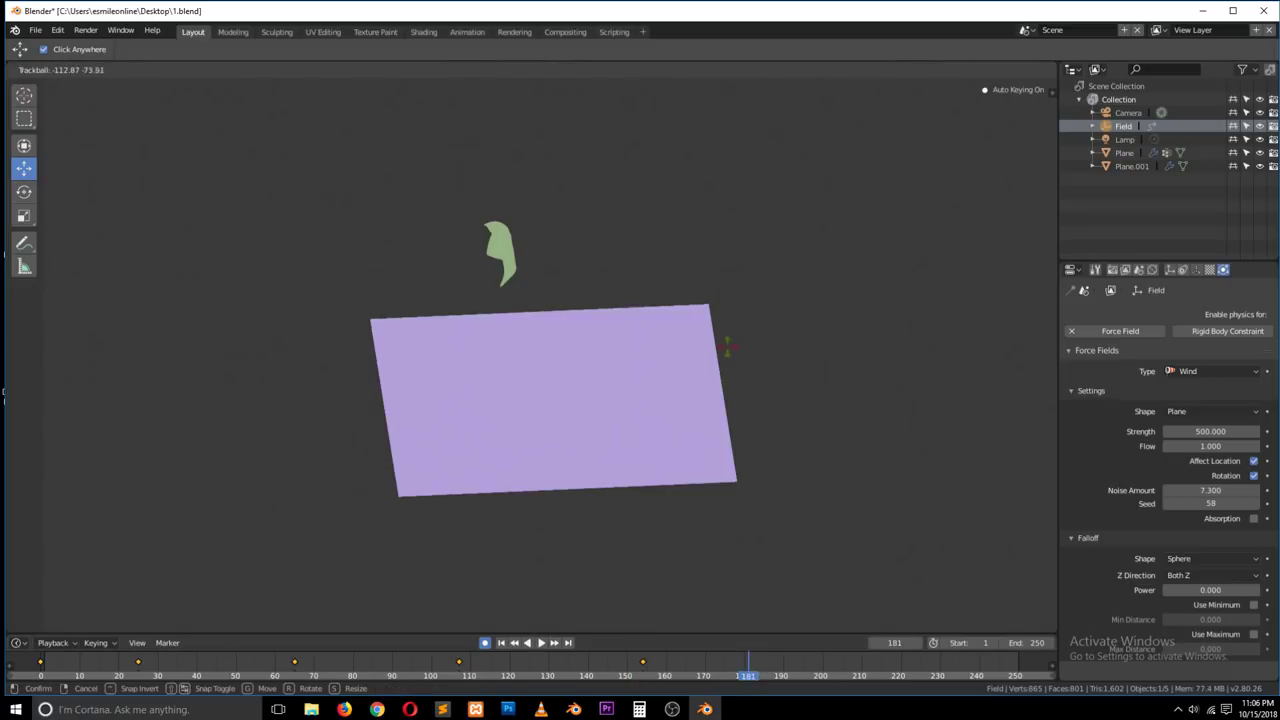
click(835, 623)
Step: Key a free rotation at frame 216, return to frame 0 and play the simulation
click(886, 668)
key(r)
key(r)
click(716, 549)
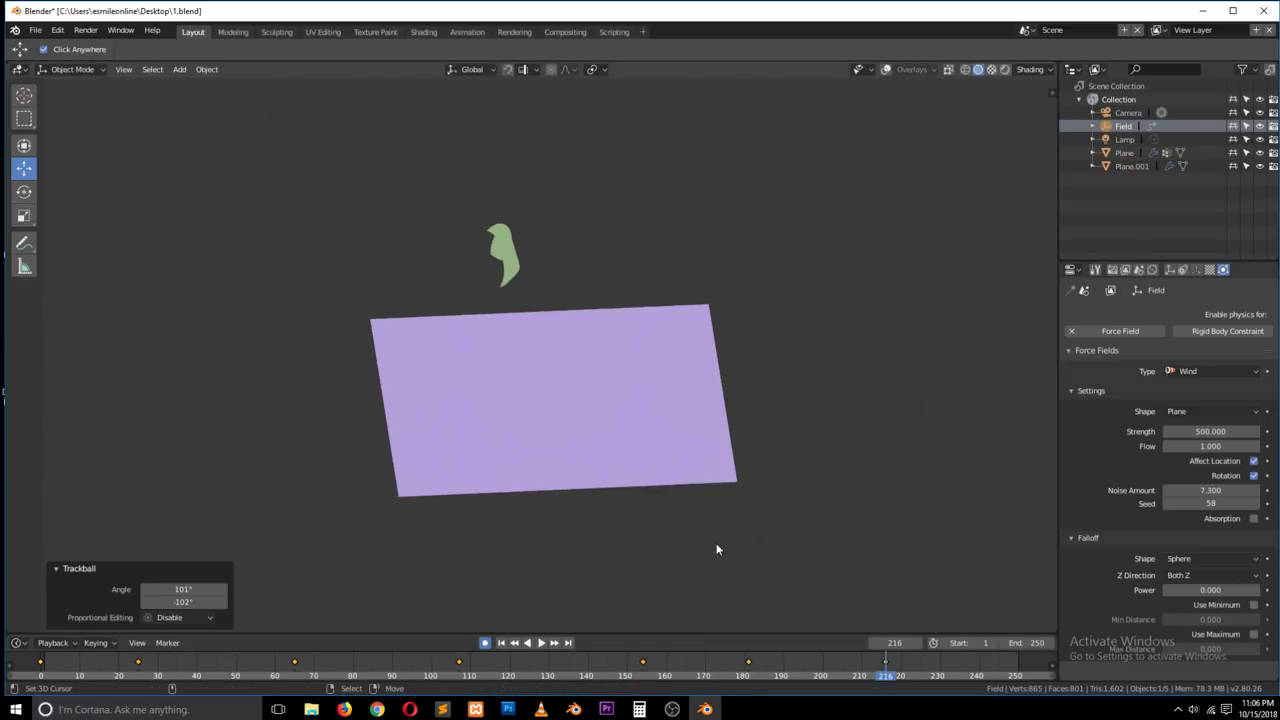
click(40, 668)
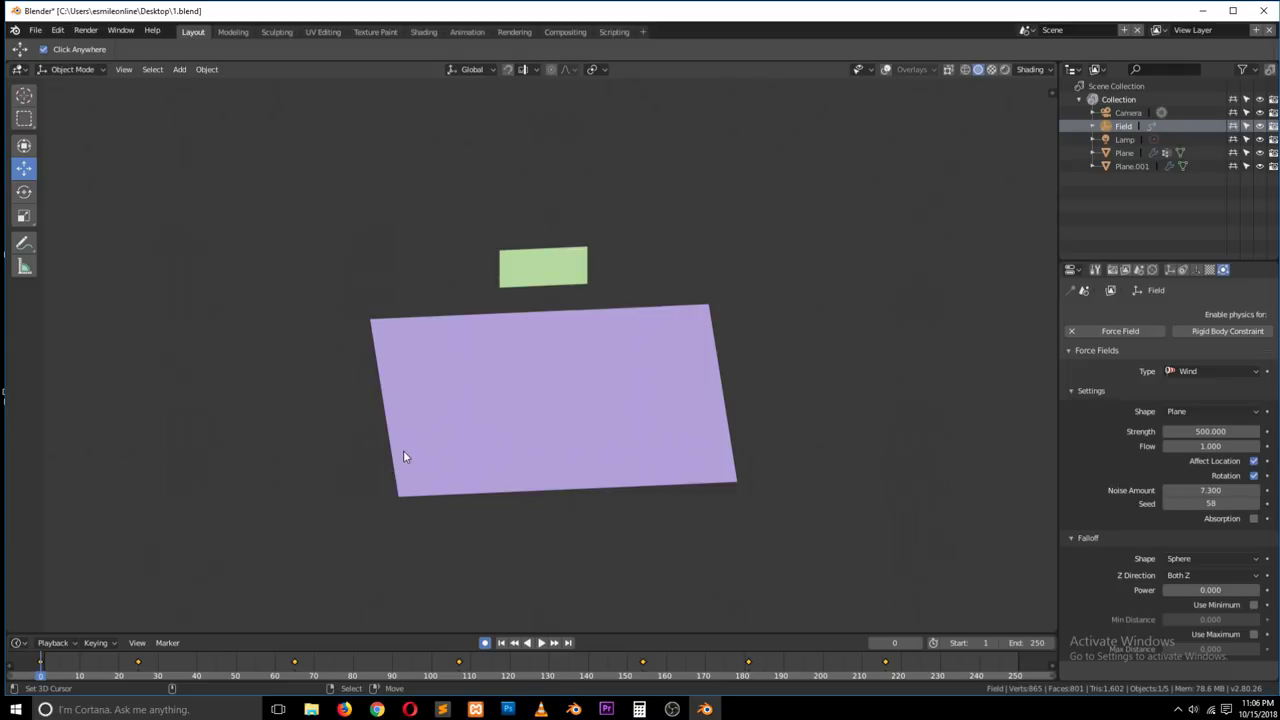
key(space)
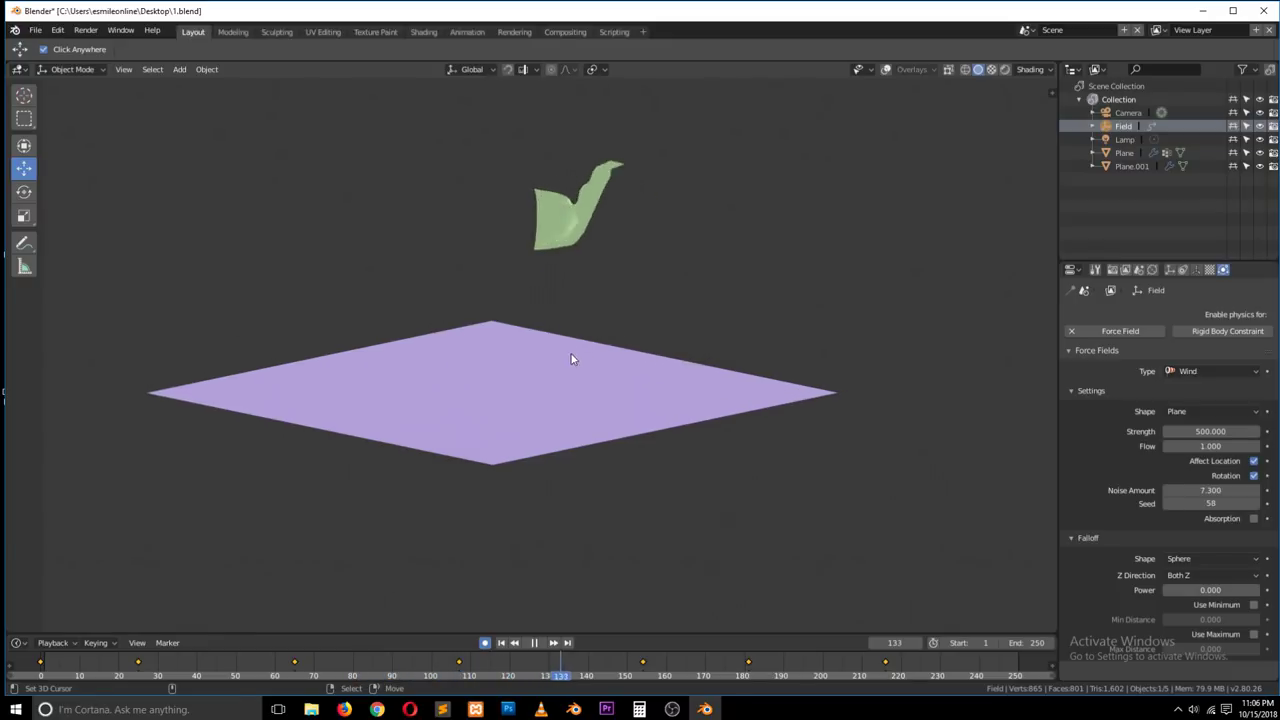
Step: Set Shading Color to Texture to show the flag's picture during playback, viewing from higher up
click(1040, 70)
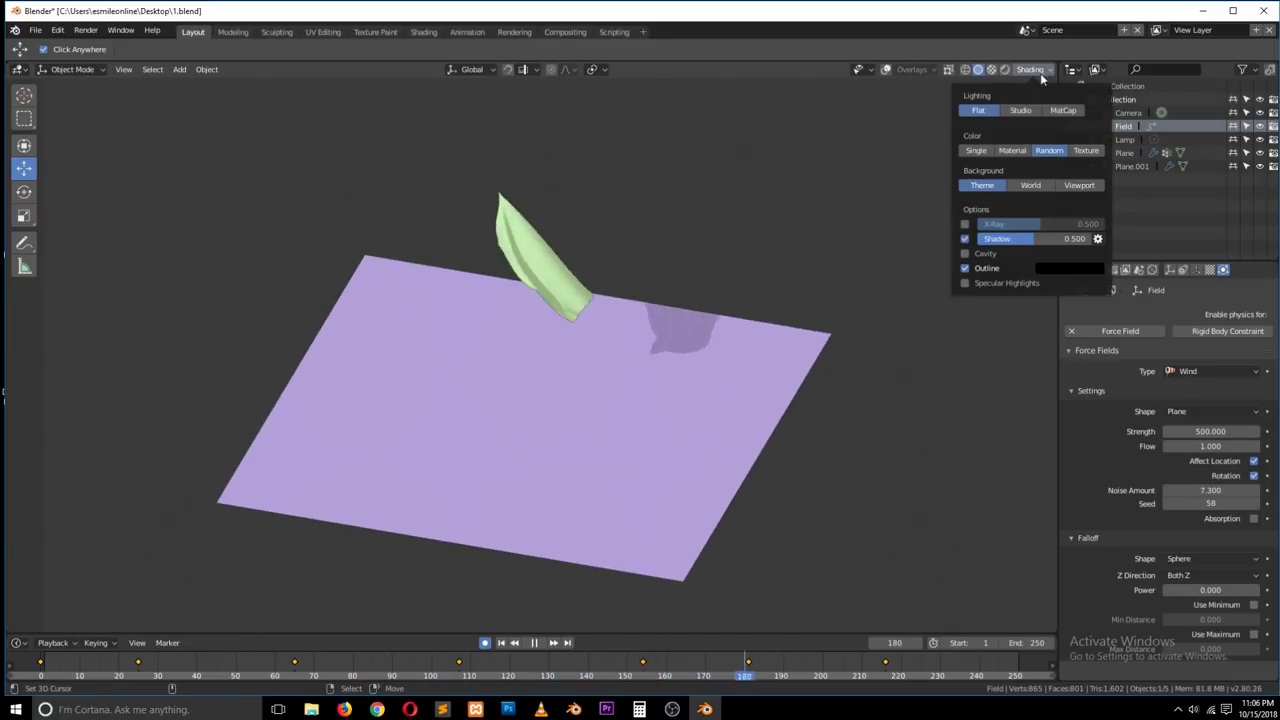
click(1086, 150)
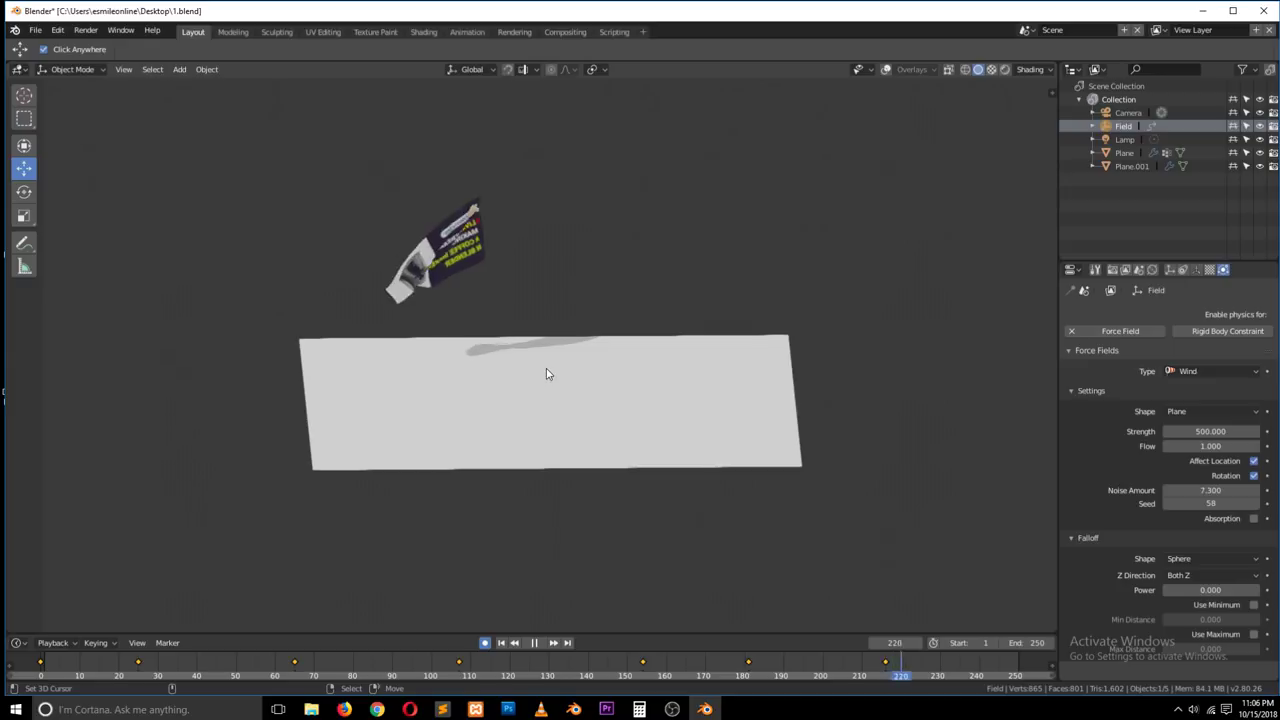
middle_drag(540, 372, 546, 400)
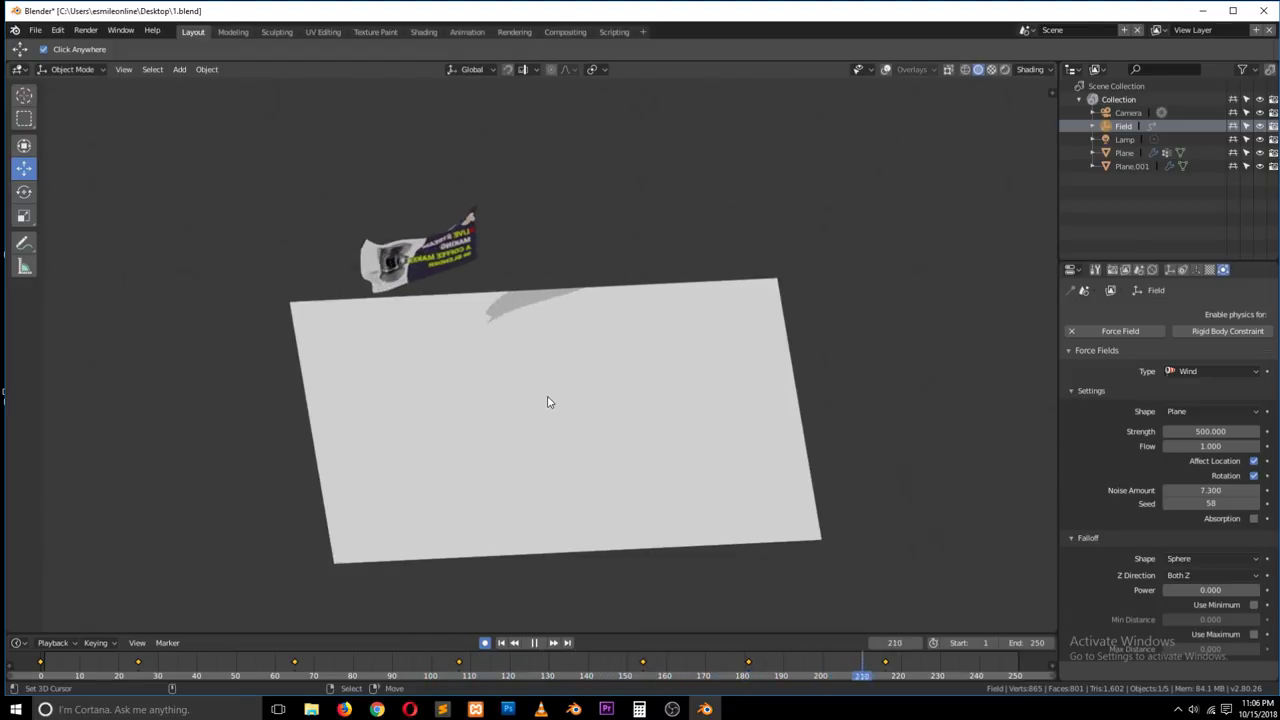
Step: Stop playback and call up the New File menu with Ctrl+N
key(Escape)
key(x)
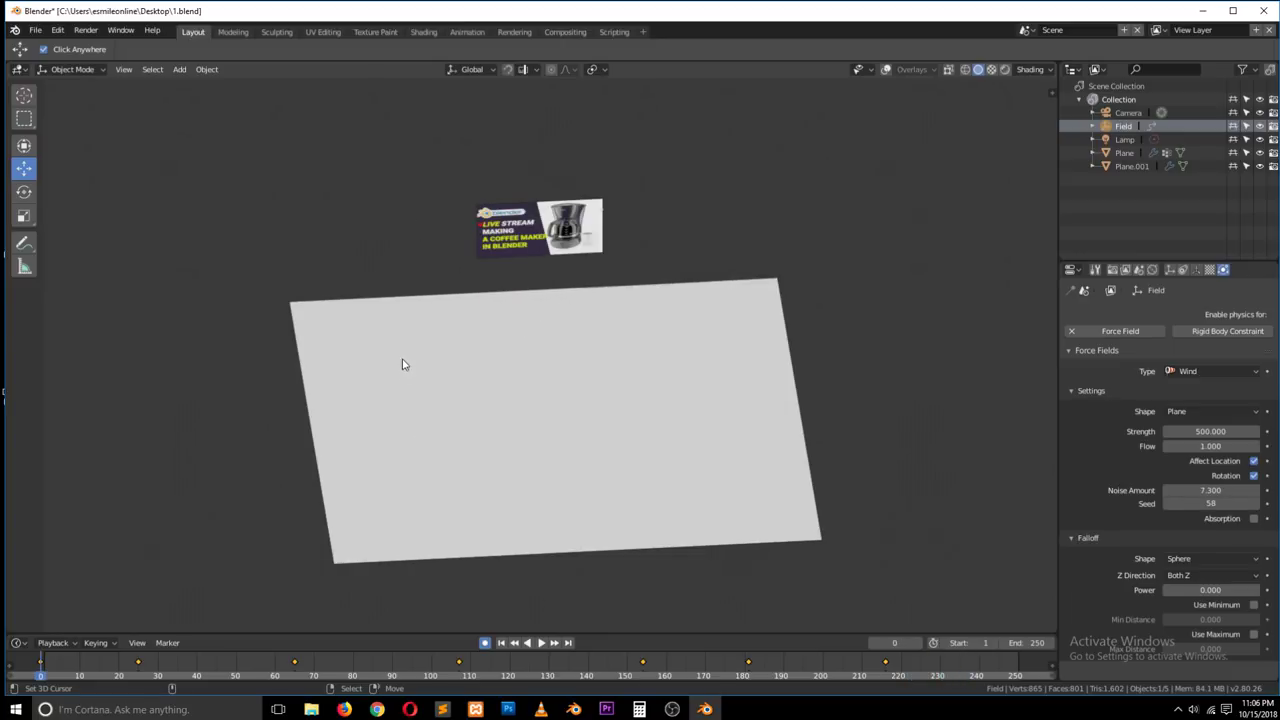
key(ctrl+n)
Step: Start a new General file, delete the default cube and add a plane
click(196, 156)
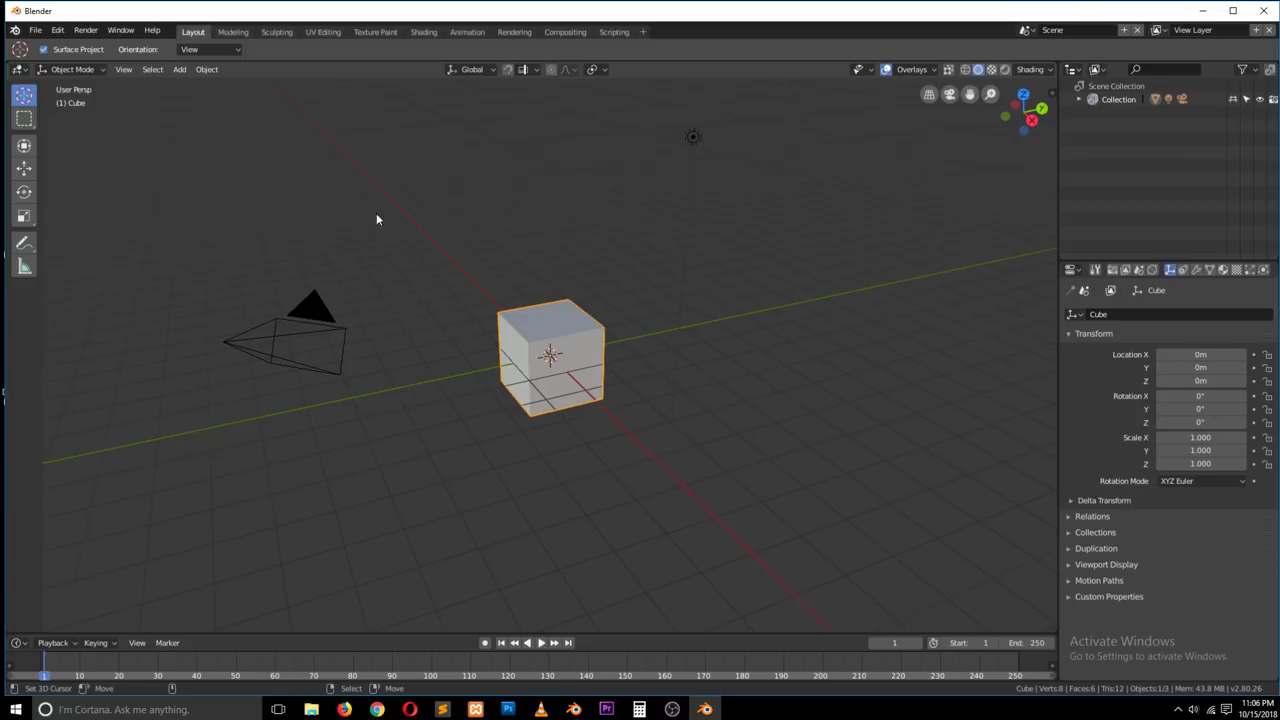
key(Delete)
key(shift+a)
mouse_move(551, 316)
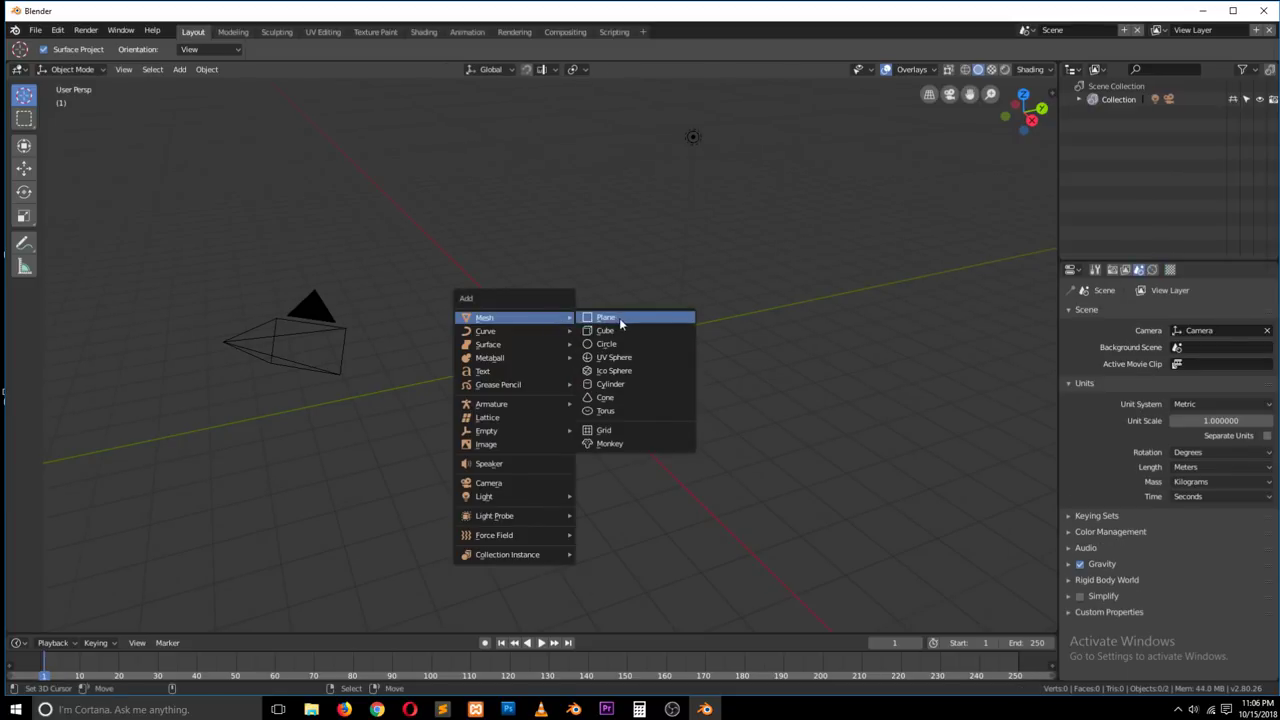
click(619, 318)
Step: Enlarge the plane, rotate it 90° about X, raise it 3.25 m on Z, and widen it along X
key(s)
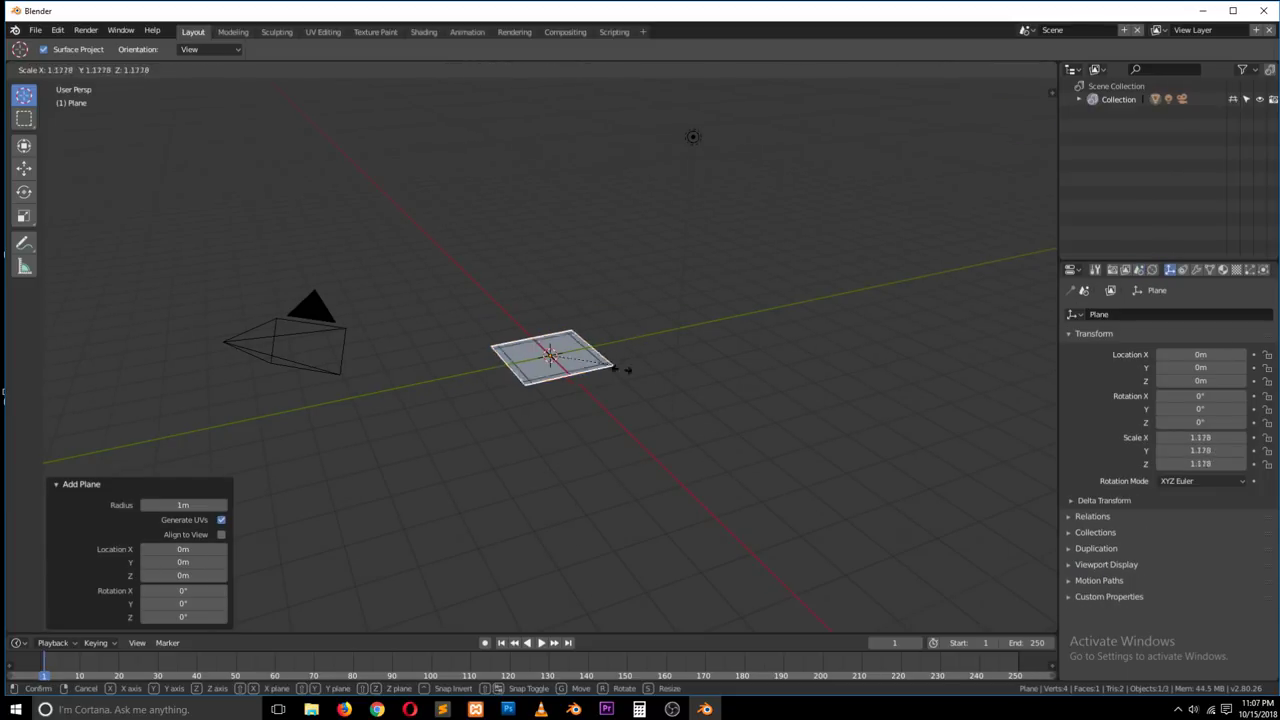
click(677, 403)
text(rx90)
key(Return)
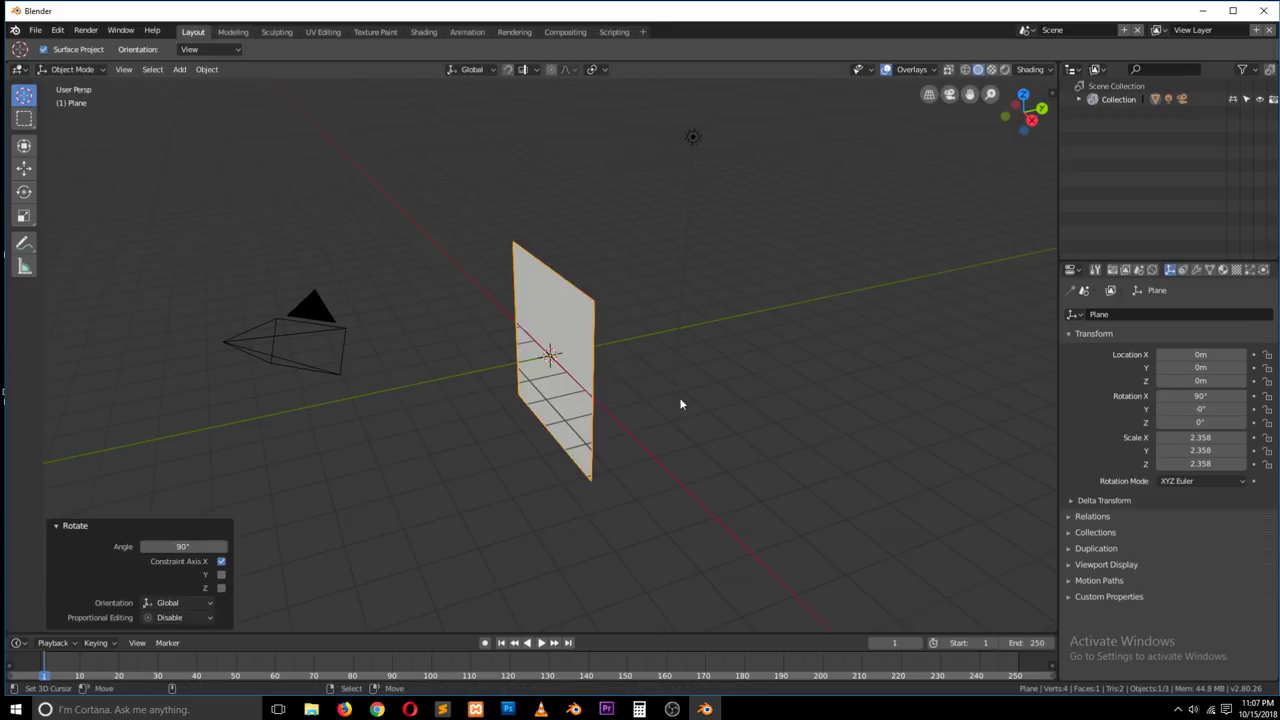
key(g)
key(z)
click(600, 268)
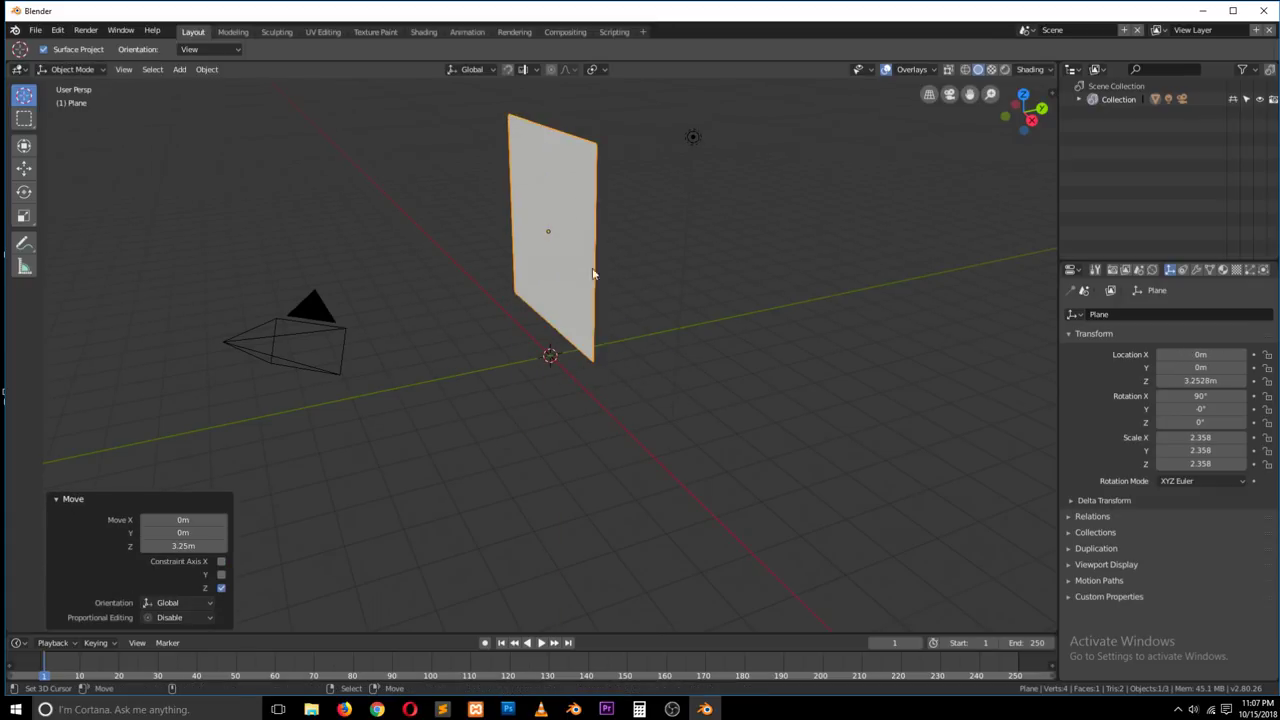
key(s)
key(x)
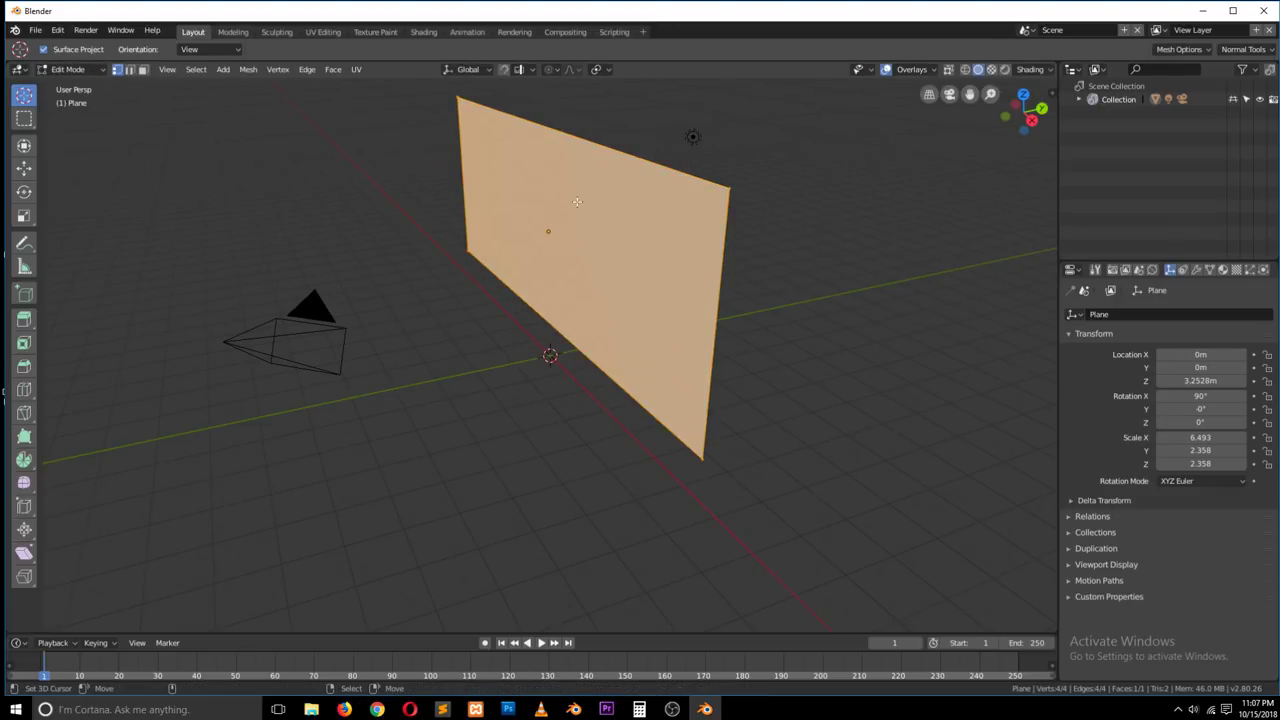
Step: Subdivide the plane's mesh and return to Object Mode
right_click(577, 201)
click(577, 201)
key(Tab)
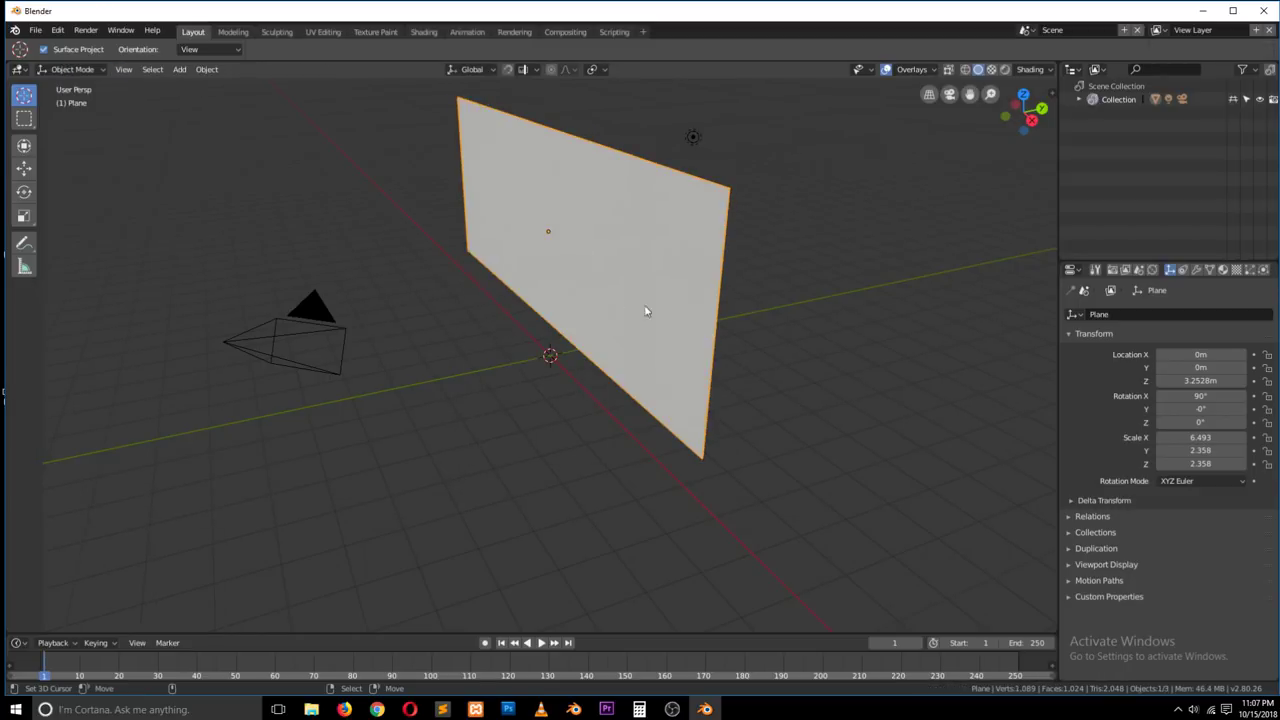
middle_drag(645, 311, 797, 320)
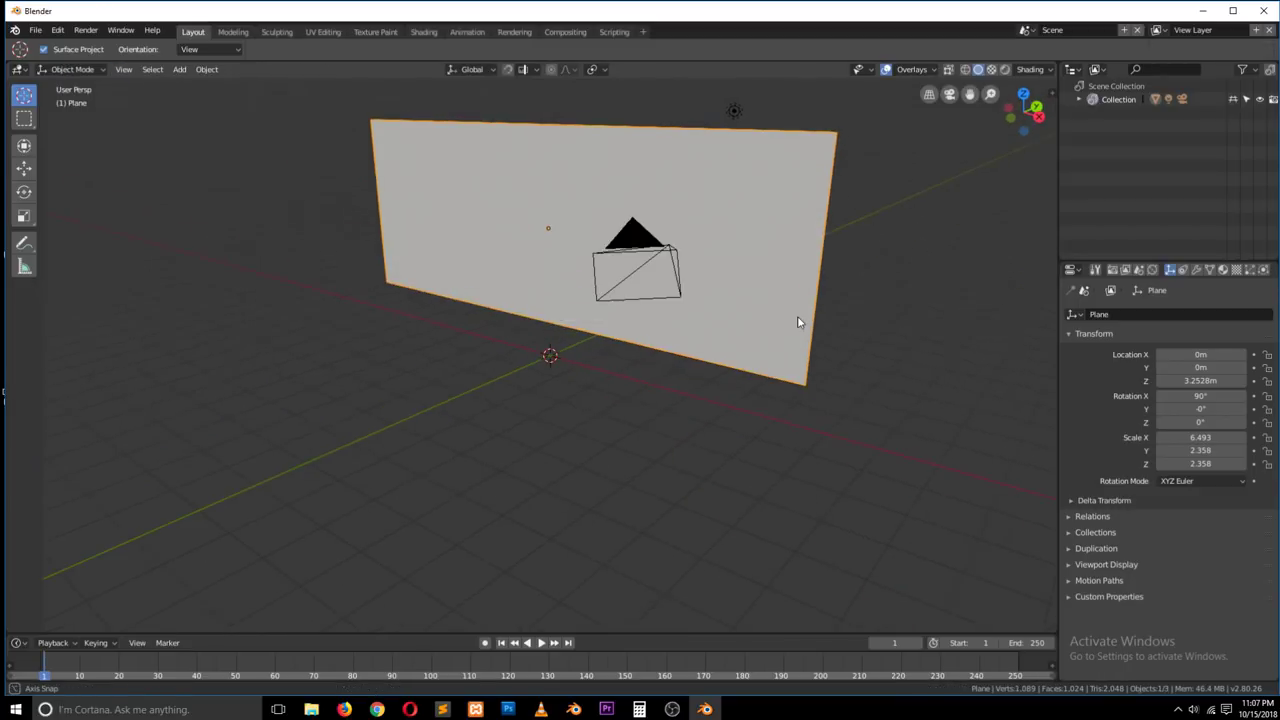
Step: Give the plane Cloth physics, test its fall, then add a second plane for the ground
click(1261, 270)
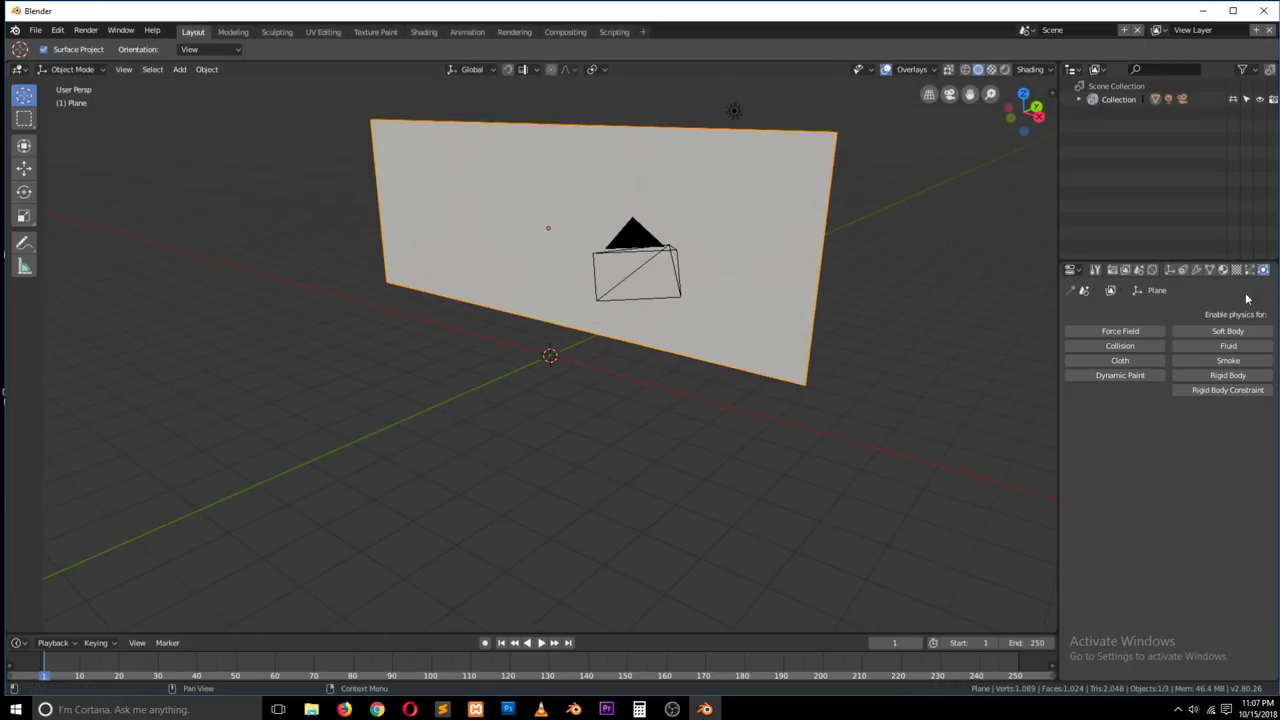
click(1128, 358)
key(space)
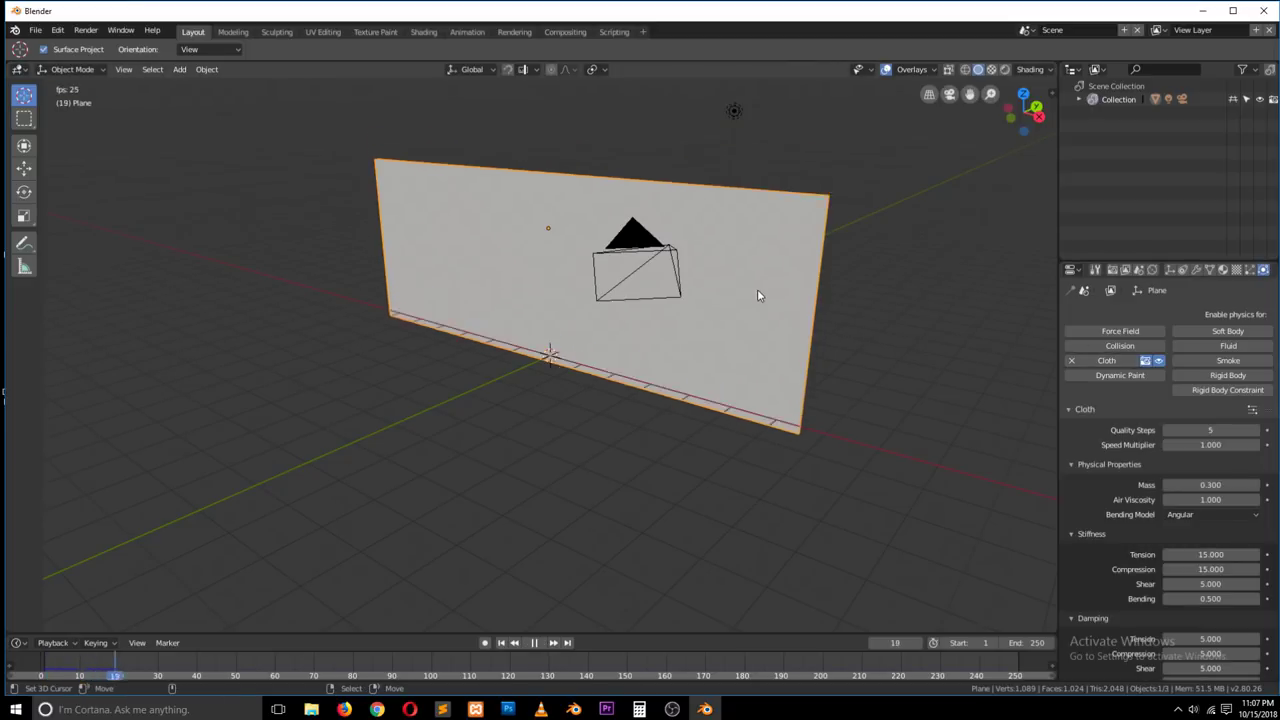
key(Escape)
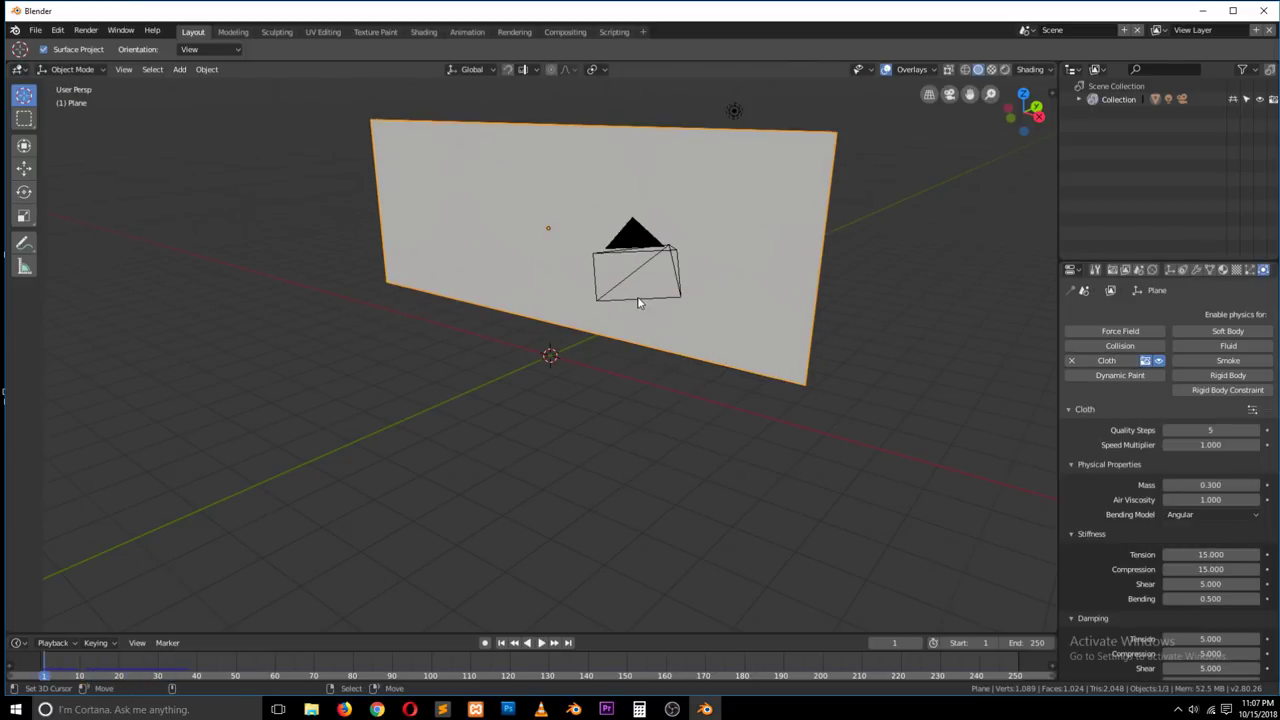
key(shift+a)
click(594, 364)
Step: Scale the ground plane up to 9.834 and set object colours to Random
key(s)
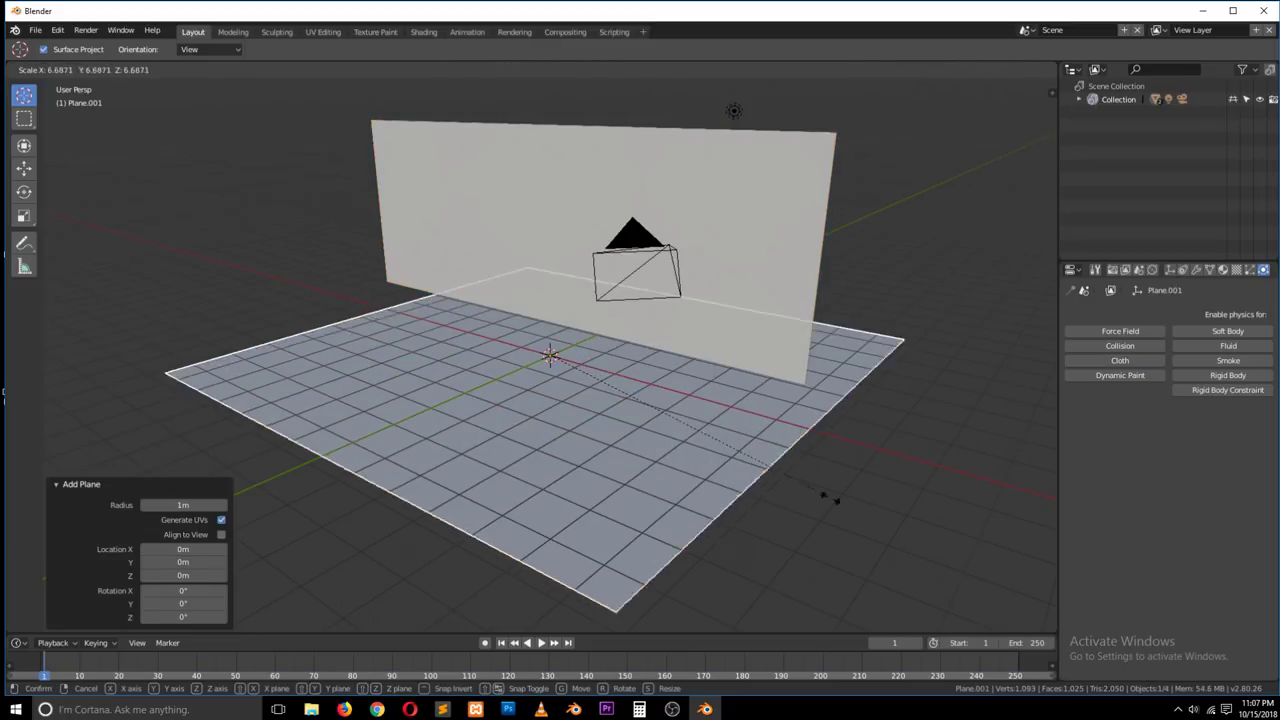
click(936, 535)
click(1033, 69)
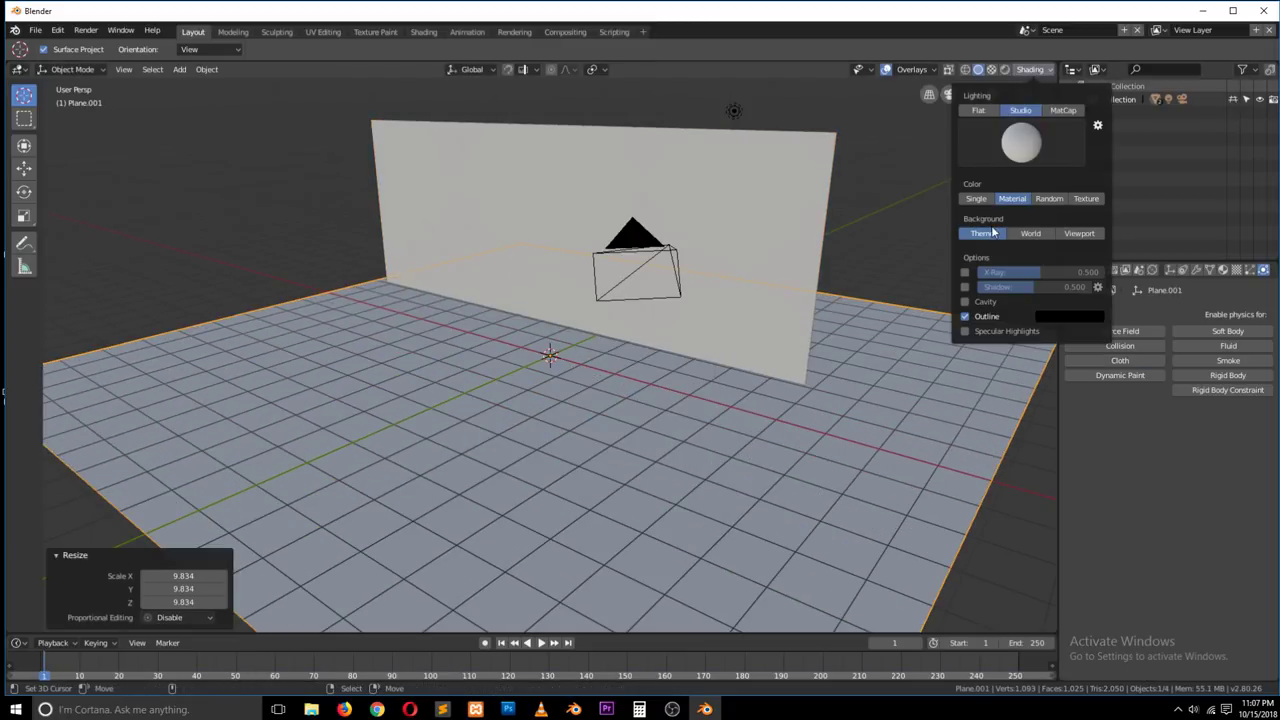
click(1049, 198)
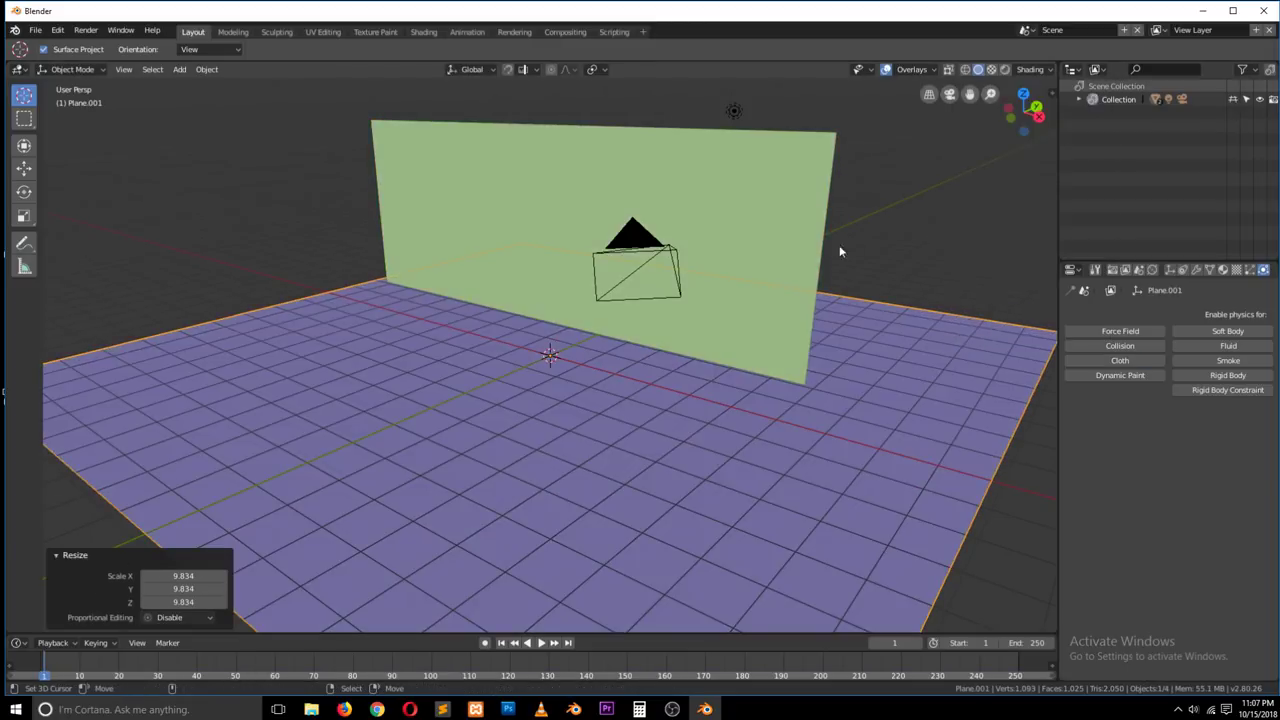
mouse_move(837, 249)
middle_down()
mouse_move(817, 300)
mouse_move(858, 327)
middle_up()
Step: Make the ground plane a Collision object and play the simulation to test it
click(1120, 345)
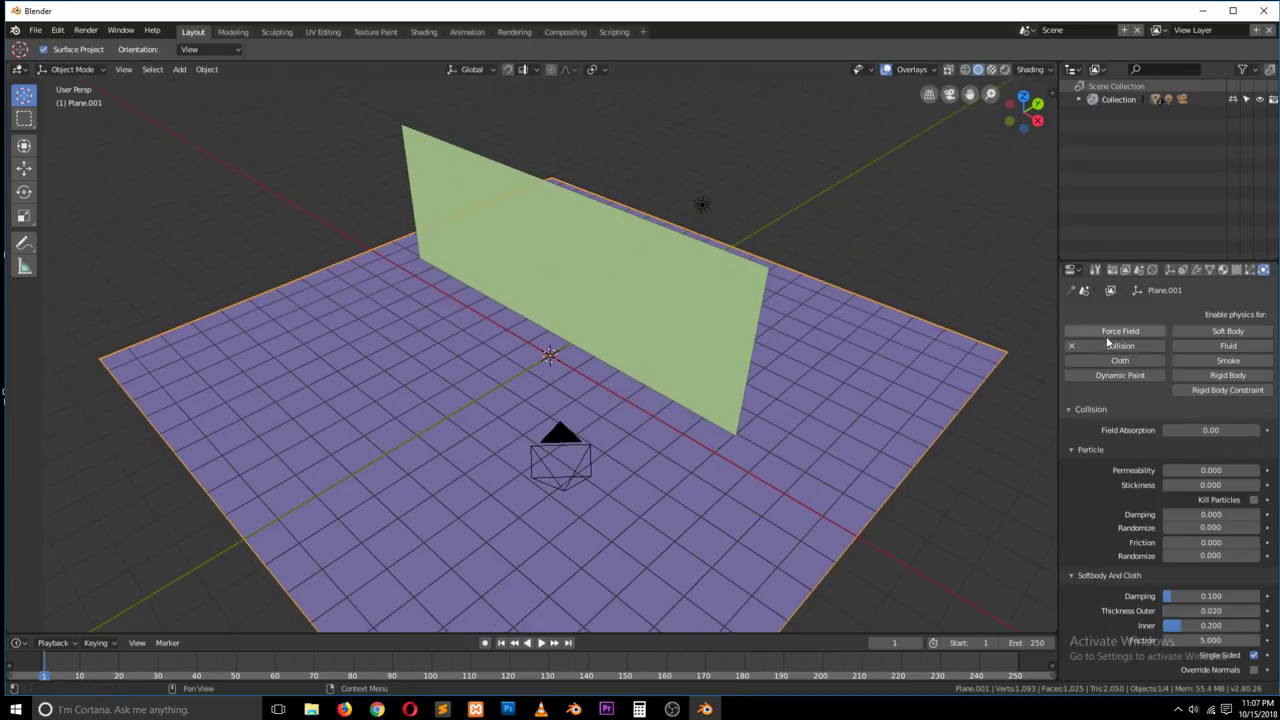
right_click(851, 286)
shift+right_click(829, 177)
key(space)
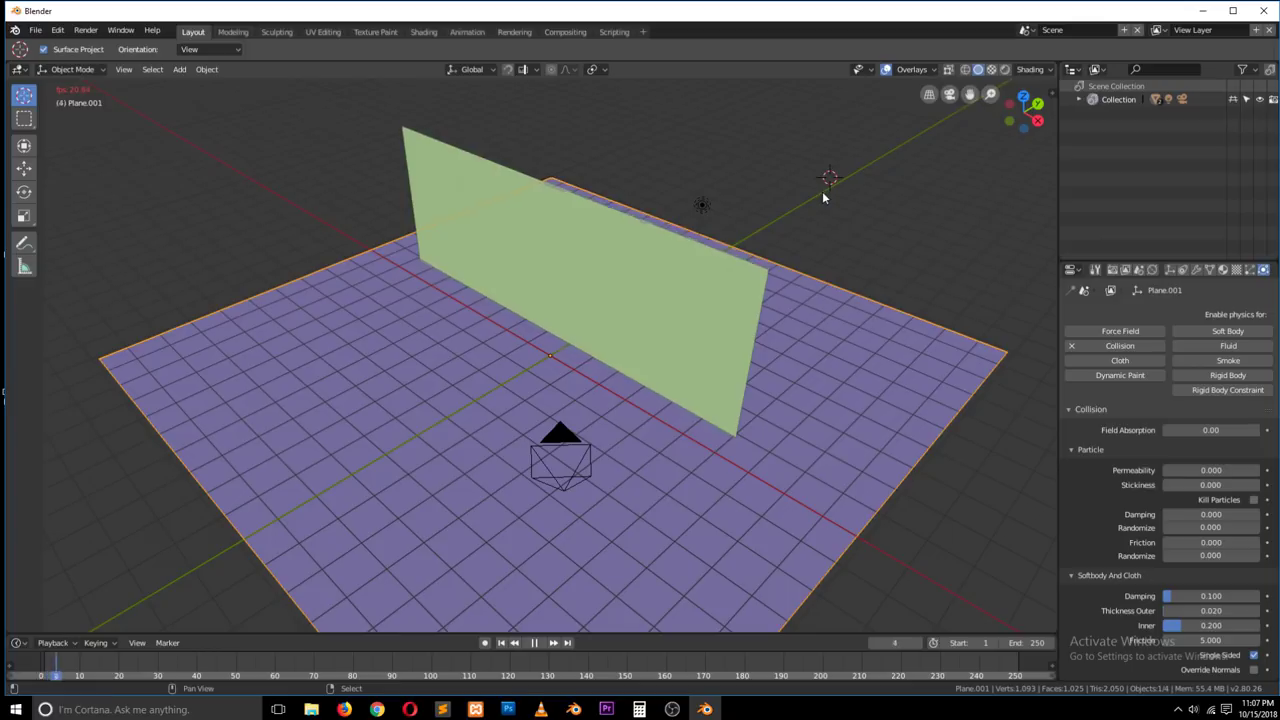
key(Escape)
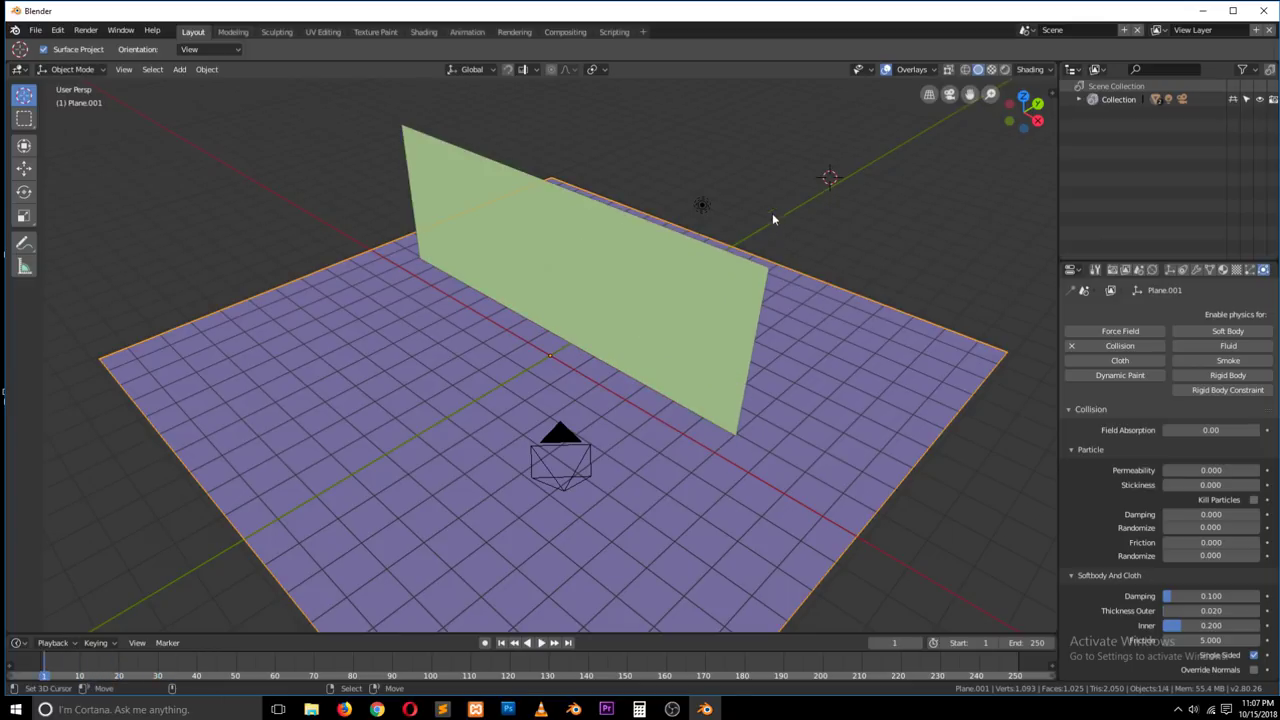
mouse_move(765, 207)
middle_down()
mouse_move(740, 183)
mouse_move(760, 200)
middle_up()
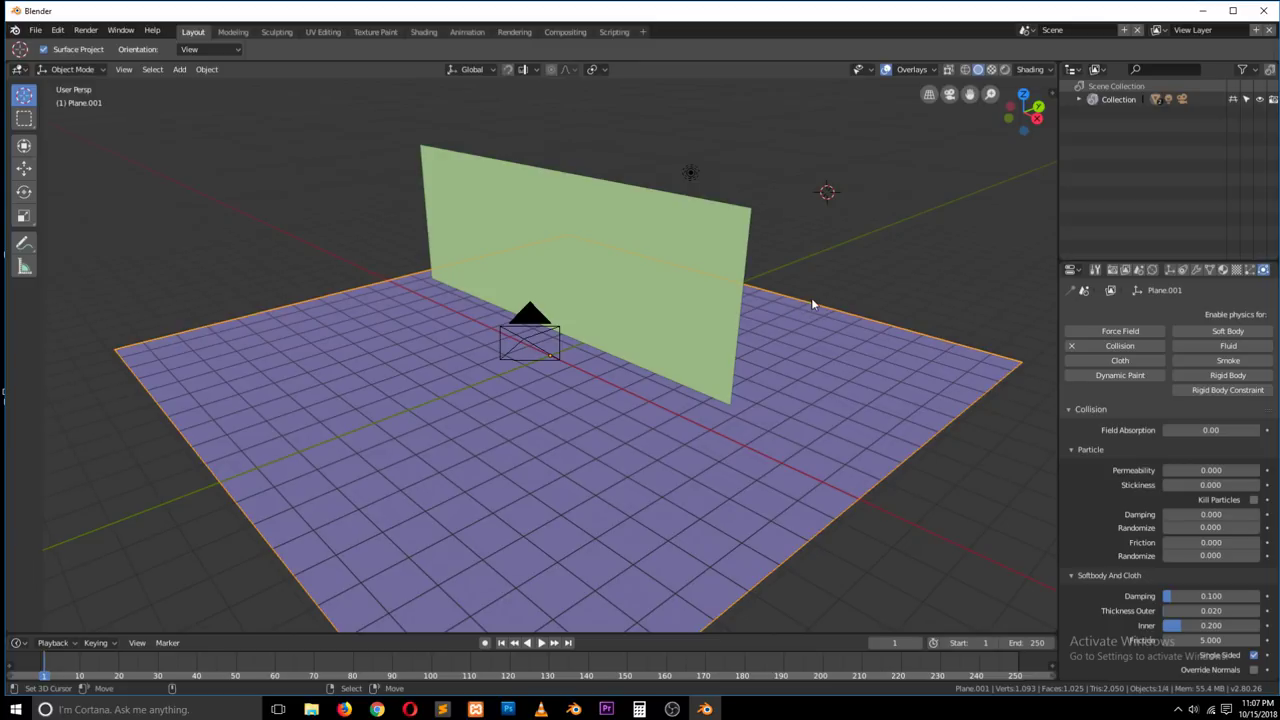
Step: Nudge the green cloth plane slightly and play its fall onto the ground
click(668, 320)
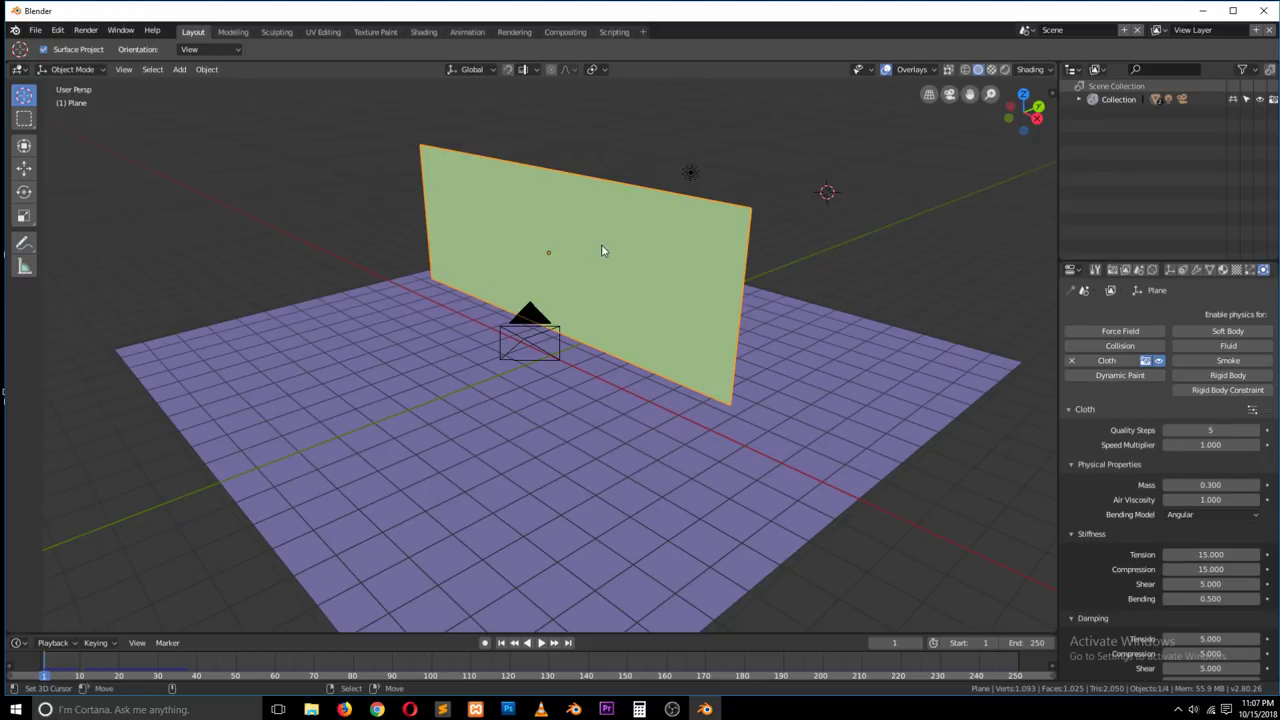
drag(610, 250, 615, 234)
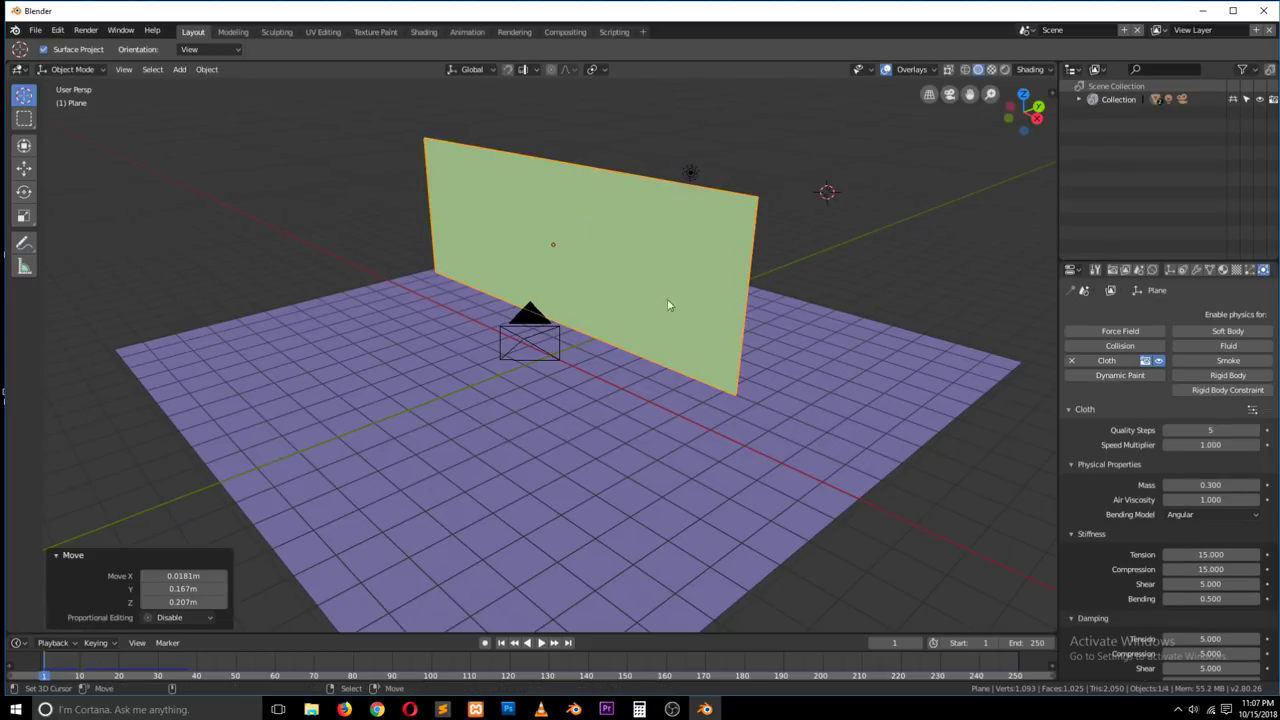
key(space)
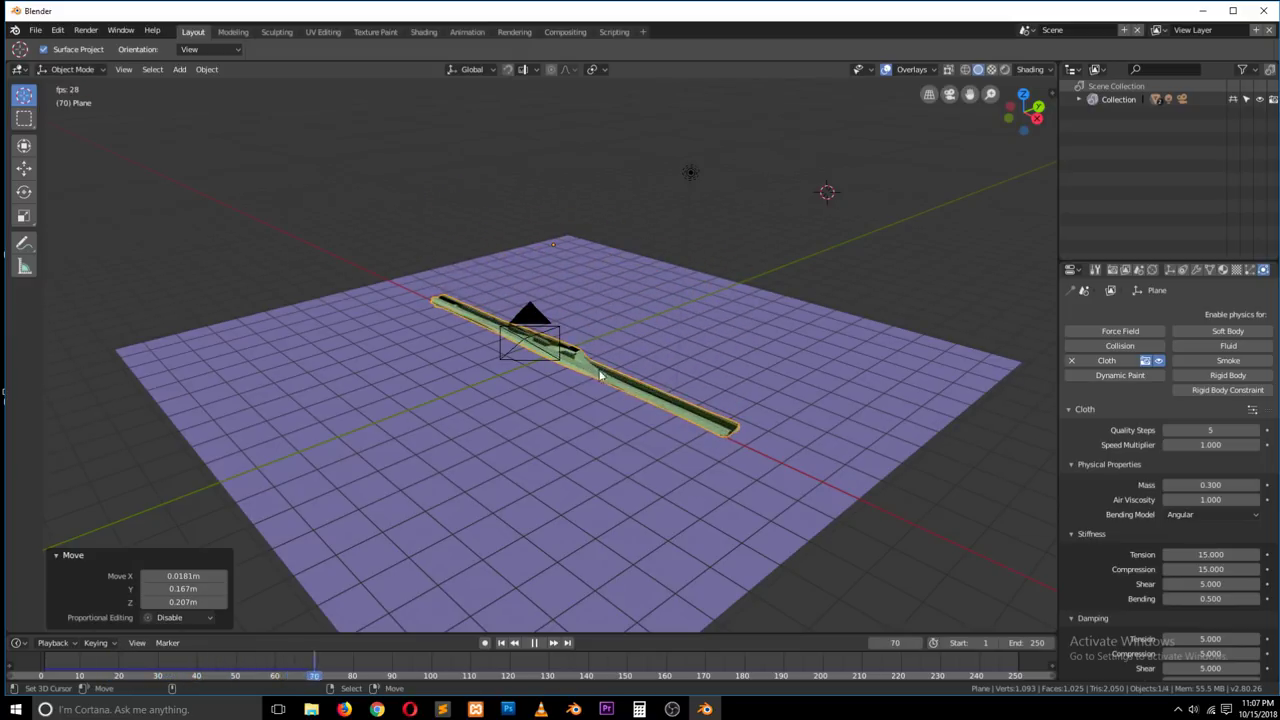
key(Escape)
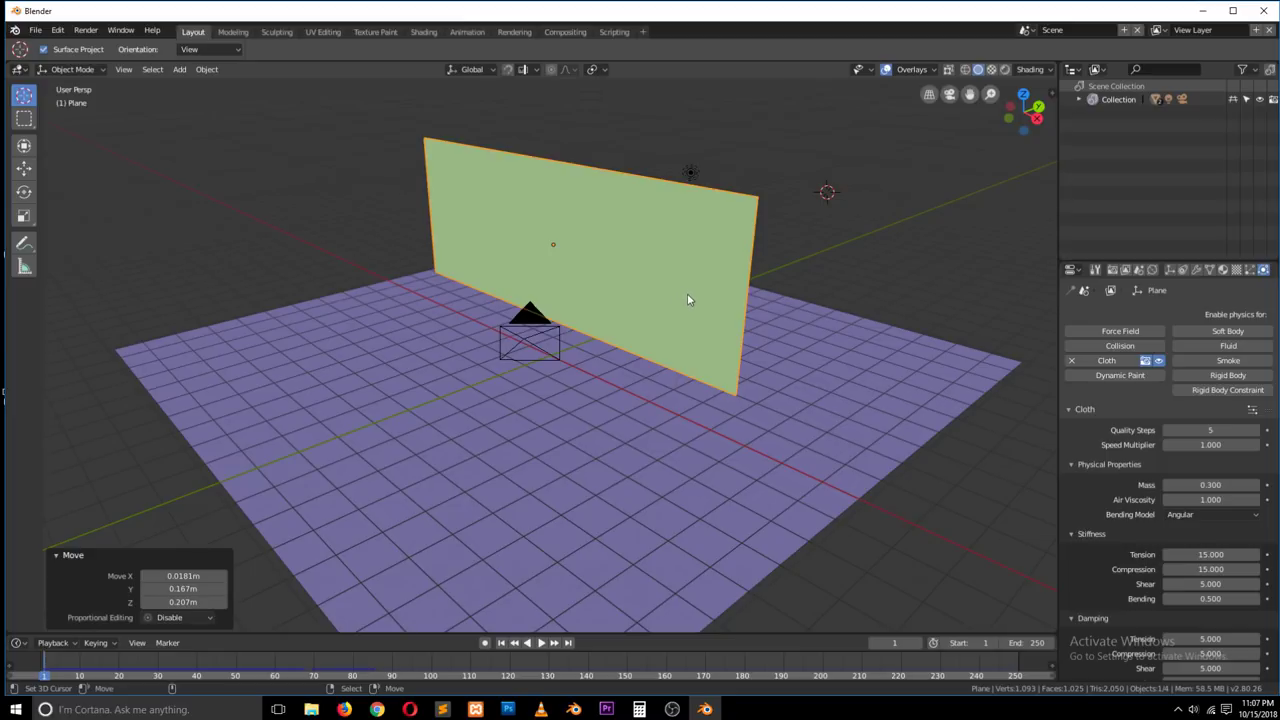
Step: Replay the cloth fall twice more, then switch the plane into Edit Mode
key(space)
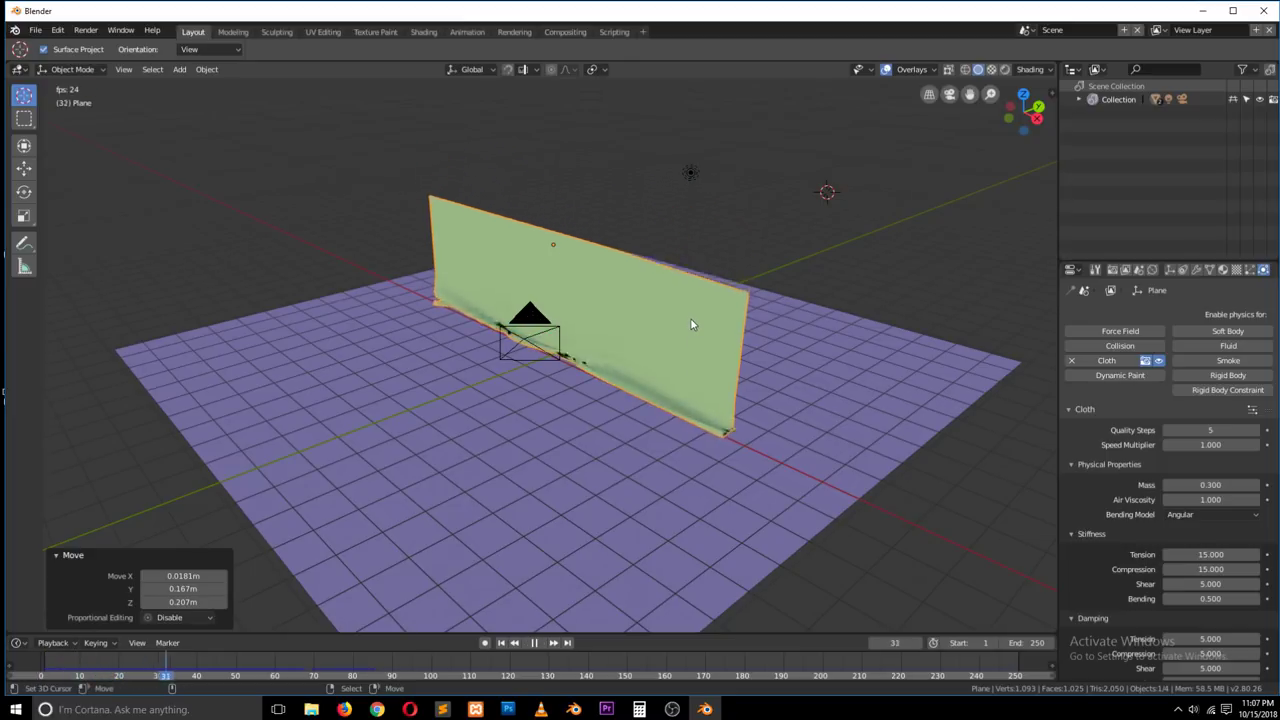
key(Escape)
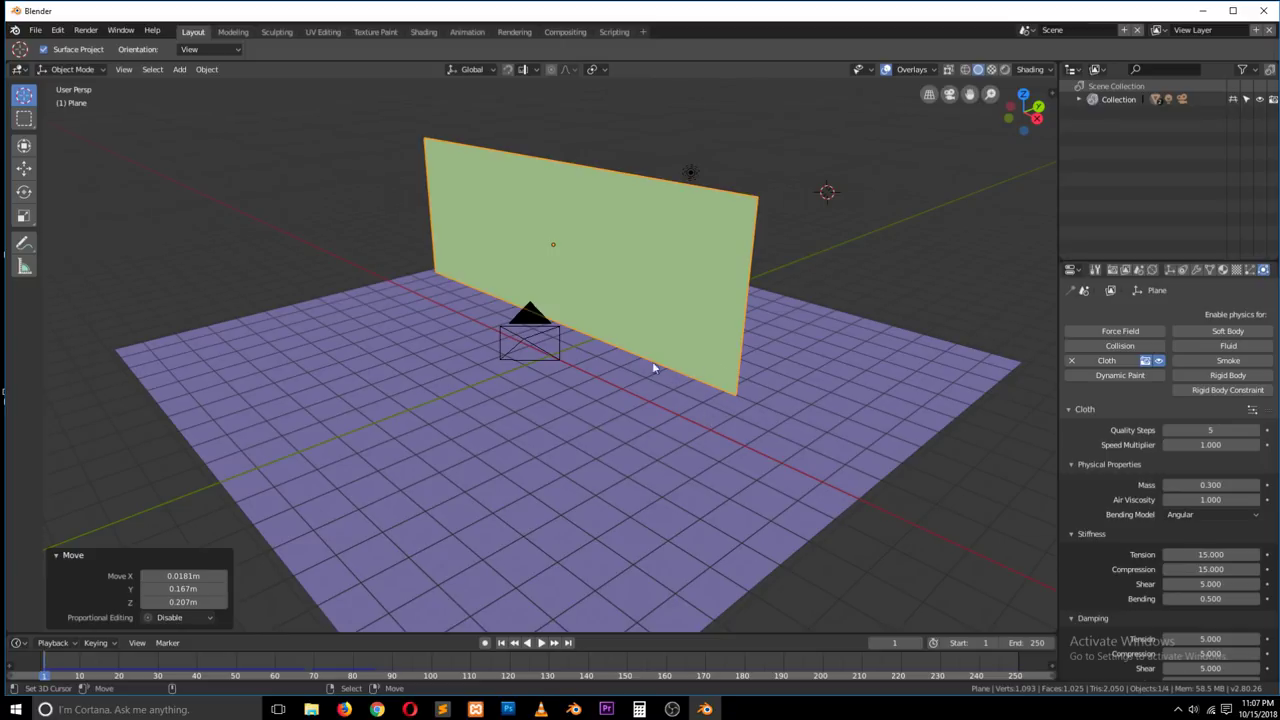
key(space)
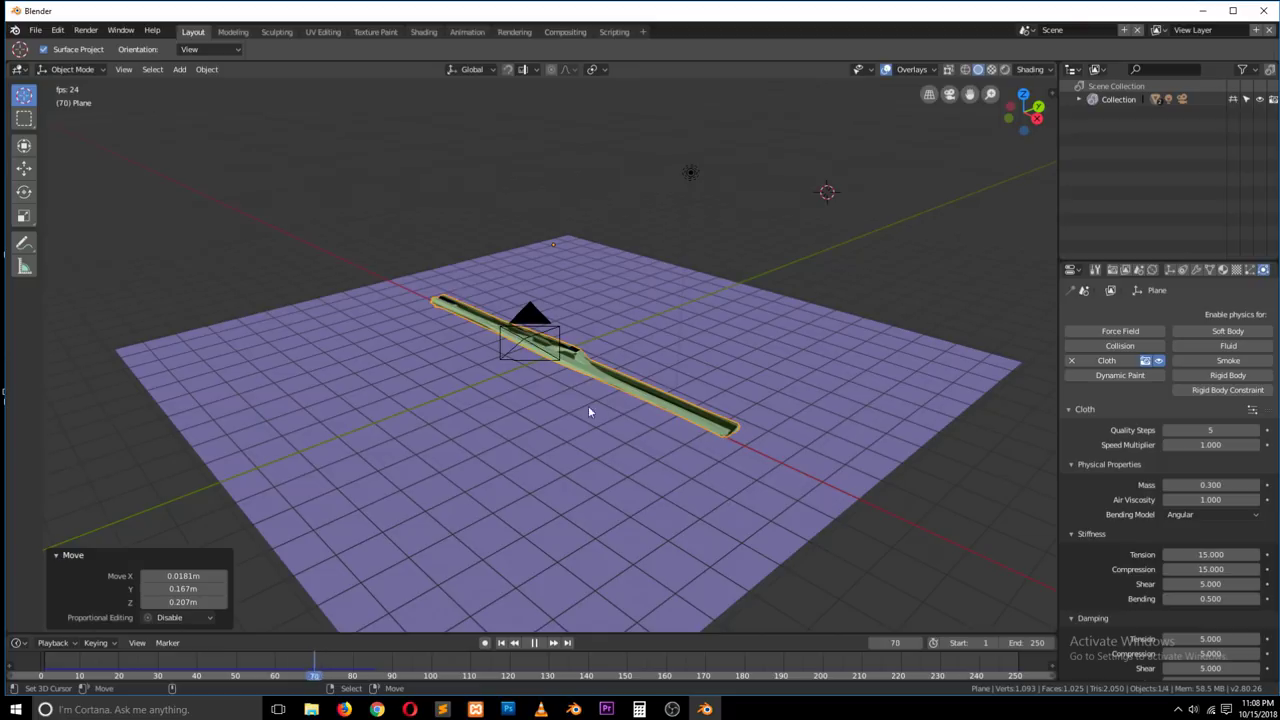
key(Escape)
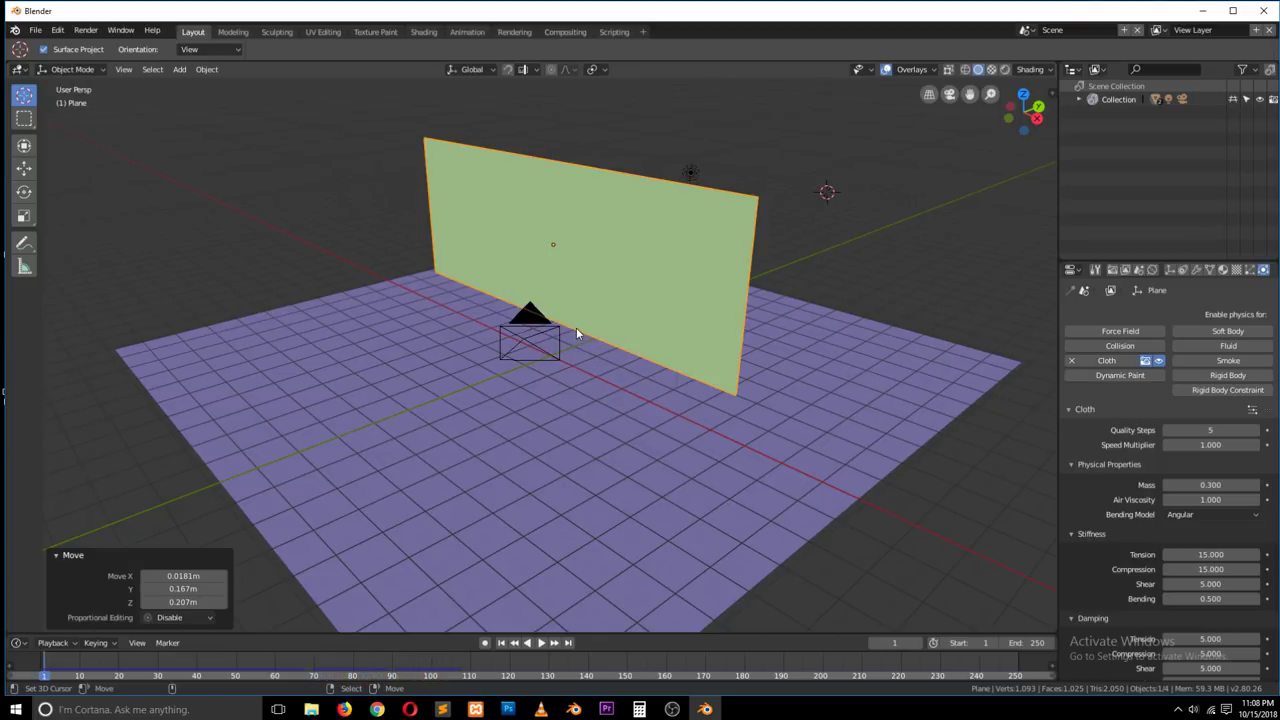
key(Tab)
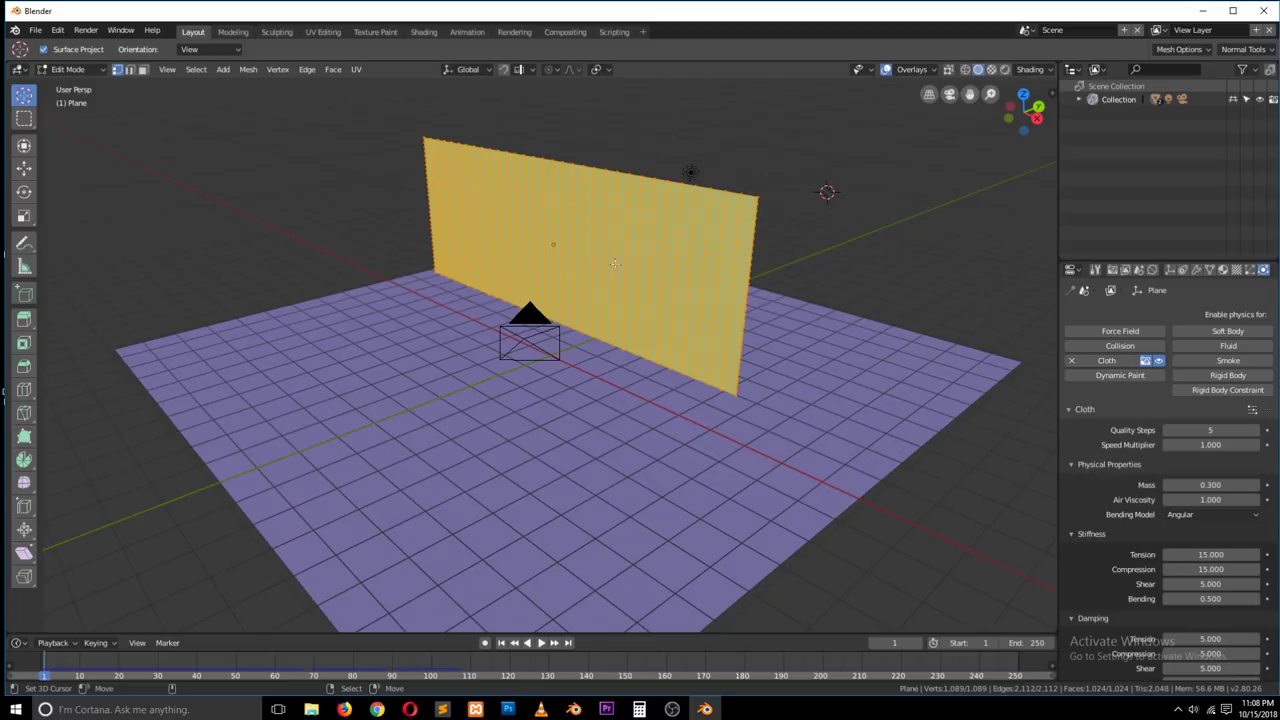
Step: Delete the old cloth plane and add a new plane at a freshly placed 3D cursor
key(Tab)
key(x)
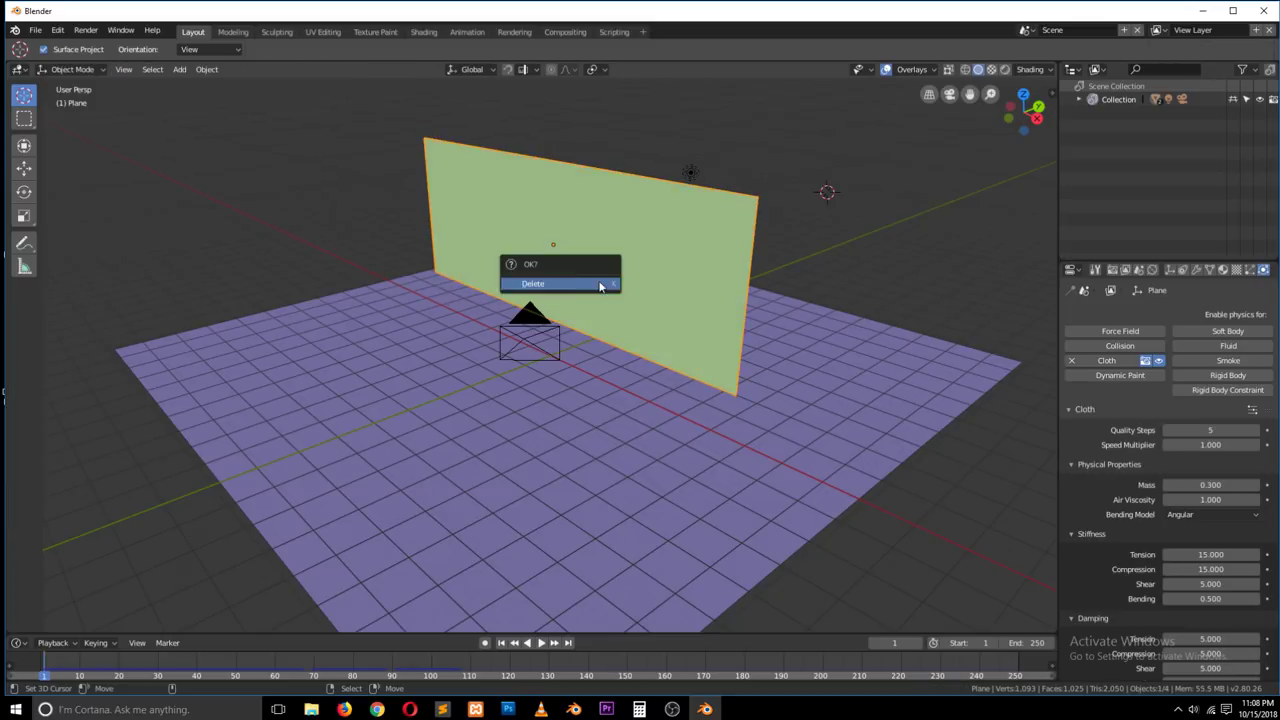
click(600, 280)
key(shift+a)
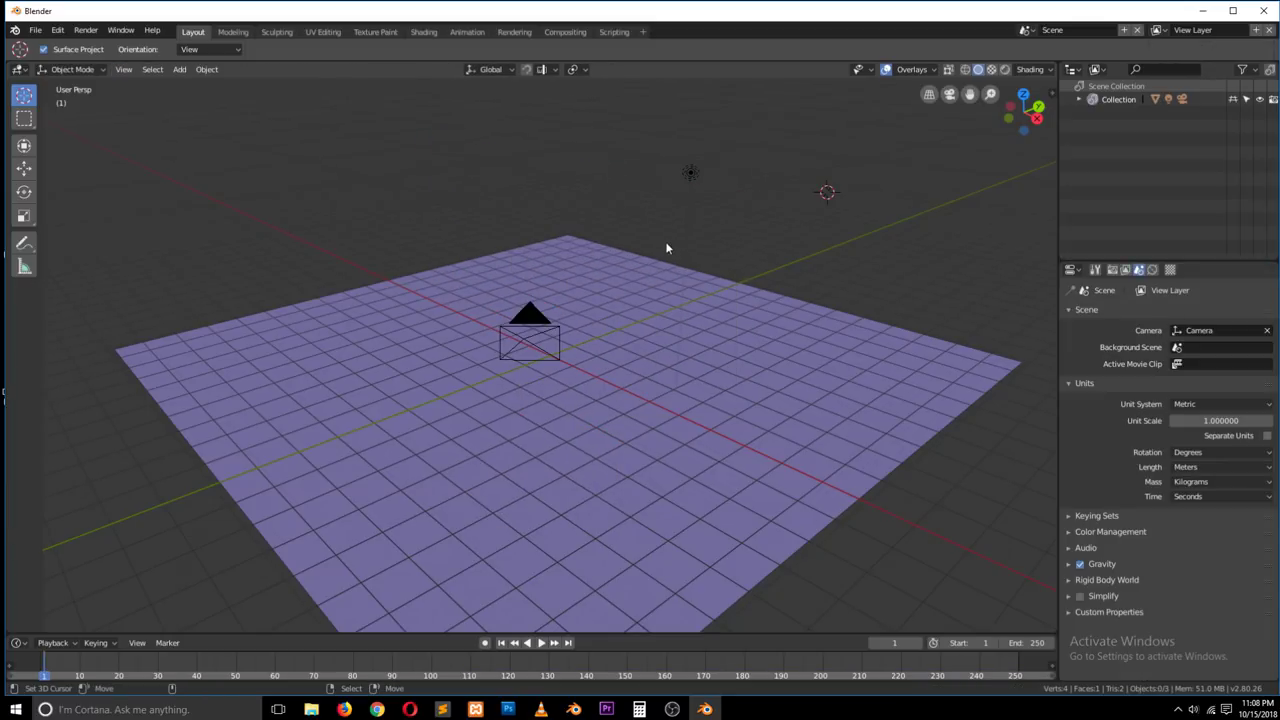
shift+right_click(665, 241)
key(shift+a)
click(725, 280)
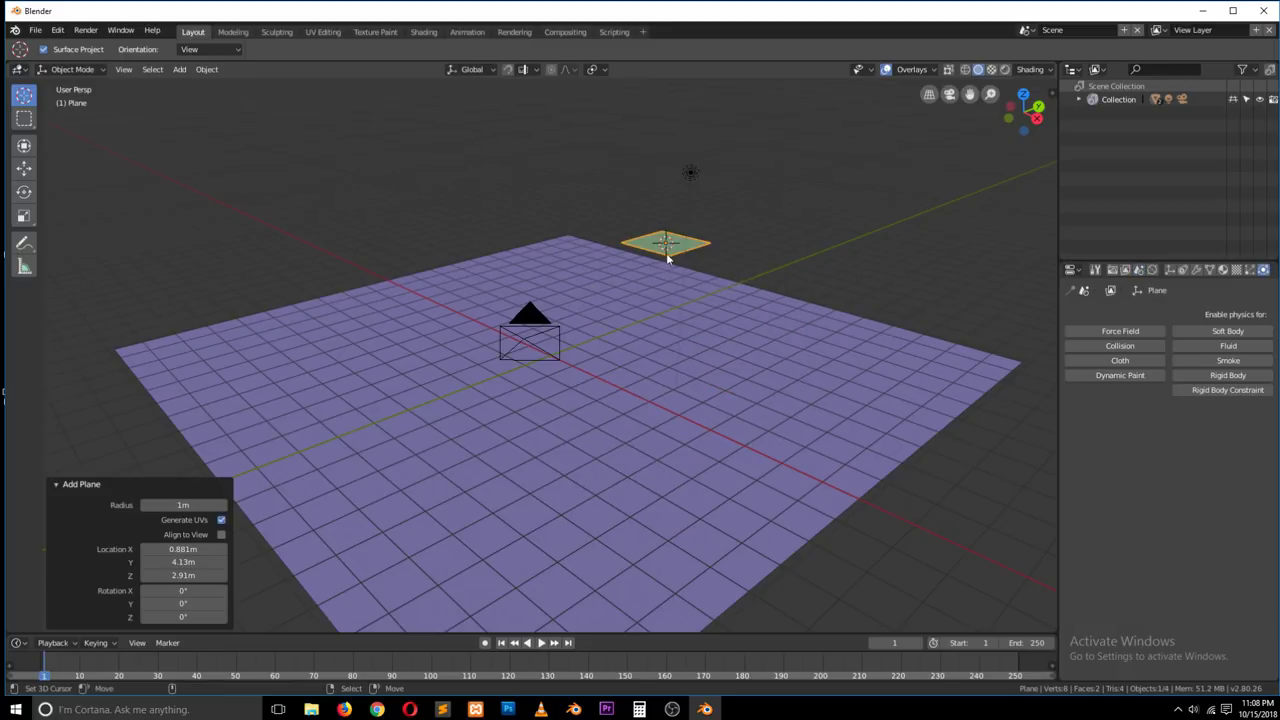
Step: Enlarge the plane about 7.5 times, stand it upright with a 90° X rotation, then shrink it
key(s)
click(709, 323)
text(r)
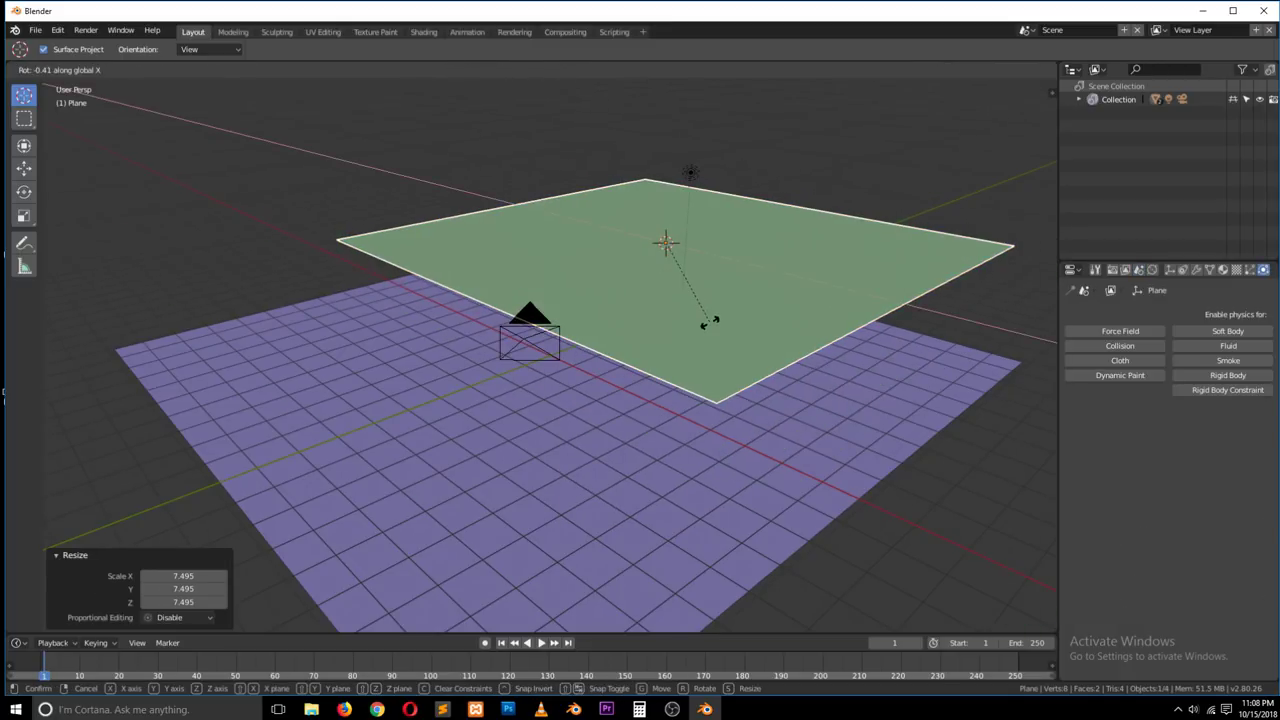
text(x90)
key(Return)
key(s)
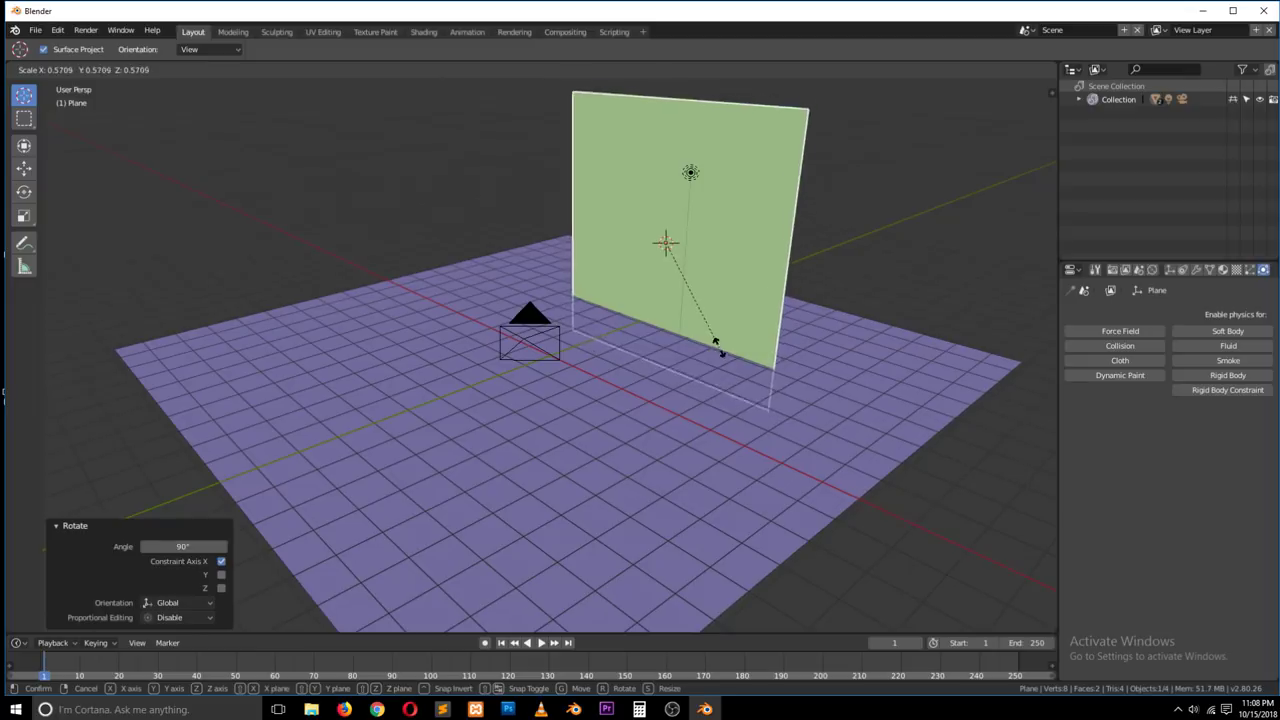
click(714, 337)
Step: Squash the upright plane along Z and lift it above the ground
key(s)
key(z)
click(703, 315)
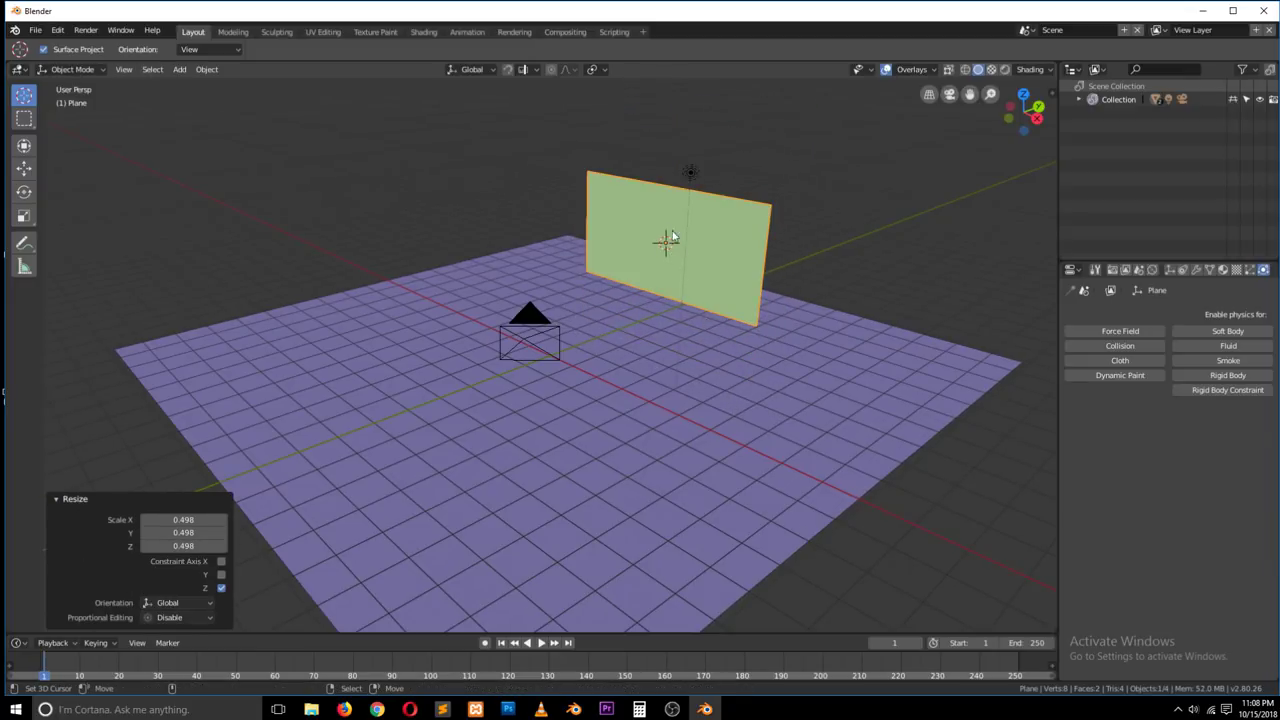
key(g)
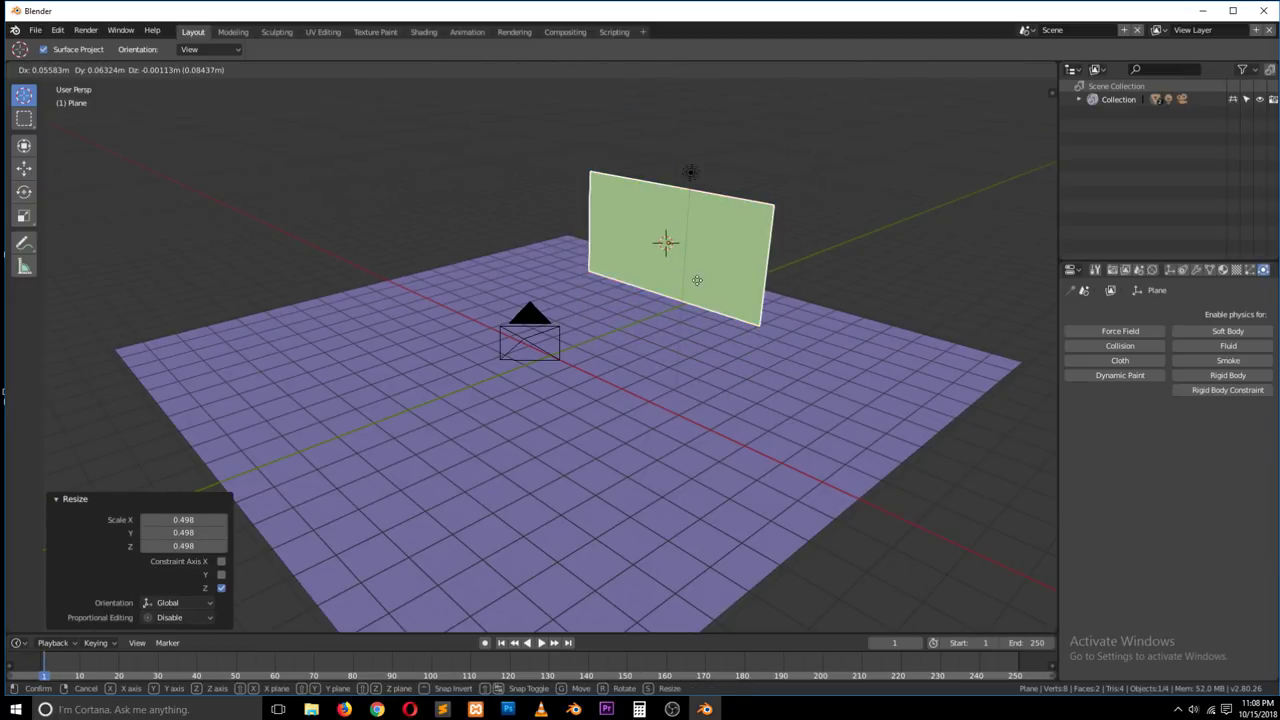
key(z)
click(874, 328)
Step: Subdivide the plane's face in Edit Mode
key(Tab)
right_click(822, 313)
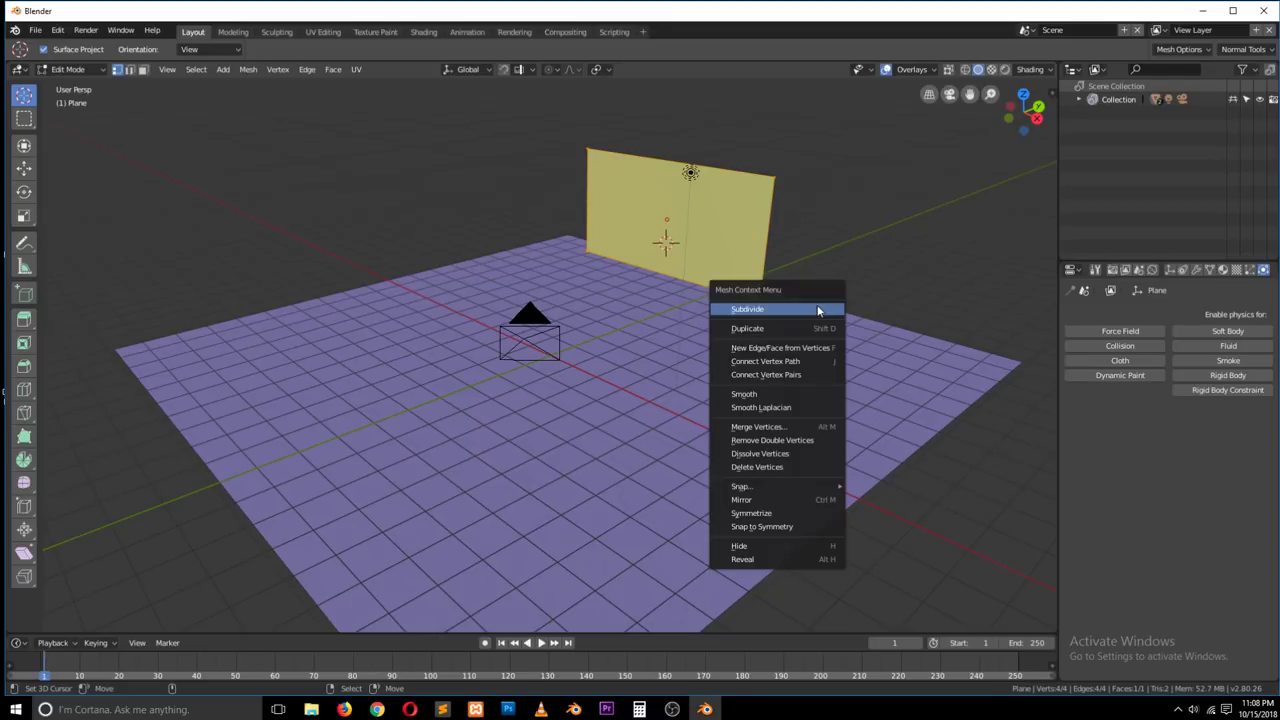
click(822, 310)
key(Tab)
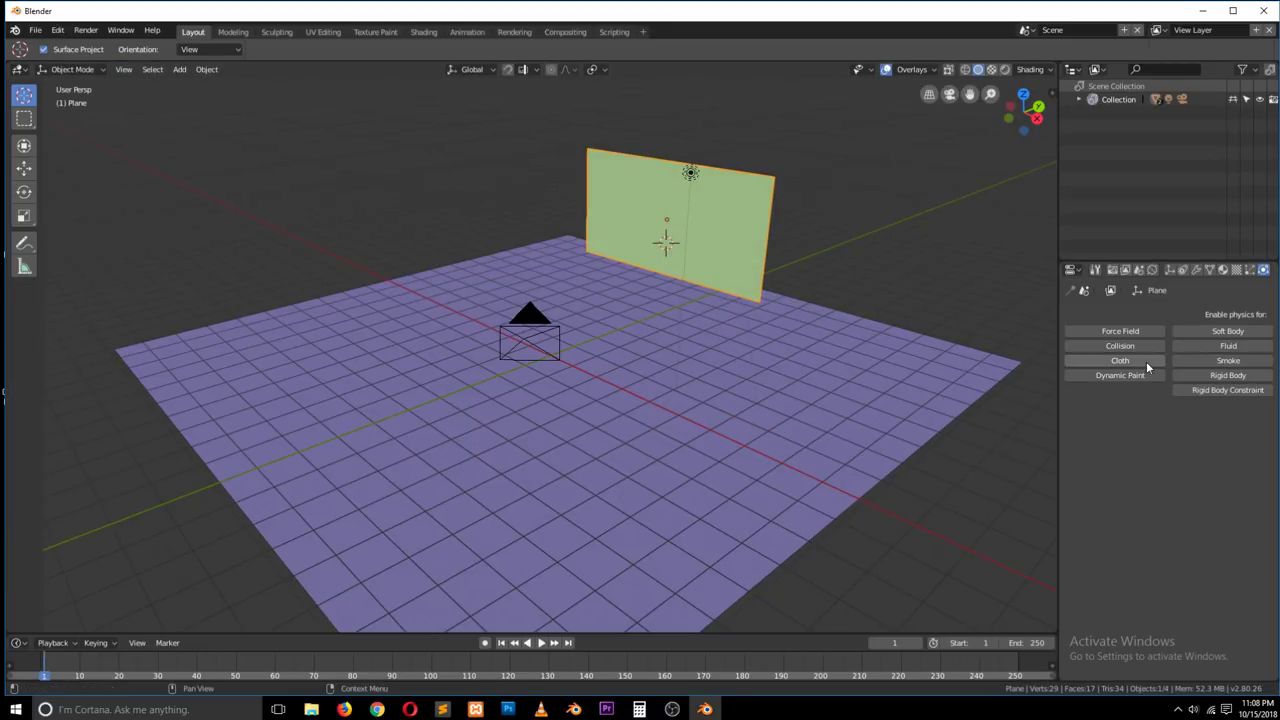
Step: Give the plane Cloth physics, preview the simulation, then launch Blender 2.79
click(1110, 360)
key(space)
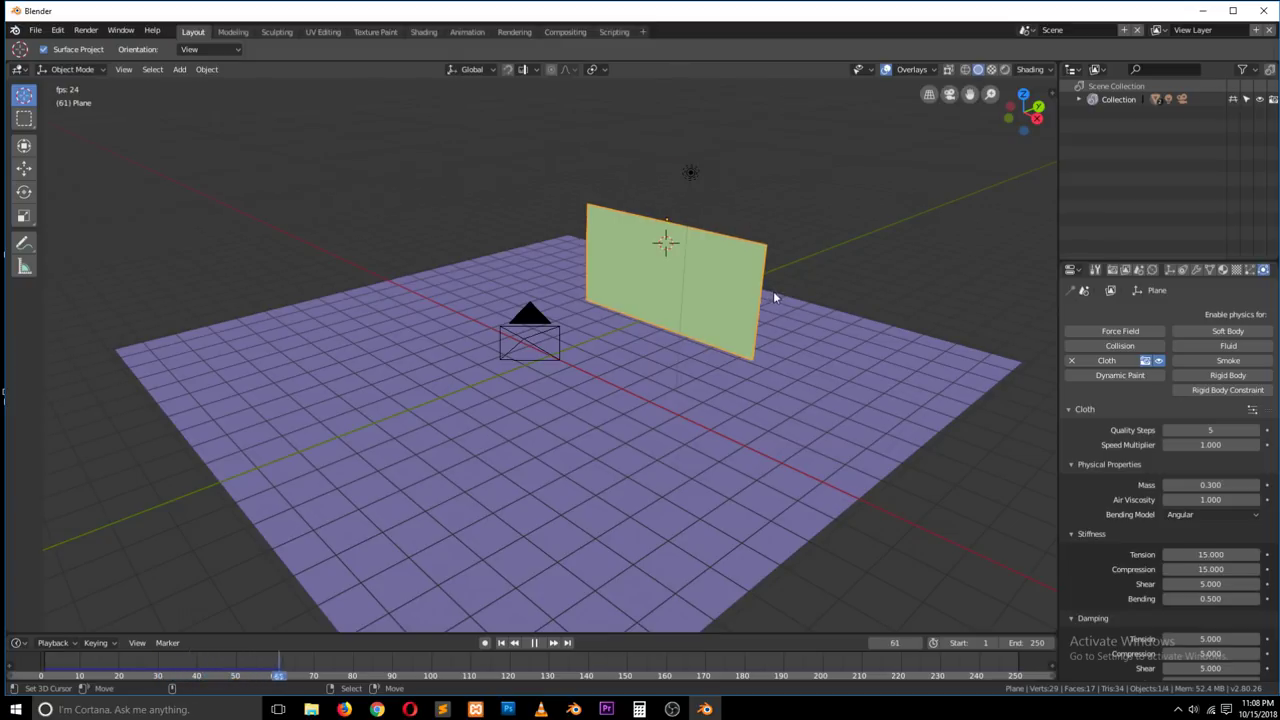
key(Escape)
click(573, 709)
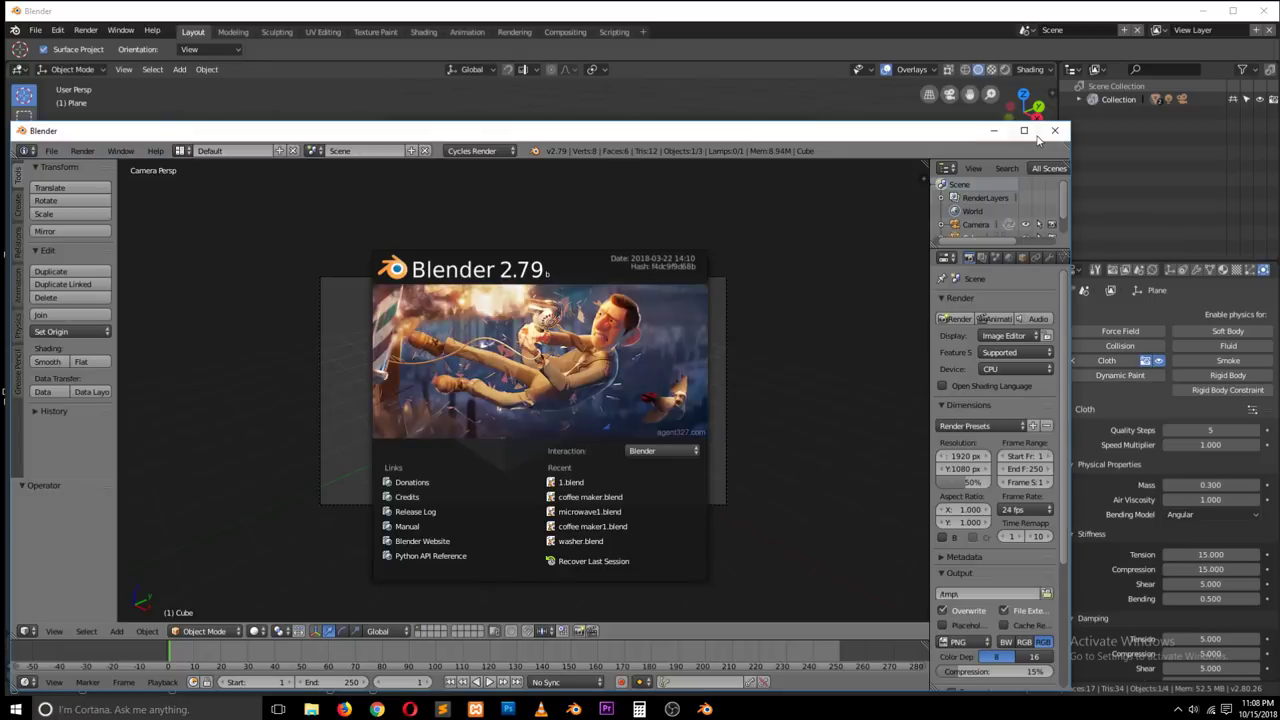
Step: In Blender 2.79, replace the default cube with a plane scaled to 4.588 as the ground
click(1024, 130)
click(660, 256)
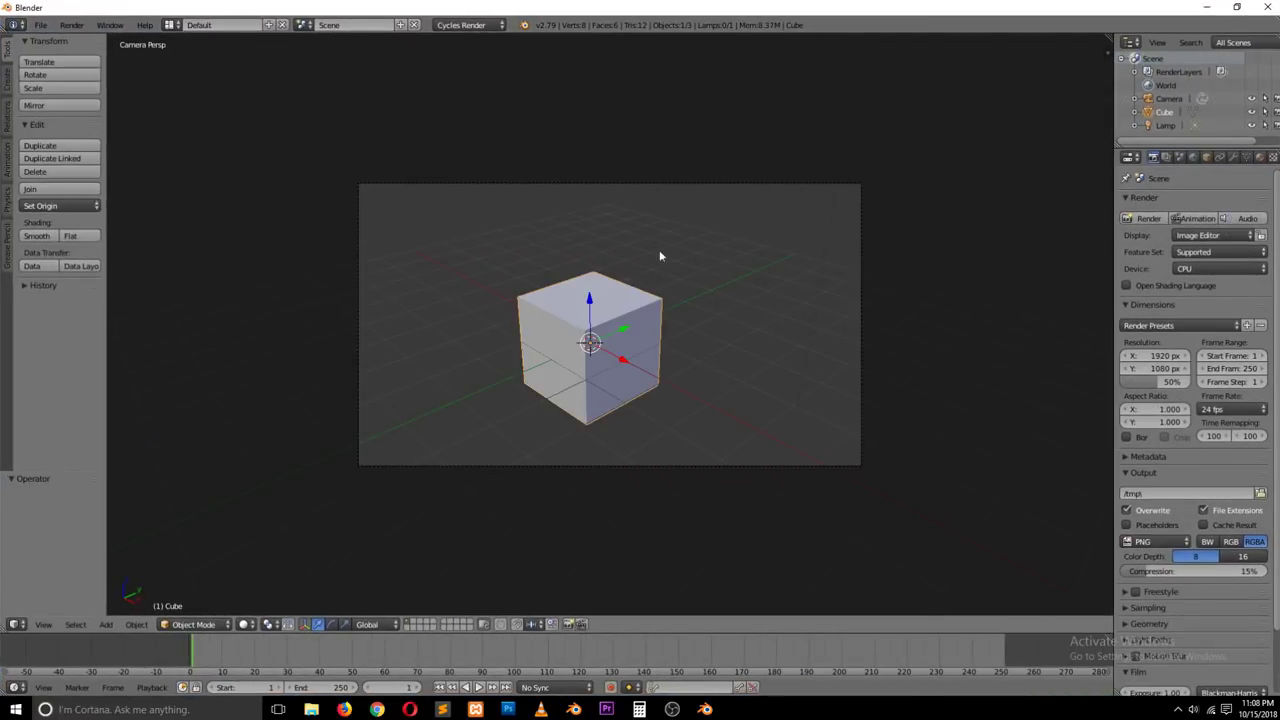
key(Delete)
key(shift+a)
click(665, 326)
key(s)
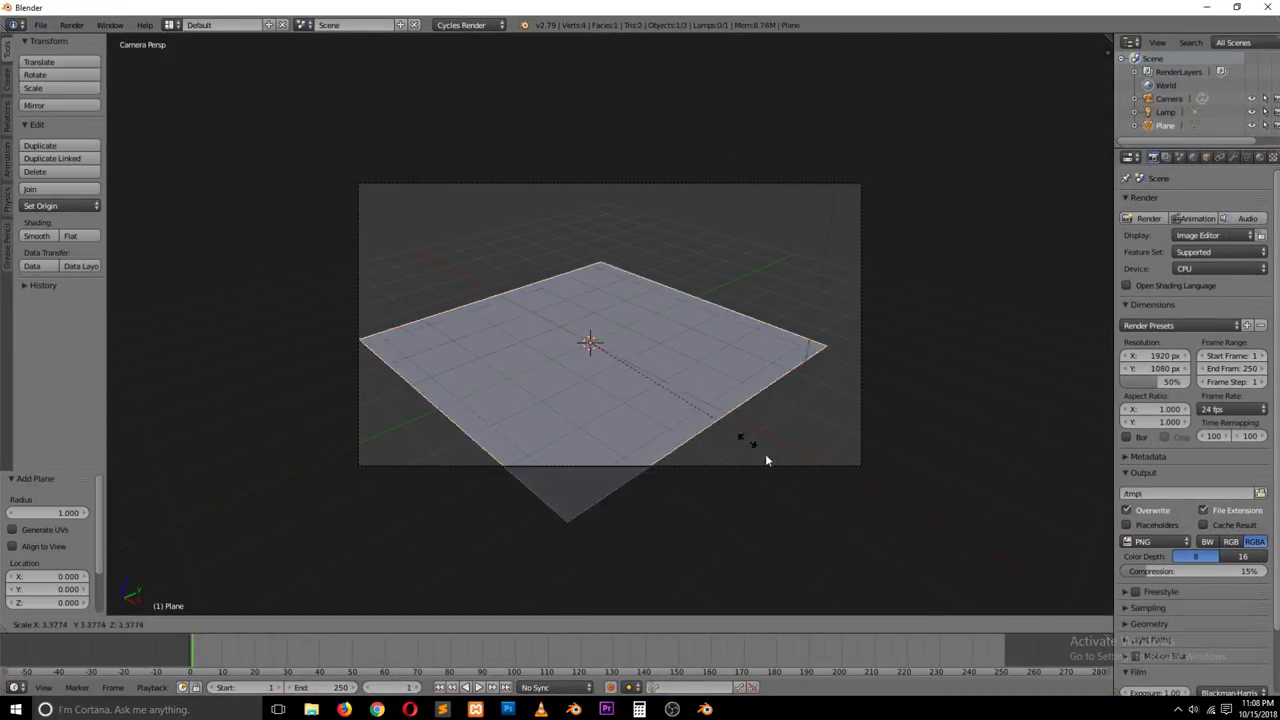
click(780, 471)
Step: Add a second plane in orthographic view and rotate it 90° about X to stand upright
middle_drag(784, 433, 777, 449)
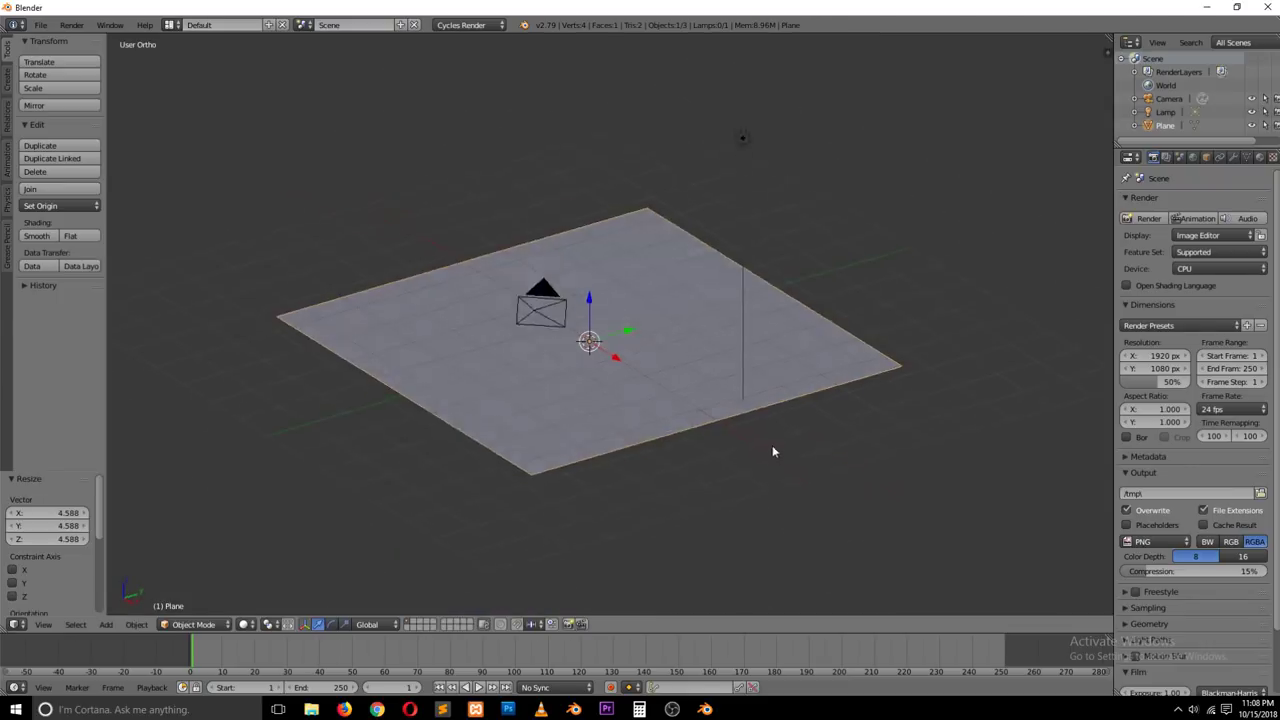
key(KP_5)
key(shift+a)
mouse_move(686, 280)
click(728, 281)
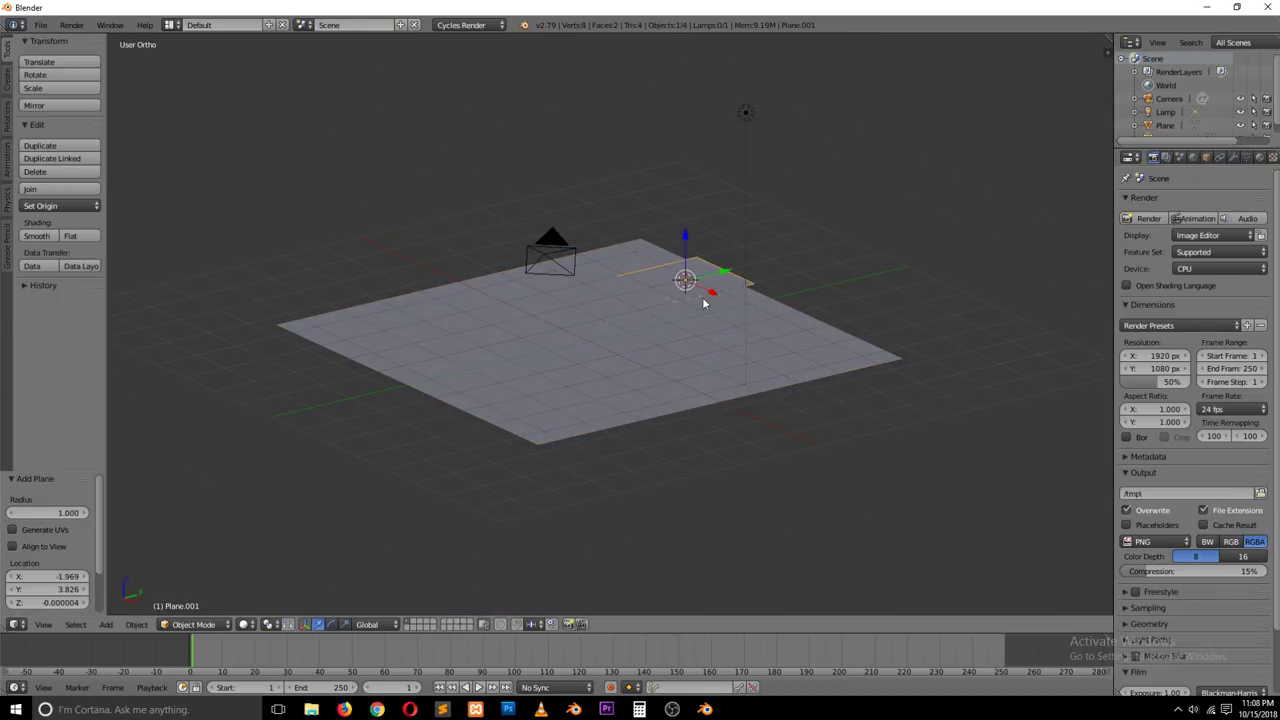
key(r)
key(x)
key(9)
key(0)
Step: Raise the upright plane along Z and scale it to 2.042
key(Return)
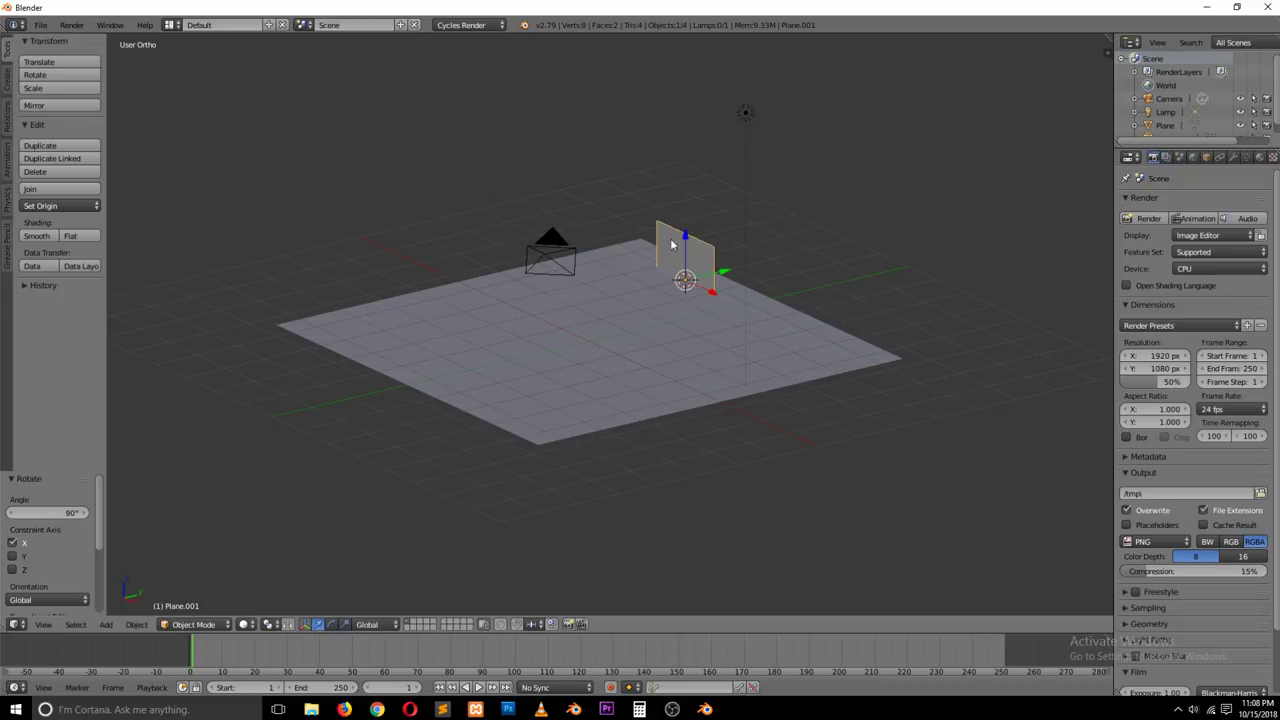
key(g)
key(z)
click(732, 248)
key(s)
click(770, 296)
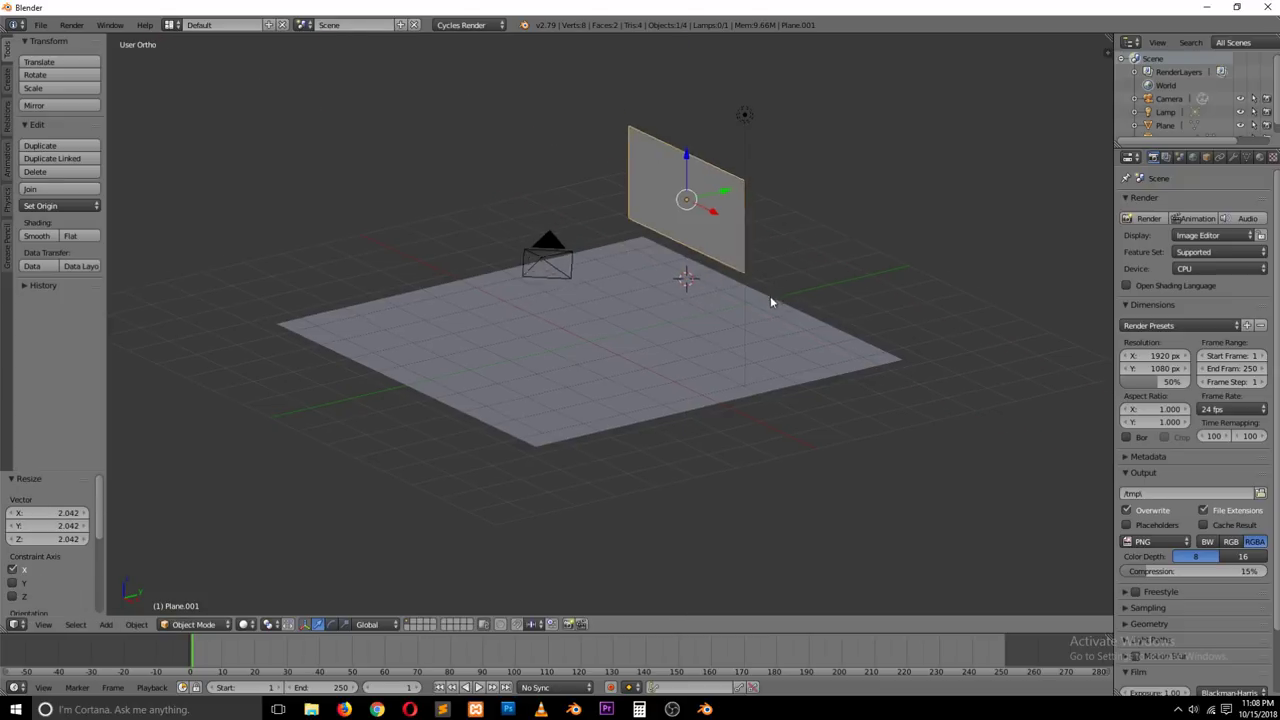
Step: Subdivide the upright plane's mesh once
middle_drag(770, 296, 807, 319)
key(Tab)
key(w)
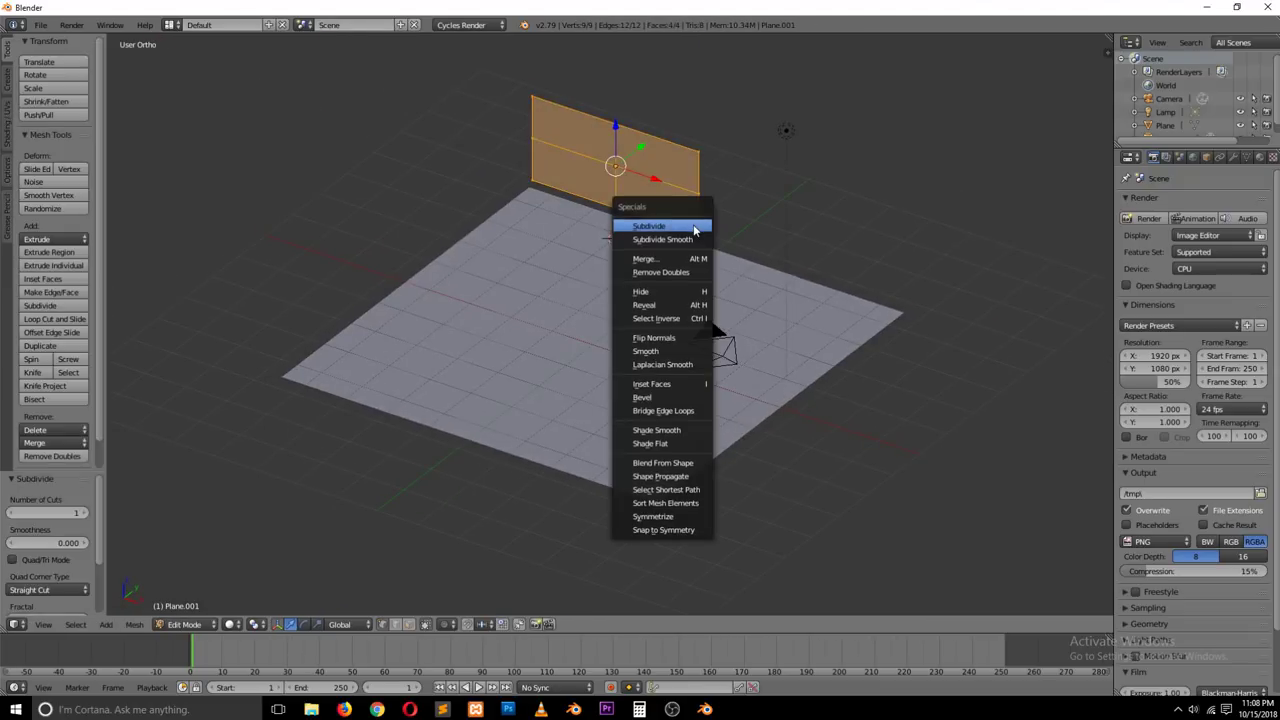
click(705, 236)
key(Tab)
Step: Give the large floor plane Collision physics, then reselect the upright plane
middle_drag(752, 266, 719, 306)
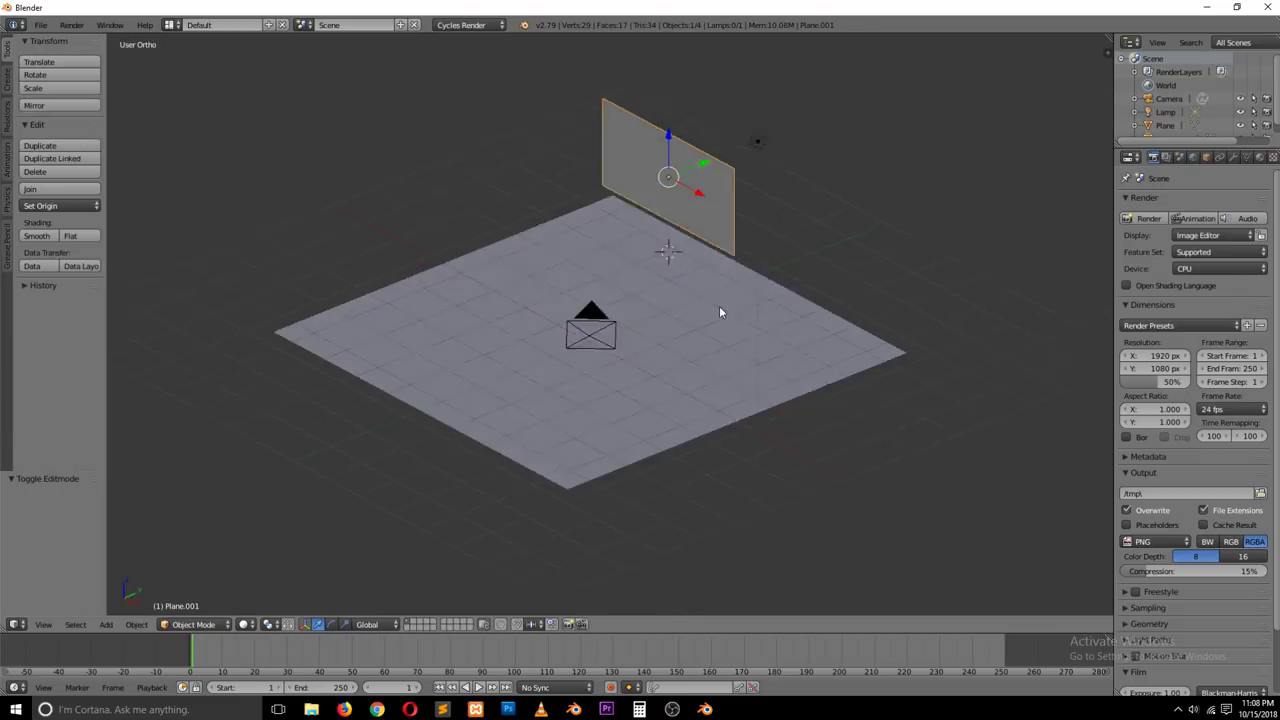
right_click(716, 305)
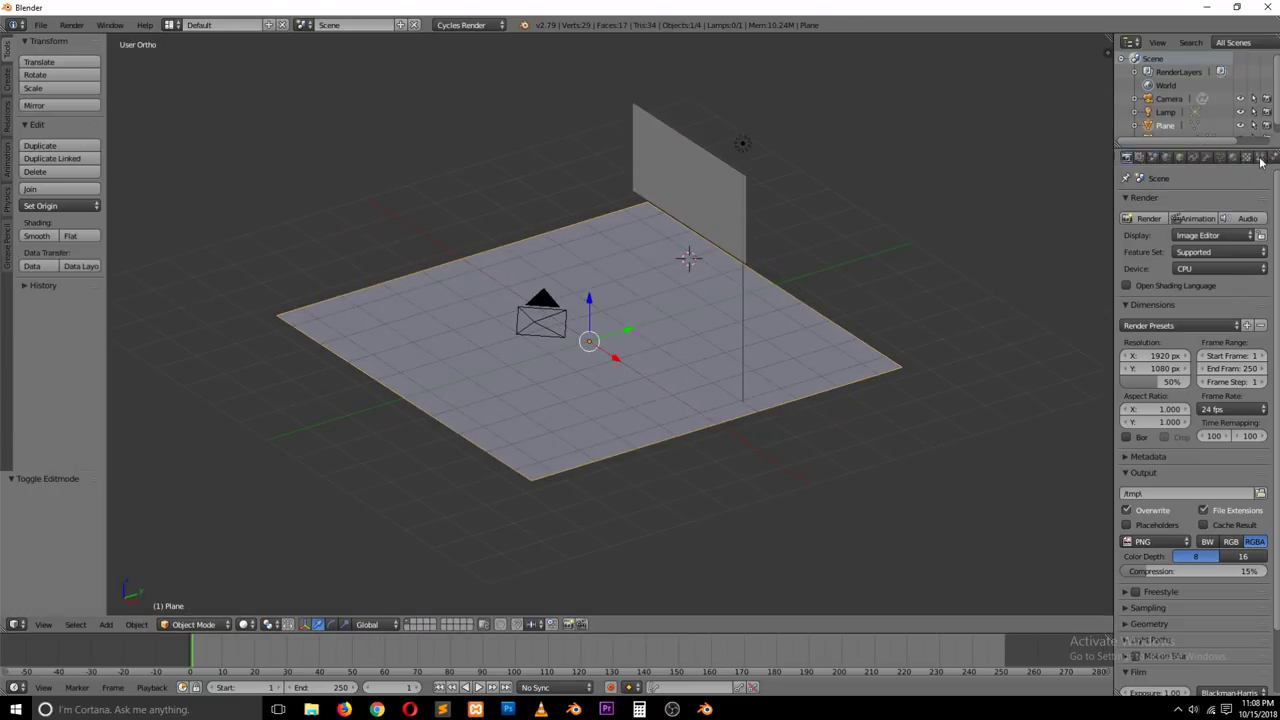
click(1222, 158)
click(1162, 234)
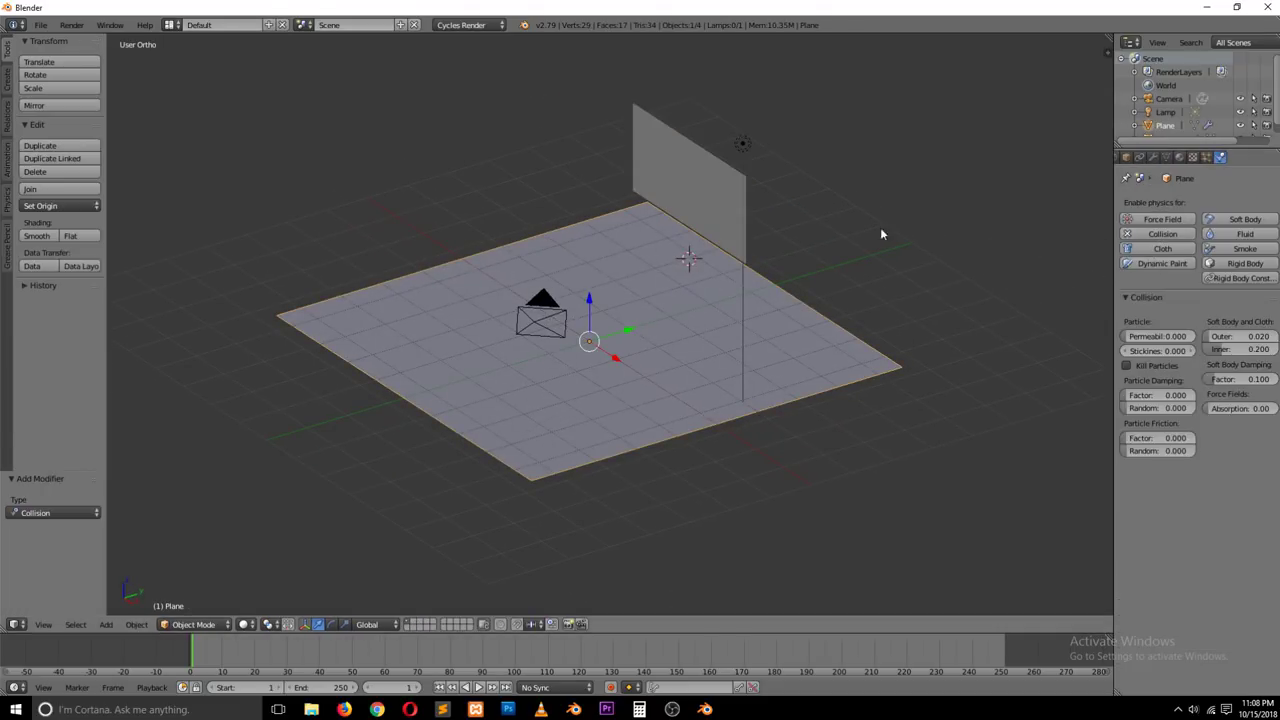
right_click(708, 196)
Step: Give Plane.001 Cloth physics and test-play it, inspecting it in solid shading
click(1162, 248)
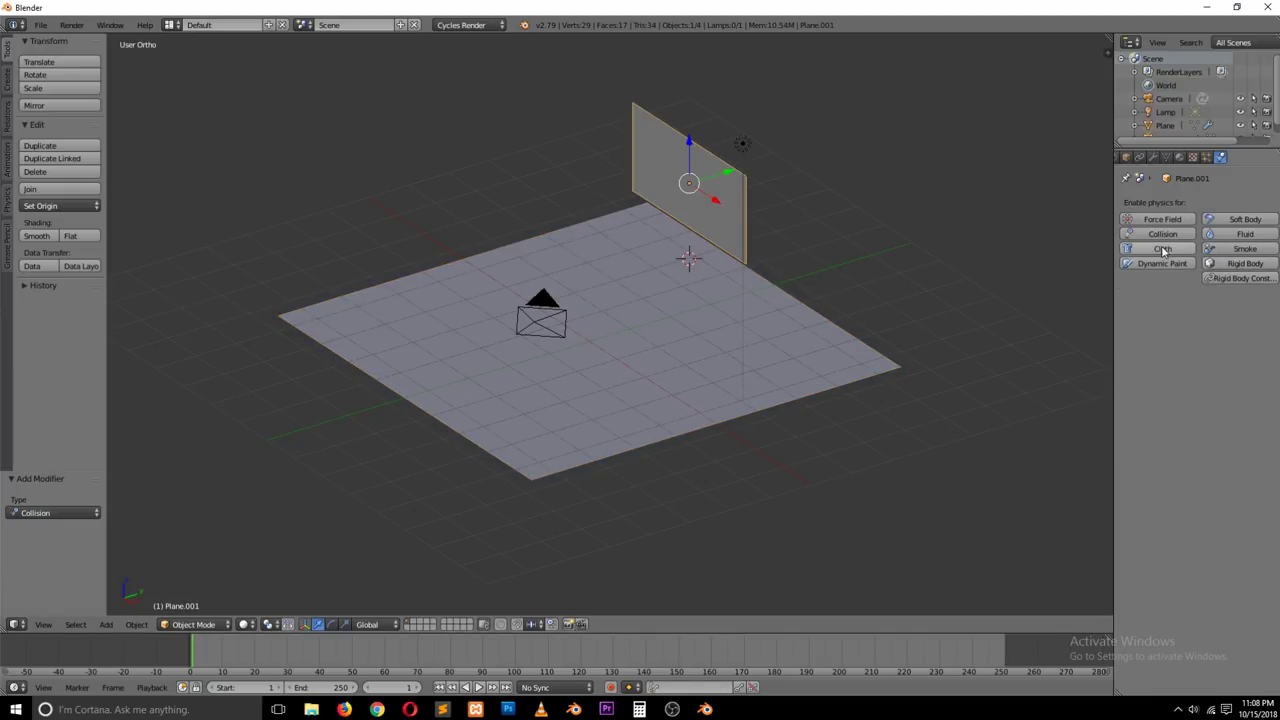
key(alt+a)
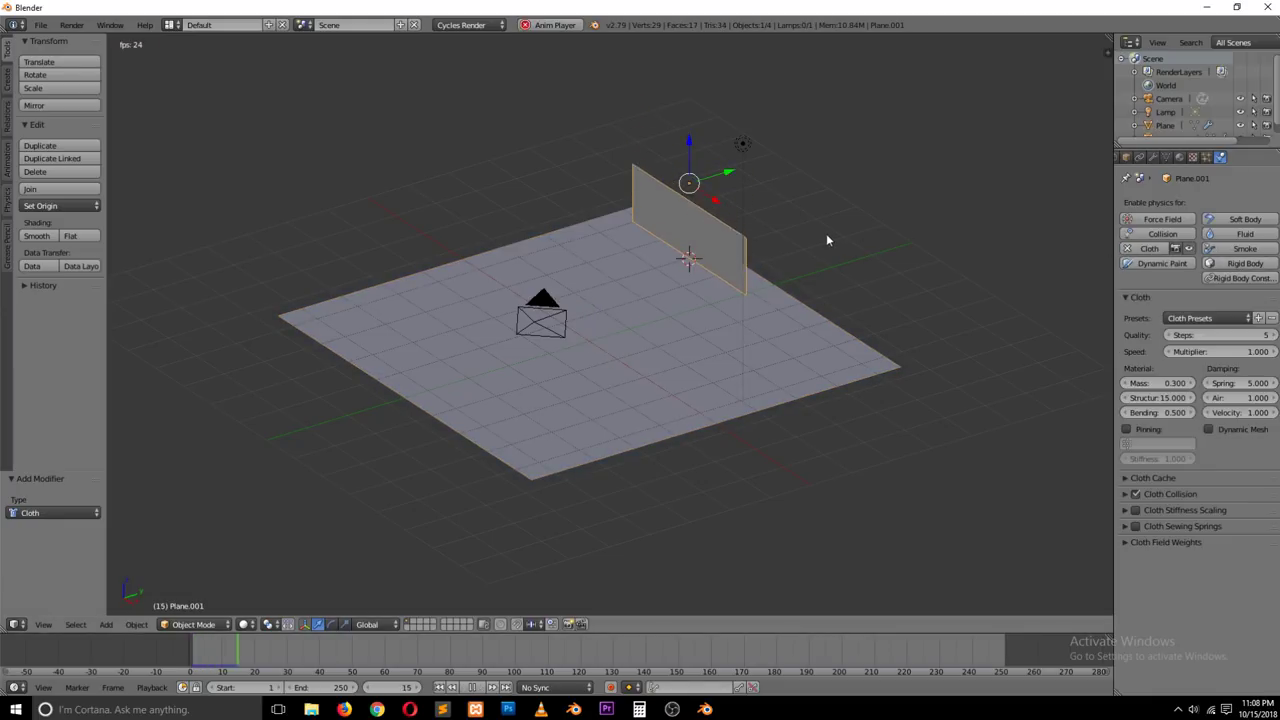
key(Escape)
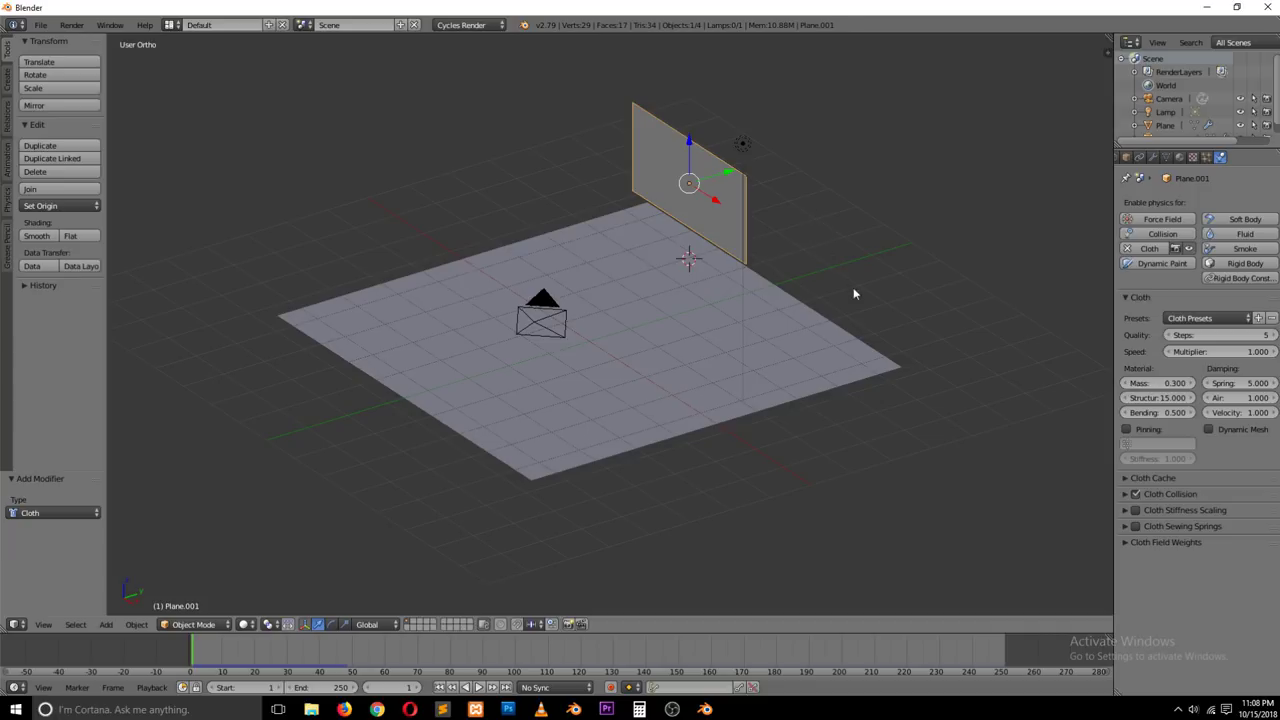
middle_drag(853, 293, 826, 280)
middle_drag(842, 328, 853, 339)
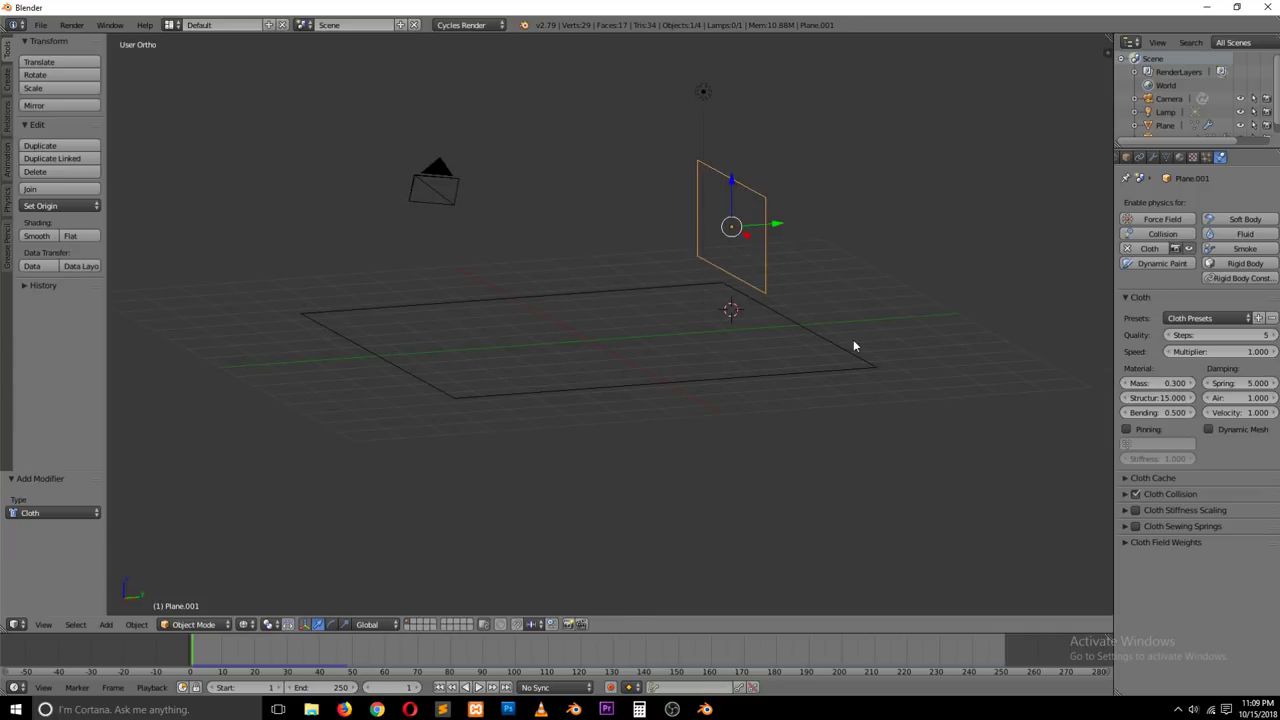
key(z)
key(ctrl+Up)
key(ctrl+Up)
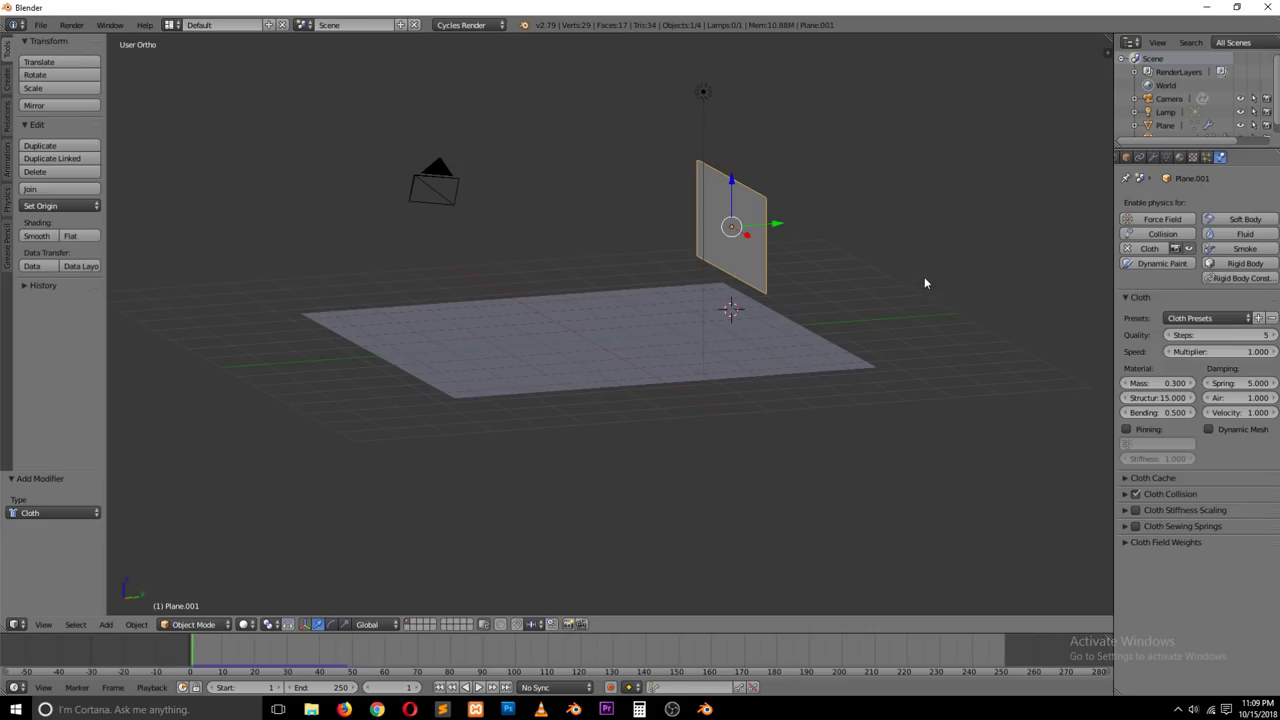
key(alt+a)
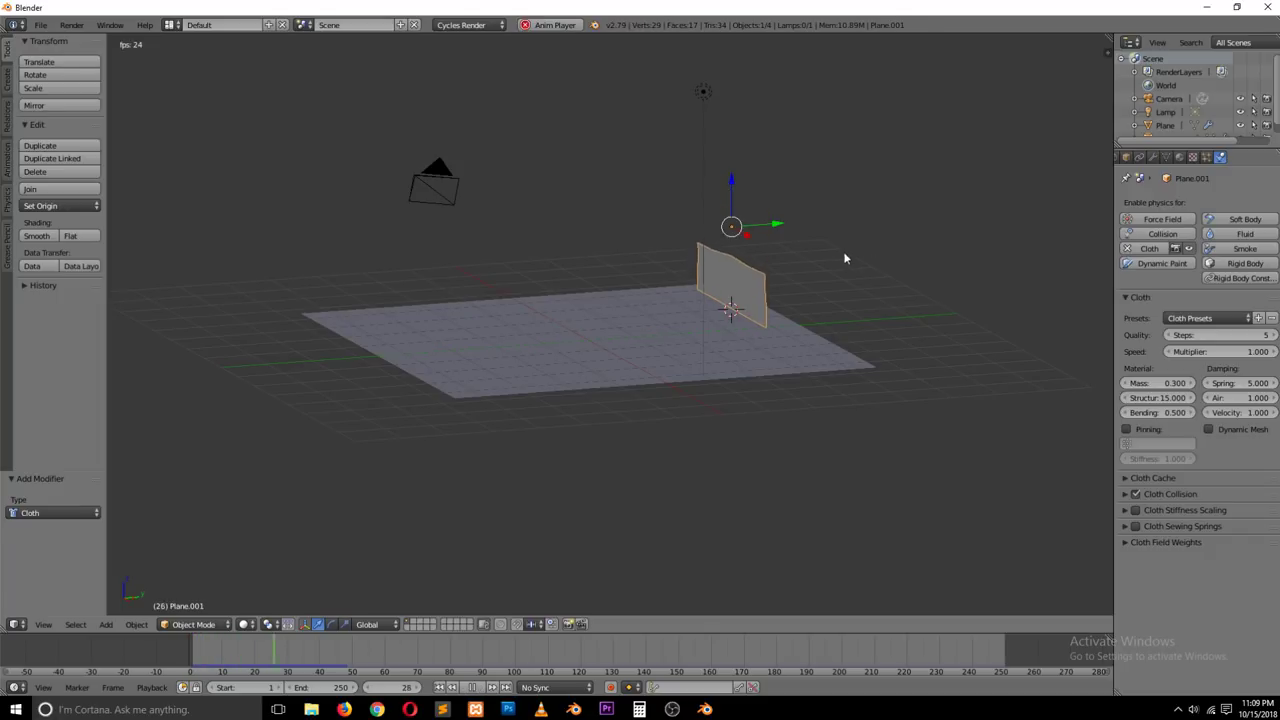
middle_drag(800, 297, 788, 315)
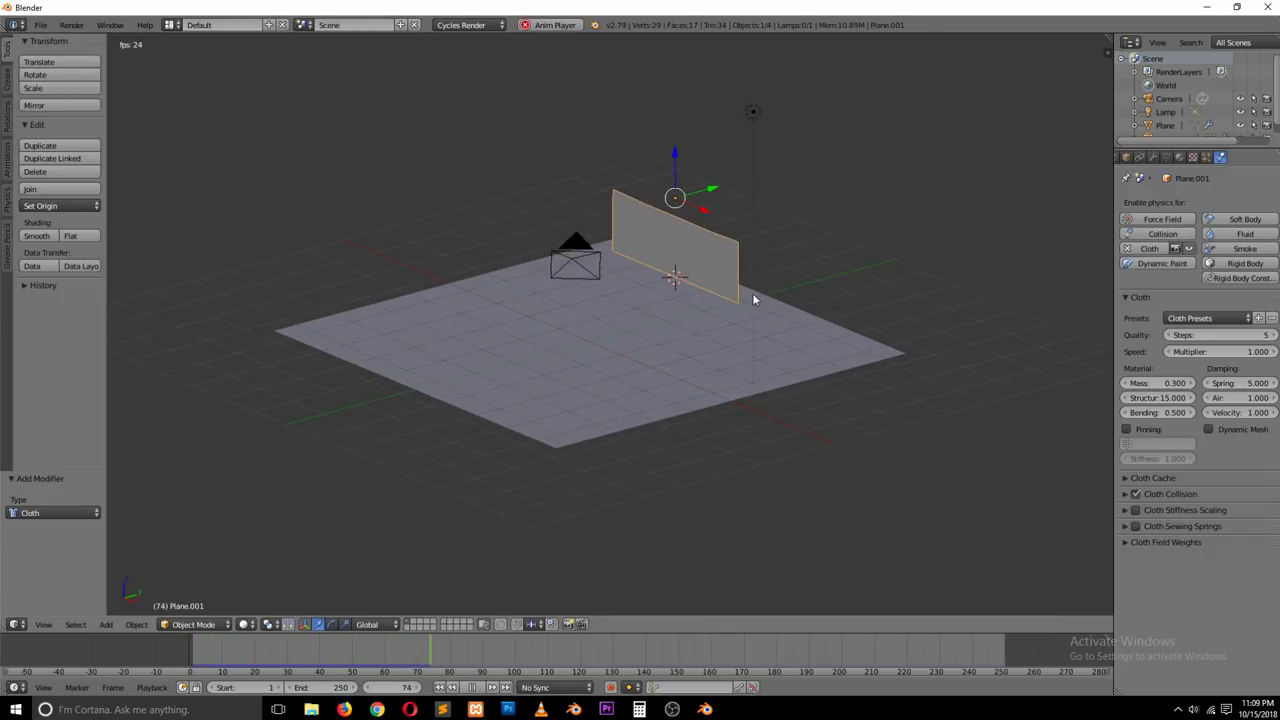
Step: Subdivide the cloth plane twice more for a finer mesh
key(Tab)
key(w)
click(693, 245)
key(w)
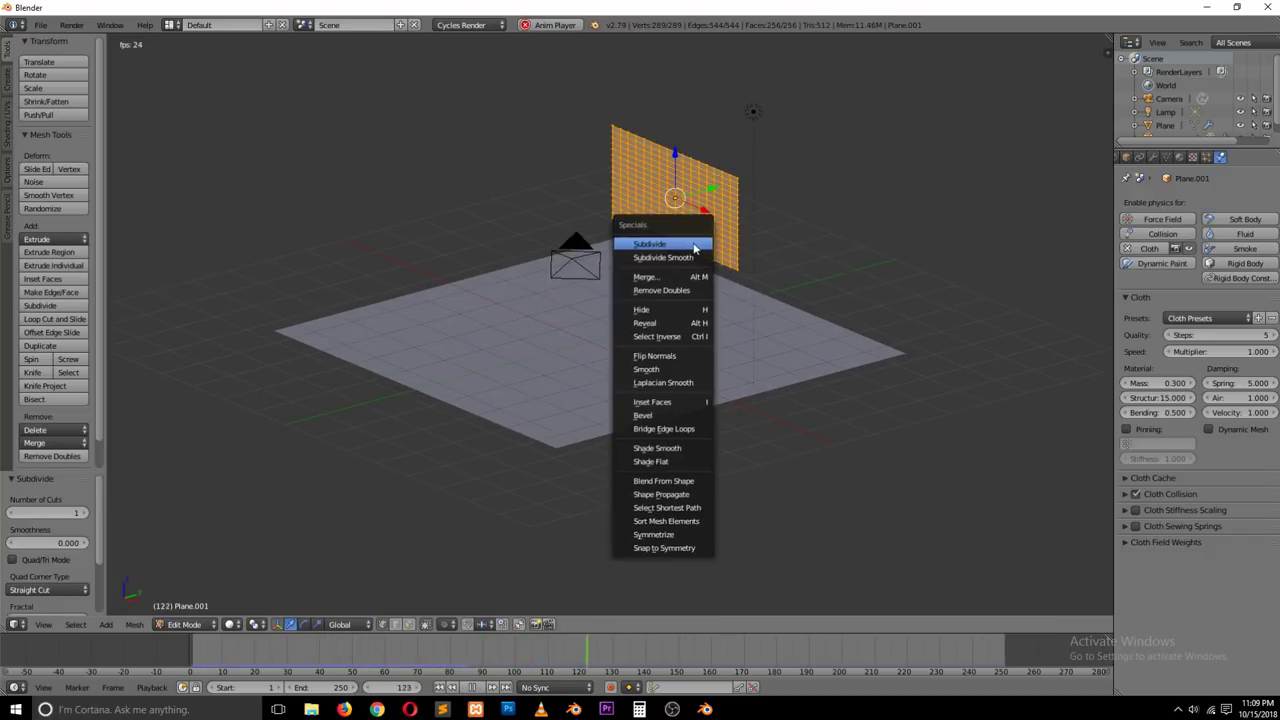
key(Tab)
Step: Play the simulation full-screen to watch the cloth drop onto the ground, then rewind
key(Escape)
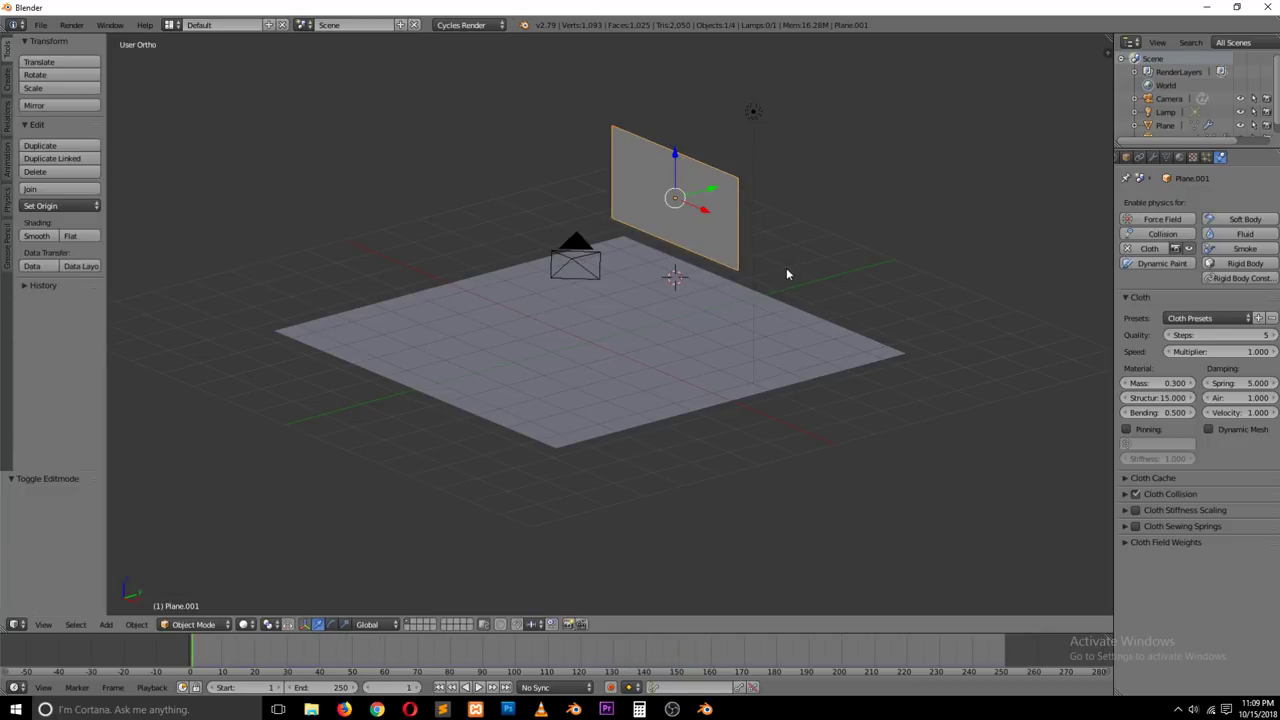
key(ctrl+space)
key(ctrl+space)
key(ctrl+space)
key(ctrl+space)
key(ctrl+space)
key(ctrl+space)
key(space)
key(Escape)
key(alt+a)
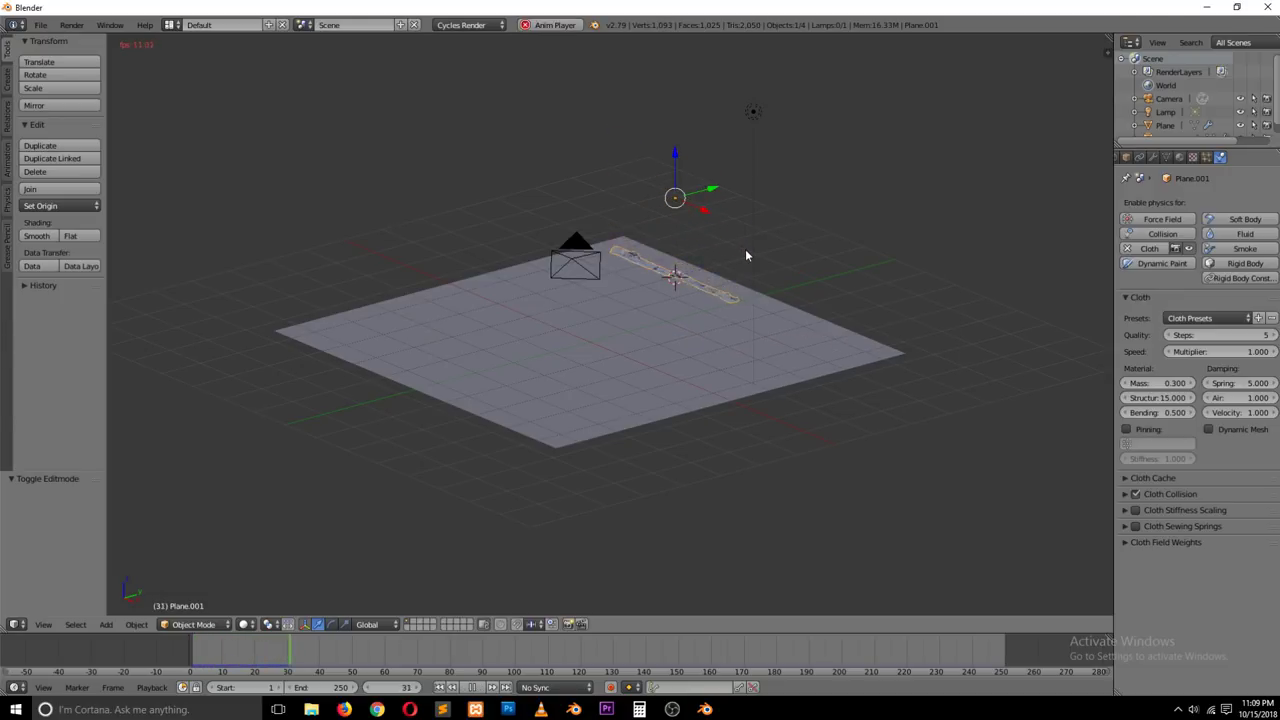
key(Escape)
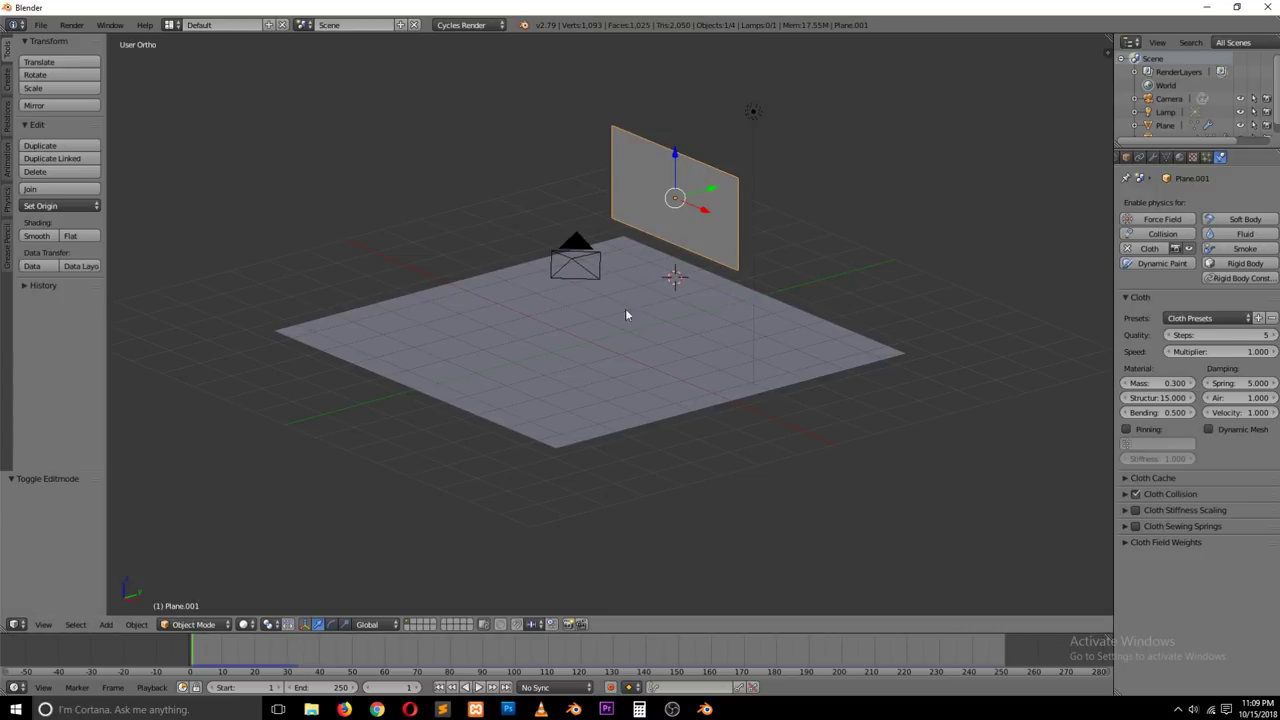